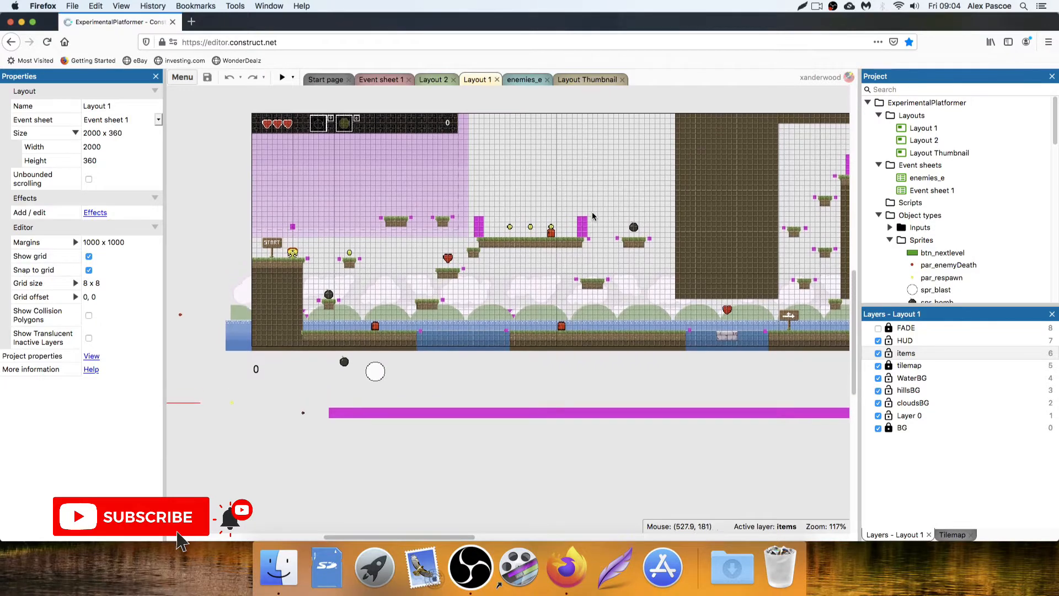
# Examine the Level Complete screen in Layout 2, the HUD and level in Layout 1, and the event groups in Event sheet 1
pyautogui.scroll(-1, 595, 209)
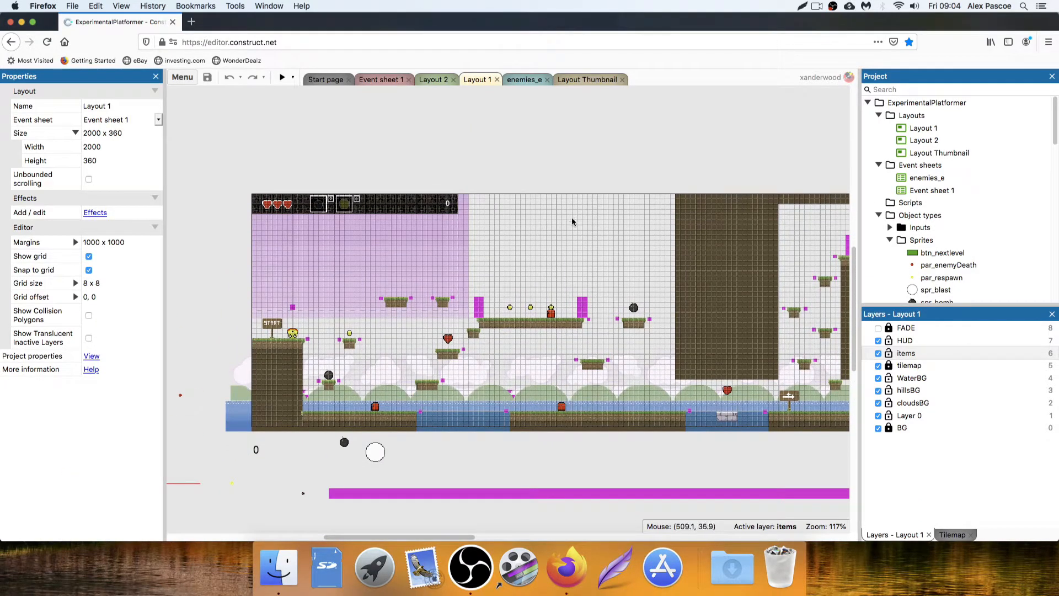
pyautogui.scroll(-2, 541, 219)
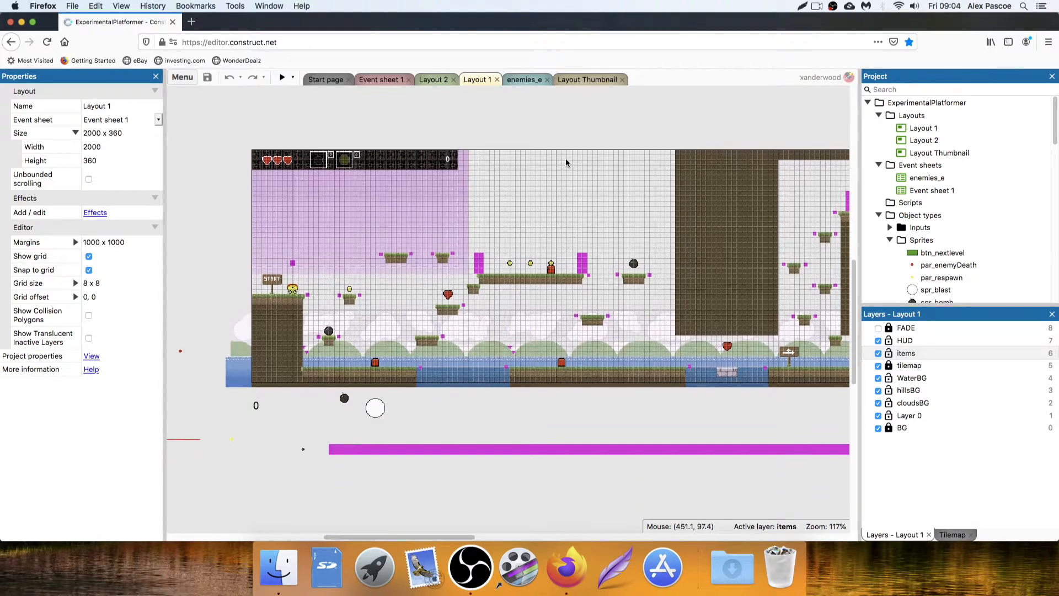
pyautogui.click(390, 81)
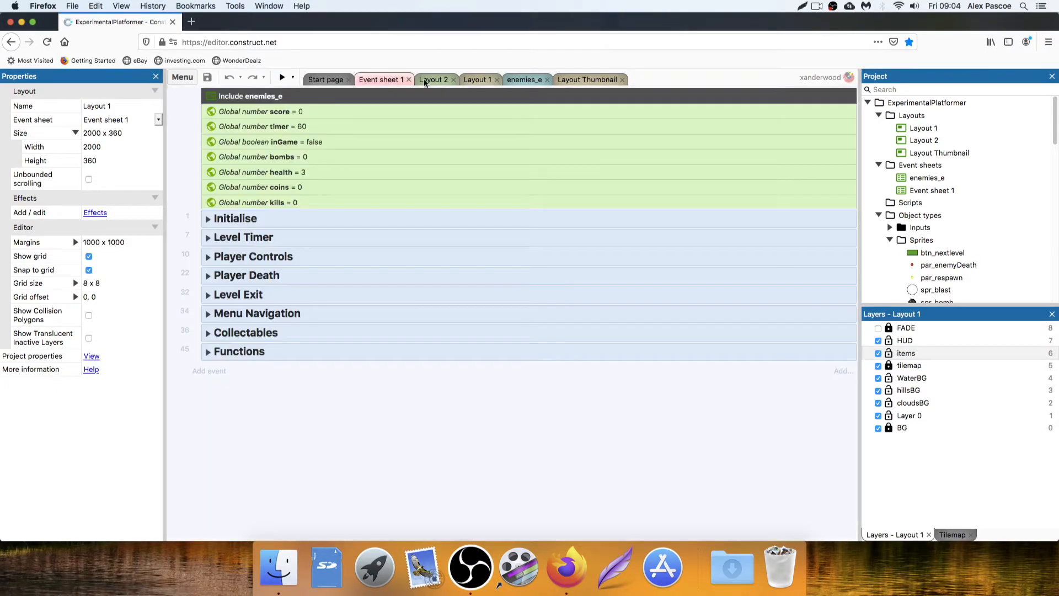
pyautogui.click(438, 81)
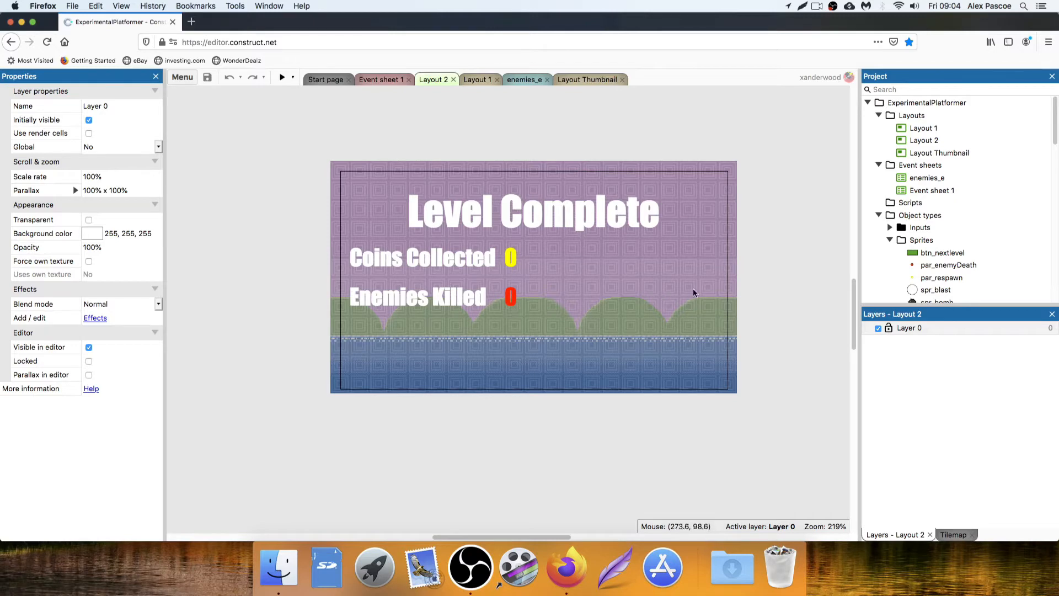
pyautogui.click(709, 274)
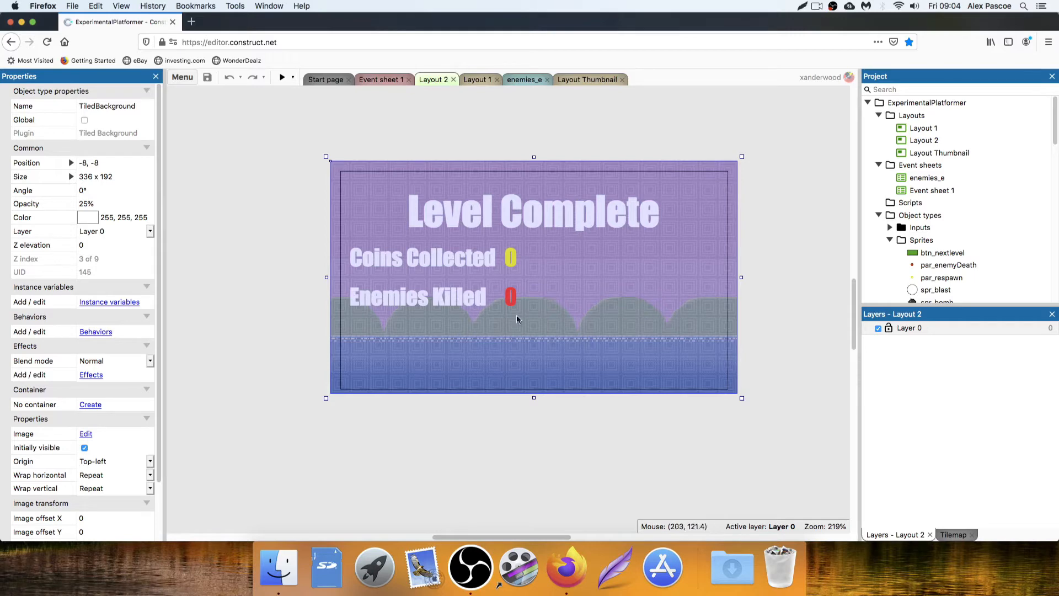
pyautogui.click(478, 79)
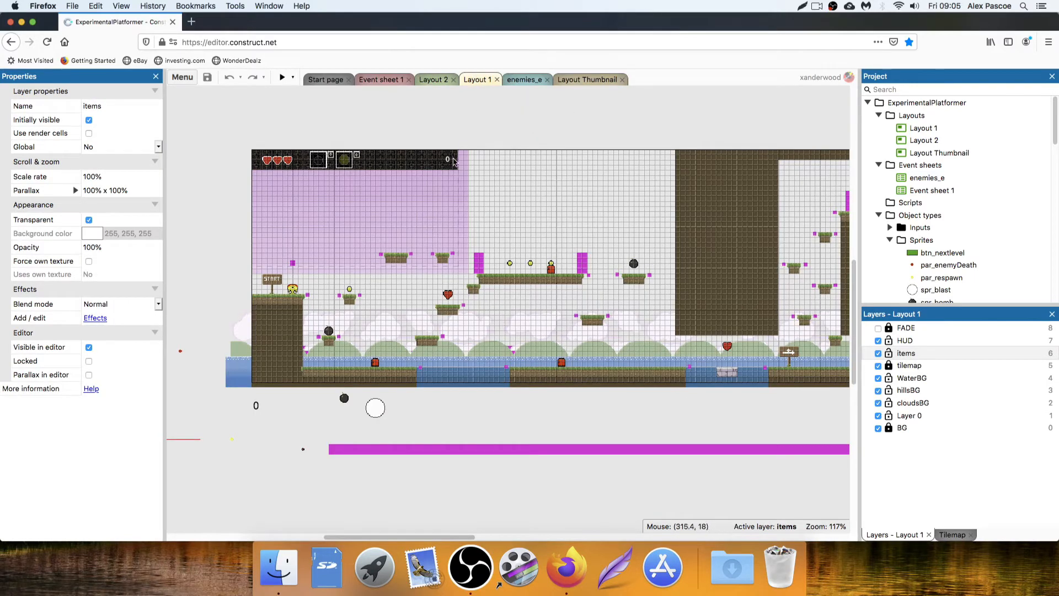
pyautogui.scroll(3, 452, 180)
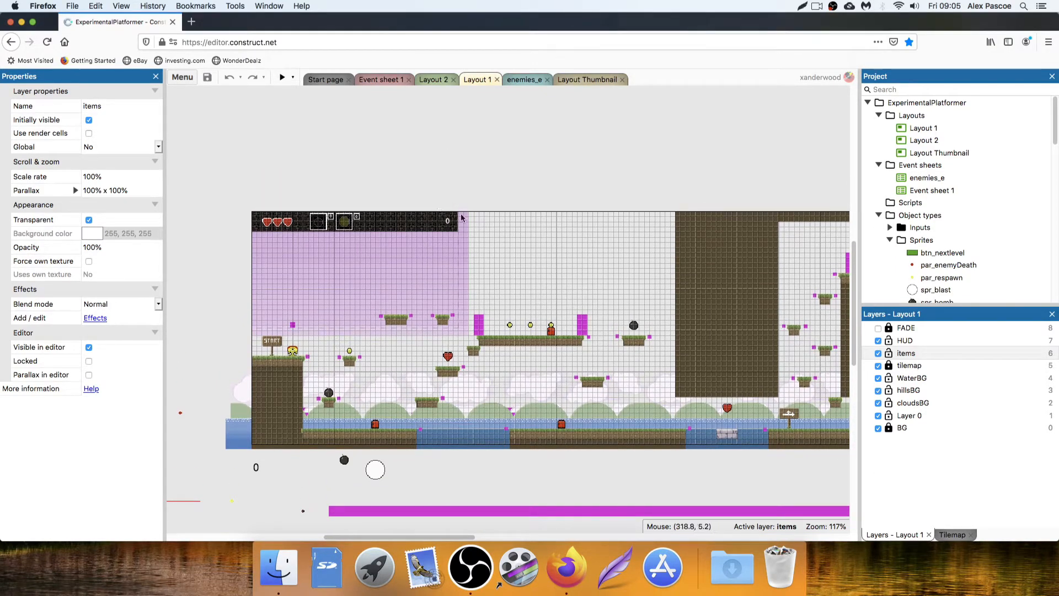
pyautogui.scroll(-1, 634, 245)
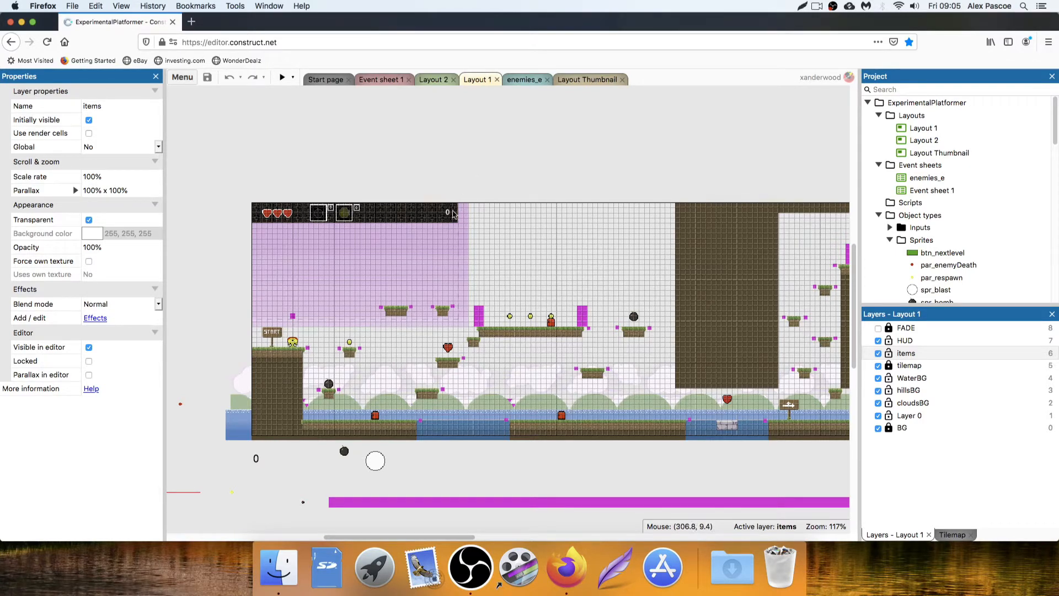
pyautogui.click(597, 107)
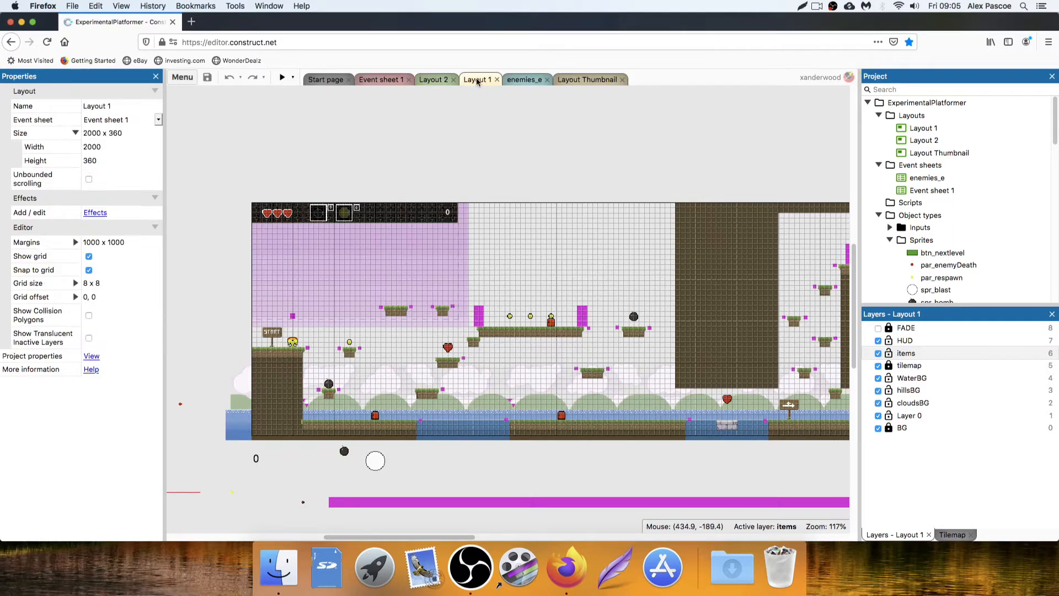
pyautogui.click(434, 80)
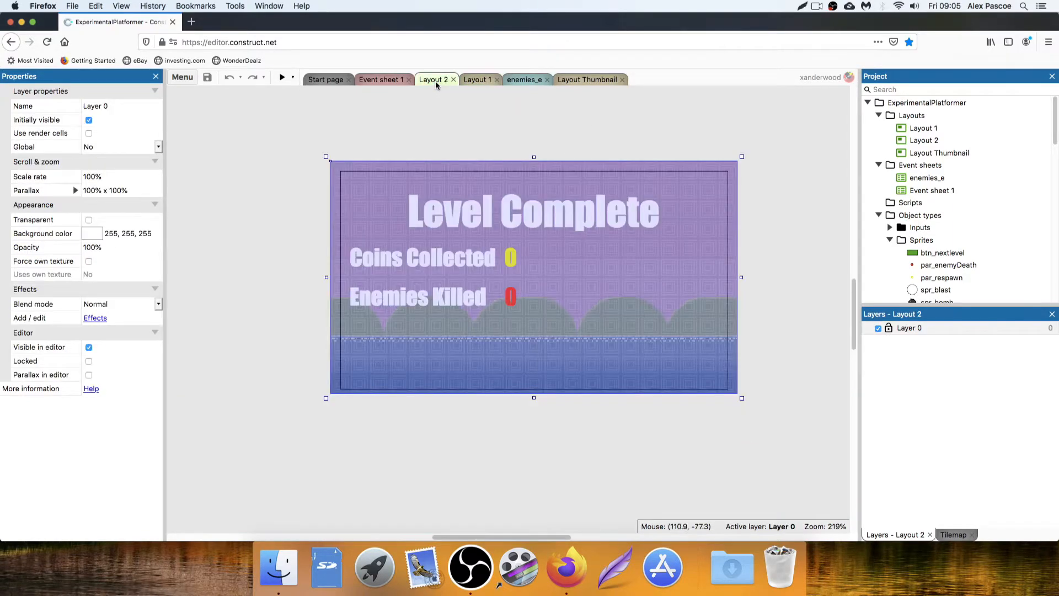
pyautogui.click(292, 165)
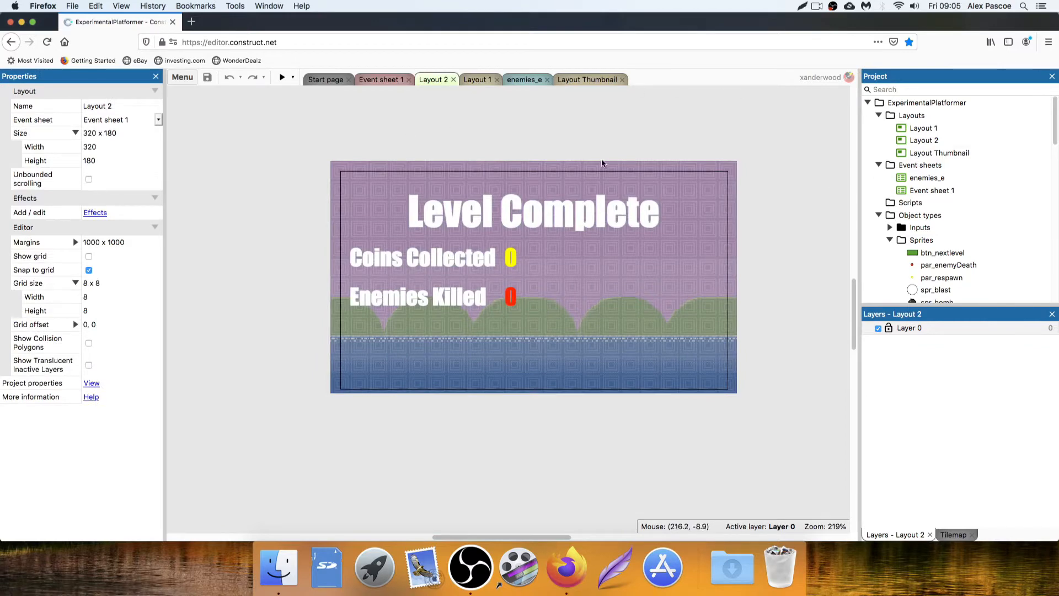
pyautogui.click(478, 81)
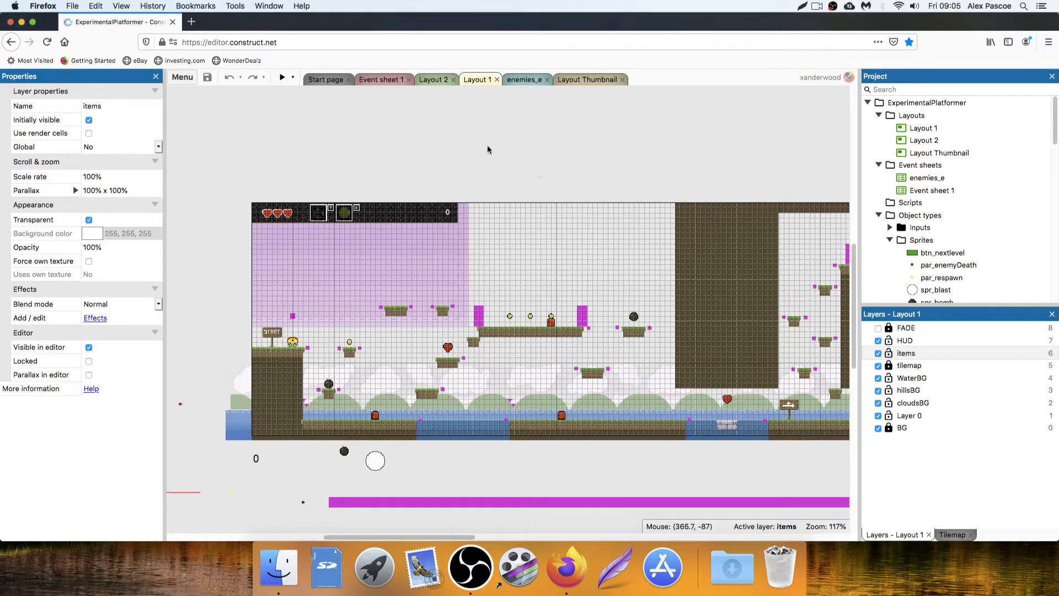
# Rename the tiled background behind the Level Complete text in Layout 2 as TB_HUDBG
pyautogui.click(435, 80)
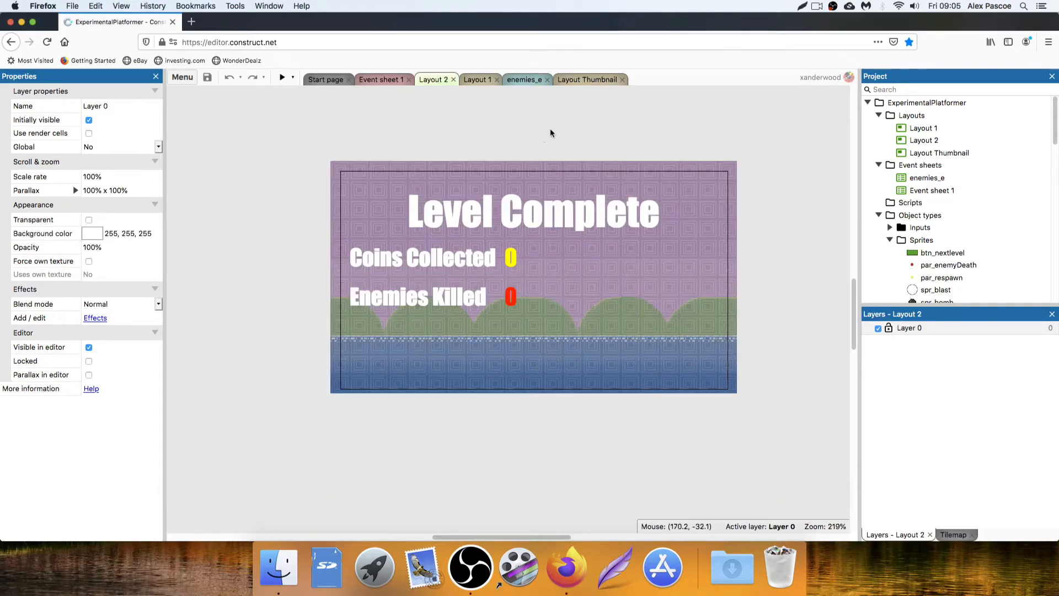
pyautogui.keyDown('ctrl'); pyautogui.scroll(5, 586, 253); pyautogui.keyUp('ctrl')
pyautogui.keyDown('ctrl'); pyautogui.scroll(-3, 596, 274); pyautogui.keyUp('ctrl')
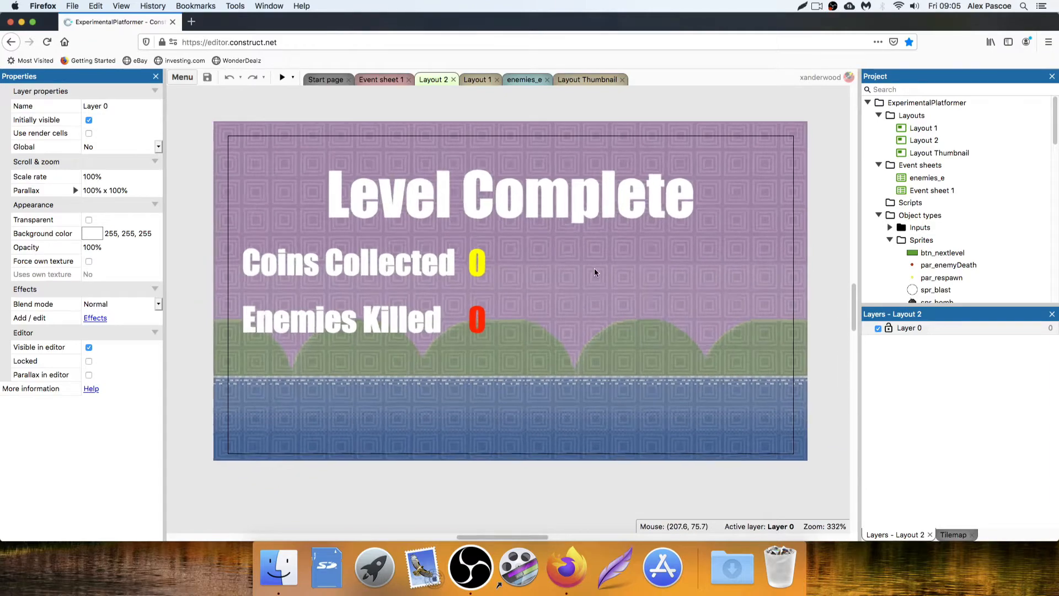
pyautogui.click(620, 265)
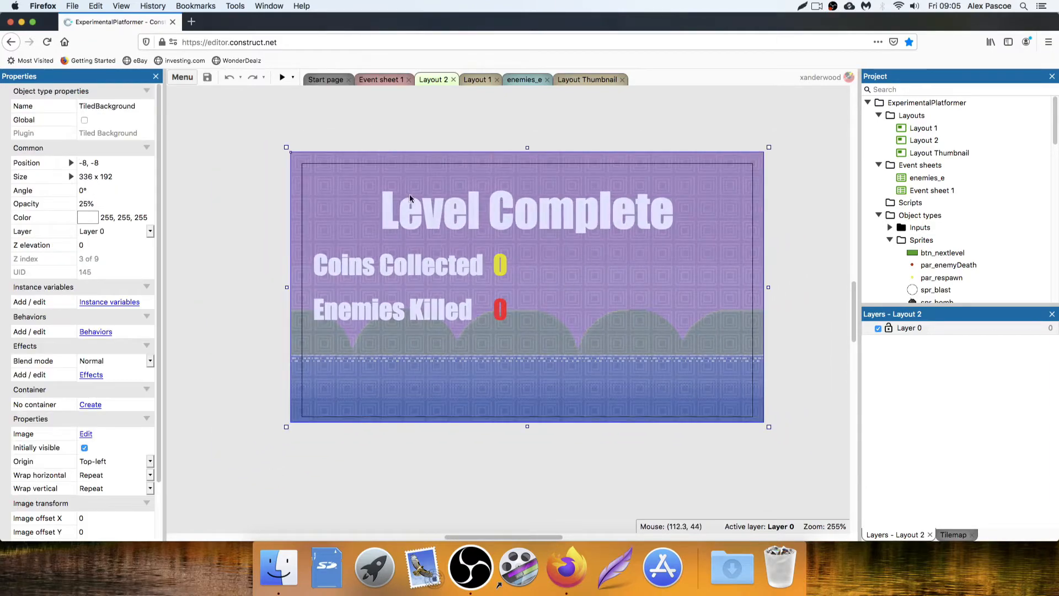
pyautogui.moveTo(318, 166)
pyautogui.mouseDown()
pyautogui.moveTo(267, 138)
pyautogui.moveTo(316, 164)
pyautogui.mouseUp()
pyautogui.click(137, 105)
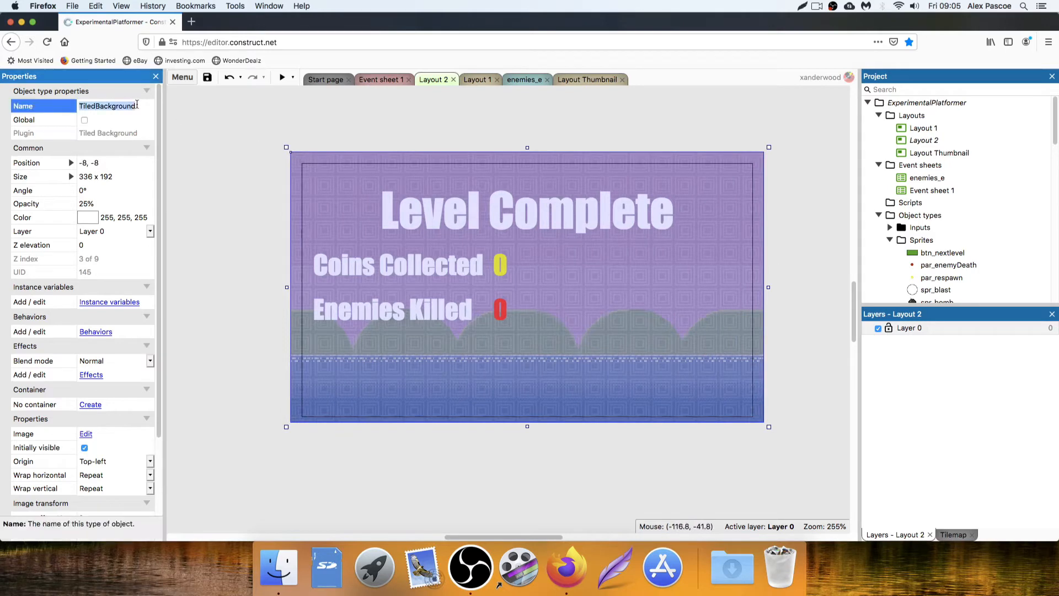
pyautogui.write('TB_HUDBG')
pyautogui.click(218, 94)
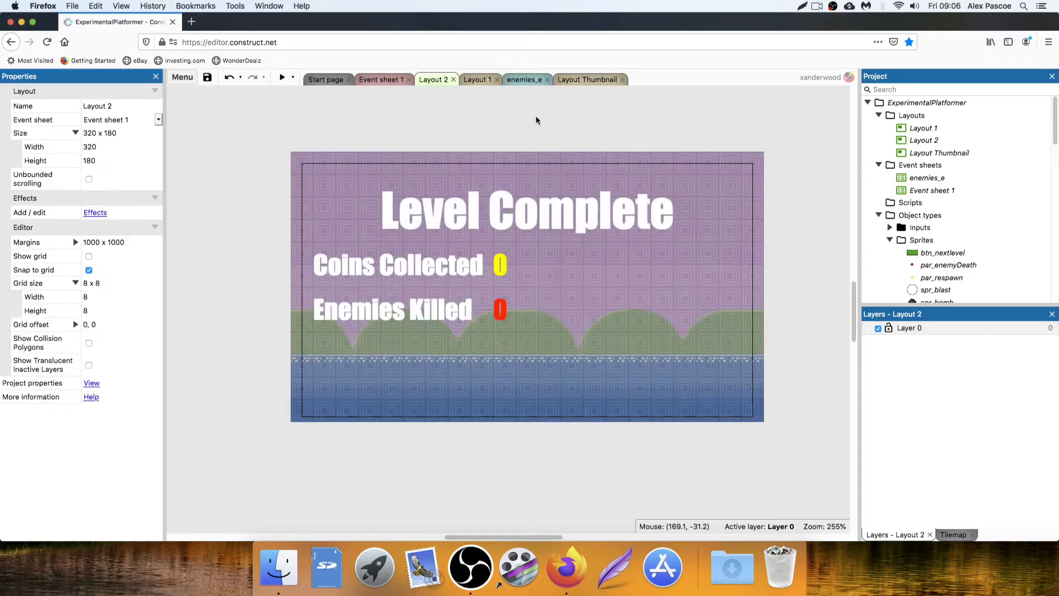
# Check the object name of the black HUD bar's tiled background in Layout 1
pyautogui.click(477, 80)
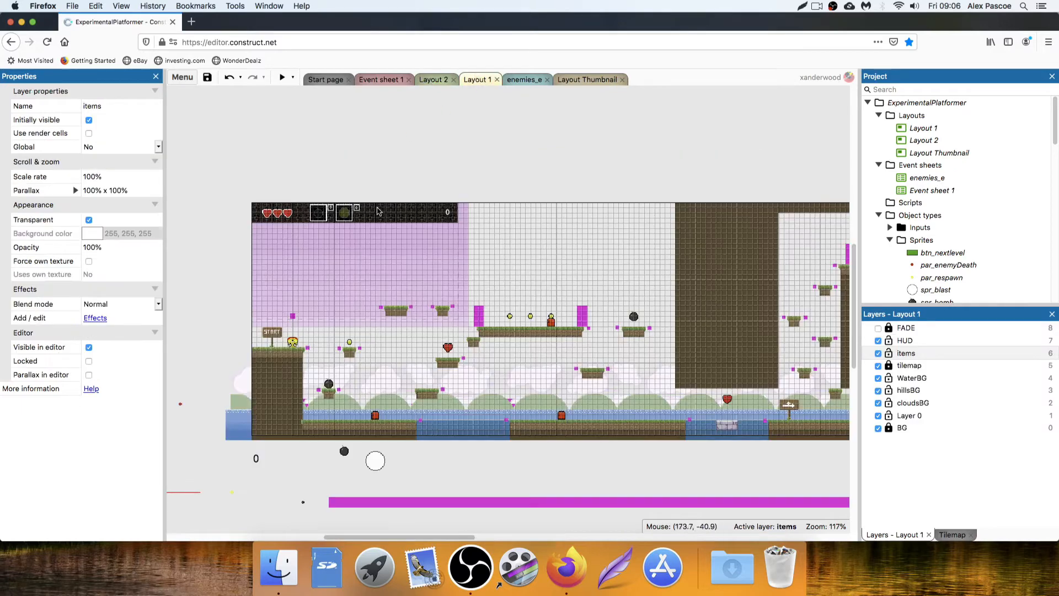
pyautogui.click(389, 211)
pyautogui.click(106, 105)
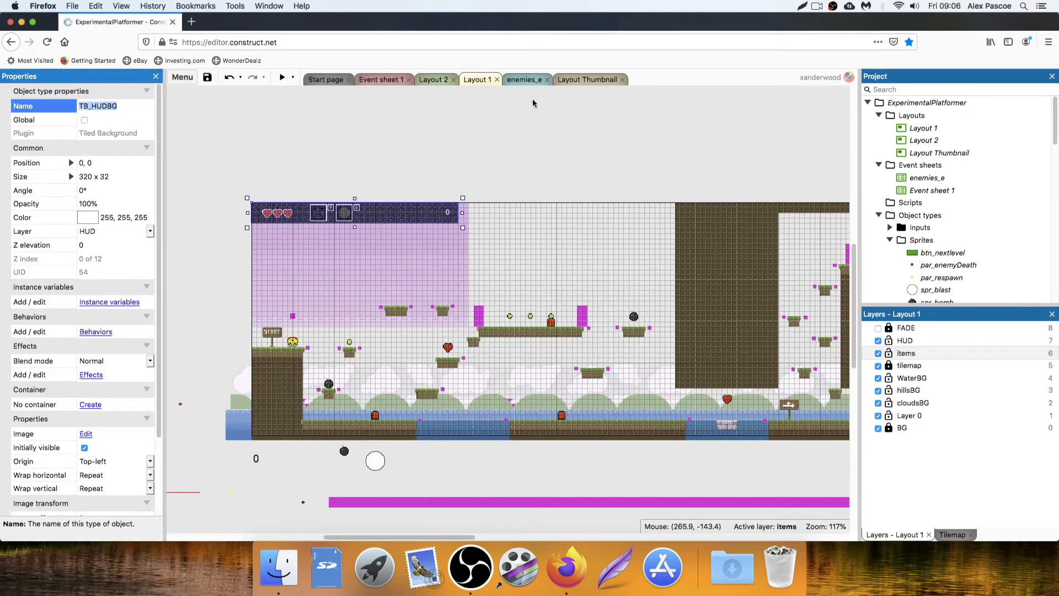
# Enlarge the patterned tiled background in Layout 2 beyond the layout edges, to 512 x 320 at position -16, -16
pyautogui.click(435, 80)
pyautogui.click(528, 174)
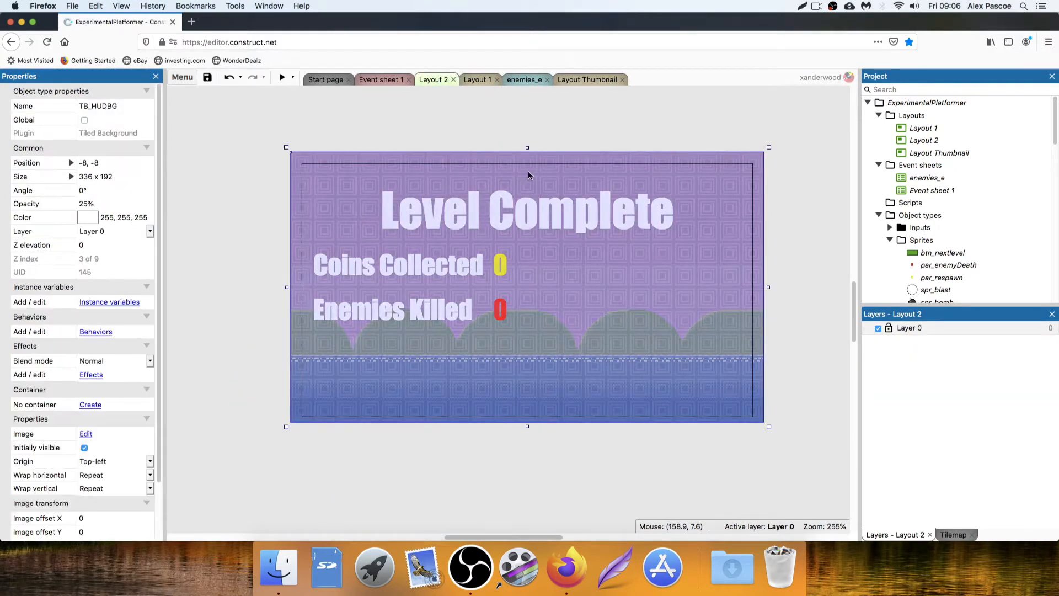
pyautogui.moveTo(287, 147); pyautogui.dragTo(252, 113)
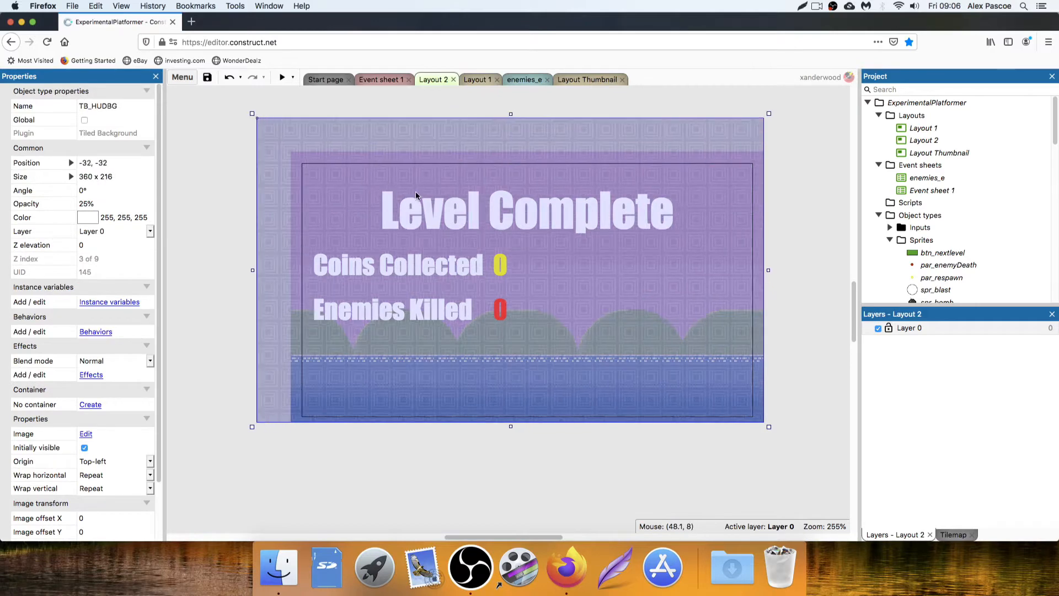
pyautogui.scroll(-5, 448, 233)
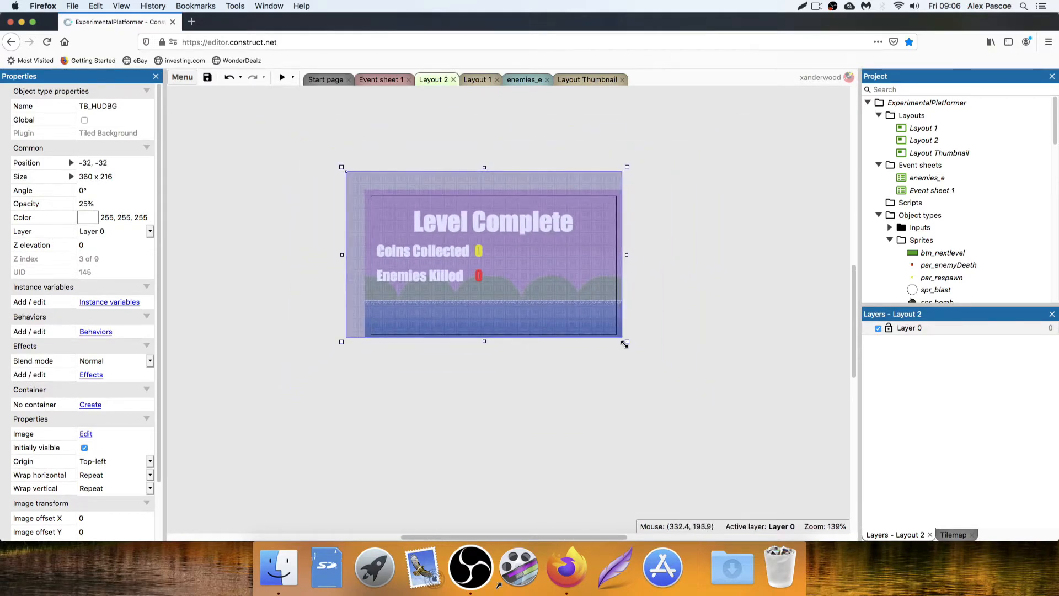
pyautogui.moveTo(623, 344); pyautogui.dragTo(753, 436)
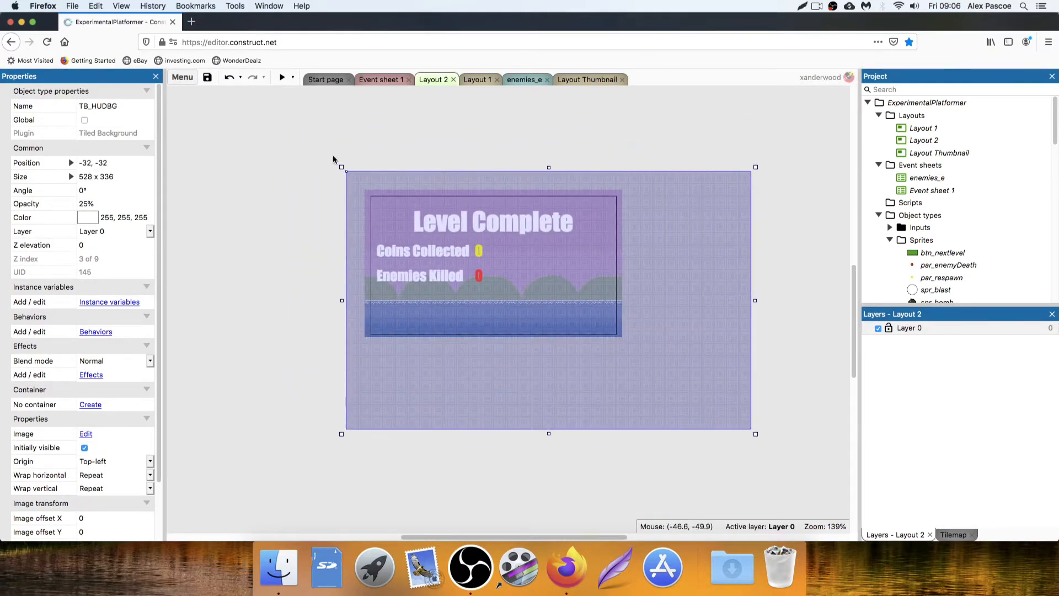
pyautogui.moveTo(342, 167)
pyautogui.mouseDown()
pyautogui.moveTo(367, 188)
pyautogui.moveTo(356, 180)
pyautogui.mouseUp()
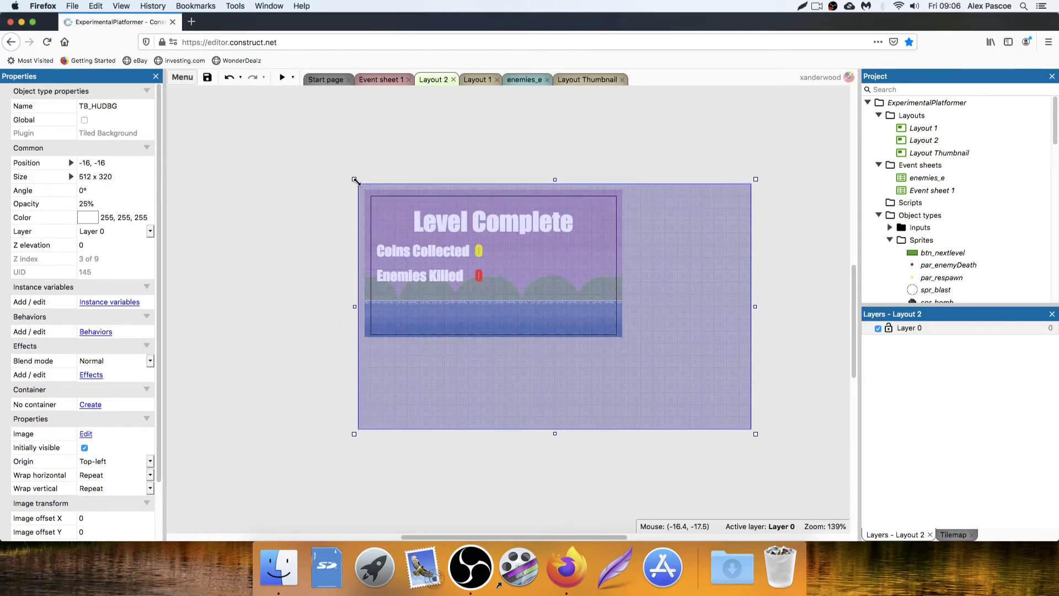
pyautogui.click(385, 153)
pyautogui.click(727, 389)
pyautogui.moveTo(727, 389)
pyautogui.mouseDown()
pyautogui.moveTo(686, 371)
pyautogui.moveTo(597, 297)
pyautogui.moveTo(657, 374)
pyautogui.moveTo(696, 396)
pyautogui.moveTo(728, 396)
pyautogui.mouseUp()
pyautogui.keyDown('ctrl'); pyautogui.scroll(3, 604, 295); pyautogui.keyUp('ctrl')
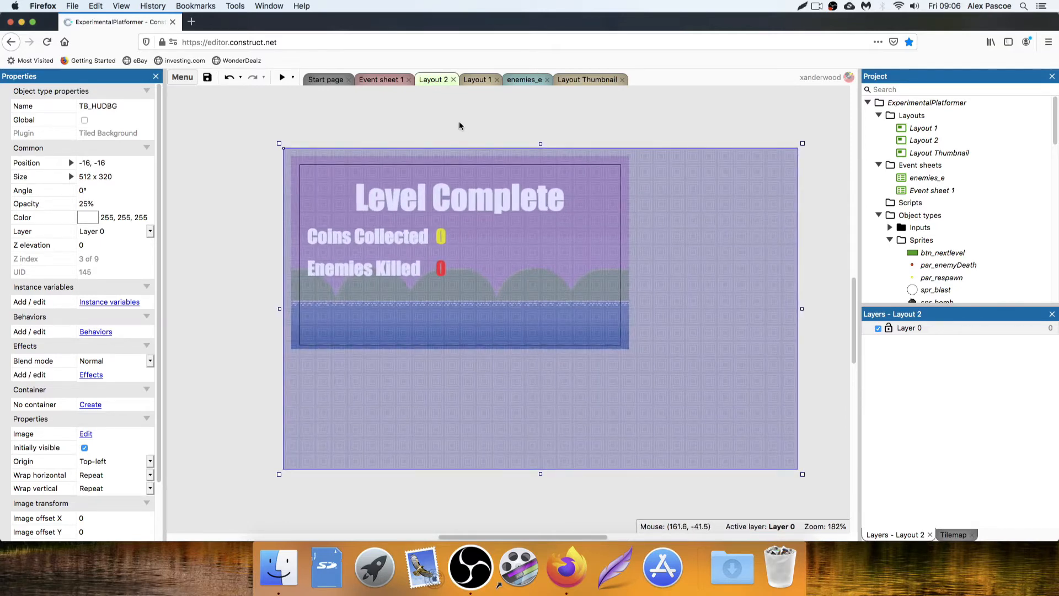
pyautogui.click(324, 130)
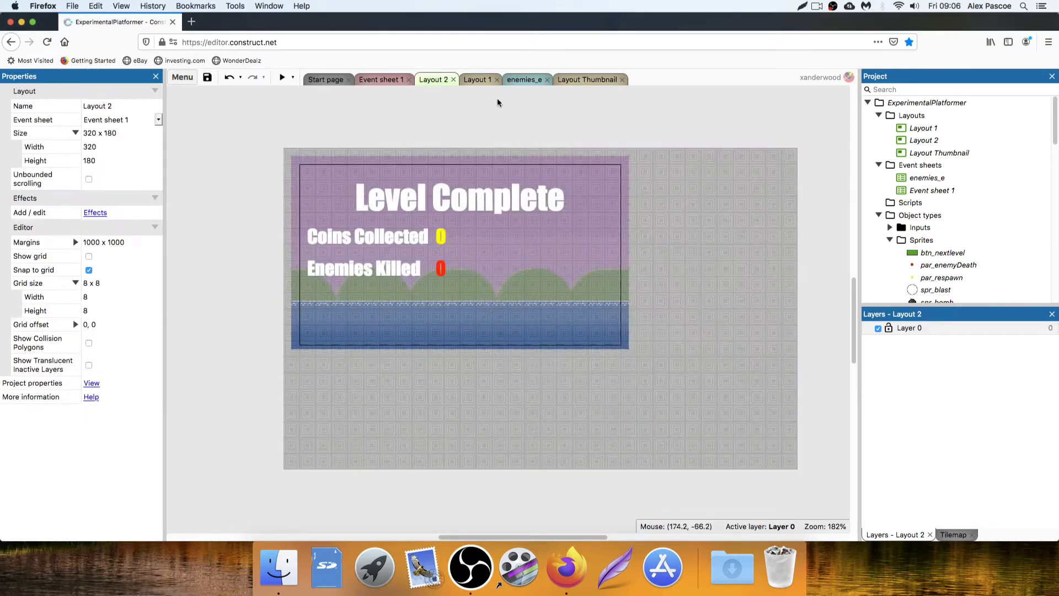
# Add an event group named Titles at the end of Event sheet 1
pyautogui.click(377, 80)
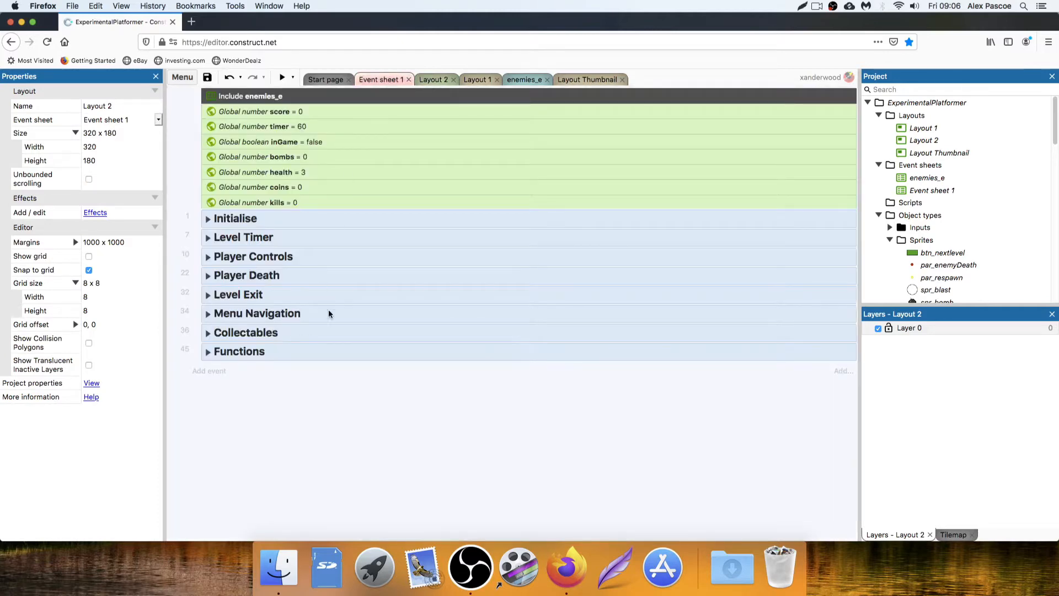
pyautogui.click(208, 314)
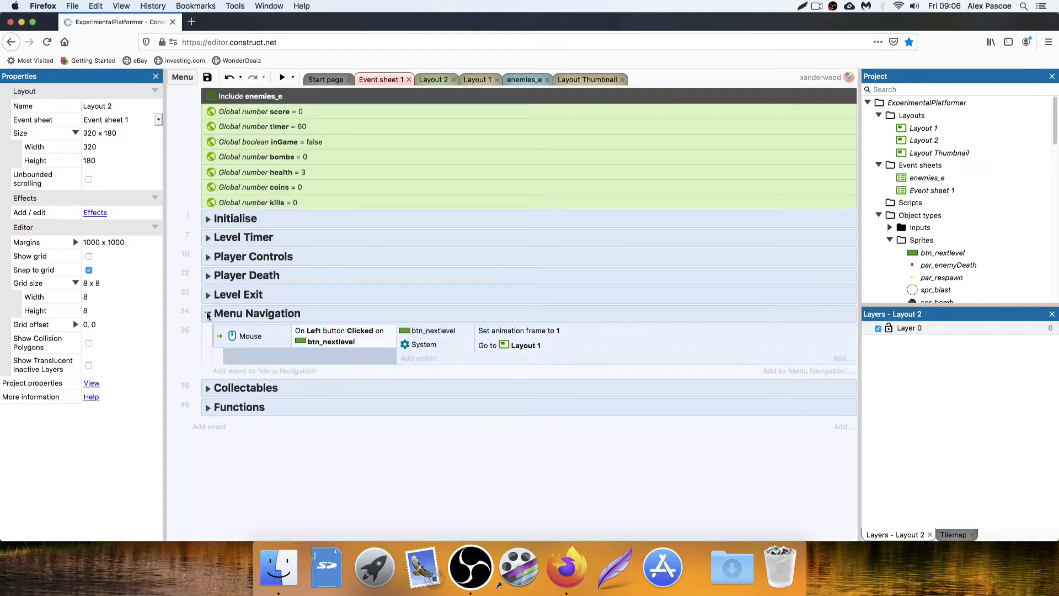
pyautogui.click(208, 314)
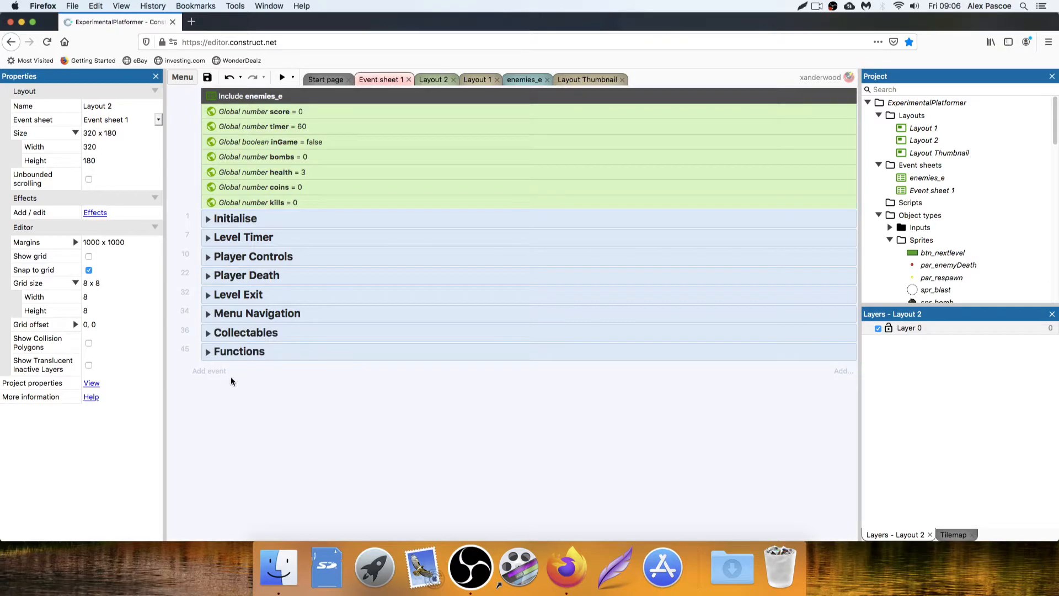
pyautogui.rightClick(234, 399)
pyautogui.click(262, 331)
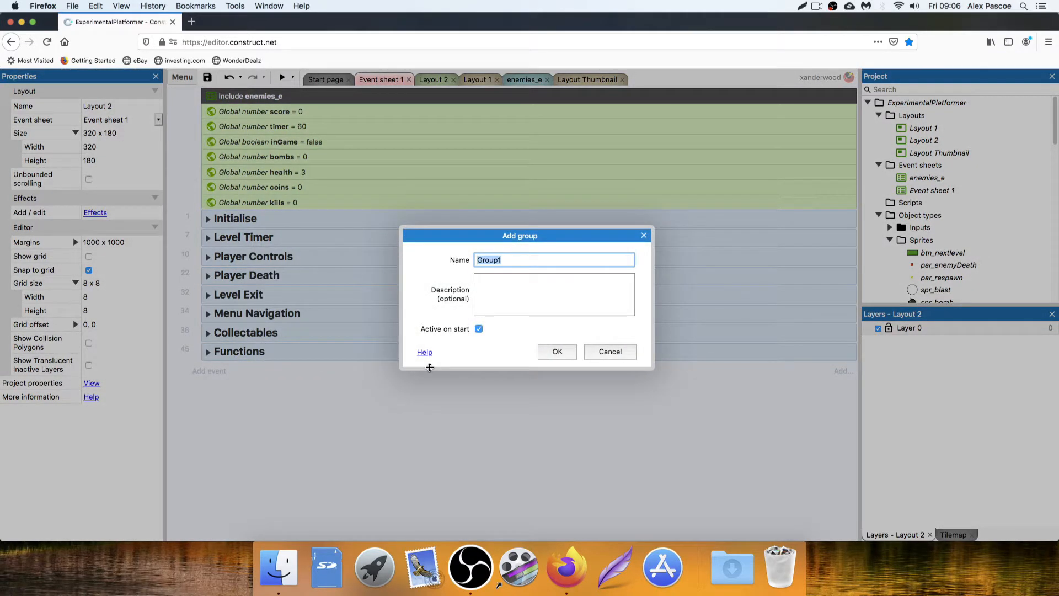
pyautogui.write('Titles')
pyautogui.press('Return')
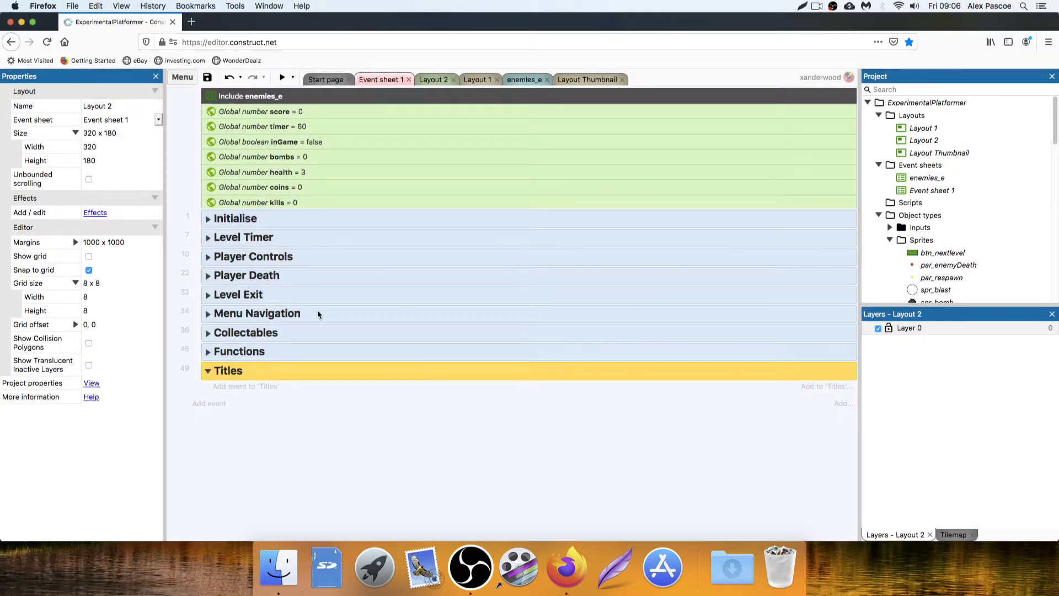
pyautogui.click(229, 387)
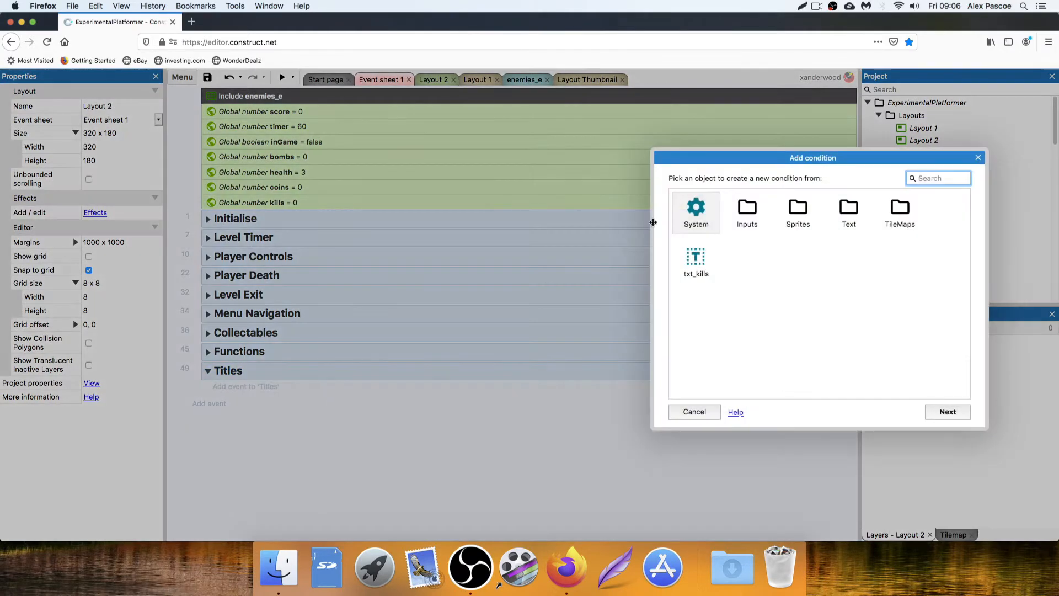
pyautogui.doubleClick(697, 207)
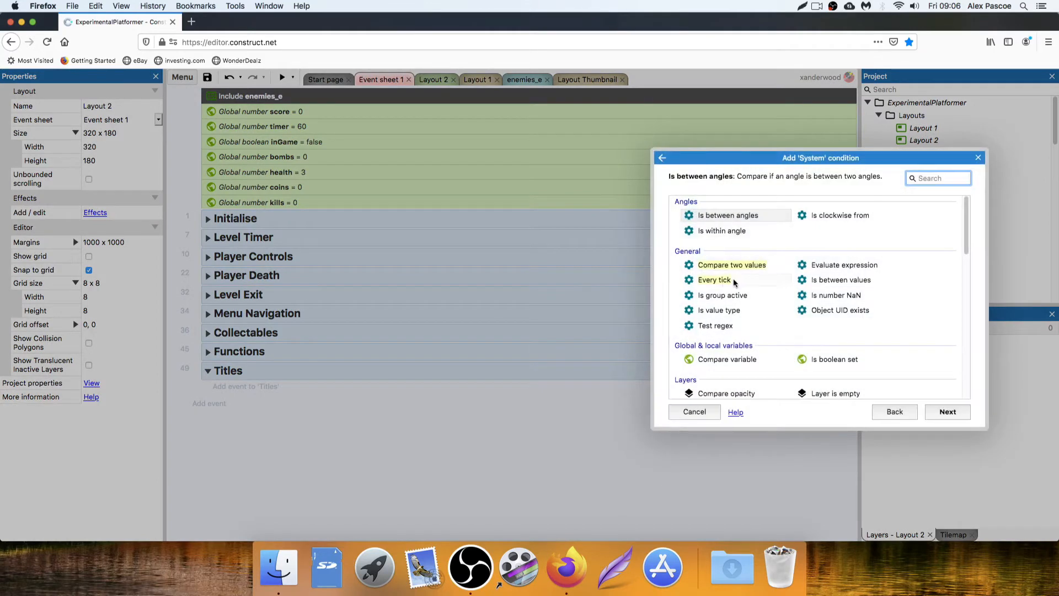
pyautogui.scroll(-3, 755, 283)
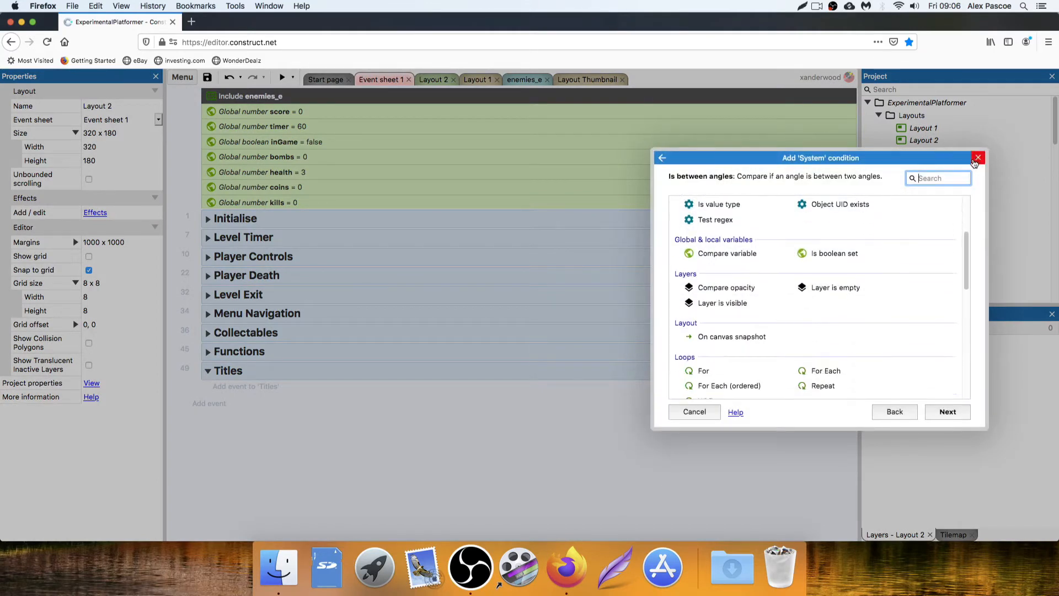
pyautogui.click(978, 158)
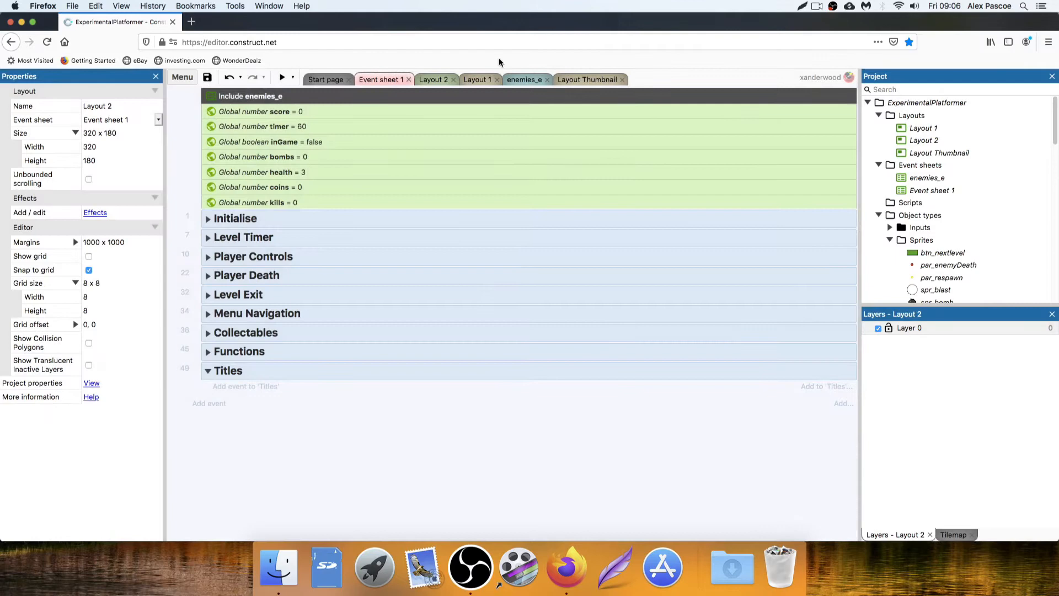
# Add the Tween behavior to the TB_HUDBG tiled background in Layout 2
pyautogui.click(442, 80)
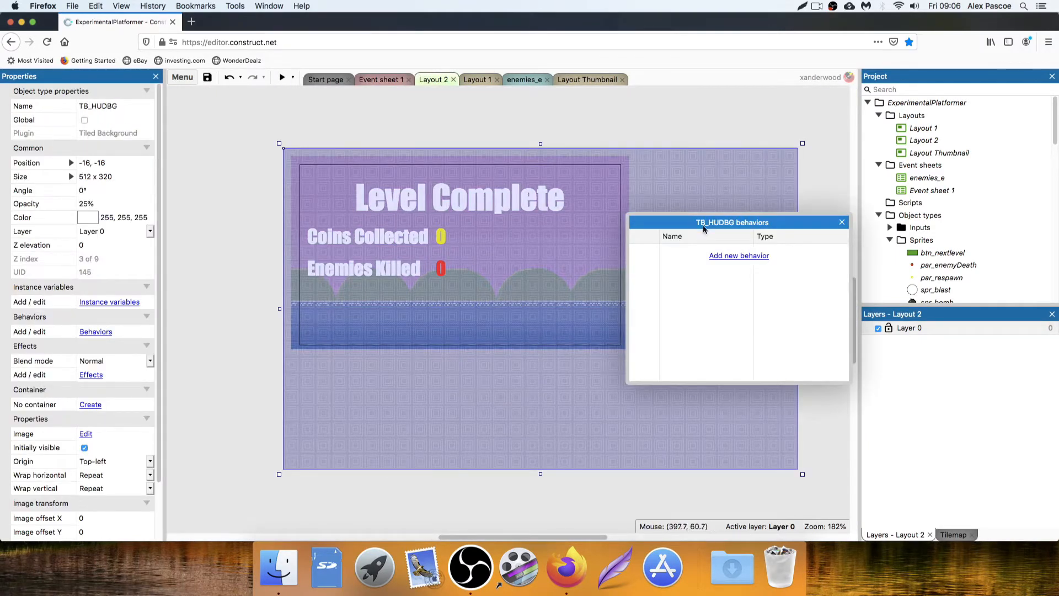
pyautogui.click(749, 257)
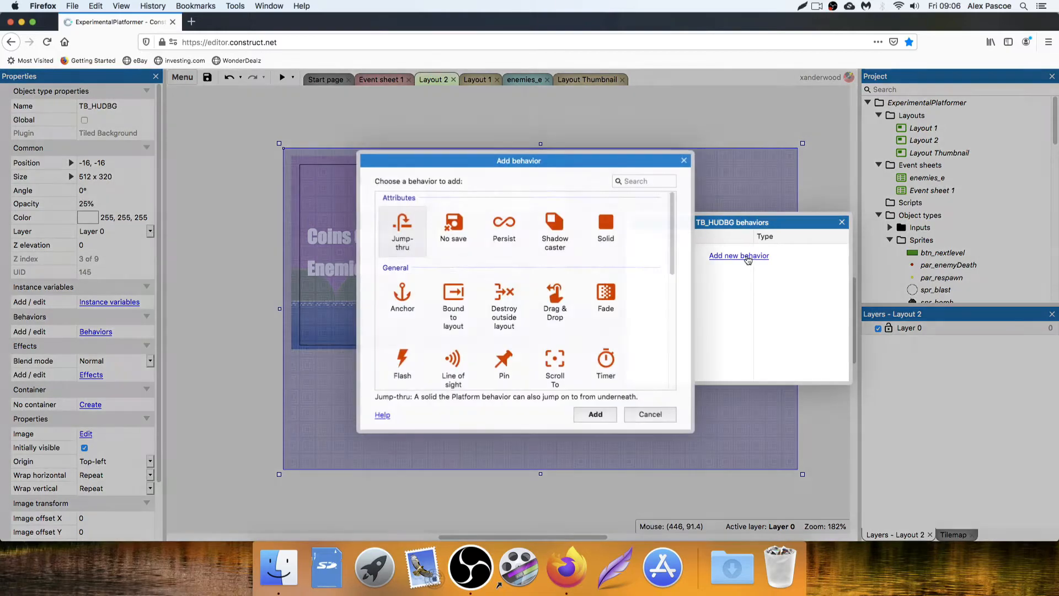
pyautogui.scroll(-3, 547, 301)
pyautogui.scroll(-3, 547, 300)
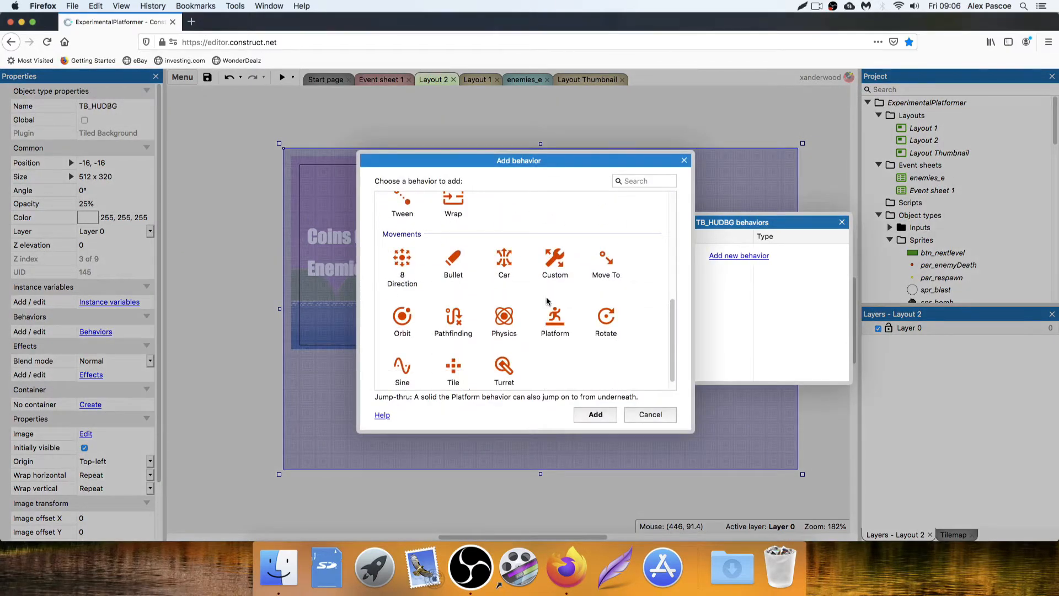
pyautogui.scroll(-1, 547, 301)
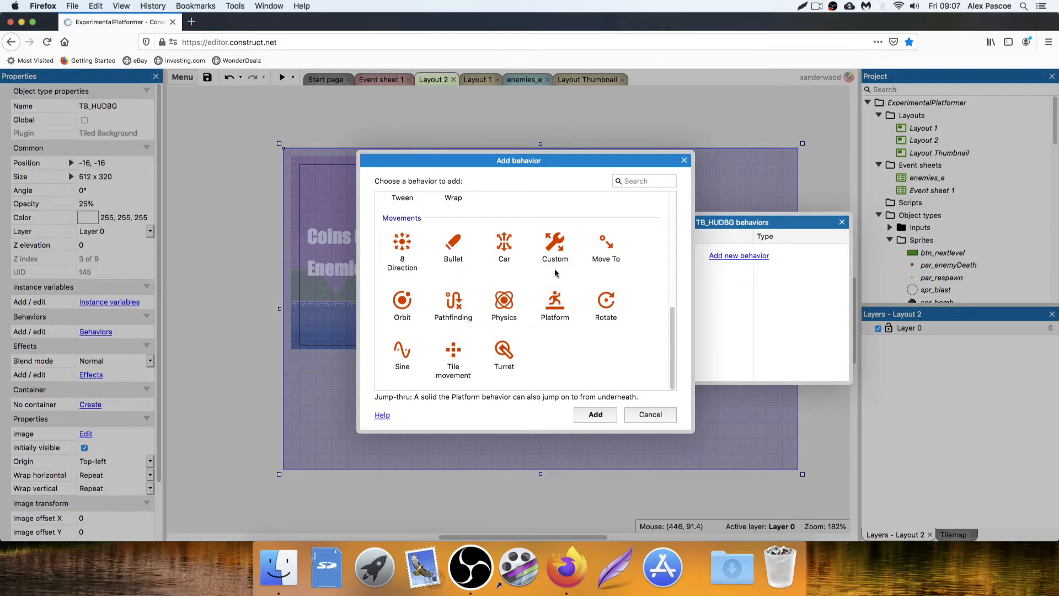
pyautogui.scroll(5, 554, 272)
pyautogui.doubleClick(405, 306)
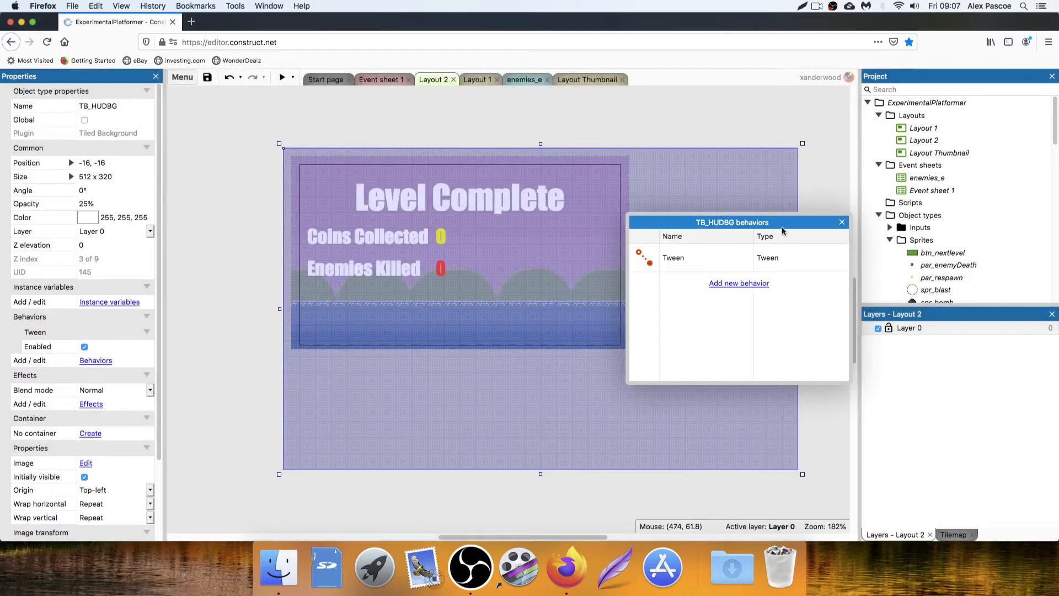
pyautogui.click(841, 222)
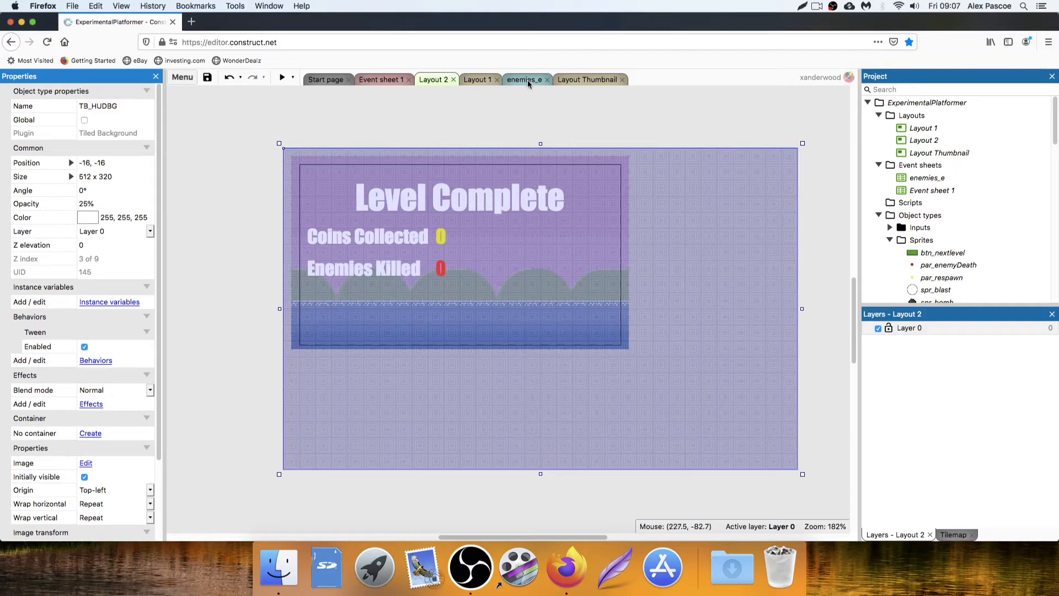
# Add a System "On start of layout" event to the Titles group in Event sheet 1
pyautogui.click(382, 80)
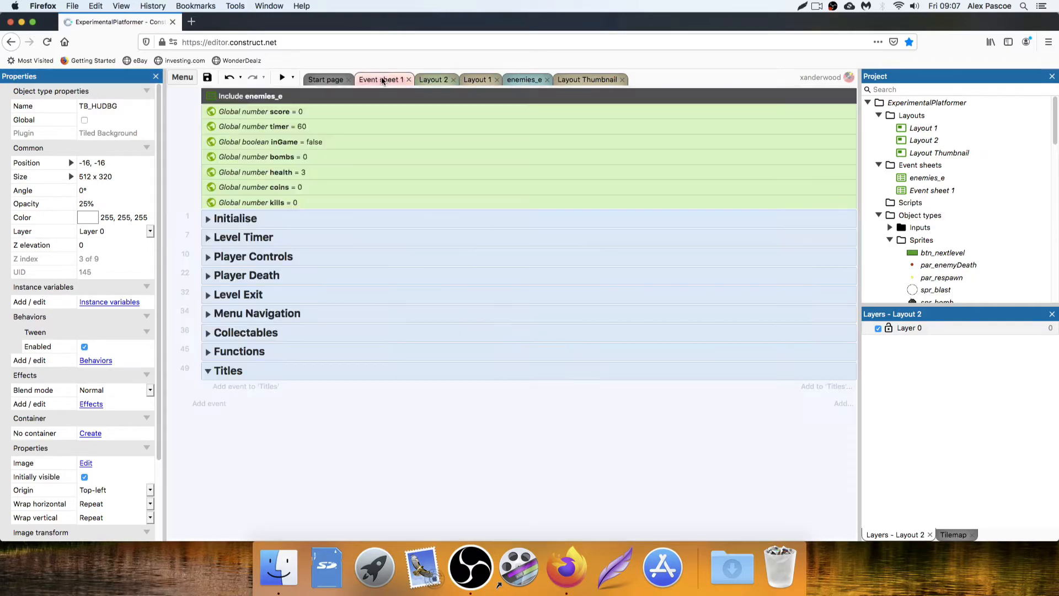
pyautogui.click(250, 387)
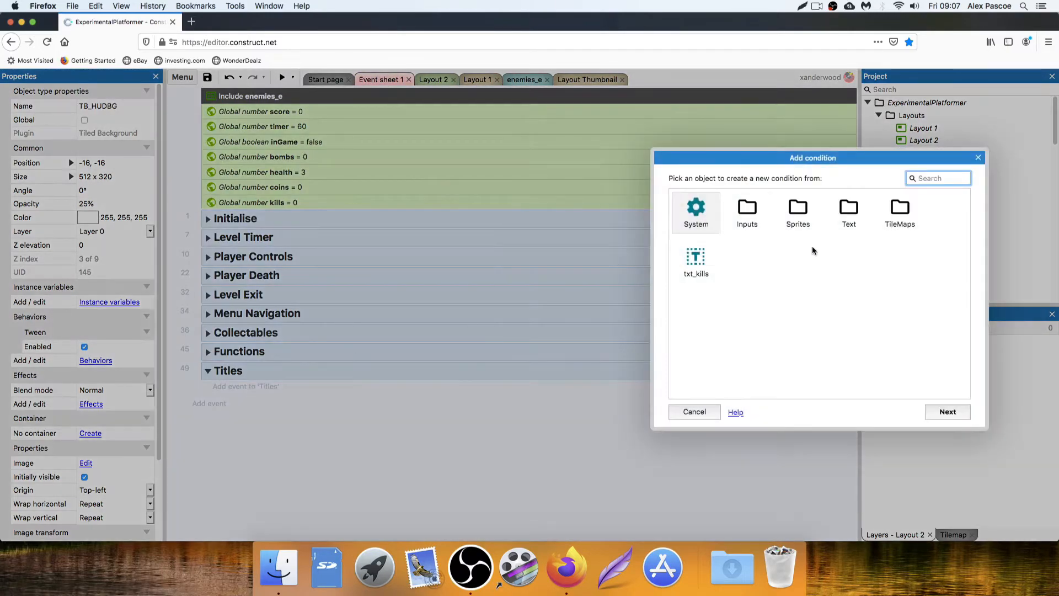
pyautogui.doubleClick(696, 213)
pyautogui.scroll(-5, 768, 293)
pyautogui.scroll(-6, 768, 288)
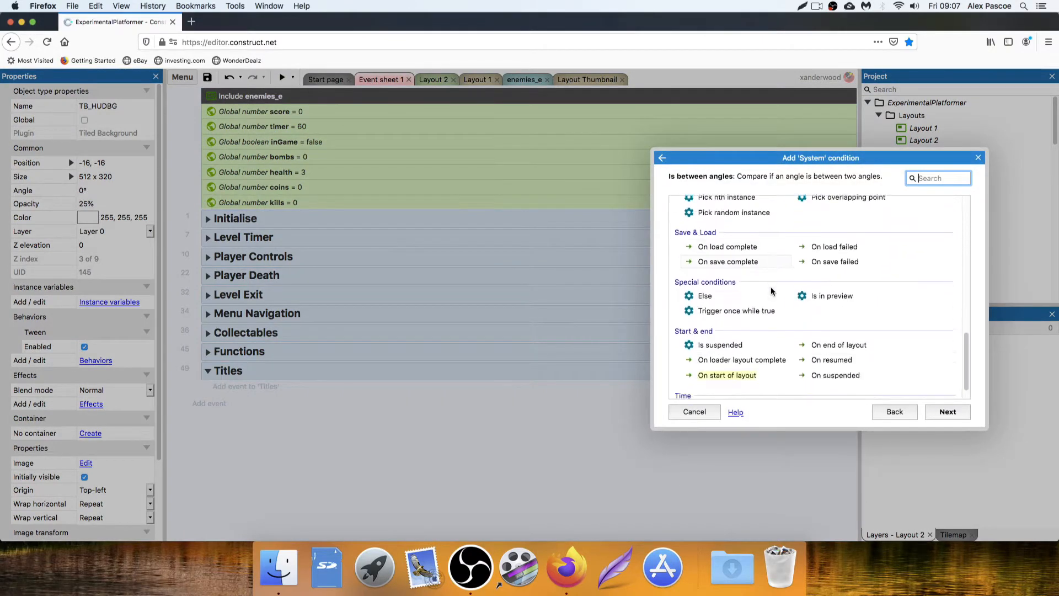
pyautogui.doubleClick(740, 351)
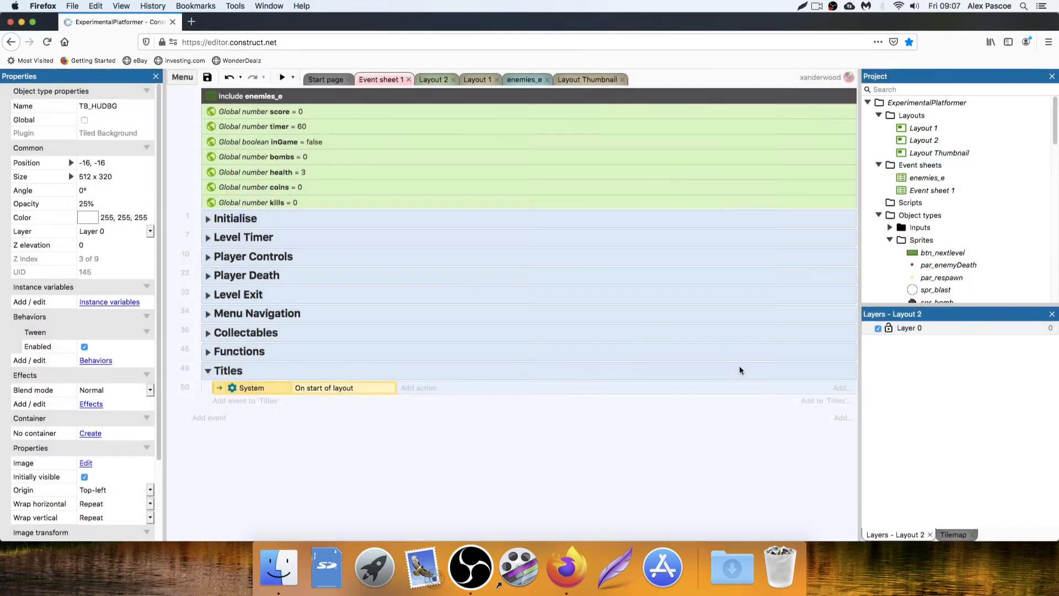
# Begin a new action for the TB_HUDBG object in the Titles group's "On start of layout" event
pyautogui.click(411, 390)
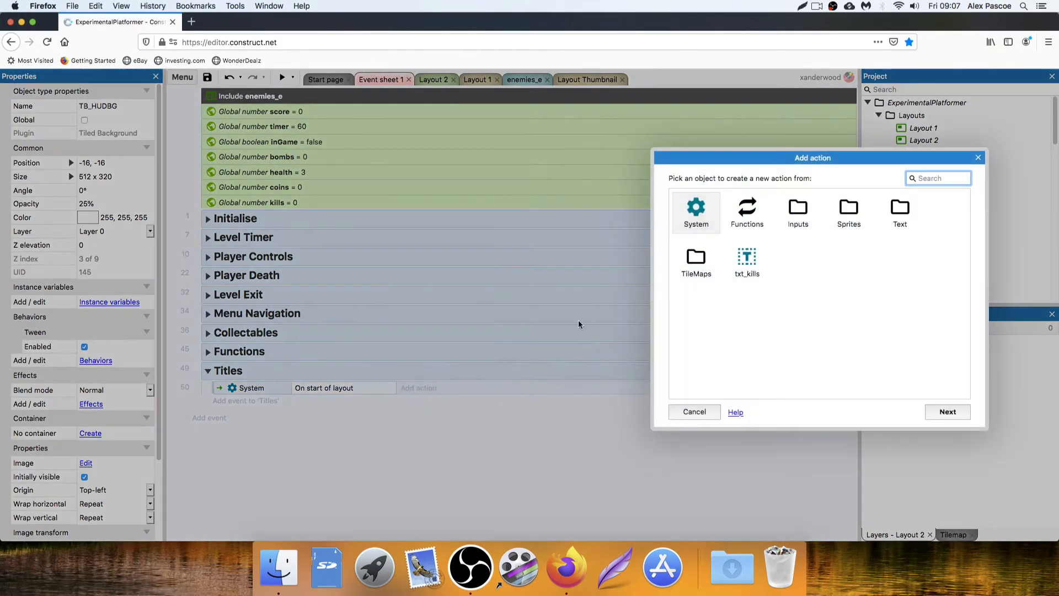
pyautogui.doubleClick(848, 211)
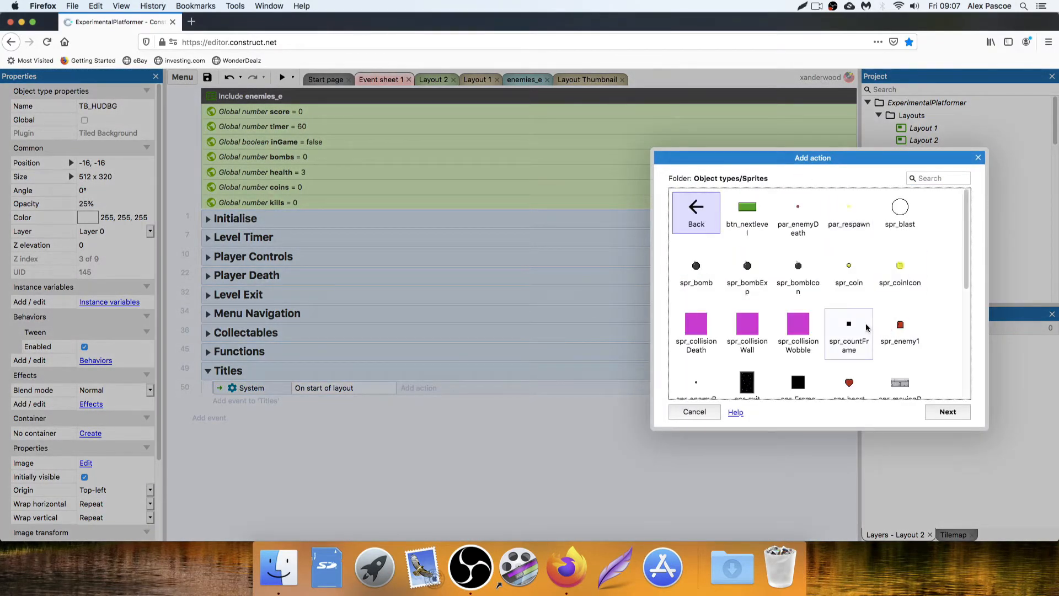
pyautogui.scroll(-5, 833, 329)
pyautogui.click(900, 306)
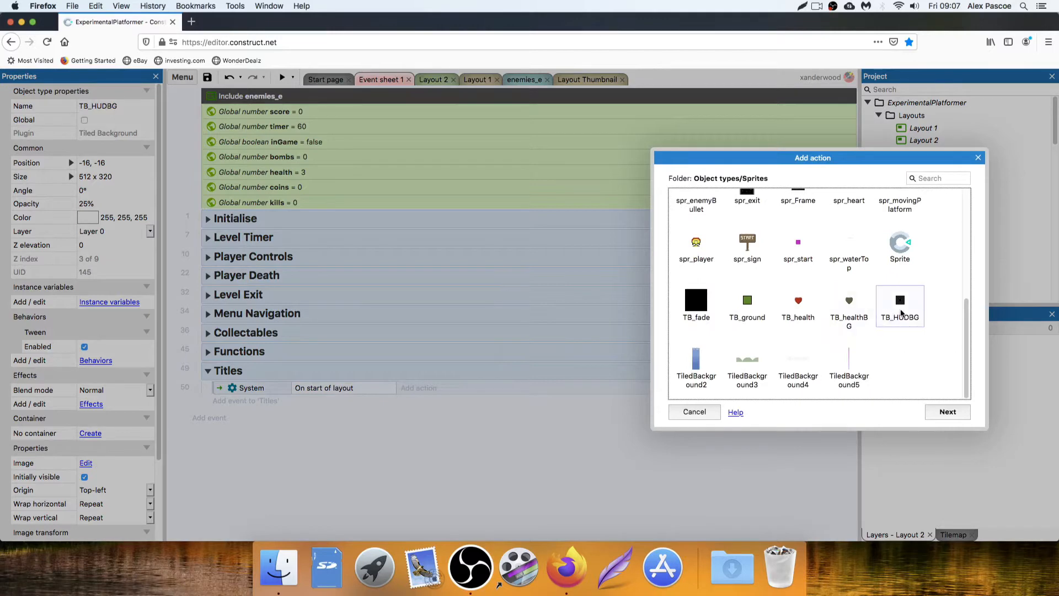
pyautogui.doubleClick(906, 315)
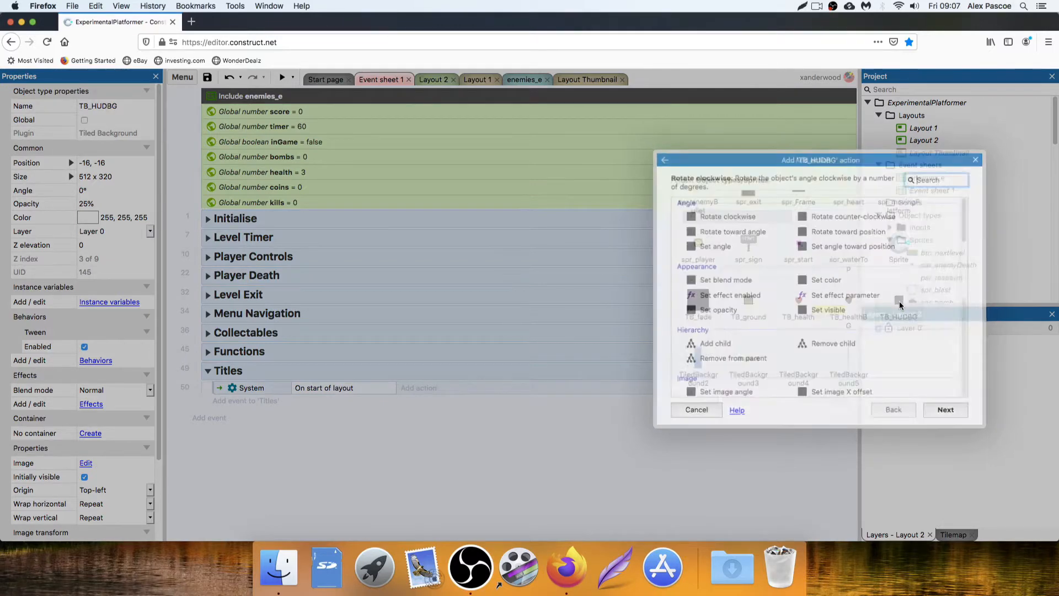
pyautogui.scroll(-10, 763, 287)
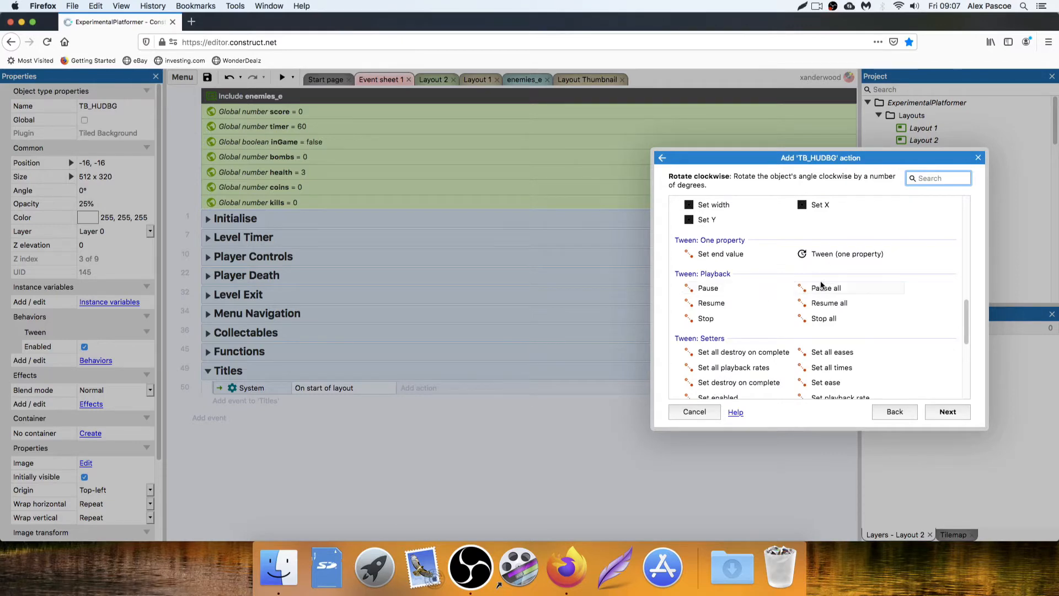
pyautogui.scroll(-3, 858, 277)
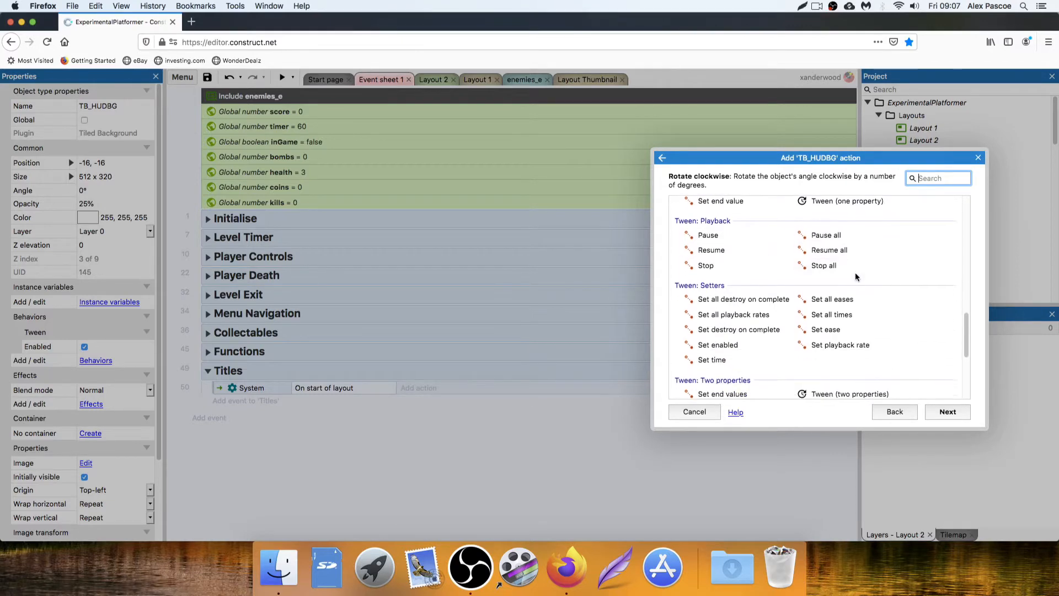
pyautogui.scroll(3, 855, 273)
pyautogui.doubleClick(836, 254)
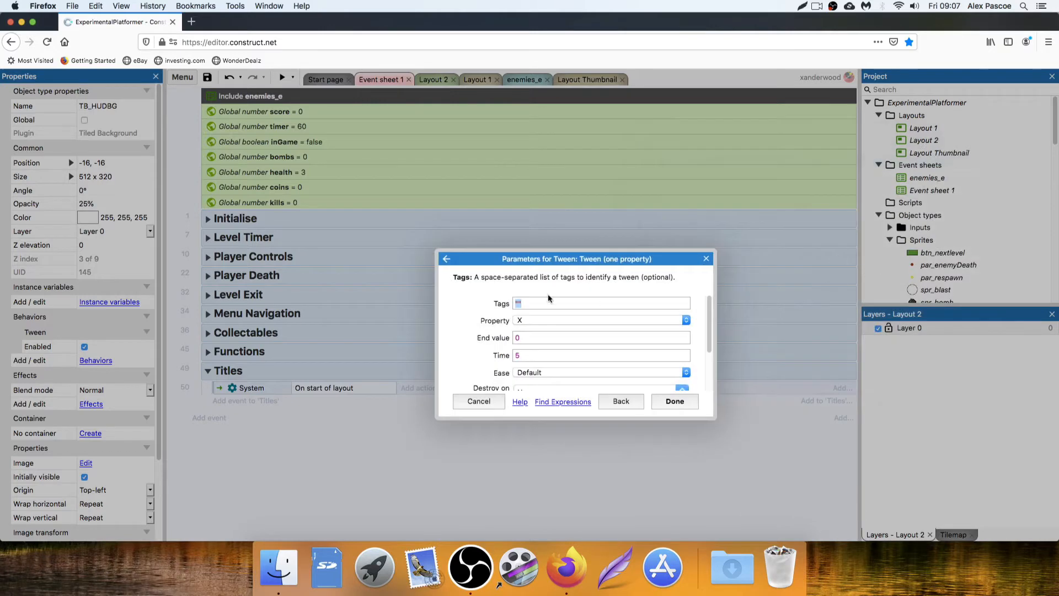
pyautogui.click(521, 302)
pyautogui.click(566, 319)
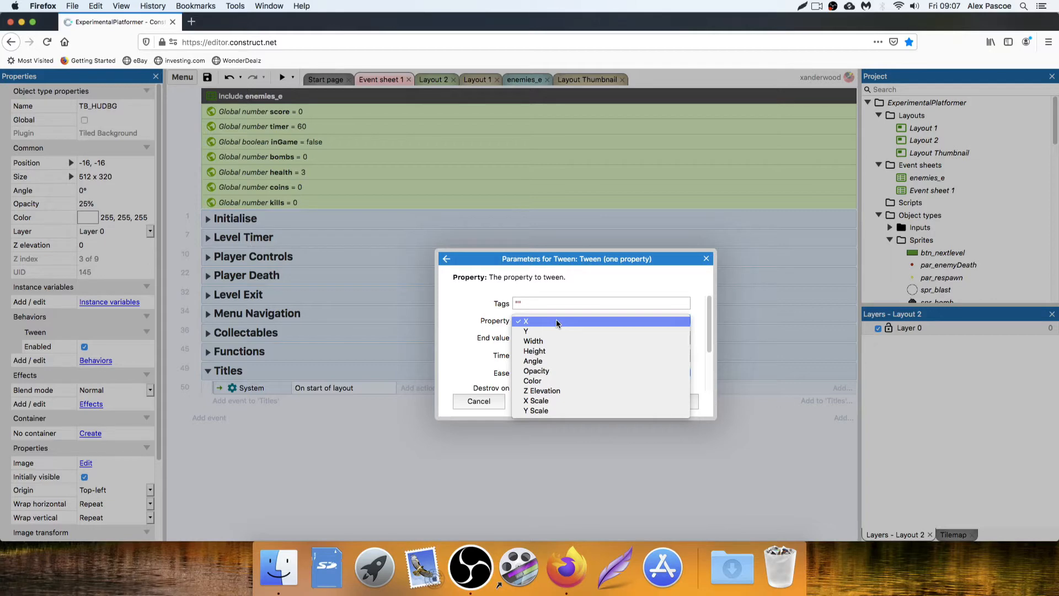
pyautogui.click(538, 321)
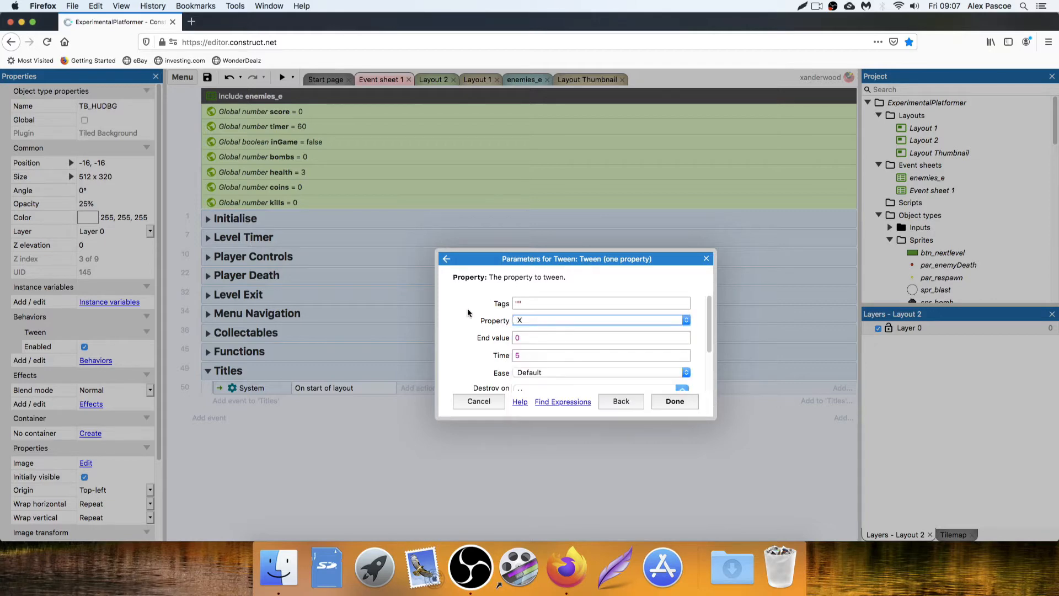
pyautogui.click(569, 321)
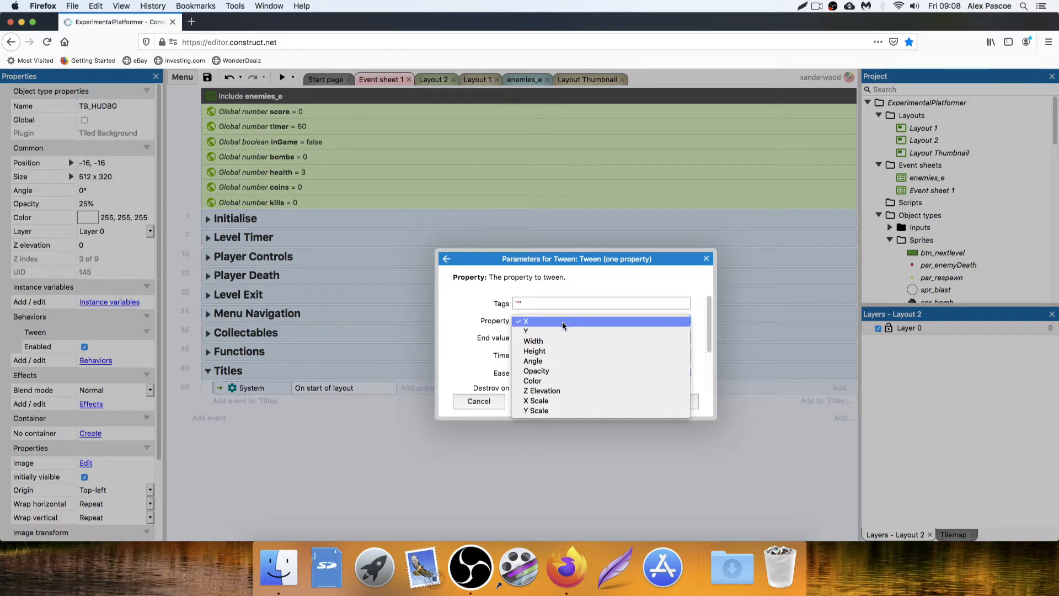
pyautogui.click(472, 307)
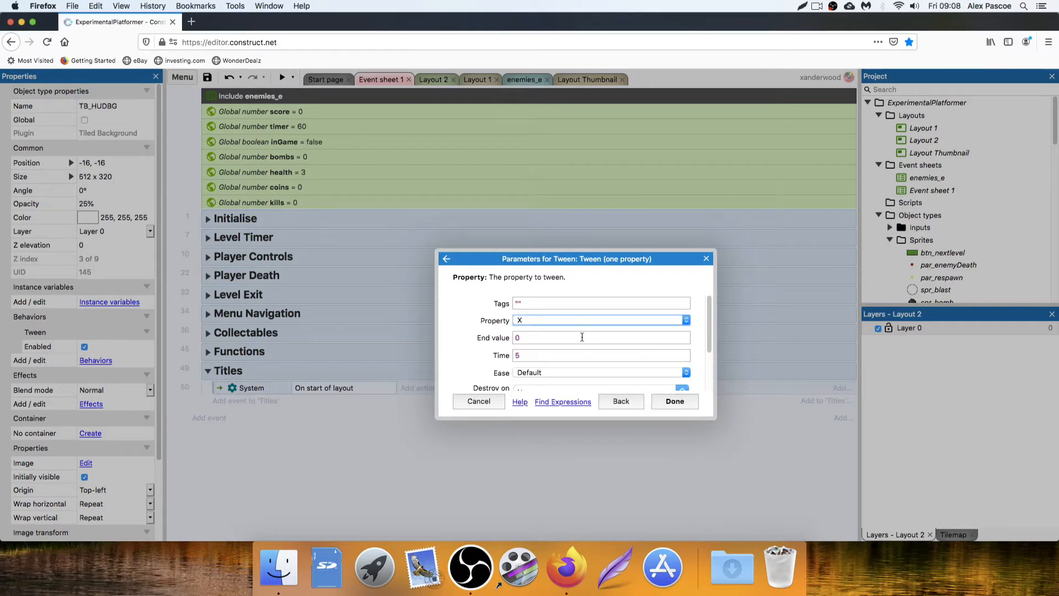
pyautogui.click(630, 404)
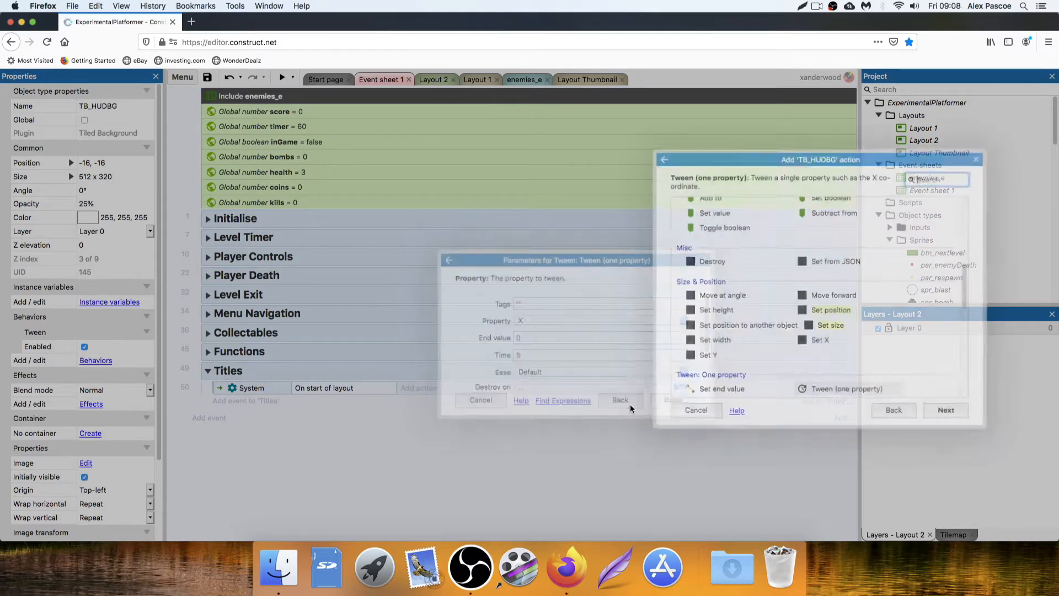
# Choose the Tween (two properties) action for TB_HUDBG, with Position as the property
pyautogui.scroll(-3, 835, 325)
pyautogui.scroll(-5, 835, 325)
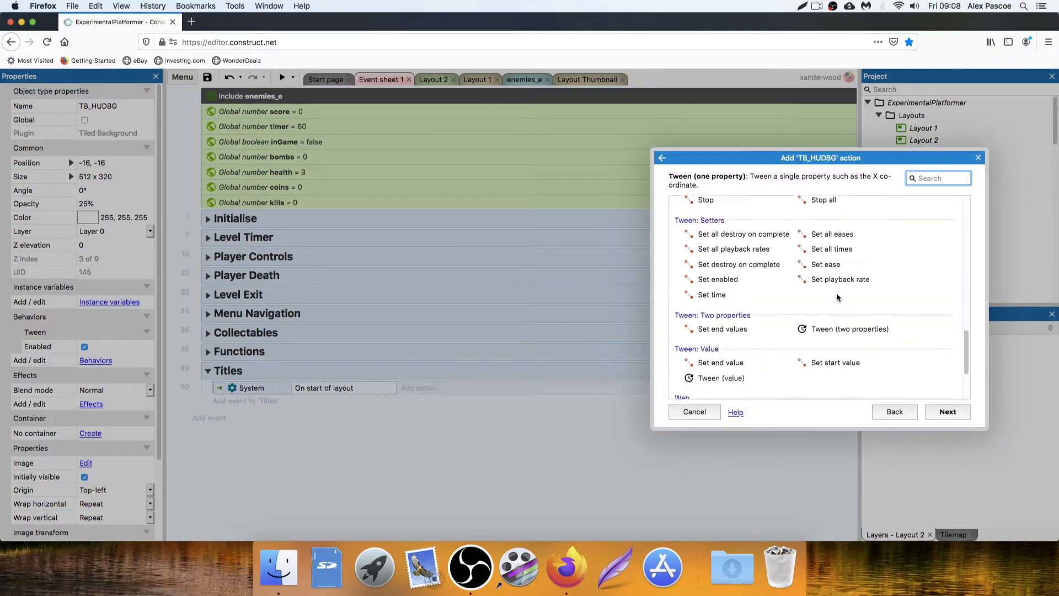
pyautogui.click(859, 293)
pyautogui.doubleClick(859, 292)
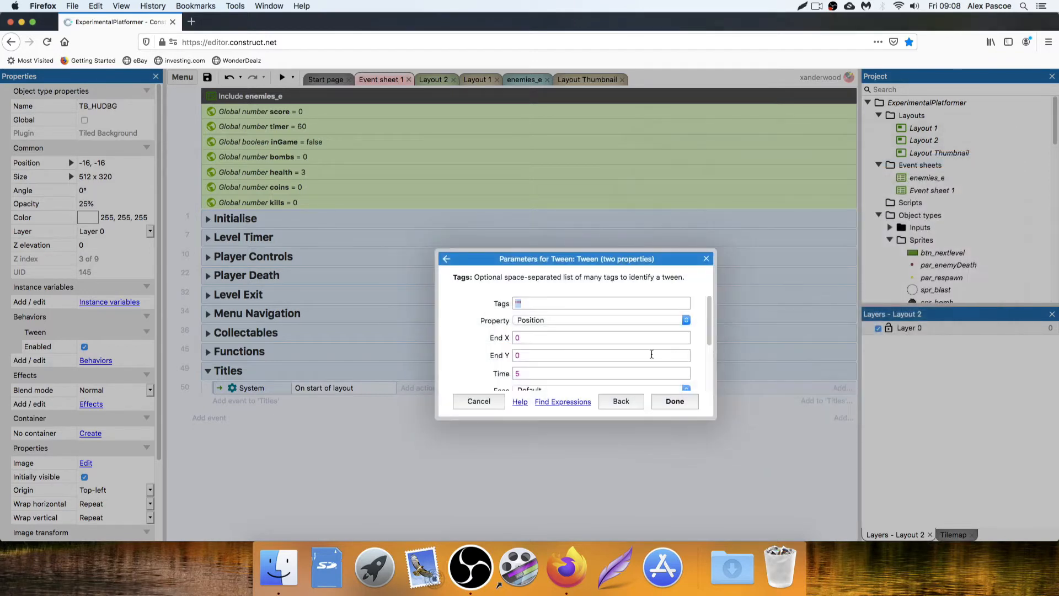
pyautogui.click(550, 320)
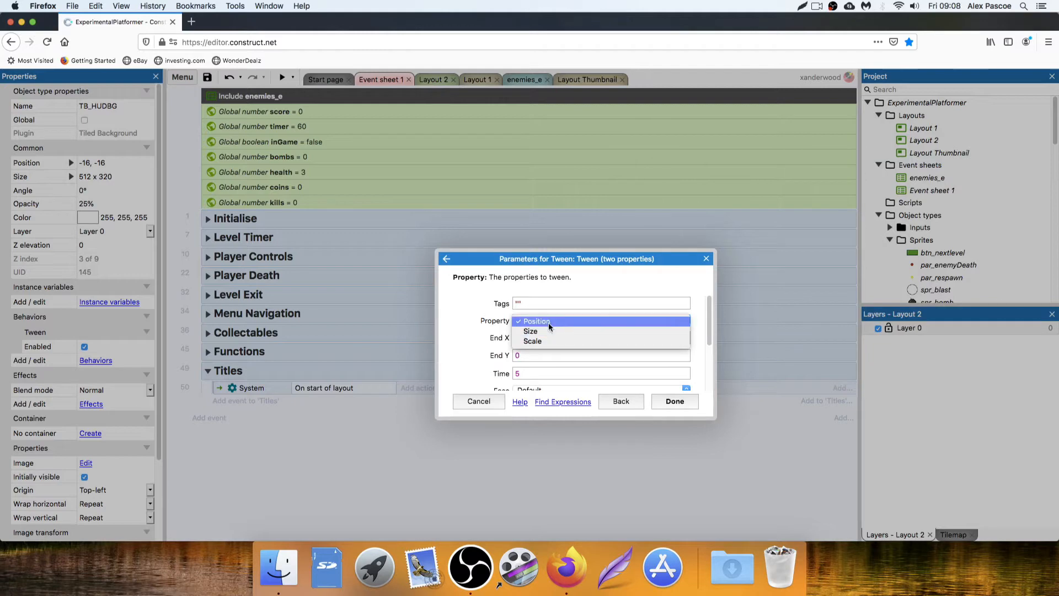
pyautogui.click(542, 319)
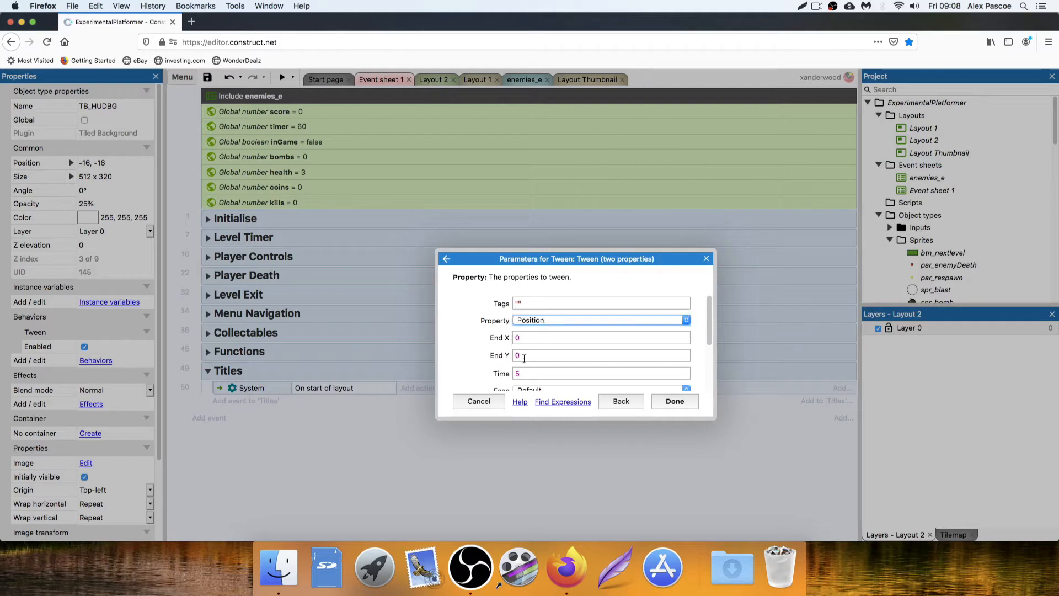
# Examine the End X, End Y and Time parameters of the TB_HUDBG position tween
pyautogui.click(524, 358)
pyautogui.click(518, 337)
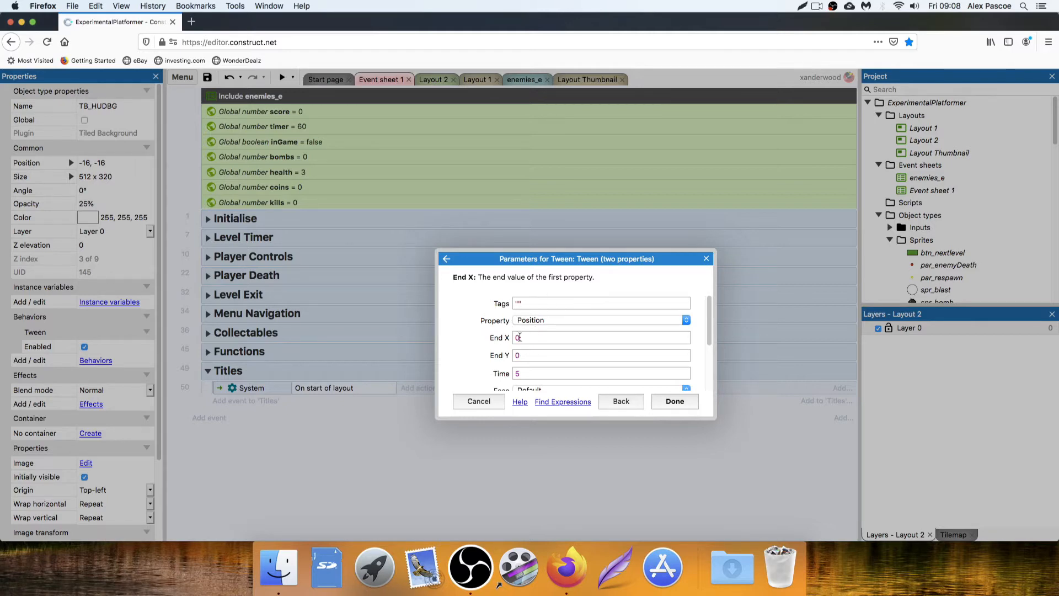
pyautogui.scroll(-3, 576, 366)
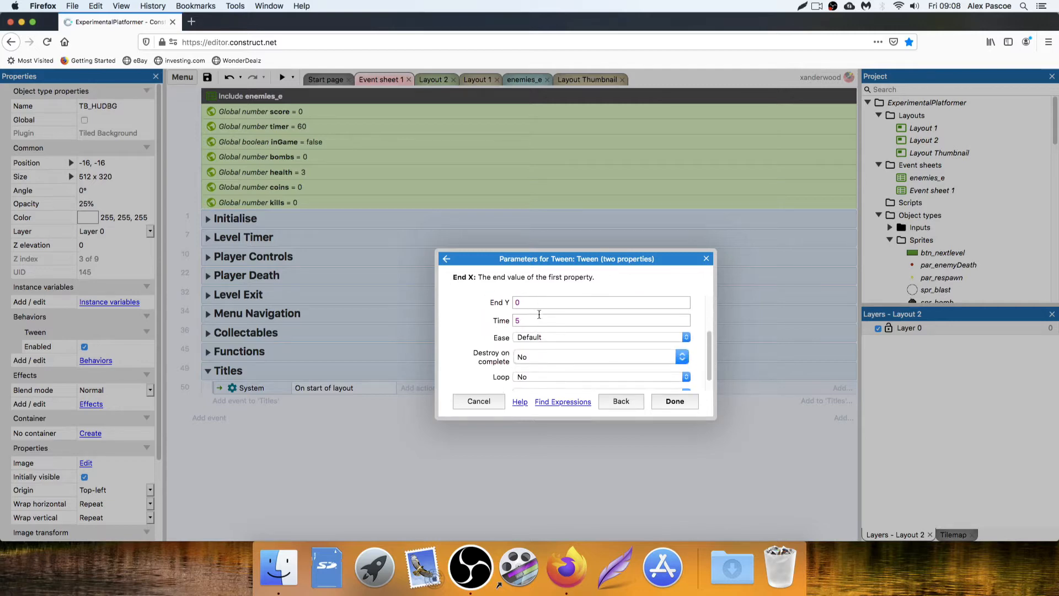
pyautogui.scroll(3, 529, 342)
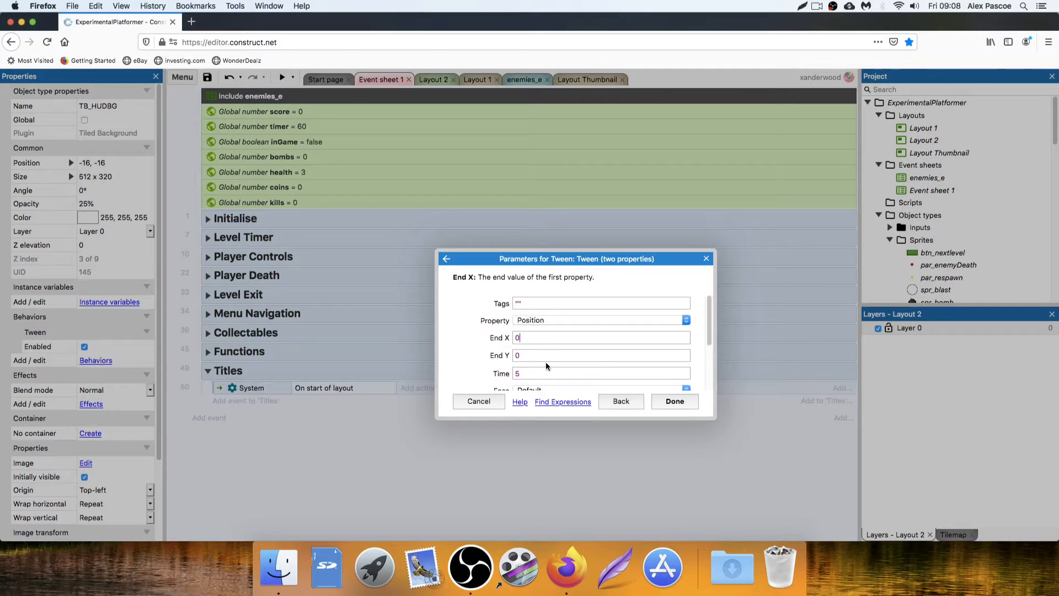
pyautogui.scroll(-3, 550, 353)
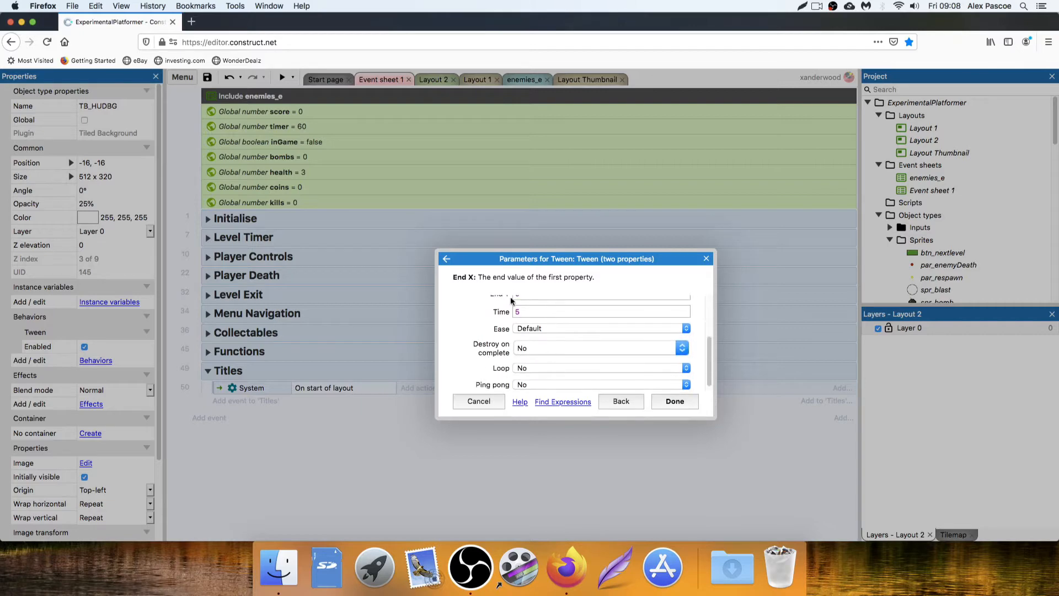
pyautogui.click(533, 312)
pyautogui.scroll(2, 546, 307)
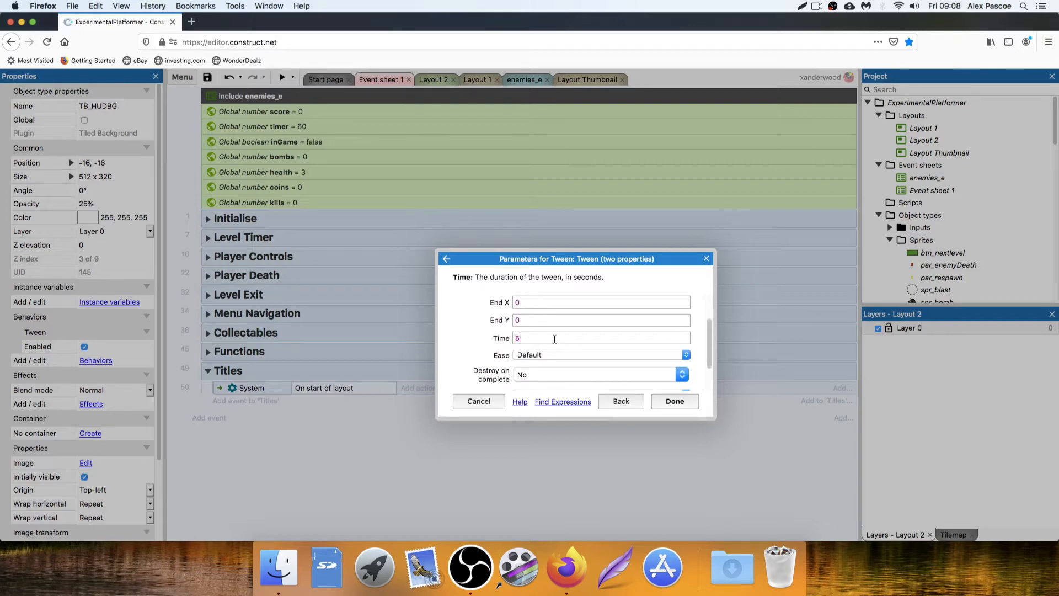
pyautogui.scroll(-2, 526, 340)
# Set the position tween's easing function to Linear
pyautogui.click(529, 324)
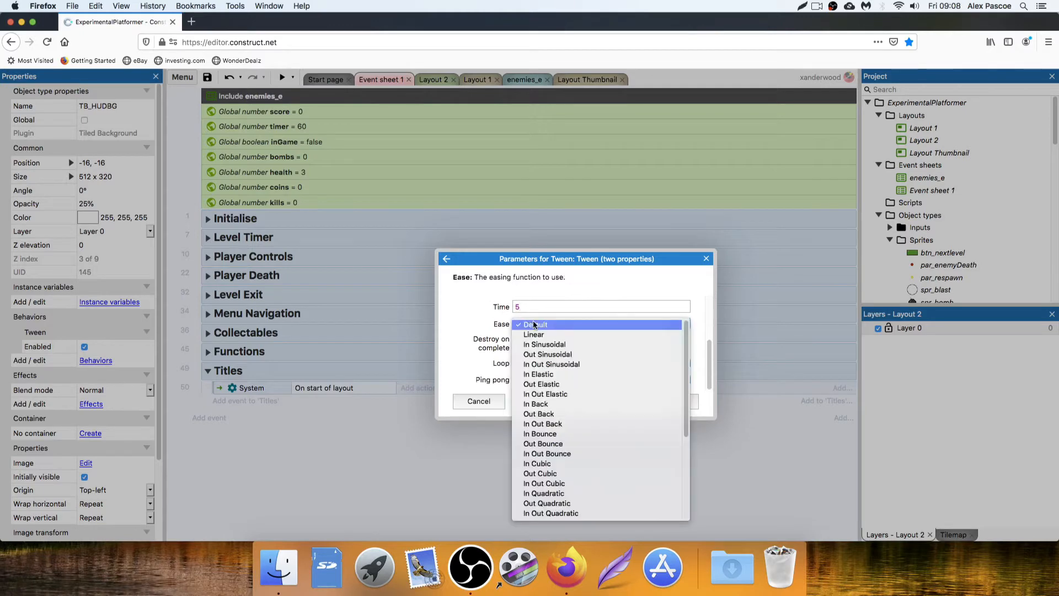
pyautogui.scroll(-5, 576, 369)
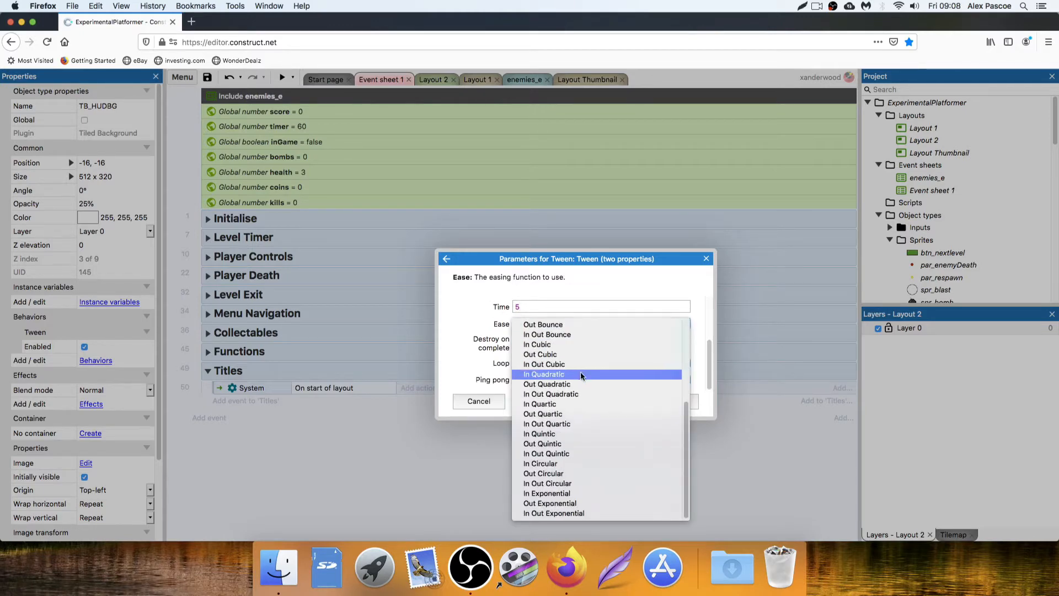
pyautogui.scroll(5, 583, 375)
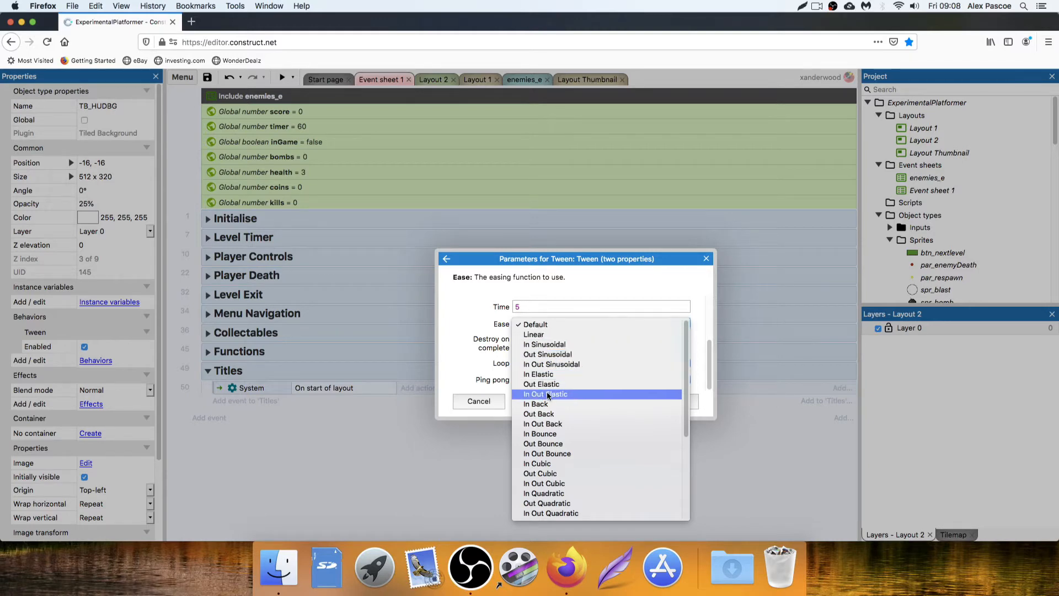
pyautogui.click(535, 335)
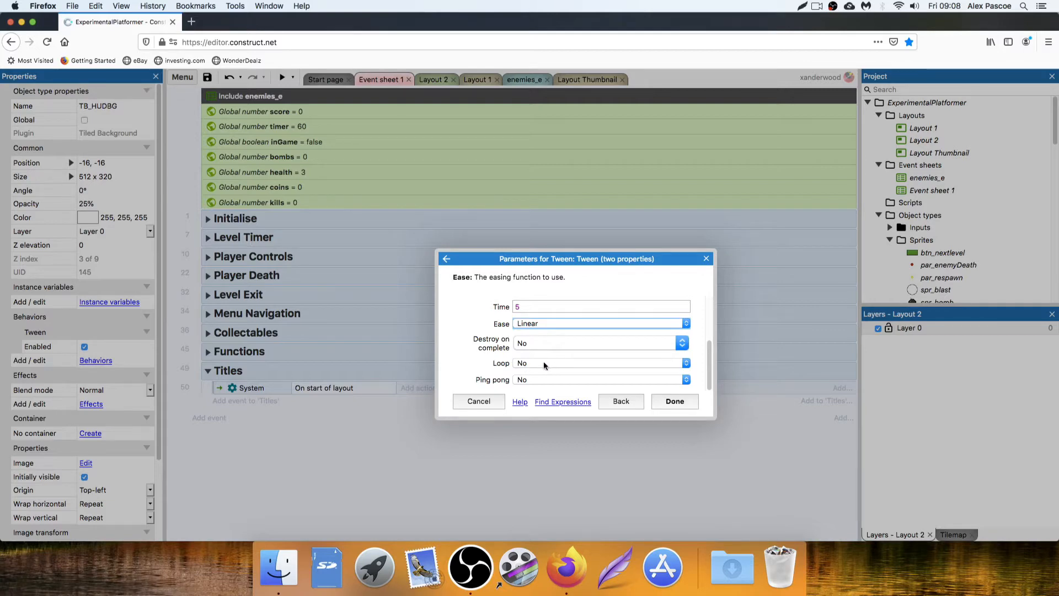
# Keep ping pong at No and add the TB_HUDBG position tween to 0, 0 over 5 seconds to the layout-start event
pyautogui.click(529, 377)
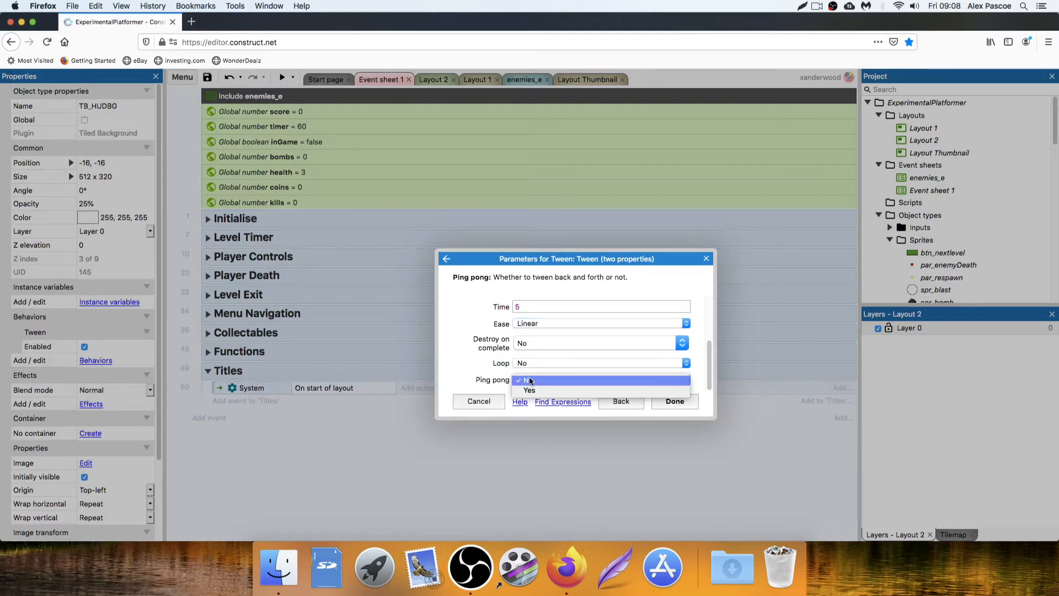
pyautogui.click(530, 378)
pyautogui.scroll(3, 551, 331)
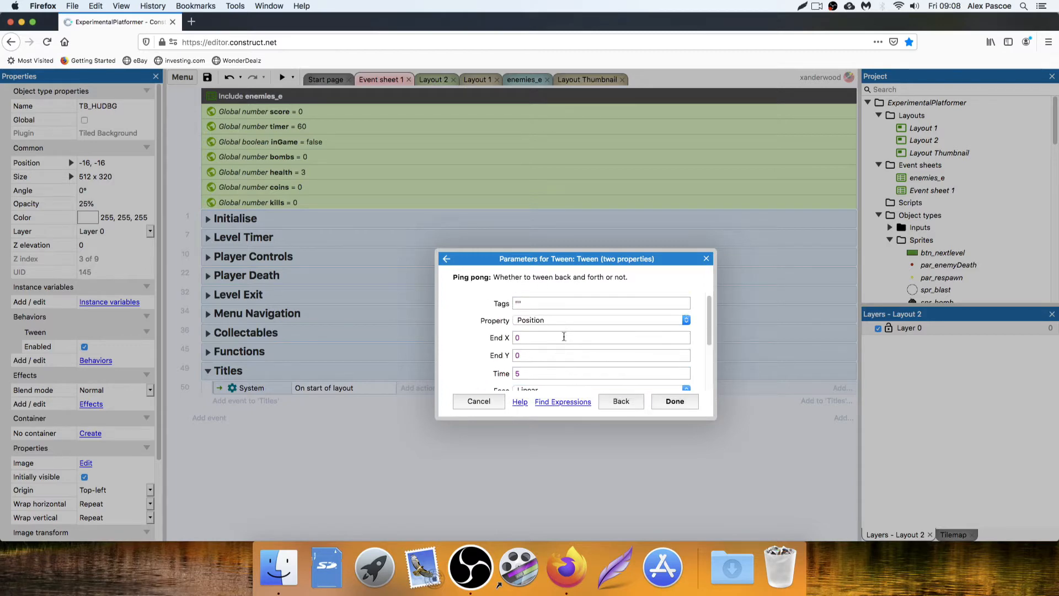
pyautogui.click(676, 402)
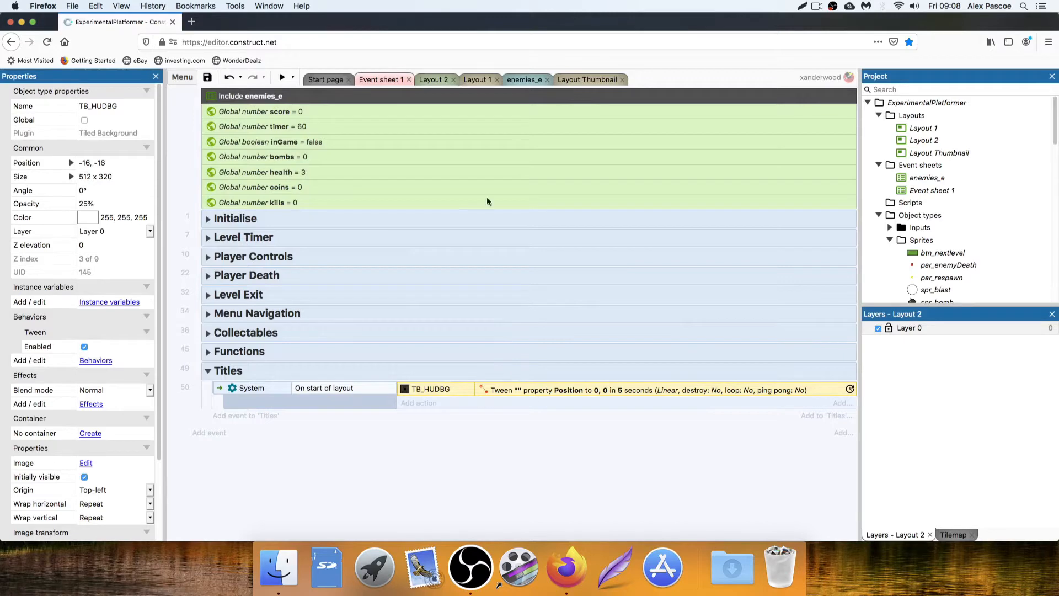
# Move TB_HUDBG in Layout 2 up and left to about -176, -128 and examine its size and X and Y coordinates
pyautogui.click(434, 79)
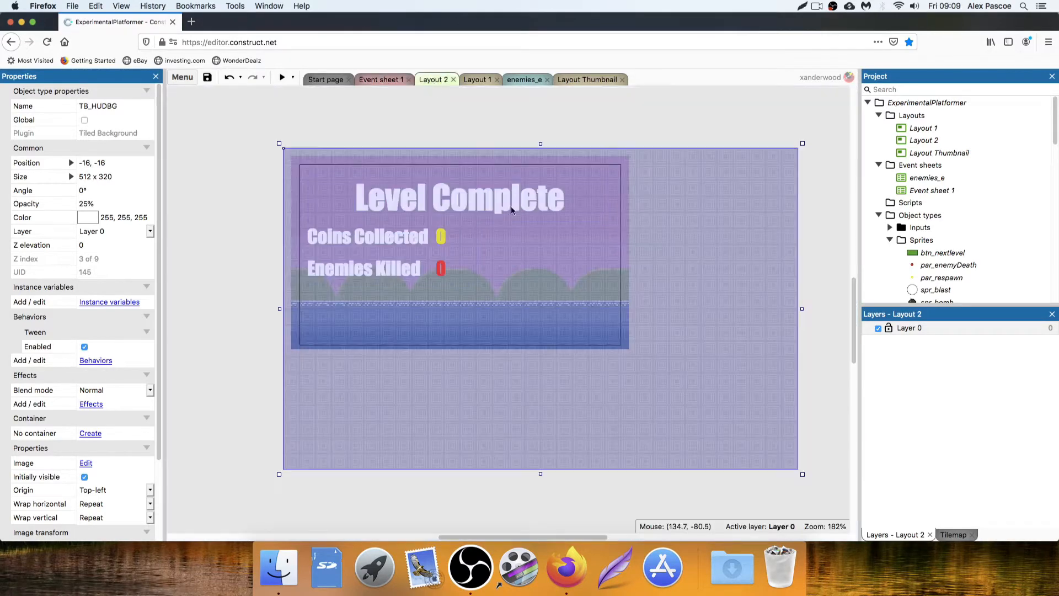
pyautogui.moveTo(750, 437); pyautogui.dragTo(599, 352)
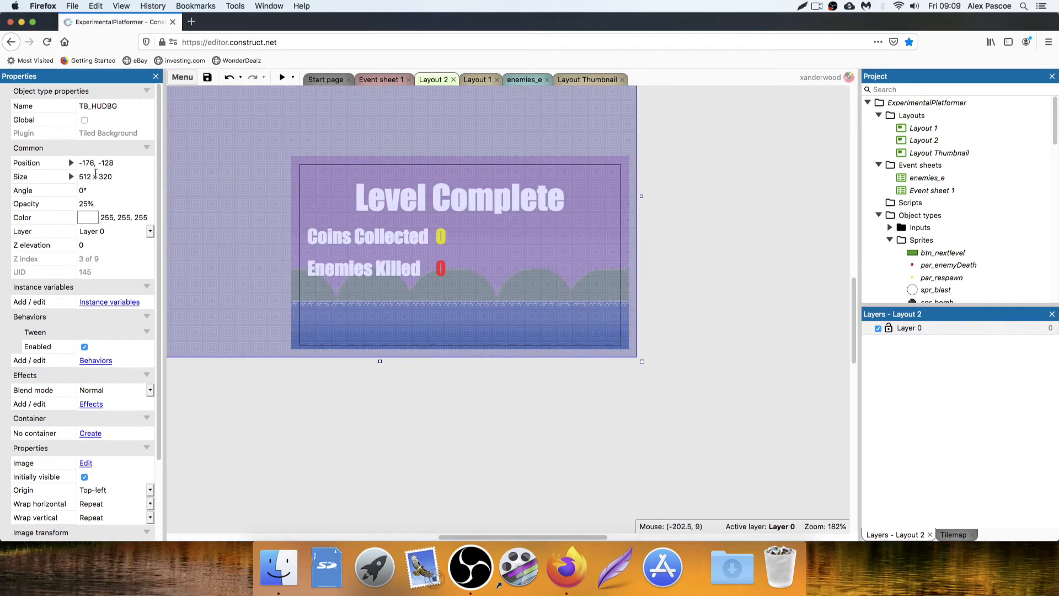
pyautogui.click(71, 176)
pyautogui.click(58, 190)
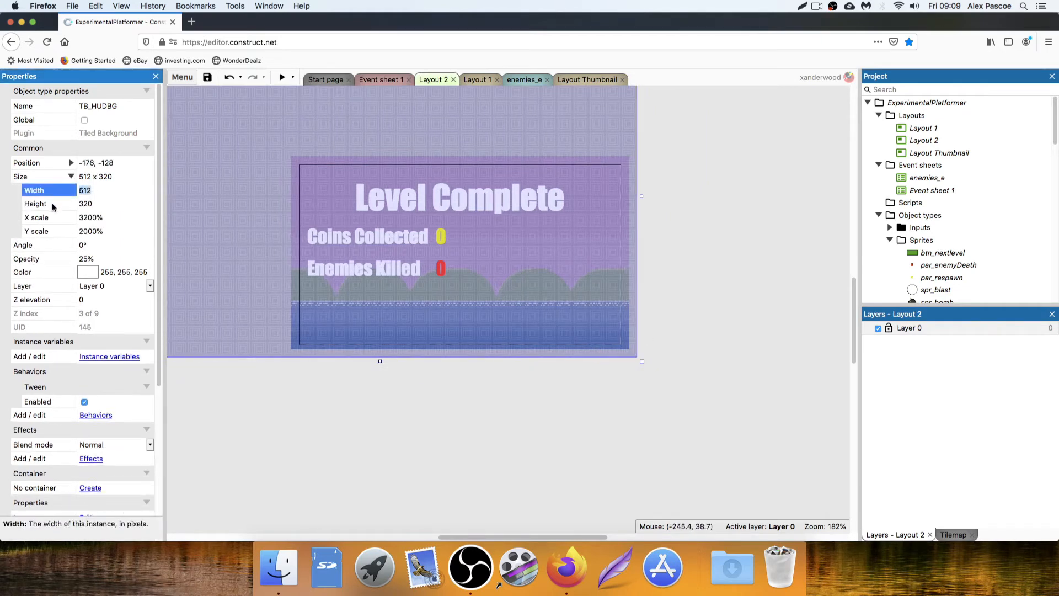
pyautogui.click(54, 204)
pyautogui.click(57, 190)
pyautogui.click(47, 164)
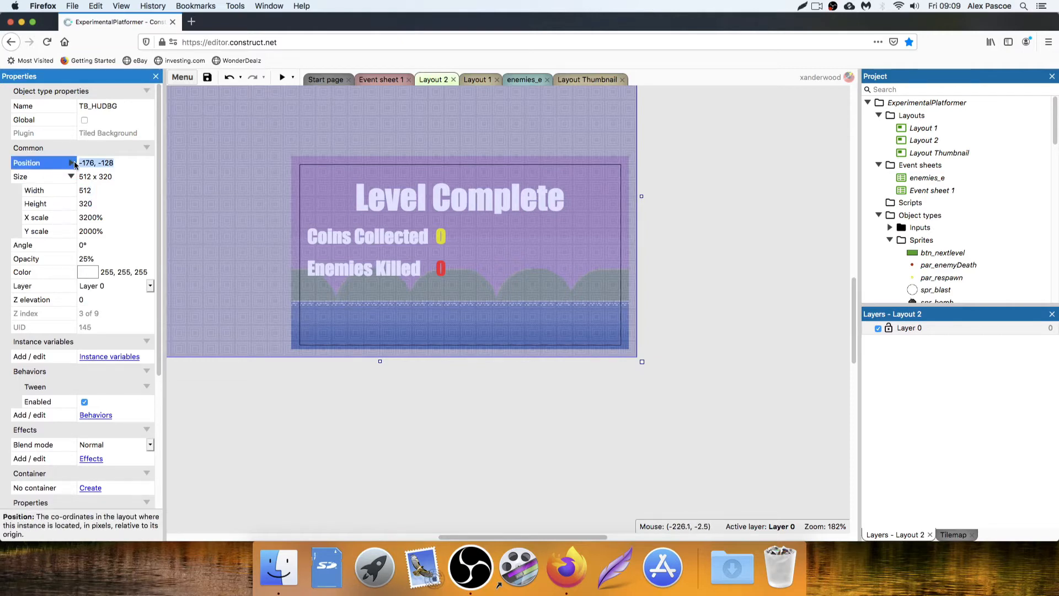
pyautogui.click(70, 176)
pyautogui.click(71, 164)
pyautogui.click(58, 176)
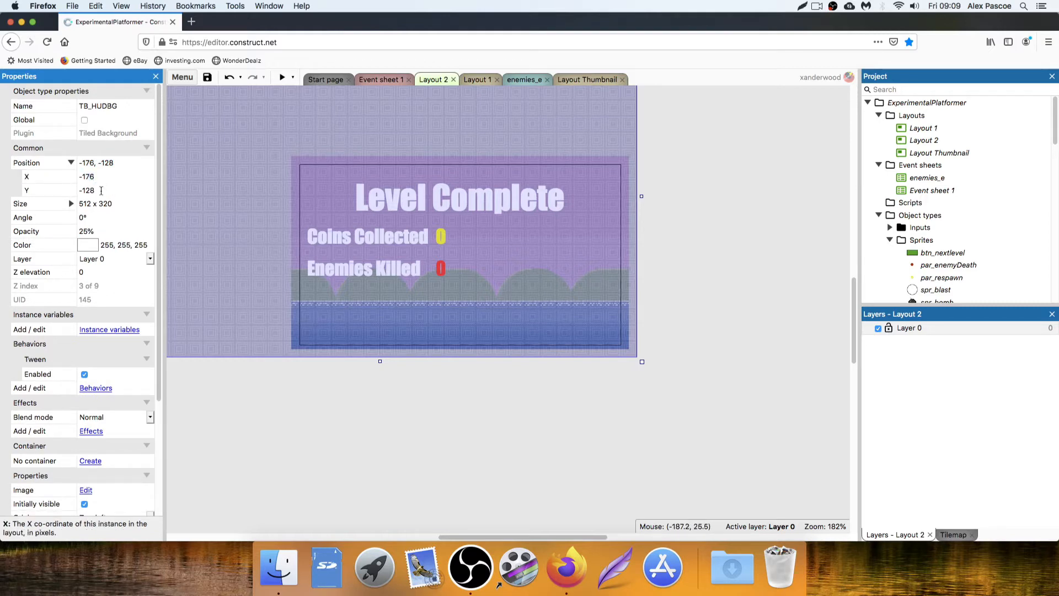
pyautogui.click(100, 188)
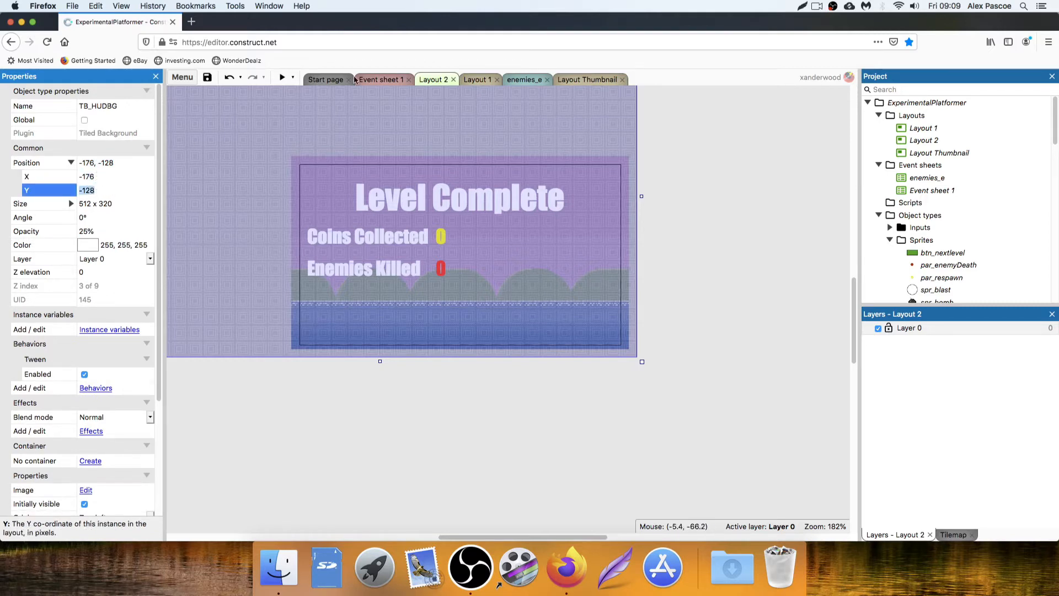
# Set the TB_HUDBG position tween's End X to -176 and End Y to -128 in the Titles group
pyautogui.click(382, 80)
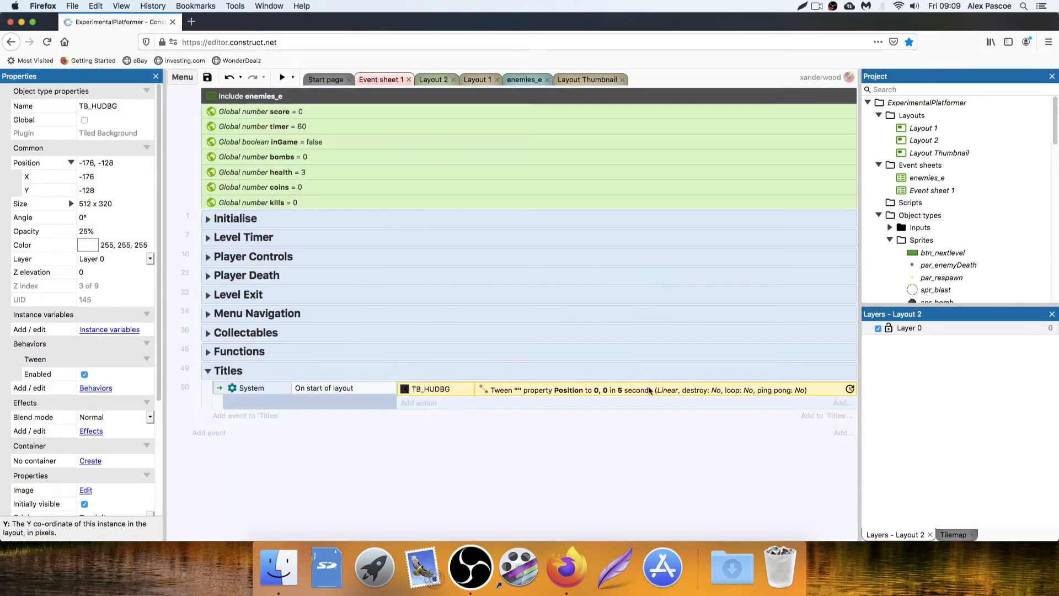
pyautogui.doubleClick(654, 391)
pyautogui.click(529, 337)
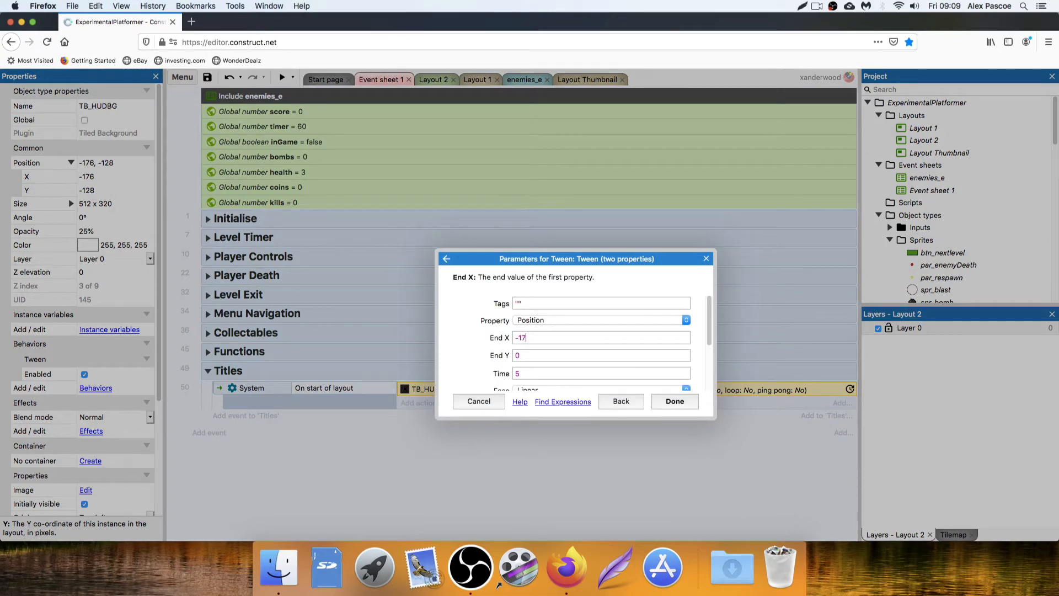
pyautogui.click(536, 356)
pyautogui.write('-128')
pyautogui.scroll(-2, 552, 349)
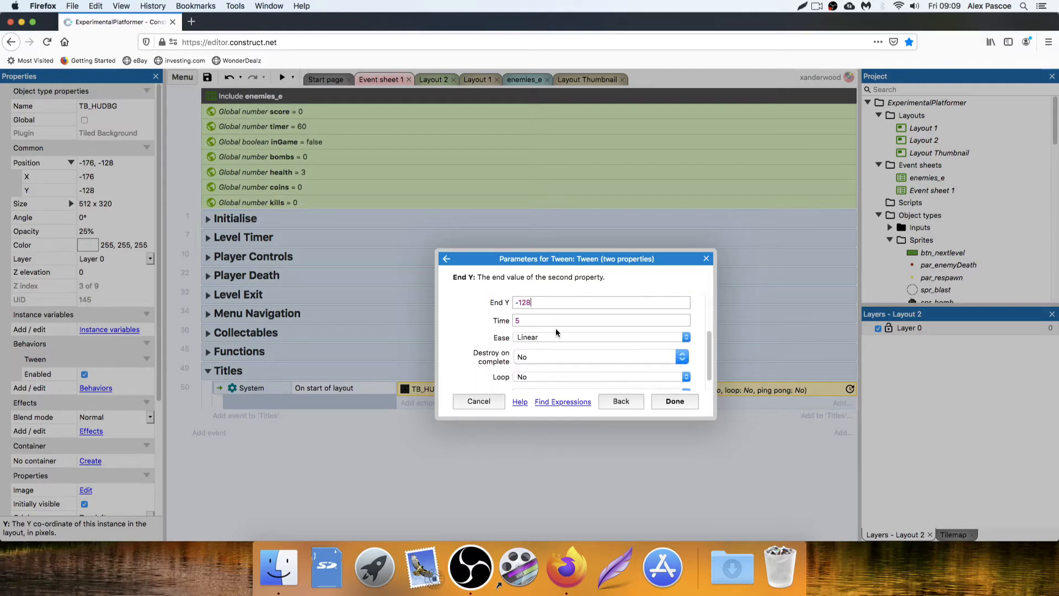
pyautogui.click(664, 402)
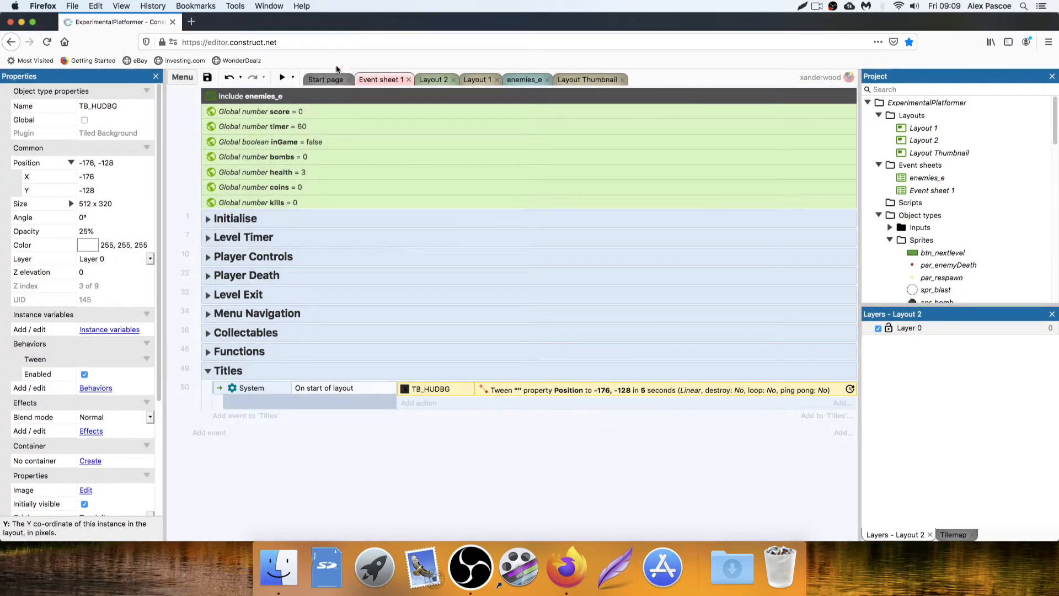
# Return TB_HUDBG in Layout 2 to position -16, -16 and preview the Level Complete screen
pyautogui.click(440, 81)
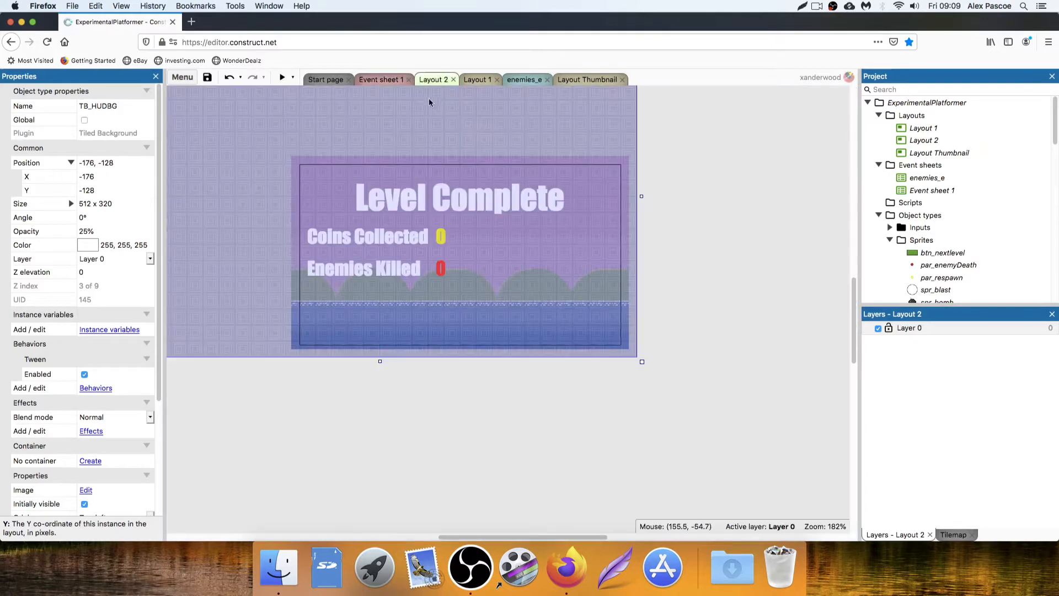
pyautogui.moveTo(413, 110); pyautogui.dragTo(577, 221)
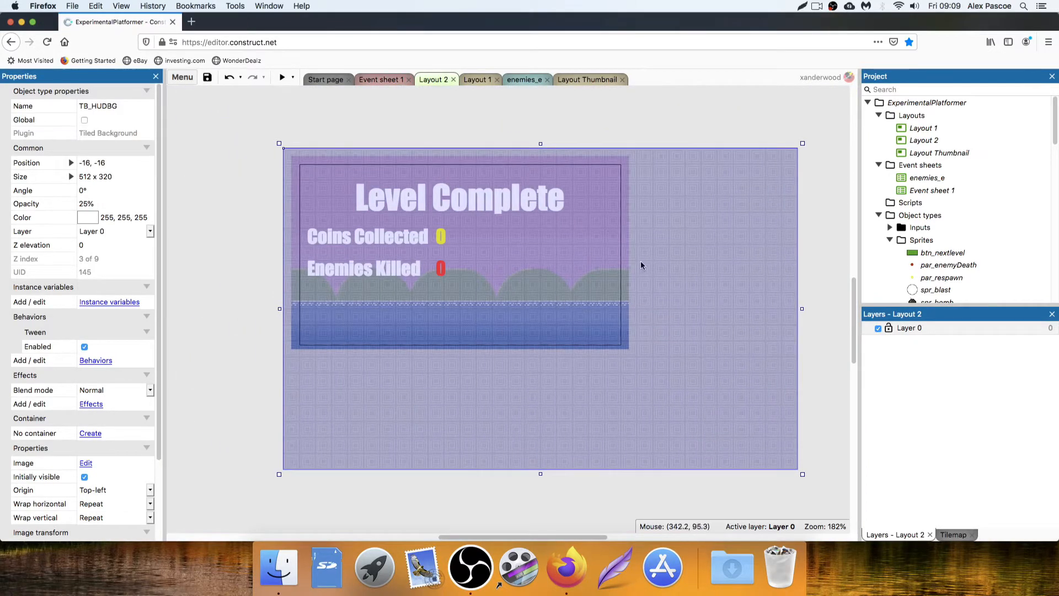
pyautogui.click(565, 104)
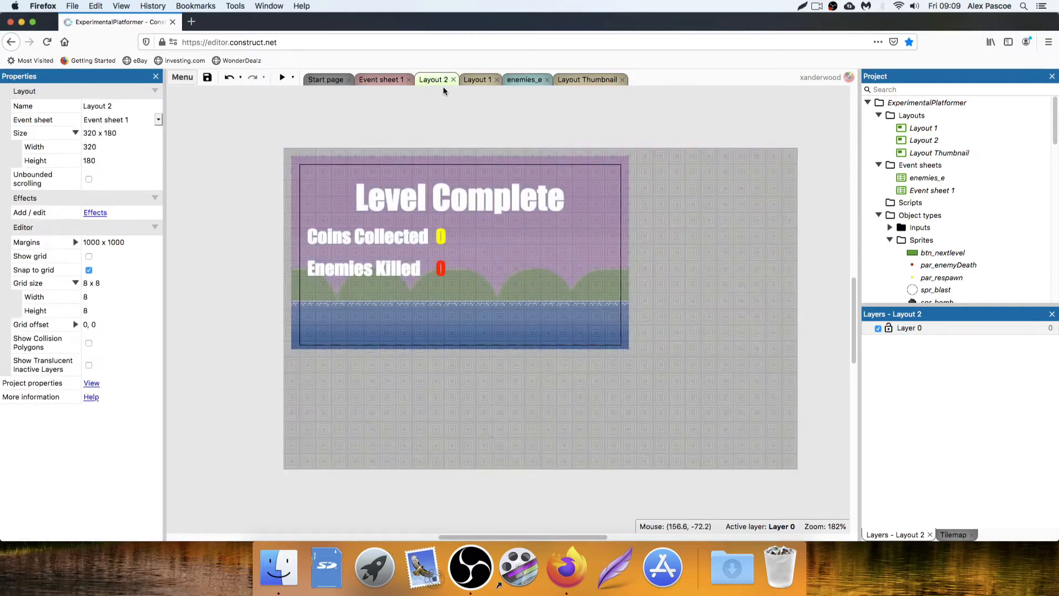
pyautogui.click(283, 77)
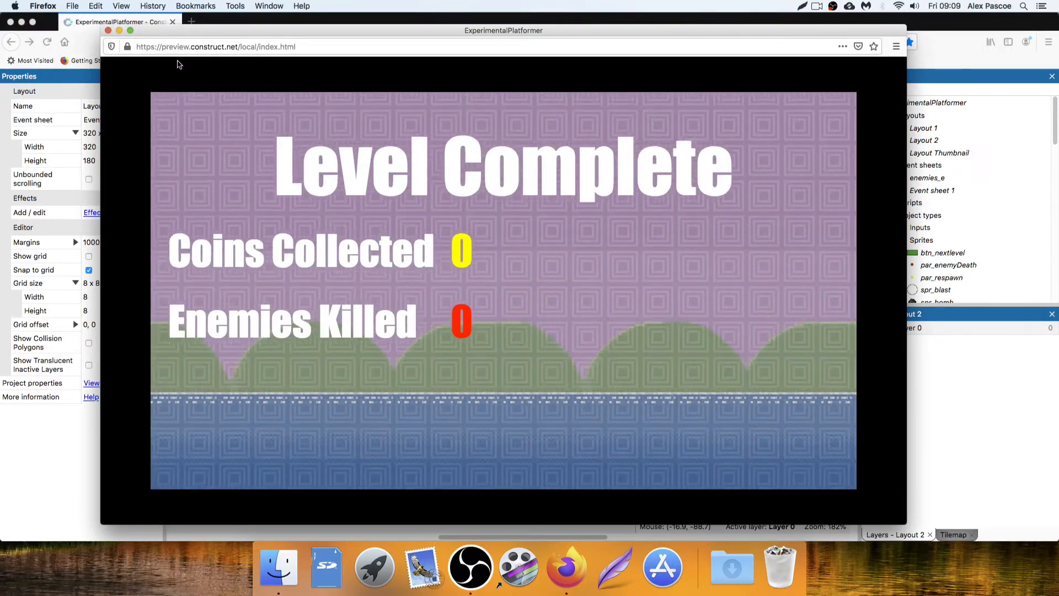
pyautogui.click(108, 31)
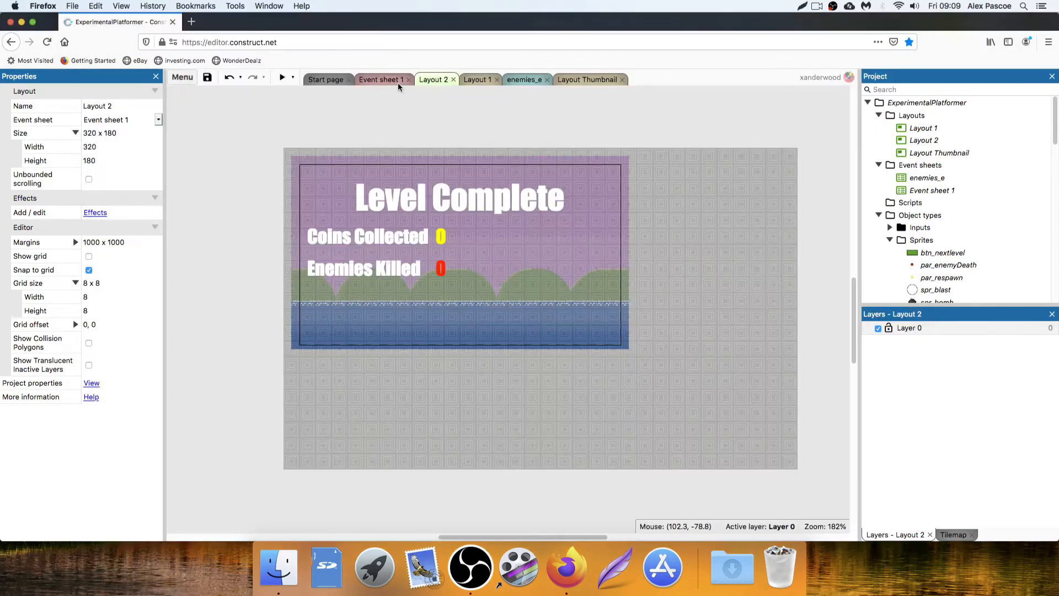
# Set the TB_HUDBG position tween to 10 seconds, In Out Sinusoidal easing and ping pong Yes, and preview the layout
pyautogui.click(381, 80)
pyautogui.doubleClick(528, 393)
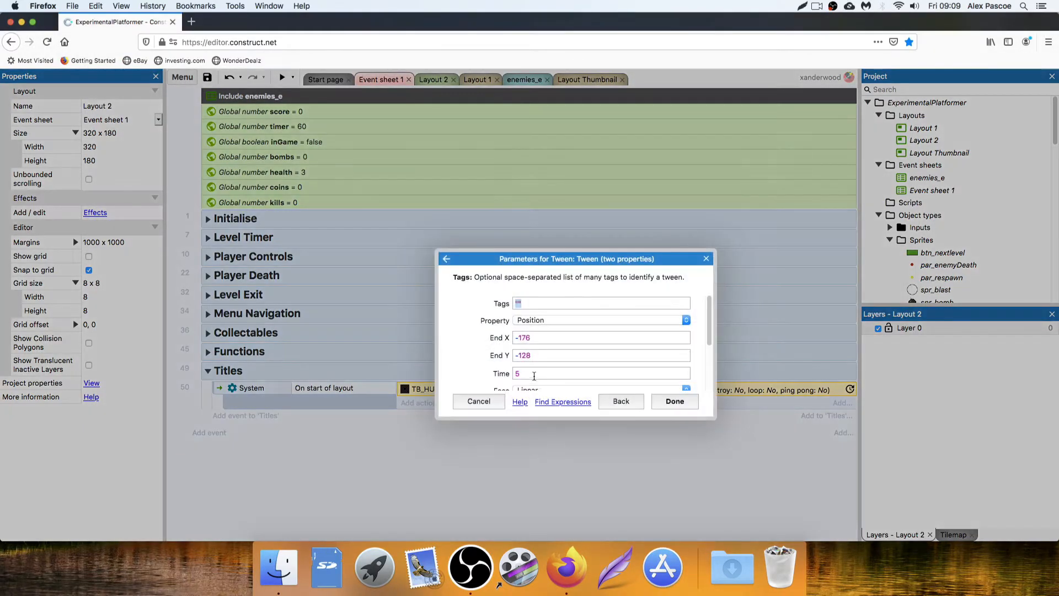
pyautogui.click(533, 375)
pyautogui.write('10')
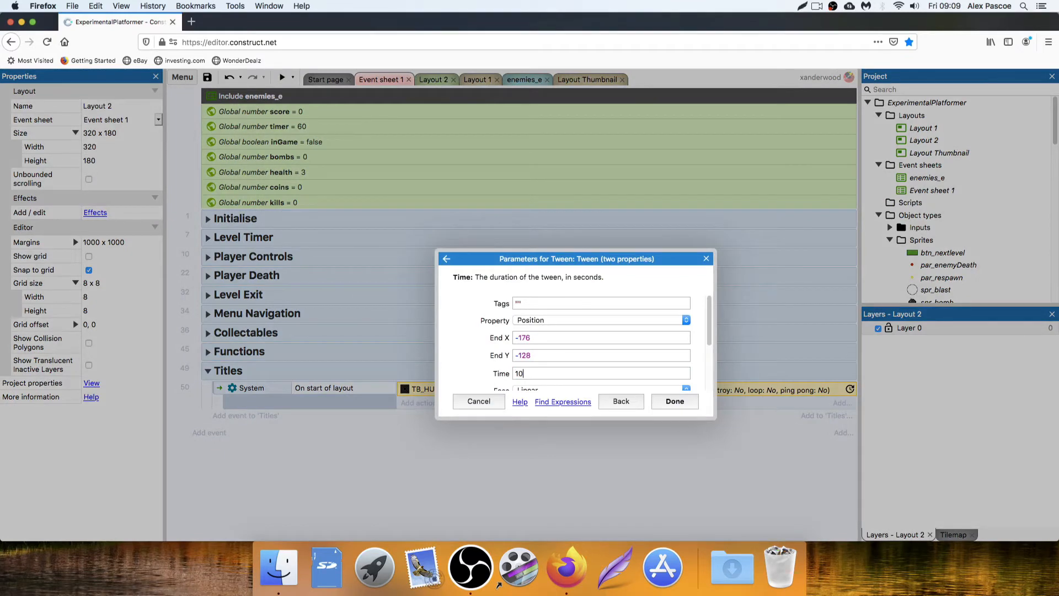
pyautogui.scroll(-3, 623, 333)
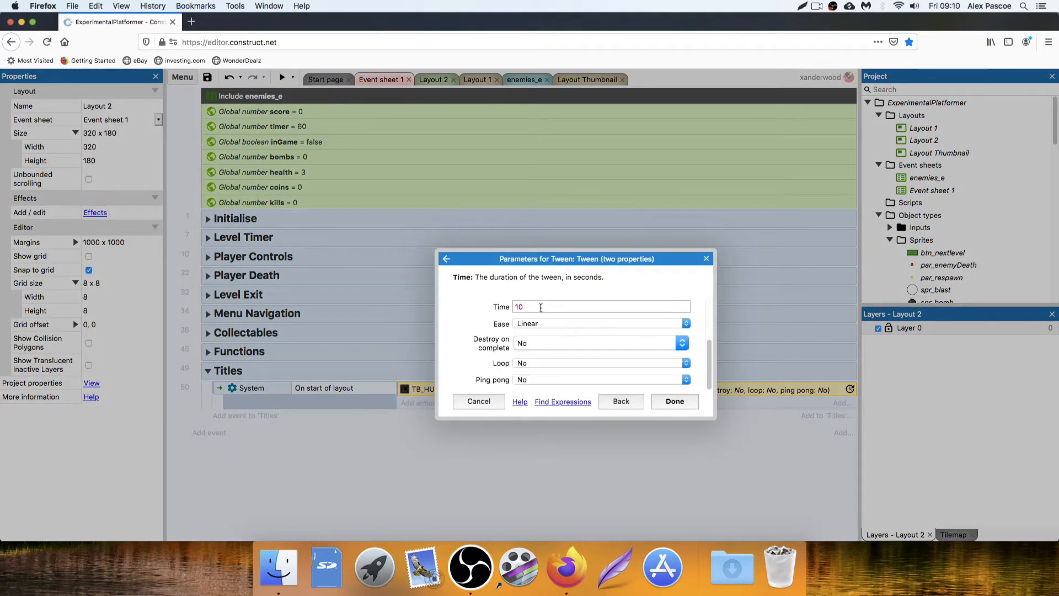
pyautogui.click(540, 325)
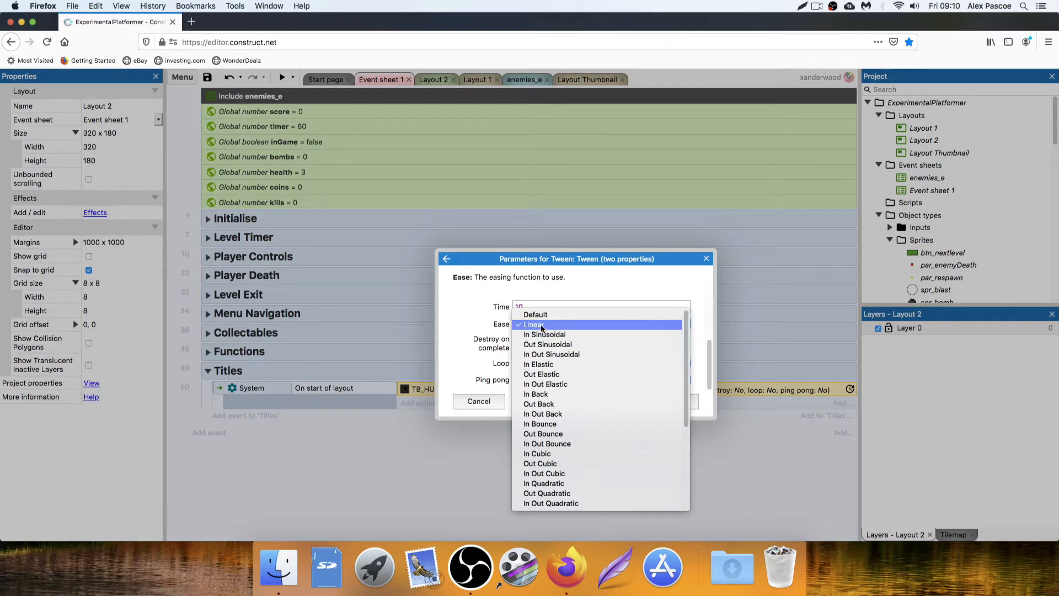
pyautogui.click(580, 356)
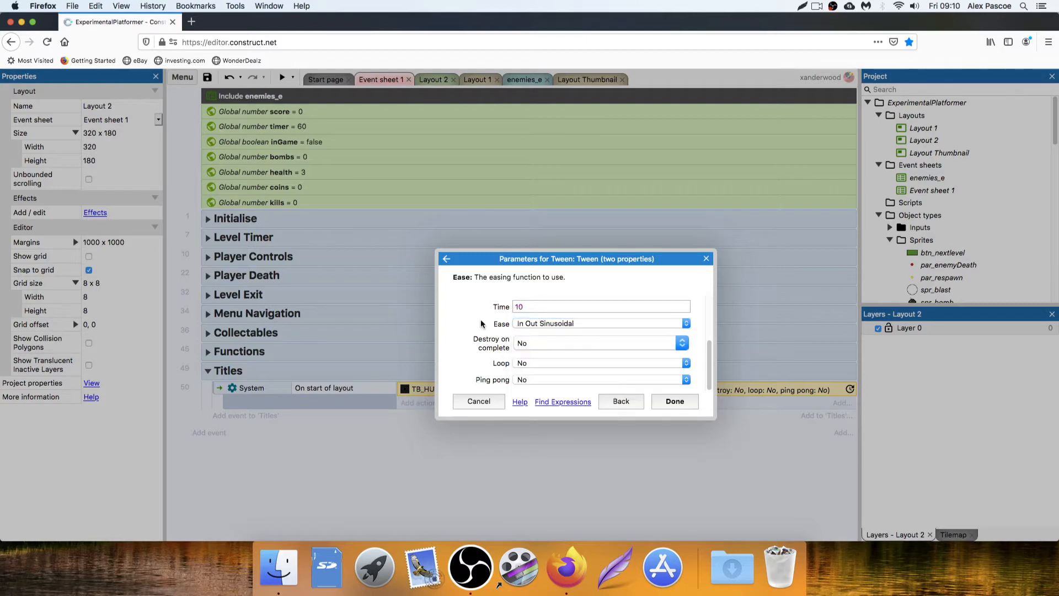
pyautogui.click(527, 380)
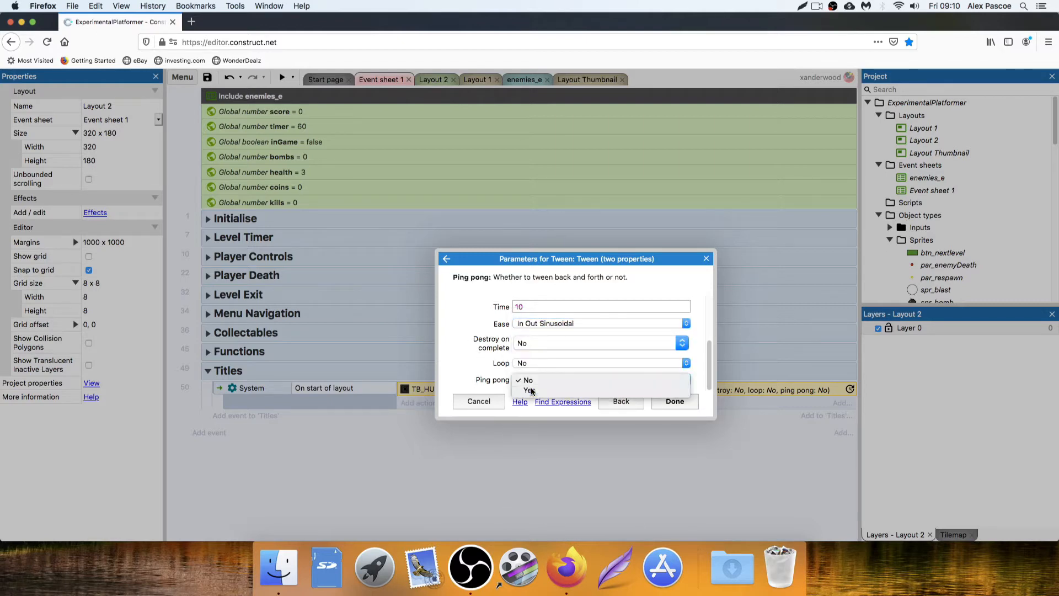
pyautogui.click(533, 391)
pyautogui.click(671, 405)
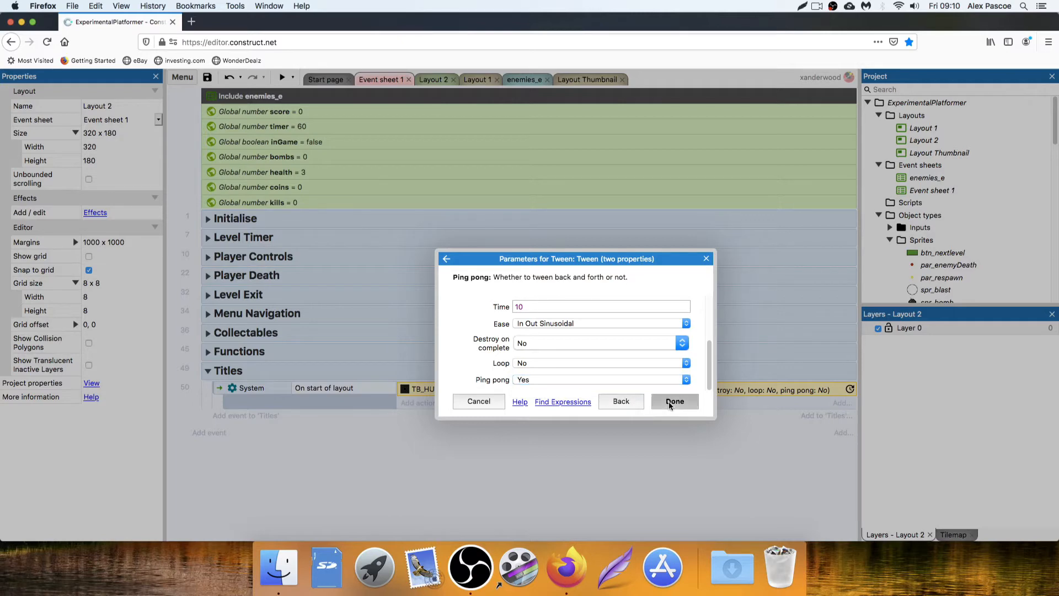
pyautogui.click(281, 77)
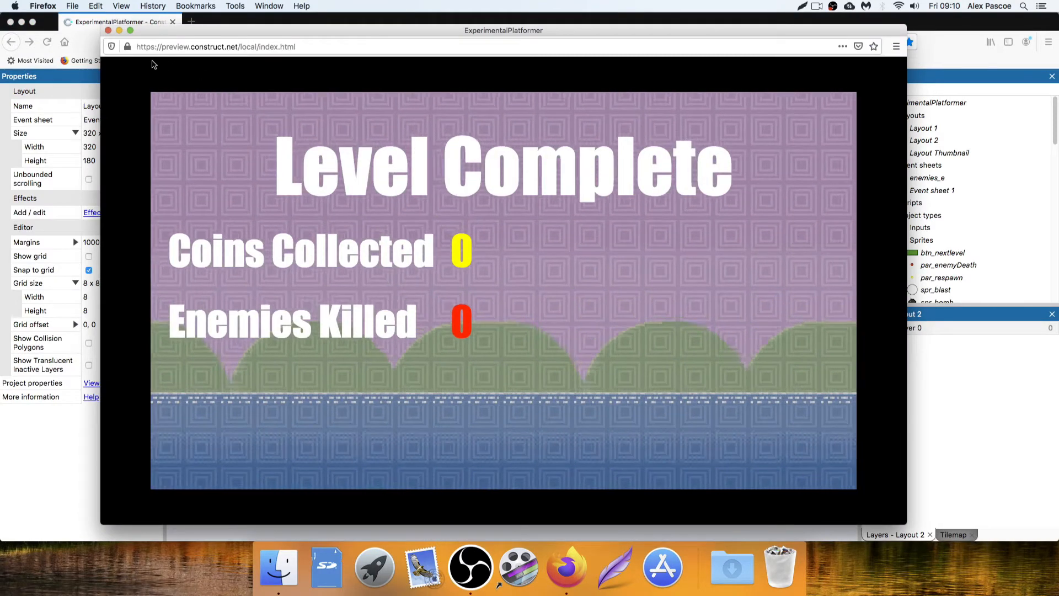
pyautogui.click(108, 32)
# Set the TB_HUDBG position tween's time to 7 seconds and its easing to Linear, and preview the layout again
pyautogui.doubleClick(558, 395)
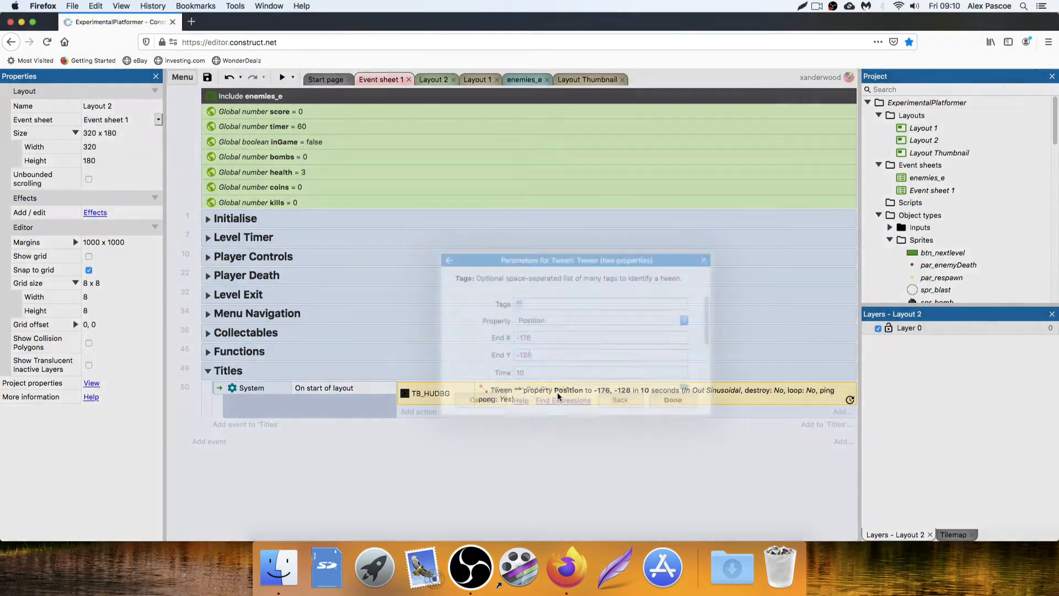
pyautogui.click(540, 374)
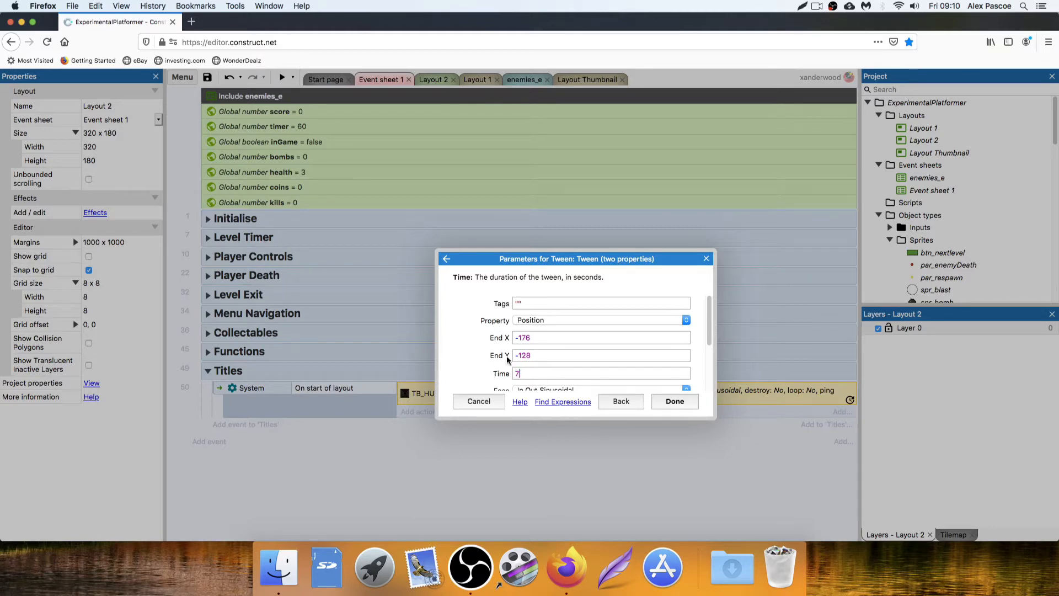
pyautogui.click(562, 324)
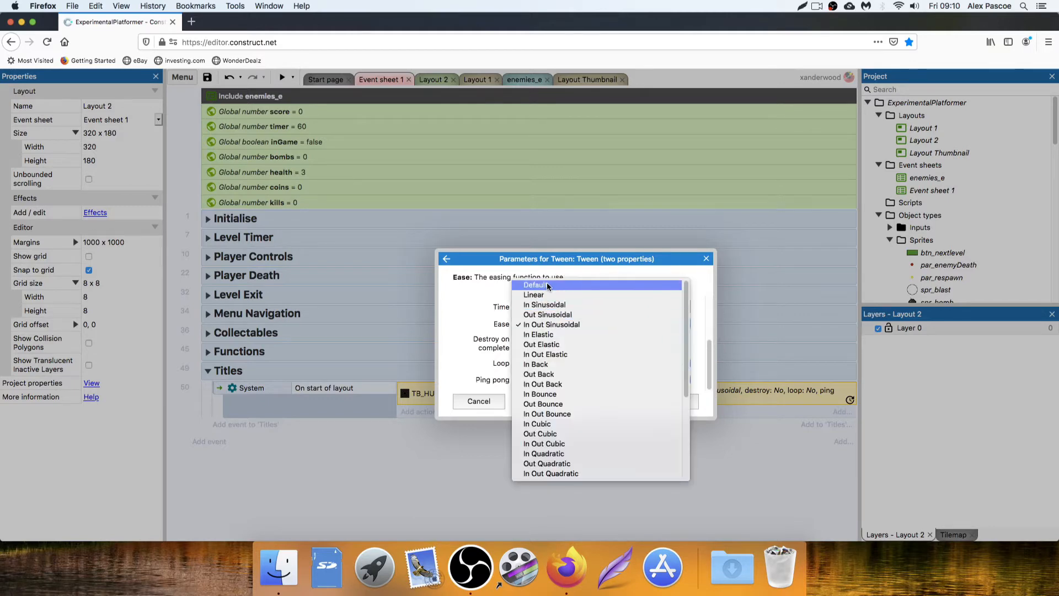
pyautogui.click(674, 401)
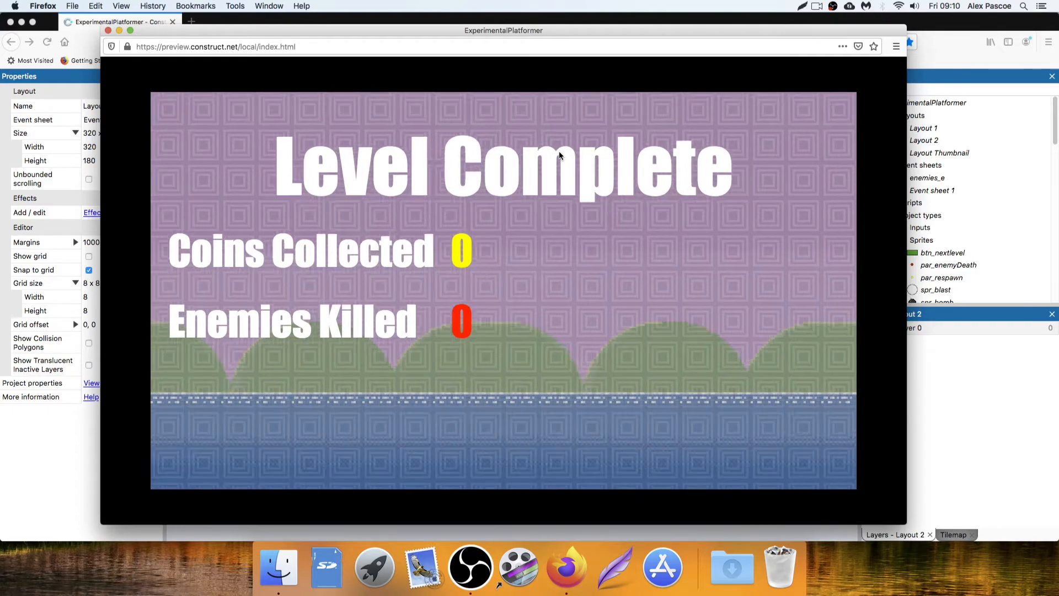
pyautogui.click(109, 32)
# Examine the Loop and Ping pong options of the TB_HUDBG position tween, keeping Loop at No
pyautogui.doubleClick(532, 390)
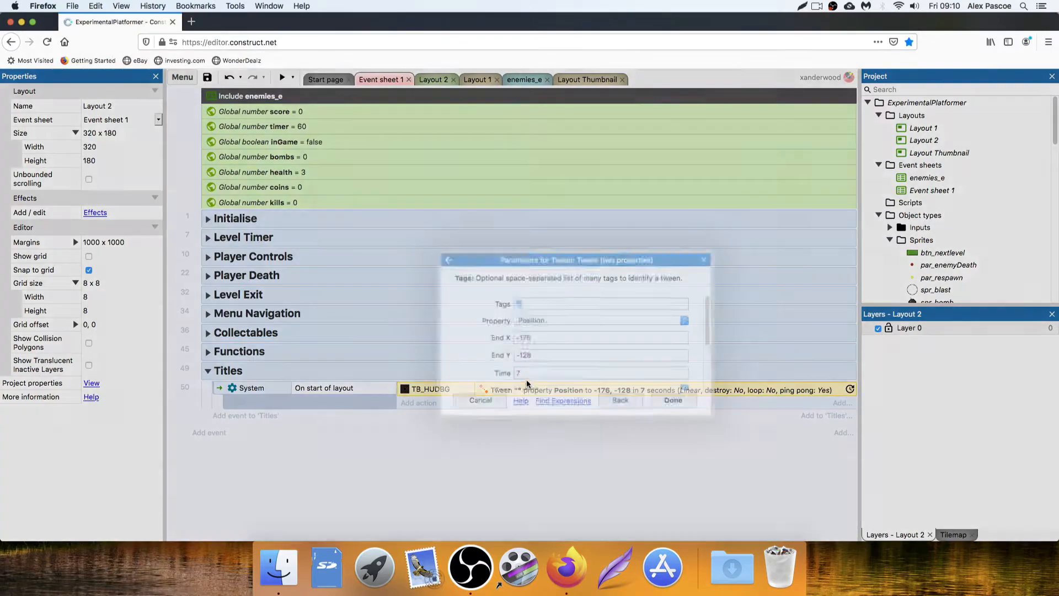
pyautogui.scroll(-1, 512, 357)
pyautogui.click(548, 364)
pyautogui.click(543, 377)
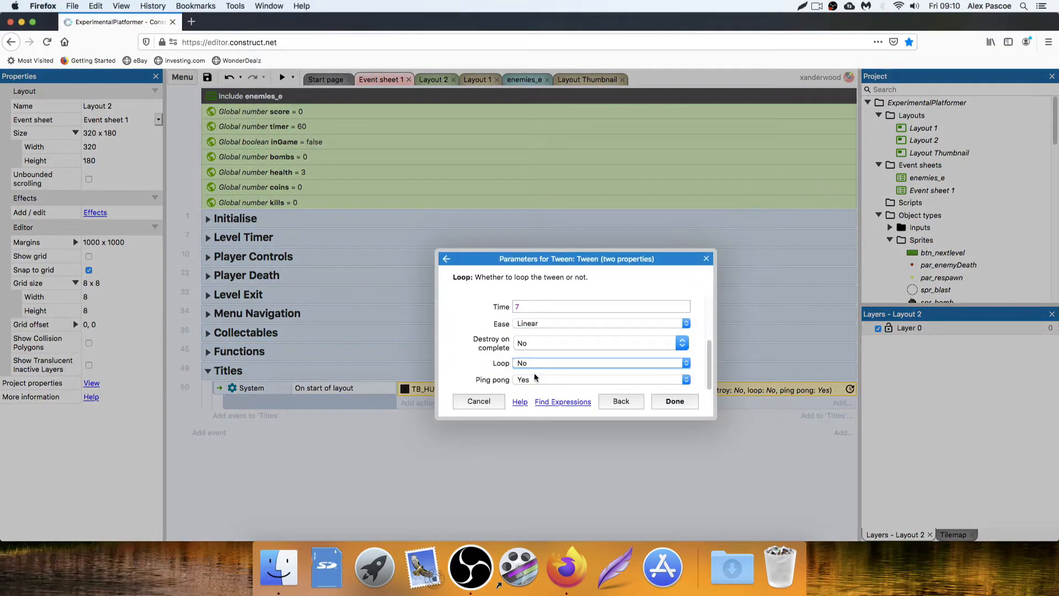
pyautogui.scroll(3, 499, 338)
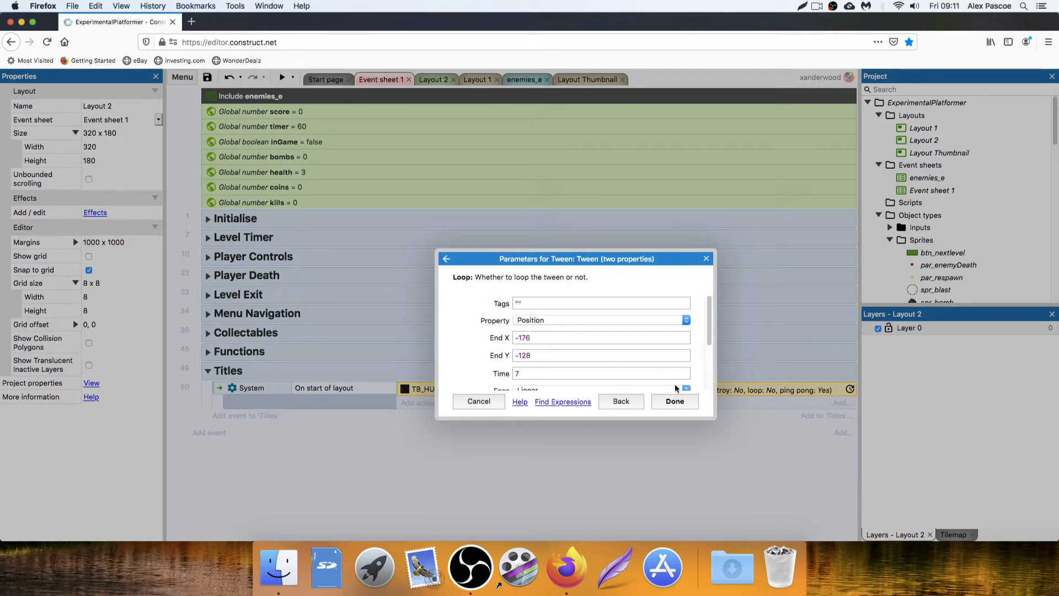
pyautogui.click(674, 401)
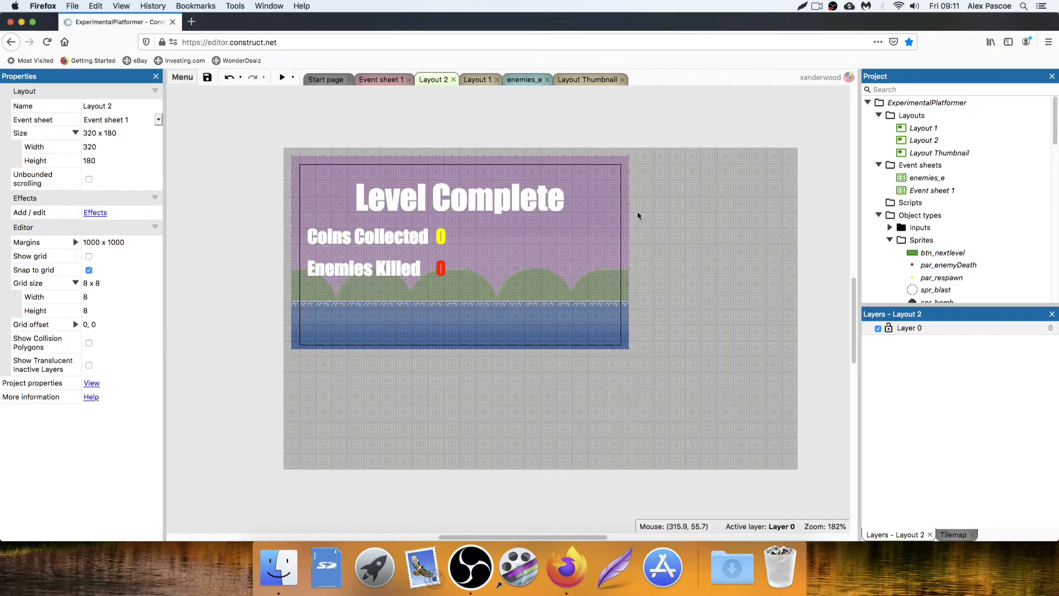
# Place a new TB_HUDBG tiled strip, 320 x 16, along the top edge of Layout 2
pyautogui.click(699, 233)
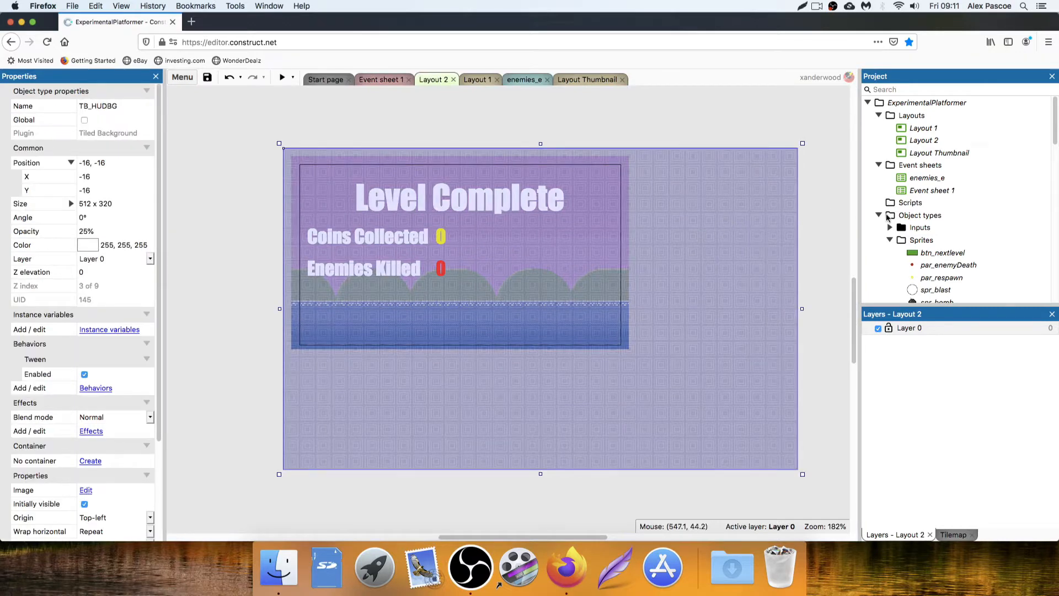
pyautogui.scroll(-1, 905, 212)
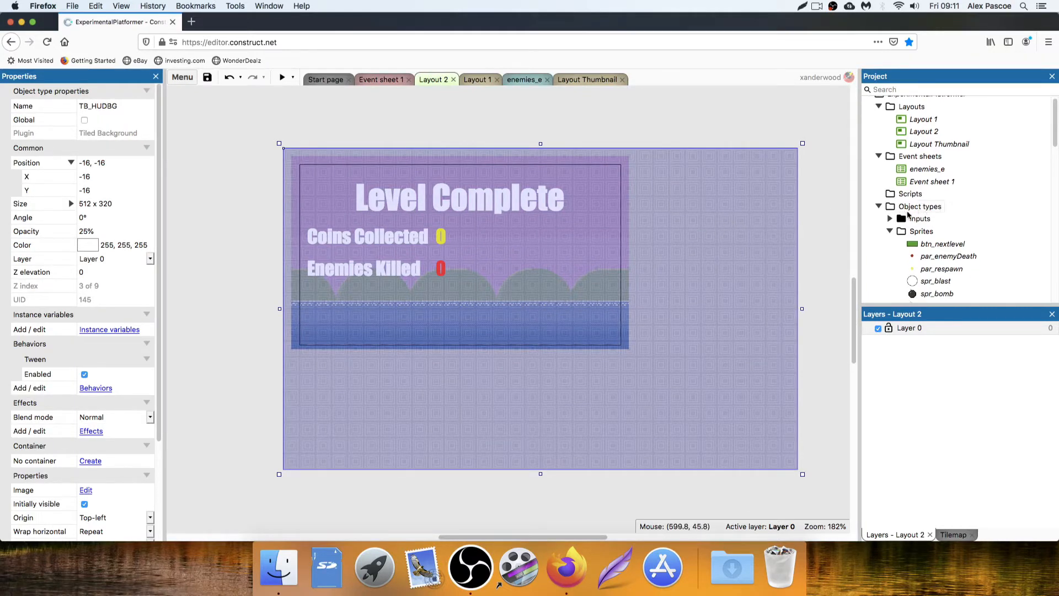
pyautogui.scroll(1, 904, 224)
pyautogui.scroll(-10, 915, 226)
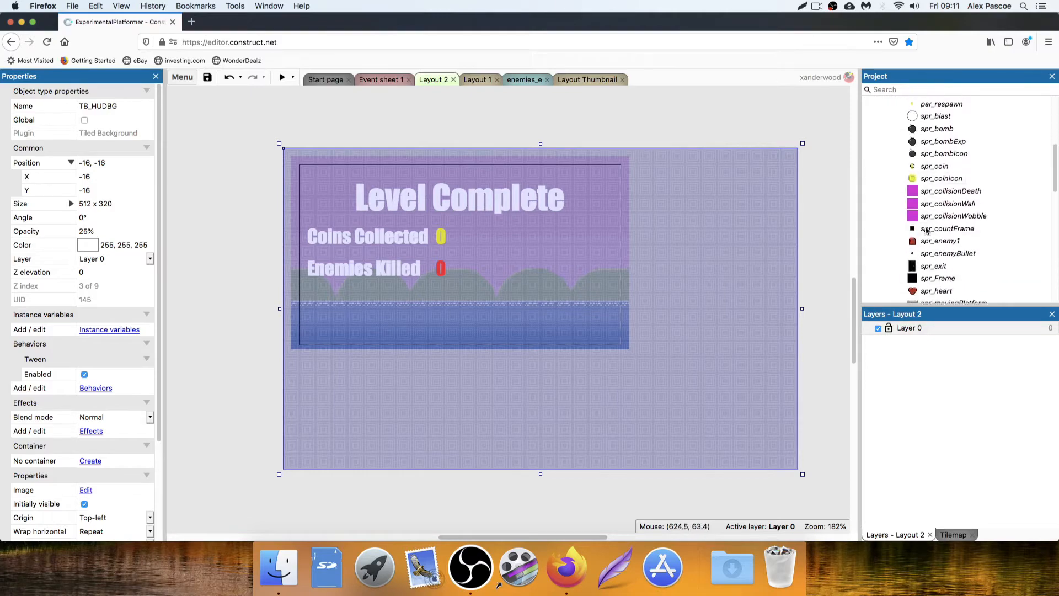
pyautogui.scroll(-3, 928, 228)
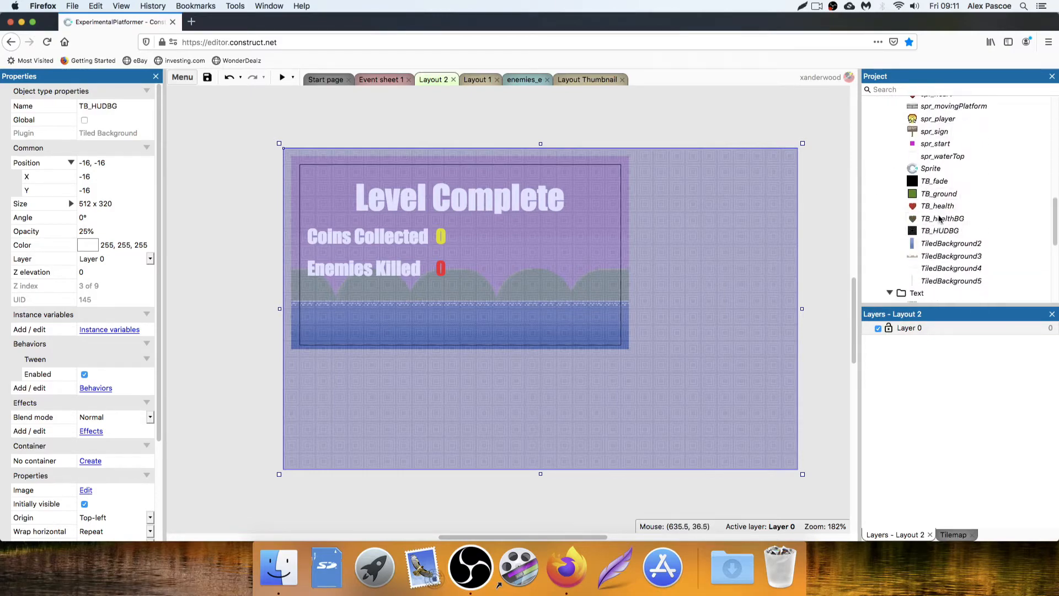
pyautogui.click(941, 219)
pyautogui.moveTo(945, 232); pyautogui.dragTo(347, 172)
pyautogui.moveTo(451, 145); pyautogui.dragTo(448, 161)
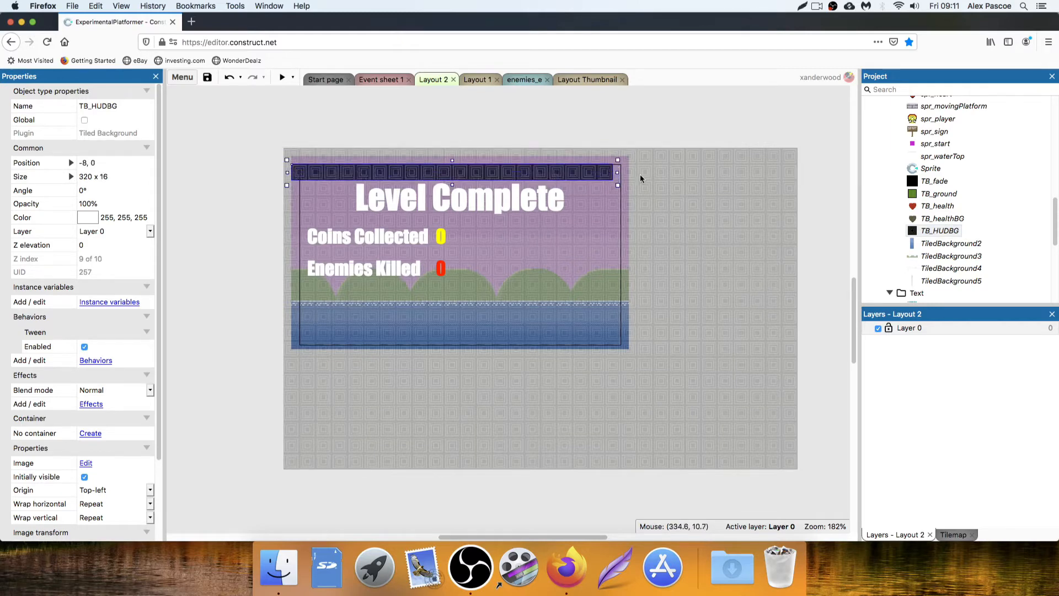
# Fit the top TB_HUDBG strip at 0, 0 and complete the border with a matching bottom strip and 16 x 152 side strips
pyautogui.moveTo(618, 172); pyautogui.dragTo(633, 172)
pyautogui.moveTo(534, 172); pyautogui.dragTo(539, 172)
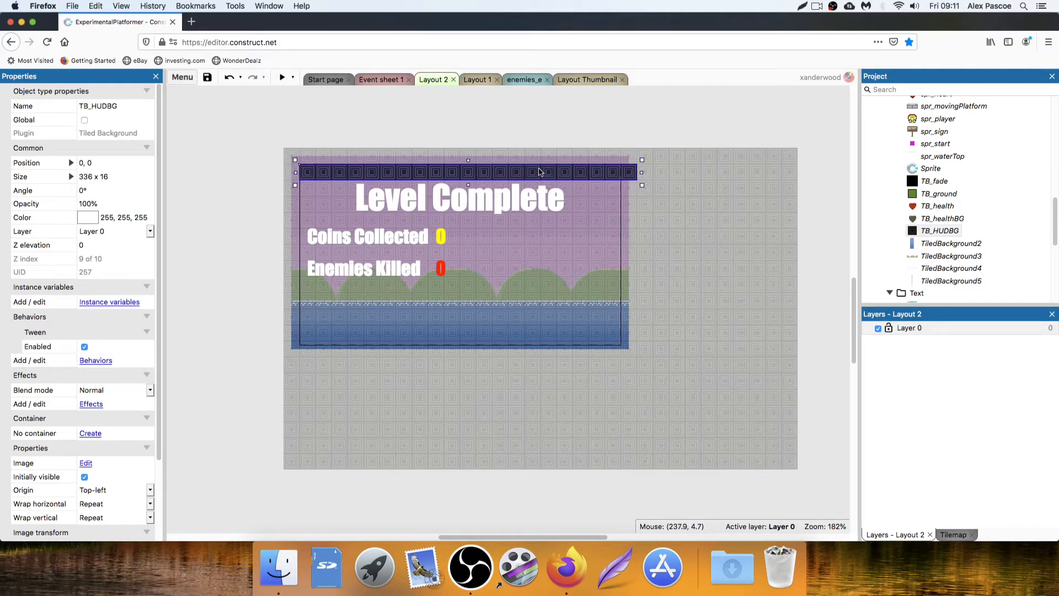
pyautogui.moveTo(639, 174); pyautogui.dragTo(613, 210)
pyautogui.click(589, 155)
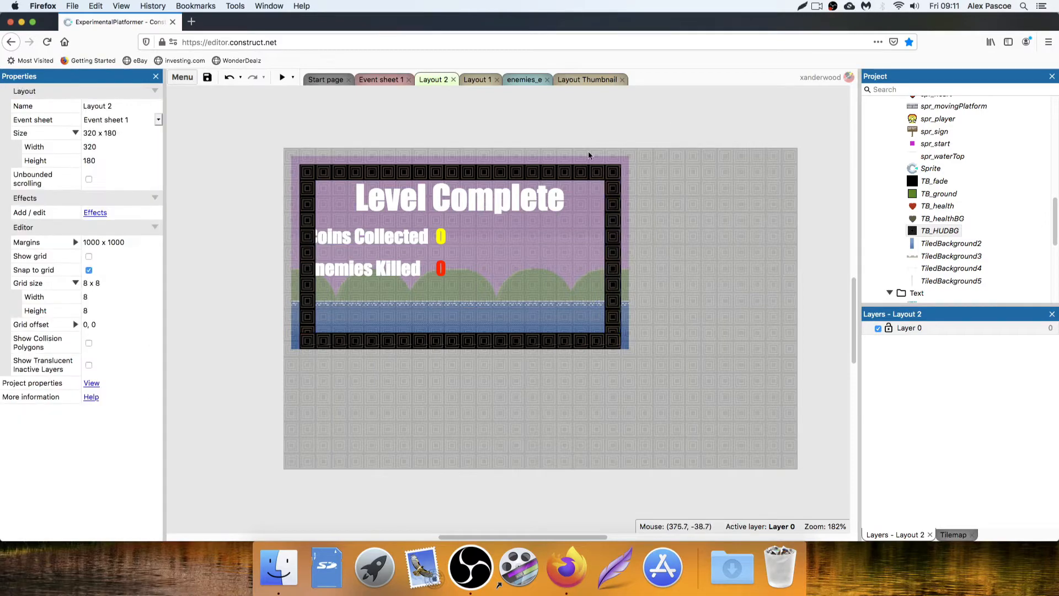
# Move the coin and kill counters, their labels and the Level Complete title inside the border, and preview the layout
pyautogui.moveTo(443, 274); pyautogui.dragTo(496, 275)
pyautogui.moveTo(440, 236); pyautogui.dragTo(505, 252)
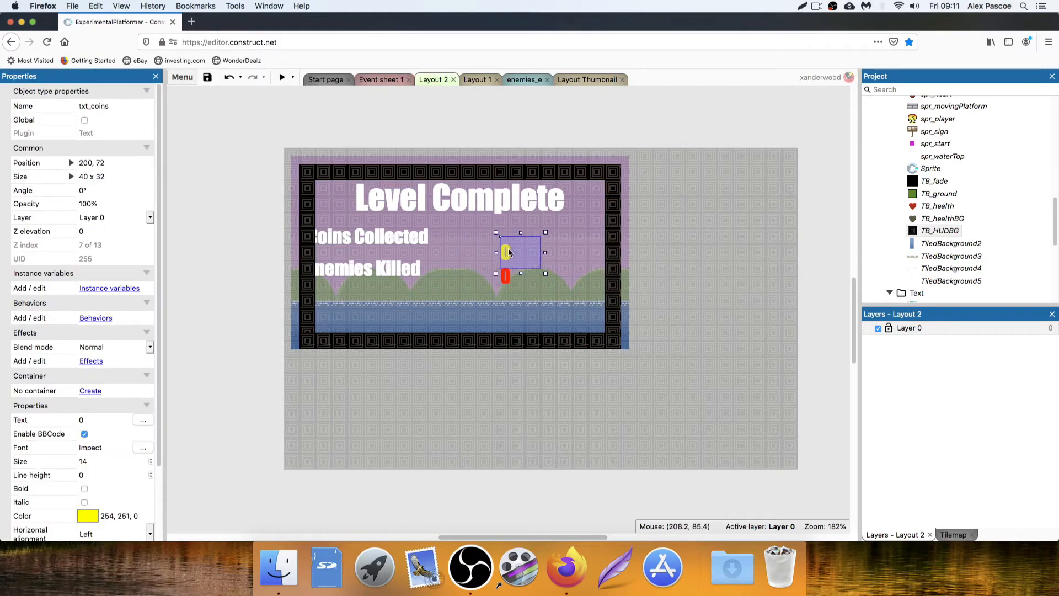
pyautogui.moveTo(405, 269); pyautogui.dragTo(469, 274)
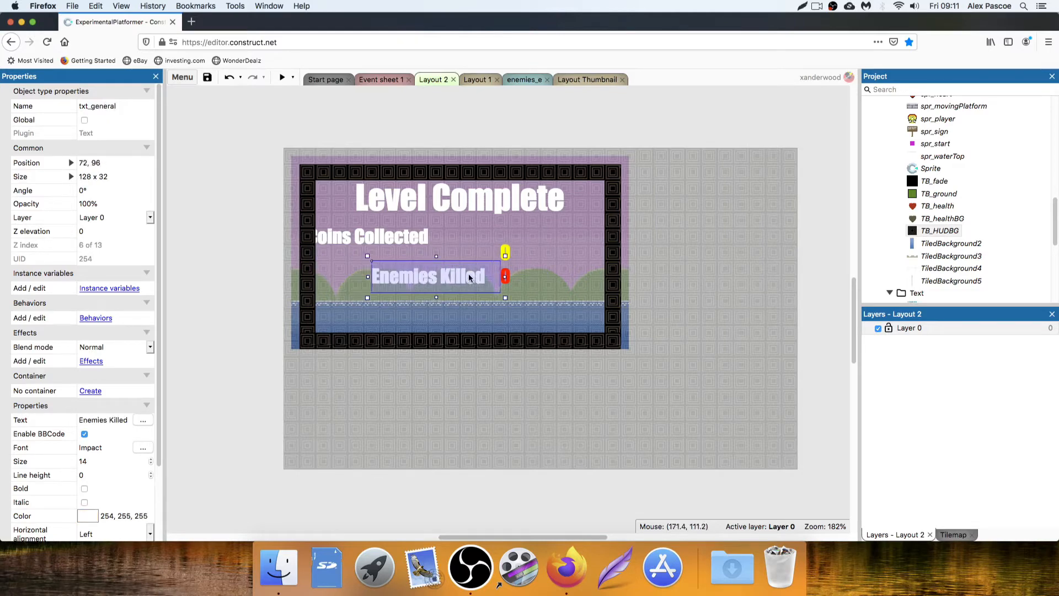
pyautogui.moveTo(408, 235); pyautogui.dragTo(466, 246)
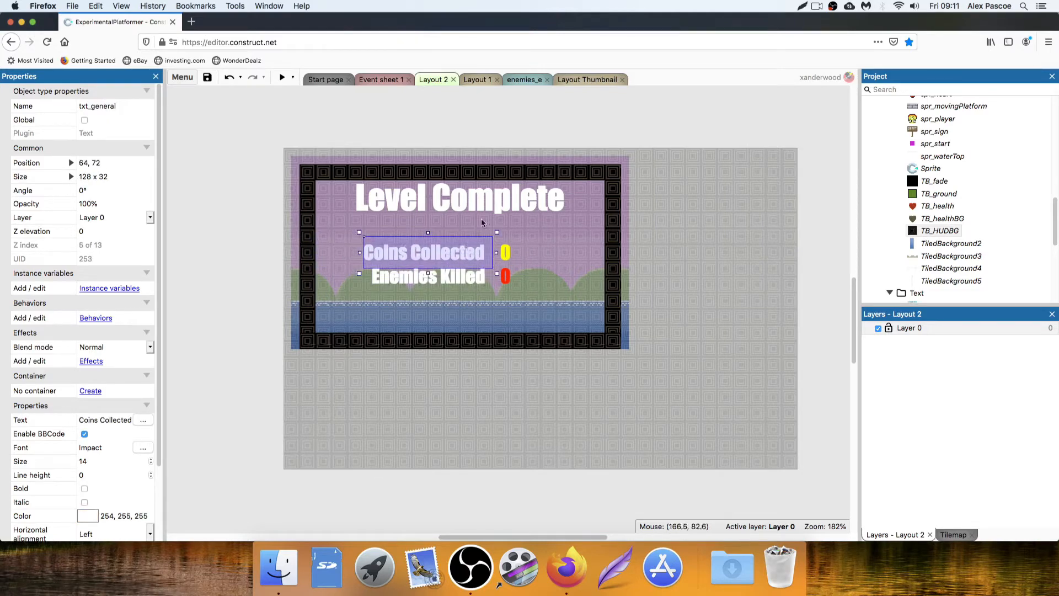
pyautogui.moveTo(483, 207); pyautogui.dragTo(483, 211)
pyautogui.click(451, 89)
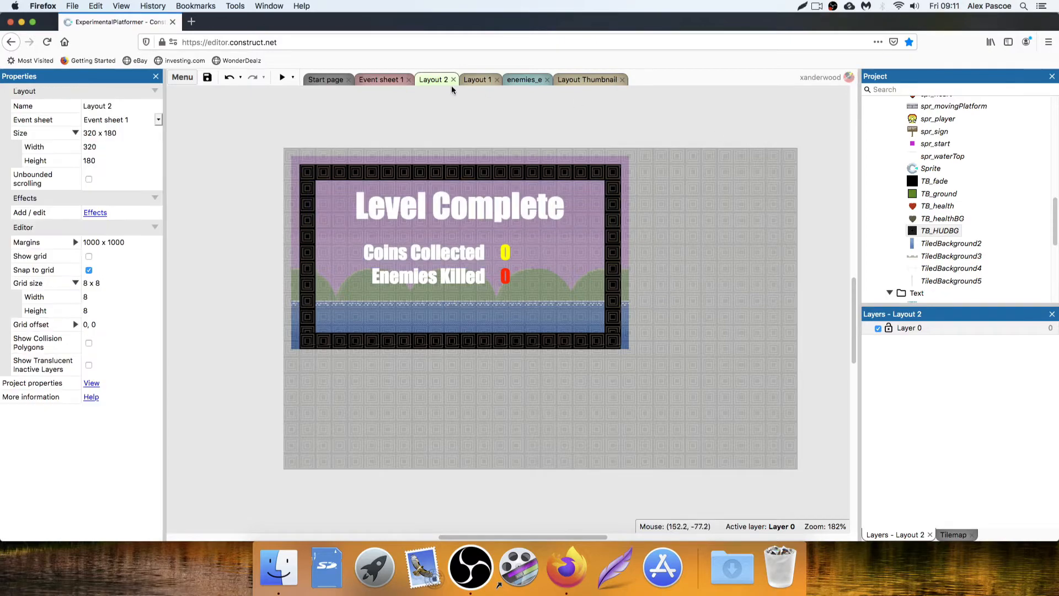
pyautogui.click(282, 78)
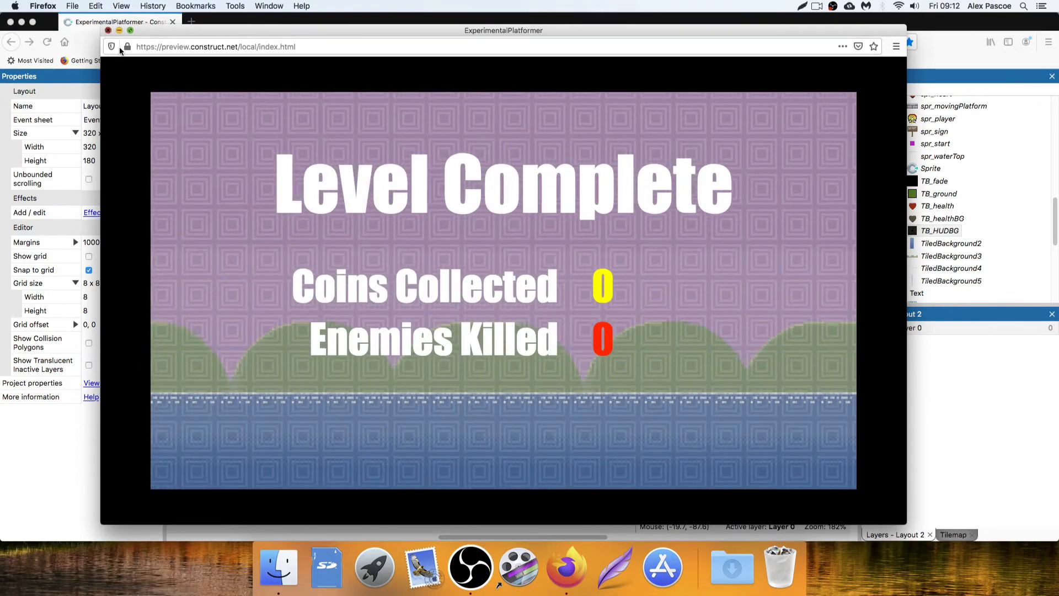
pyautogui.click(108, 30)
# Add a Number-type instance variable named number to TB_HUDBG with initial value 0
pyautogui.click(491, 177)
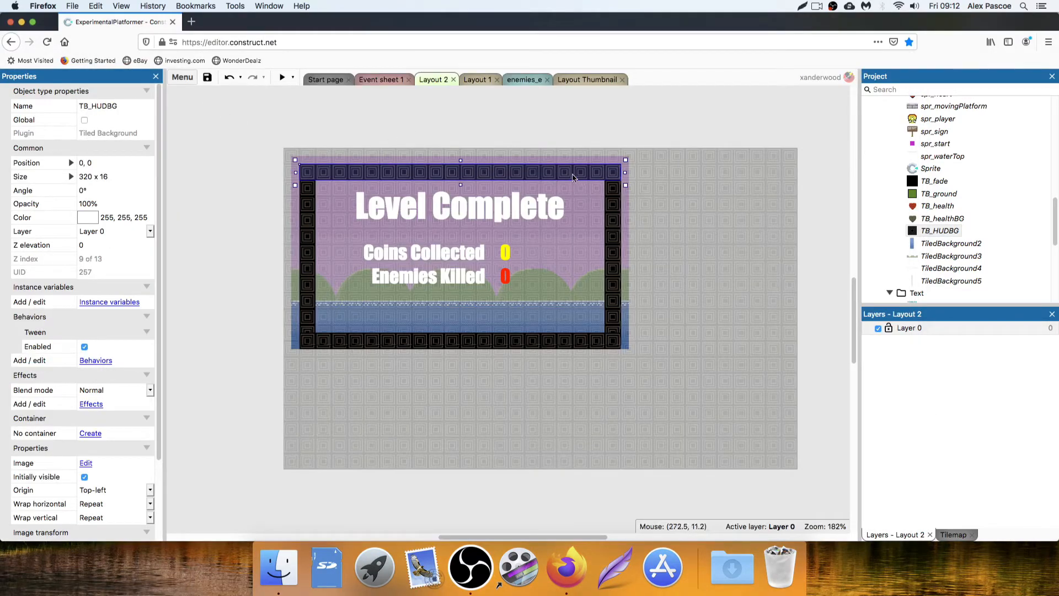
pyautogui.rightClick(572, 175)
pyautogui.click(544, 140)
pyautogui.click(554, 174)
pyautogui.click(663, 189)
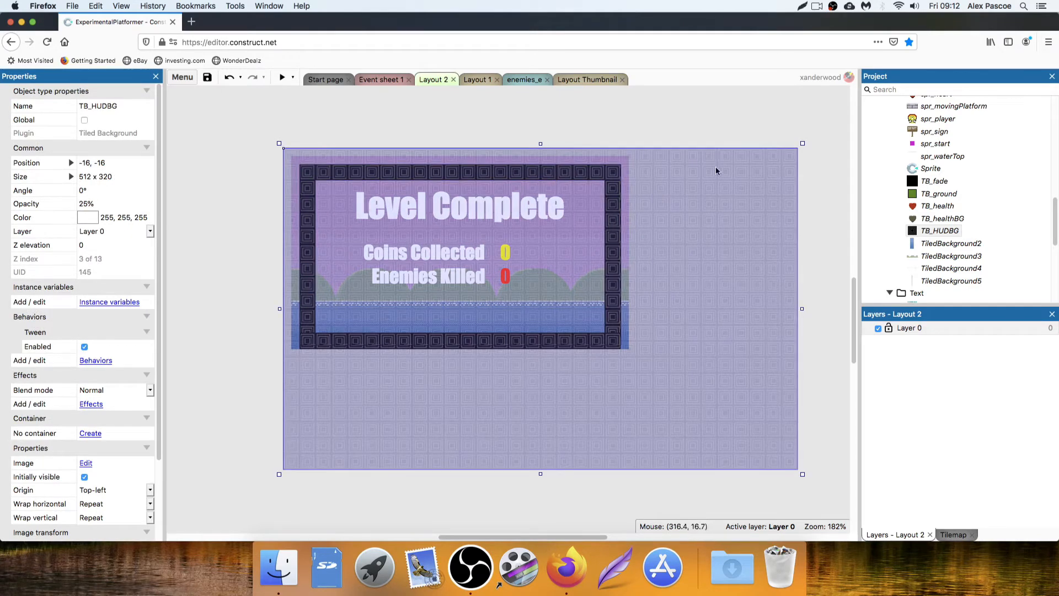
pyautogui.click(107, 302)
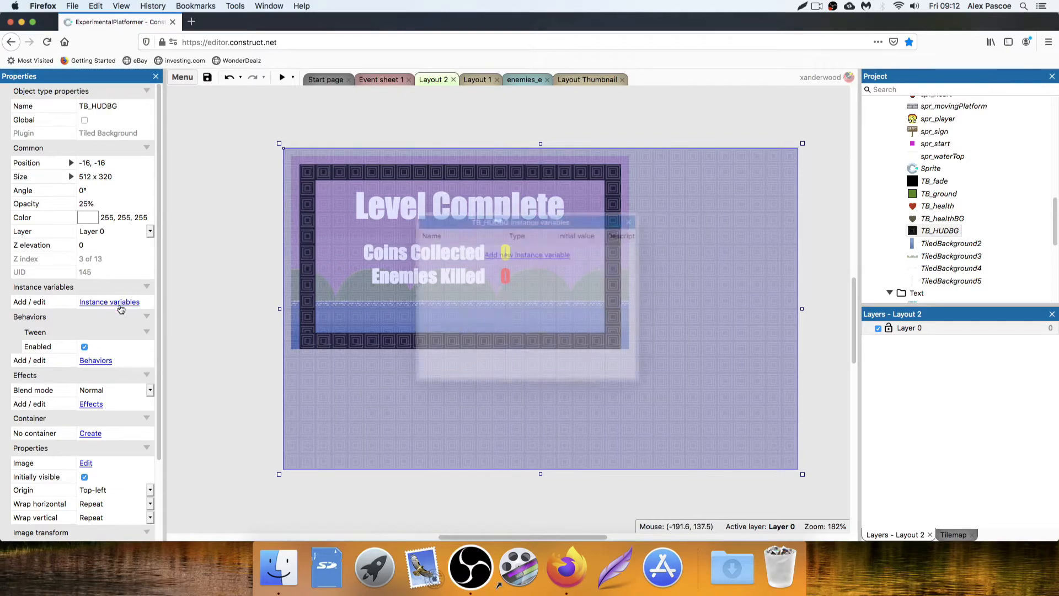
pyautogui.click(527, 255)
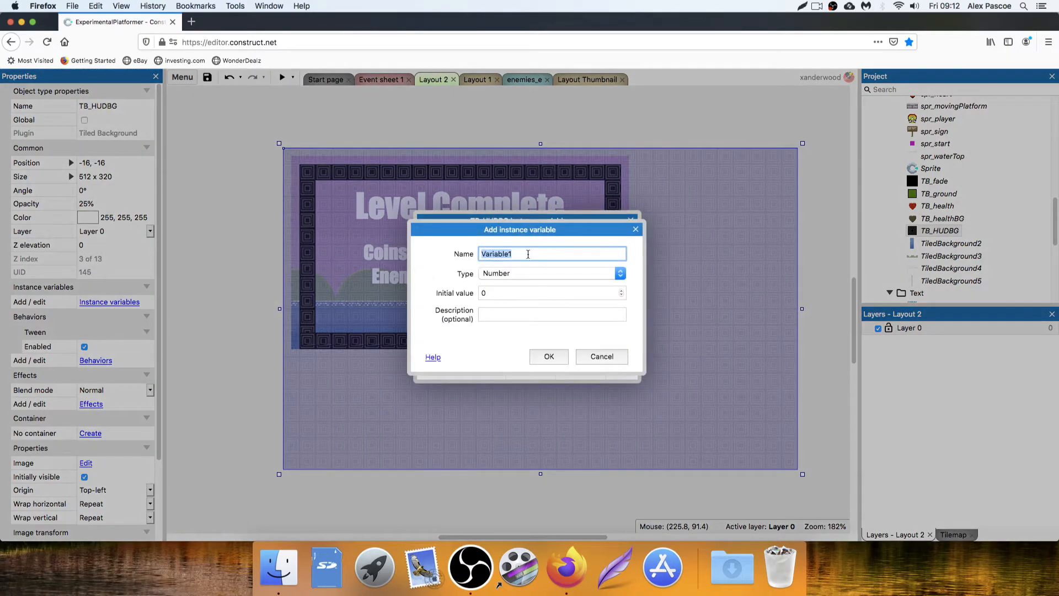
pyautogui.write('number')
pyautogui.press('Return')
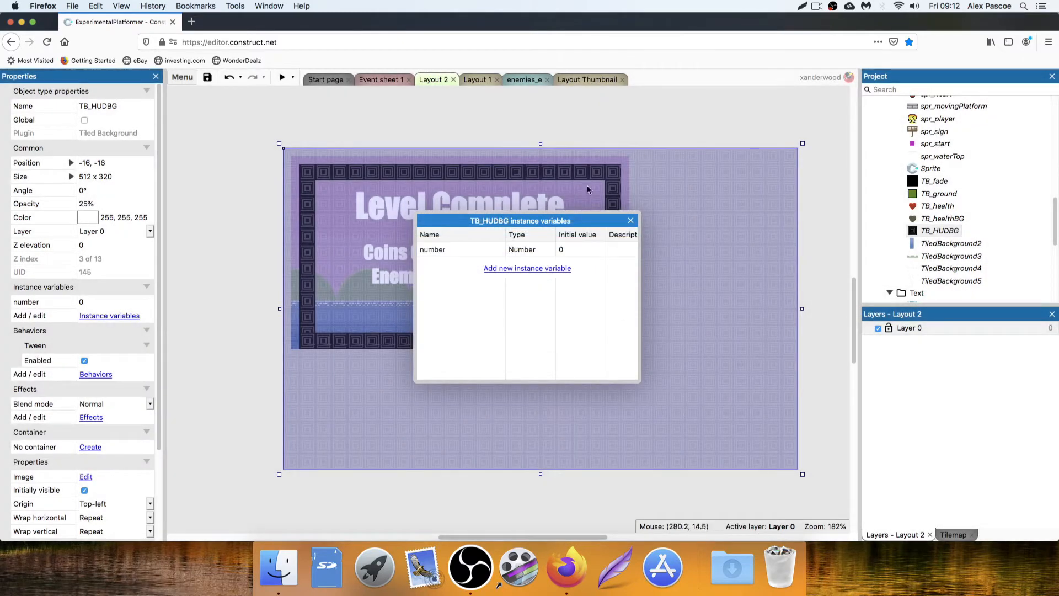
pyautogui.click(630, 222)
# Set the number instance variable of the large 25% opacity TB_HUDBG background to 1
pyautogui.click(572, 172)
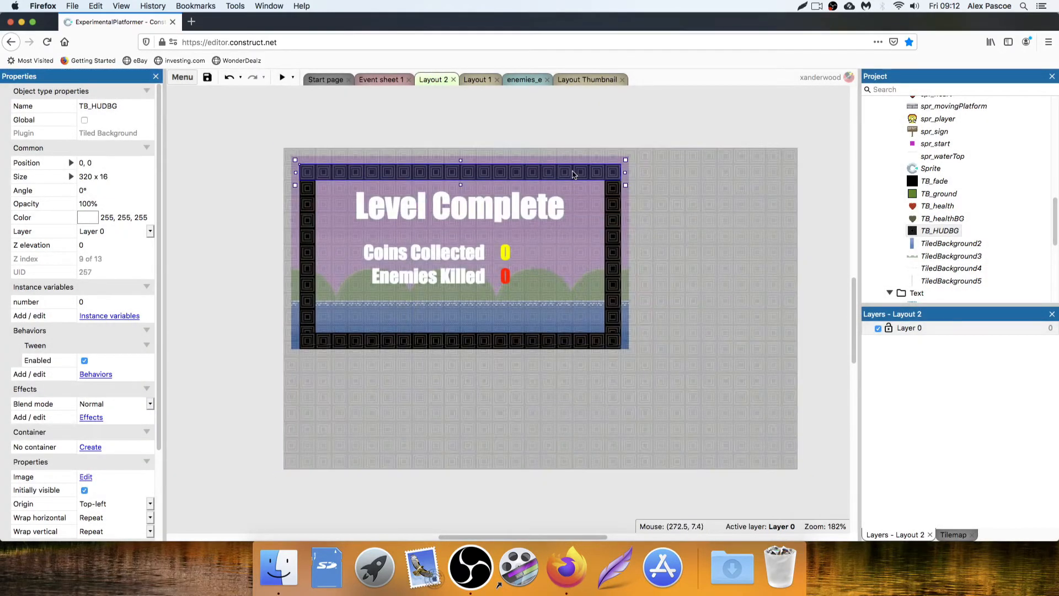
pyautogui.click(613, 221)
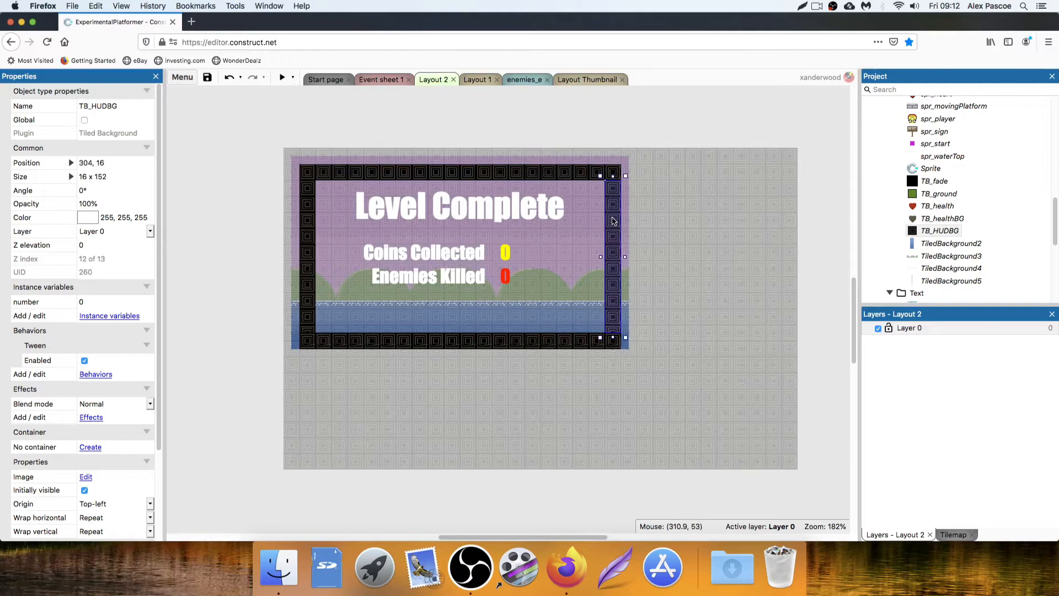
pyautogui.click(549, 343)
pyautogui.click(308, 261)
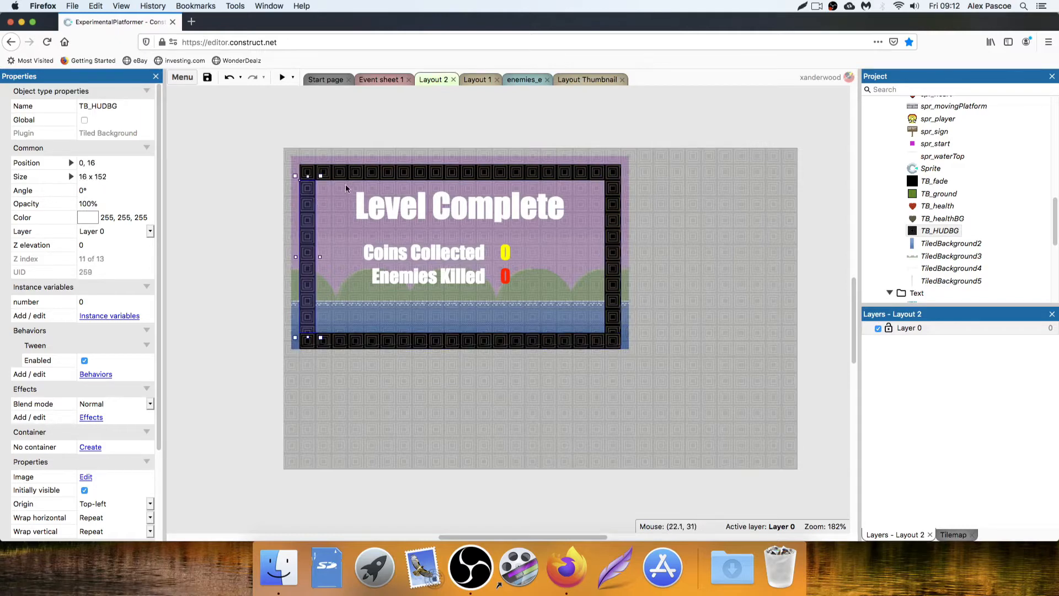
pyautogui.click(736, 217)
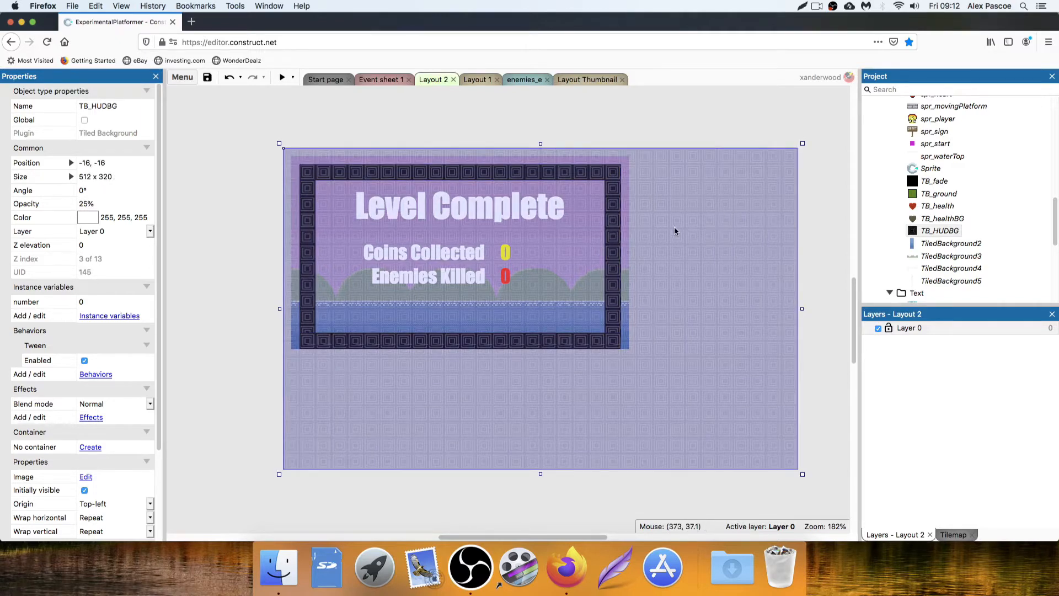
pyautogui.click(102, 298)
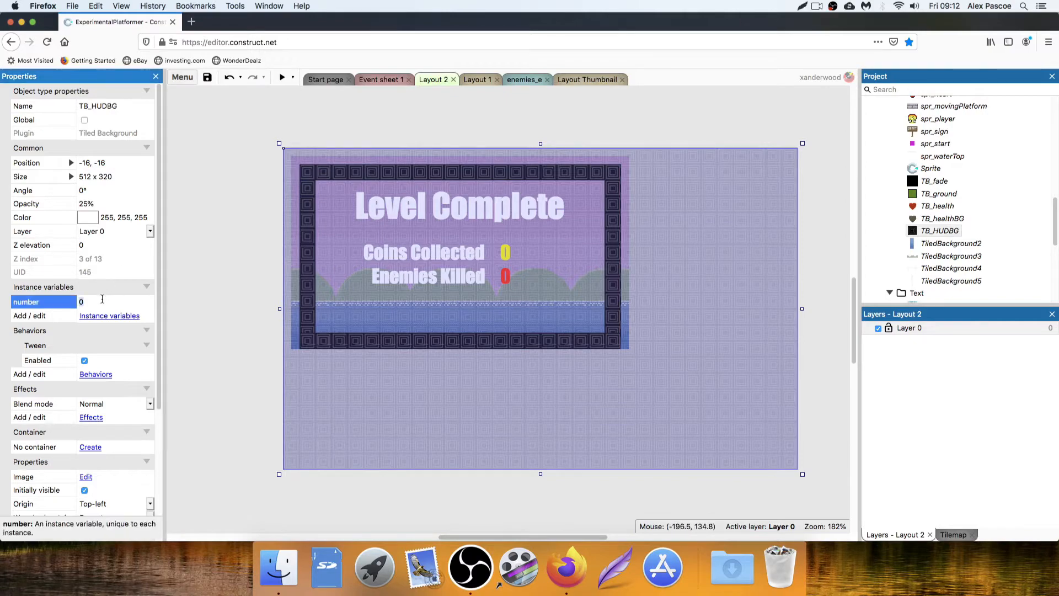
pyautogui.press('Return')
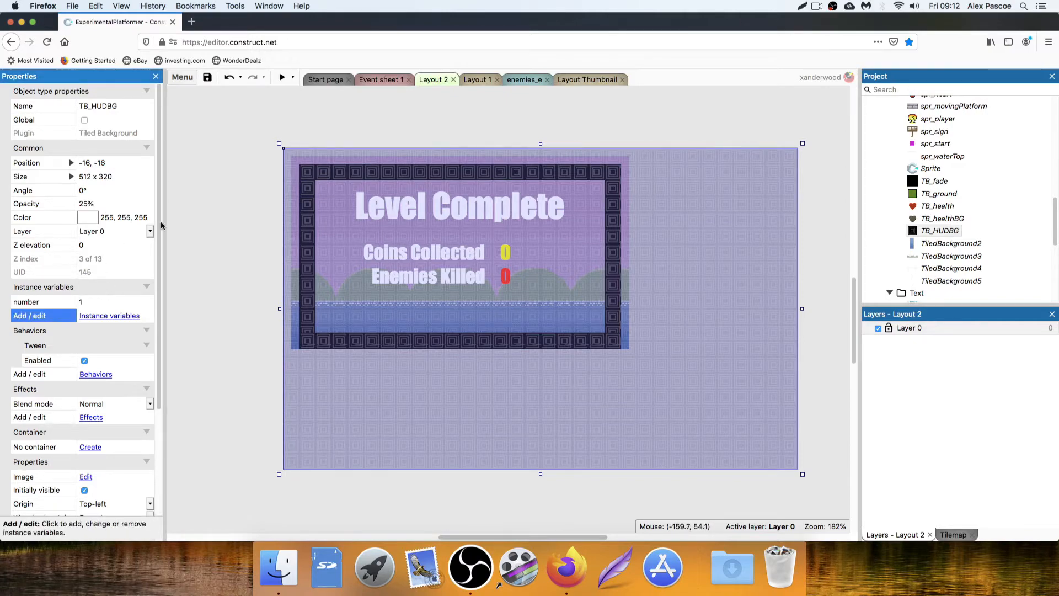
pyautogui.click(257, 219)
# Compare the number instance variable of the TB_HUDBG border strips with that of the large background
pyautogui.click(301, 220)
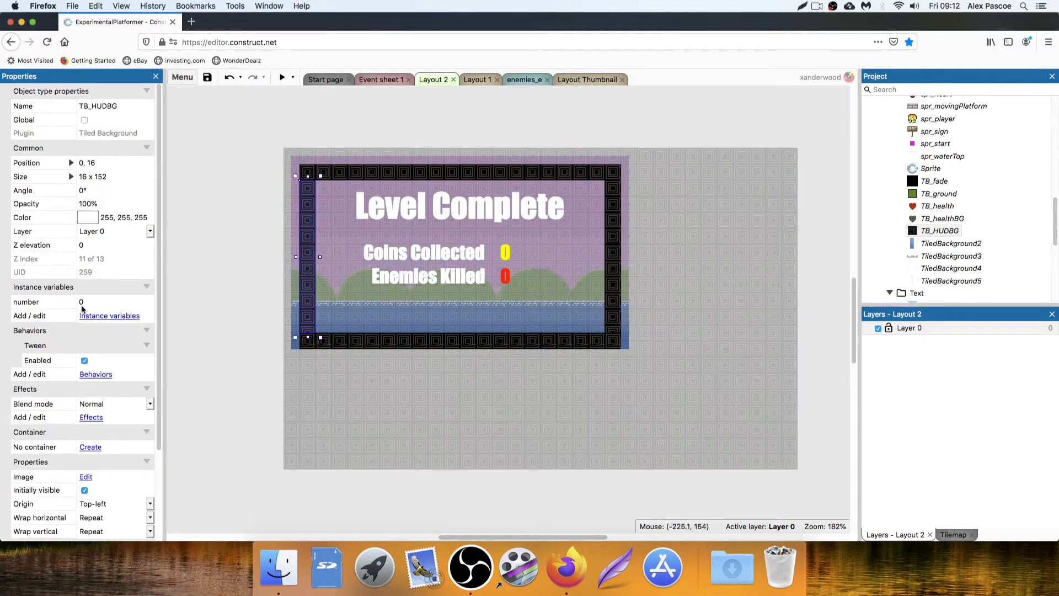
pyautogui.click(54, 304)
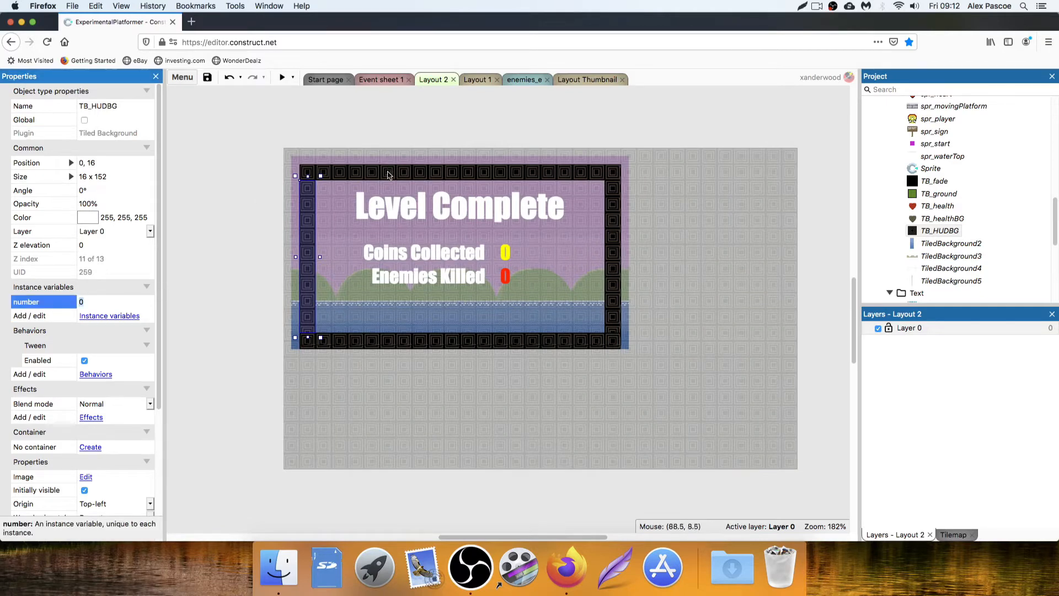
pyautogui.click(433, 342)
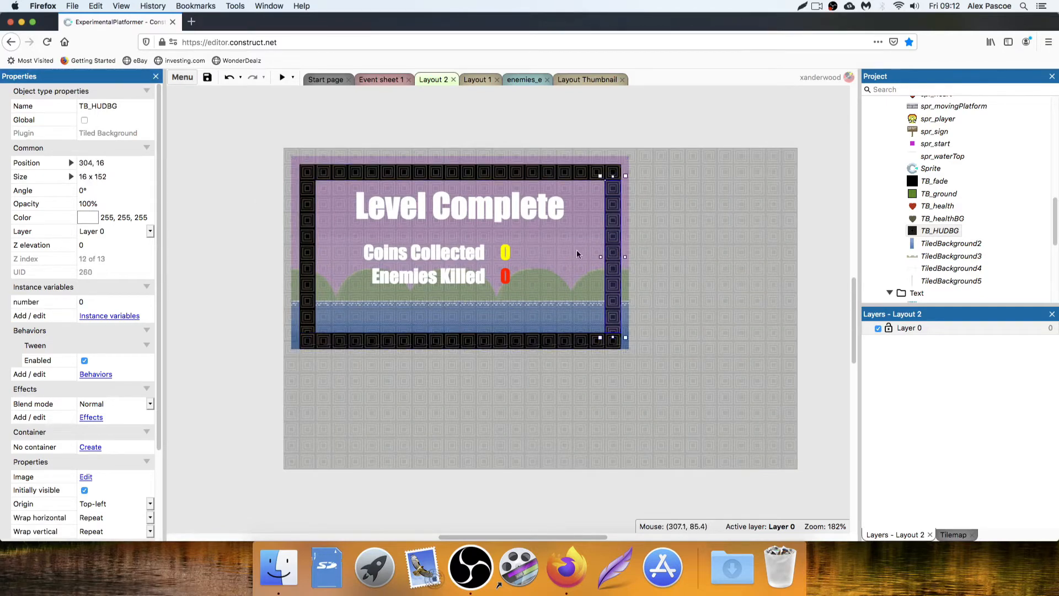
pyautogui.click(310, 249)
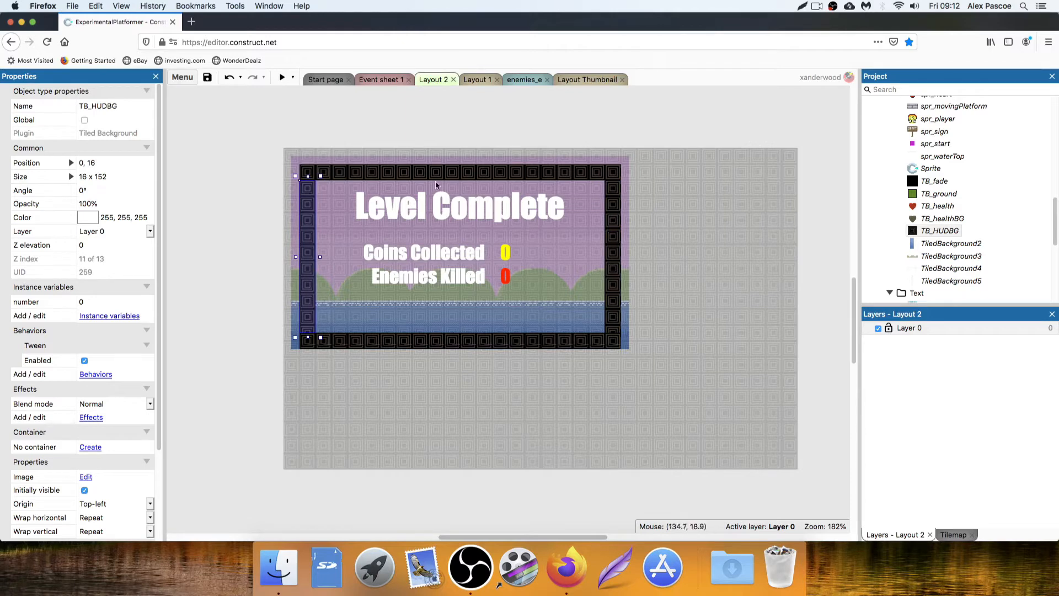
pyautogui.click(731, 224)
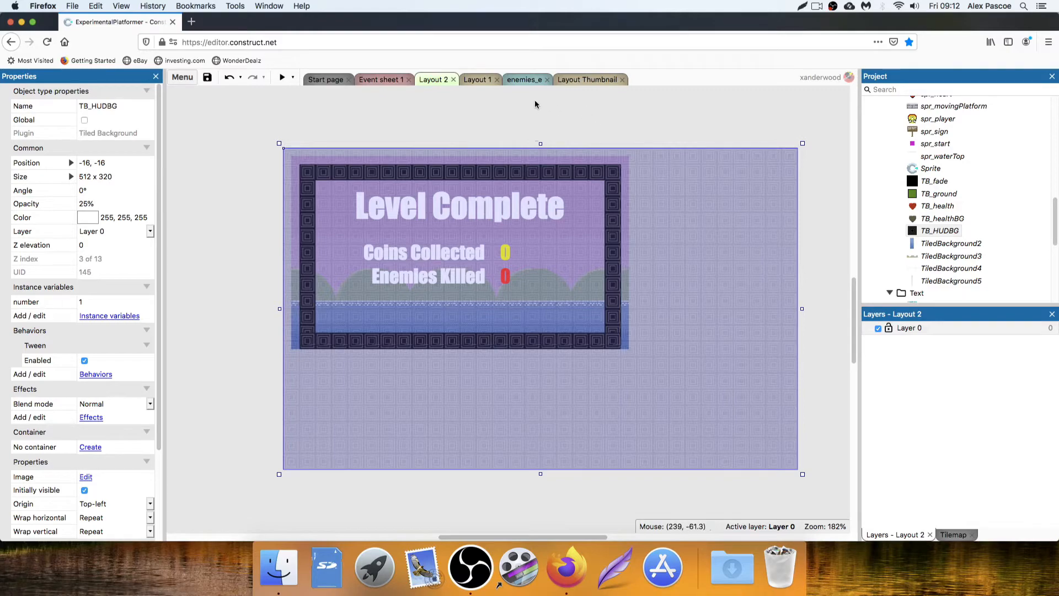
pyautogui.click(276, 148)
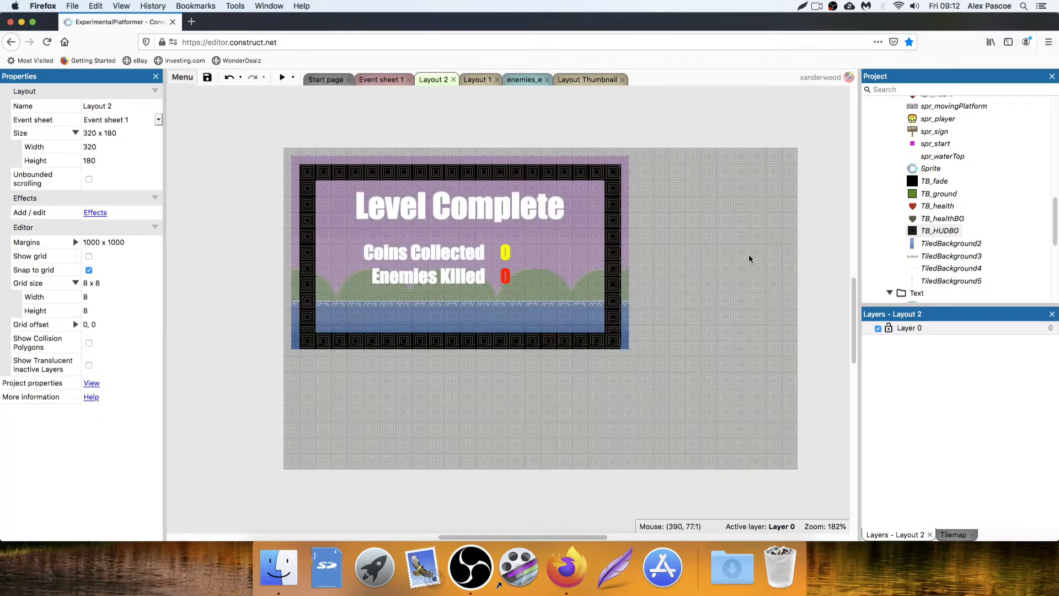
pyautogui.click(745, 273)
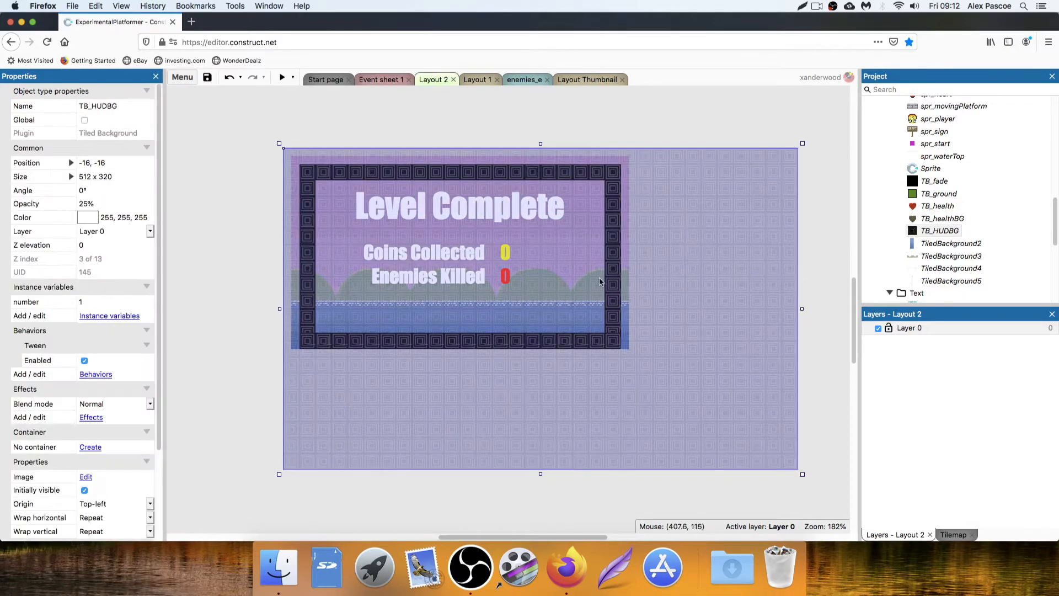
# Add a blank sub-event under On start of layout in the Titles group and move the TB_HUDBG tween action into it
pyautogui.click(379, 79)
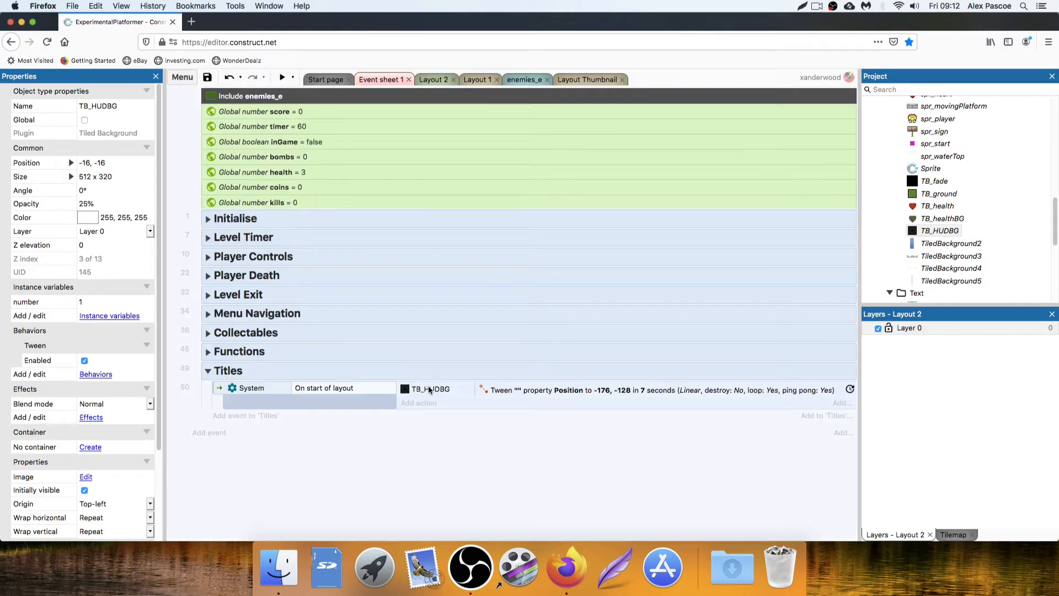
pyautogui.click(220, 391)
pyautogui.press('b')
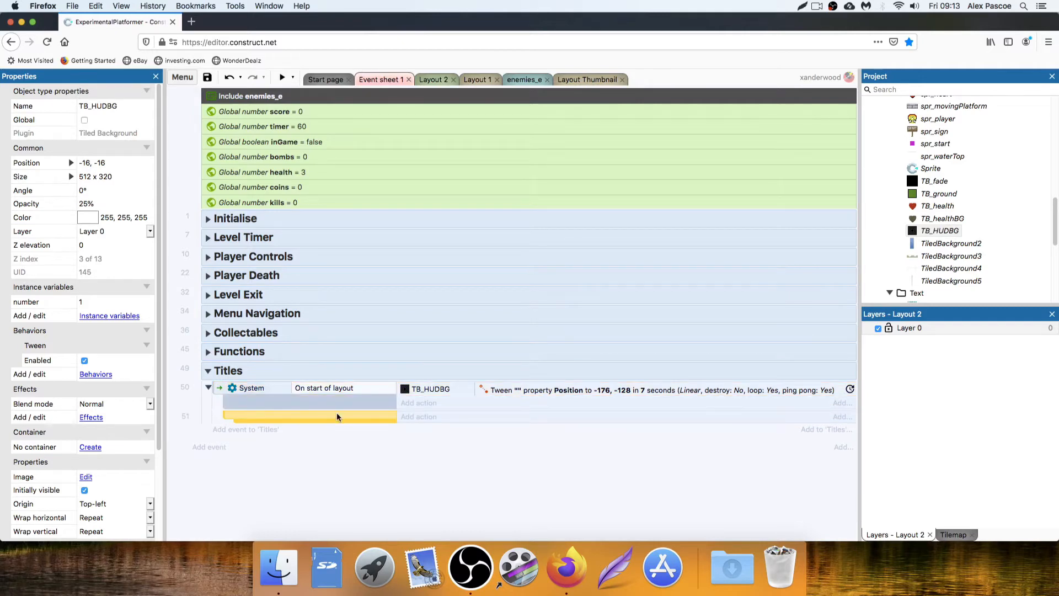
pyautogui.moveTo(428, 388); pyautogui.dragTo(411, 405)
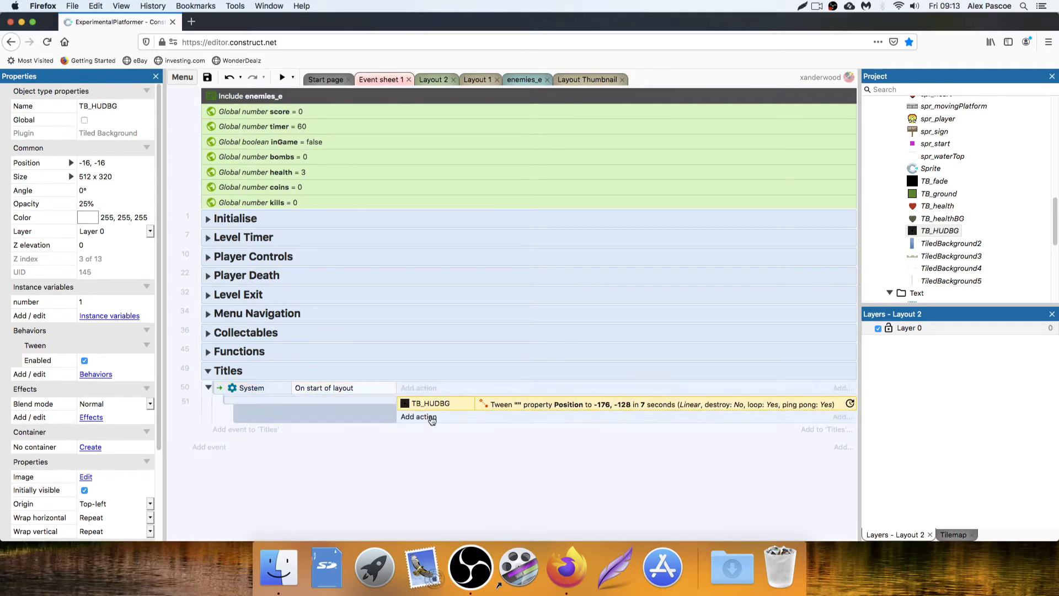
# Add a TB_HUDBG compare instance variable condition to the tween's sub-event, with number equal to 1
pyautogui.doubleClick(339, 398)
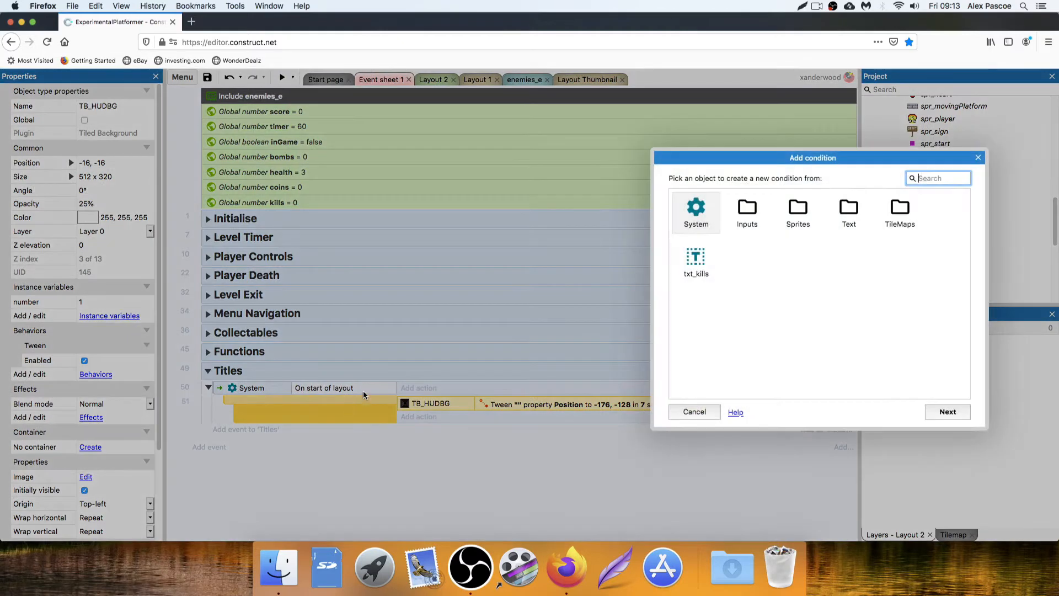
pyautogui.doubleClick(798, 213)
pyautogui.scroll(-3, 864, 286)
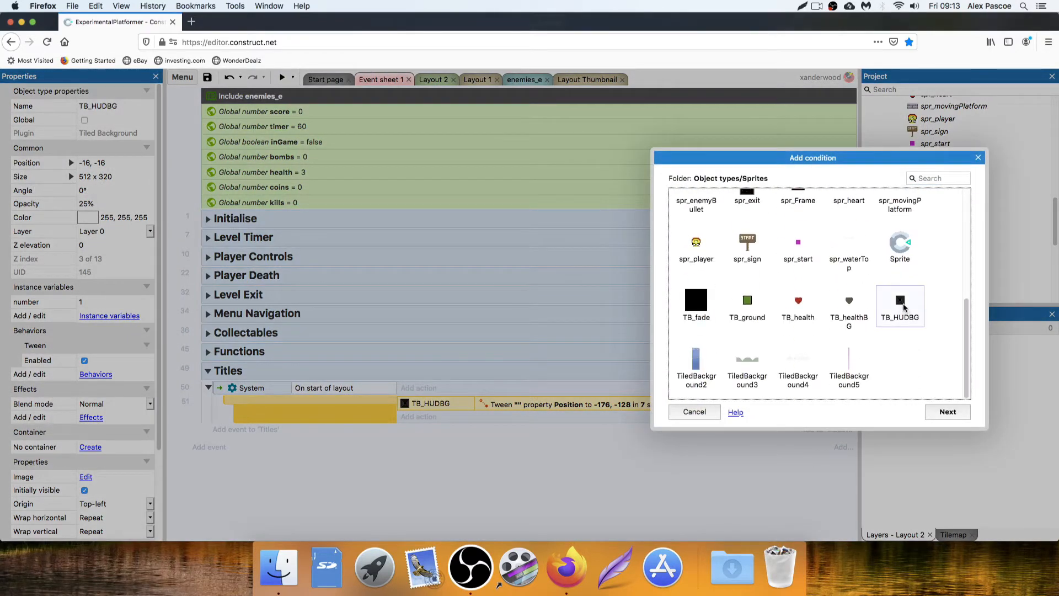
pyautogui.doubleClick(901, 301)
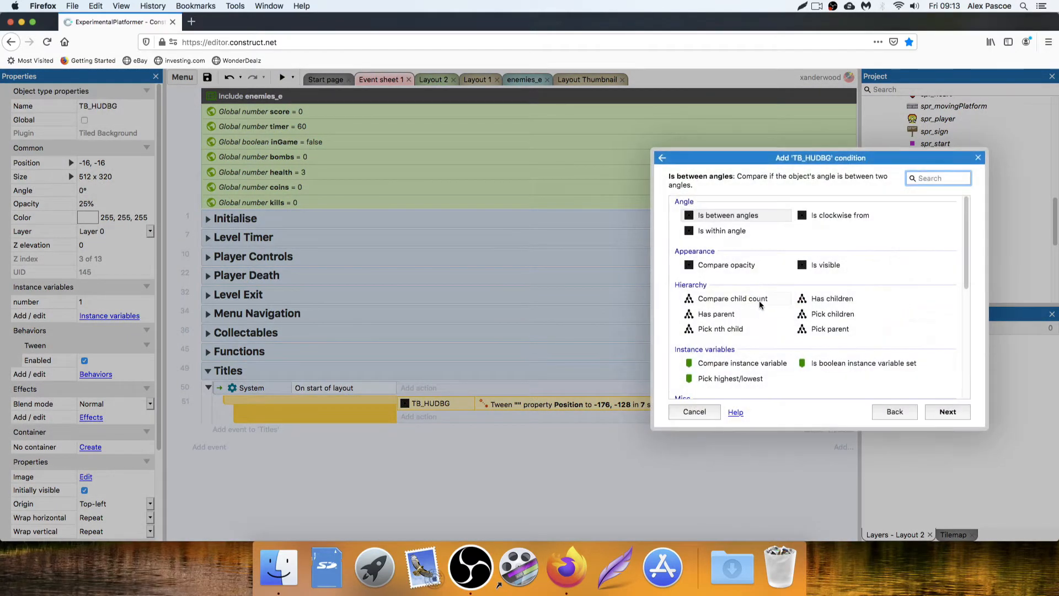
pyautogui.doubleClick(759, 364)
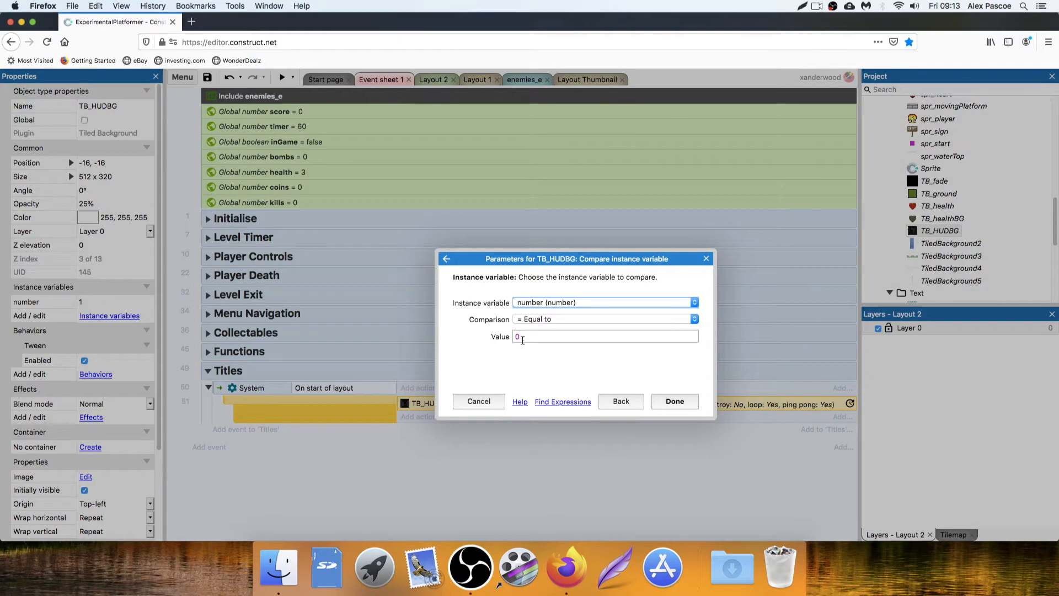
pyautogui.click(519, 337)
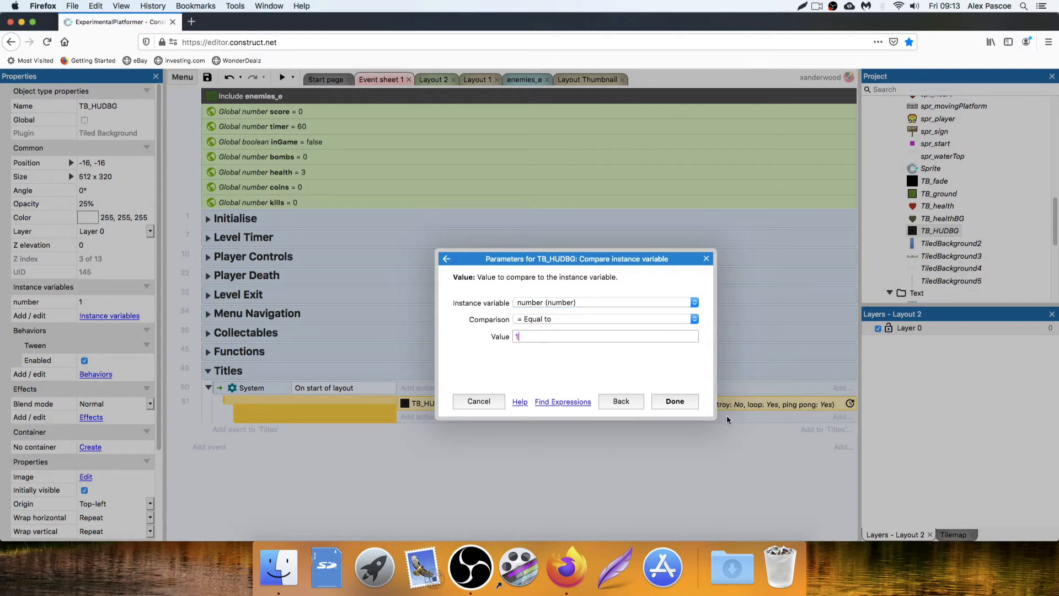
pyautogui.click(675, 401)
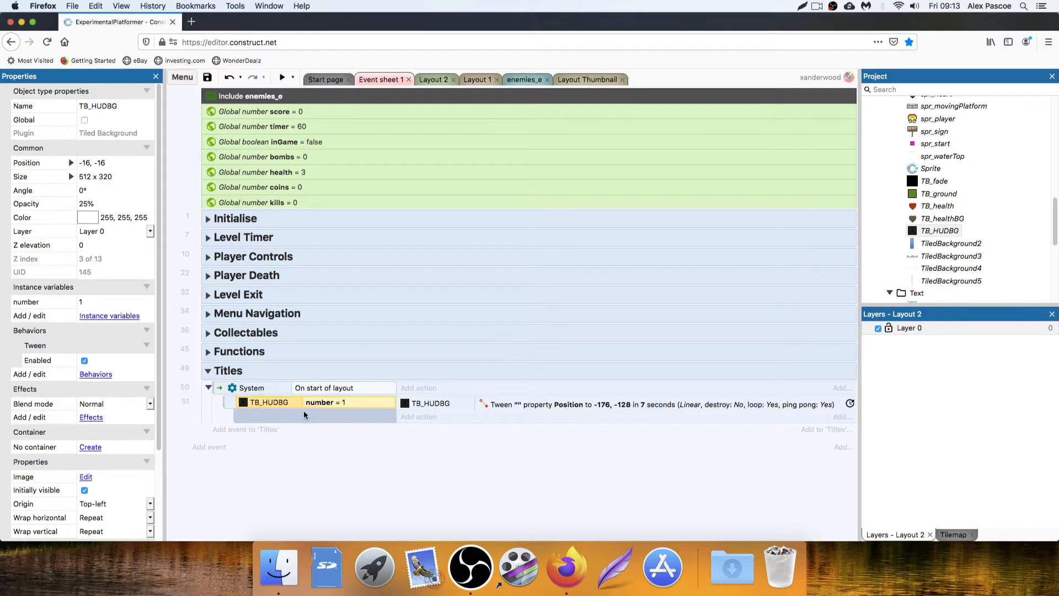
# Preview the Level Complete layout to check the background tween and the border strips, and close the preview
pyautogui.click(545, 405)
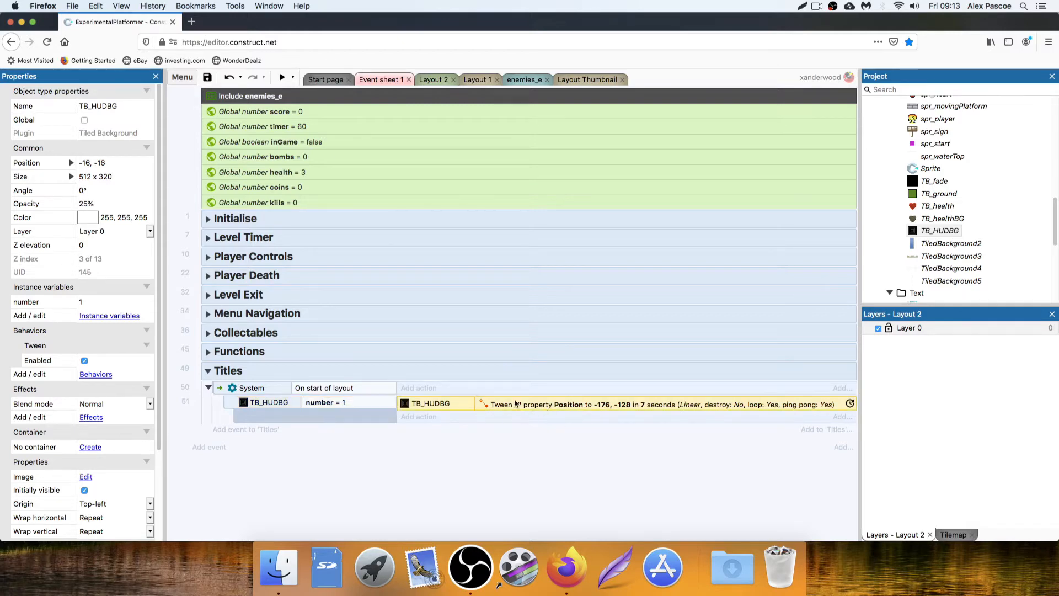
pyautogui.click(281, 77)
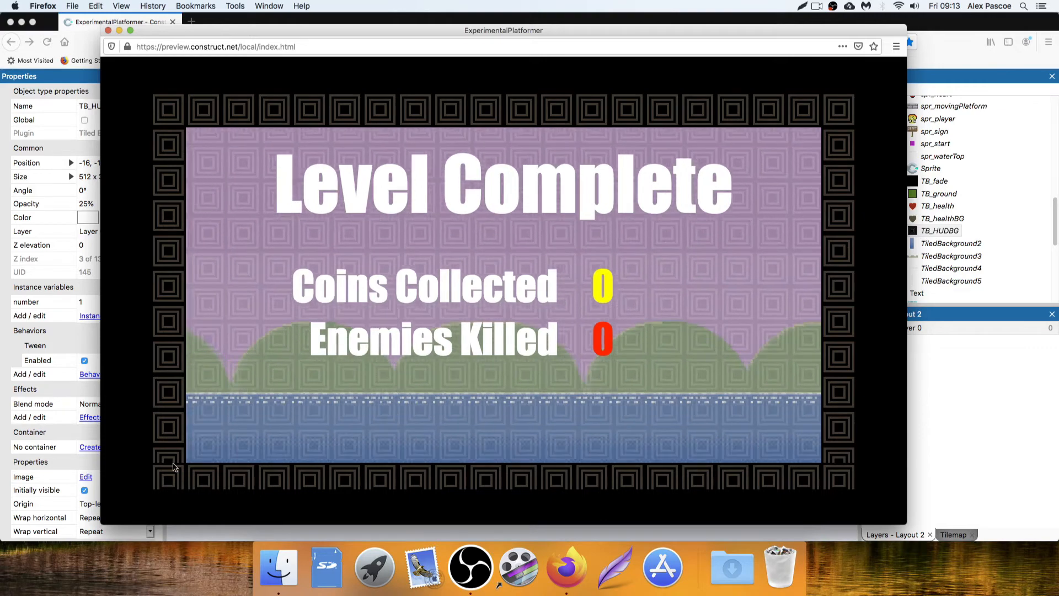
pyautogui.click(108, 31)
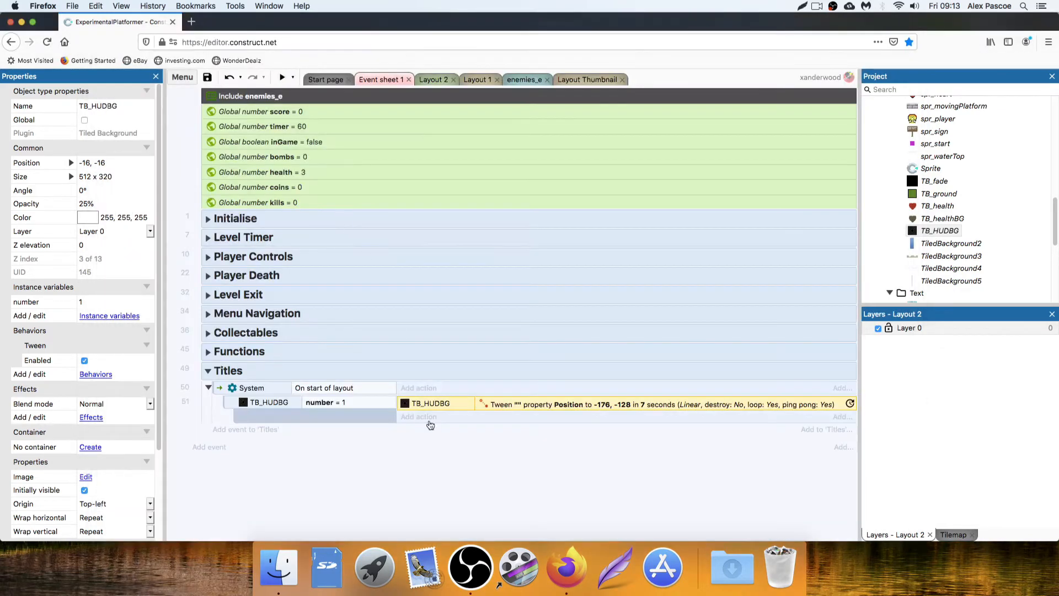
# In Layout 2, shorten the bottom frame strip at both ends and extend both side strips down to the lower corners, the left one to 16 x 168
pyautogui.click(439, 80)
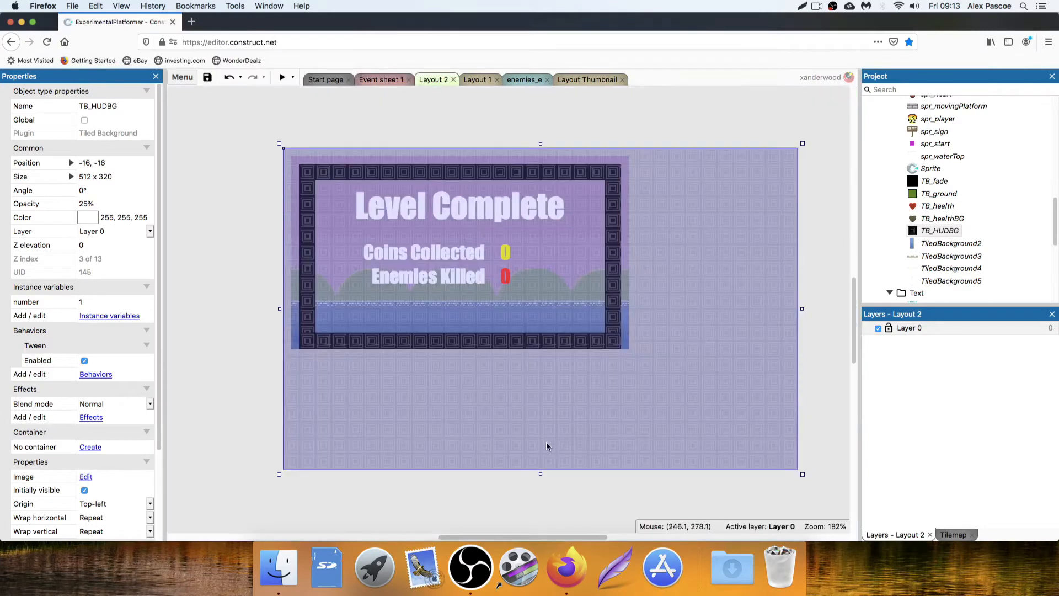
pyautogui.click(307, 332)
pyautogui.click(338, 344)
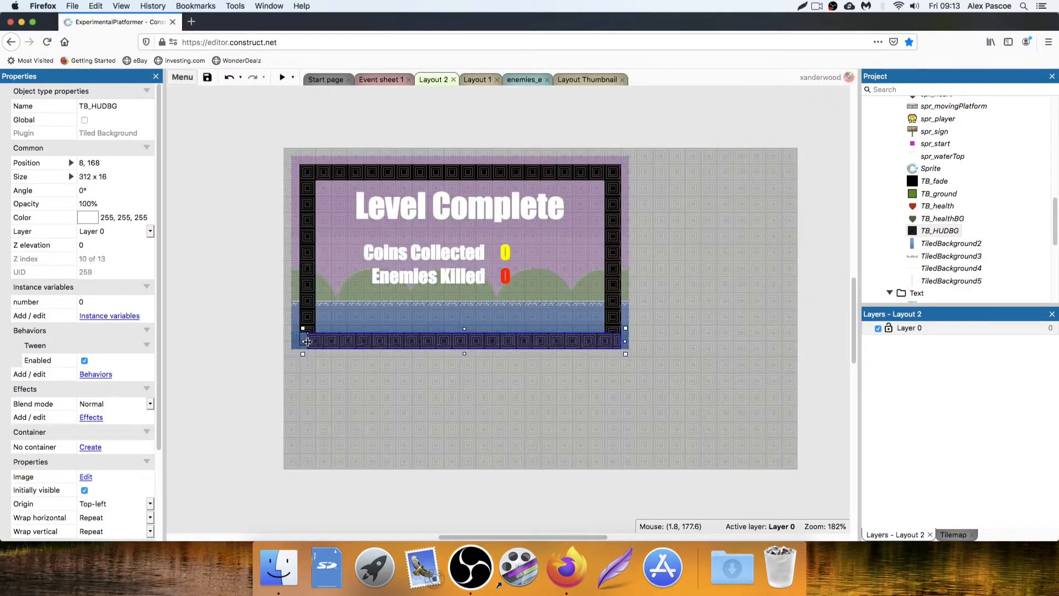
pyautogui.click(307, 336)
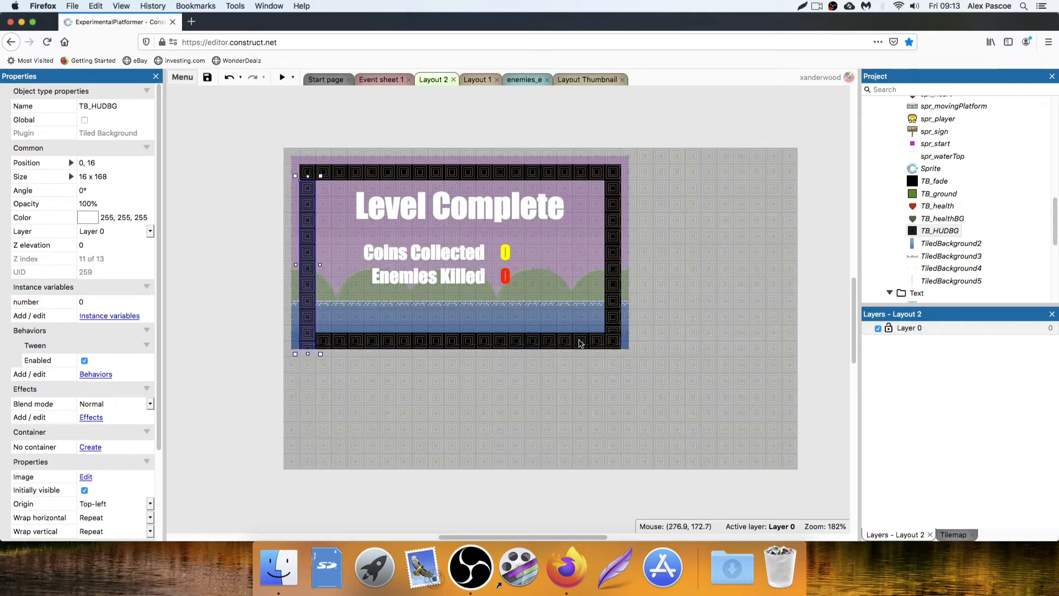
pyautogui.click(612, 343)
pyautogui.click(617, 304)
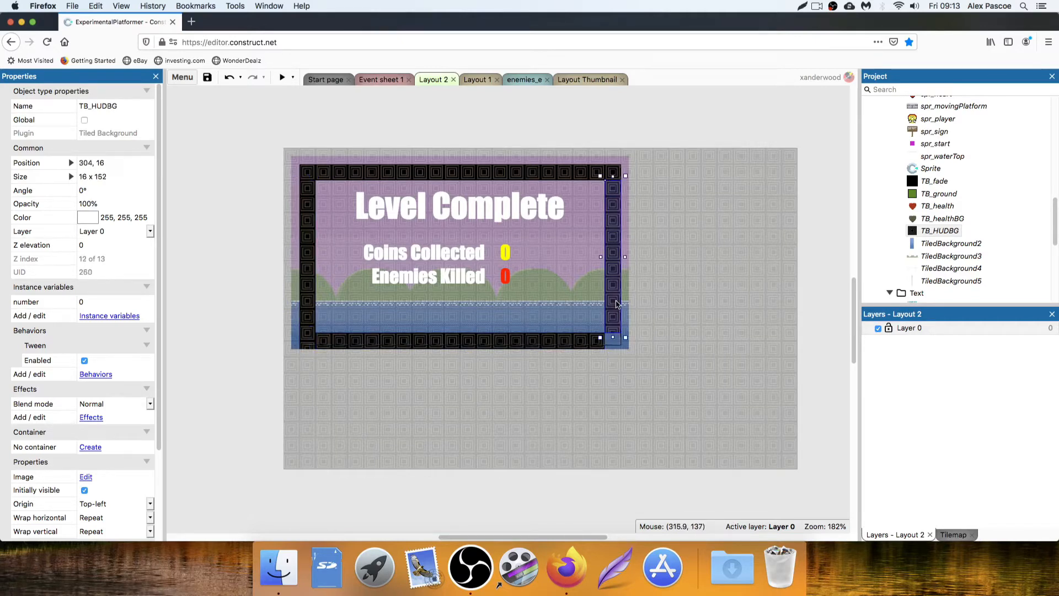
pyautogui.moveTo(613, 334); pyautogui.dragTo(614, 347)
pyautogui.click(696, 237)
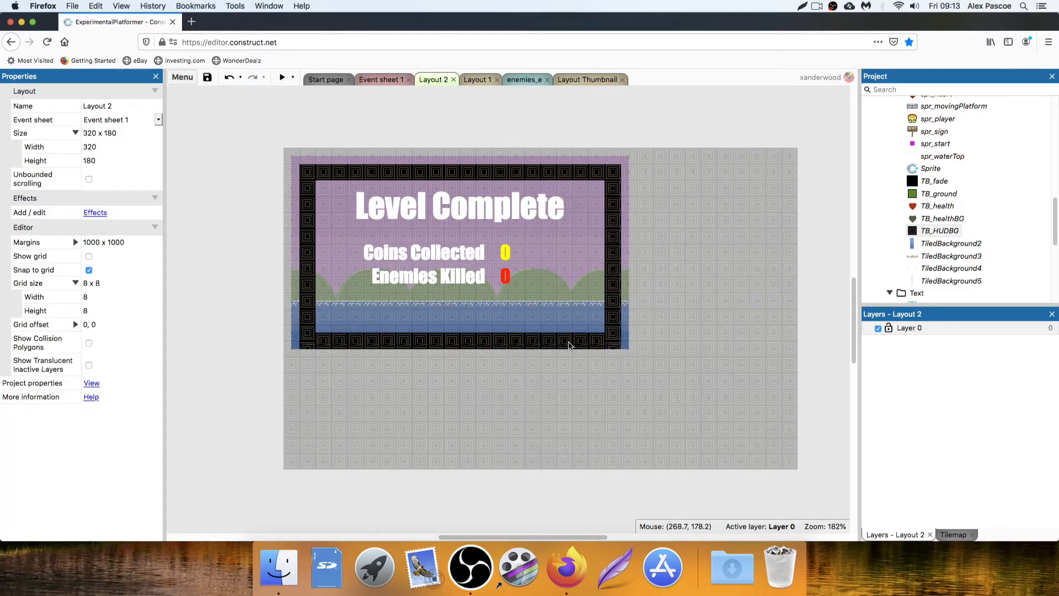
# Move the bottom frame strip down by one 8-pixel grid cell and preview the layout
pyautogui.moveTo(570, 346); pyautogui.dragTo(570, 354)
pyautogui.click(230, 346)
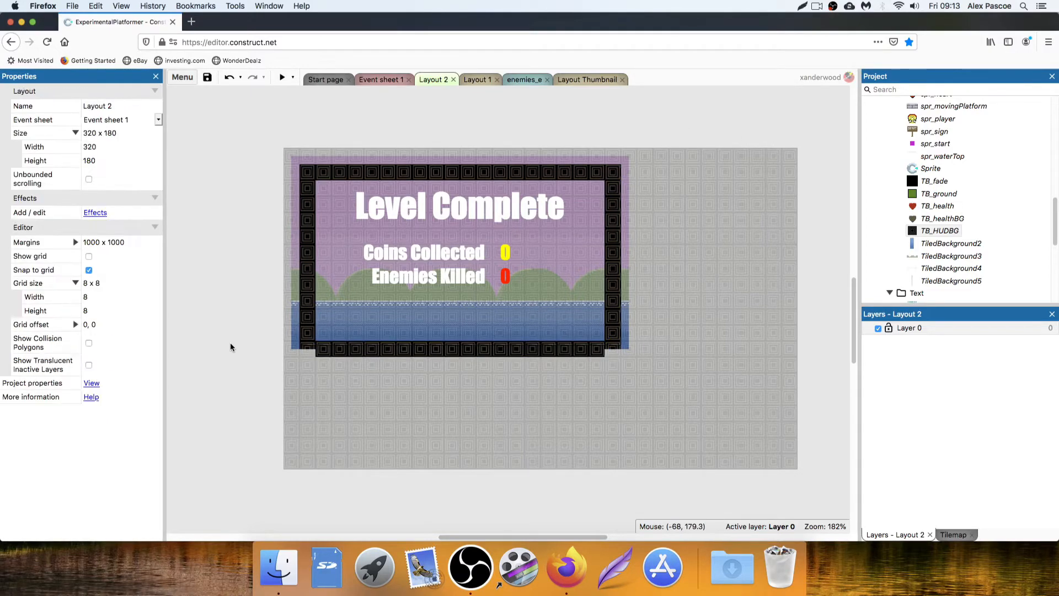
pyautogui.click(281, 78)
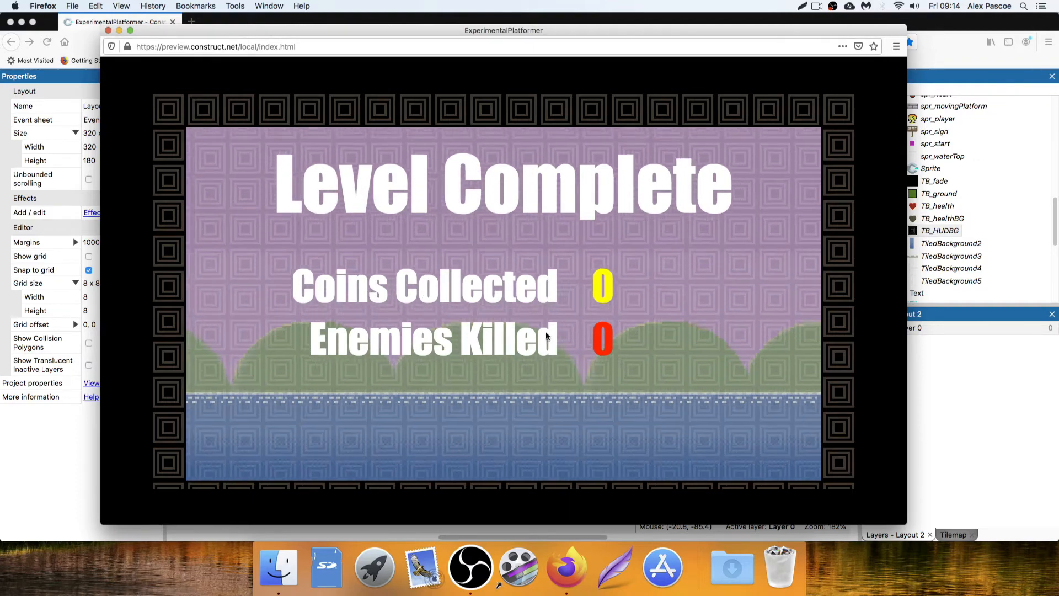
pyautogui.click(108, 30)
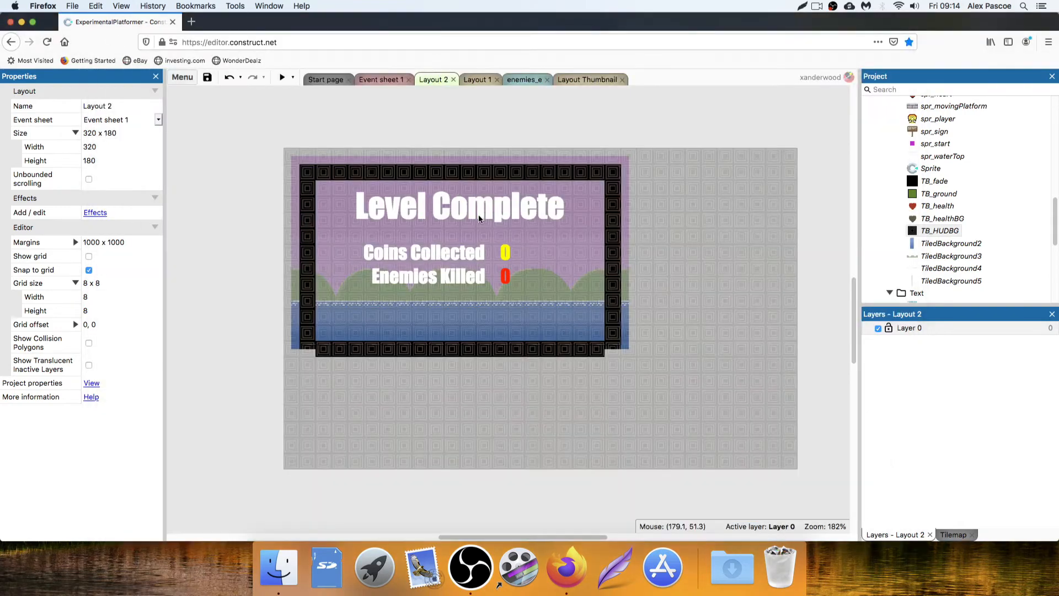
# Lock the large 512 x 320 TB_HUDBG background, test selecting it, and view the unlock options
pyautogui.click(713, 284)
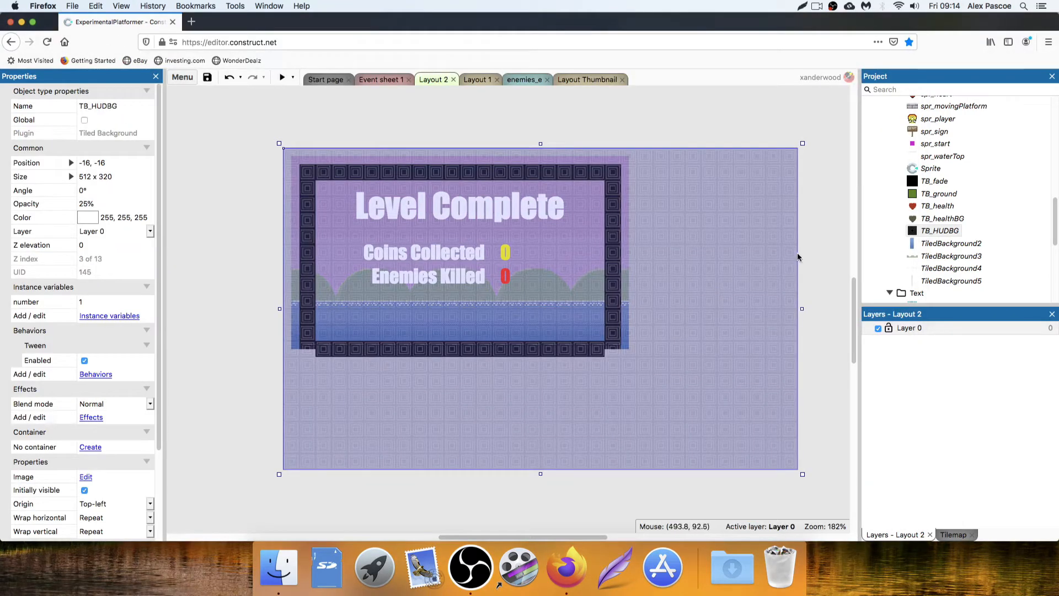
pyautogui.rightClick(741, 256)
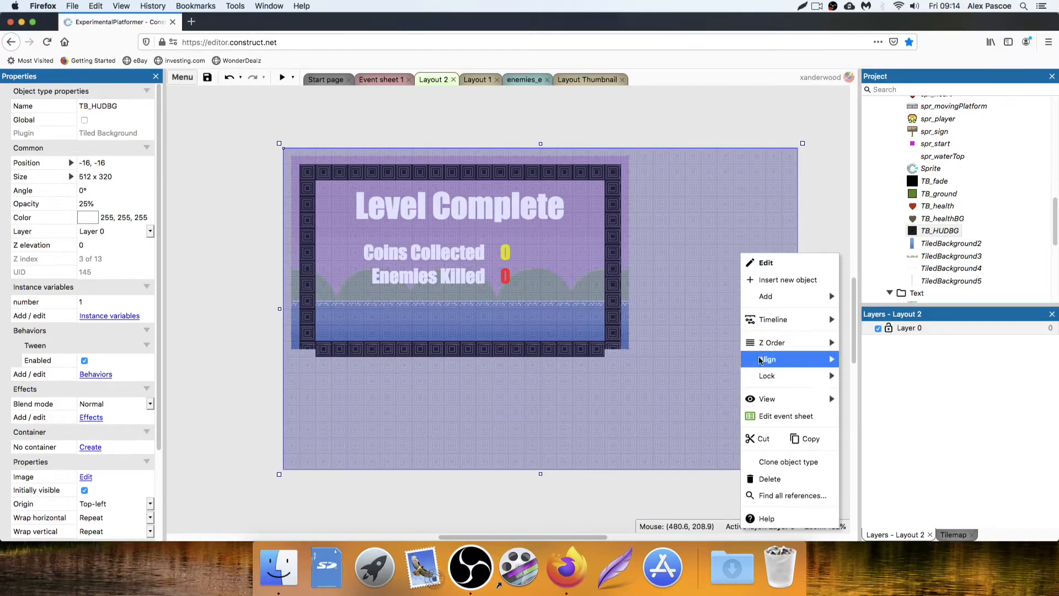
pyautogui.moveTo(802, 379)
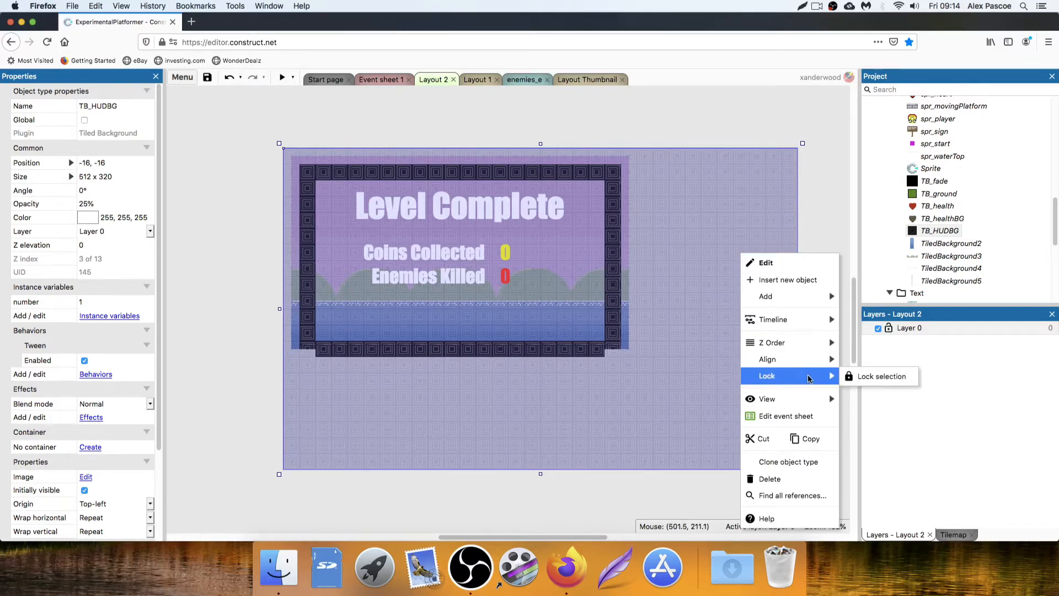
pyautogui.click(852, 378)
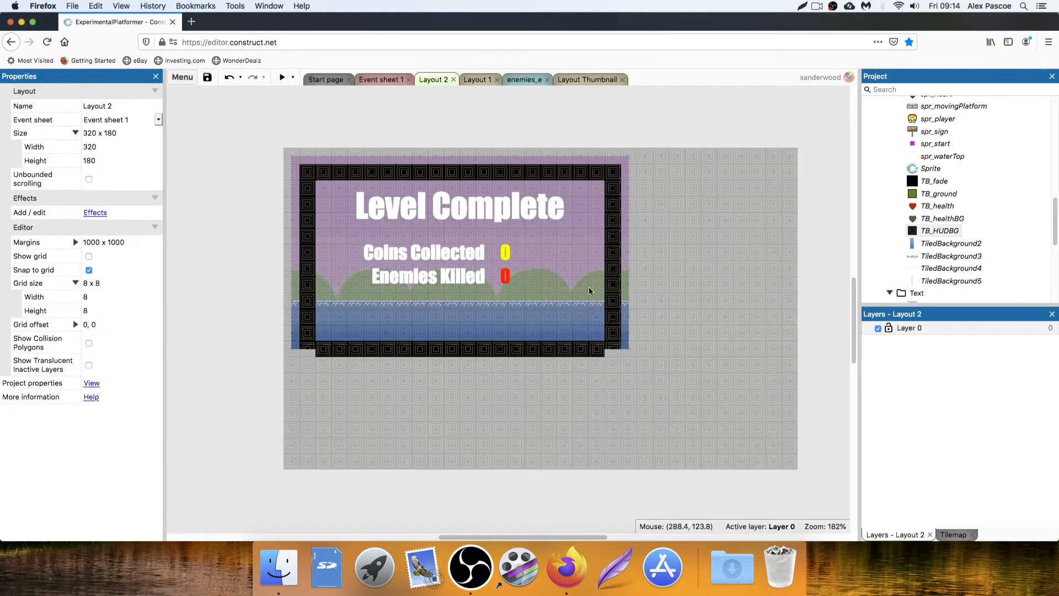
pyautogui.click(588, 286)
pyautogui.click(744, 272)
pyautogui.click(714, 249)
pyautogui.rightClick(718, 301)
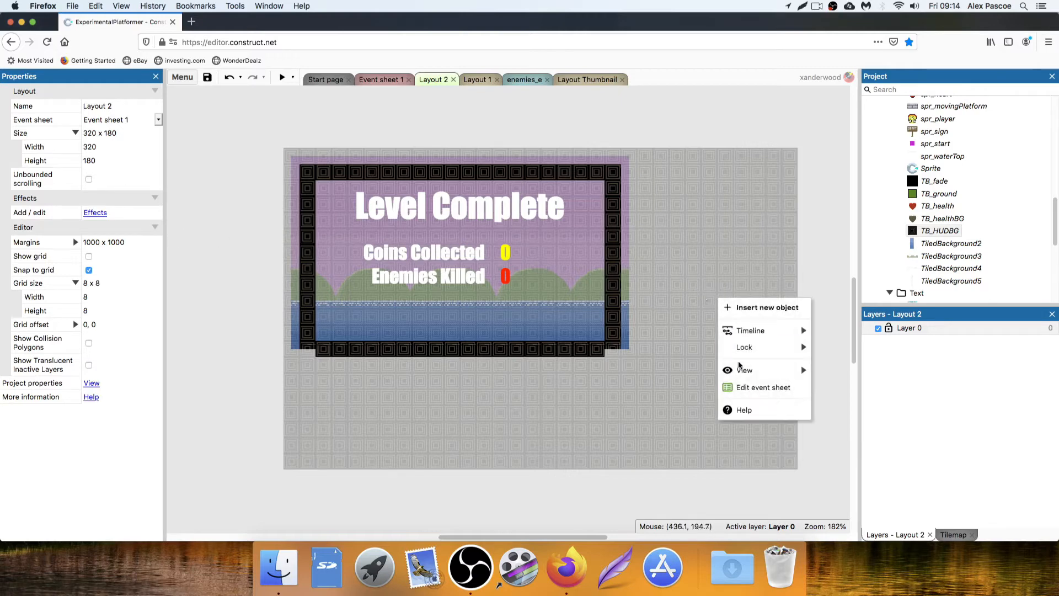
pyautogui.moveTo(766, 347)
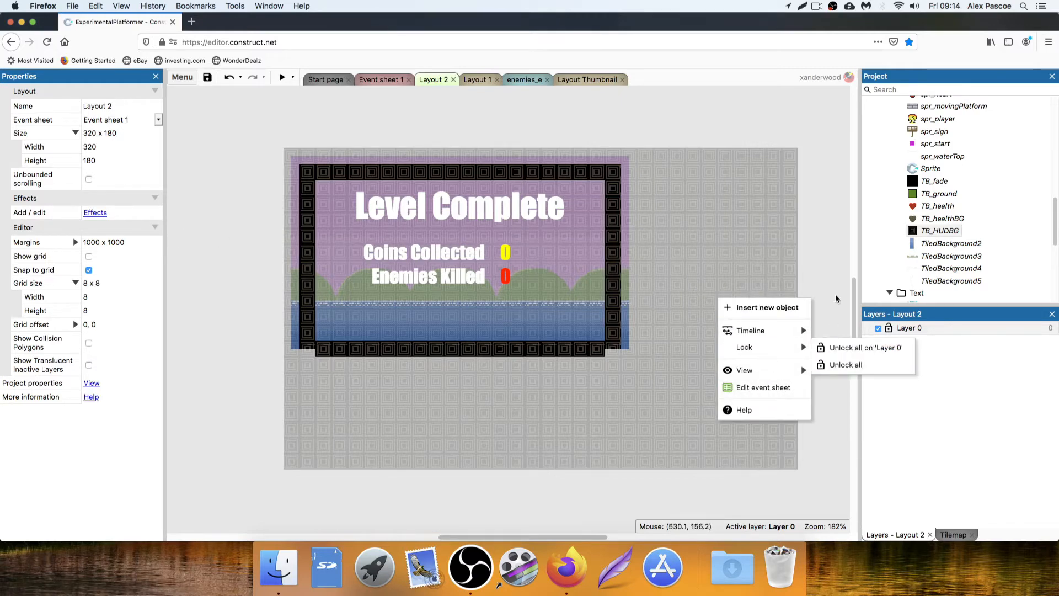
pyautogui.click(843, 366)
# Move the Coins Collected and Enemies Killed labels and both of their counters together below the frame
pyautogui.keyDown('ctrl'); pyautogui.scroll(3, 485, 280); pyautogui.keyUp('ctrl')
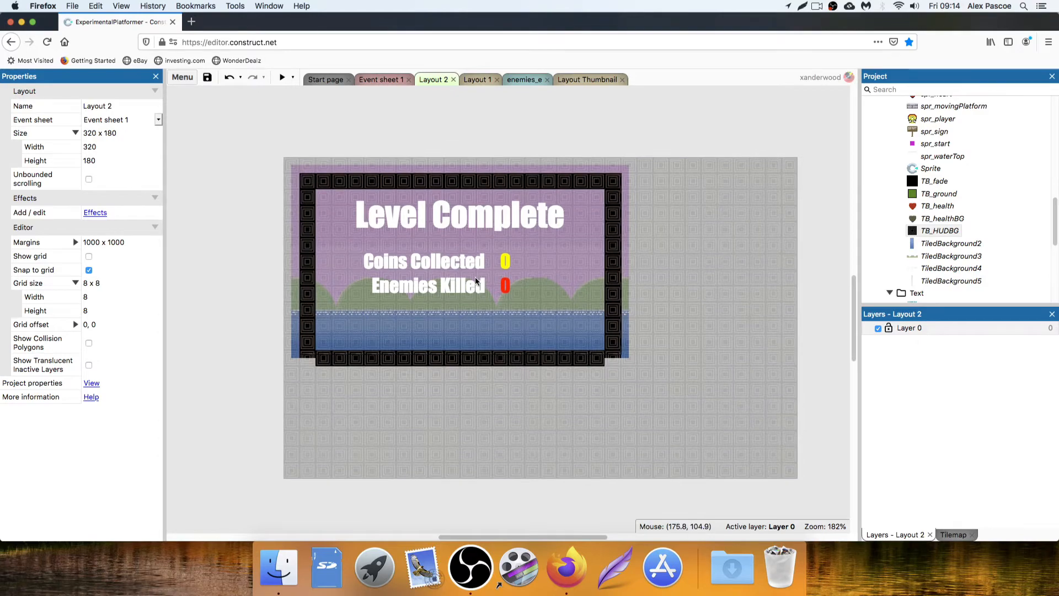
pyautogui.keyDown('ctrl'); pyautogui.scroll(2, 493, 309); pyautogui.keyUp('ctrl')
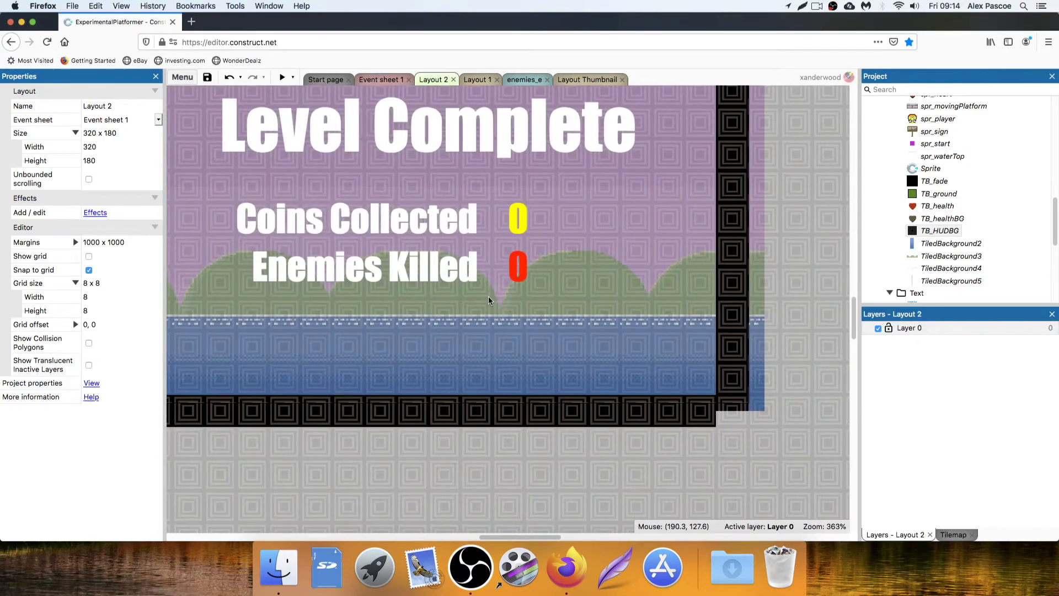
pyautogui.keyDown('ctrl'); pyautogui.scroll(-2, 492, 301); pyautogui.keyUp('ctrl')
pyautogui.scroll(-1, 458, 284)
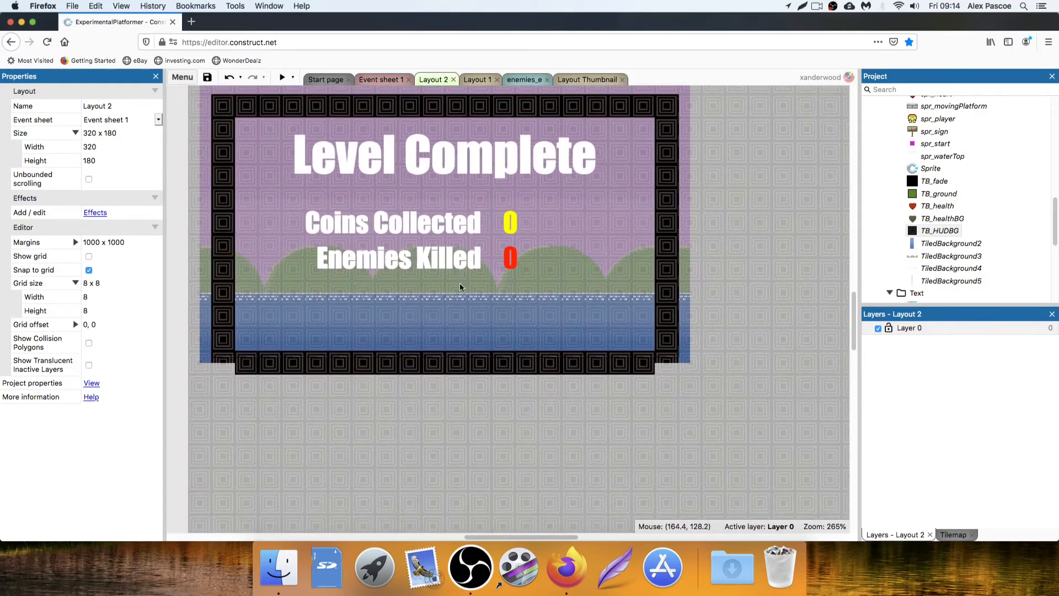
pyautogui.click(575, 265)
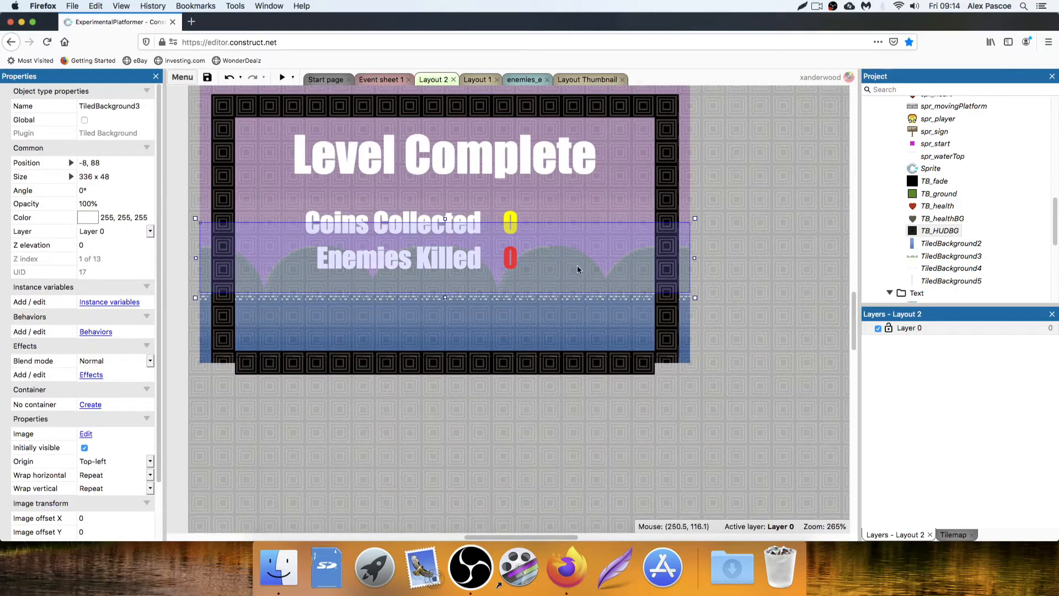
pyautogui.click(555, 284)
pyautogui.moveTo(553, 281); pyautogui.dragTo(553, 275)
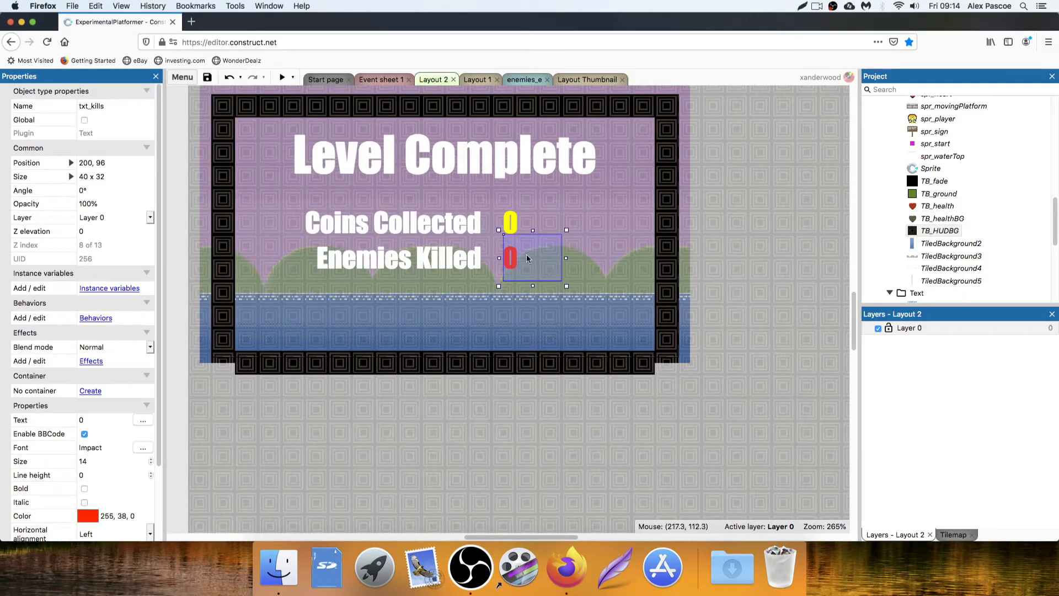
pyautogui.keyDown('shift'); pyautogui.click(463, 256); pyautogui.keyUp('shift')
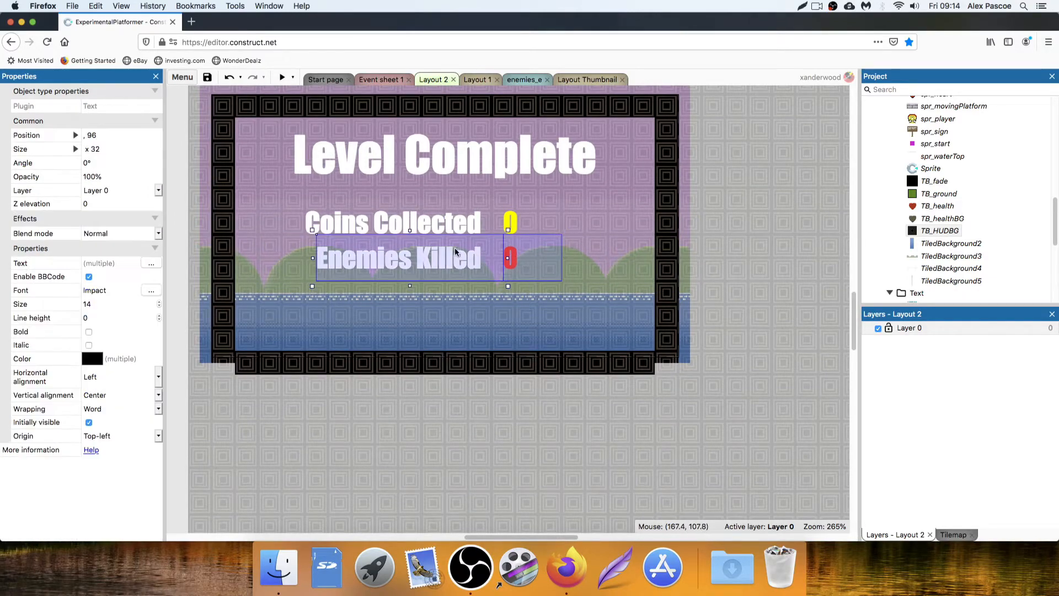
pyautogui.keyDown('shift'); pyautogui.click(453, 232); pyautogui.keyUp('shift')
pyautogui.keyDown('shift'); pyautogui.click(511, 222); pyautogui.keyUp('shift')
pyautogui.keyDown('ctrl'); pyautogui.scroll(-6, 511, 222); pyautogui.keyUp('ctrl')
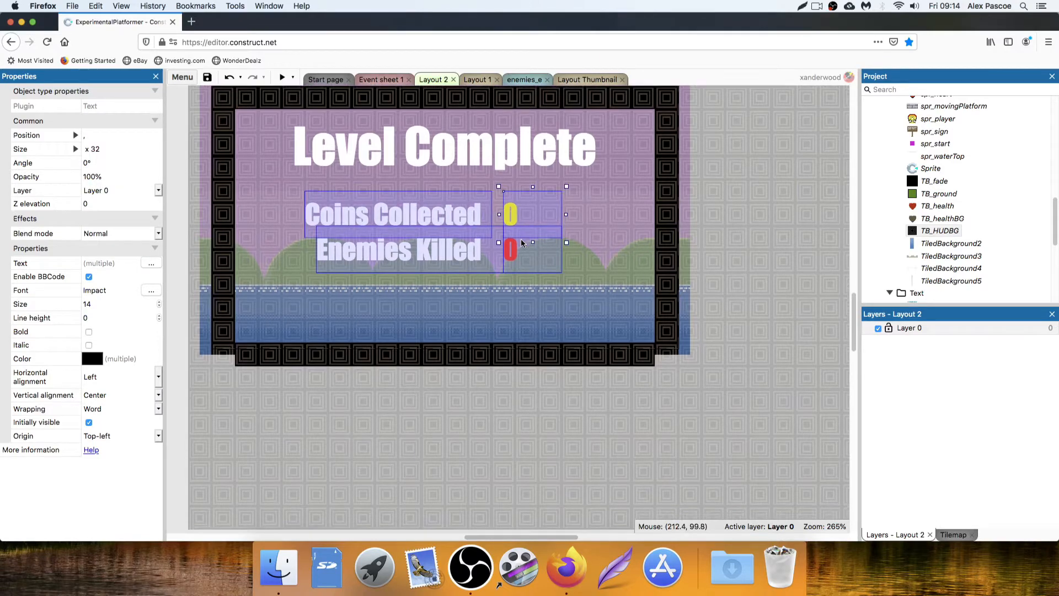
pyautogui.moveTo(472, 241); pyautogui.dragTo(458, 344)
# Move the TiledBackground3 hills down to position -8, 96
pyautogui.keyDown('ctrl'); pyautogui.scroll(5, 460, 246); pyautogui.keyUp('ctrl')
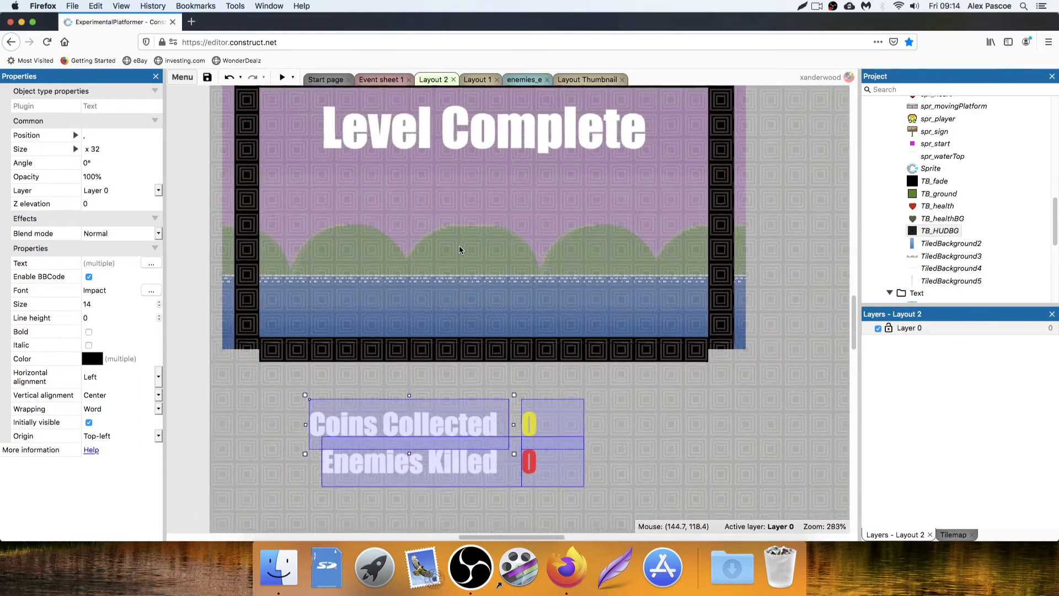
pyautogui.click(496, 240)
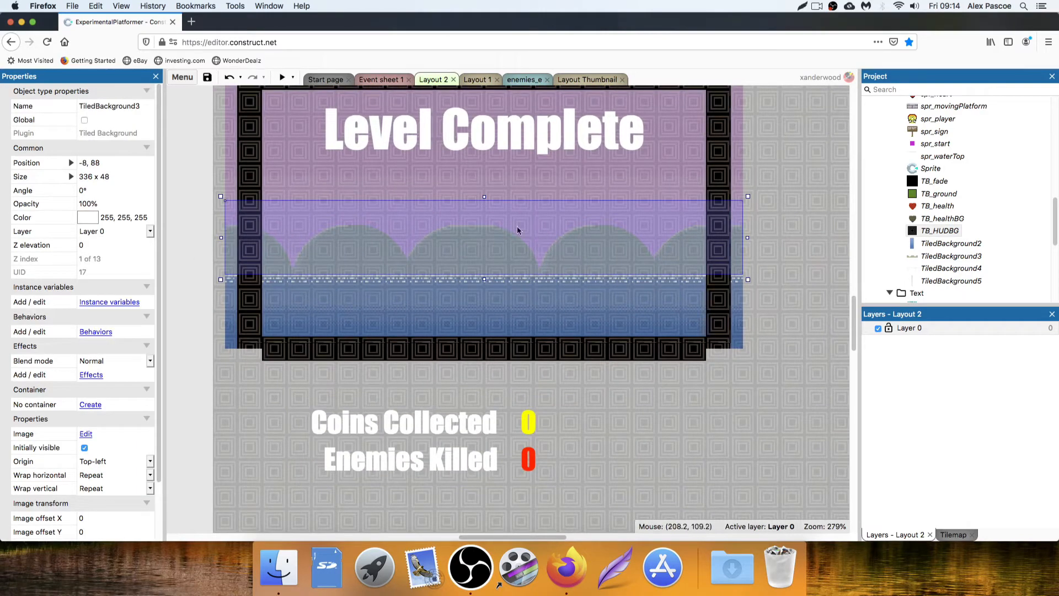
pyautogui.moveTo(485, 199)
pyautogui.mouseDown()
pyautogui.moveTo(486, 216)
pyautogui.moveTo(491, 168)
pyautogui.moveTo(494, 194)
pyautogui.mouseUp()
pyautogui.moveTo(523, 267); pyautogui.dragTo(523, 274)
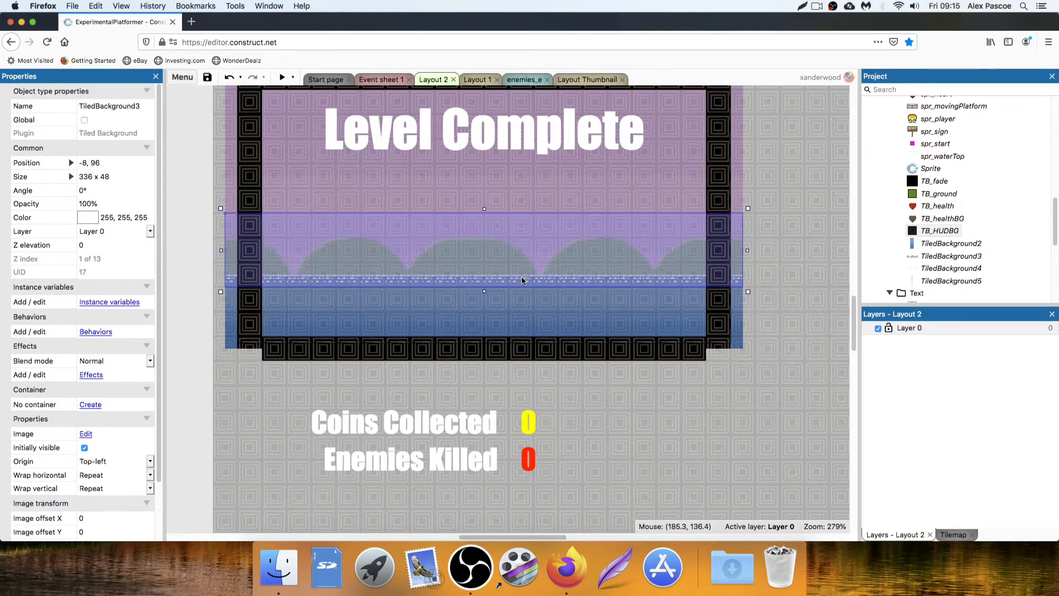
pyautogui.click(805, 157)
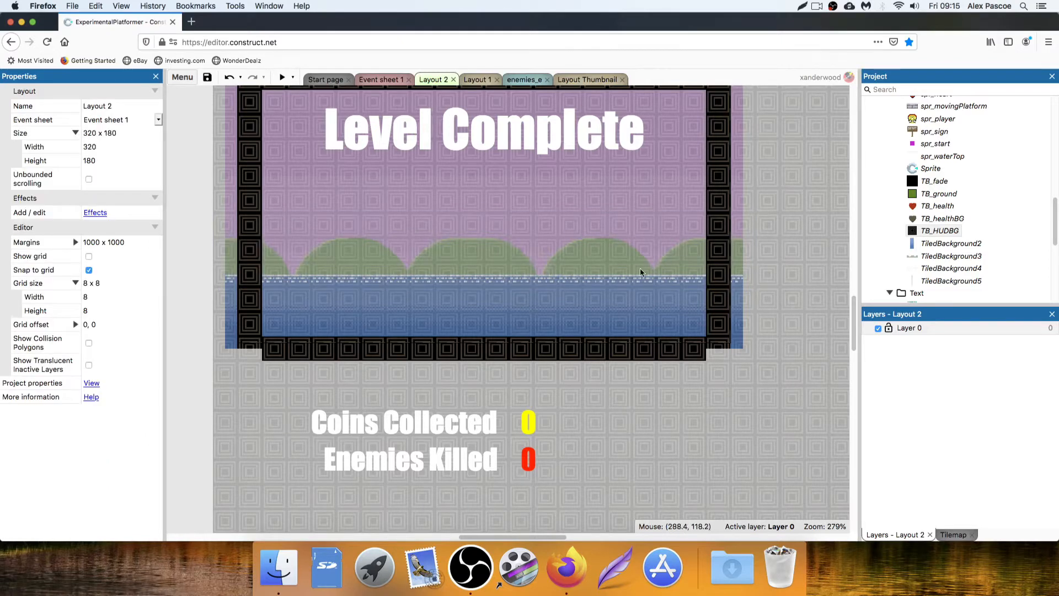
# Place a spr_sign on the hills at position 256, 112 and set its initial frame to 1
pyautogui.scroll(1, 932, 149)
pyautogui.click(931, 143)
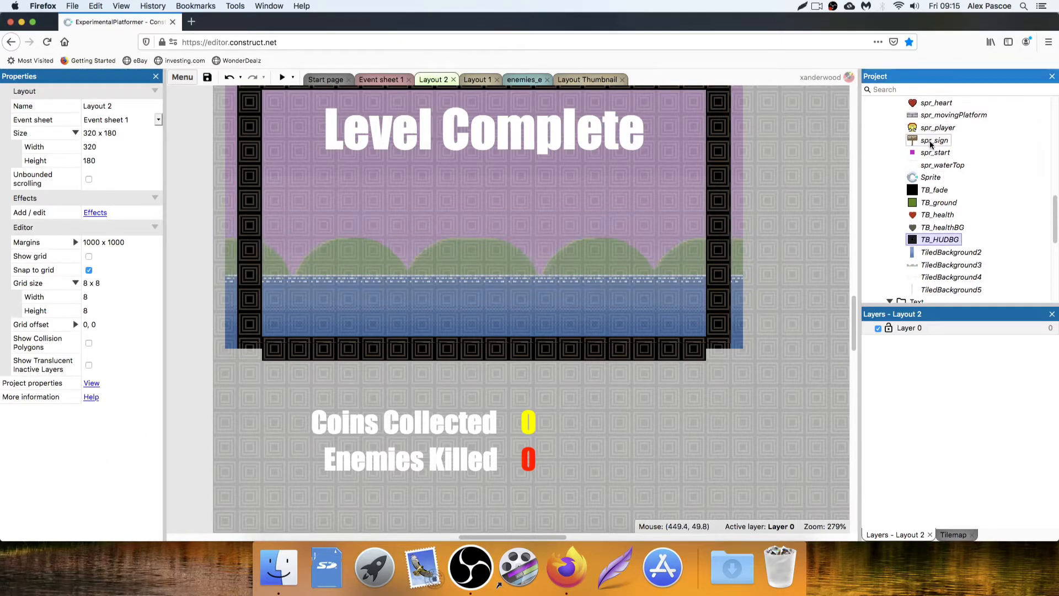
pyautogui.moveTo(926, 144); pyautogui.dragTo(637, 227)
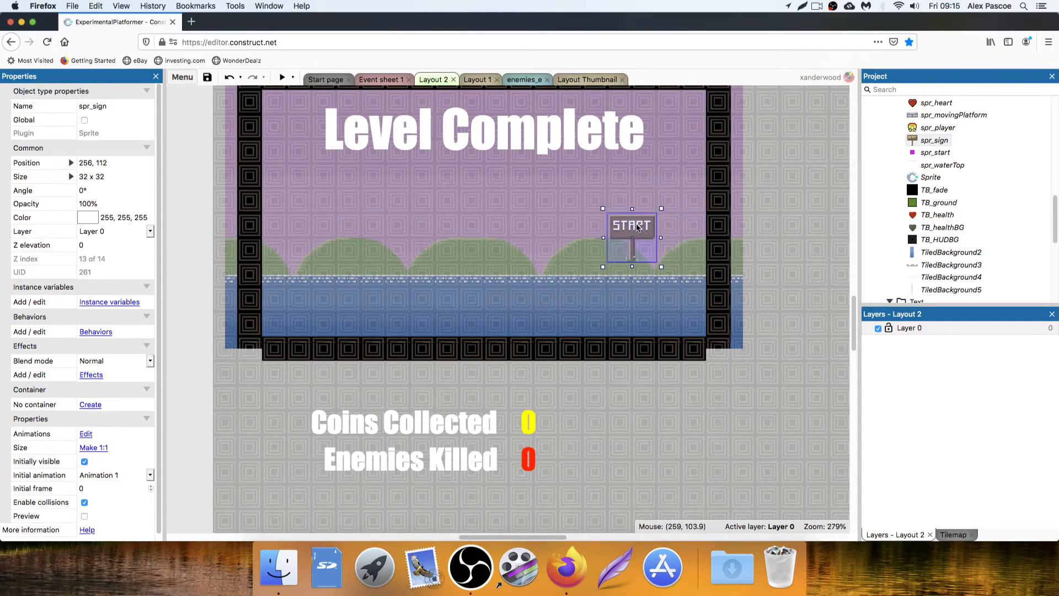
pyautogui.click(92, 493)
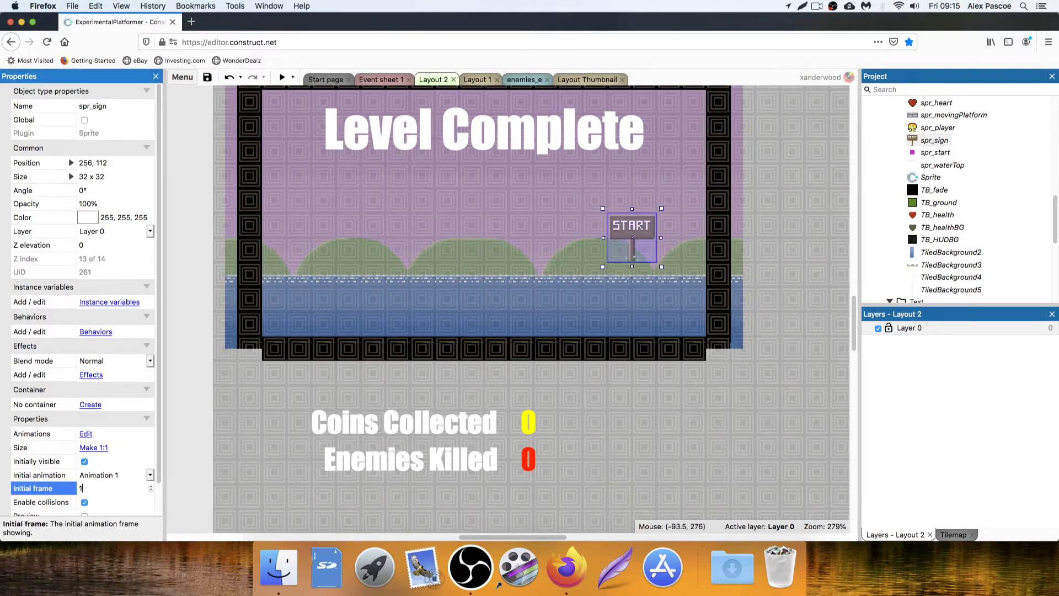
pyautogui.write('1')
pyautogui.press('Tab')
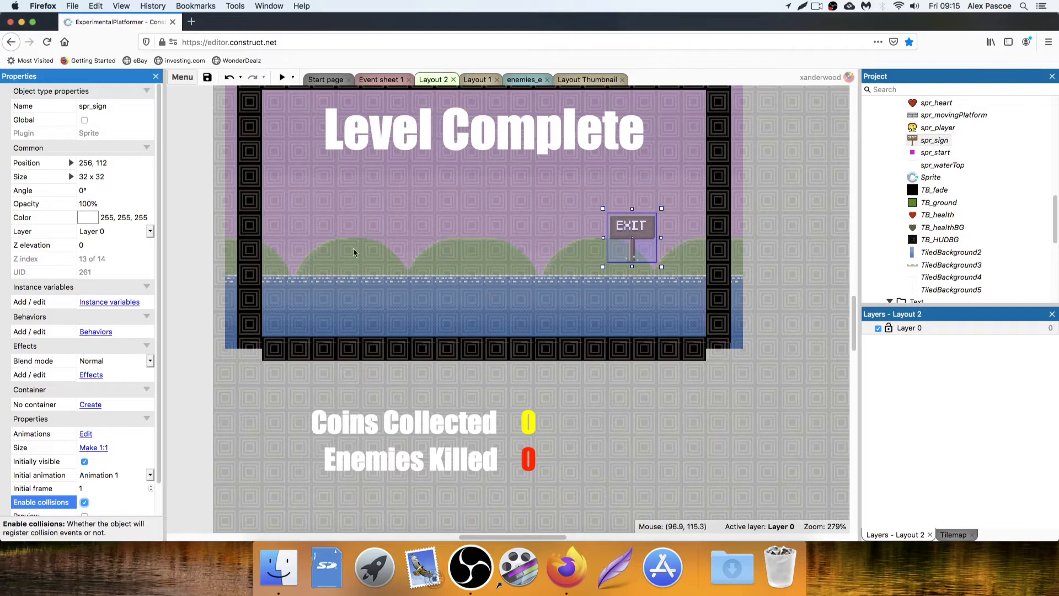
pyautogui.click(197, 287)
pyautogui.scroll(2, 617, 172)
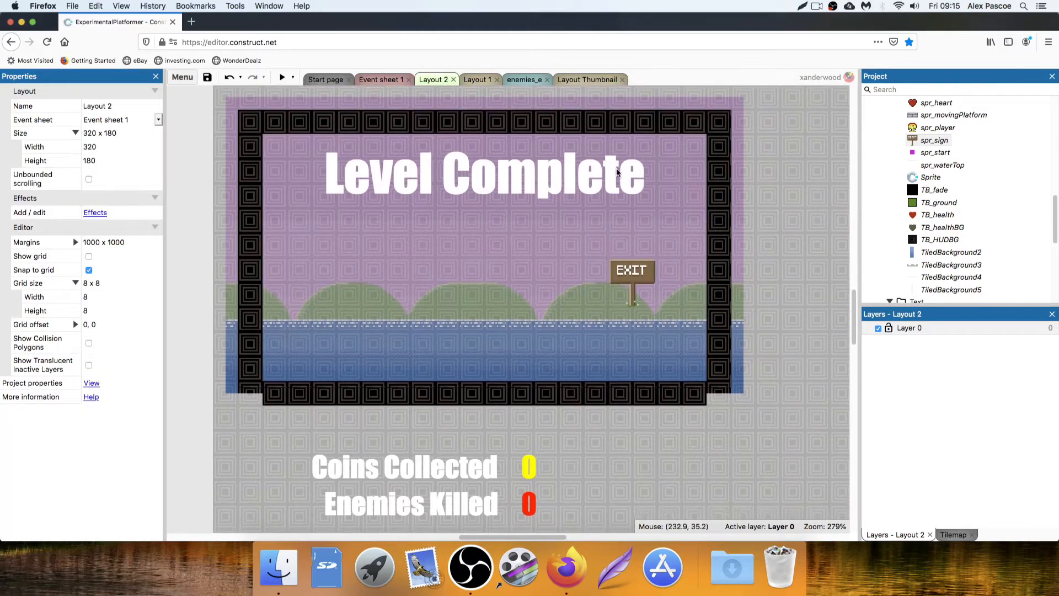
# Unlock all locked objects in the layout and test selecting the large TB_HUDBG background
pyautogui.click(632, 276)
pyautogui.click(772, 279)
pyautogui.rightClick(791, 289)
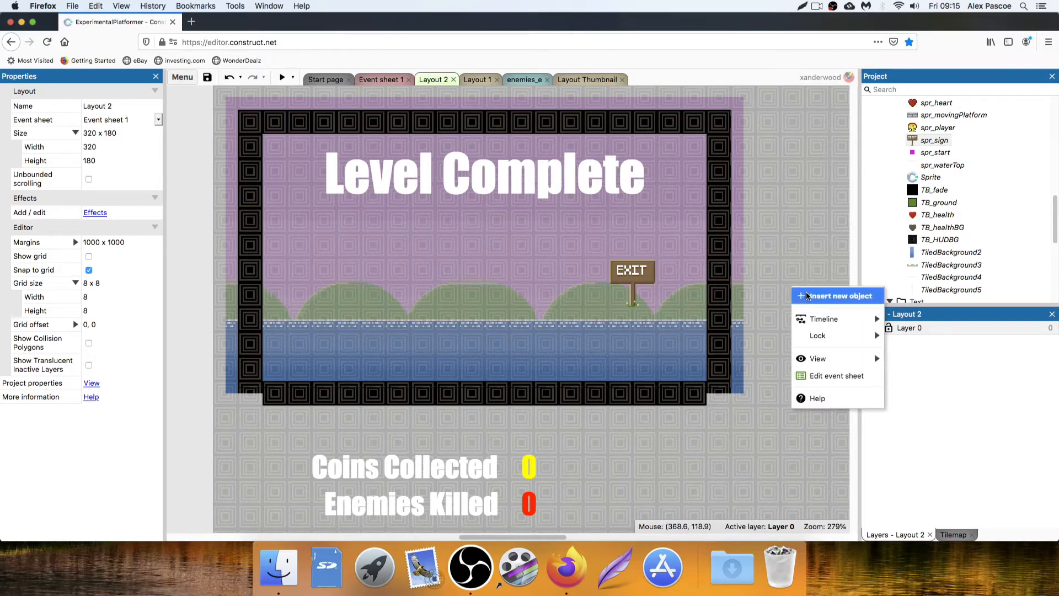
pyautogui.moveTo(826, 358)
pyautogui.moveTo(822, 335)
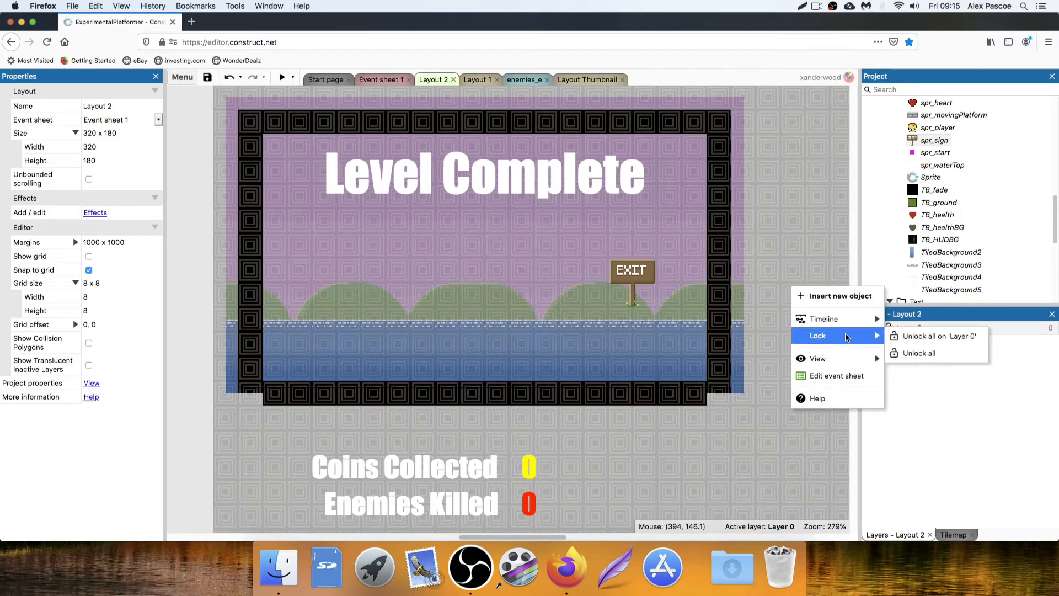
pyautogui.click(918, 354)
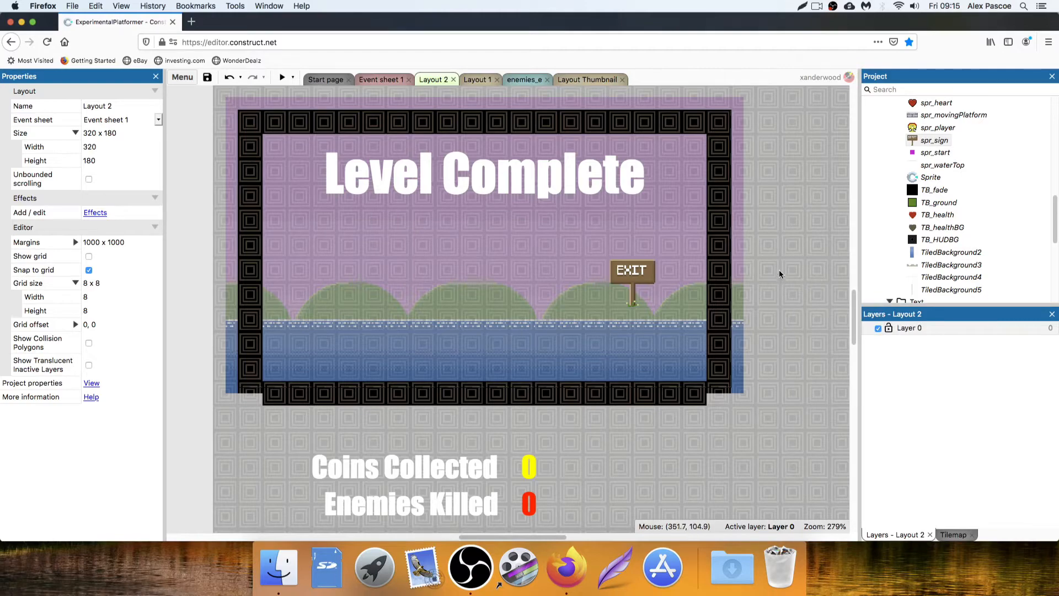
pyautogui.click(755, 283)
pyautogui.rightClick(786, 279)
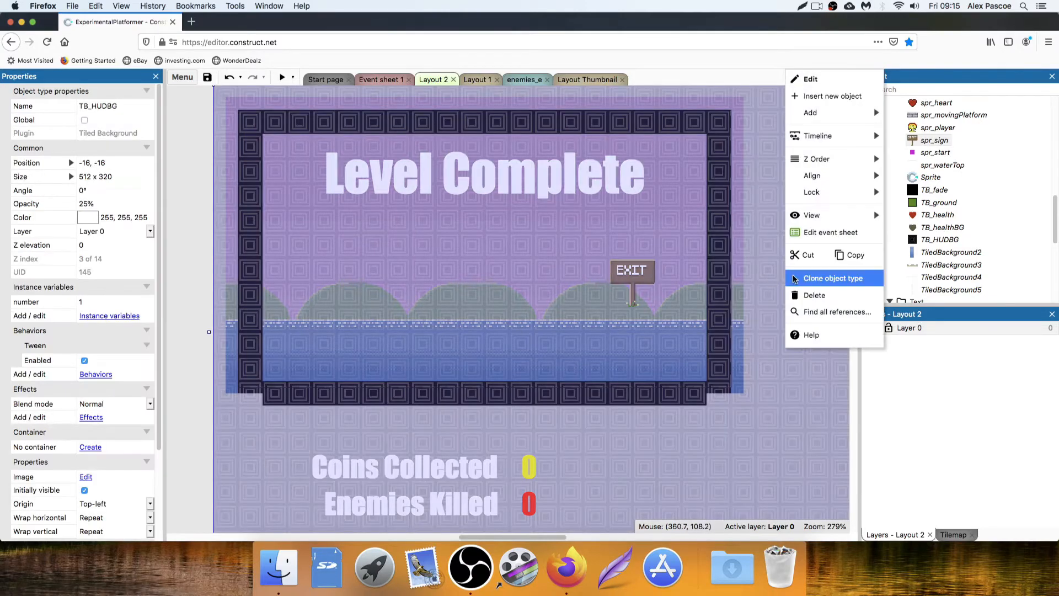
pyautogui.click(738, 77)
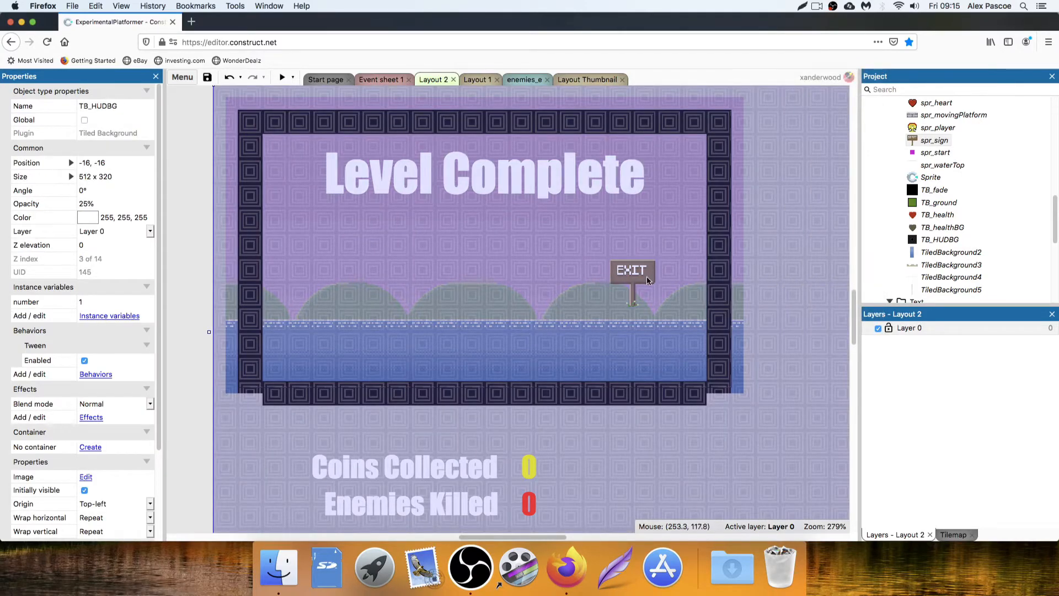
# Add a new layer above Layer 0 and make Layer 0 the active layer
pyautogui.rightClick(910, 330)
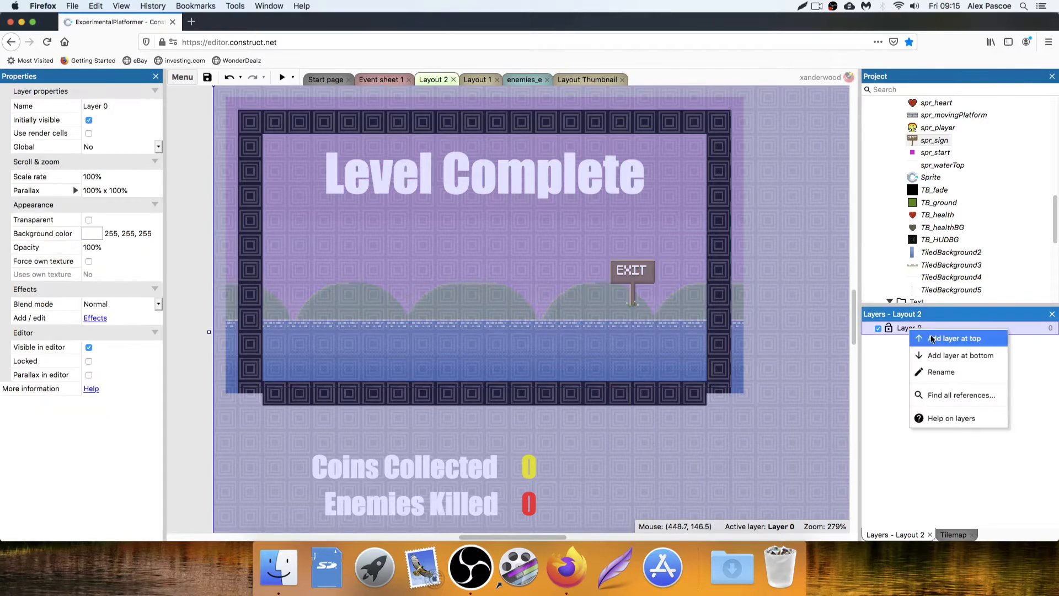
pyautogui.click(931, 336)
pyautogui.press('Return')
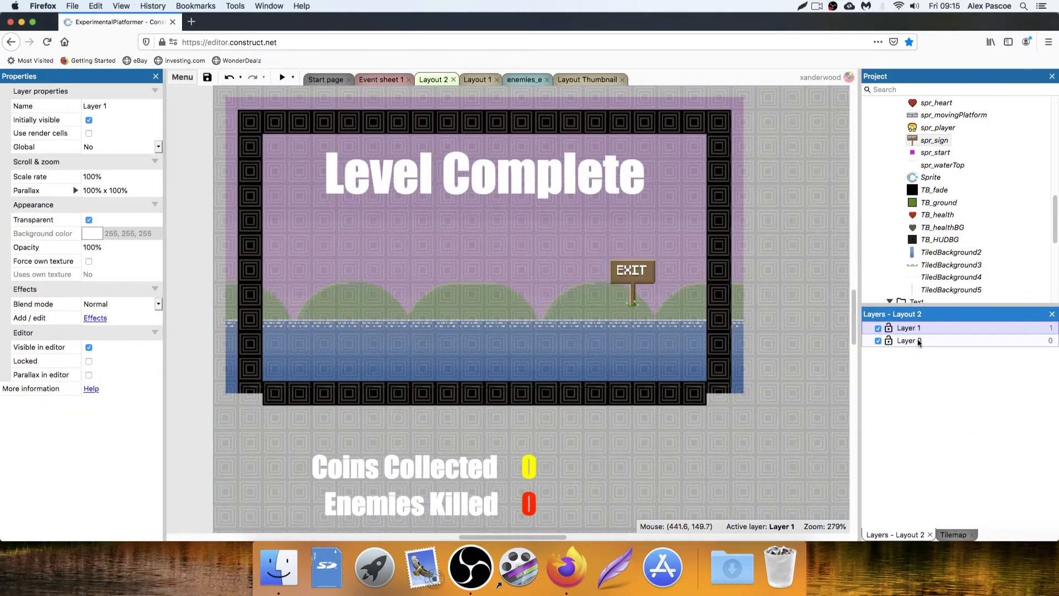
pyautogui.rightClick(905, 342)
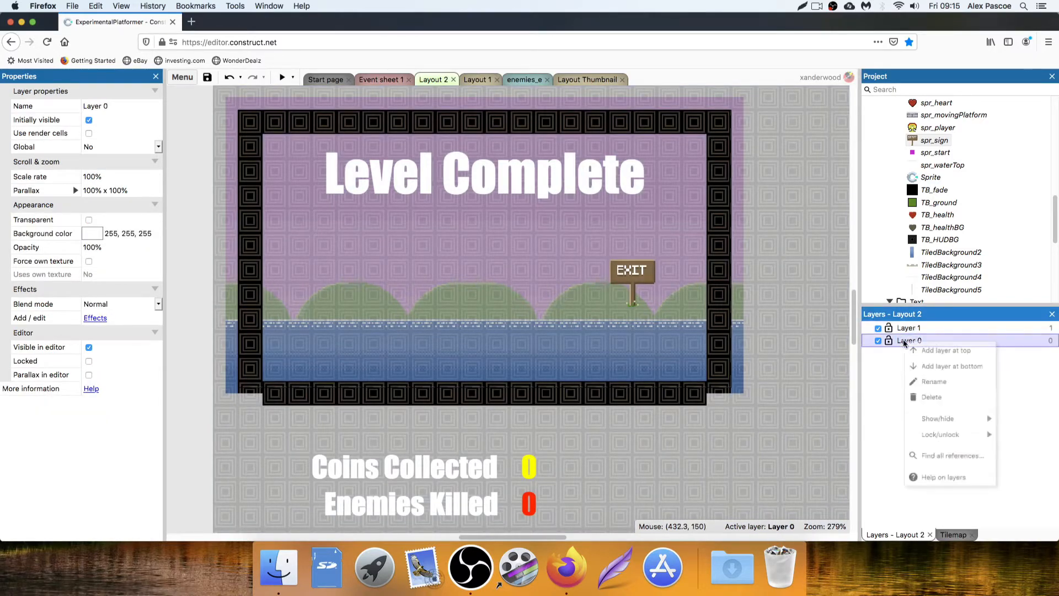
pyautogui.press('Escape')
pyautogui.click(909, 329)
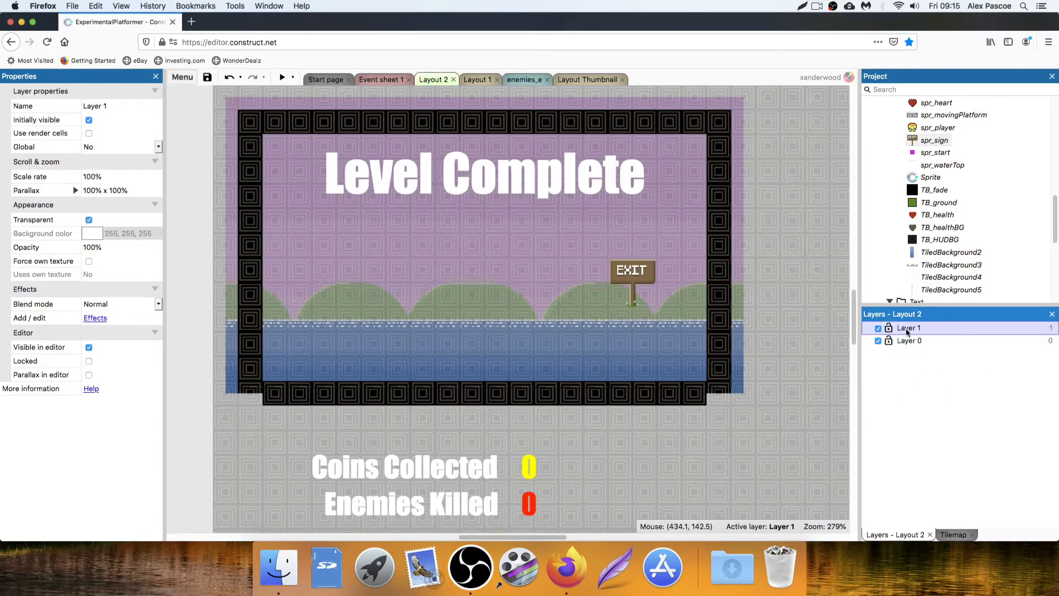
pyautogui.click(907, 341)
# Move the large TB_HUDBG background and all four frame strips together to Layer 1
pyautogui.click(805, 326)
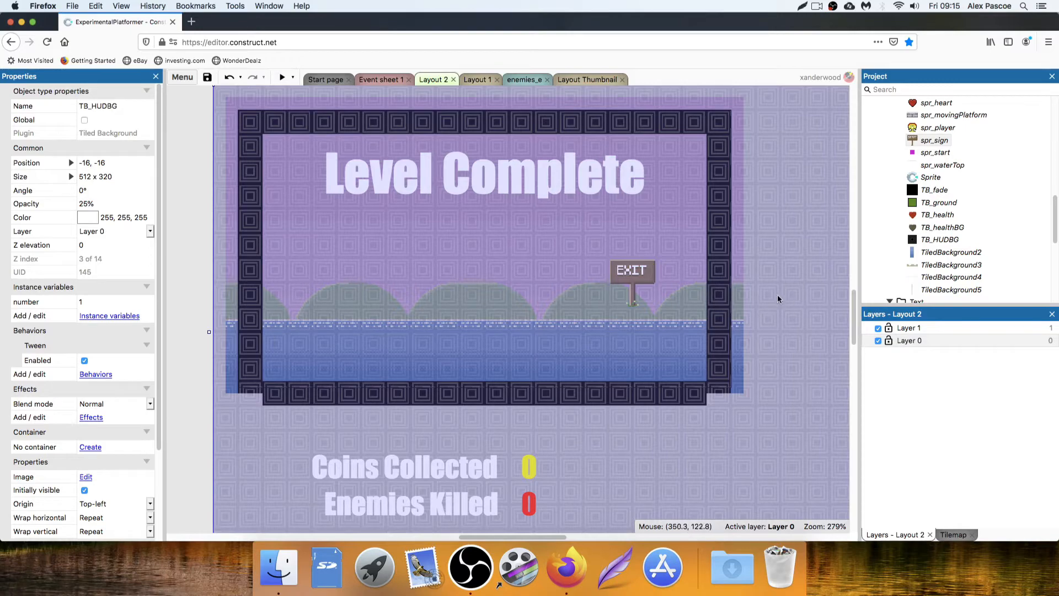
pyautogui.click(720, 266)
pyautogui.click(797, 239)
pyautogui.keyDown('shift'); pyautogui.click(255, 201); pyautogui.keyUp('shift')
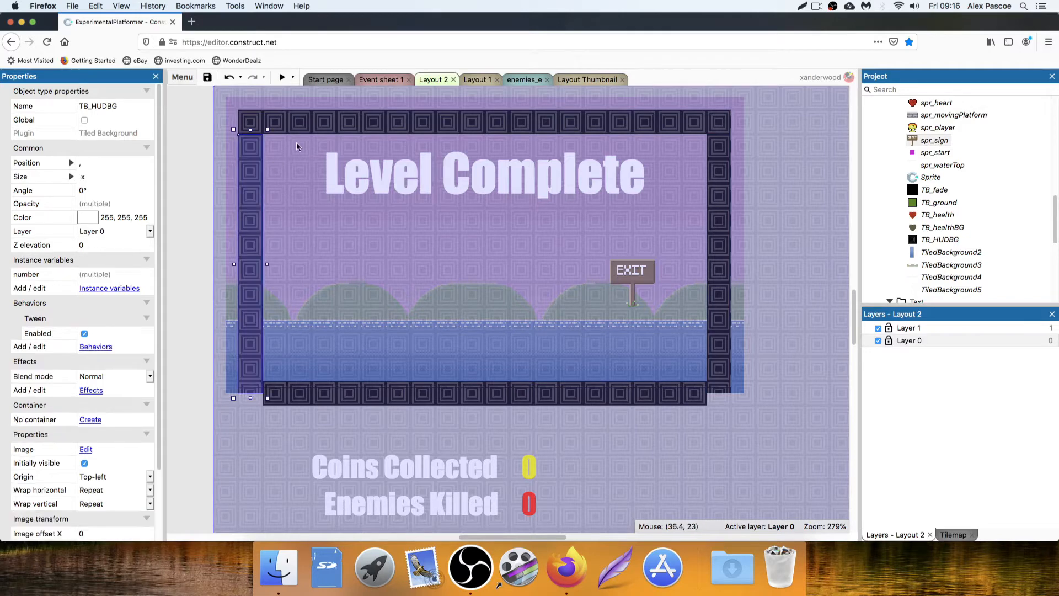
pyautogui.keyDown('shift'); pyautogui.click(311, 126); pyautogui.keyUp('shift')
pyautogui.keyDown('shift'); pyautogui.click(712, 206); pyautogui.keyUp('shift')
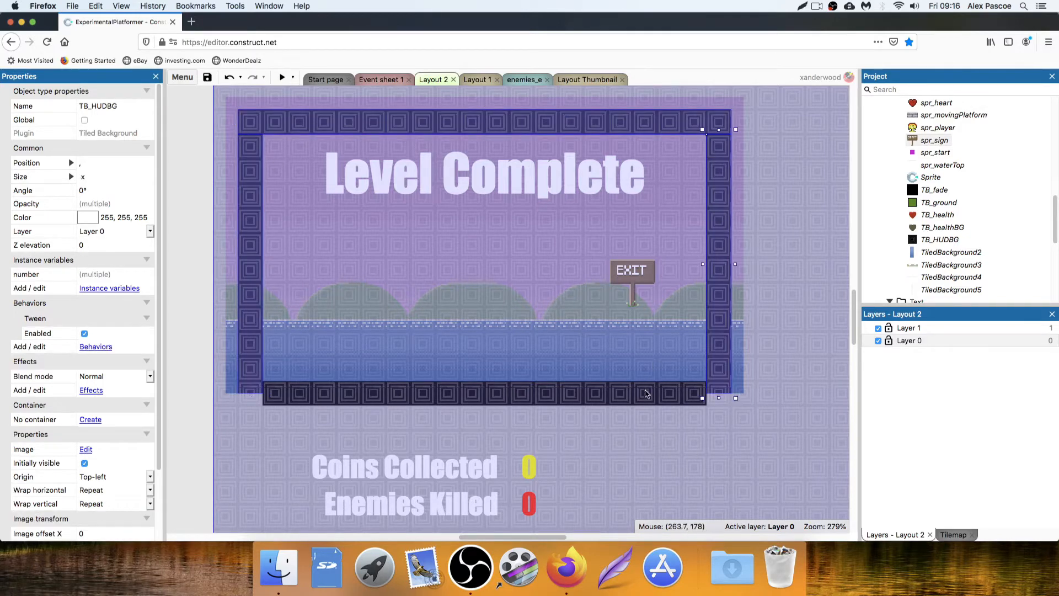
pyautogui.keyDown('shift'); pyautogui.click(649, 396); pyautogui.keyUp('shift')
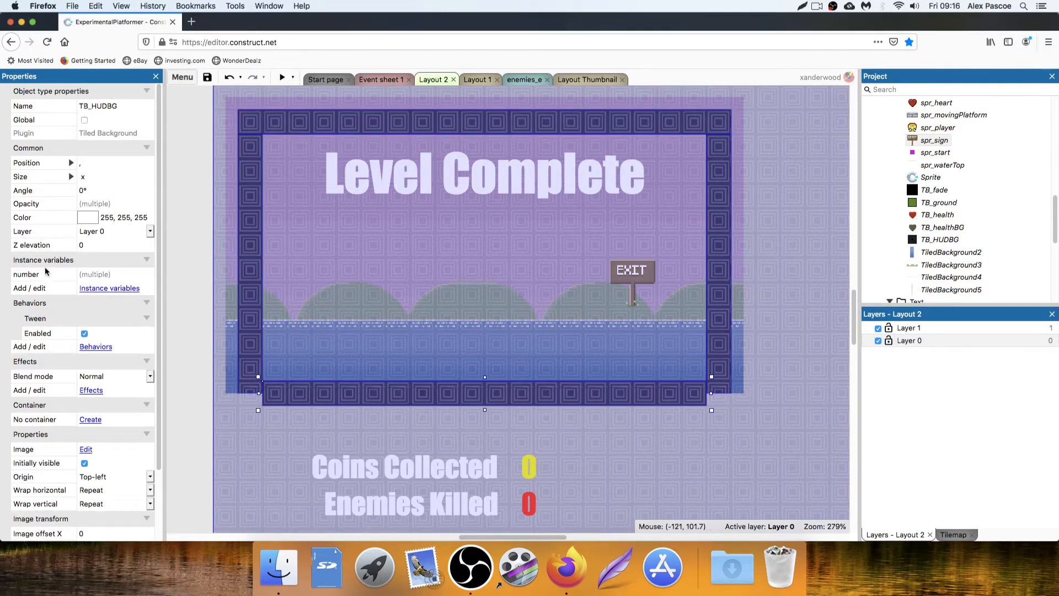
pyautogui.click(107, 231)
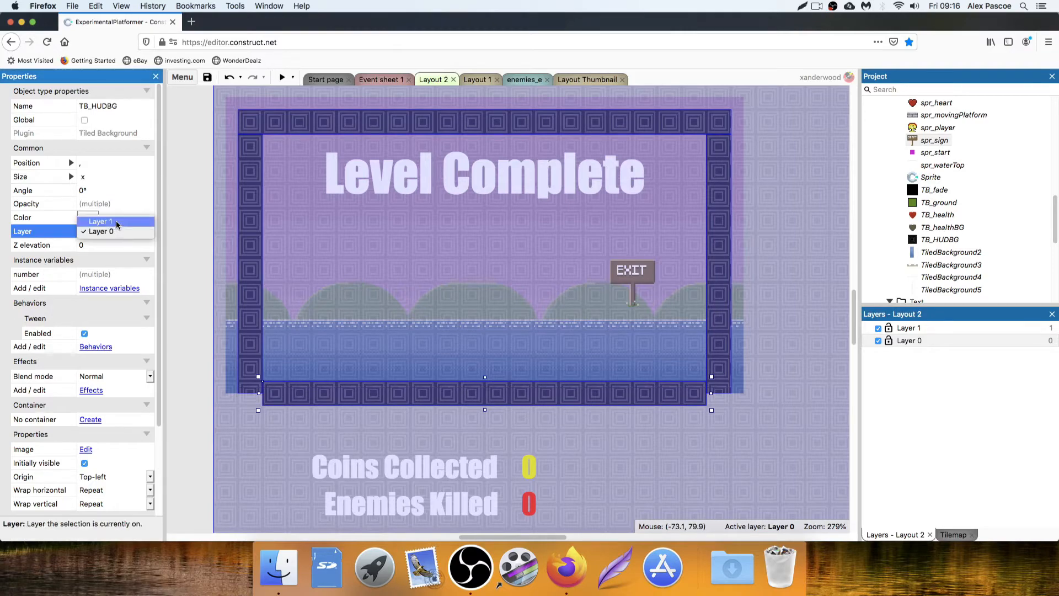
pyautogui.click(117, 223)
pyautogui.click(220, 226)
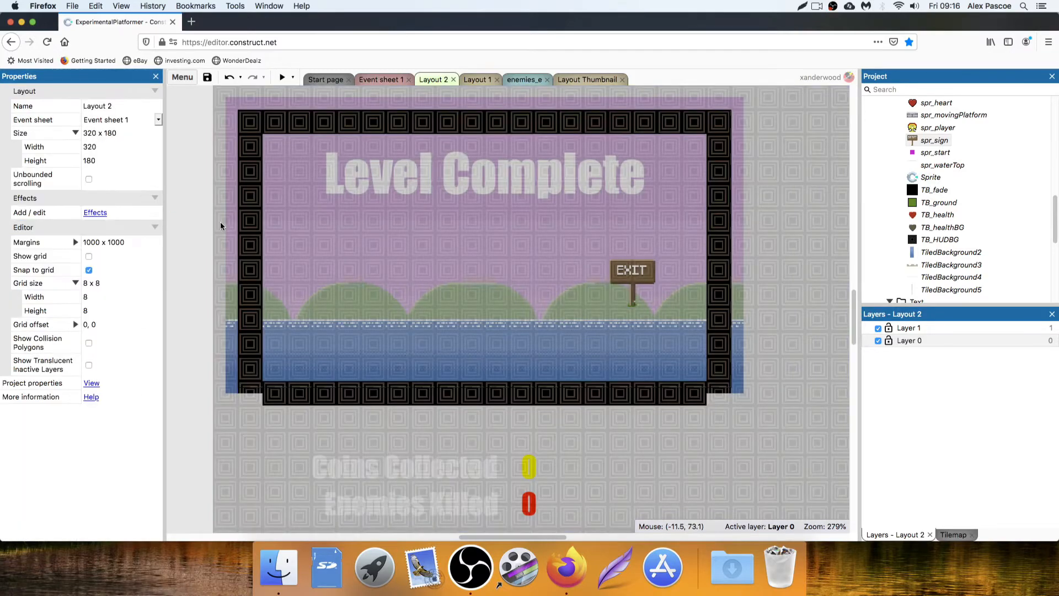
# Hide and lock Layer 1, and make Layer 0 active to test selecting the exit sign
pyautogui.click(878, 328)
pyautogui.click(878, 329)
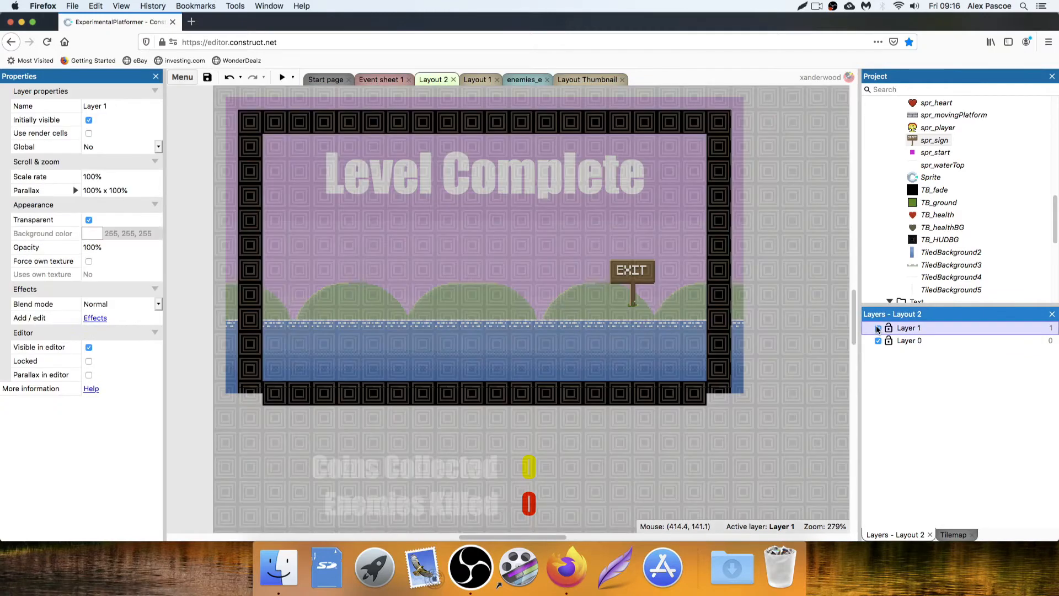
pyautogui.click(878, 328)
pyautogui.click(889, 328)
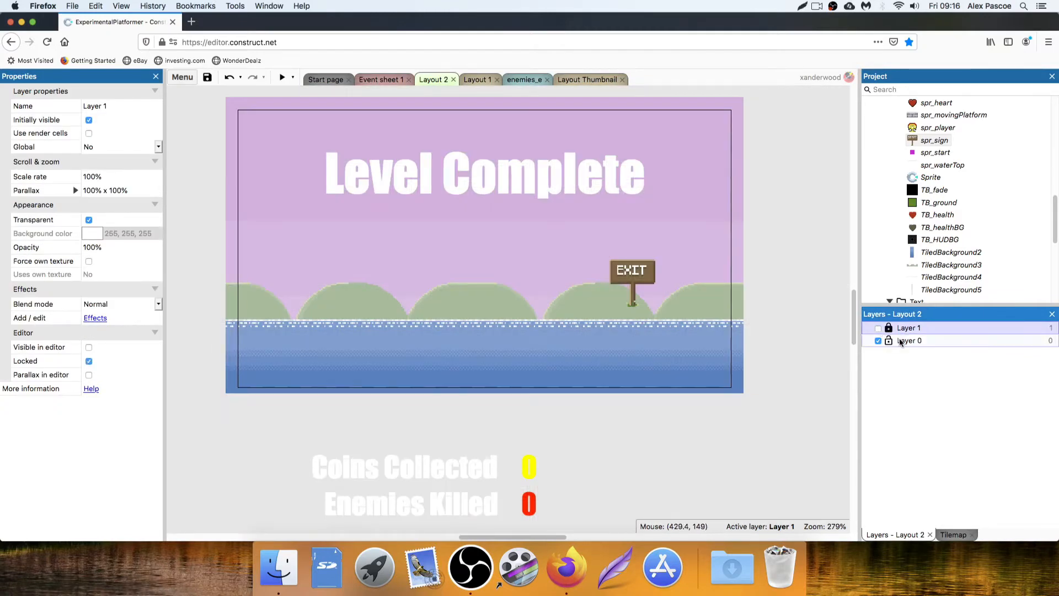
pyautogui.click(901, 341)
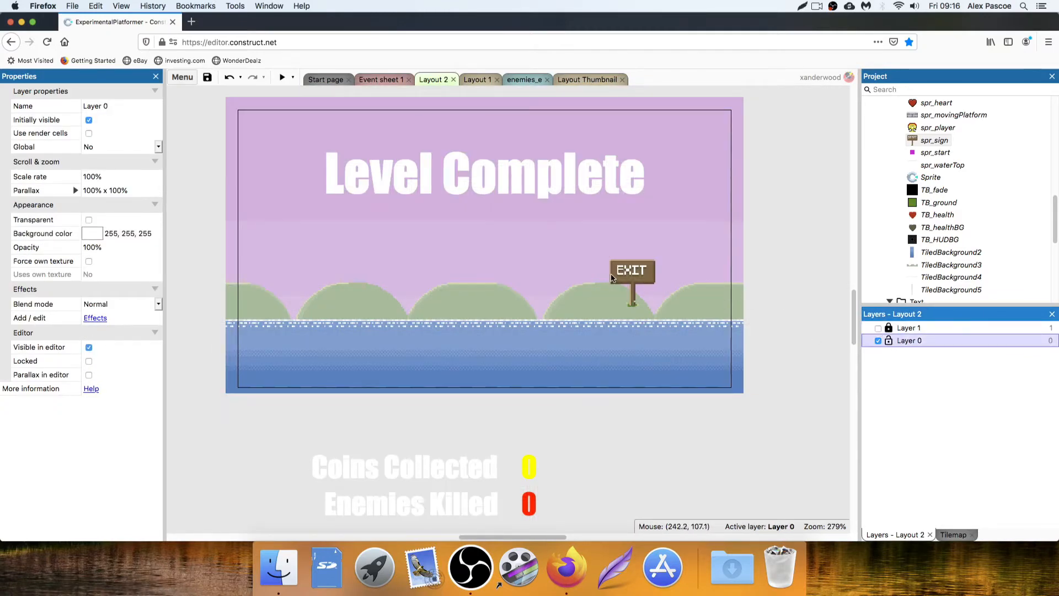
pyautogui.click(633, 275)
pyautogui.click(784, 312)
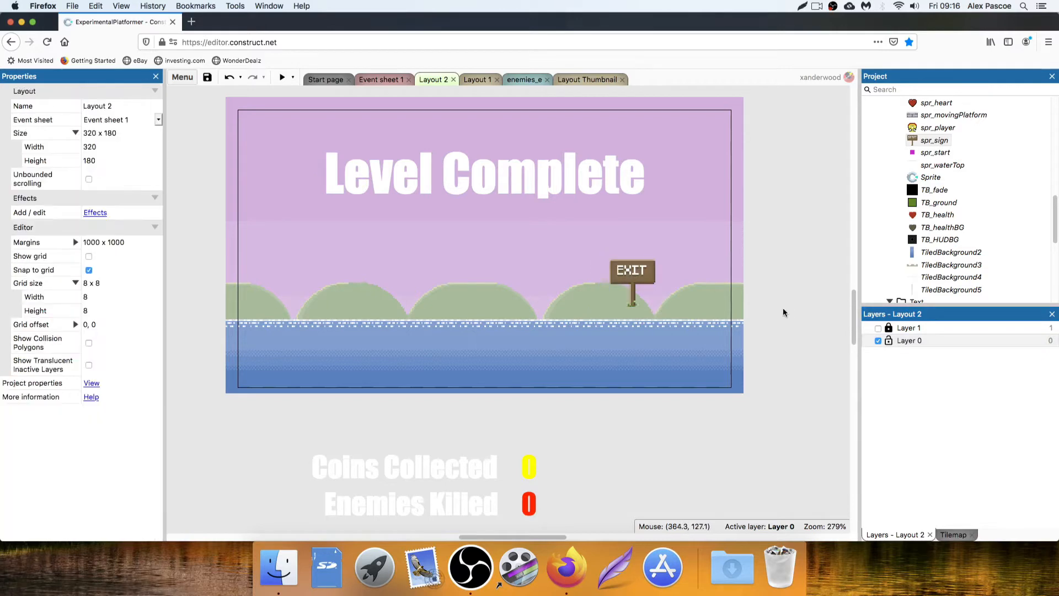
# Toggle Layer 1's visibility to compare the layout with and without the frame and background
pyautogui.click(878, 329)
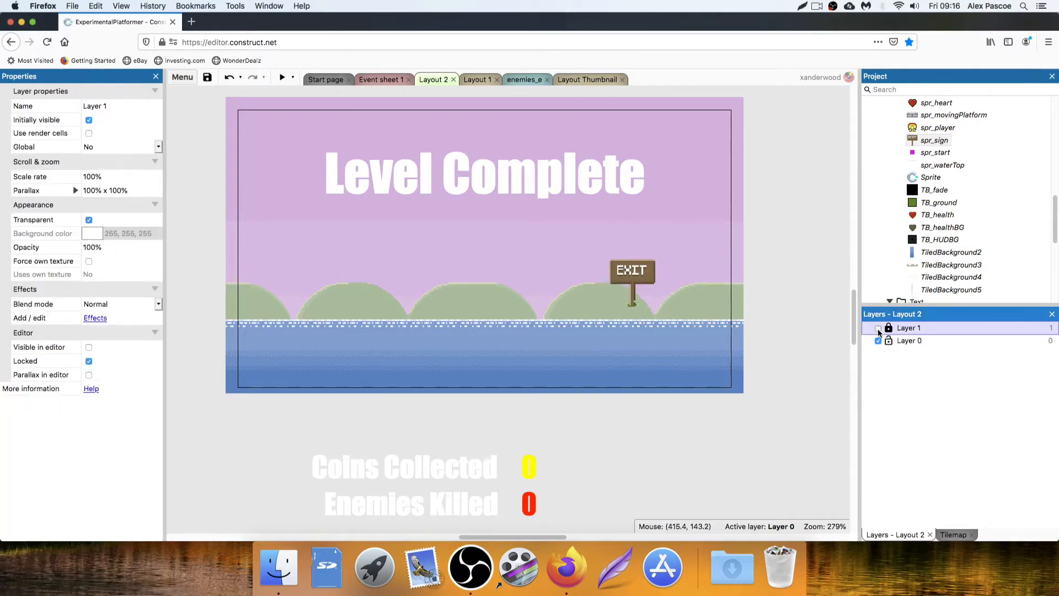
pyautogui.click(878, 329)
pyautogui.click(878, 328)
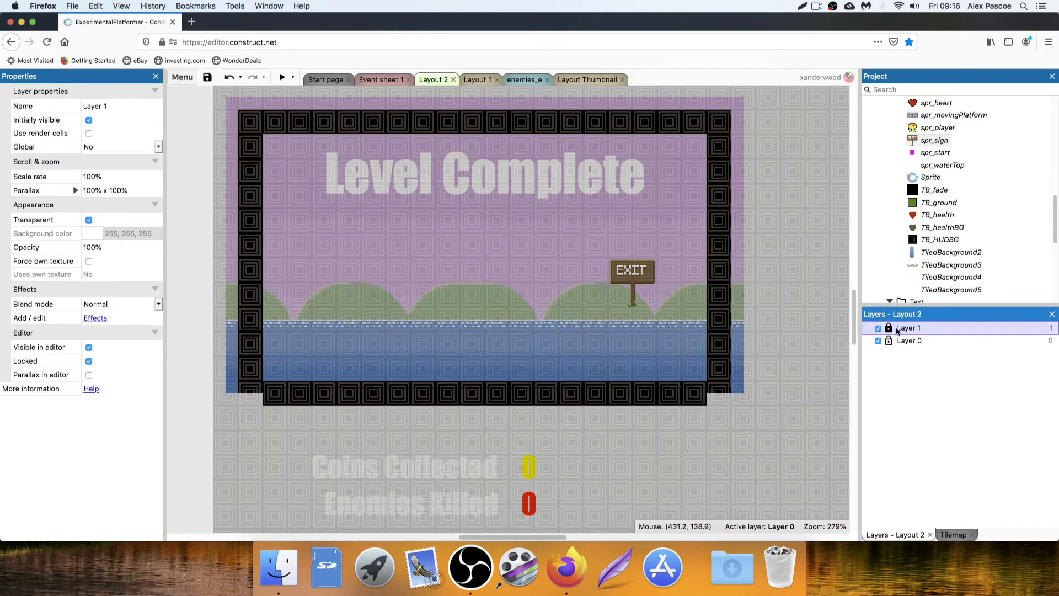
pyautogui.click(878, 327)
# Add another layer at the top of the stack and make it the active layer
pyautogui.rightClick(907, 341)
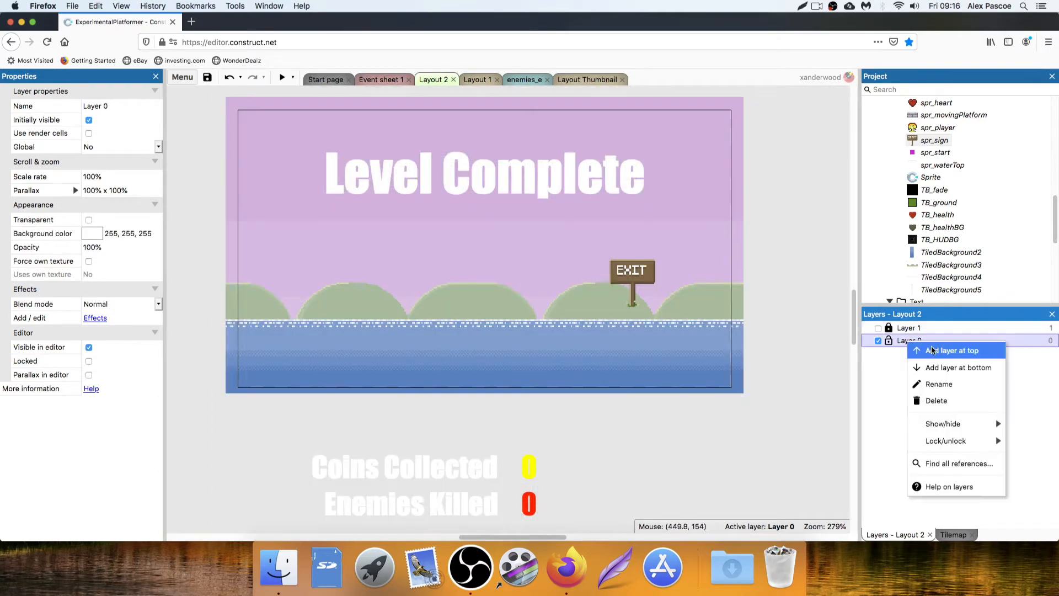
pyautogui.click(931, 349)
pyautogui.doubleClick(792, 325)
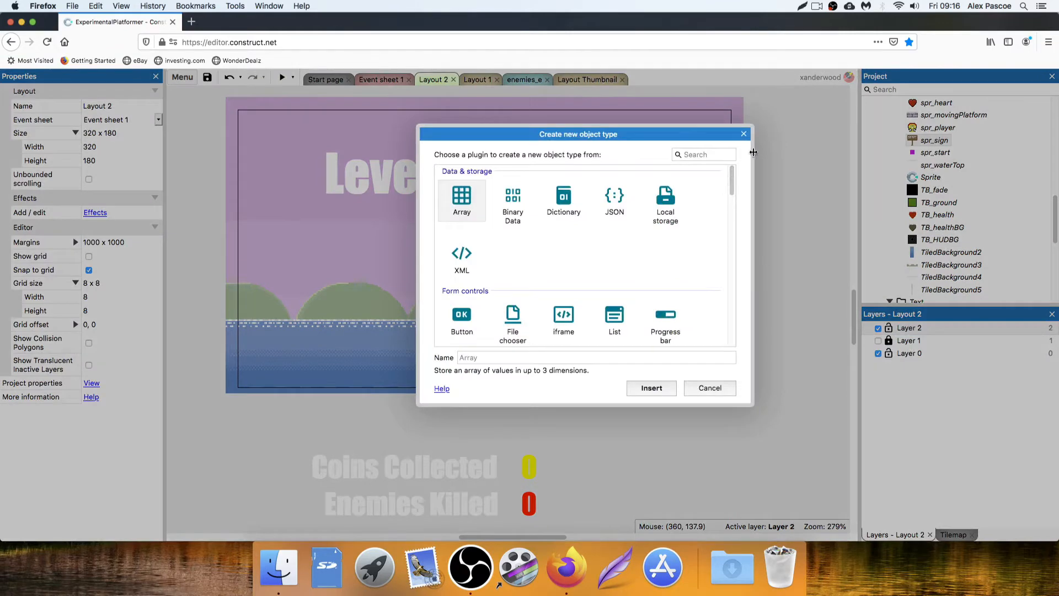
pyautogui.press('Escape')
pyautogui.click(910, 328)
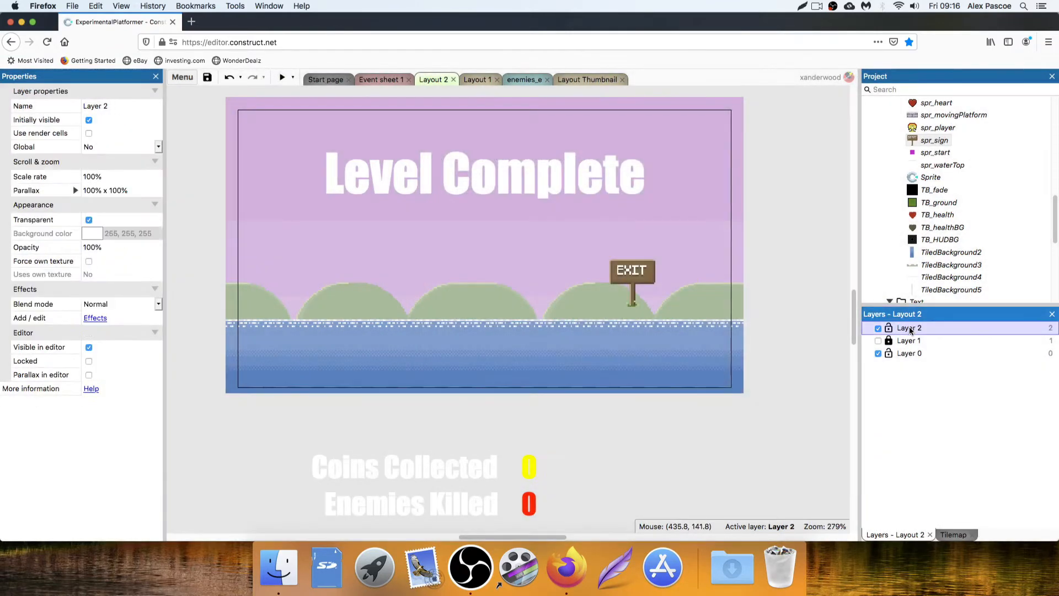
pyautogui.click(826, 315)
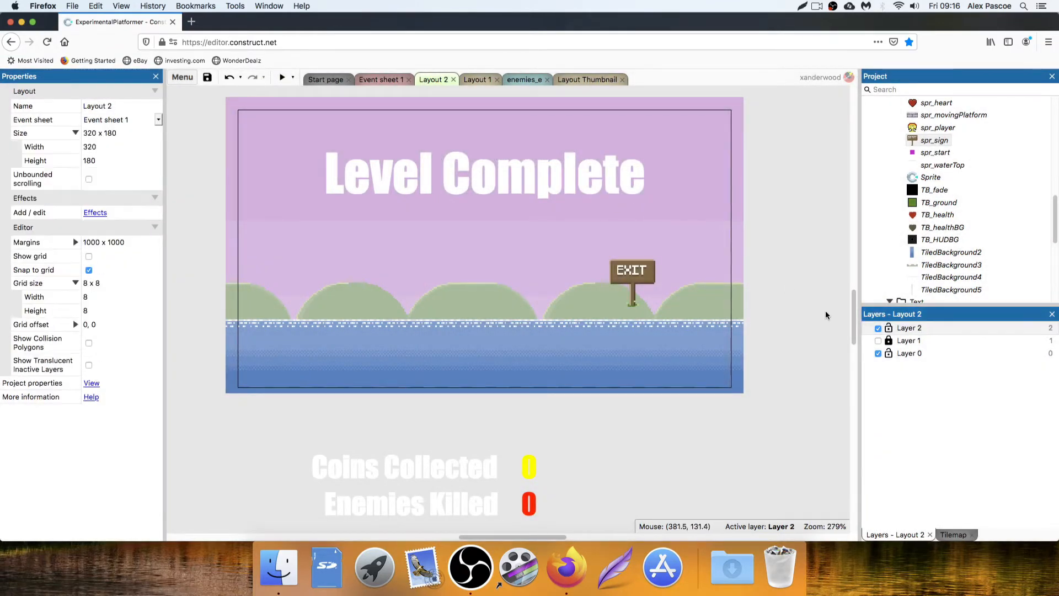
# Move the Level Complete title, the Coins Collected and Enemies Killed labels and both counters to Layer 2
pyautogui.click(588, 178)
pyautogui.scroll(-3, 464, 252)
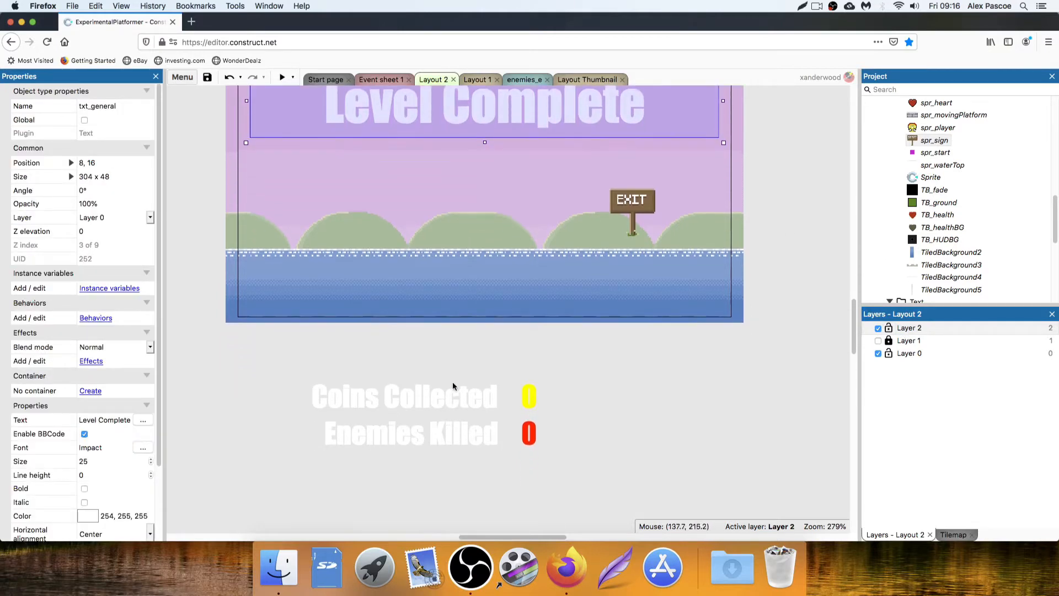
pyautogui.keyDown('shift'); pyautogui.click(455, 399); pyautogui.keyUp('shift')
pyautogui.keyDown('shift'); pyautogui.click(463, 433); pyautogui.keyUp('shift')
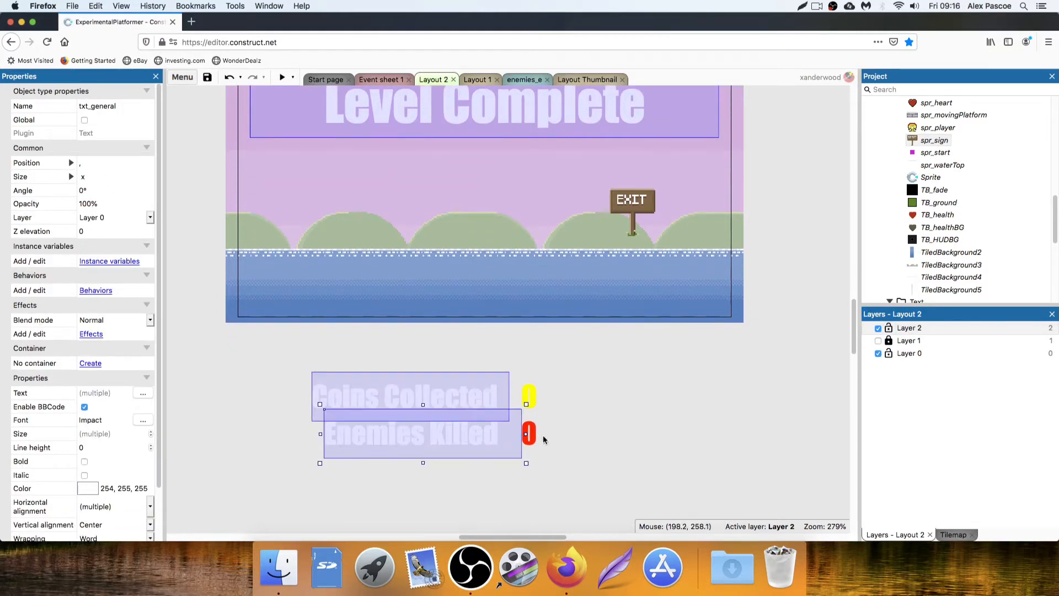
pyautogui.click(543, 441)
pyautogui.keyDown('shift'); pyautogui.click(543, 389); pyautogui.keyUp('shift')
pyautogui.click(120, 191)
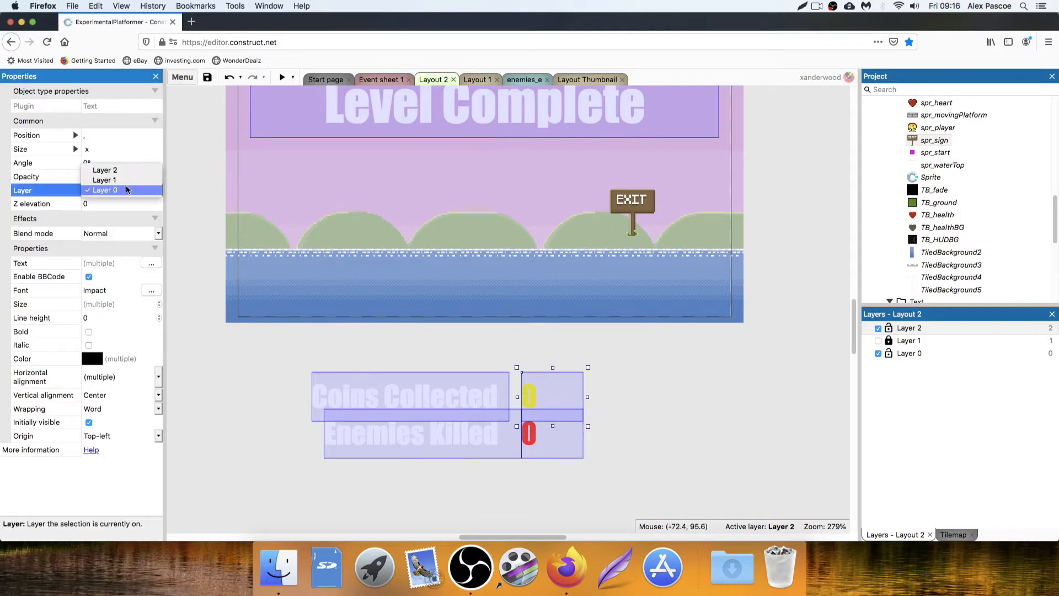
pyautogui.click(118, 170)
pyautogui.click(719, 396)
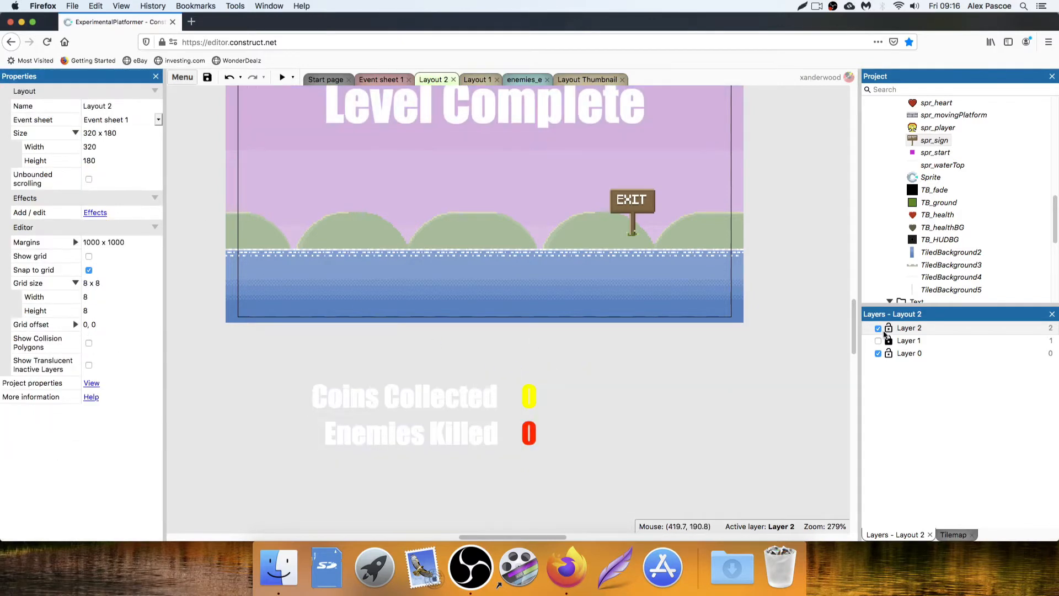
# Toggle Layer 2's visibility to check which texts it contains
pyautogui.click(878, 328)
pyautogui.click(878, 328)
pyautogui.scroll(1, 826, 333)
pyautogui.scroll(1, 827, 332)
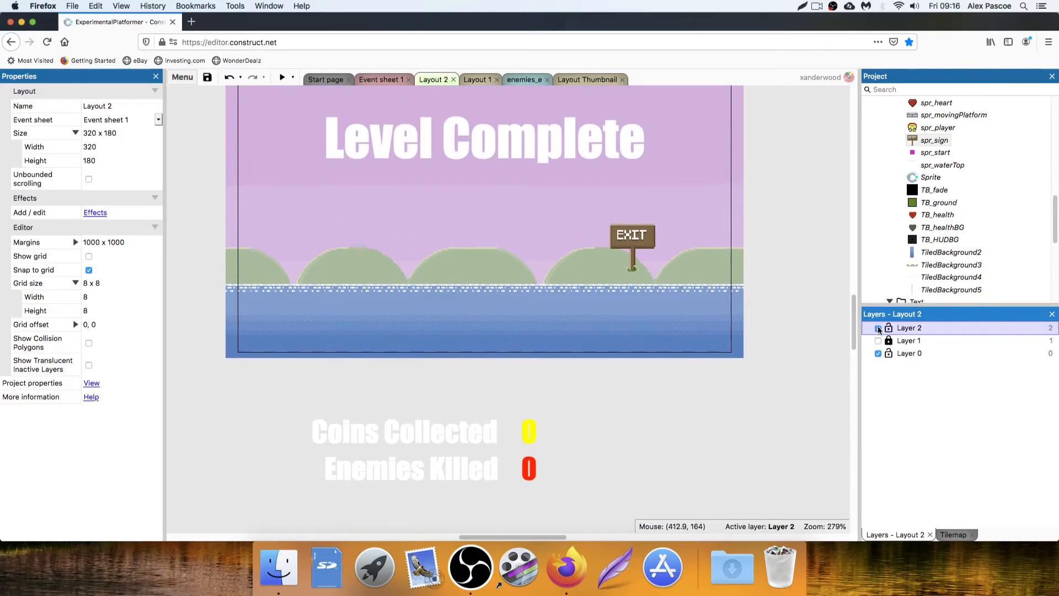
# Add the spr_player sprite to the layout at 304, 72 and undo the displacement of the sky background
pyautogui.scroll(2, 725, 282)
pyautogui.click(632, 273)
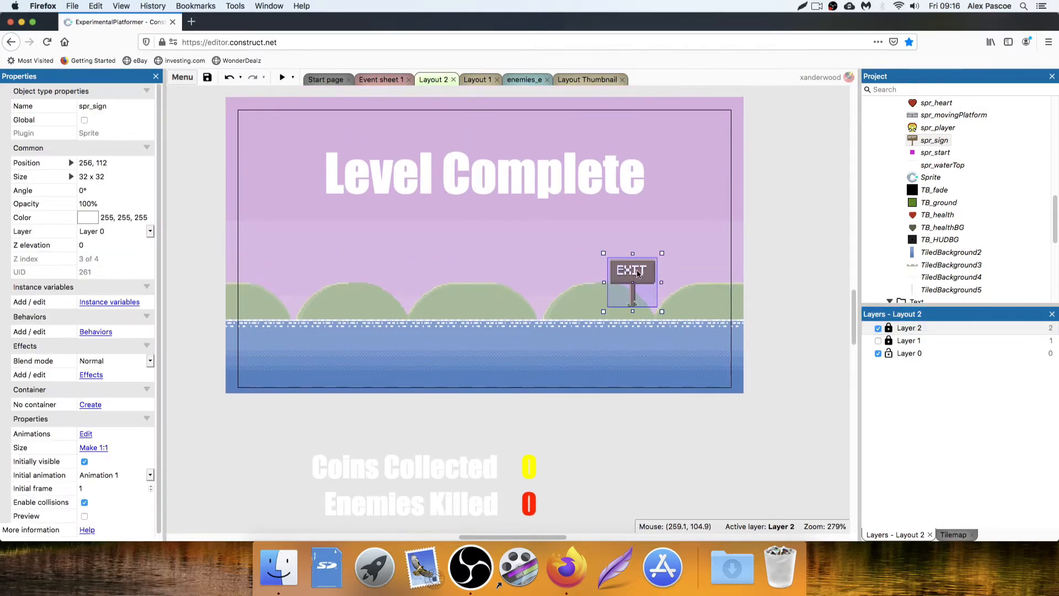
pyautogui.moveTo(631, 274); pyautogui.dragTo(635, 274)
pyautogui.scroll(3, 948, 209)
pyautogui.moveTo(935, 189); pyautogui.dragTo(588, 260)
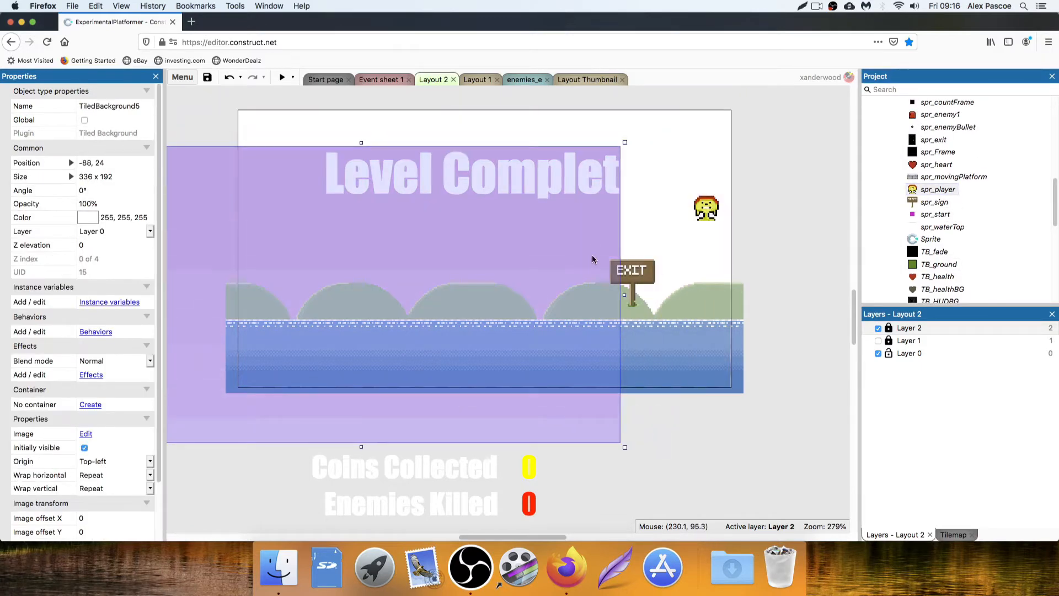
pyautogui.press('super+z')
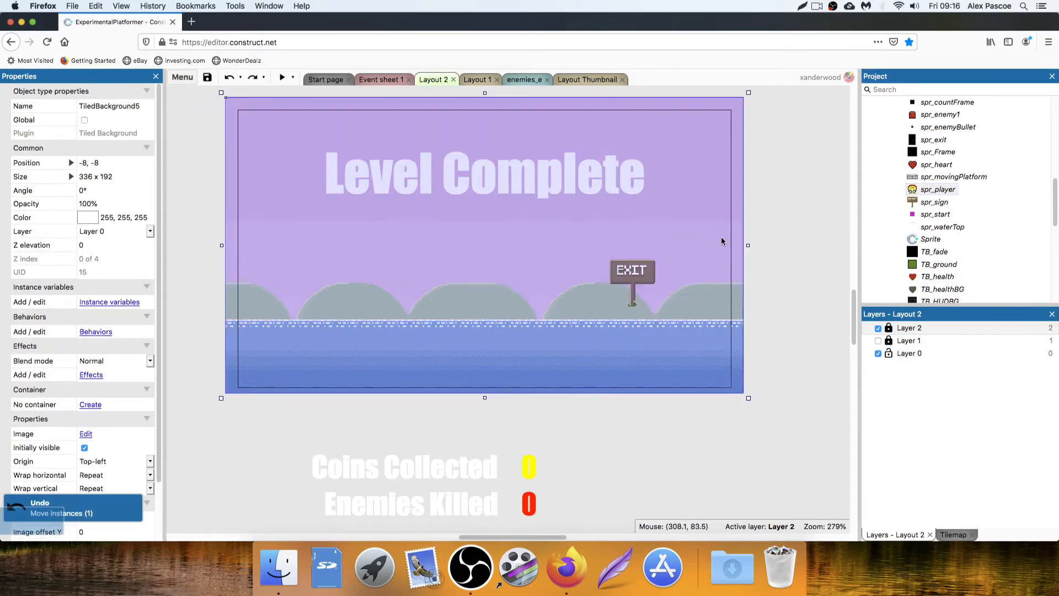
pyautogui.press('super+z')
pyautogui.press('super+shift+z')
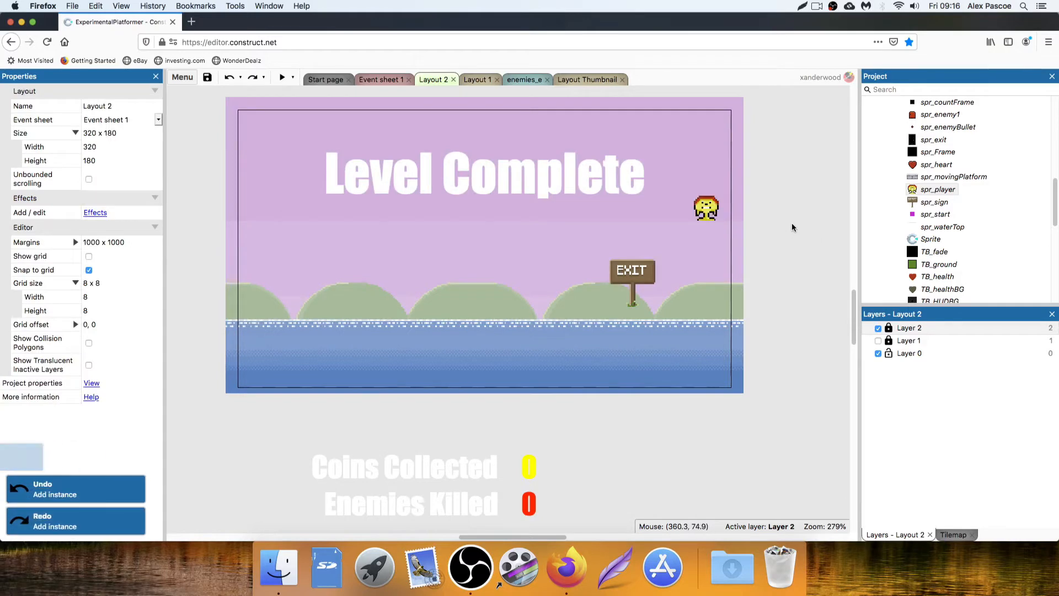
pyautogui.click(719, 208)
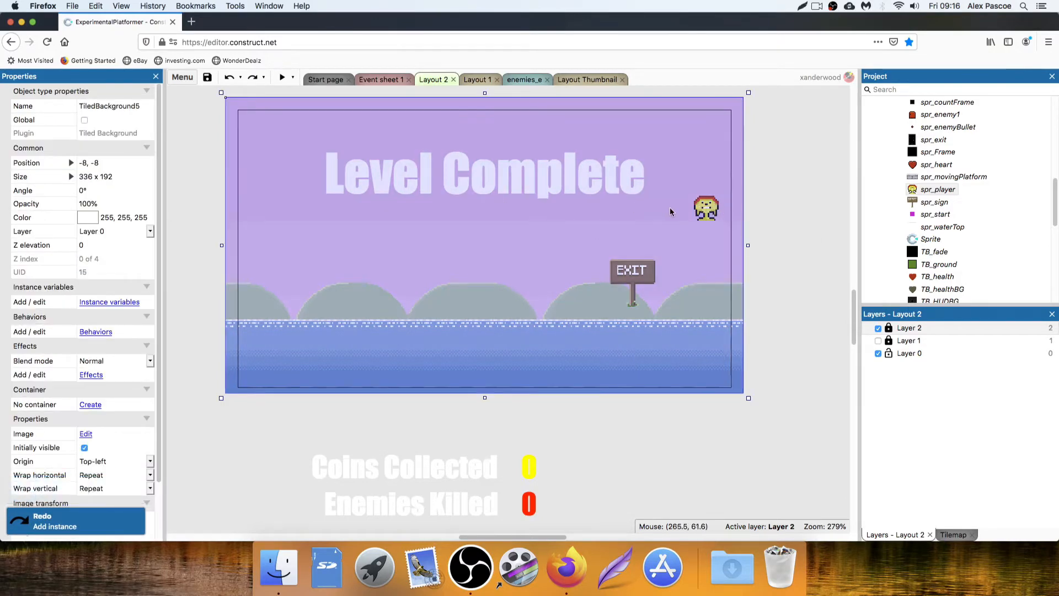
pyautogui.click(755, 222)
# Move the player sprite from Layer 2 to Layer 0, lock Layer 2 again and make Layer 0 the active layer
pyautogui.click(888, 327)
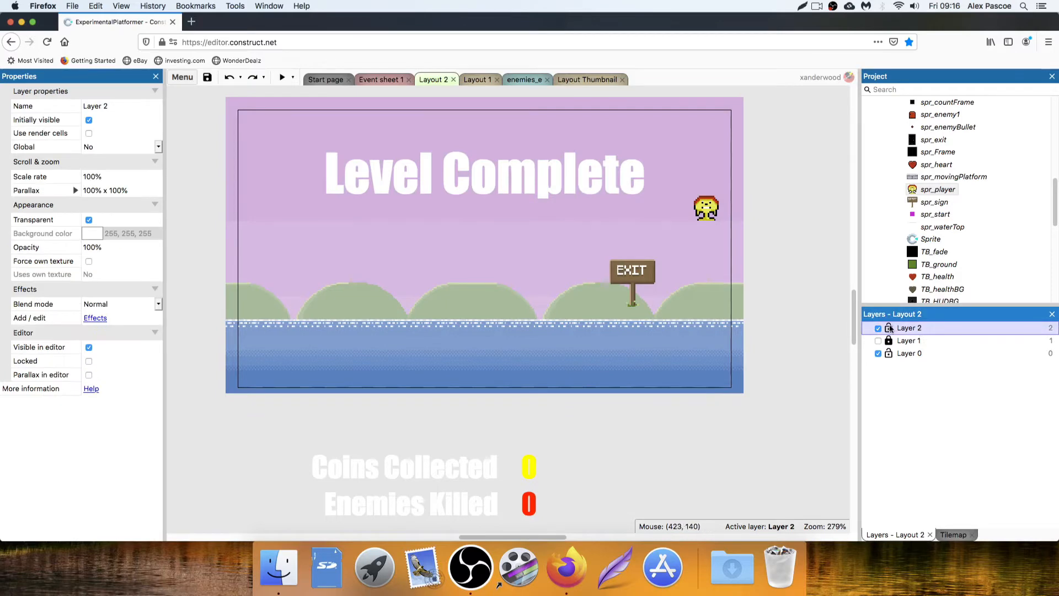
pyautogui.click(711, 214)
pyautogui.click(148, 231)
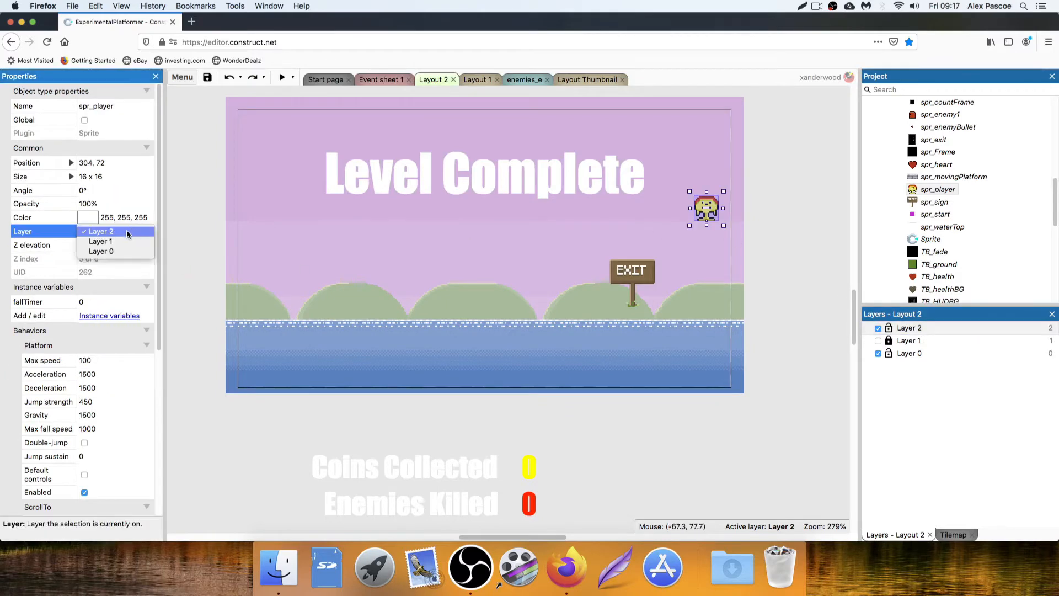
pyautogui.click(109, 251)
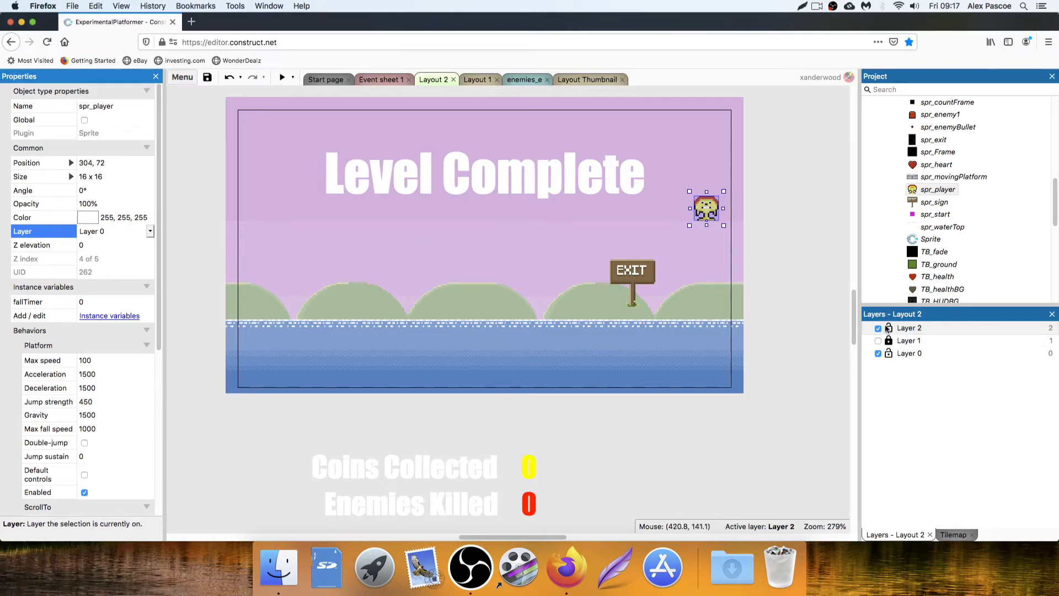
pyautogui.click(900, 353)
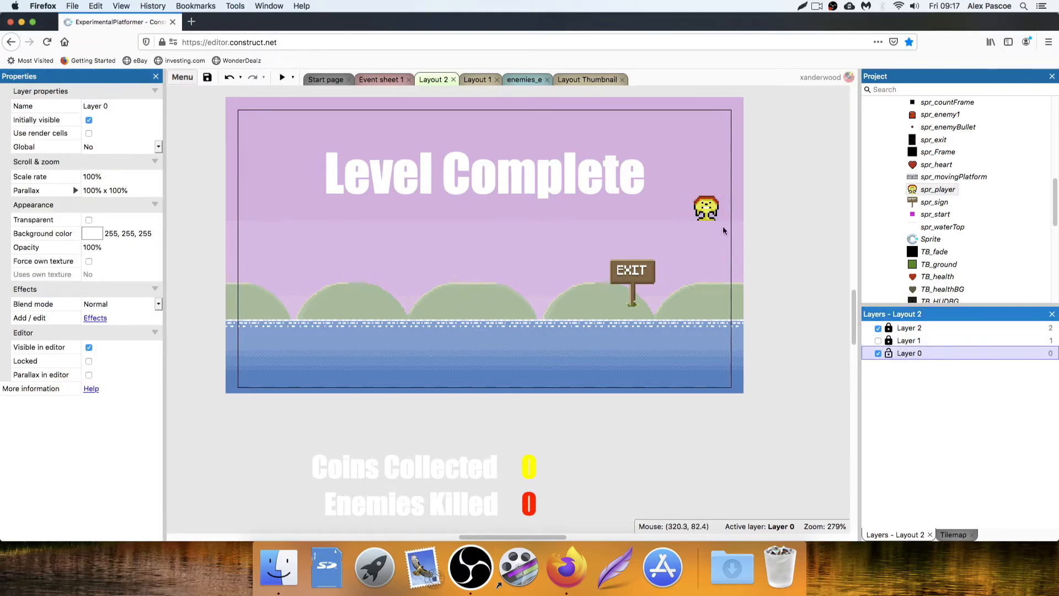
# Place the player at 232, 128 just left of the exit sign and add the spr_exit door right of the sign
pyautogui.moveTo(713, 210); pyautogui.dragTo(603, 294)
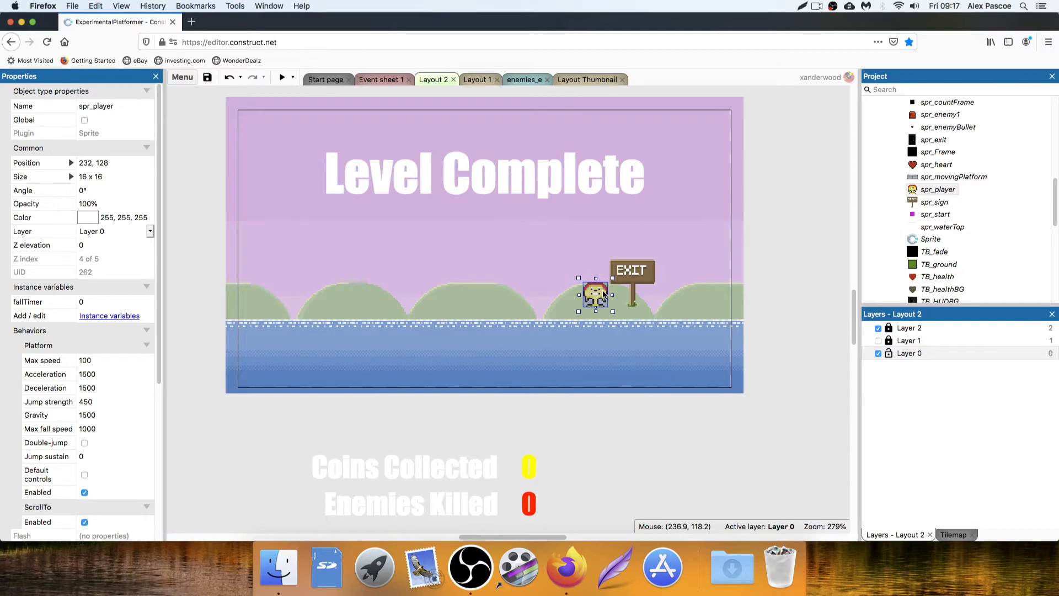
pyautogui.click(778, 265)
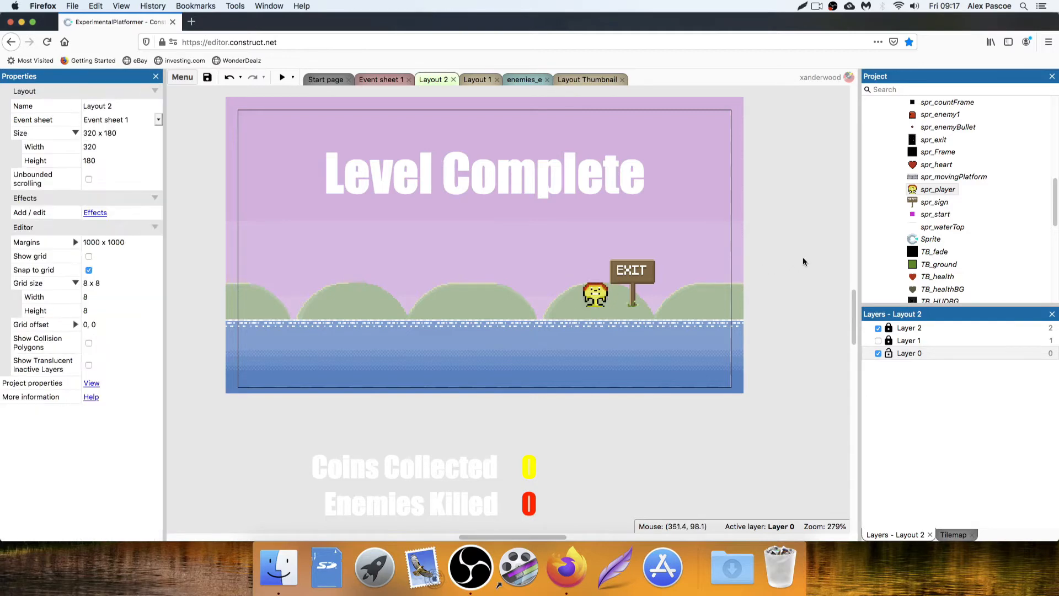
pyautogui.click(931, 140)
pyautogui.moveTo(931, 142); pyautogui.dragTo(695, 281)
pyautogui.click(803, 245)
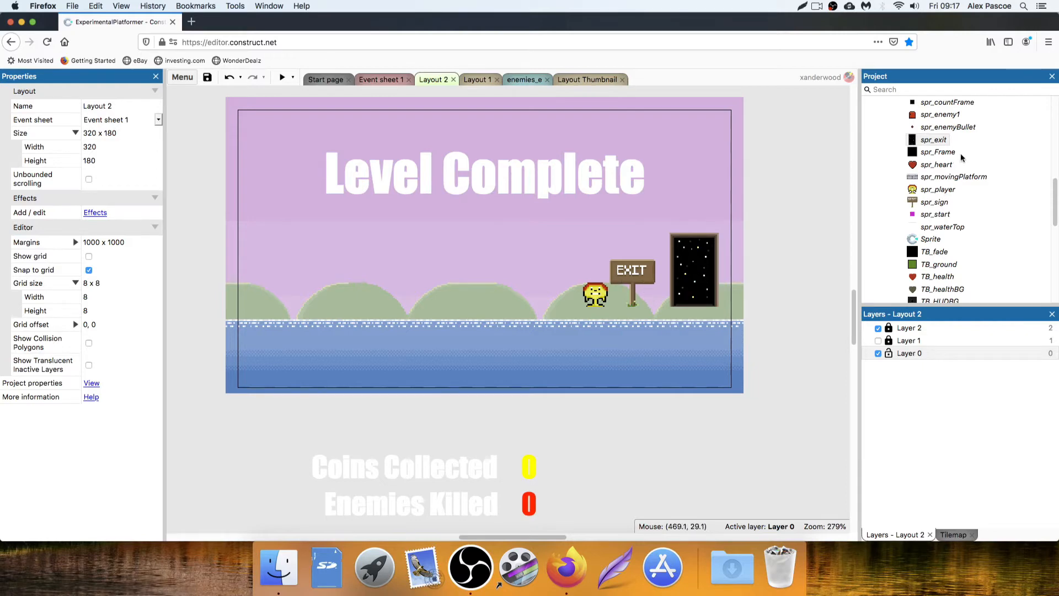
# Place a cluster of three tilted spr_heart sprites in the upper-left corner of the layout, undoing the stray resize
pyautogui.scroll(1, 944, 146)
pyautogui.scroll(3, 945, 146)
pyautogui.moveTo(936, 201); pyautogui.dragTo(272, 126)
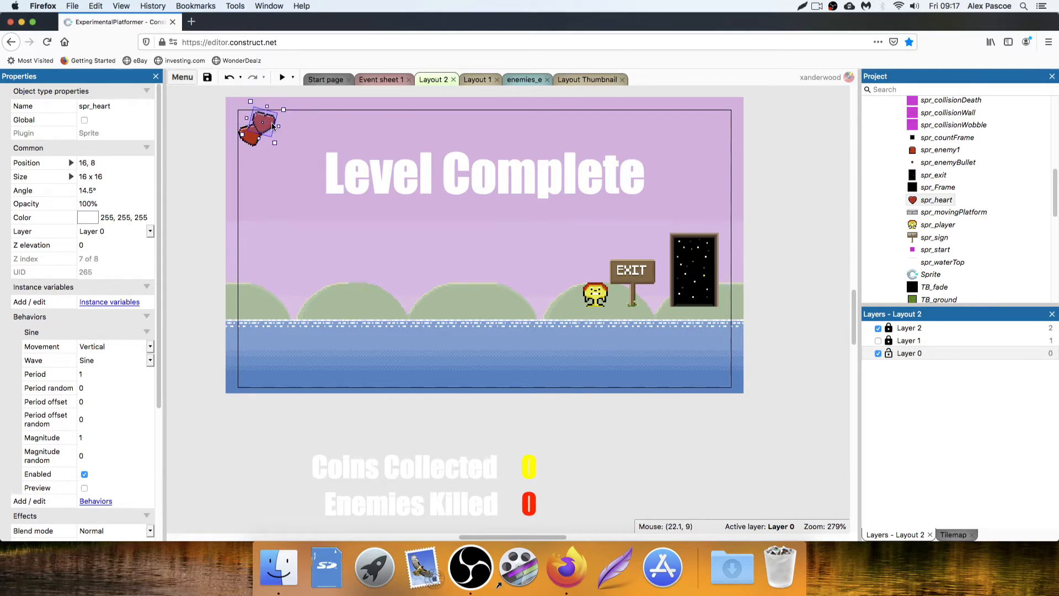
pyautogui.moveTo(275, 137)
pyautogui.mouseDown()
pyautogui.moveTo(279, 117)
pyautogui.moveTo(288, 129)
pyautogui.mouseUp()
pyautogui.press('super+z')
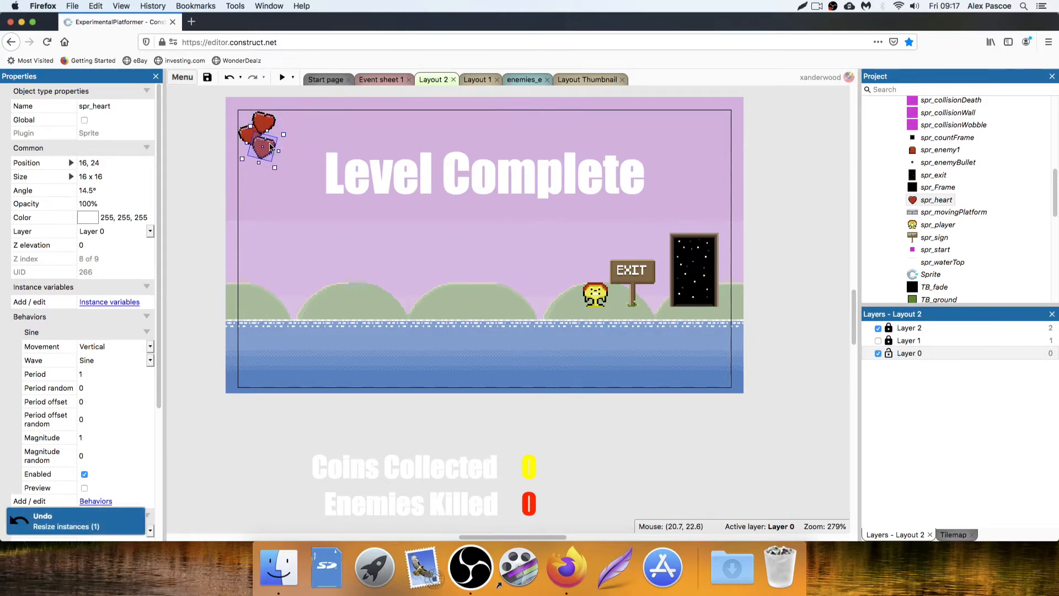
pyautogui.click(223, 148)
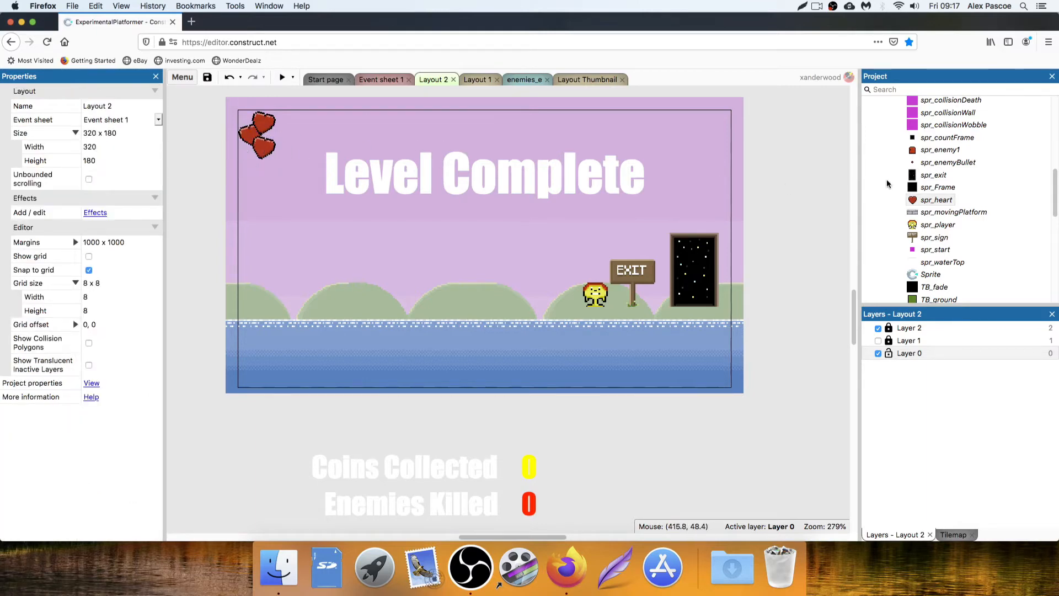
pyautogui.moveTo(941, 150); pyautogui.dragTo(485, 236)
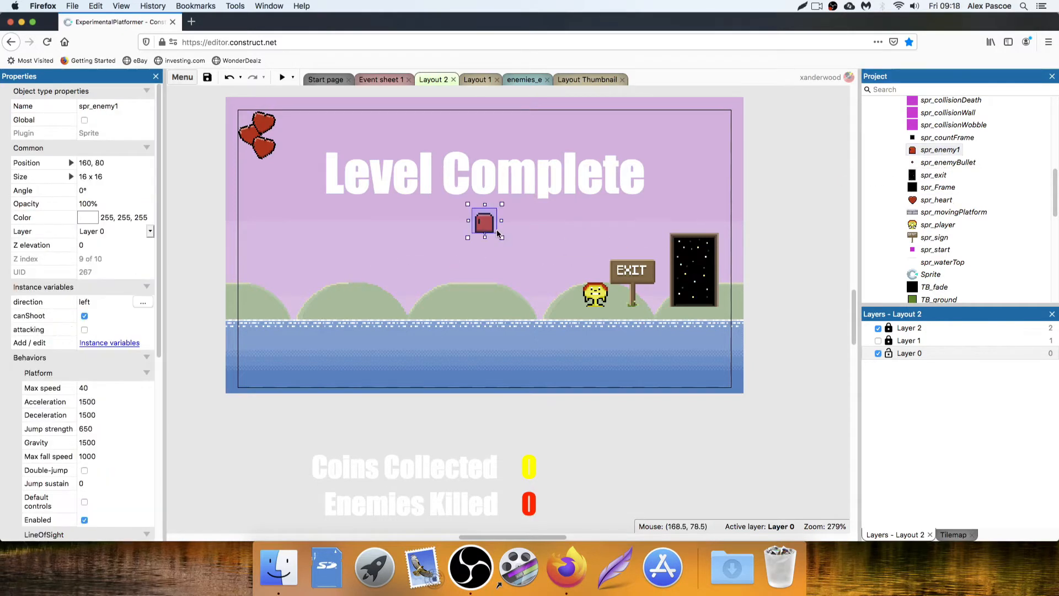
pyautogui.press('Delete')
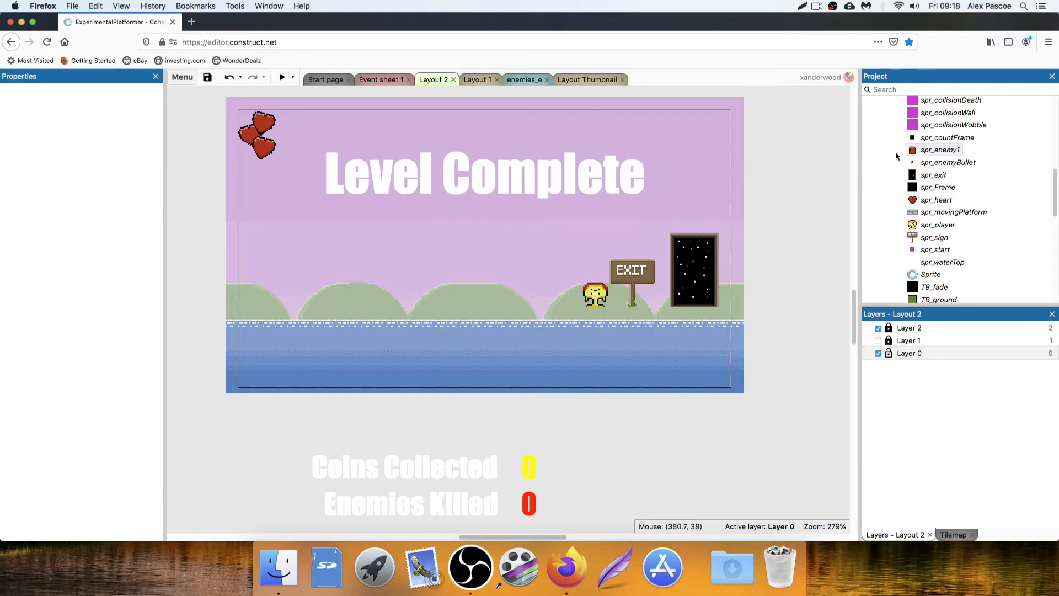
pyautogui.scroll(3, 953, 193)
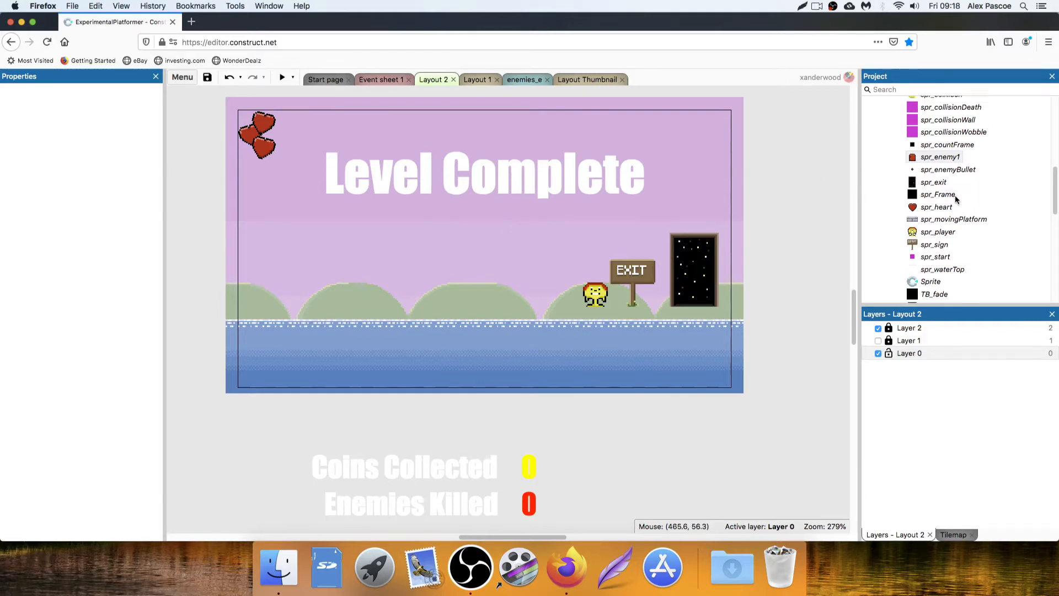
pyautogui.scroll(3, 948, 187)
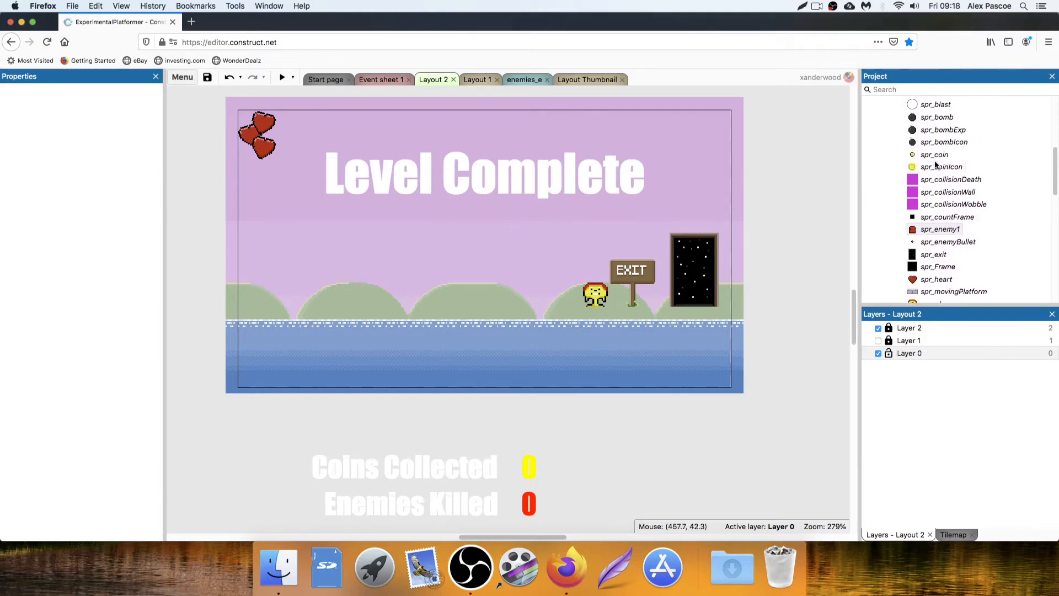
pyautogui.moveTo(935, 156); pyautogui.dragTo(769, 238)
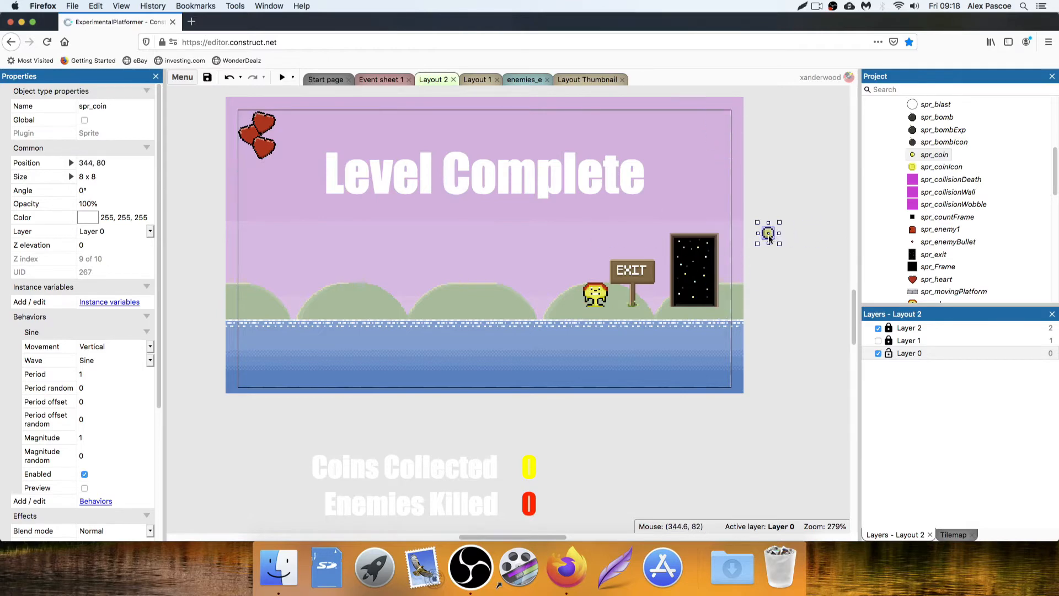
pyautogui.press('Delete')
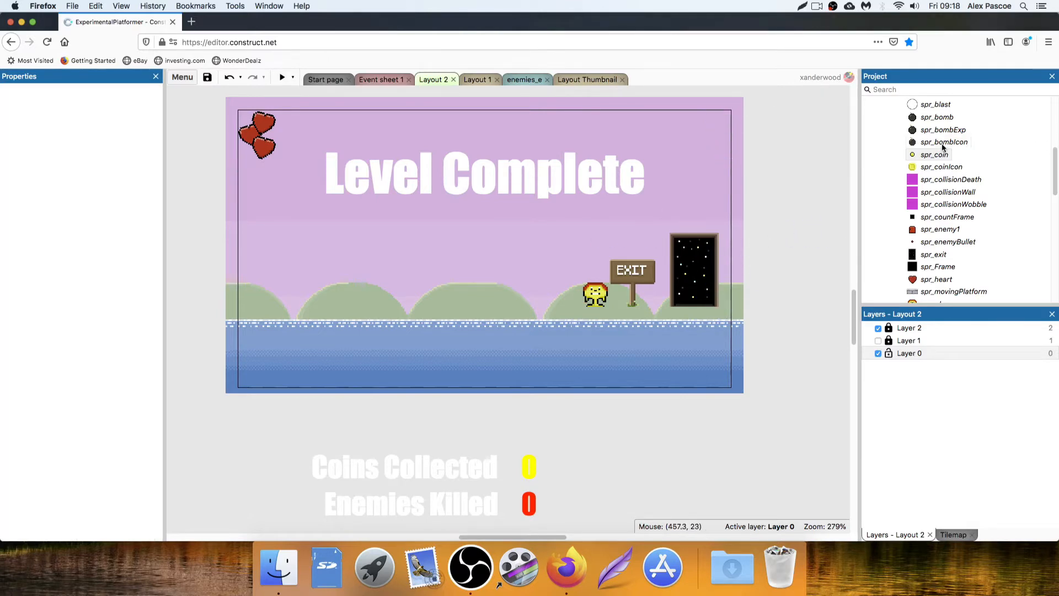
pyautogui.scroll(-5, 958, 143)
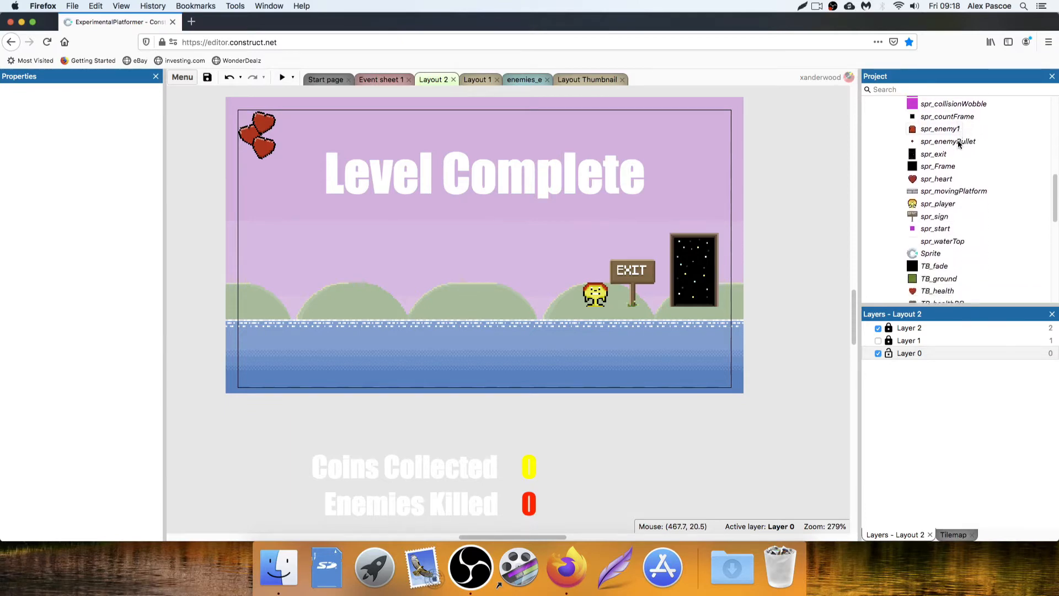
pyautogui.scroll(-3, 958, 142)
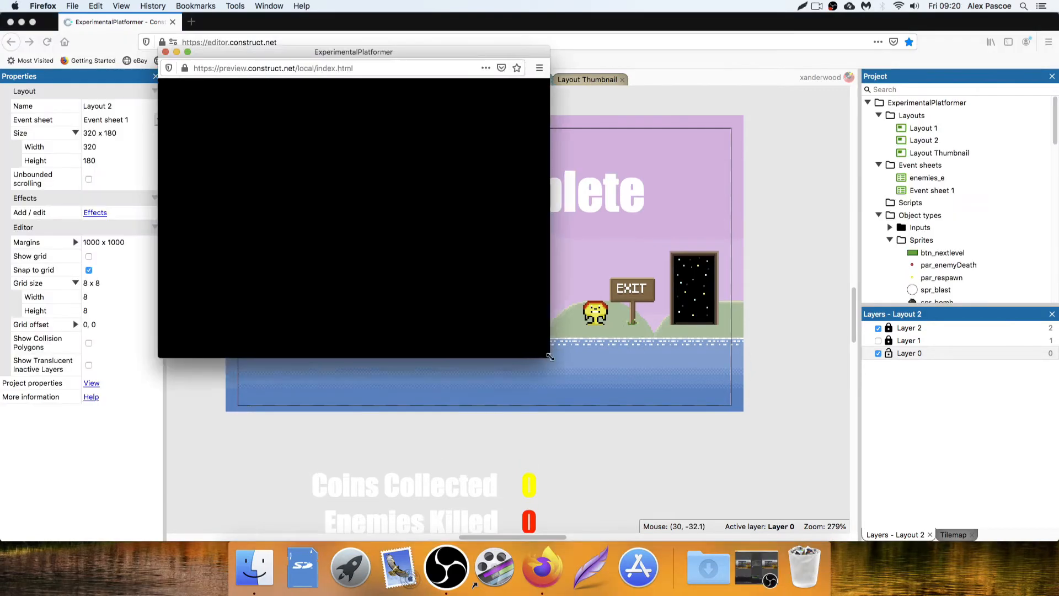
# Check the Level Complete layout in an enlarged preview window and close the preview
pyautogui.moveTo(549, 352); pyautogui.dragTo(913, 516)
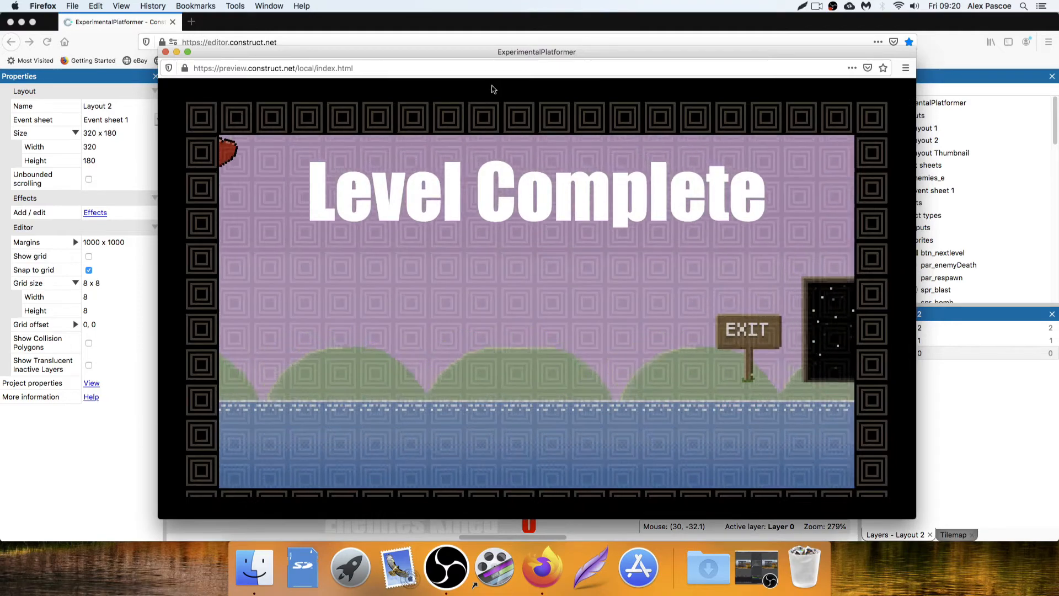
pyautogui.moveTo(502, 54); pyautogui.dragTo(469, 28)
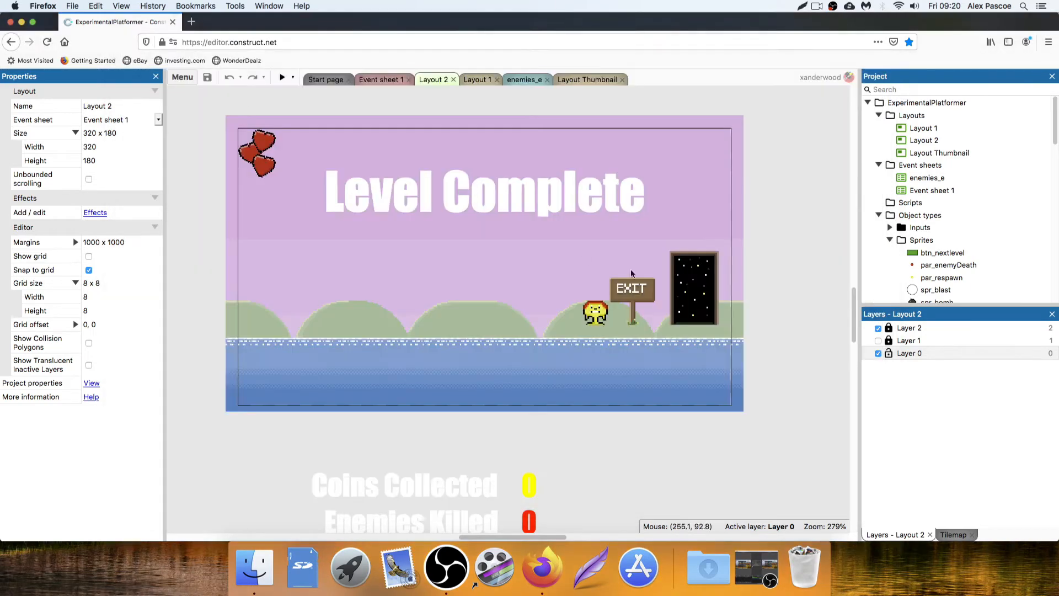
pyautogui.click(131, 28)
# Shrink the exit sign to 16 x 16
pyautogui.click(598, 319)
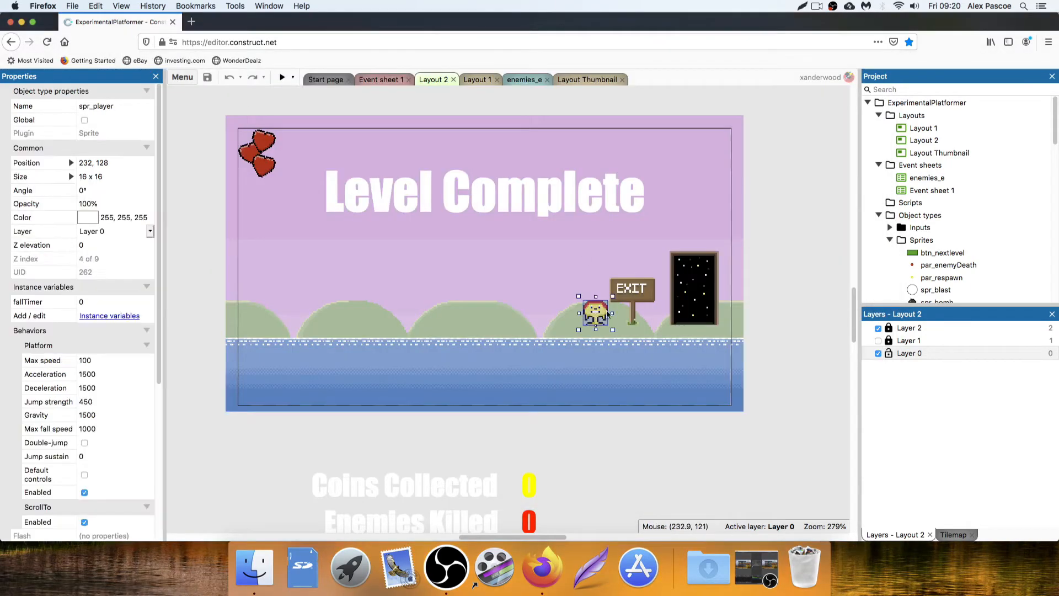
pyautogui.click(642, 289)
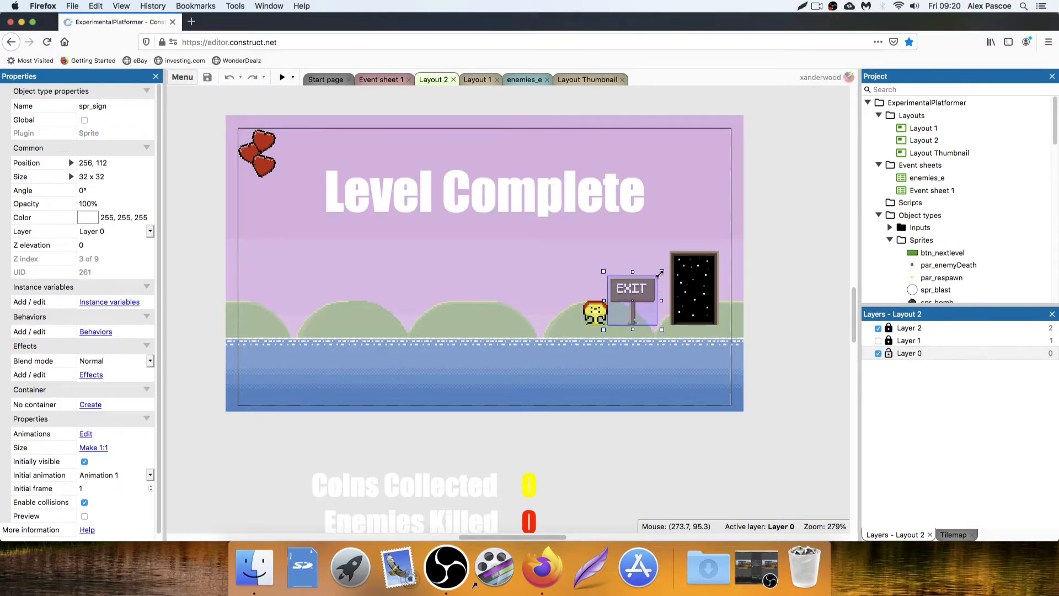
pyautogui.keyDown('ctrl'); pyautogui.scroll(5, 657, 293); pyautogui.keyUp('ctrl')
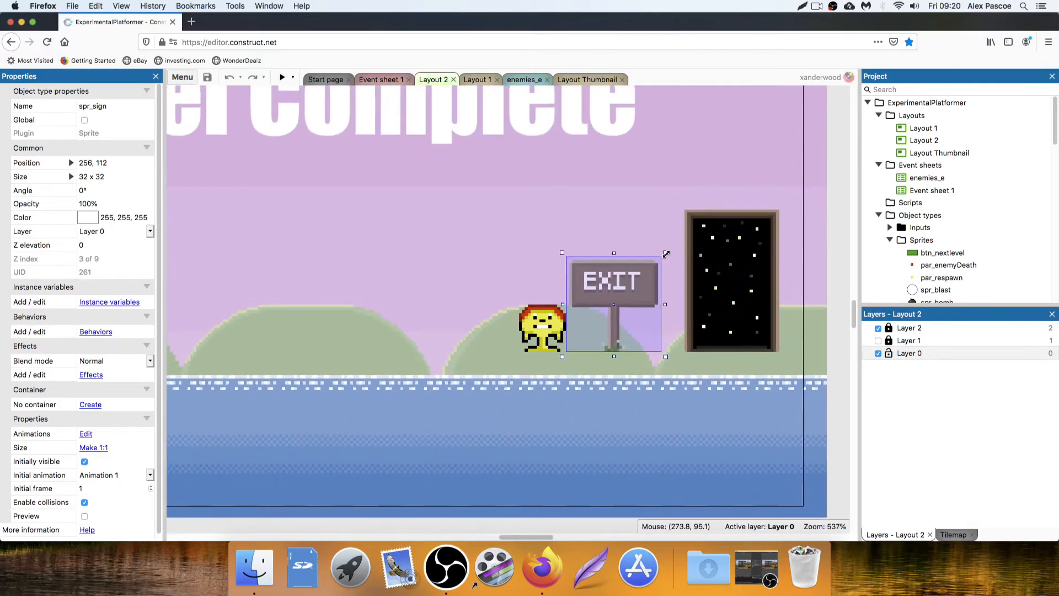
pyautogui.moveTo(673, 245); pyautogui.dragTo(602, 298)
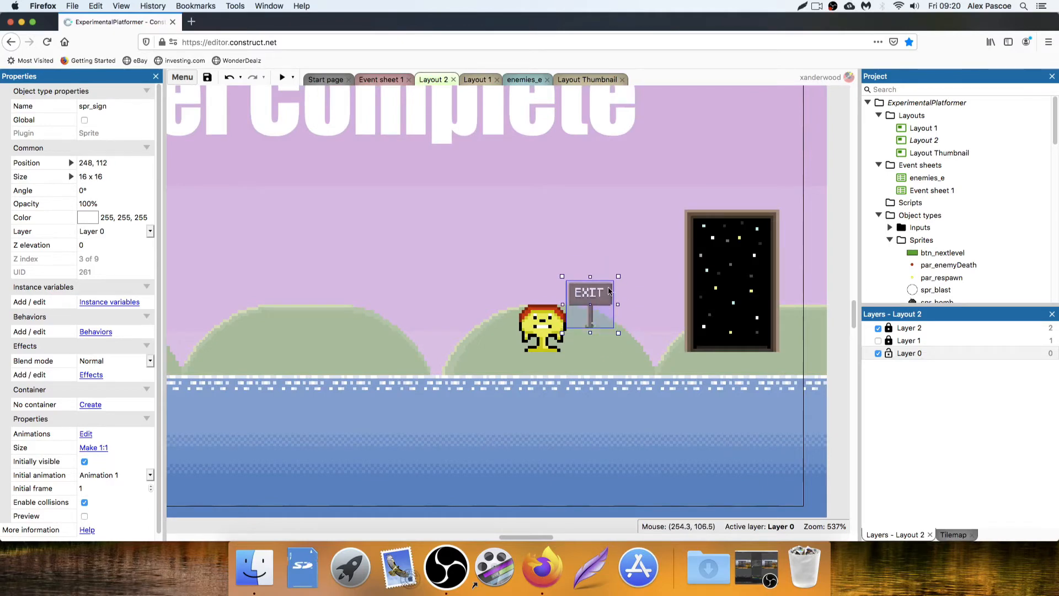
# Shrink the player sprite to 8 x 8 and place it at 240, 120 beside the exit sign
pyautogui.click(540, 321)
pyautogui.moveTo(568, 305)
pyautogui.mouseDown()
pyautogui.moveTo(536, 317)
pyautogui.moveTo(557, 320)
pyautogui.mouseUp()
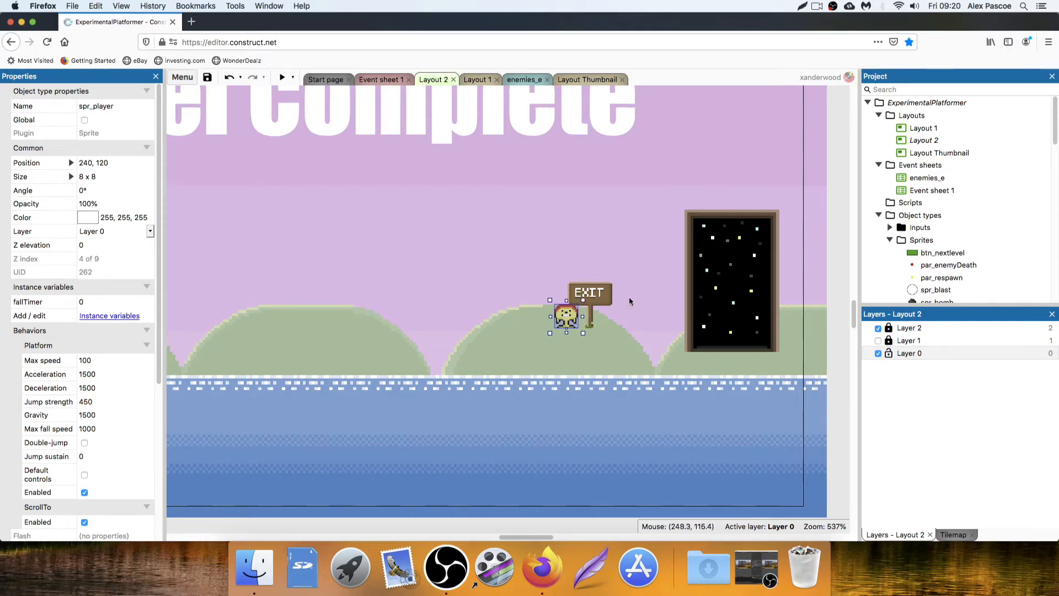
pyautogui.click(836, 278)
# Shrink the exit door to 16 x 24 and place it at 304, 112 on the rightmost hill
pyautogui.moveTo(736, 288); pyautogui.dragTo(740, 268)
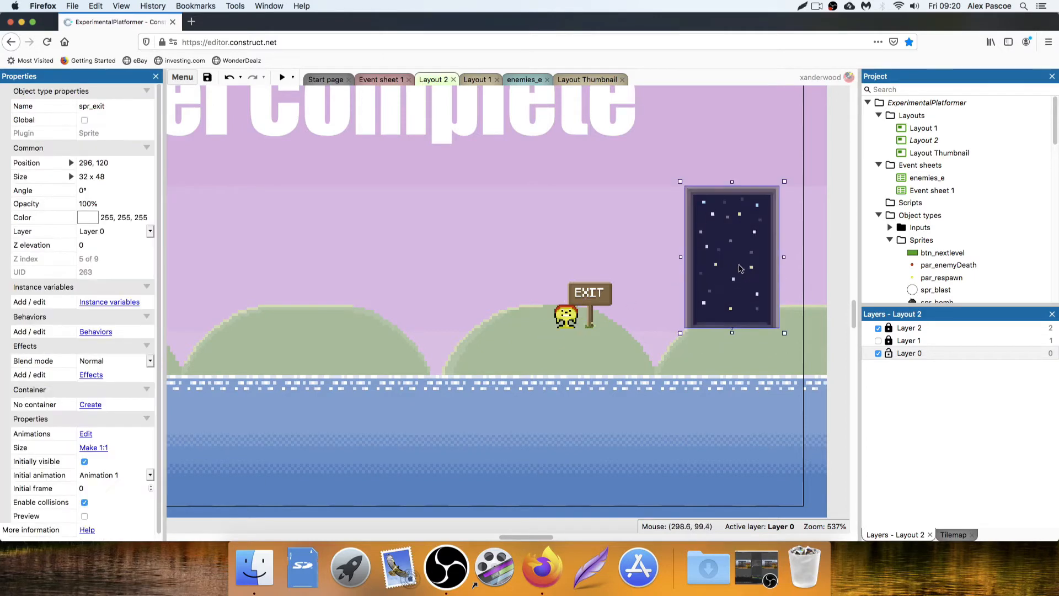
pyautogui.moveTo(784, 182); pyautogui.dragTo(771, 261)
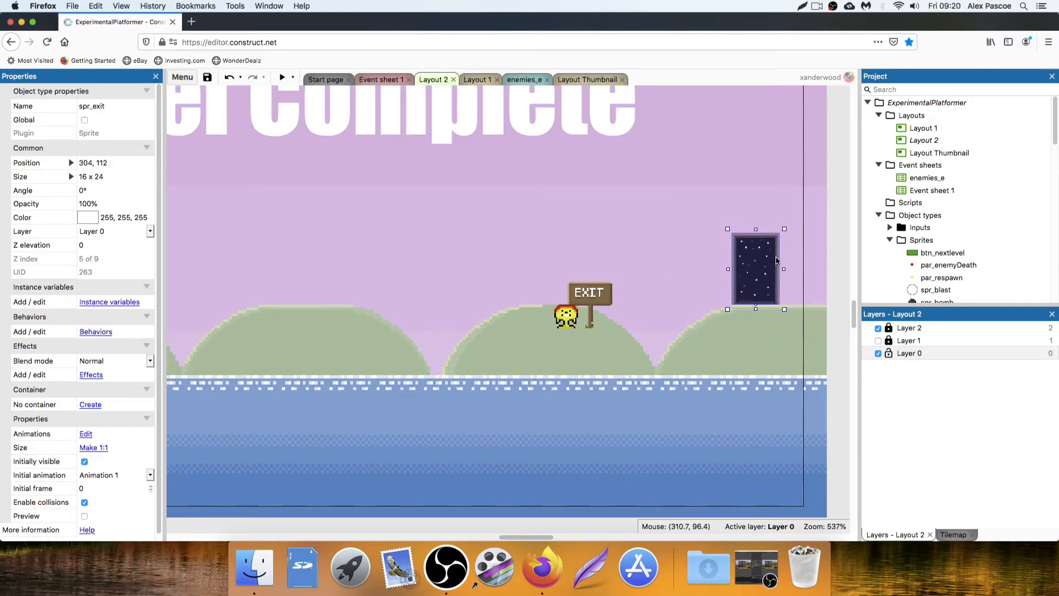
pyautogui.click(812, 253)
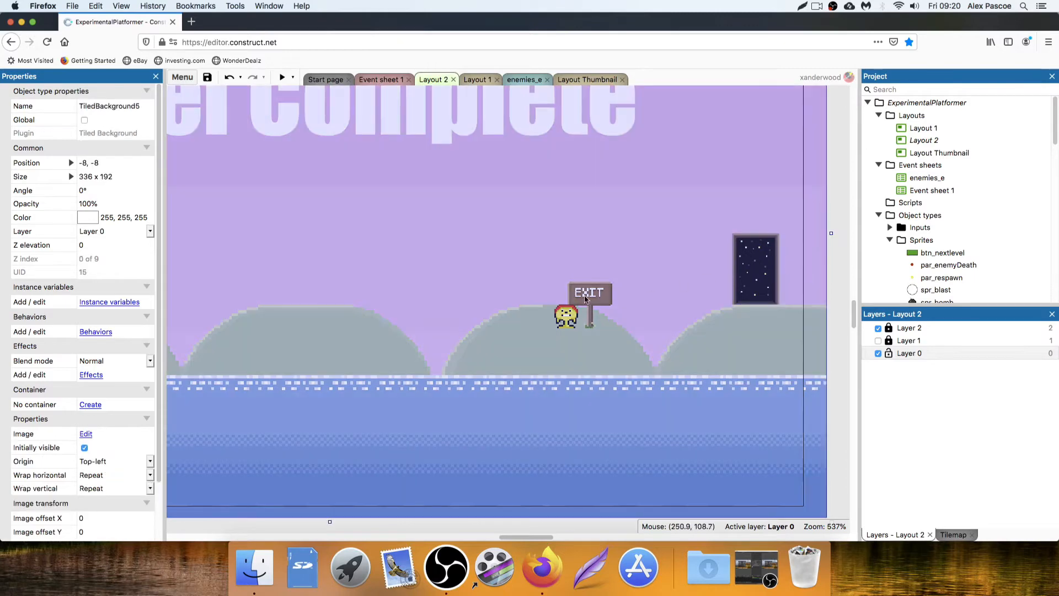
# Move the exit sign to 288, 112 and place the player at 312, 112, layered in front of the exit door
pyautogui.moveTo(585, 300); pyautogui.dragTo(710, 294)
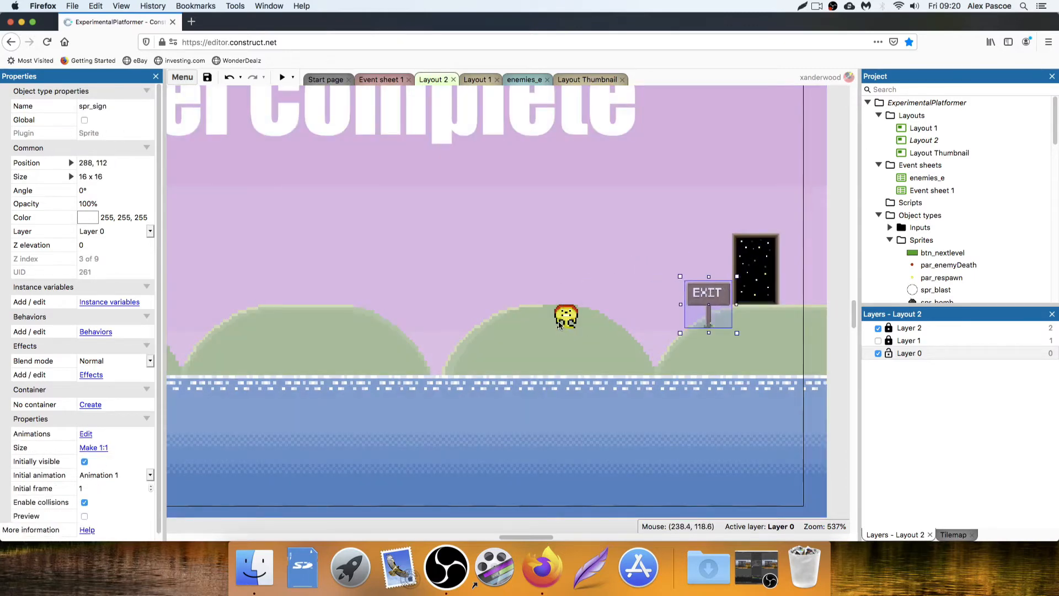
pyautogui.moveTo(559, 325); pyautogui.dragTo(640, 268)
pyautogui.rightClick(638, 267)
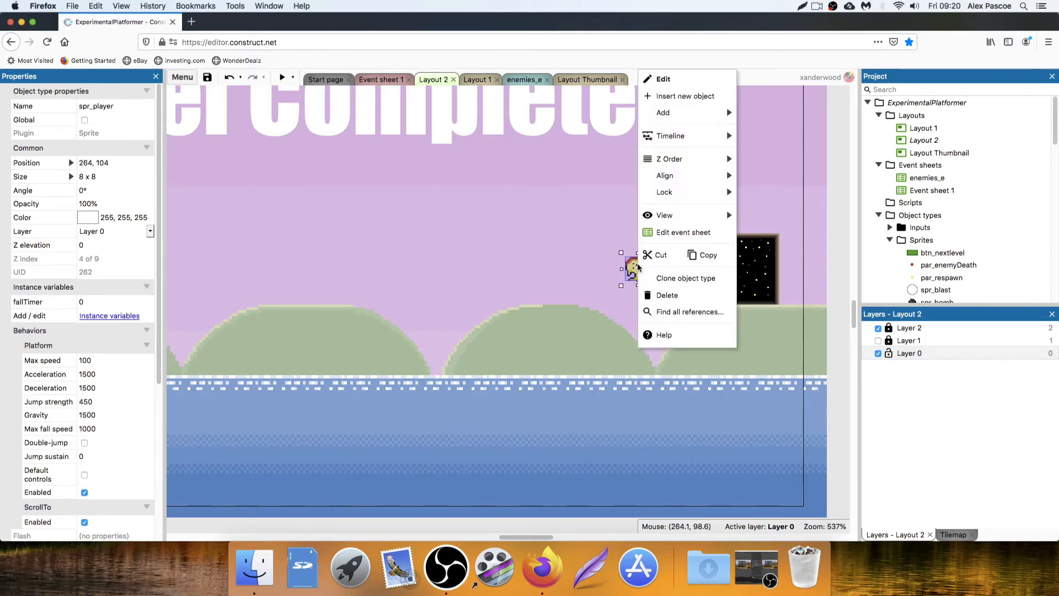
pyautogui.moveTo(689, 159)
pyautogui.click(759, 159)
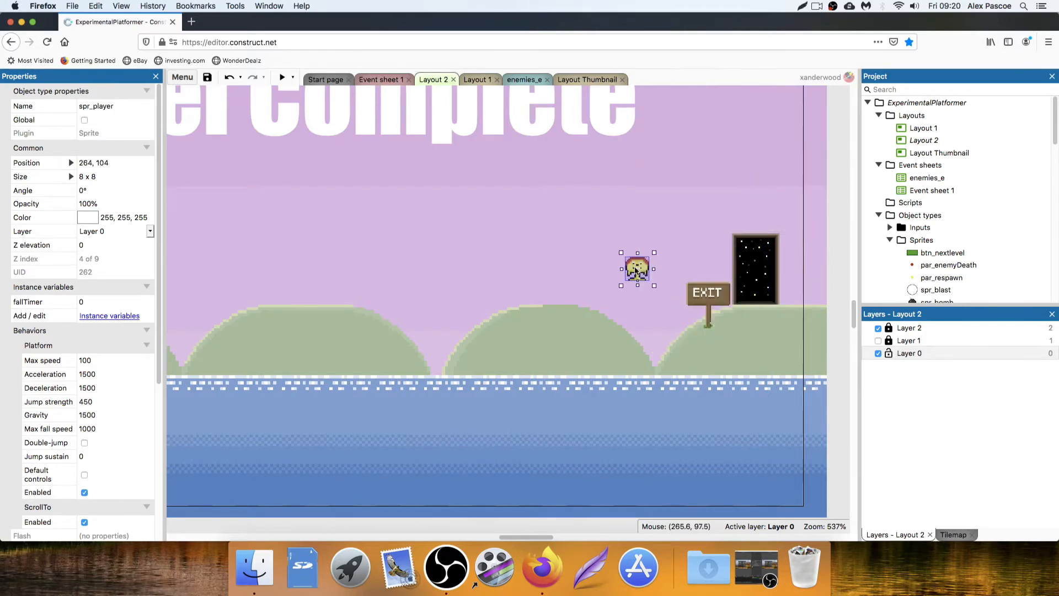
pyautogui.moveTo(636, 270); pyautogui.dragTo(776, 305)
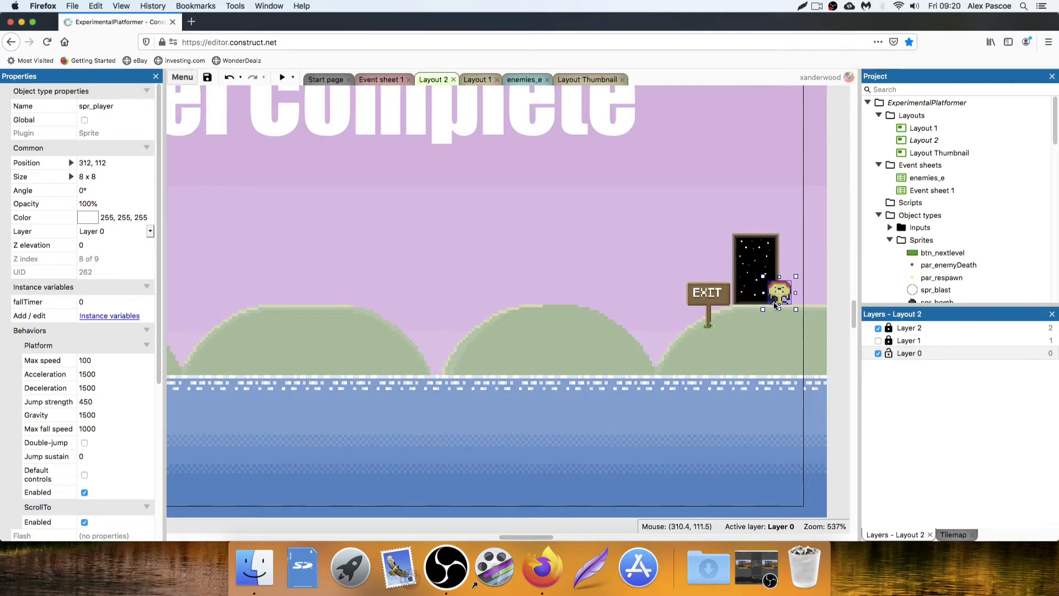
pyautogui.click(813, 248)
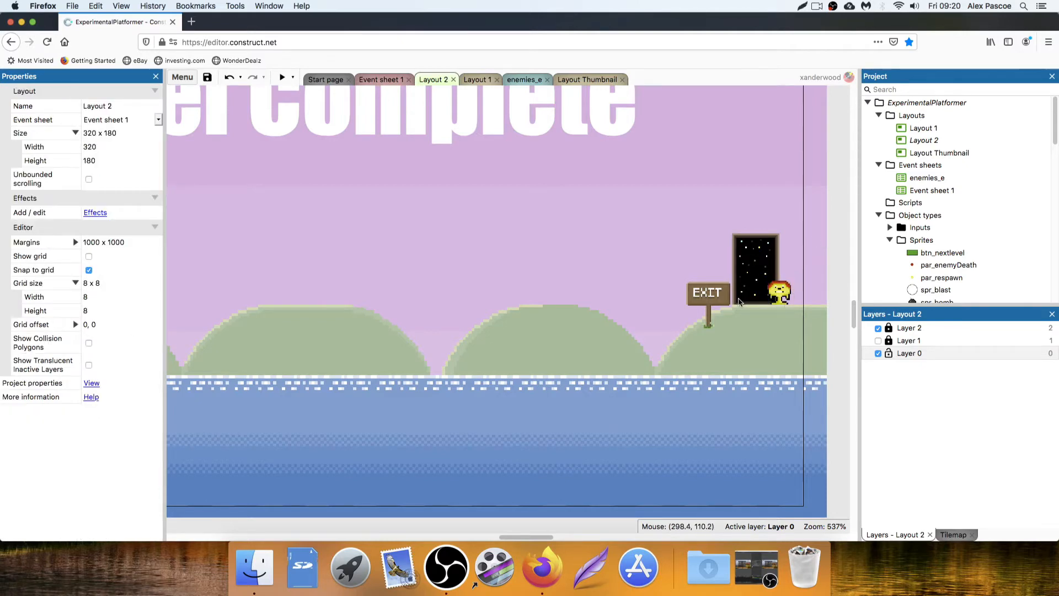
# Add a 16 x 16 TB_ground tile at 304, 112 beneath the player and make it initially invisible
pyautogui.keyDown('ctrl'); pyautogui.scroll(-3, 577, 246); pyautogui.keyUp('ctrl')
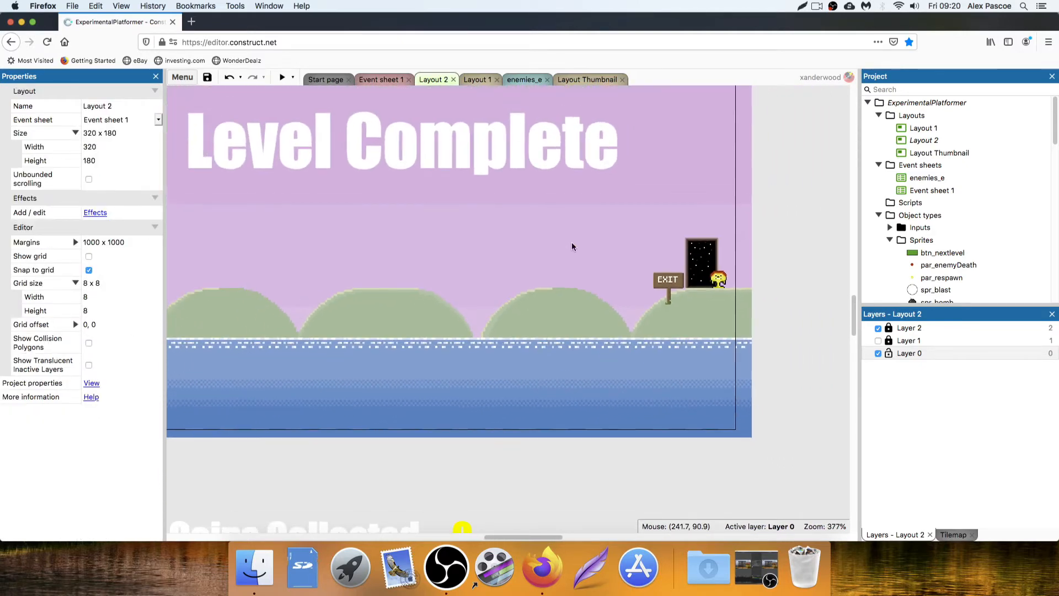
pyautogui.keyDown('ctrl'); pyautogui.scroll(3, 572, 244); pyautogui.keyUp('ctrl')
pyautogui.keyDown('ctrl'); pyautogui.scroll(1, 575, 242); pyautogui.keyUp('ctrl')
pyautogui.scroll(-5, 932, 243)
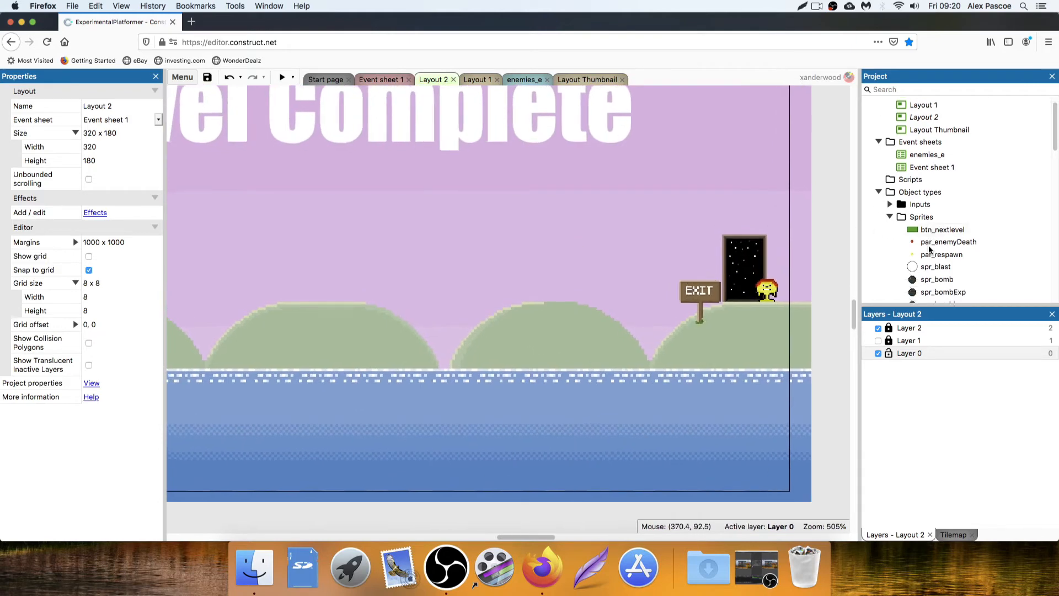
pyautogui.scroll(-8, 936, 244)
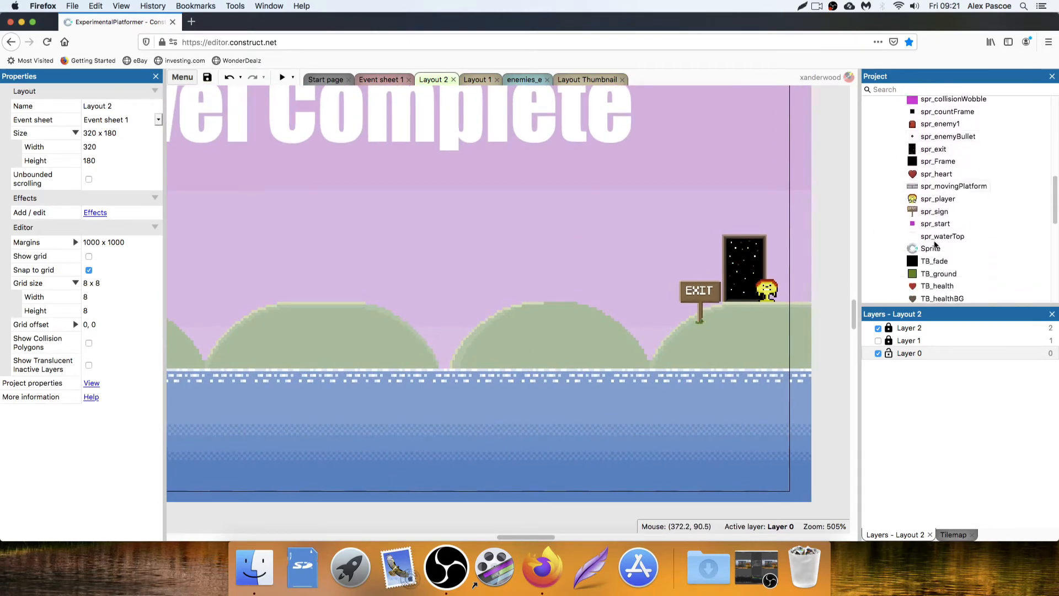
pyautogui.moveTo(936, 237); pyautogui.dragTo(771, 329)
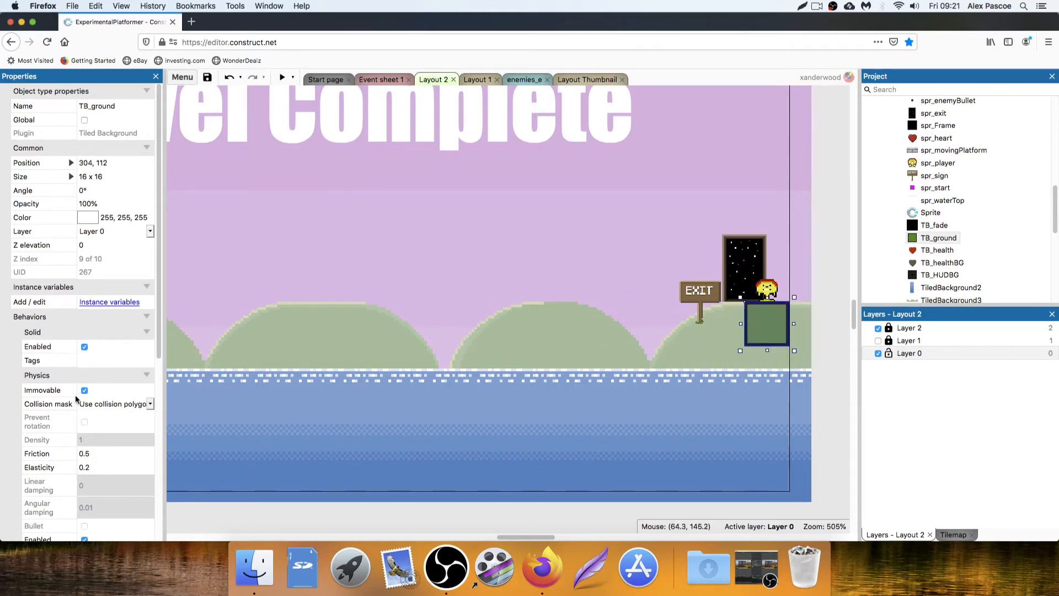
pyautogui.scroll(-5, 76, 399)
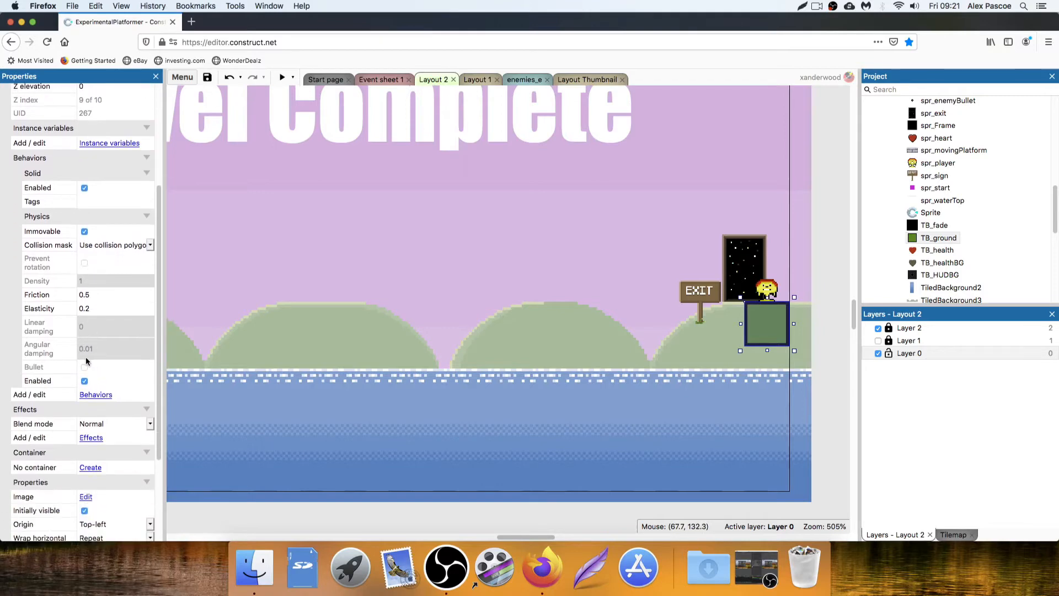
pyautogui.scroll(-4, 86, 361)
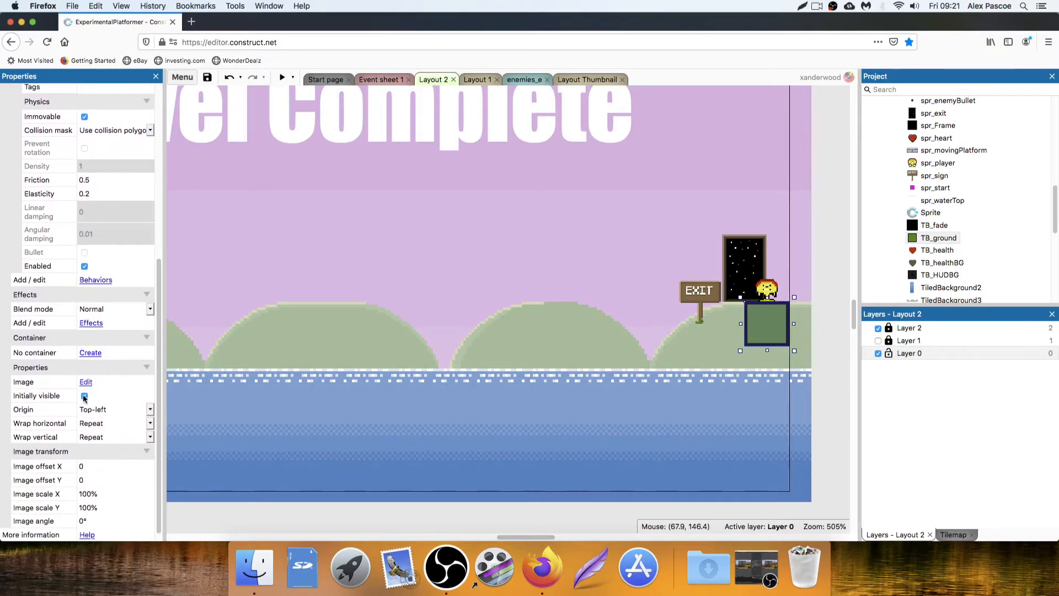
pyautogui.click(84, 396)
pyautogui.click(817, 284)
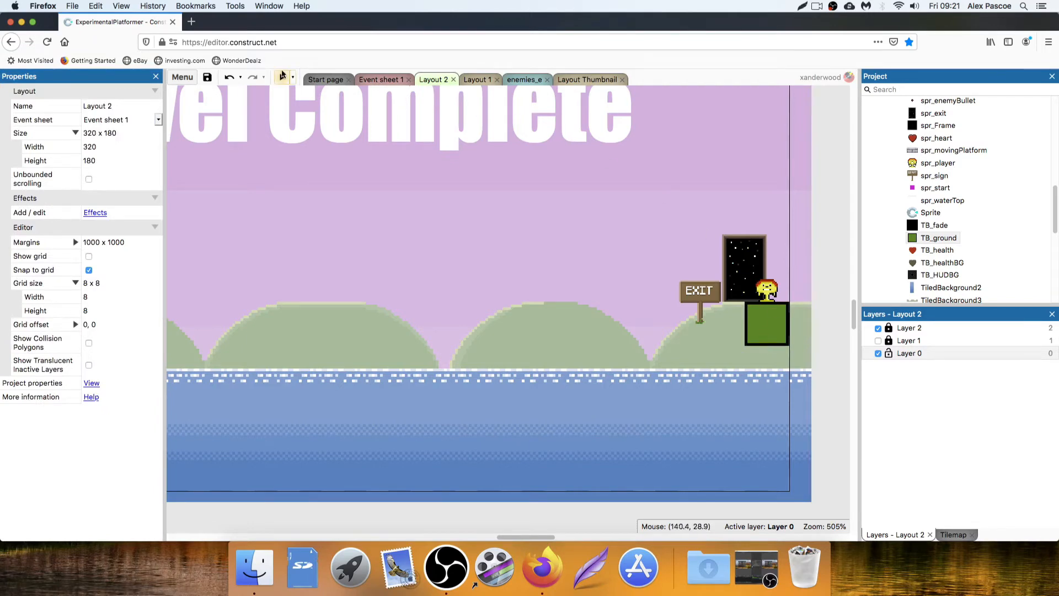
# Preview the Level Complete layout with the ground tile in place and close the preview
pyautogui.click(283, 77)
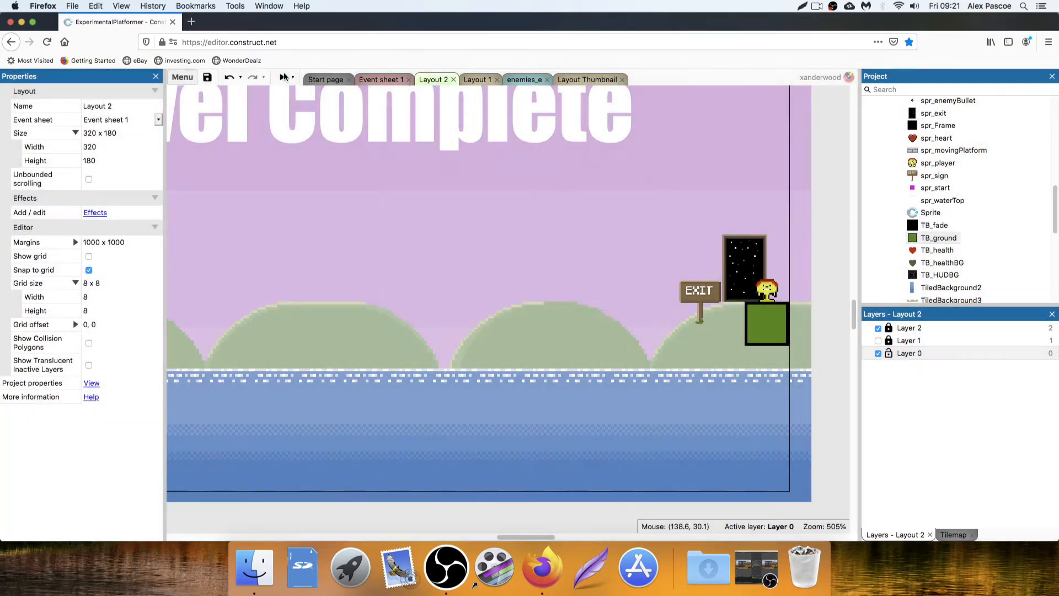
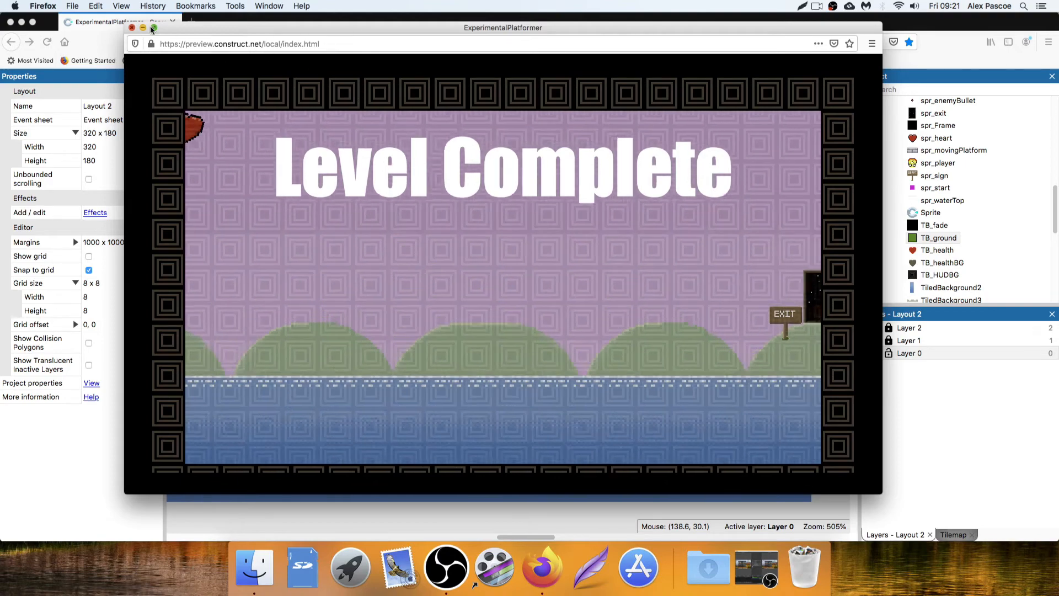
pyautogui.click(132, 28)
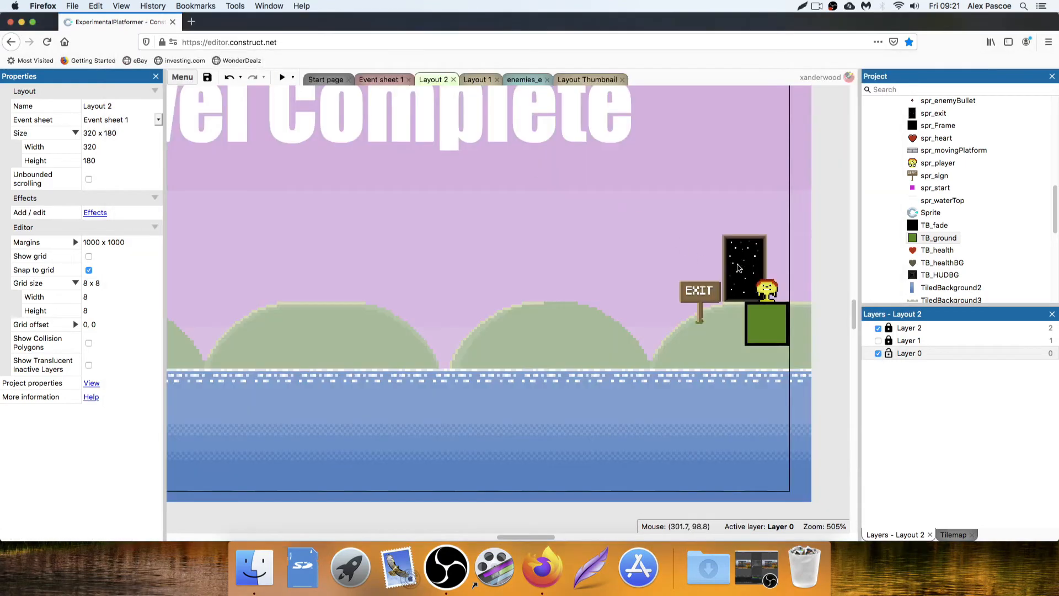
pyautogui.click(739, 268)
# Clone the player sprite as a separate object type at 288, 88 and delete the original player from the layout
pyautogui.click(774, 289)
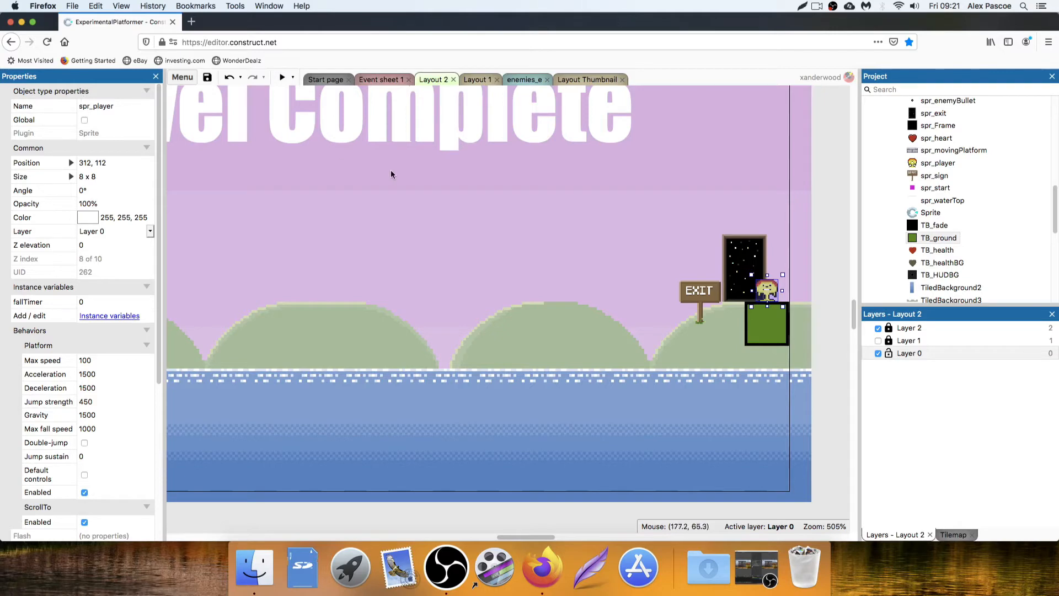
pyautogui.rightClick(770, 290)
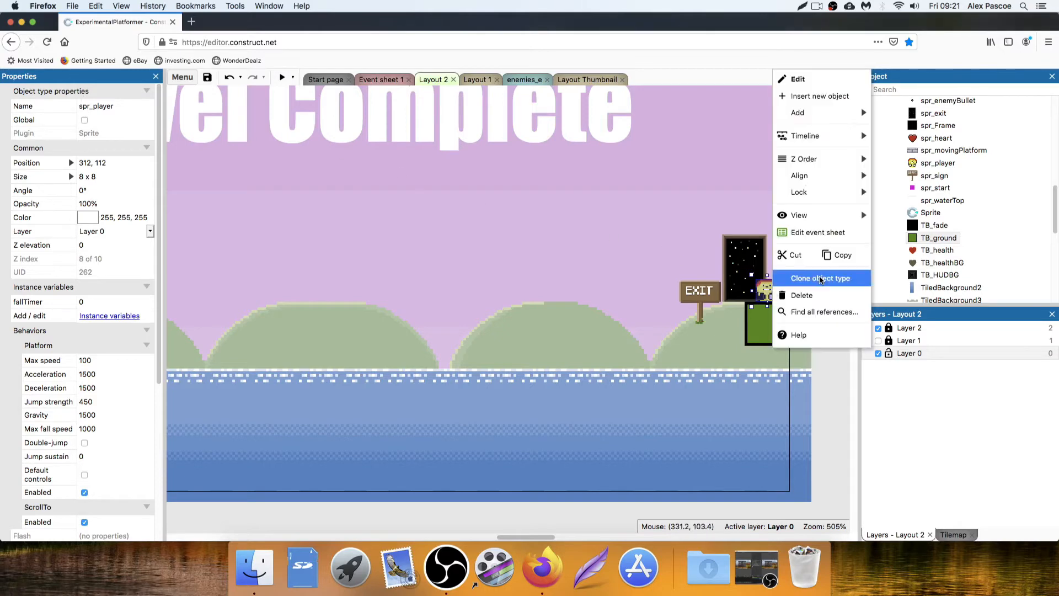
pyautogui.click(819, 277)
pyautogui.click(698, 242)
pyautogui.click(770, 291)
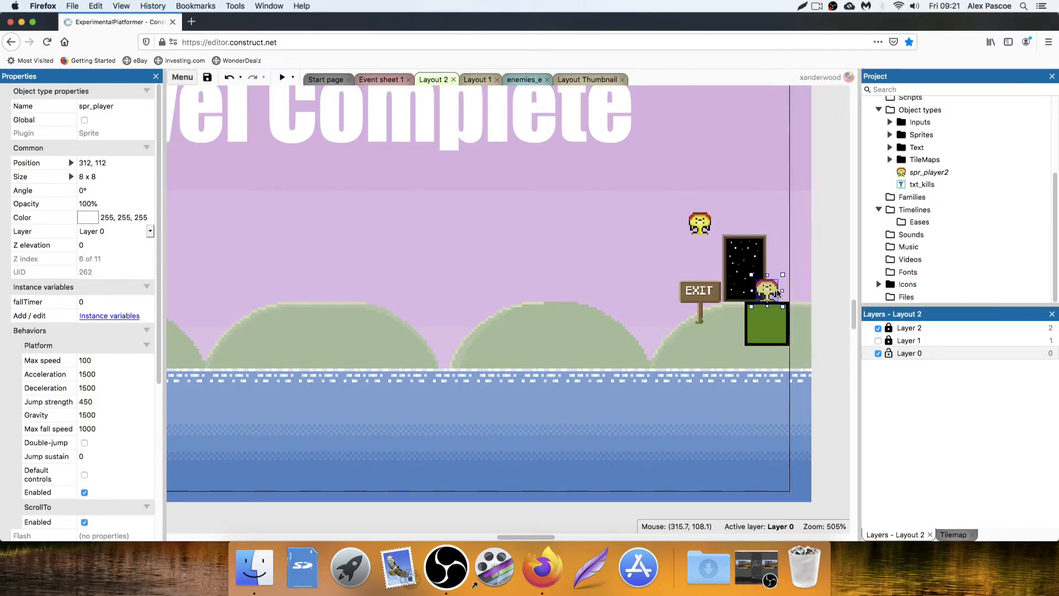
pyautogui.press('Delete')
# Rename the cloned player sprite to spr_playerIcon
pyautogui.click(700, 223)
pyautogui.click(128, 106)
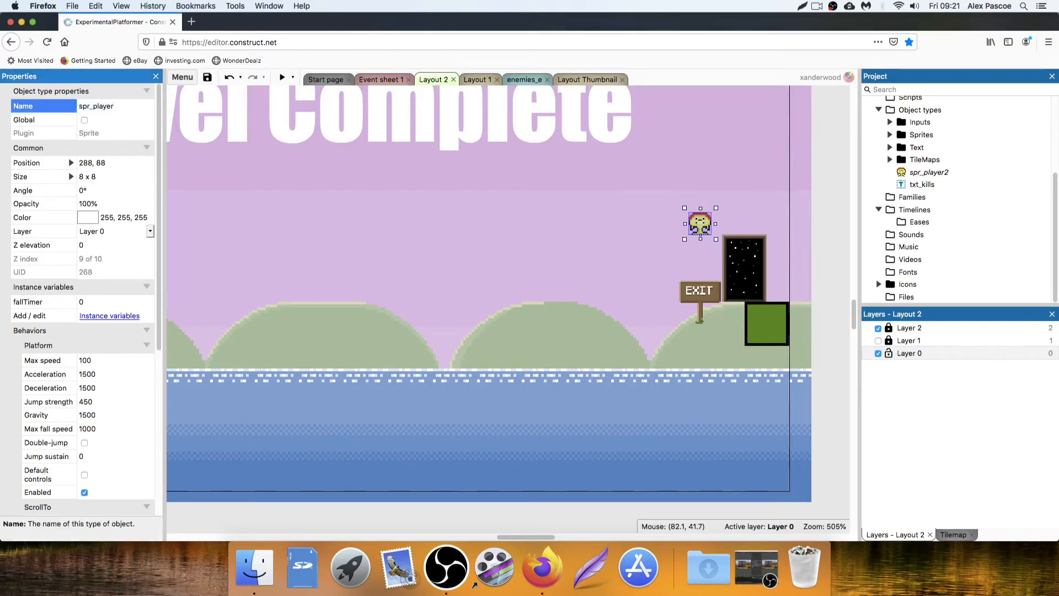
pyautogui.write('Icon')
pyautogui.press('Return')
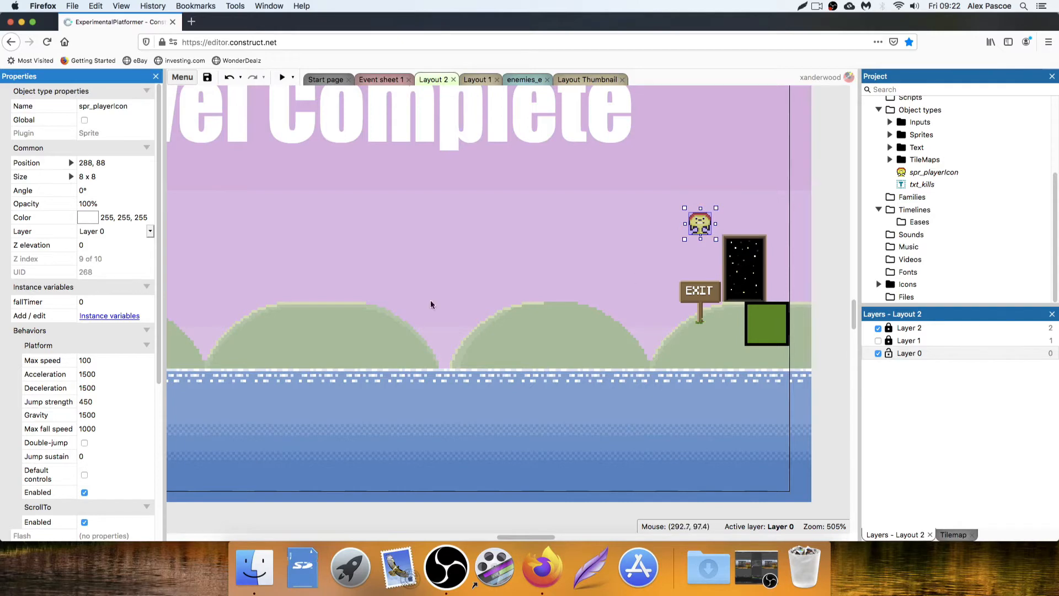
# Remove the Platform, ScrollTo and Flash behaviors from spr_playerIcon
pyautogui.scroll(-4, 91, 339)
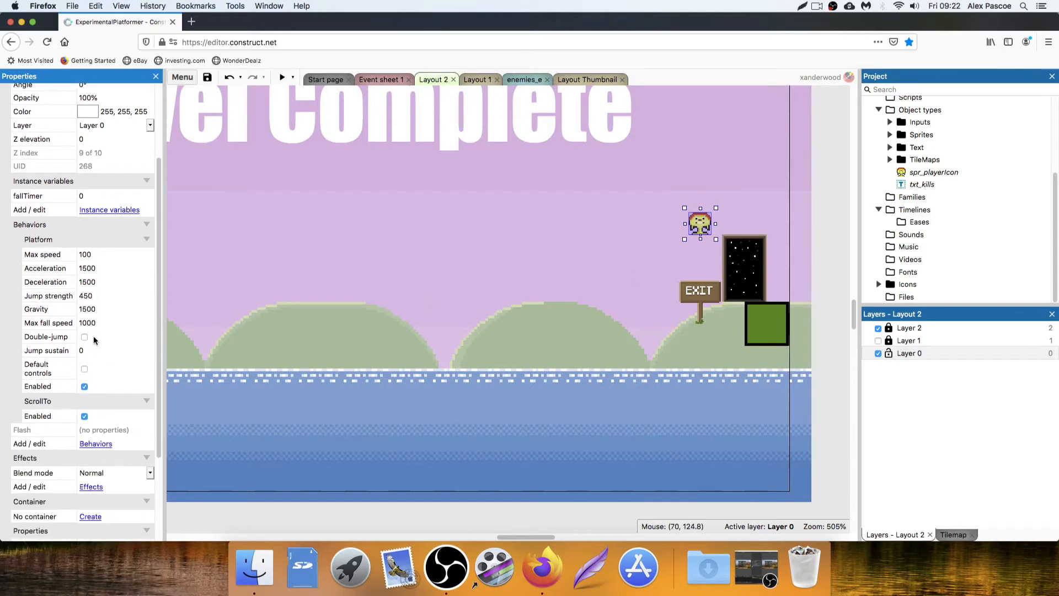
pyautogui.click(103, 446)
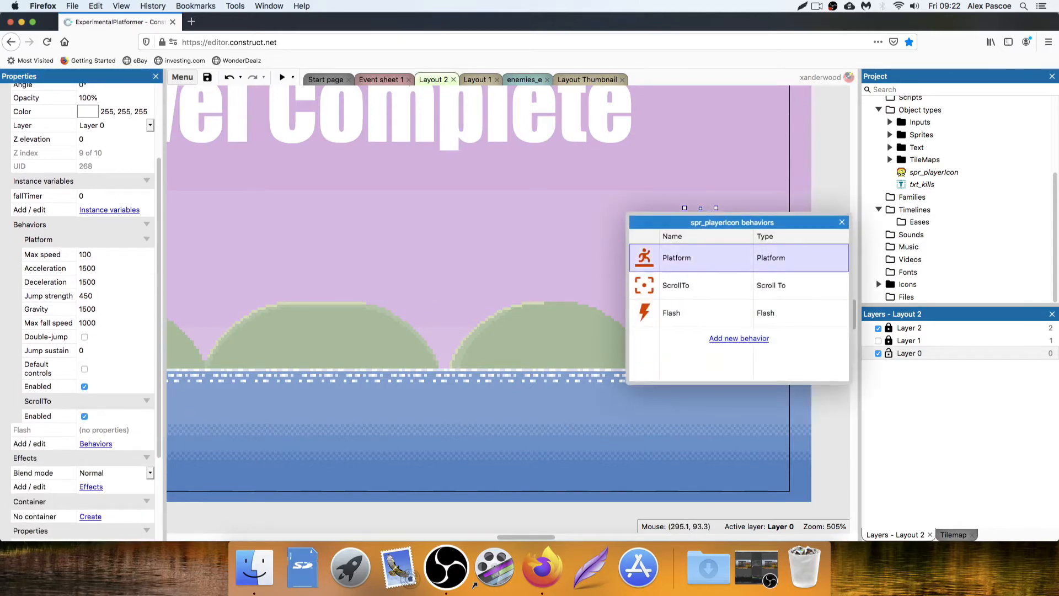
pyautogui.press('Delete')
pyautogui.click(699, 258)
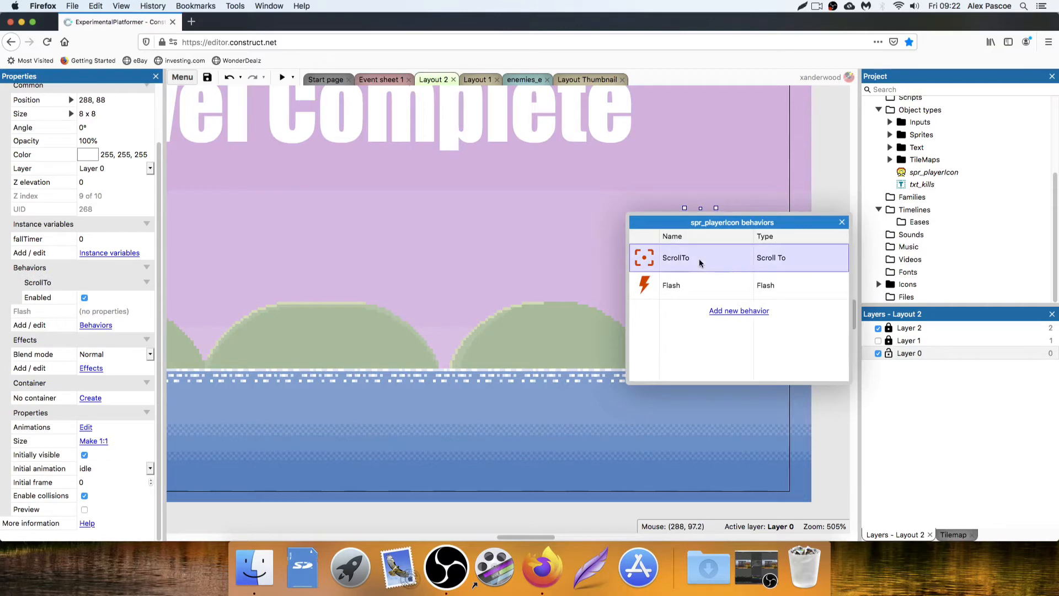
pyautogui.press('Delete')
pyautogui.press('Delete')
pyautogui.click(841, 222)
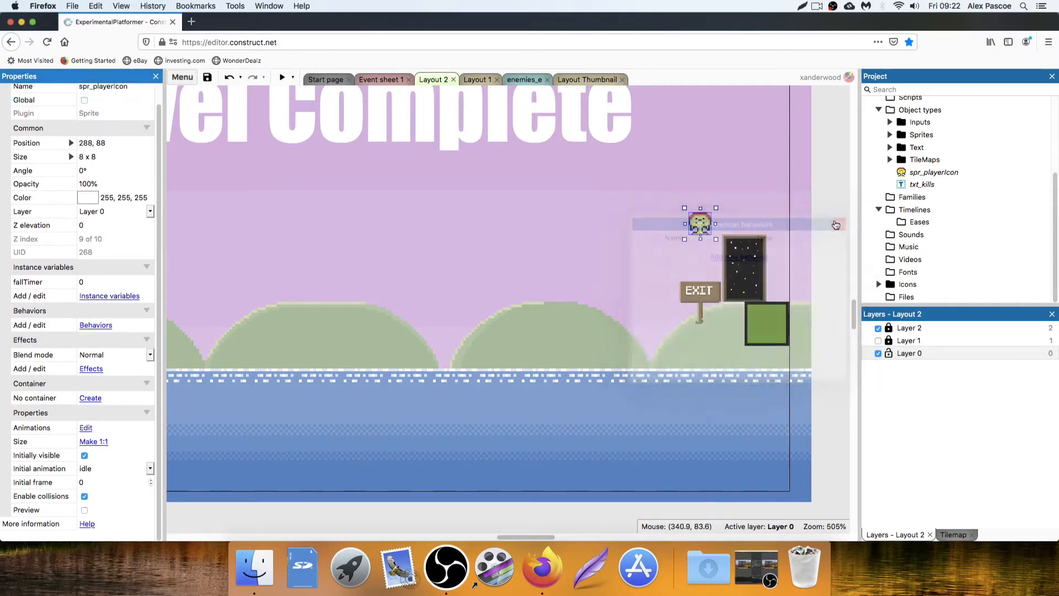
# Place the player icon at the exit door's lower right corner and delete the ground tile beneath it
pyautogui.moveTo(710, 229); pyautogui.dragTo(776, 277)
pyautogui.click(766, 334)
pyautogui.press('Delete')
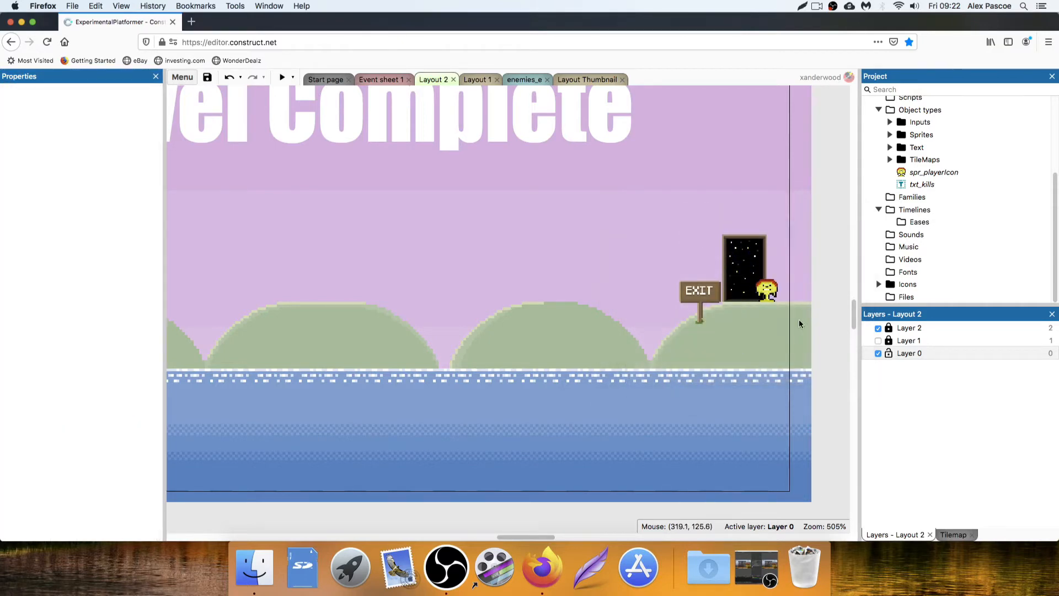
# Preview the Level Complete layout with the cloned player icon and close the preview
pyautogui.click(743, 256)
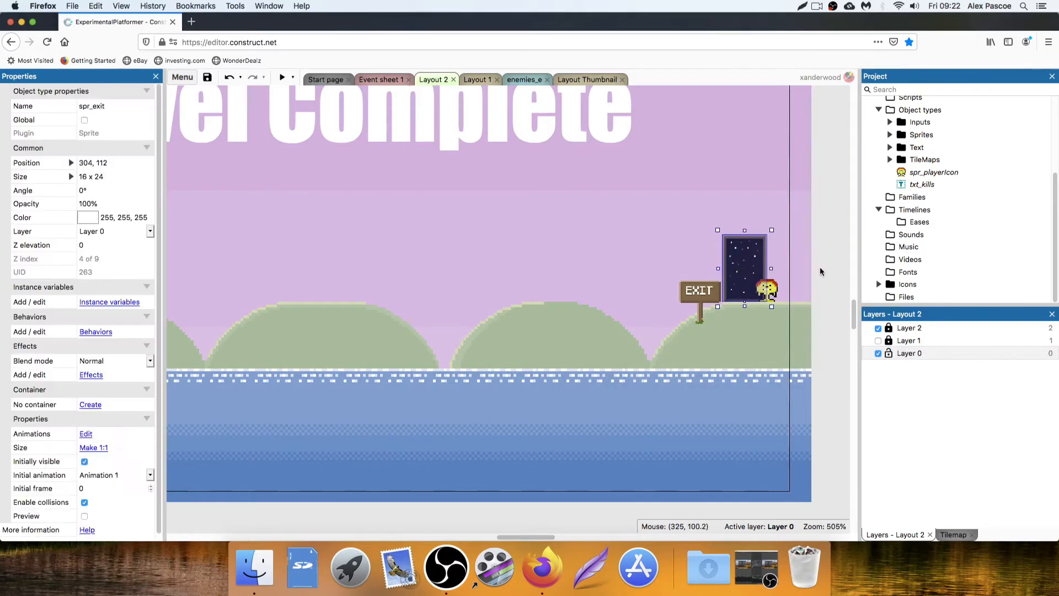
pyautogui.scroll(-1, 119, 429)
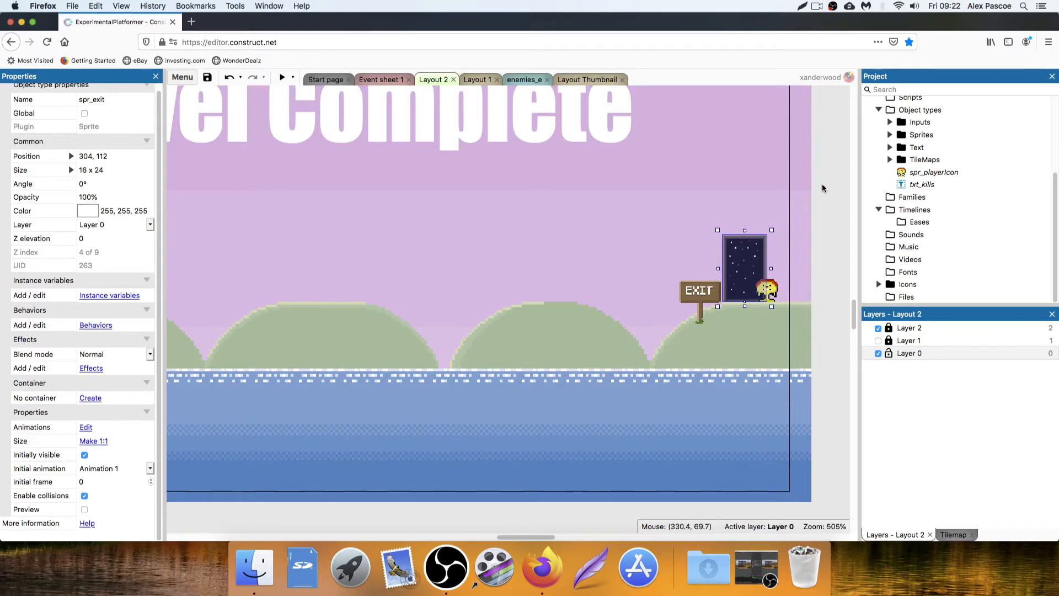
pyautogui.click(820, 164)
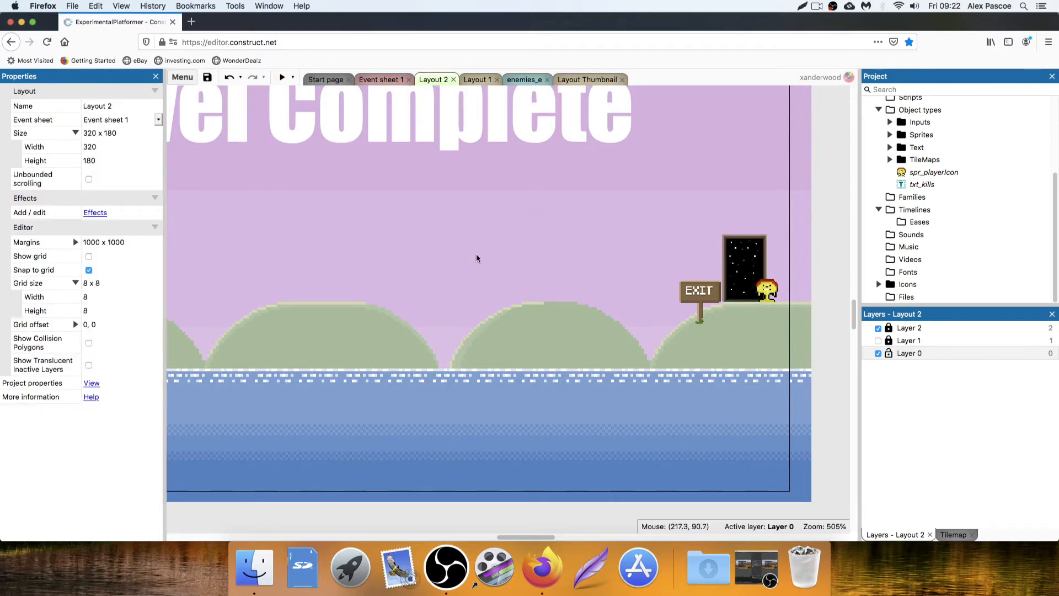
pyautogui.keyDown('ctrl'); pyautogui.scroll(-6, 426, 237); pyautogui.keyUp('ctrl')
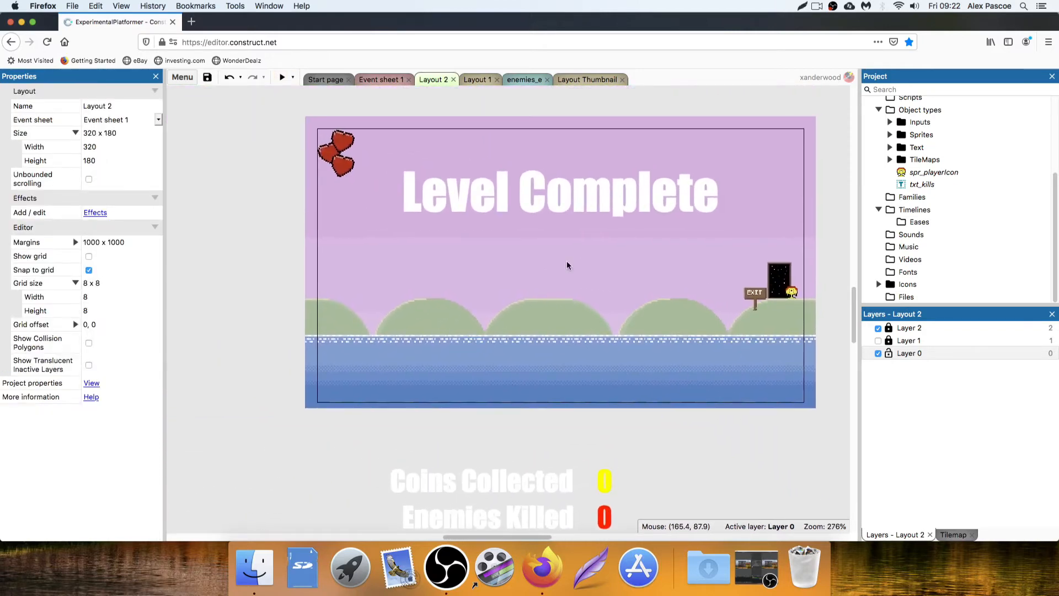
pyautogui.click(291, 81)
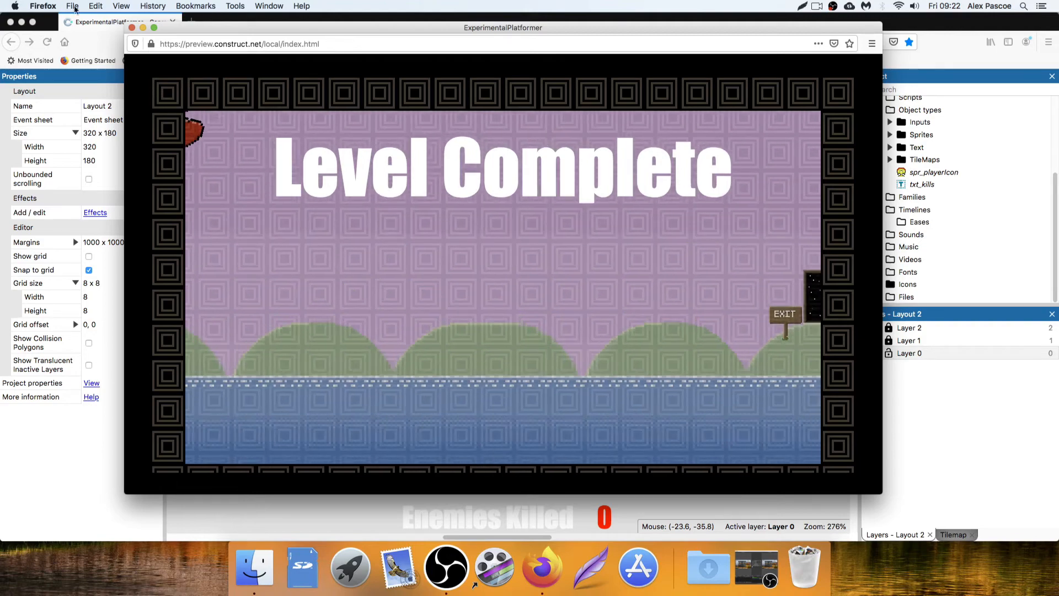
pyautogui.click(132, 27)
# Move the three hearts inward from the layout's corner to beside the start of the Level Complete title
pyautogui.moveTo(347, 165); pyautogui.dragTo(364, 190)
pyautogui.moveTo(341, 142); pyautogui.dragTo(389, 176)
pyautogui.moveTo(334, 153); pyautogui.dragTo(399, 166)
pyautogui.click(273, 196)
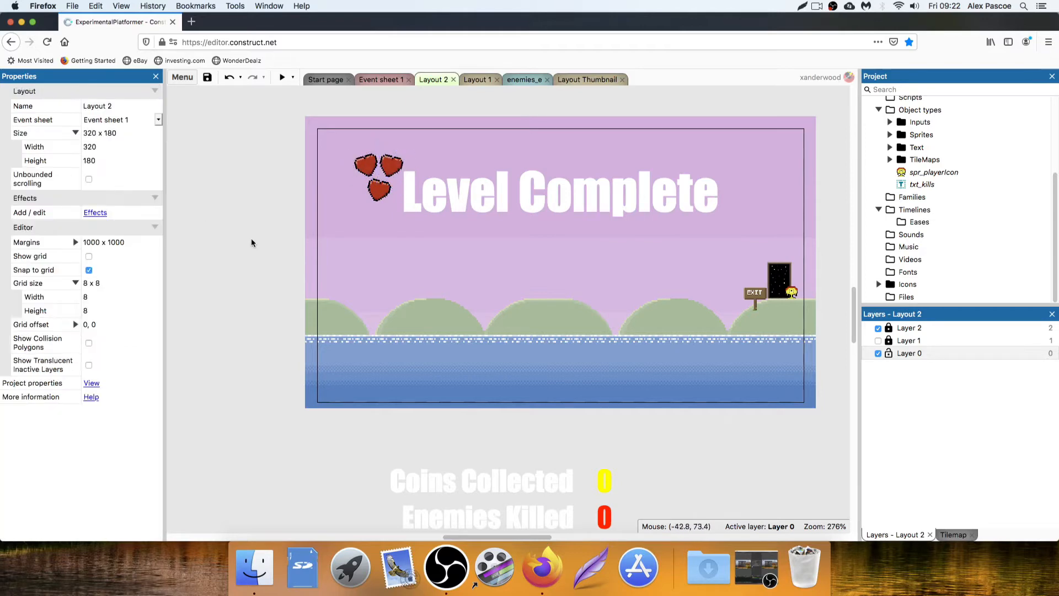
# Turn off snap to grid and arrange the three hearts in a tight cluster beside the title
pyautogui.click(91, 271)
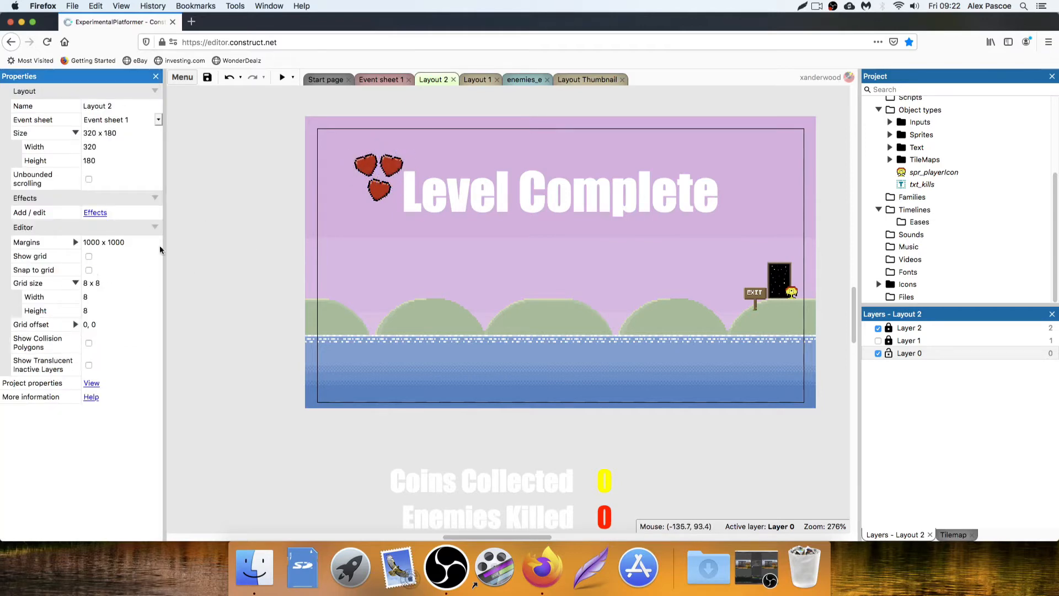
pyautogui.moveTo(370, 162); pyautogui.dragTo(446, 188)
pyautogui.click(324, 174)
pyautogui.click(330, 201)
pyautogui.press('super+z')
pyautogui.click(297, 207)
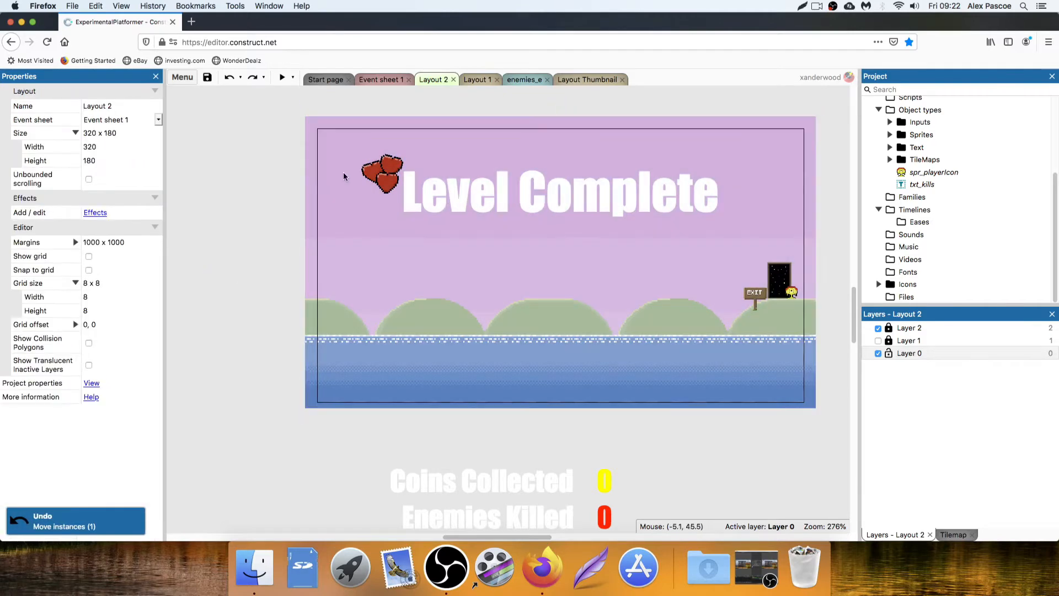
# Select all three hearts together and move the cluster slightly down and left to line up with the start of the Level Complete title
pyautogui.click(396, 168)
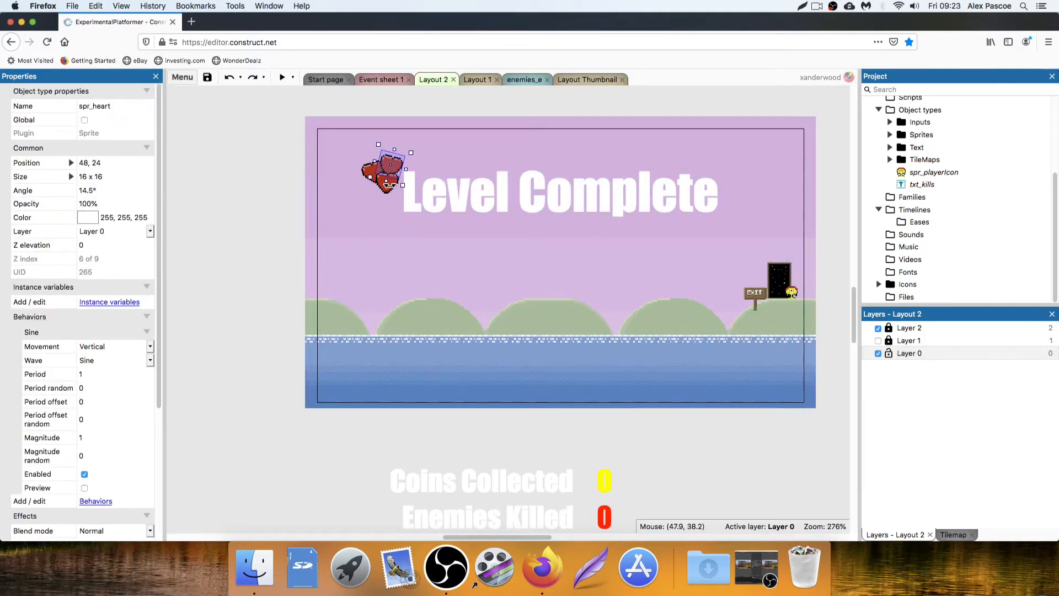
pyautogui.click(289, 158)
pyautogui.moveTo(283, 144); pyautogui.dragTo(404, 205)
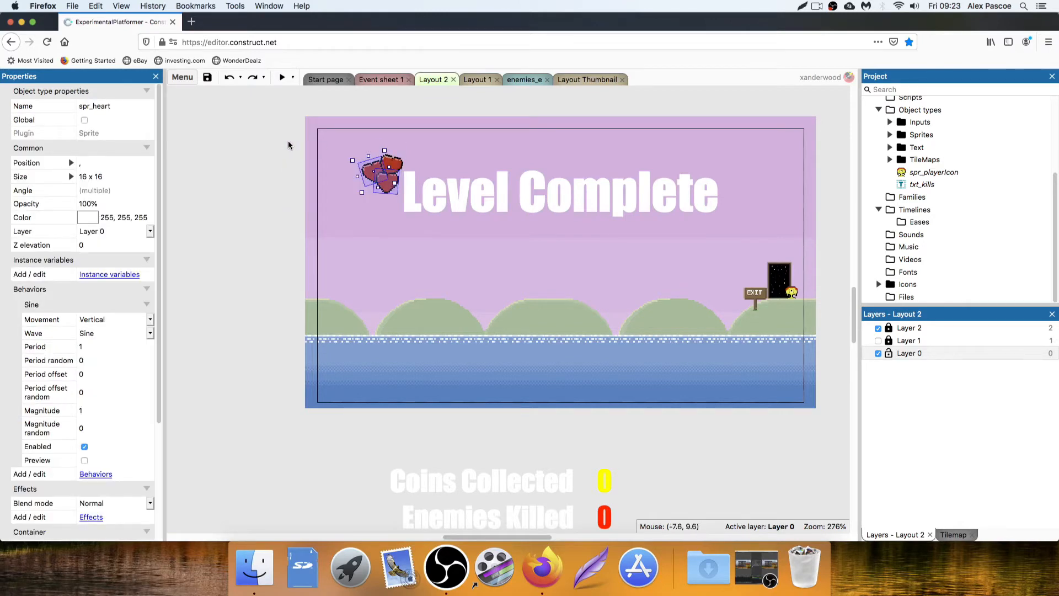
pyautogui.moveTo(288, 141); pyautogui.dragTo(411, 196)
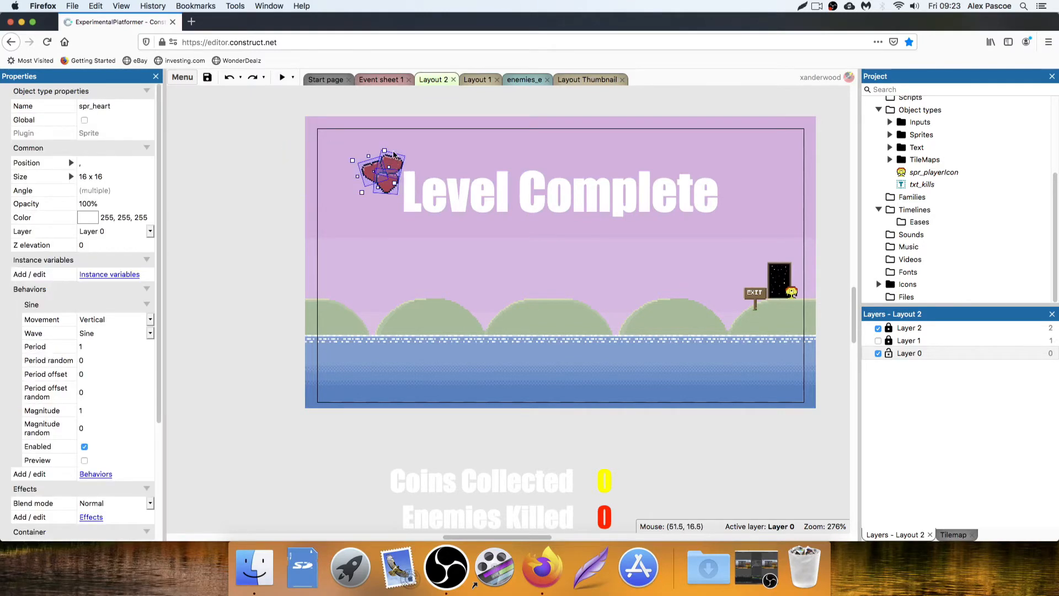
pyautogui.click(399, 156)
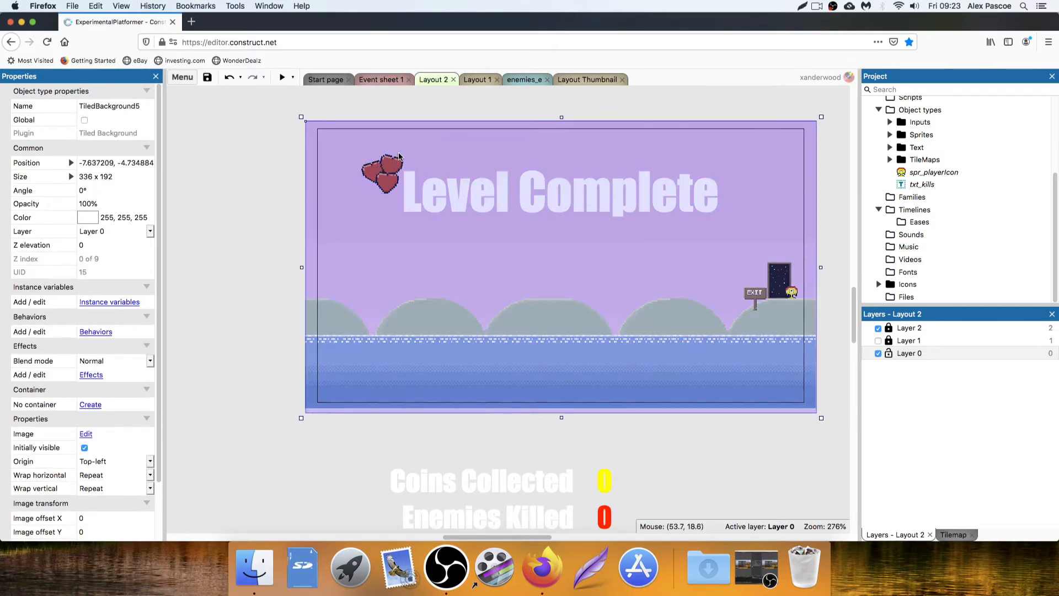
pyautogui.moveTo(253, 130); pyautogui.dragTo(461, 213)
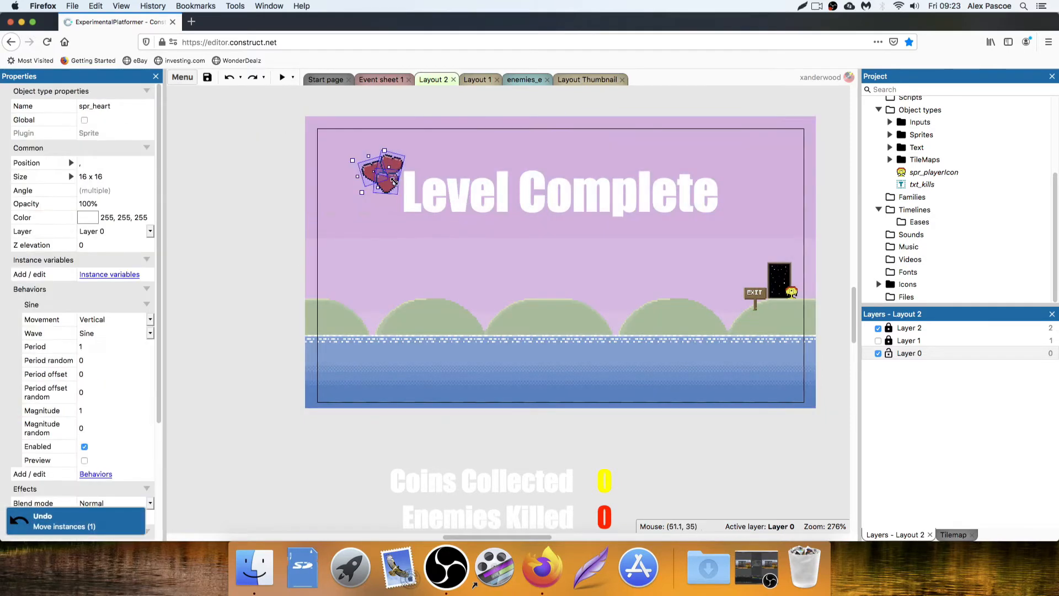
pyautogui.moveTo(388, 177); pyautogui.dragTo(384, 195)
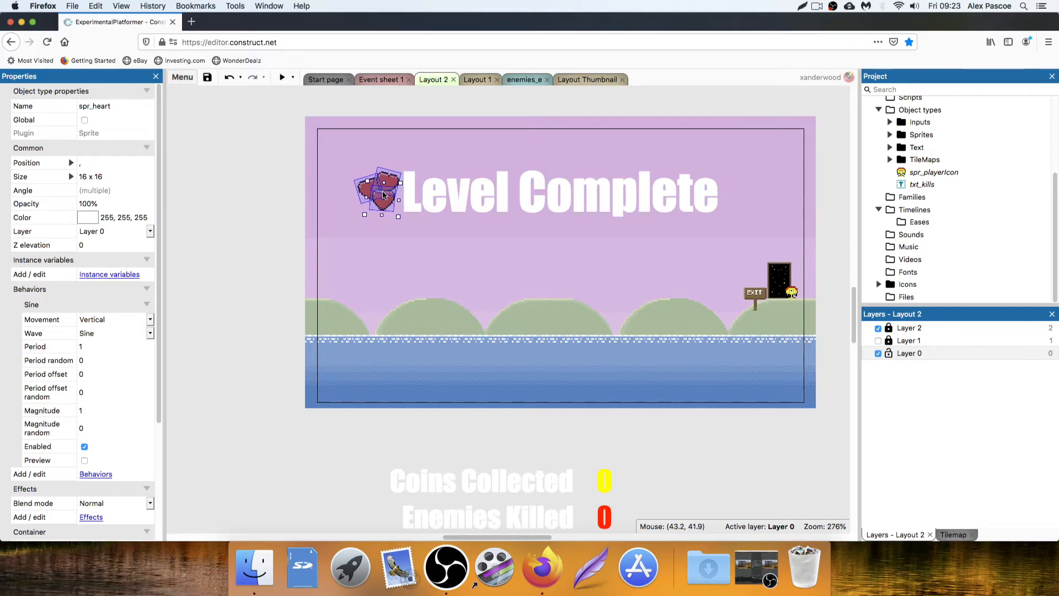
pyautogui.click(283, 219)
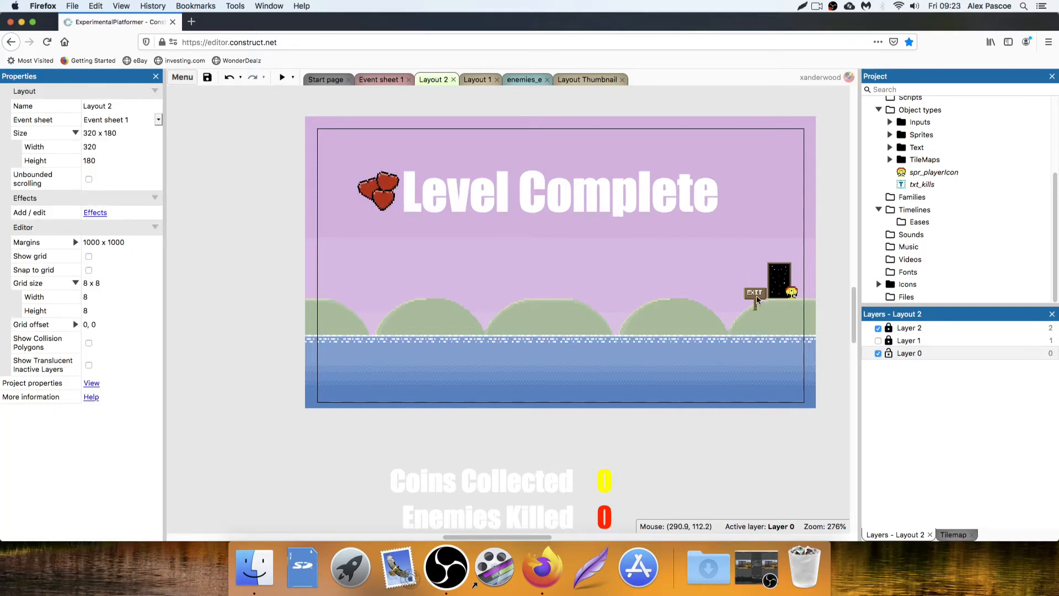
# Move the exit sign and exit door left together onto the hill inside the visible frame, with the sign beside the door
pyautogui.scroll(1, 756, 298)
pyautogui.moveTo(756, 298); pyautogui.dragTo(675, 302)
pyautogui.moveTo(771, 289); pyautogui.dragTo(690, 296)
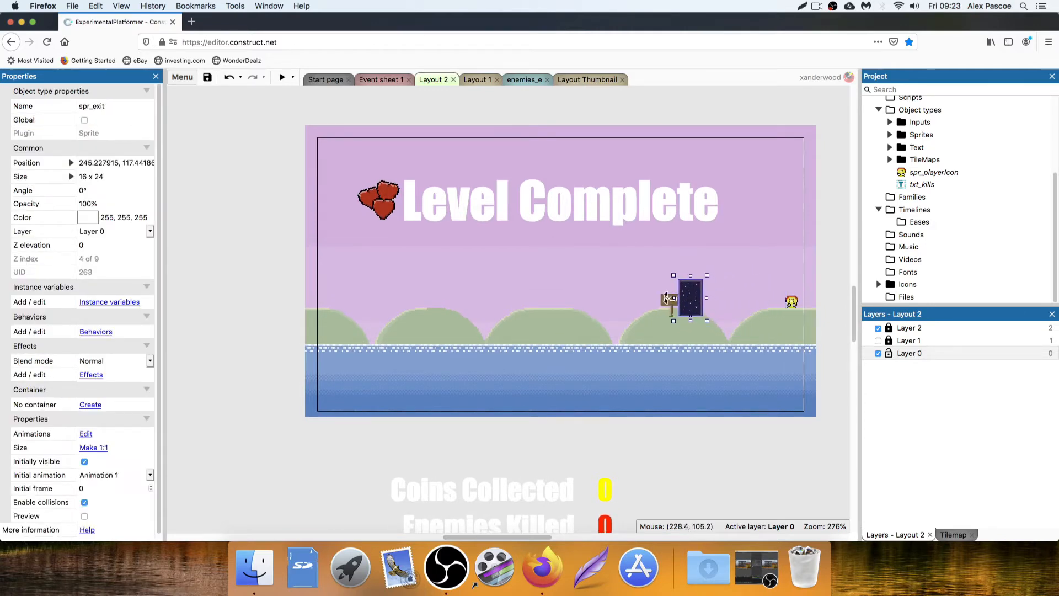
pyautogui.click(835, 257)
pyautogui.click(660, 301)
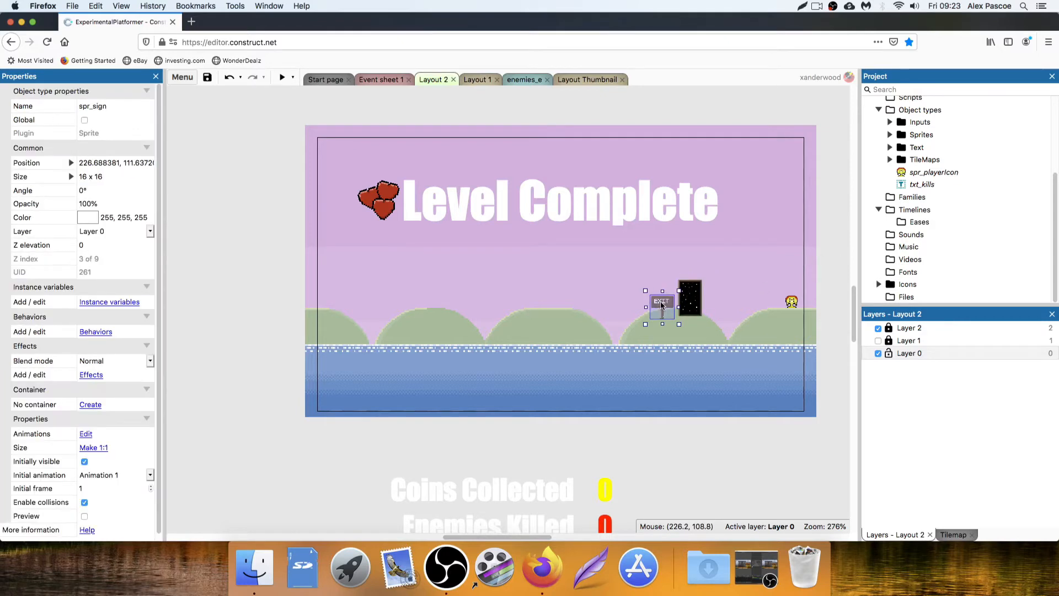
# Send the exit sign to the top of its layer, lower it slightly, and place the player icon at the door's lower right corner
pyautogui.rightClick(660, 300)
pyautogui.moveTo(721, 162)
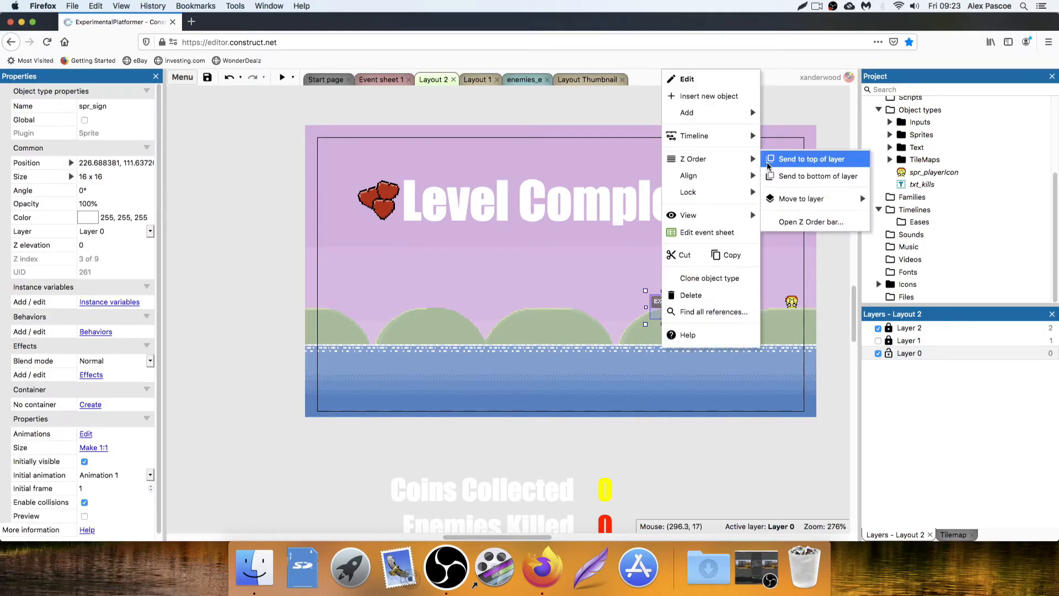
pyautogui.click(769, 163)
pyautogui.moveTo(665, 306); pyautogui.dragTo(664, 312)
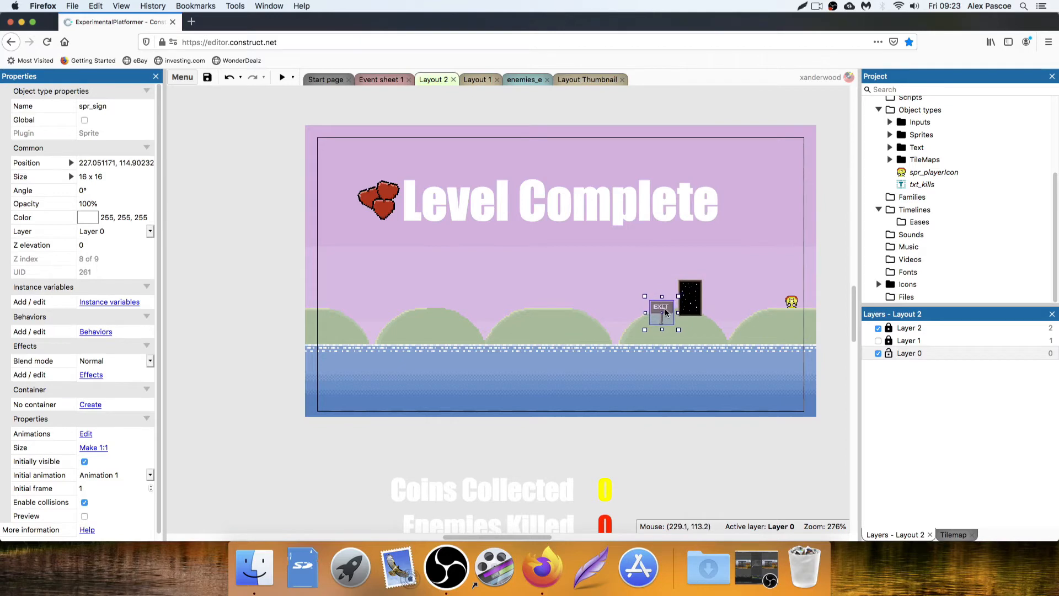
pyautogui.moveTo(791, 303); pyautogui.dragTo(700, 312)
pyautogui.click(838, 251)
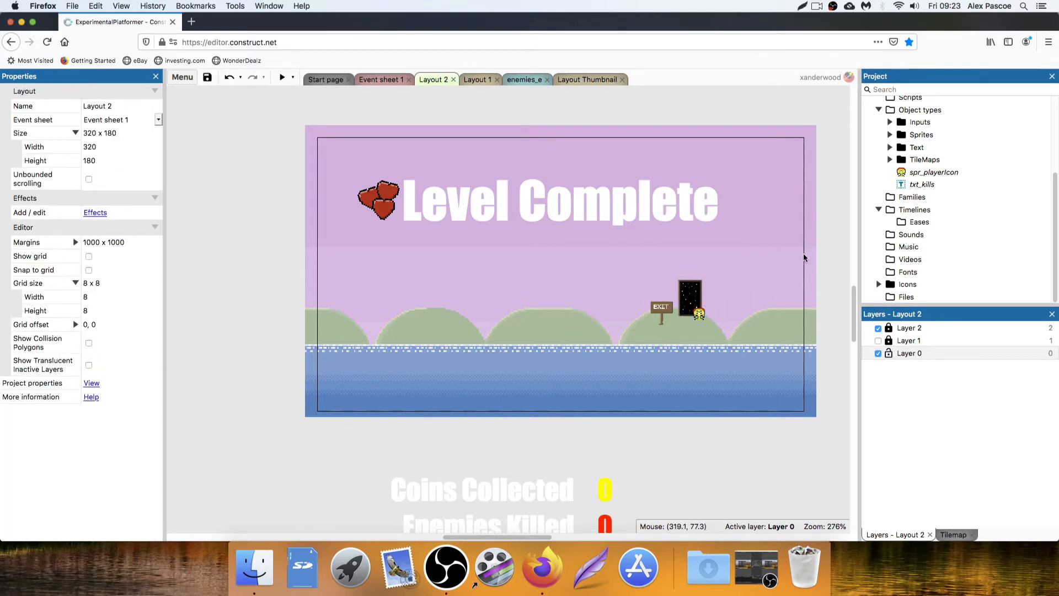
# Preview the Level Complete layout, close the preview, and remove the hearts beside the title
pyautogui.click(281, 80)
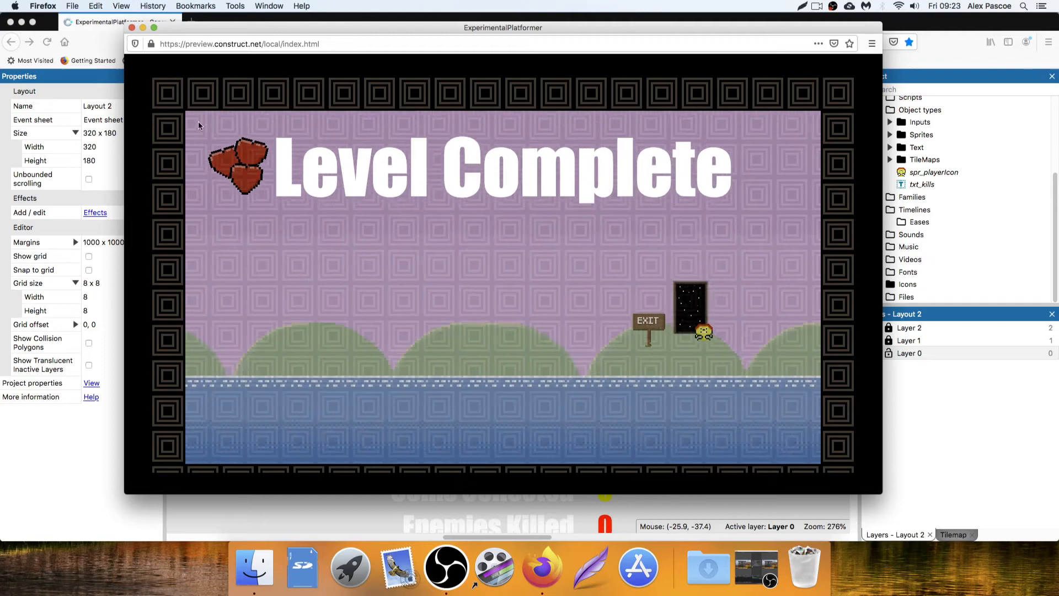
pyautogui.click(131, 27)
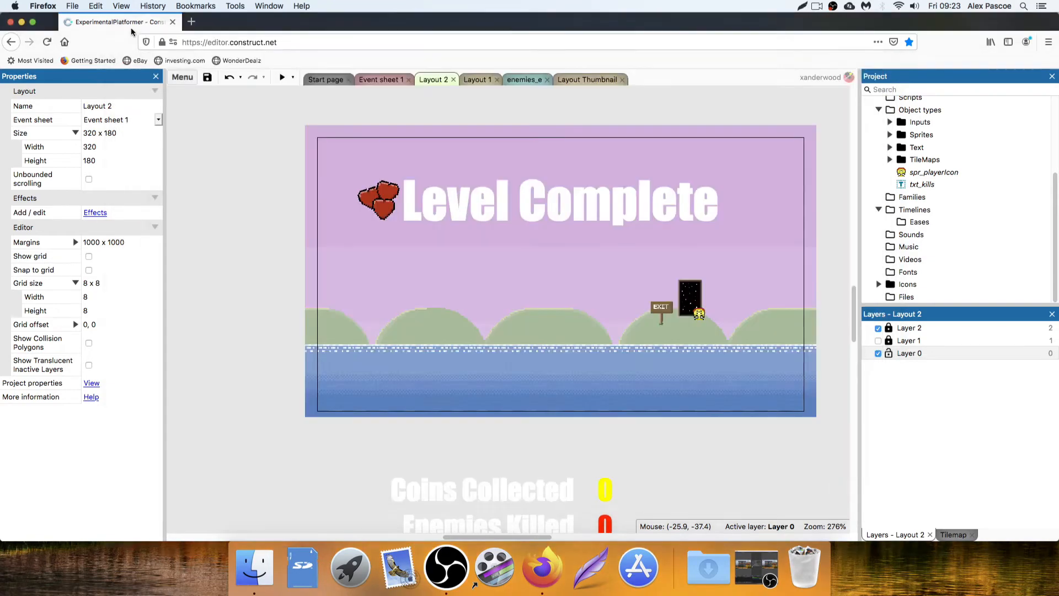
pyautogui.click(380, 201)
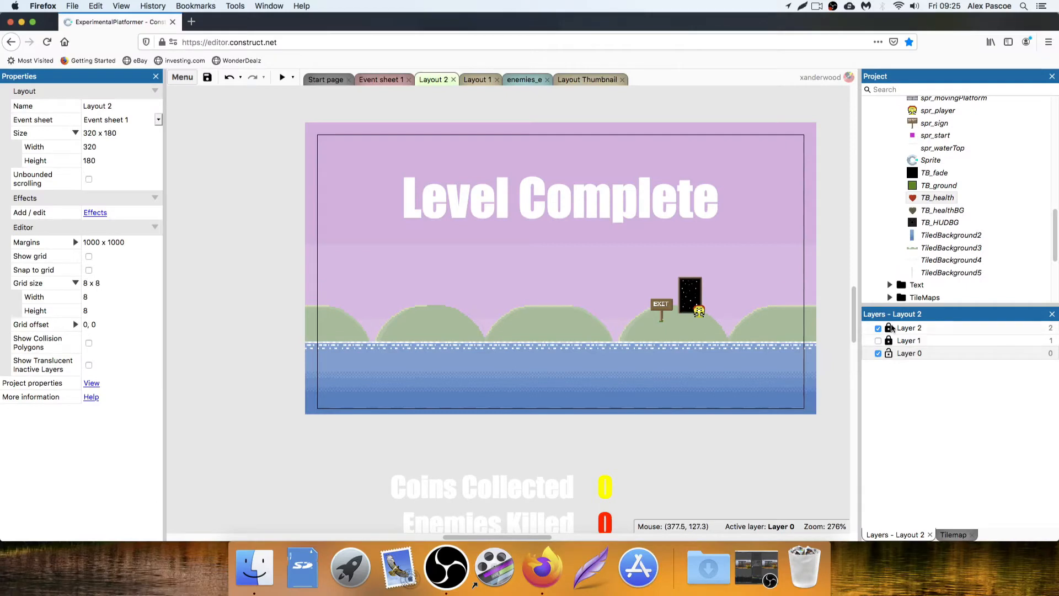
# Unlock Layer 2 as the active layer, make Layer 1 visible, and lock Layer 0
pyautogui.click(902, 331)
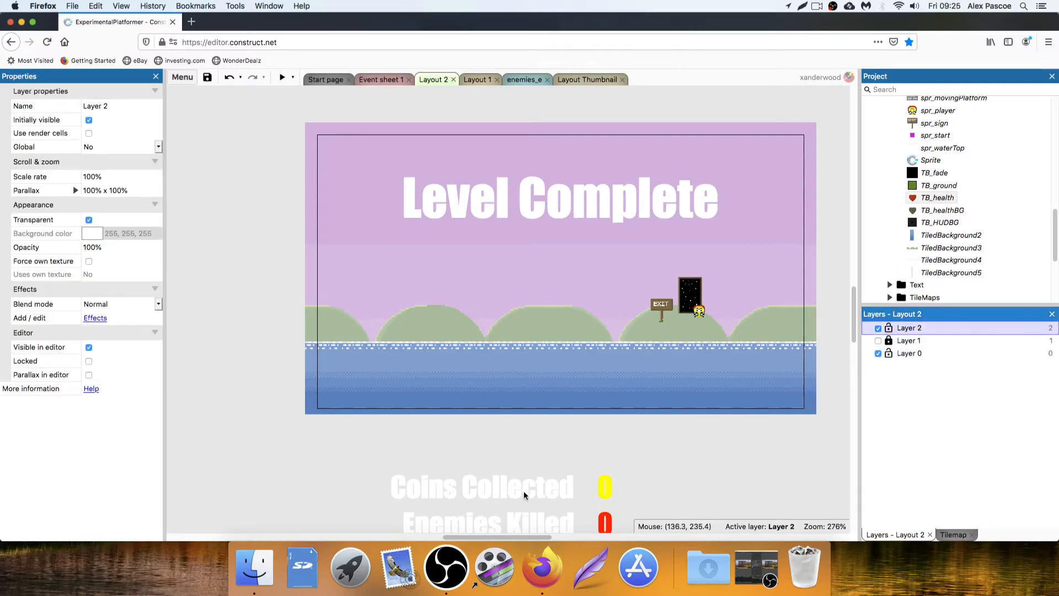
pyautogui.click(878, 341)
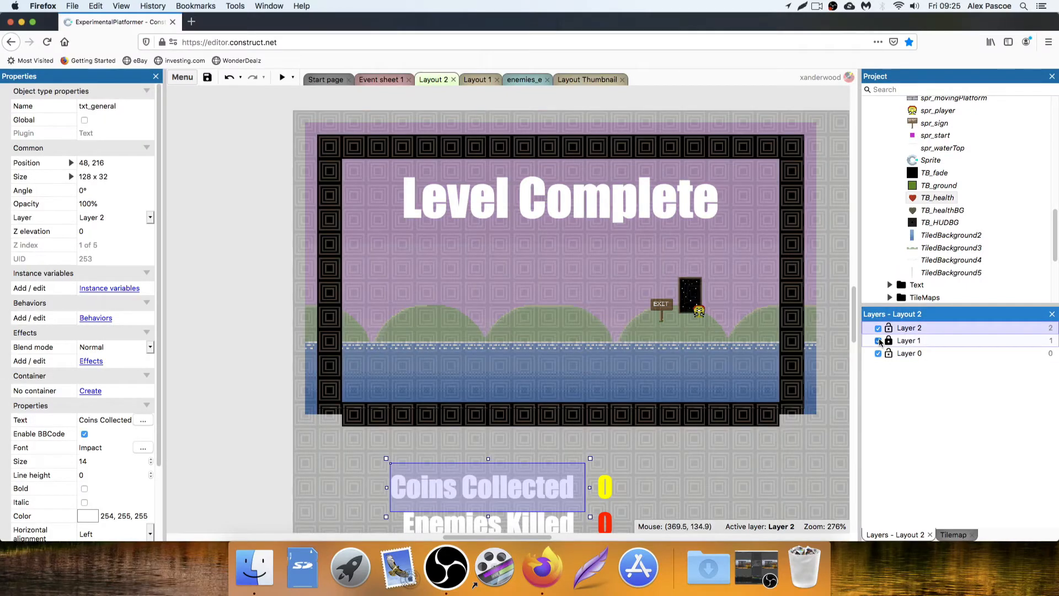
pyautogui.click(878, 341)
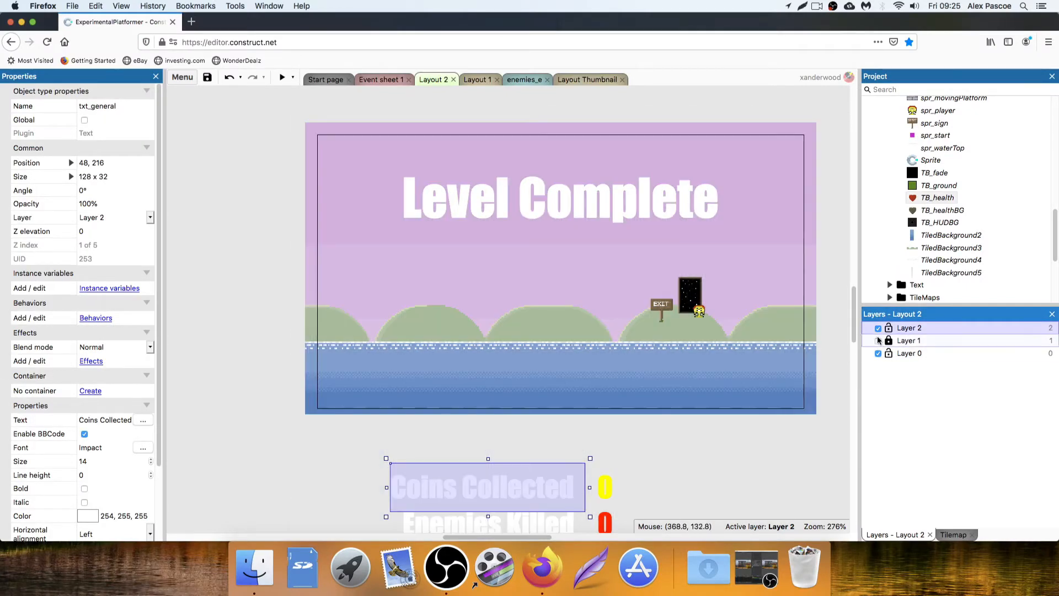
pyautogui.click(878, 341)
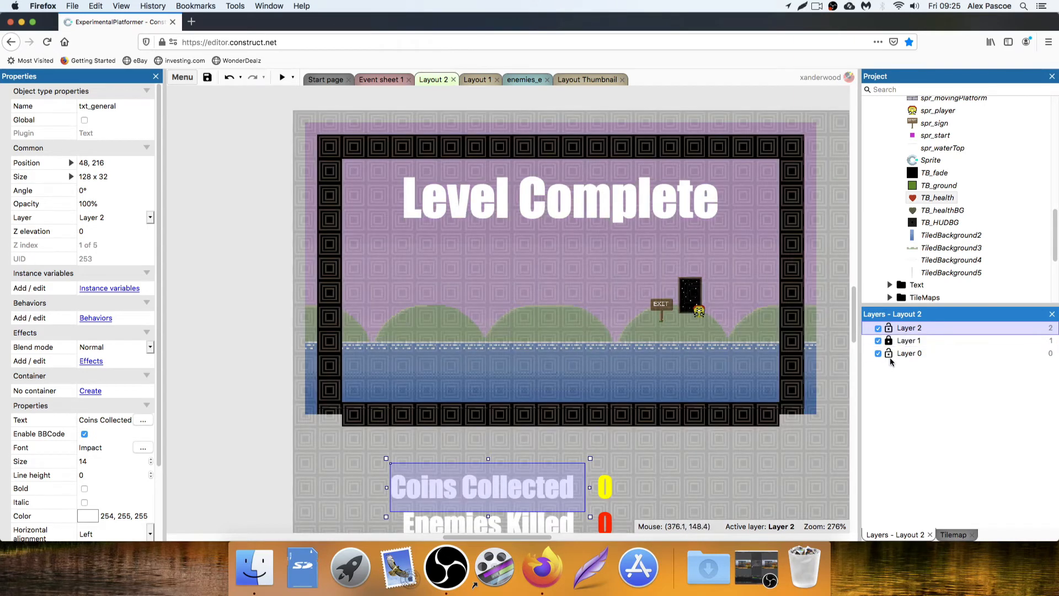
pyautogui.click(888, 353)
# Turn on snap to grid and place the Coins Collected label below the title at 56, 72
pyautogui.moveTo(516, 490); pyautogui.dragTo(531, 273)
pyautogui.click(235, 292)
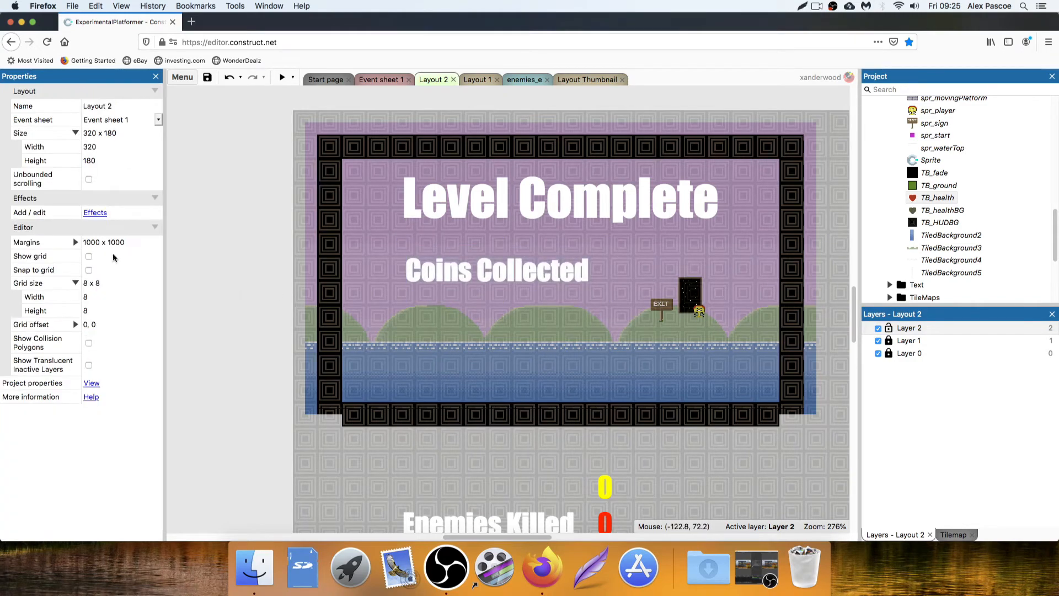
pyautogui.click(90, 268)
pyautogui.moveTo(455, 274); pyautogui.dragTo(465, 274)
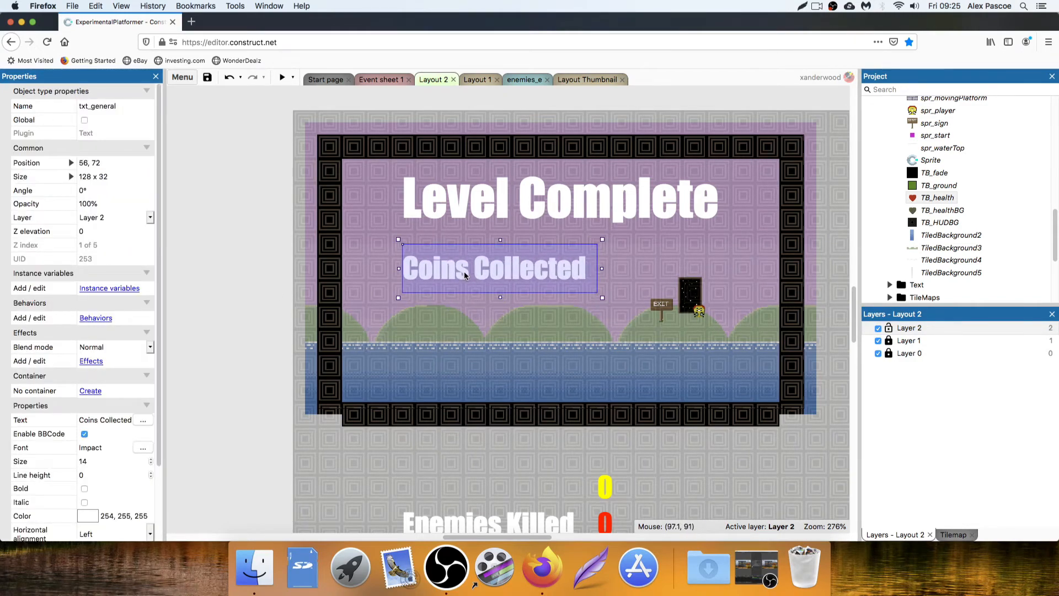
# Move the Enemies Killed label below Coins Collected and place the coin and kill counters beside their labels at 184, 72 and 184, 96
pyautogui.moveTo(515, 520); pyautogui.dragTo(524, 309)
pyautogui.moveTo(602, 477); pyautogui.dragTo(607, 264)
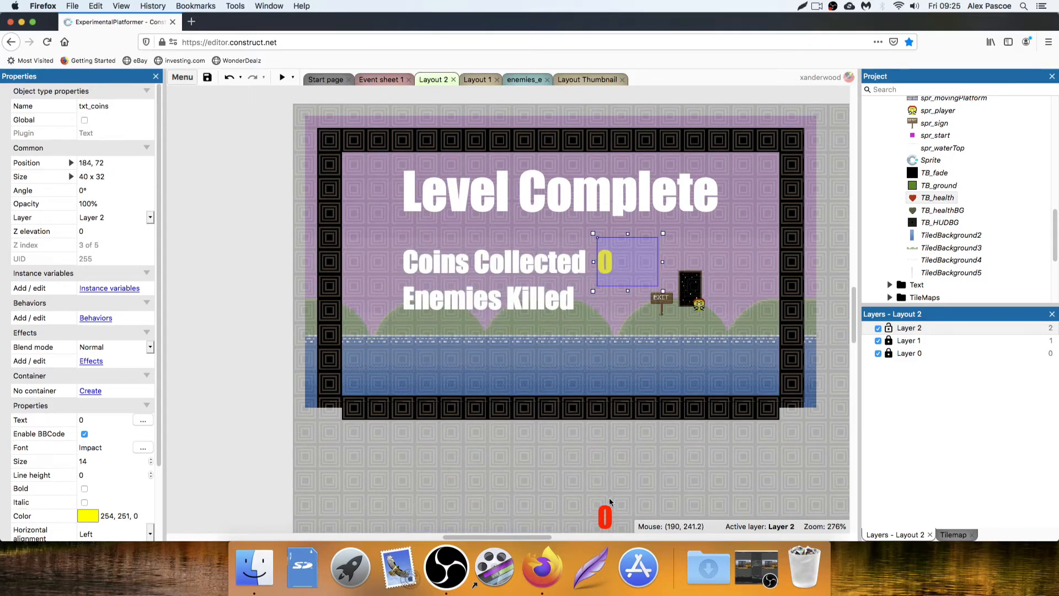
pyautogui.moveTo(603, 514); pyautogui.dragTo(603, 295)
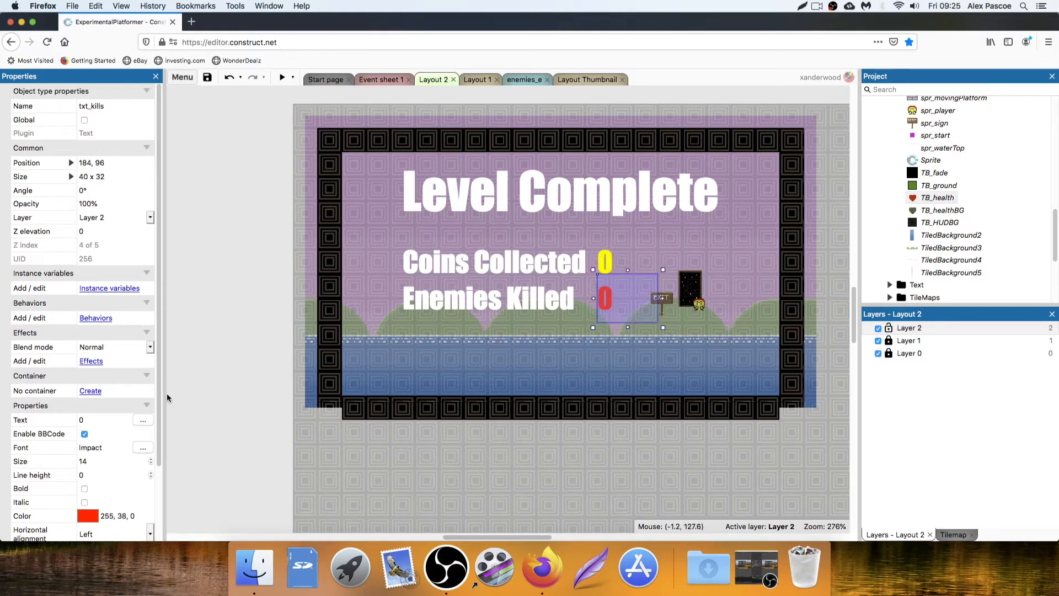
# Change the kill counter's text color to white
pyautogui.scroll(-3, 130, 440)
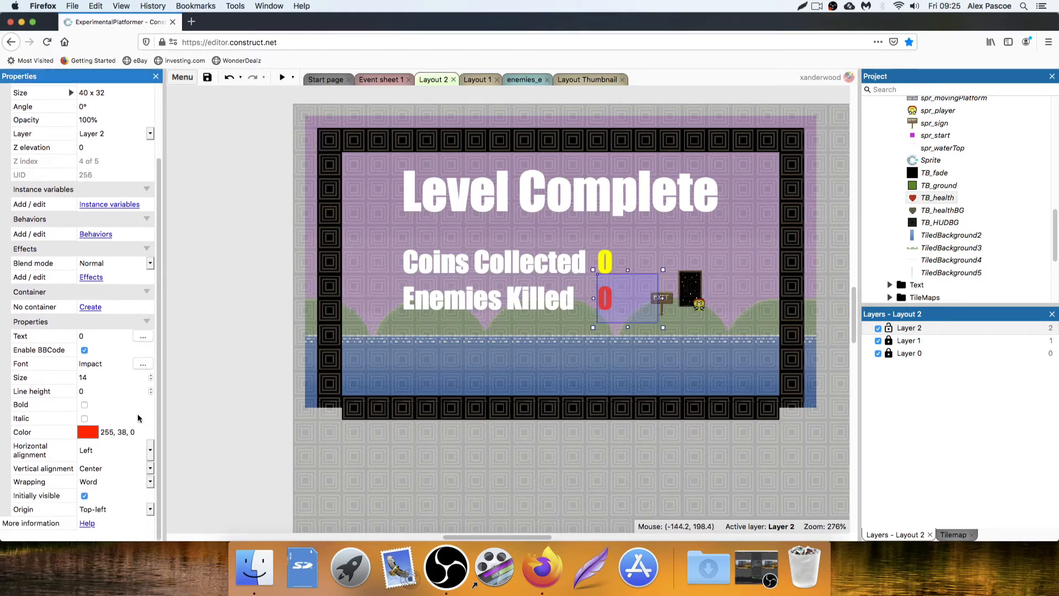
pyautogui.click(87, 430)
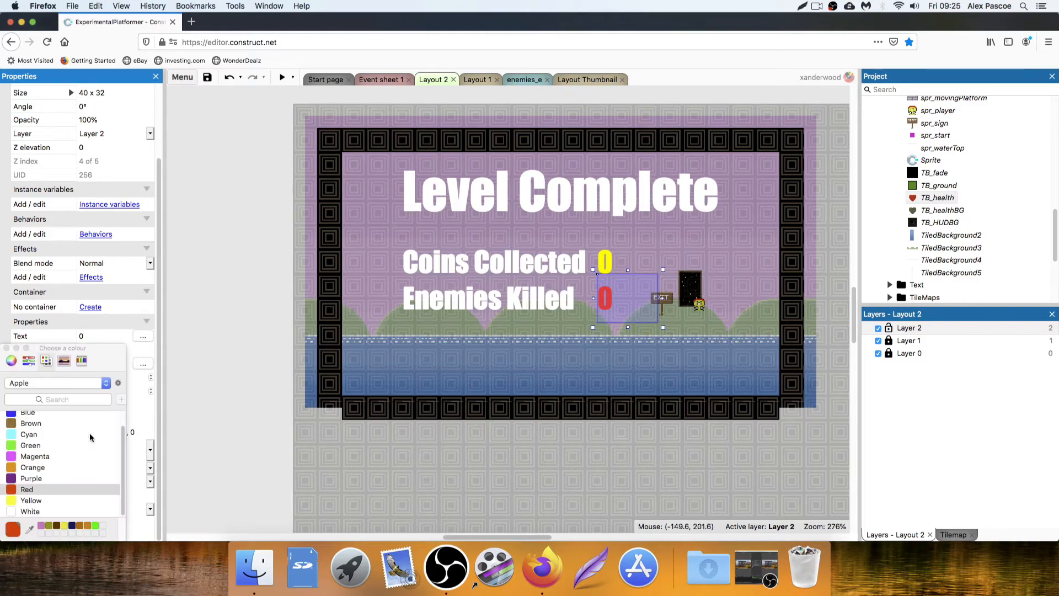
pyautogui.scroll(-1, 56, 439)
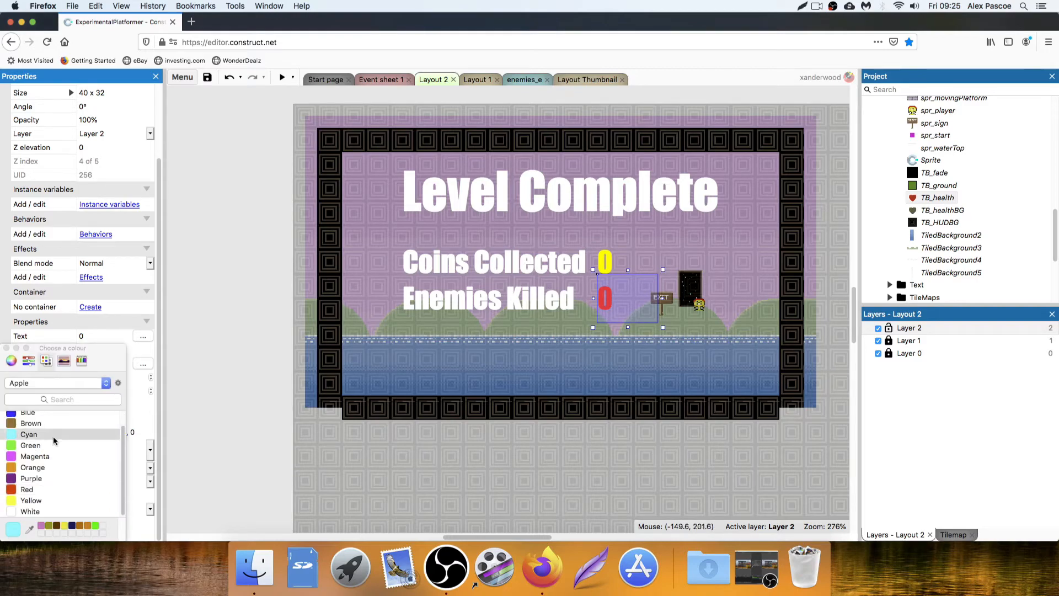
pyautogui.click(15, 512)
pyautogui.click(7, 348)
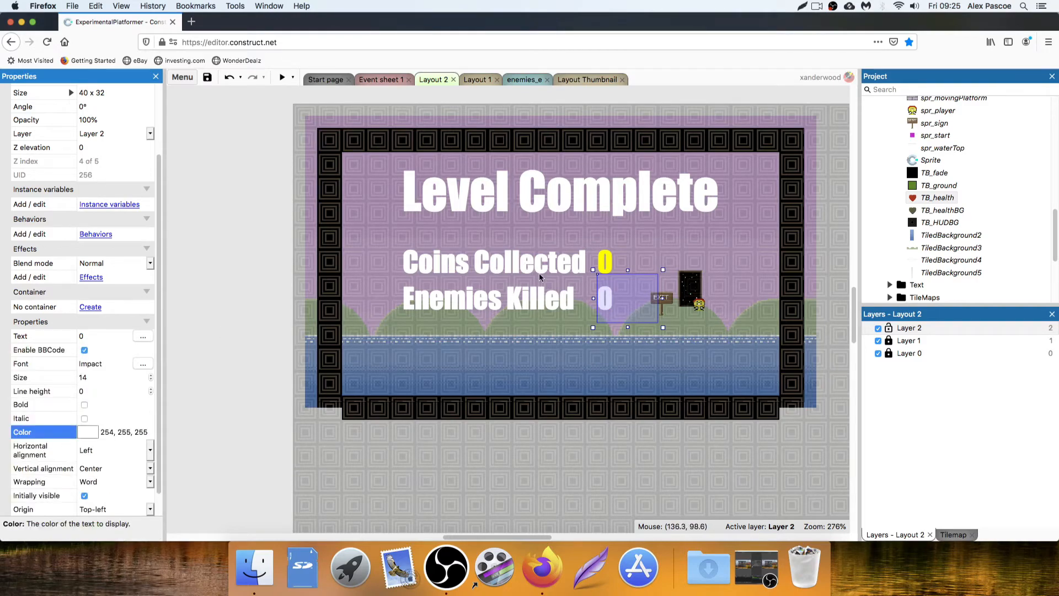
# Change the coin counter's text color to white
pyautogui.click(607, 257)
pyautogui.scroll(-3, 83, 441)
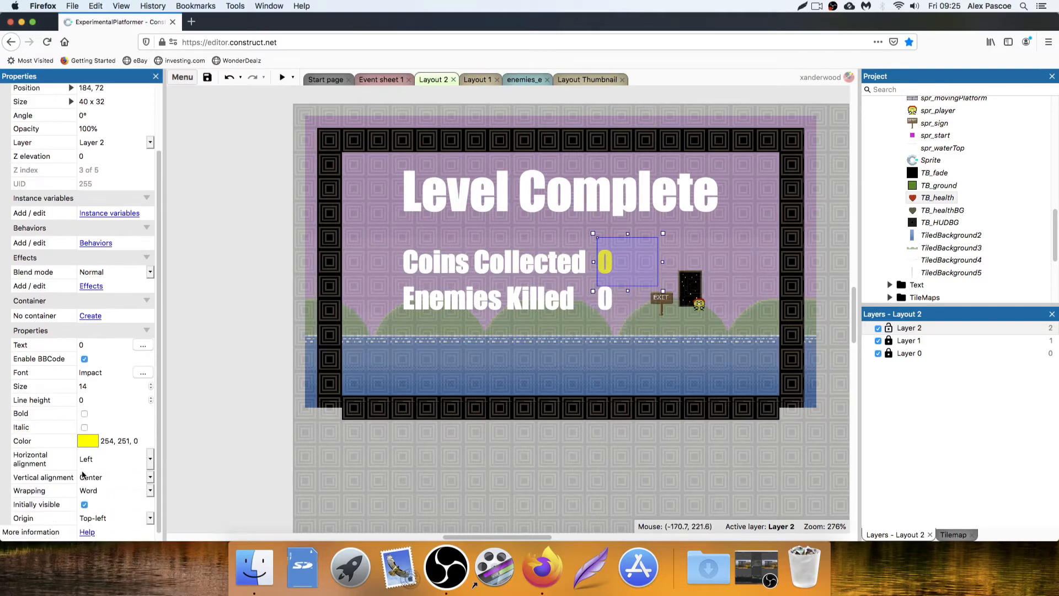
pyautogui.click(88, 431)
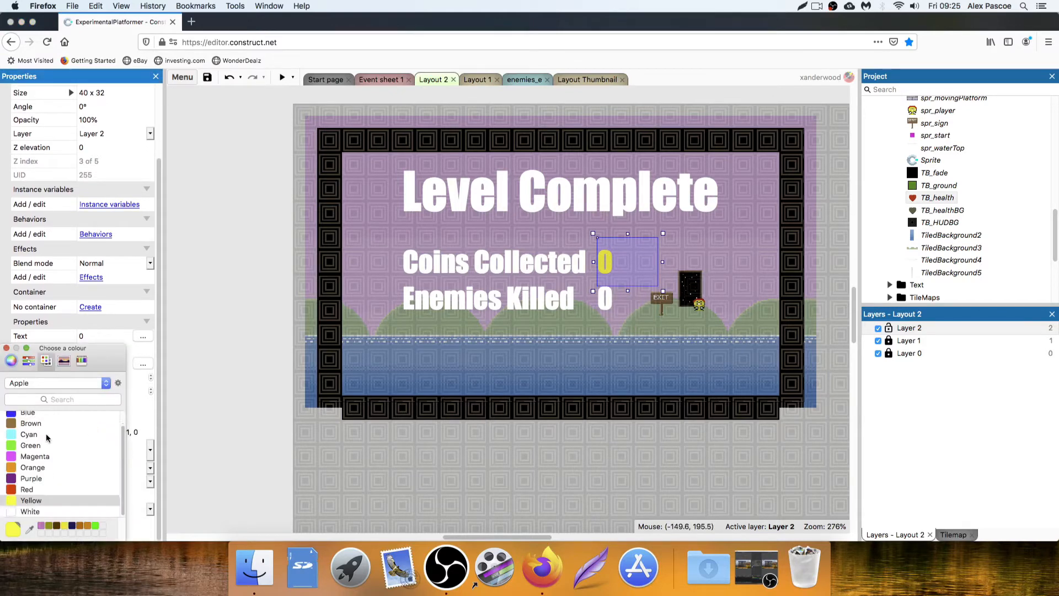
pyautogui.click(31, 512)
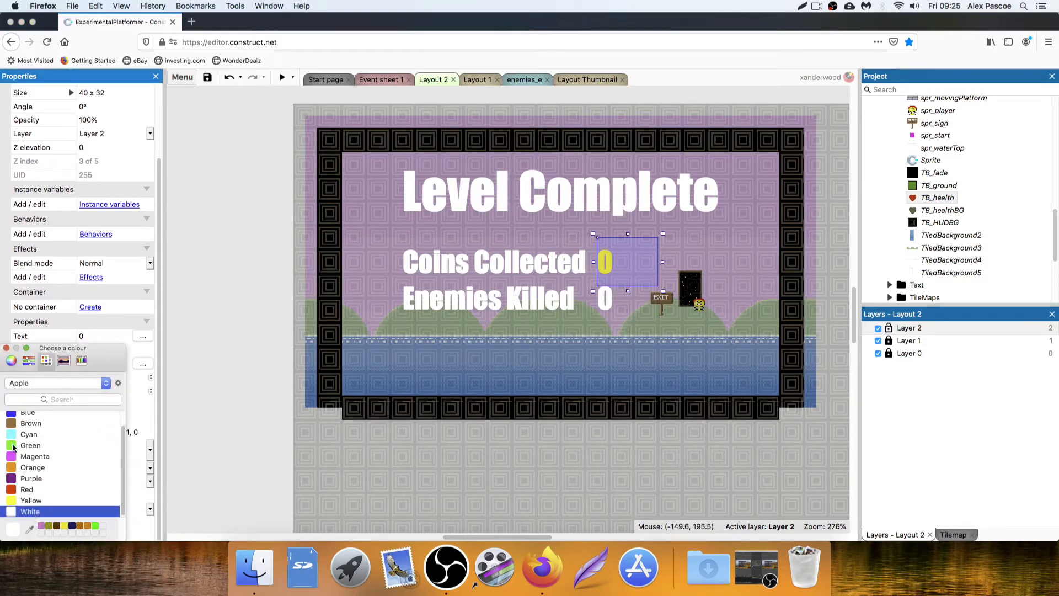
pyautogui.click(5, 348)
# Shift the Coins Collected label left so that its text ends level with the Enemies Killed label
pyautogui.click(268, 287)
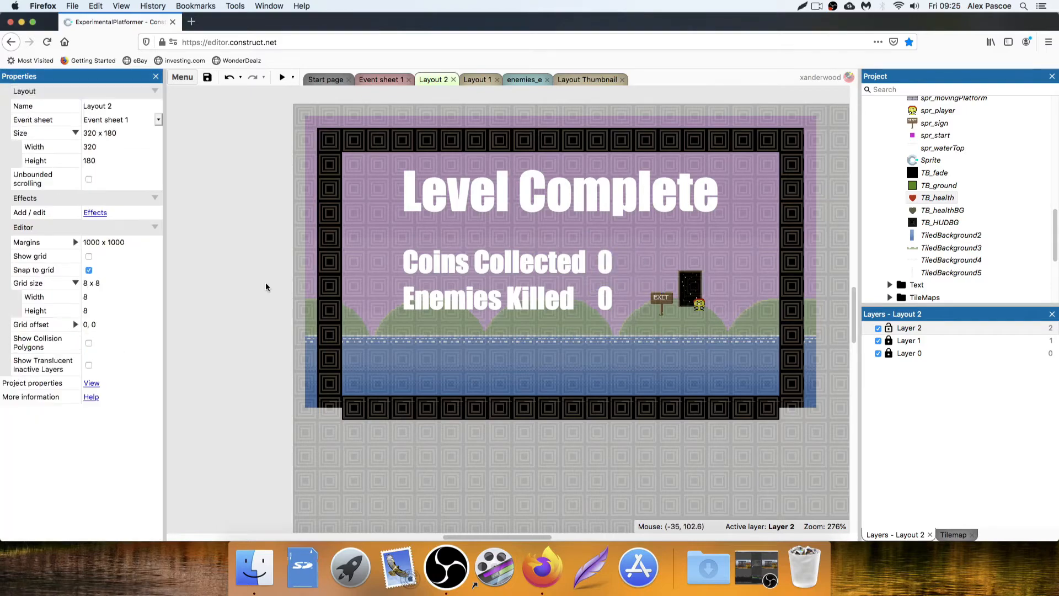
pyautogui.click(571, 257)
pyautogui.click(262, 302)
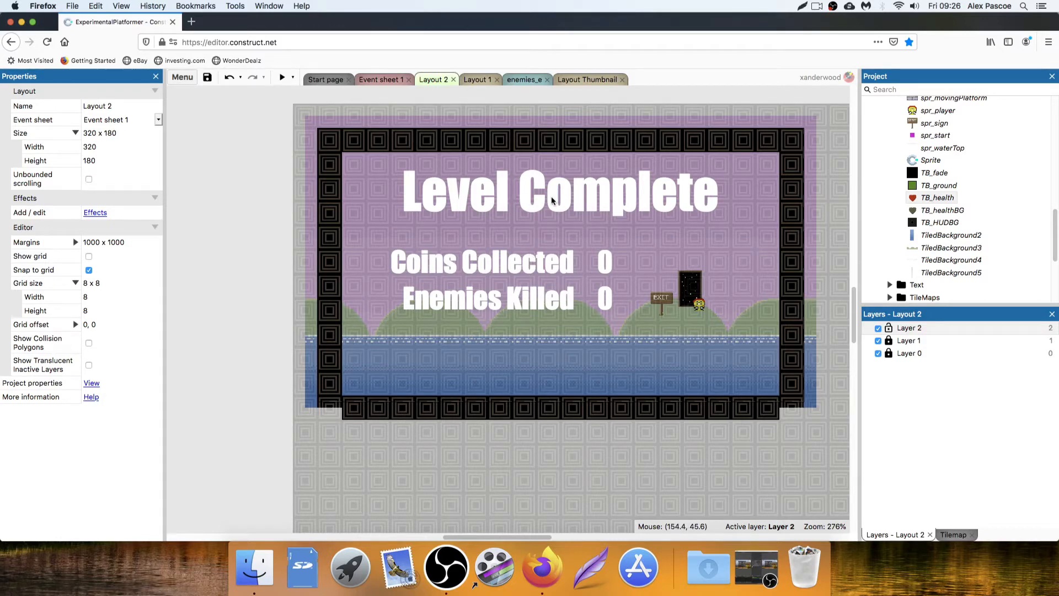
# Look over the global variables in Event sheet 1 and collapse the Titles group
pyautogui.click(379, 79)
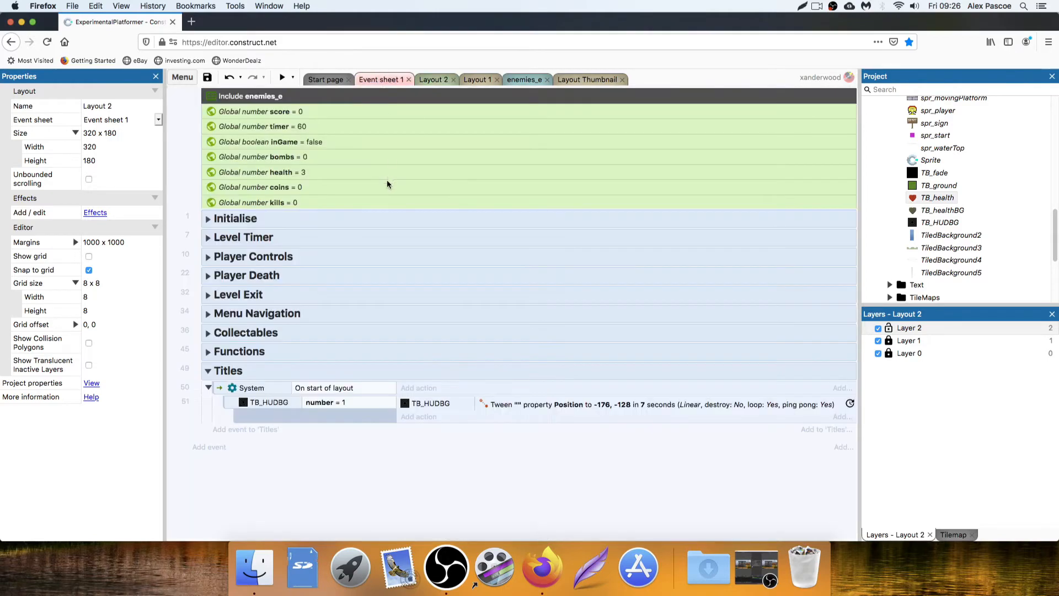
pyautogui.click(287, 112)
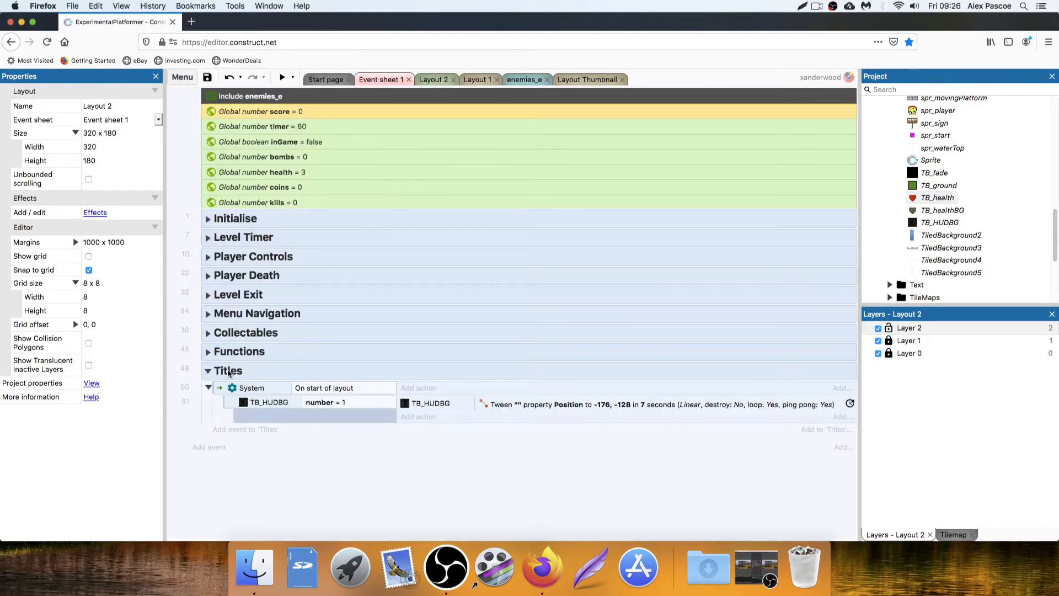
pyautogui.click(210, 372)
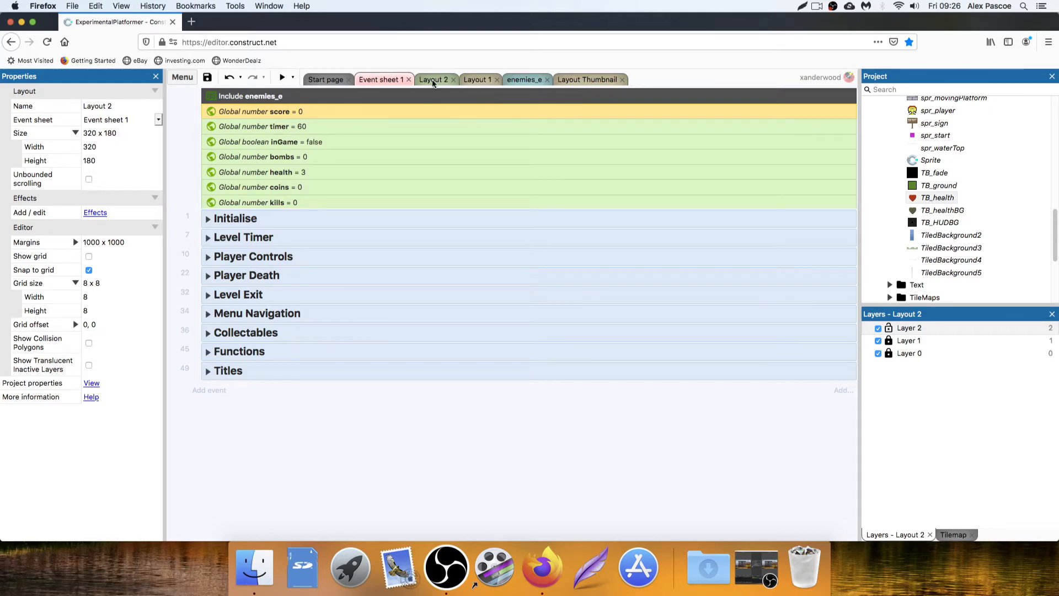
# Return to Layout 2 and duplicate the Enemies Killed label directly below the original at 56, 120
pyautogui.click(435, 81)
pyautogui.click(495, 300)
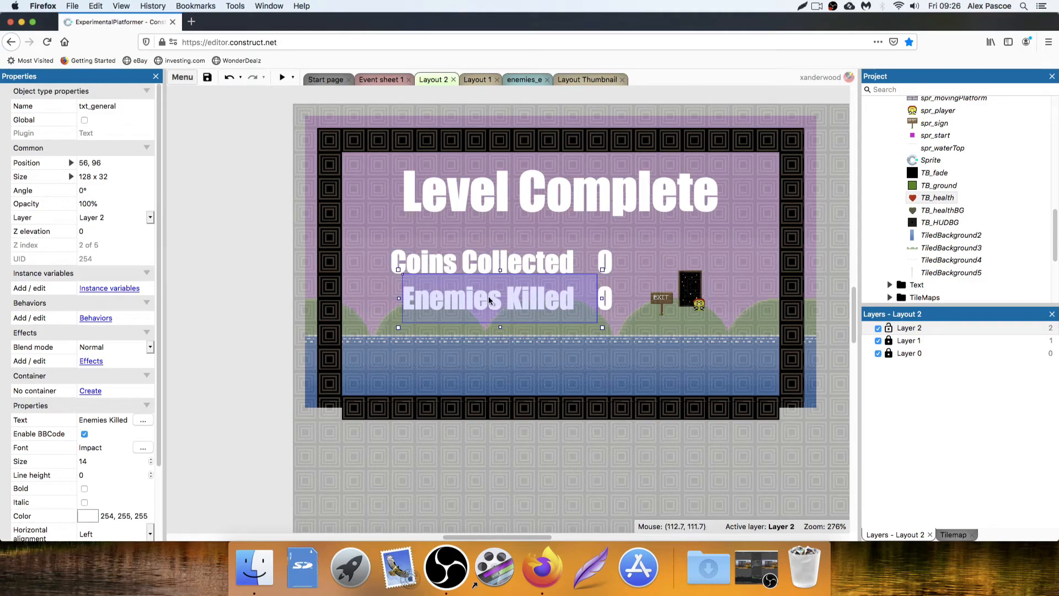
pyautogui.keyDown('ctrl'); pyautogui.moveTo(489, 301); pyautogui.dragTo(489, 337); pyautogui.keyUp('ctrl')
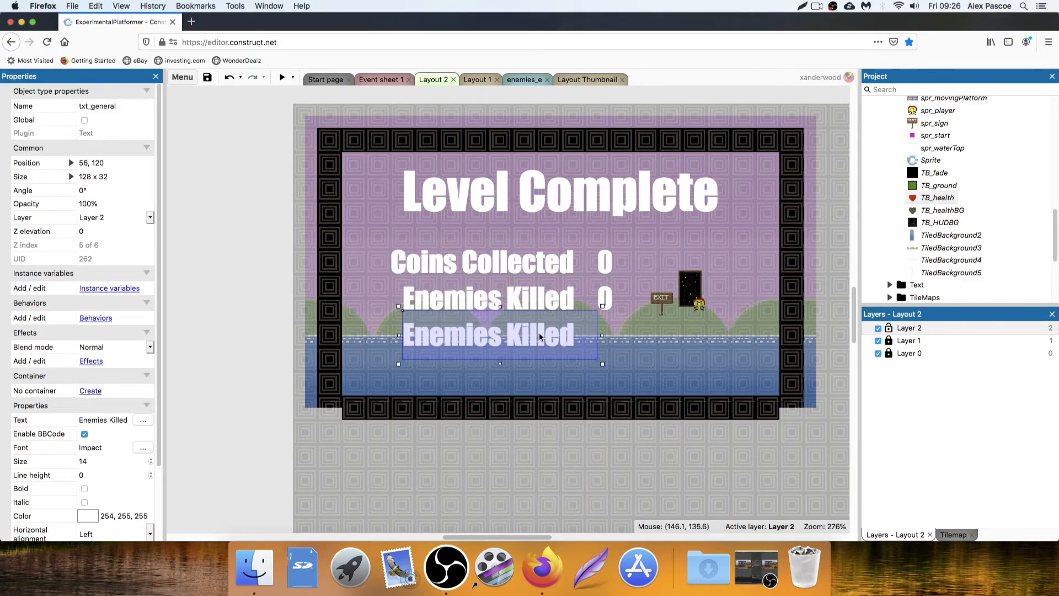
# Change the text of the duplicated third label, below the Enemies Killed line, to "Level Score"
pyautogui.doubleClick(491, 336)
pyautogui.moveTo(739, 230); pyautogui.dragTo(657, 230)
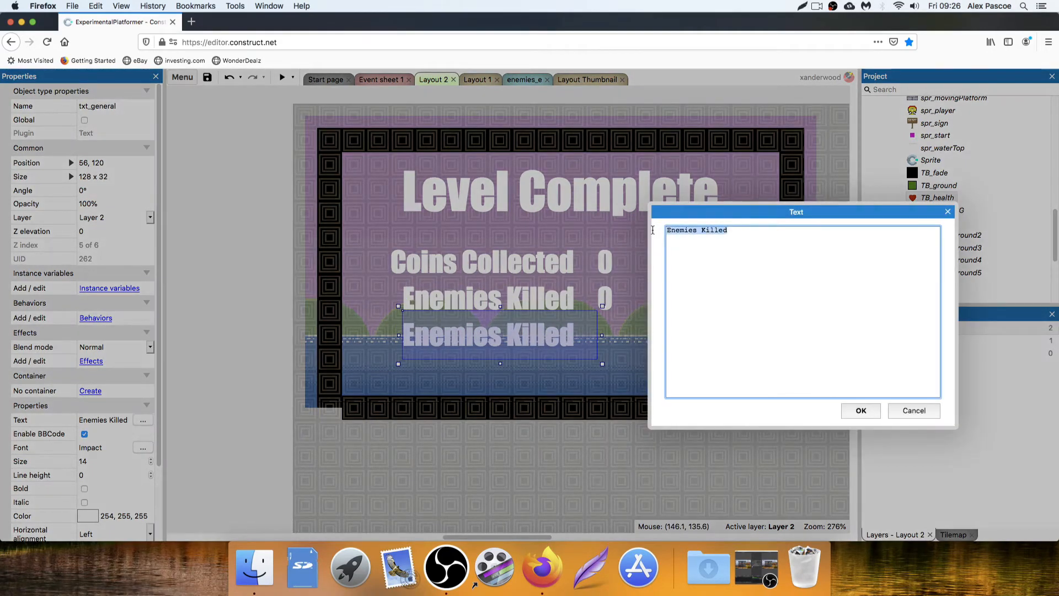
pyautogui.press('BackSpace')
pyautogui.press('Return')
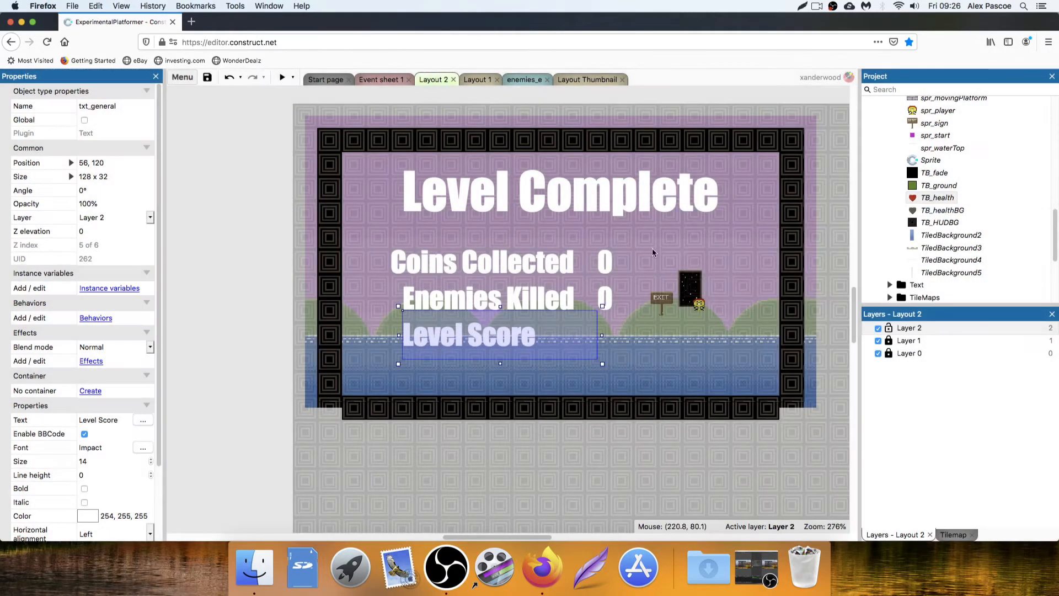
# Set the horizontal alignment of the Coins Collected, Enemies Killed and Level Score labels to Right
pyautogui.click(509, 270)
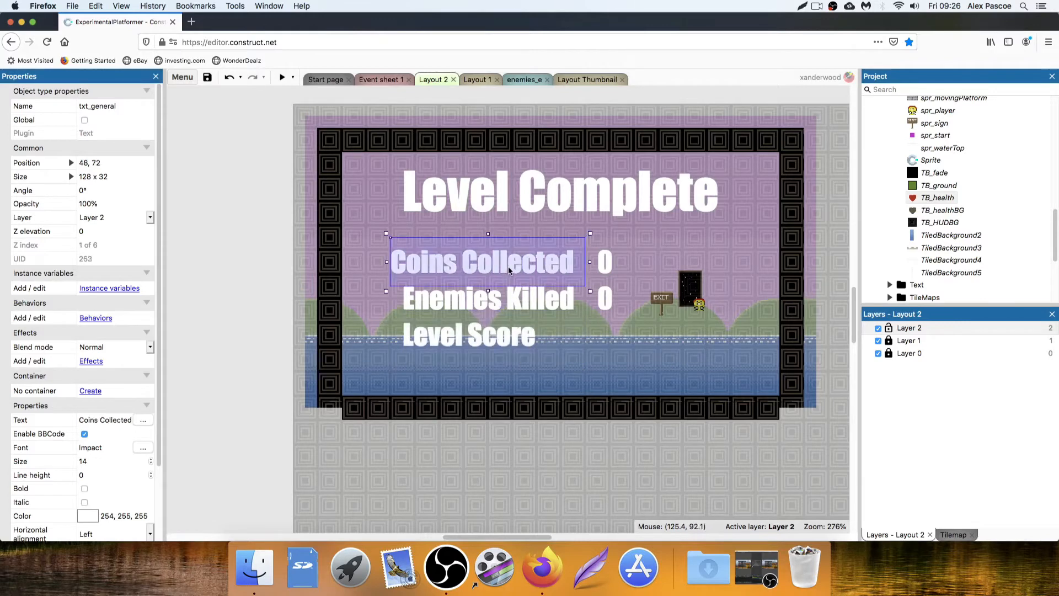
pyautogui.keyDown('shift'); pyautogui.click(531, 301); pyautogui.keyUp('shift')
pyautogui.keyDown('shift'); pyautogui.click(519, 342); pyautogui.keyUp('shift')
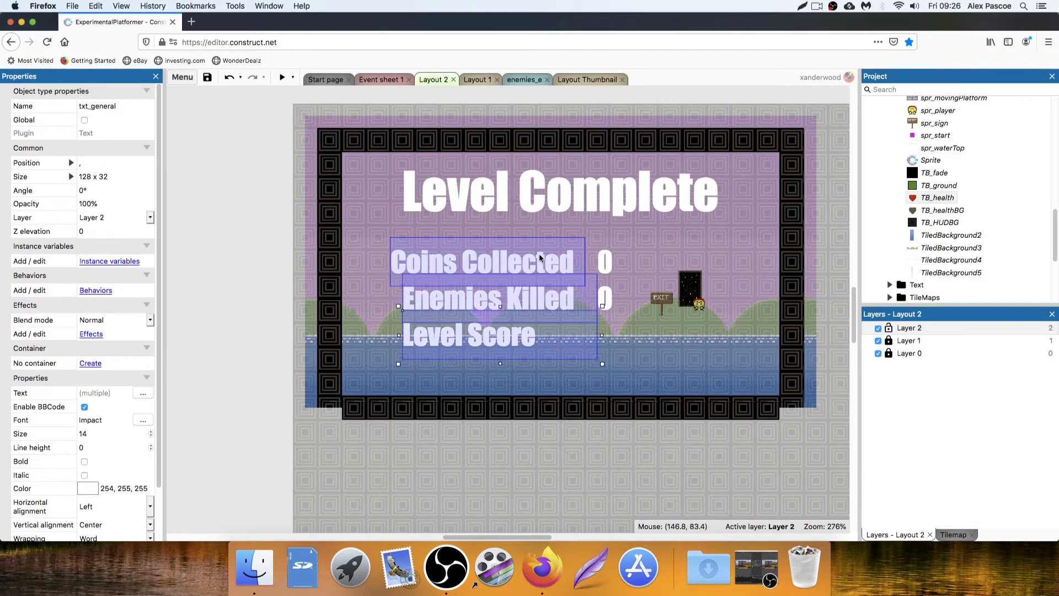
pyautogui.scroll(-2, 122, 334)
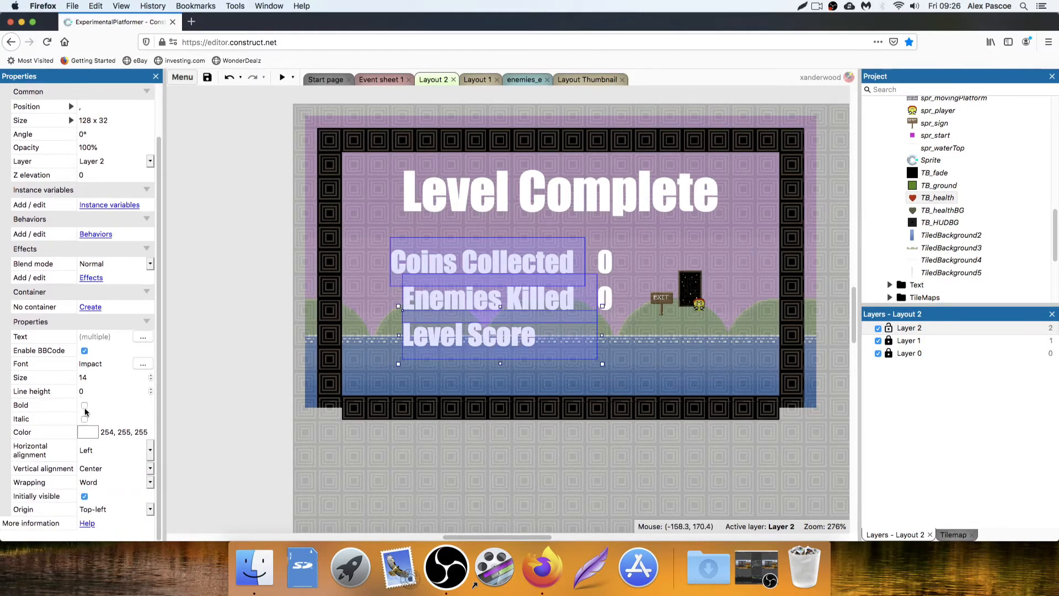
pyautogui.click(108, 449)
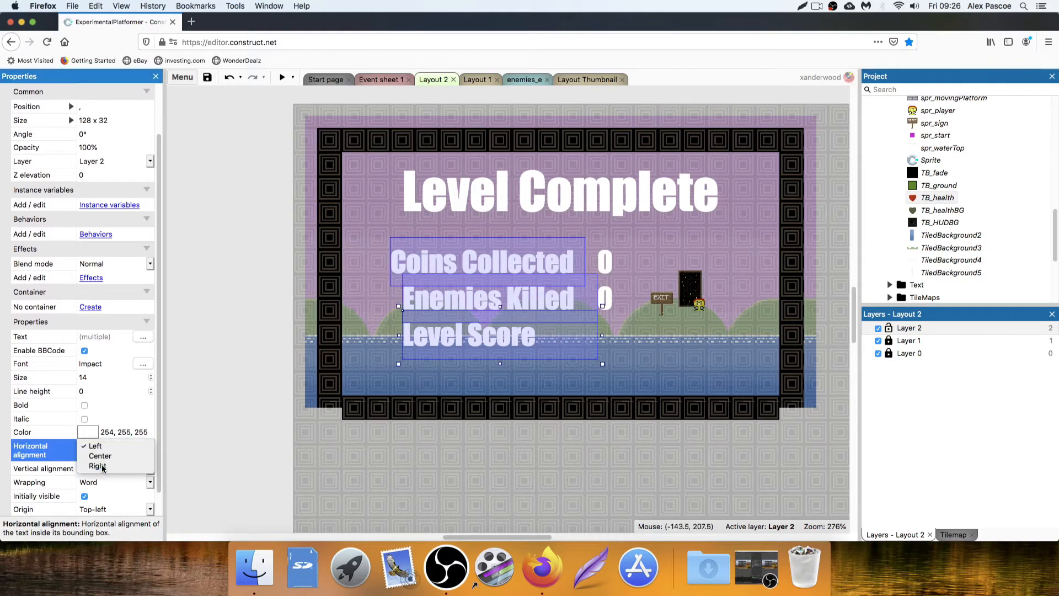
pyautogui.click(98, 465)
# Move the three right-aligned labels left to X 40 so their right edges line up, with Coins Collected at 40, 72
pyautogui.moveTo(524, 310); pyautogui.dragTo(503, 310)
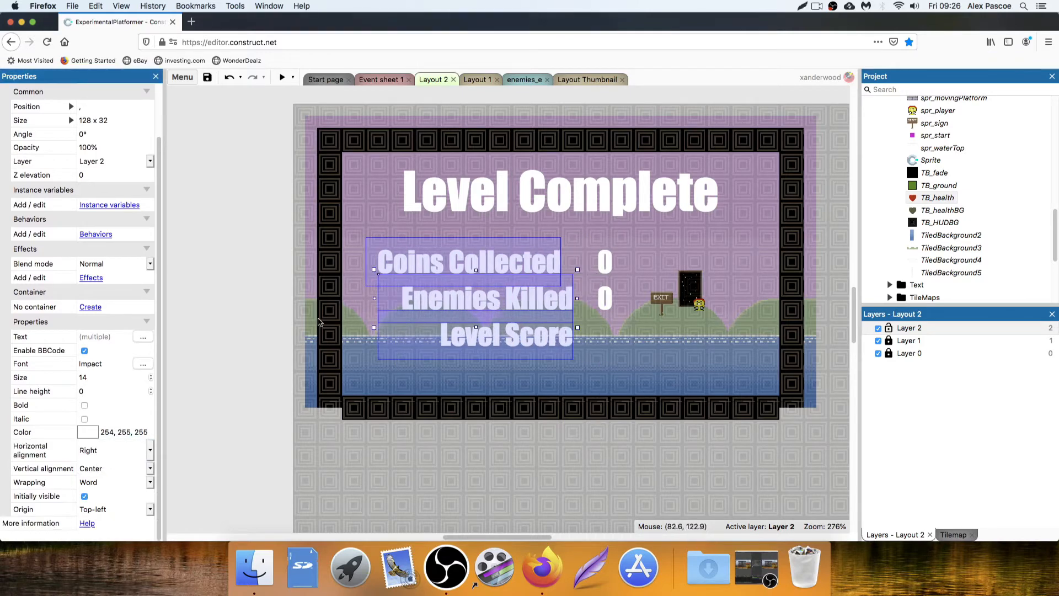
pyautogui.click(315, 299)
pyautogui.click(498, 278)
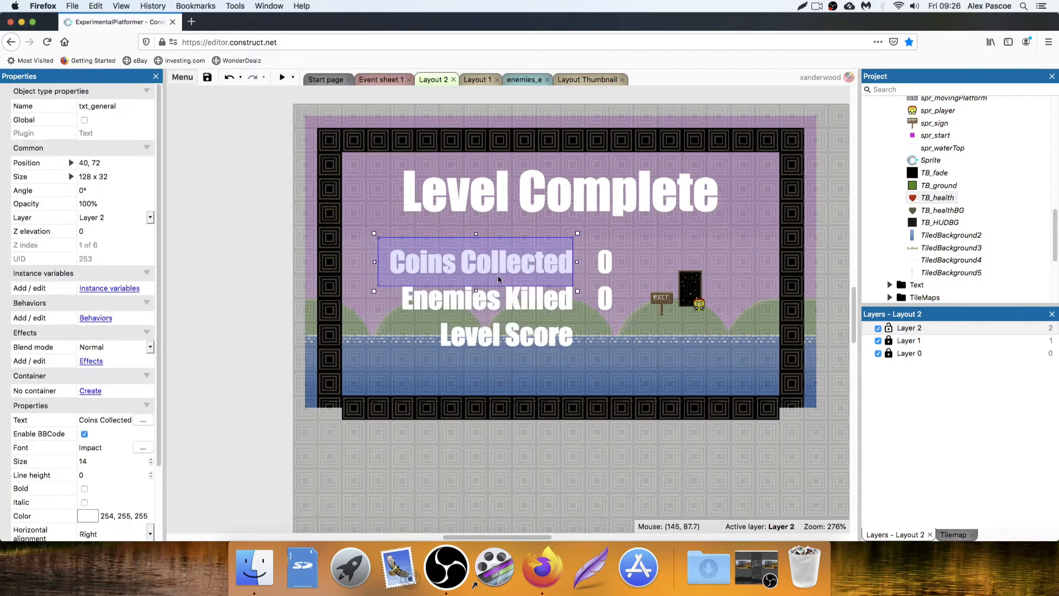
pyautogui.click(276, 320)
# Clone the txt_kills number as a new object type and place it beside the Level Score label at 184, 120
pyautogui.click(605, 301)
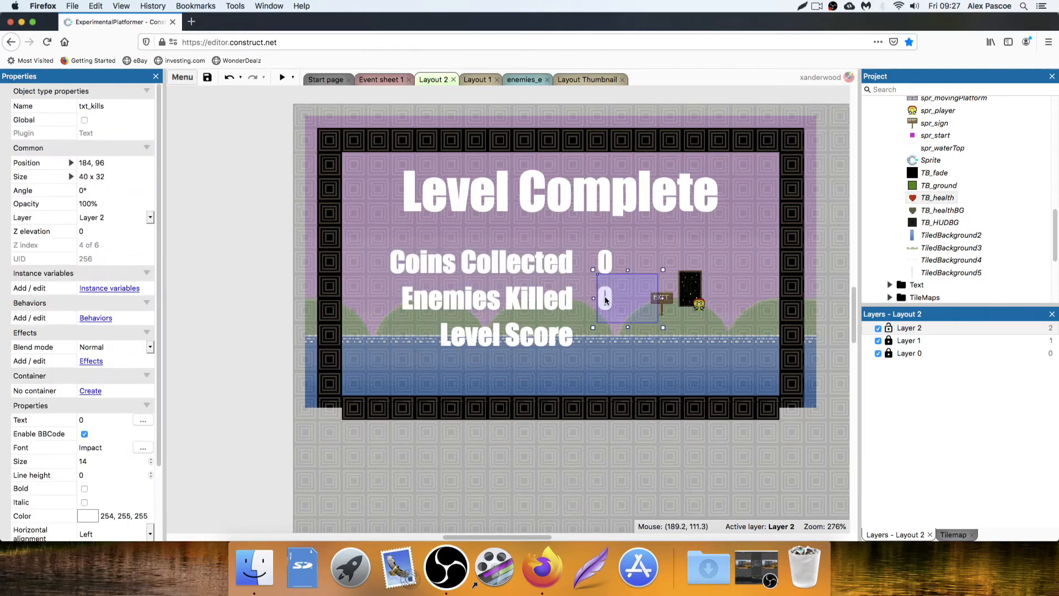
pyautogui.click(613, 261)
pyautogui.click(606, 301)
pyautogui.click(609, 263)
pyautogui.click(609, 298)
pyautogui.rightClick(607, 303)
pyautogui.click(634, 293)
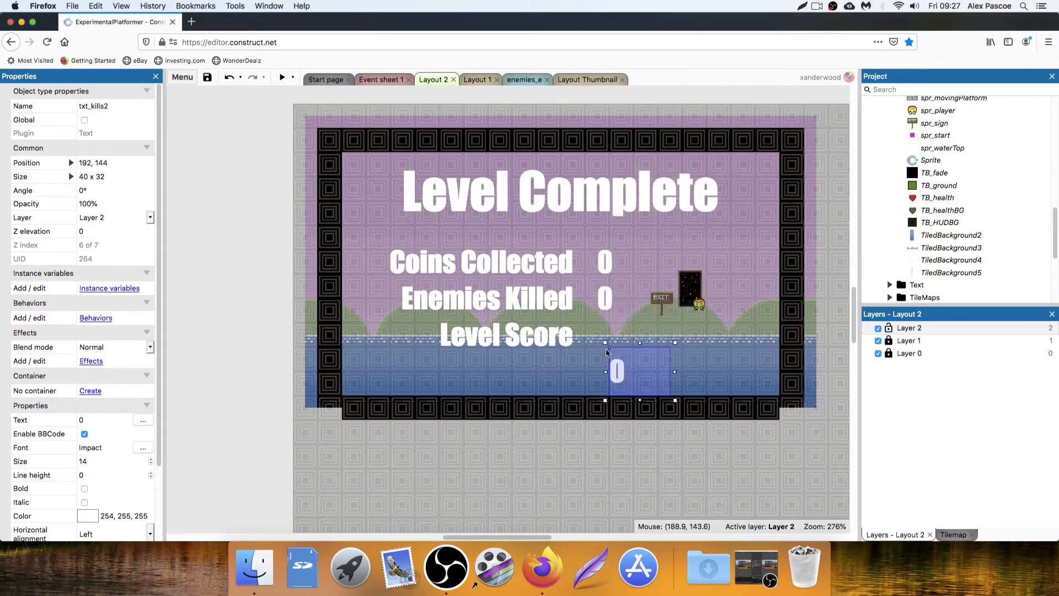
pyautogui.click(618, 370)
pyautogui.moveTo(618, 369); pyautogui.dragTo(609, 336)
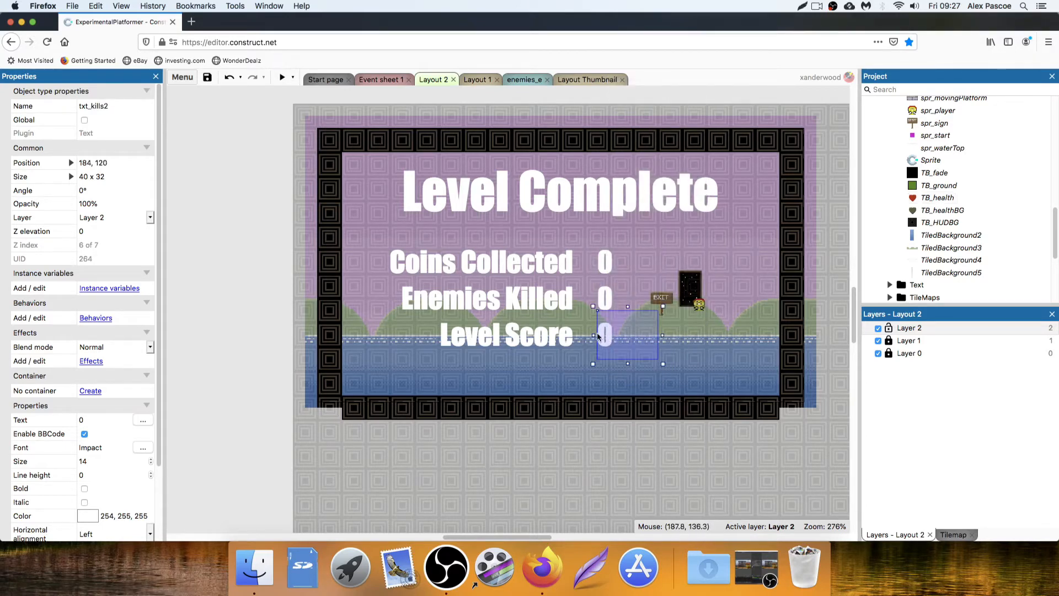
# Rename the cloned number text object beside Level Score to txt_score
pyautogui.click(95, 105)
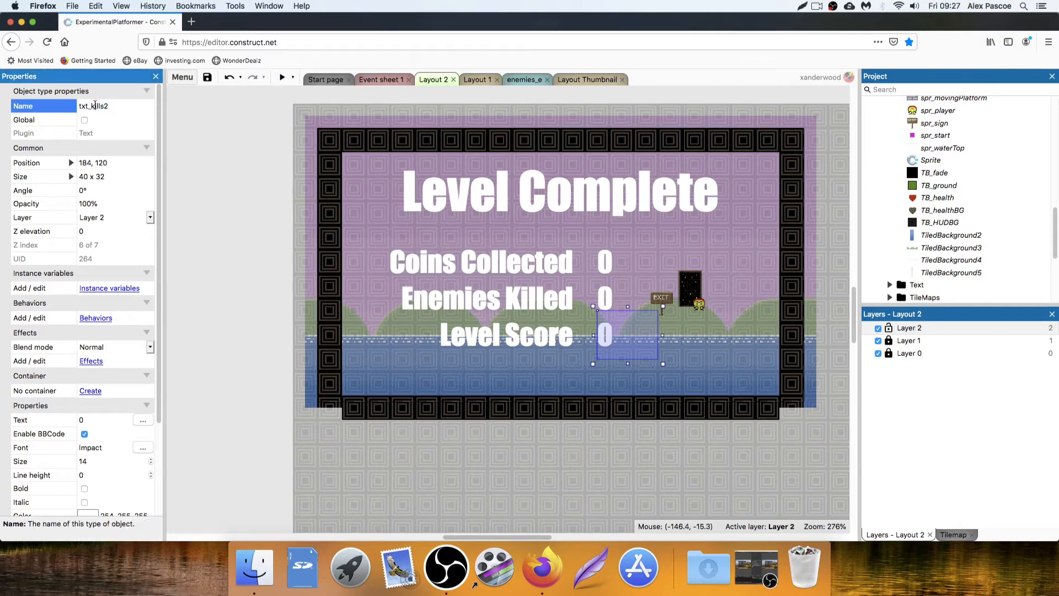
pyautogui.moveTo(91, 105); pyautogui.dragTo(107, 105)
pyautogui.write('score')
pyautogui.press('Return')
pyautogui.click(241, 173)
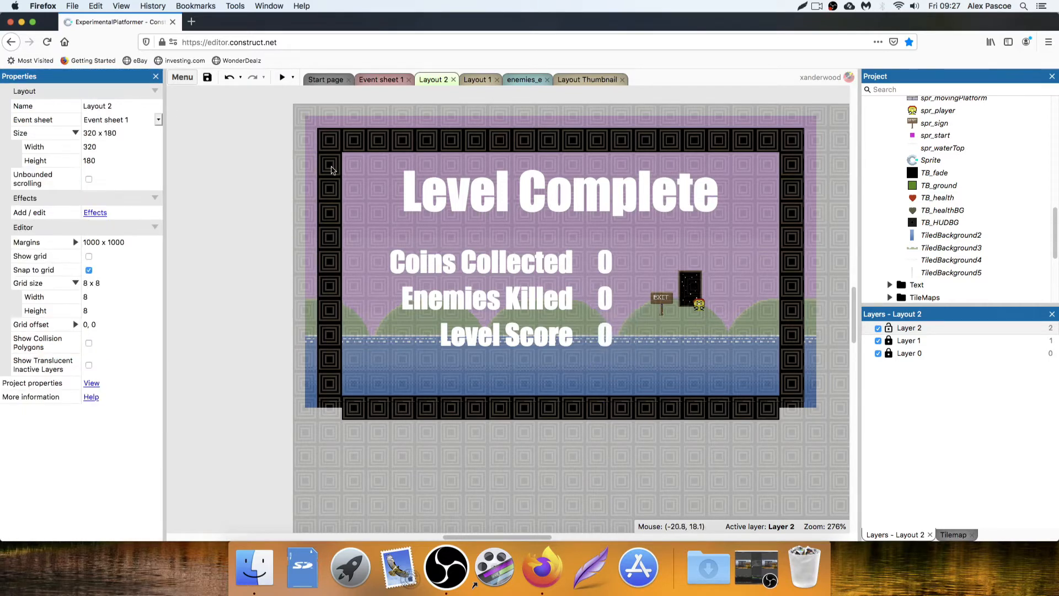
# Set the text color of the Level Score label and its number to black
pyautogui.click(553, 335)
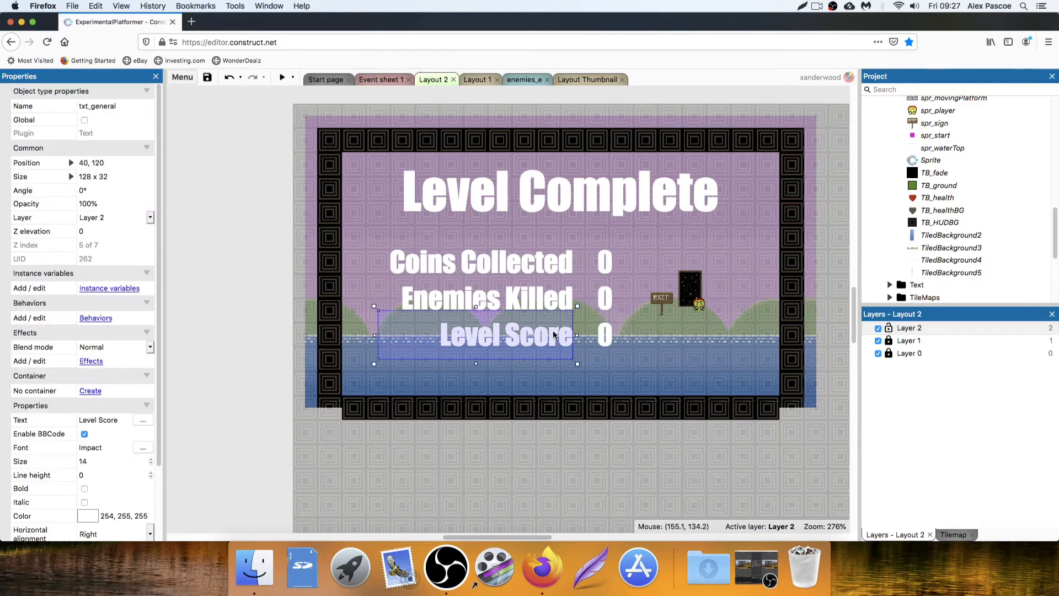
pyautogui.doubleClick(606, 339)
pyautogui.click(942, 212)
pyautogui.keyDown('shift'); pyautogui.click(609, 335); pyautogui.keyUp('shift')
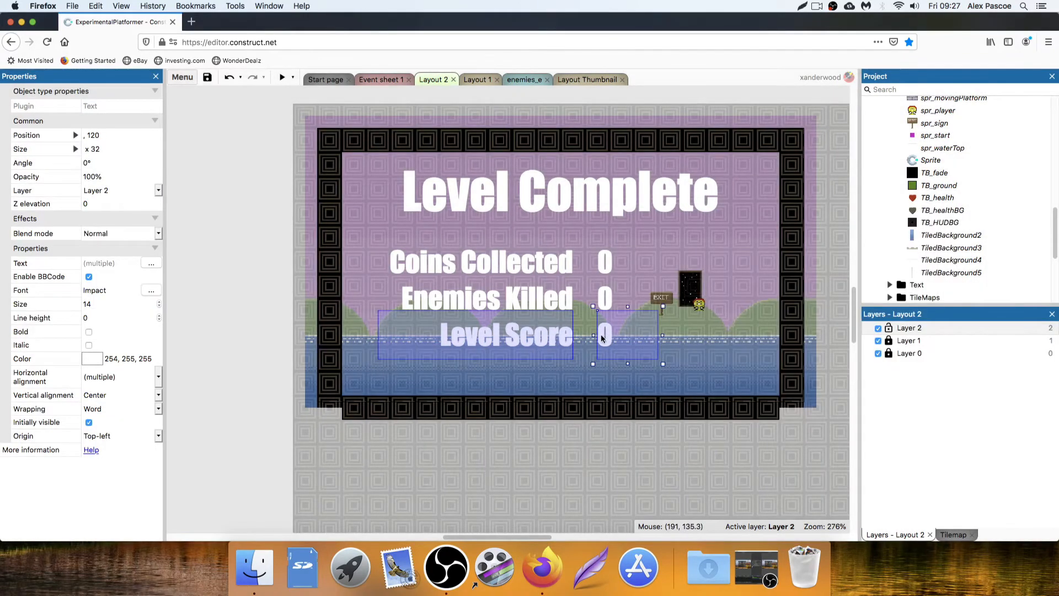
pyautogui.click(91, 358)
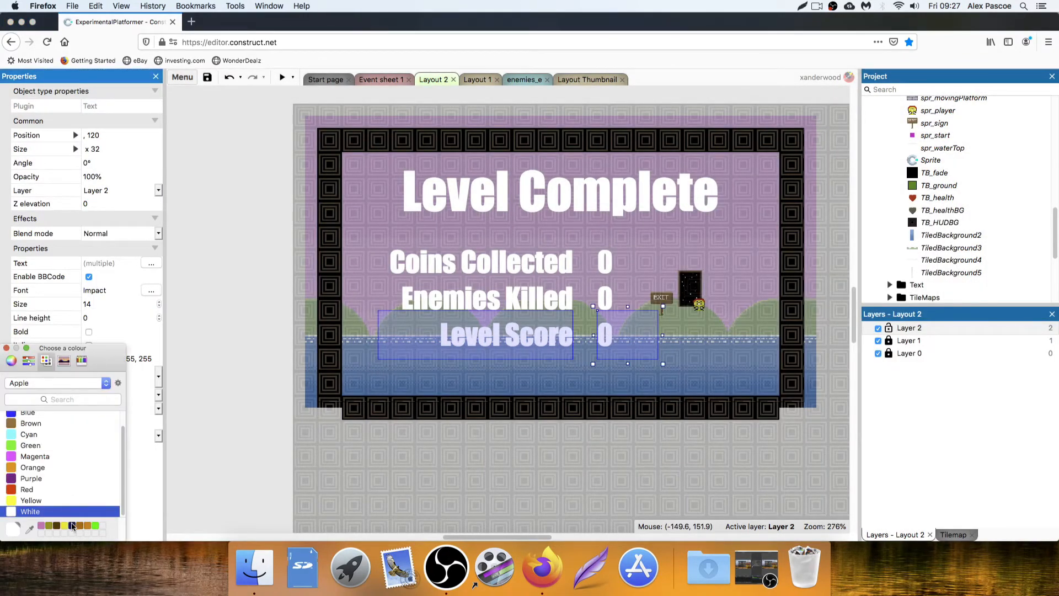
pyautogui.click(73, 526)
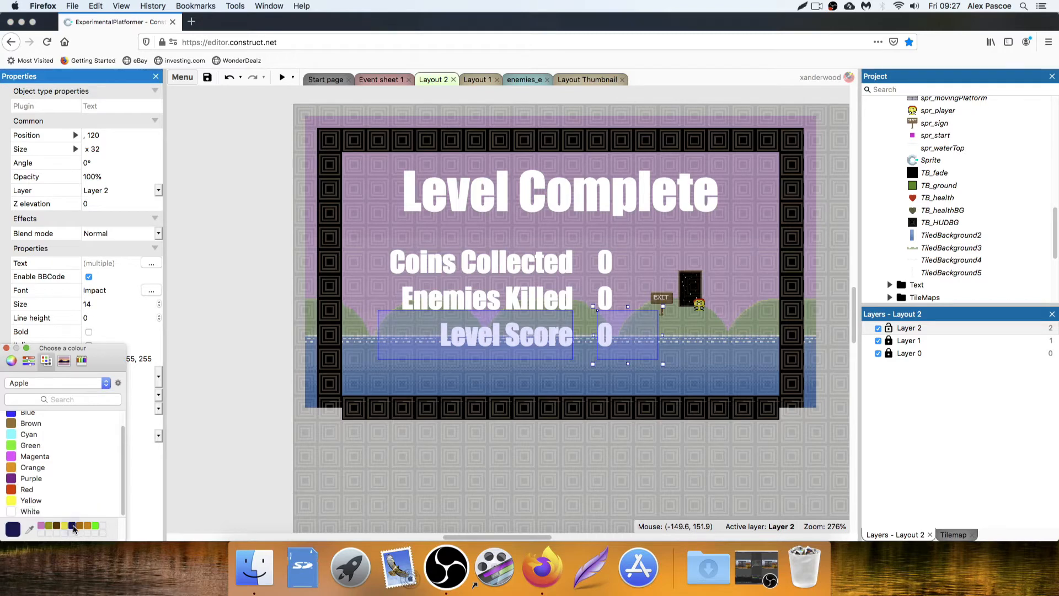
pyautogui.scroll(1, 36, 432)
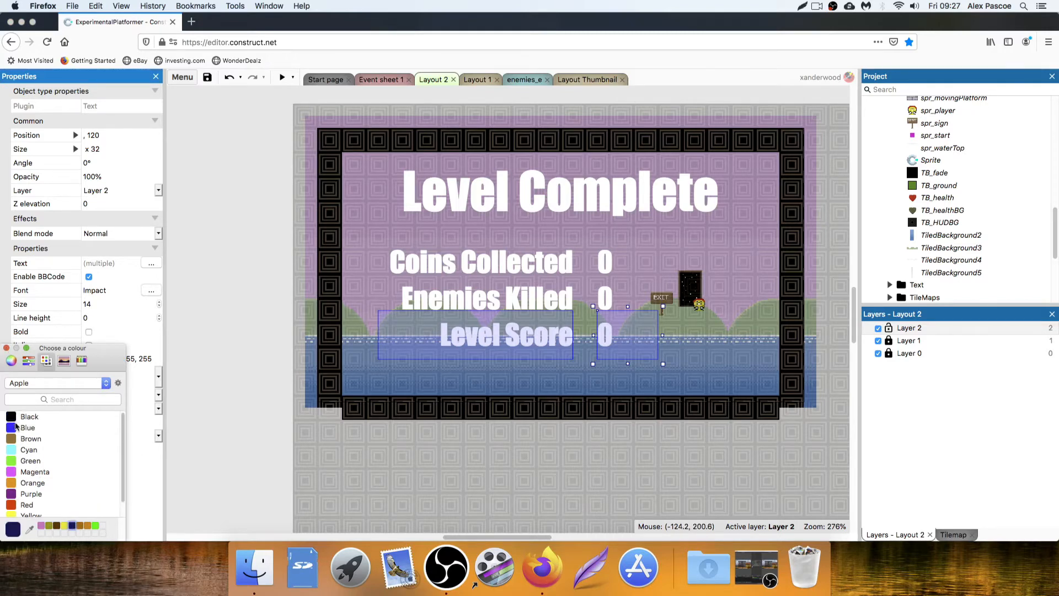
pyautogui.click(17, 417)
pyautogui.click(6, 349)
pyautogui.click(224, 304)
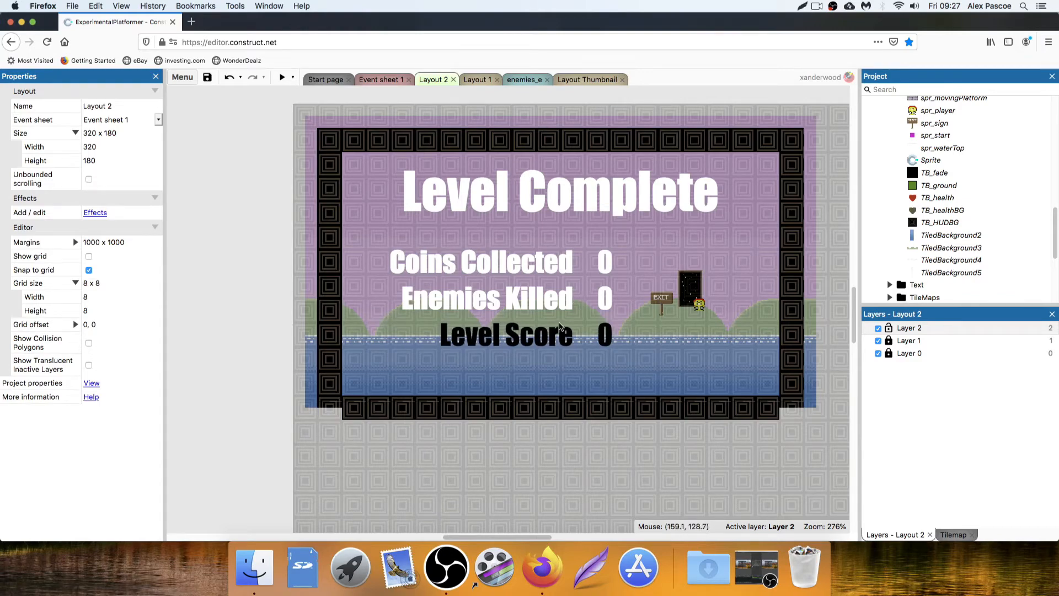
# Set the text color of the Level Score label and its number to light gray, 215, 215, 215
pyautogui.click(559, 338)
pyautogui.keyDown('shift'); pyautogui.click(607, 336); pyautogui.keyUp('shift')
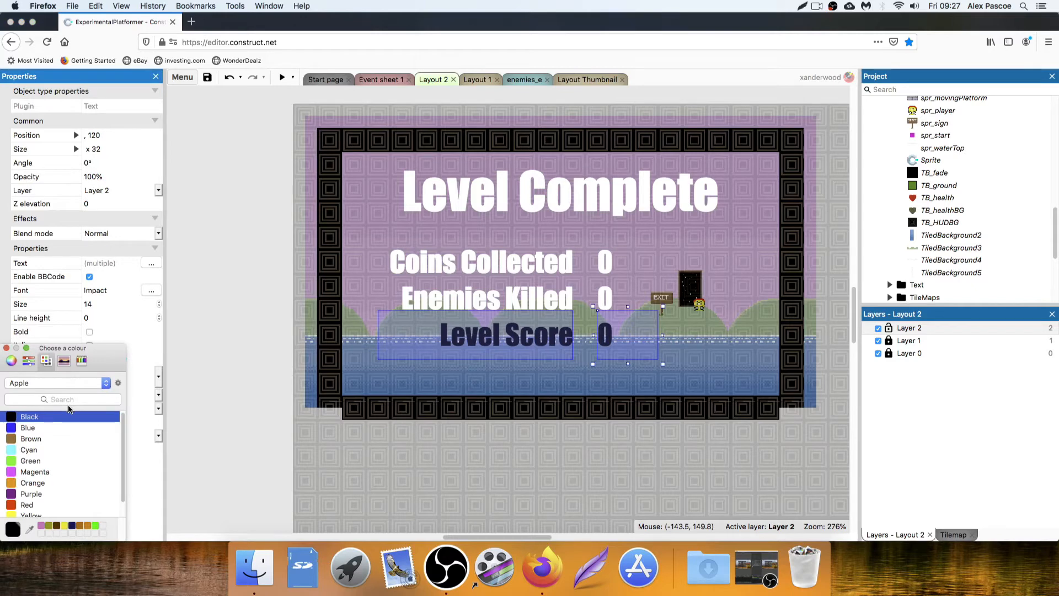
pyautogui.click(11, 362)
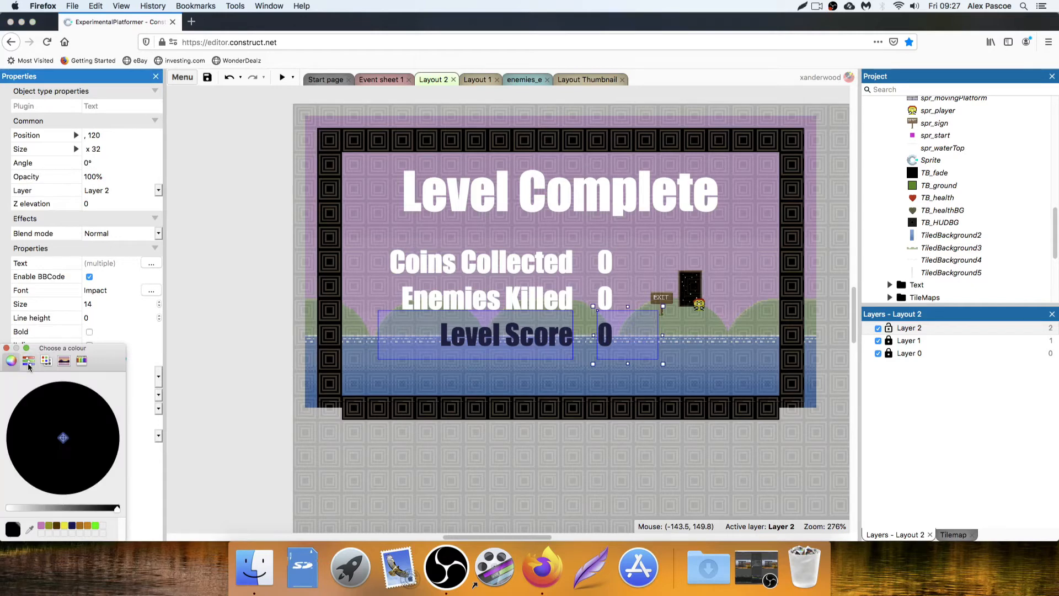
pyautogui.moveTo(31, 507); pyautogui.dragTo(25, 507)
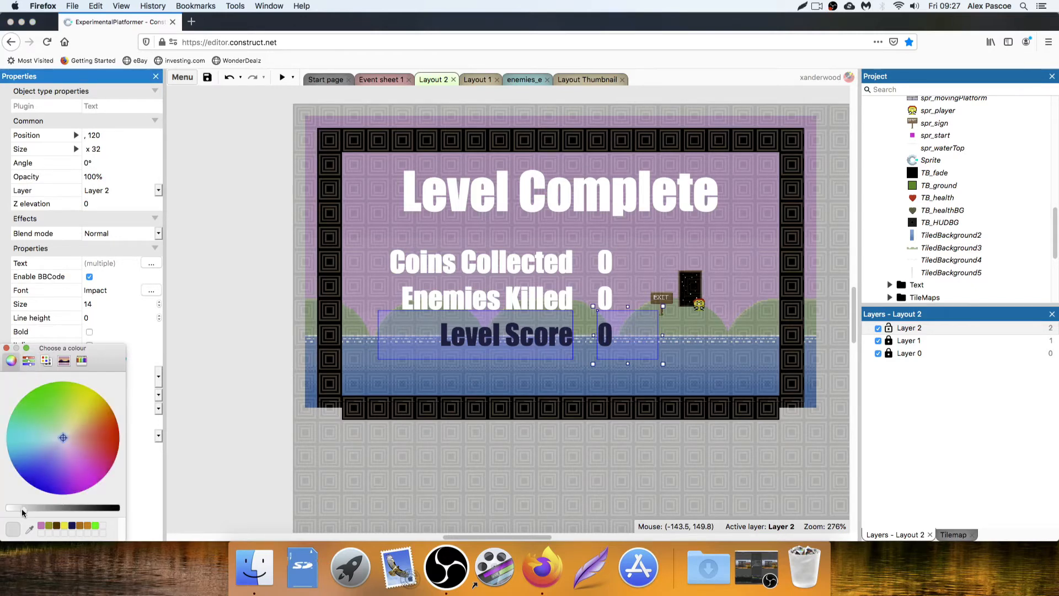
pyautogui.click(6, 348)
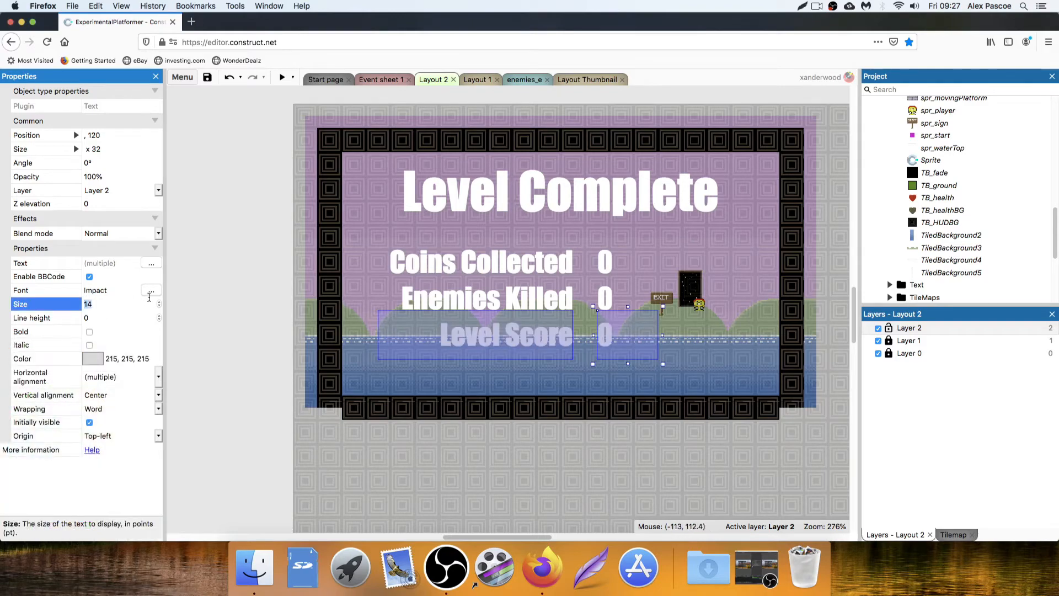
pyautogui.click(235, 298)
# Recolor the Level Score label and its number to a pale cyan using the color wheel at full brightness
pyautogui.click(518, 338)
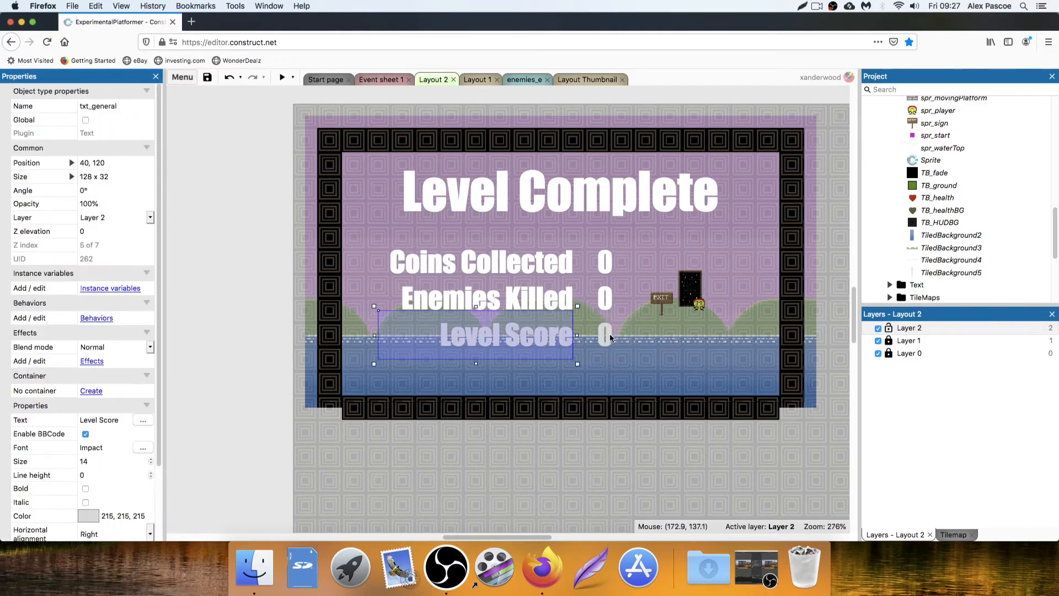
pyautogui.keyDown('shift'); pyautogui.click(607, 336); pyautogui.keyUp('shift')
pyautogui.click(93, 359)
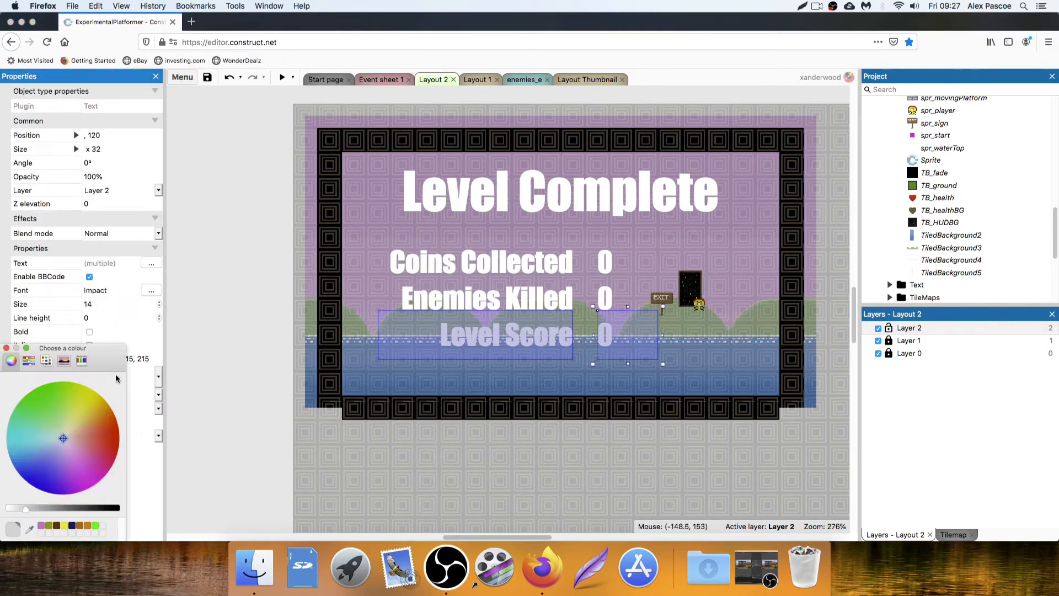
pyautogui.moveTo(72, 508); pyautogui.dragTo(58, 509)
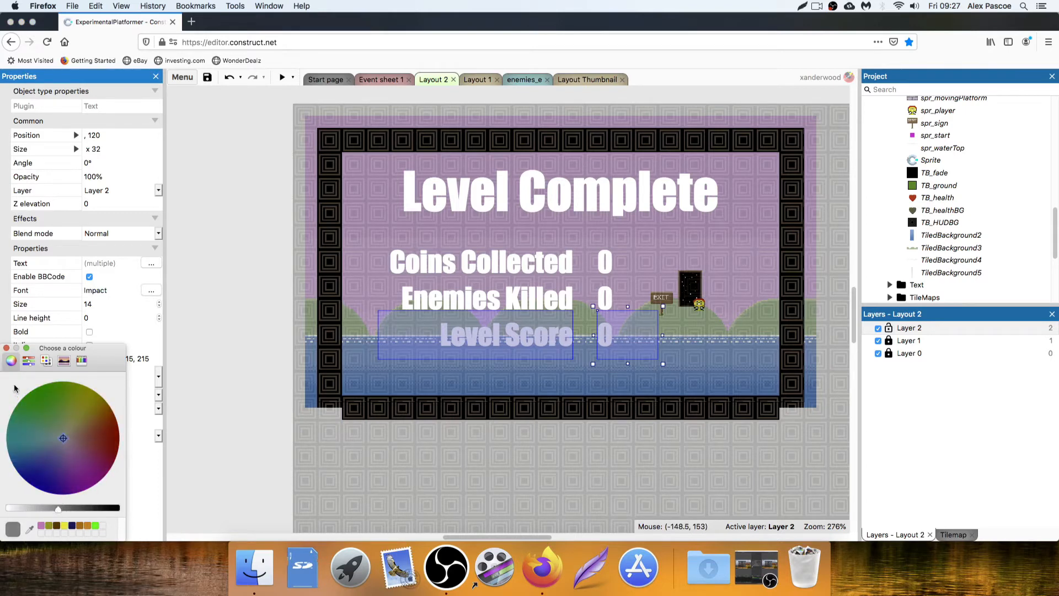
pyautogui.click(6, 347)
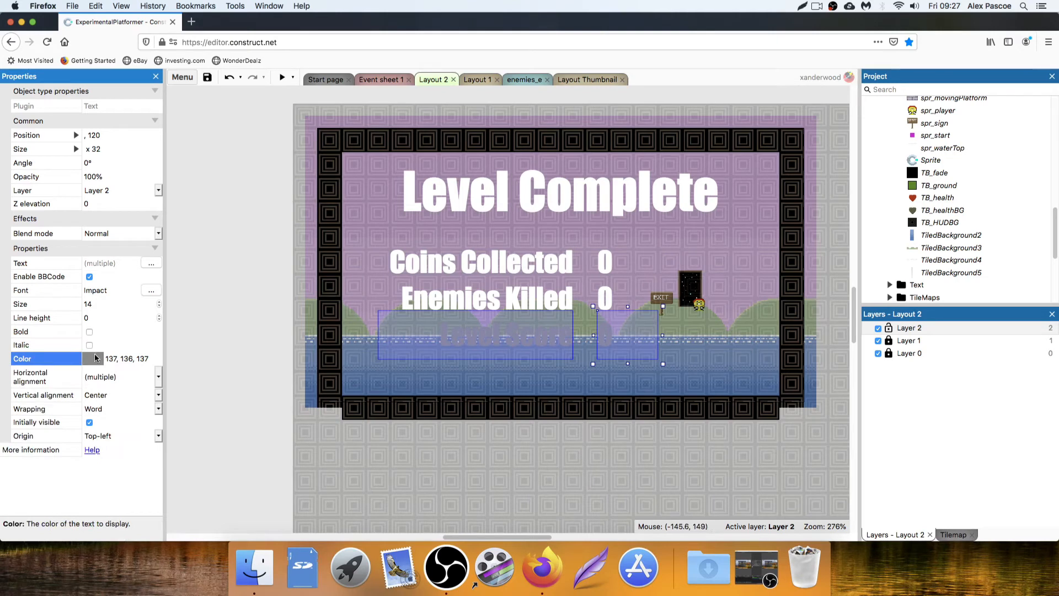
pyautogui.click(96, 359)
pyautogui.moveTo(22, 508); pyautogui.dragTo(8, 508)
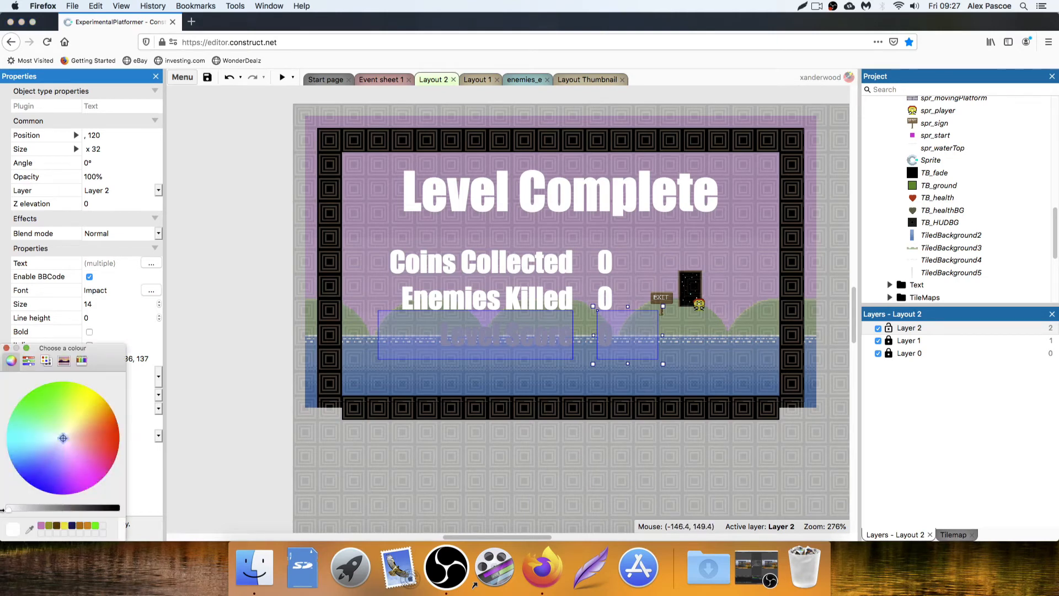
pyautogui.moveTo(61, 436); pyautogui.dragTo(52, 438)
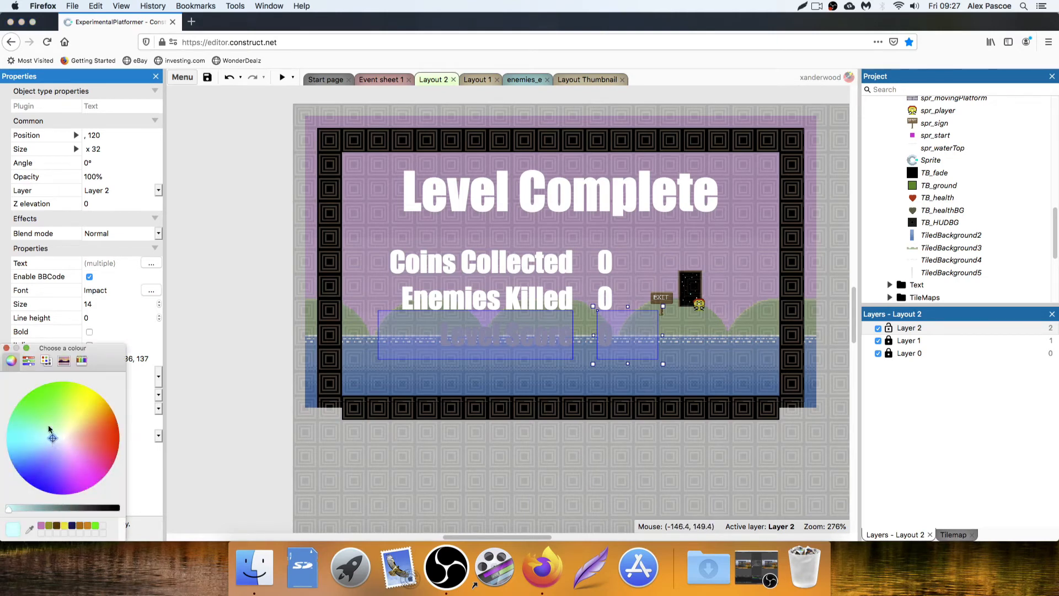
pyautogui.click(7, 348)
pyautogui.click(206, 299)
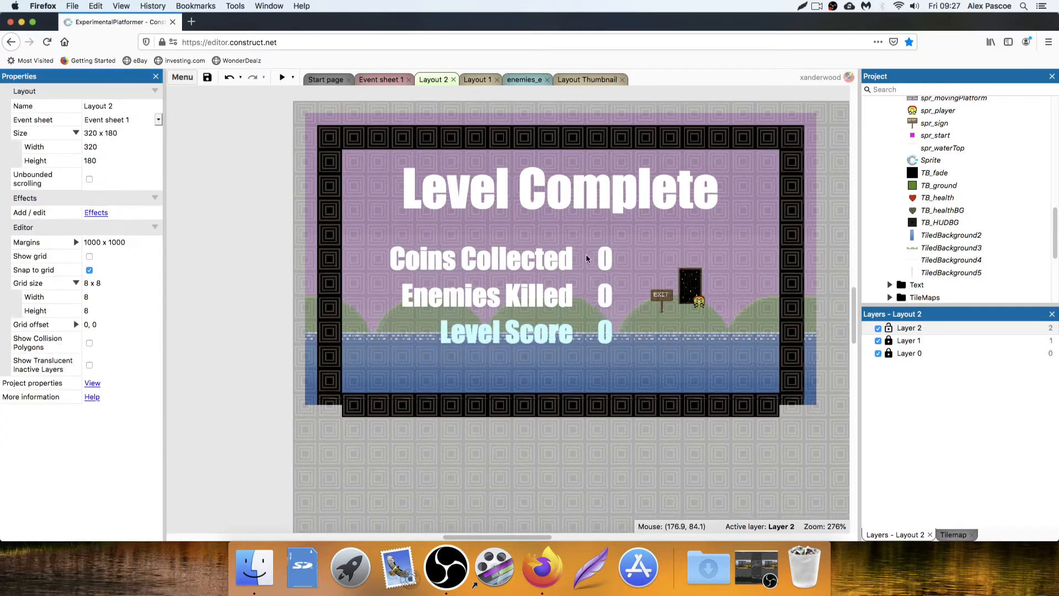
# Preview Layout 2 to check the Level Complete screen, and close the preview window
pyautogui.scroll(-1, 588, 257)
pyautogui.scroll(1, 591, 257)
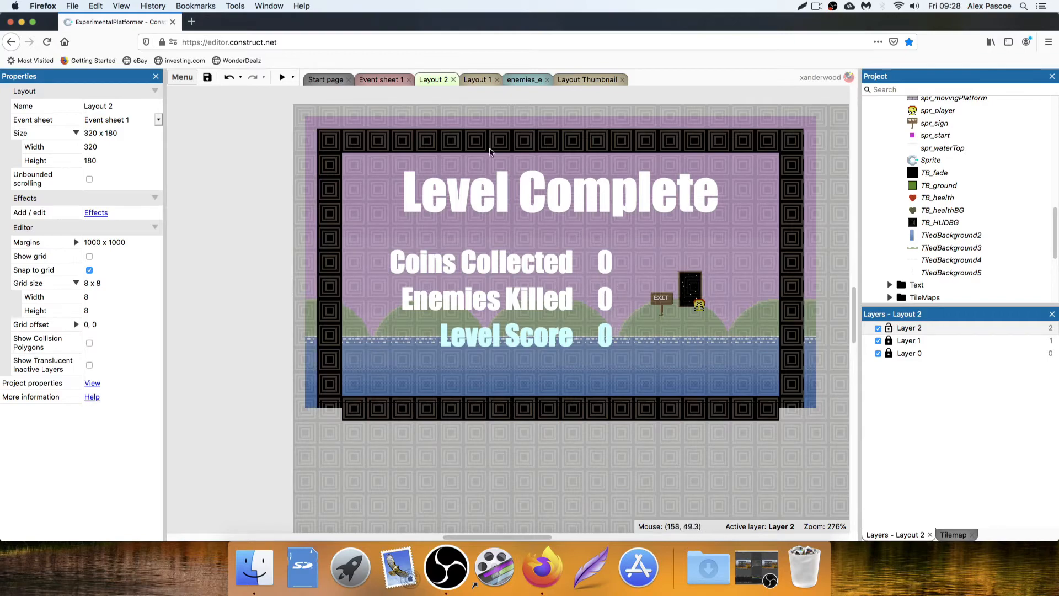
pyautogui.click(282, 78)
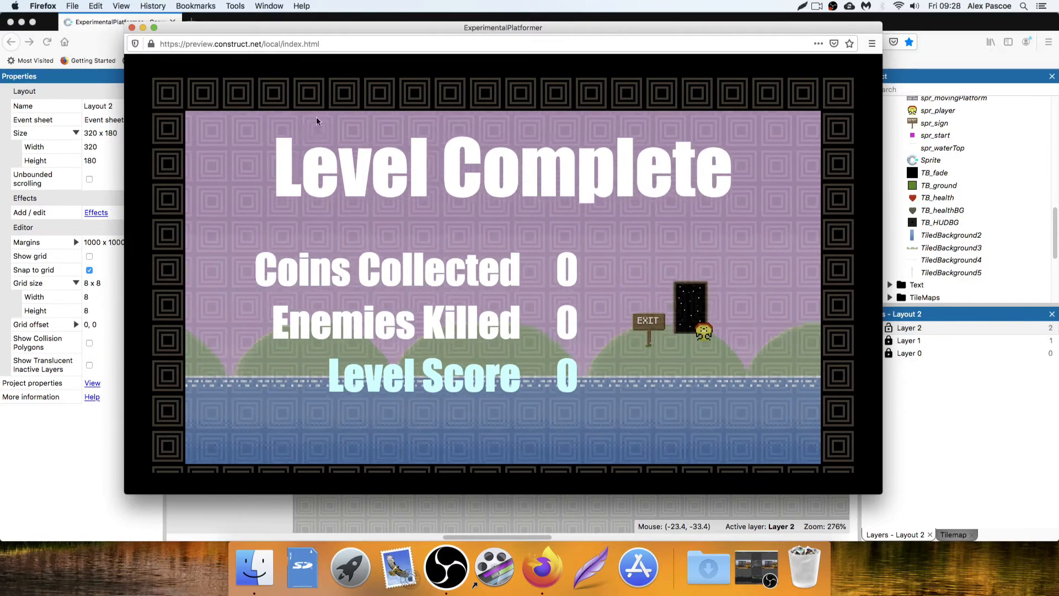
pyautogui.click(132, 28)
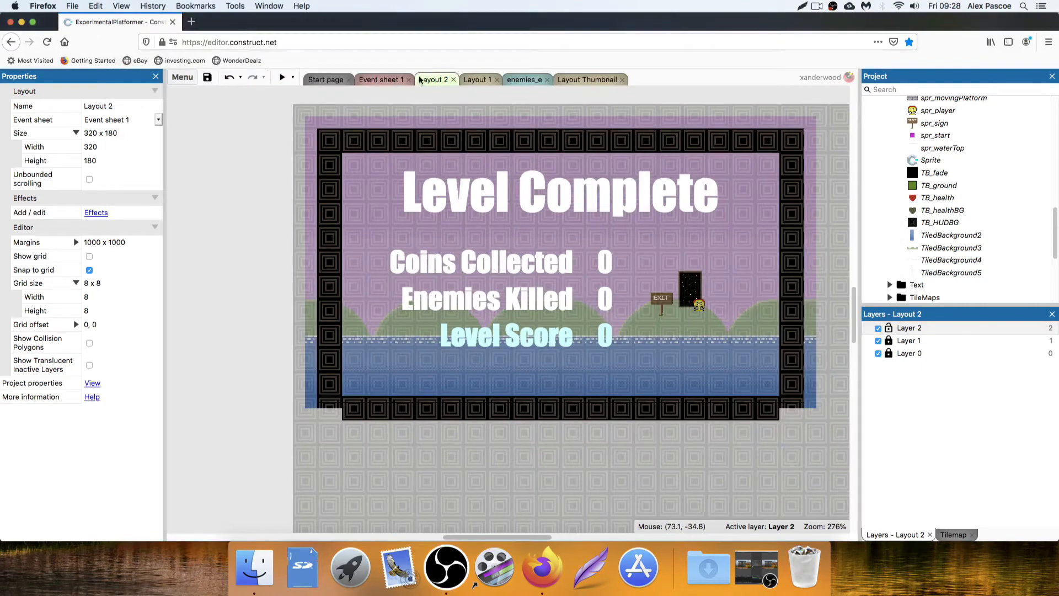
# Examine the enemies_e event sheet's collision events and the enemyDeath function that they call
pyautogui.click(385, 81)
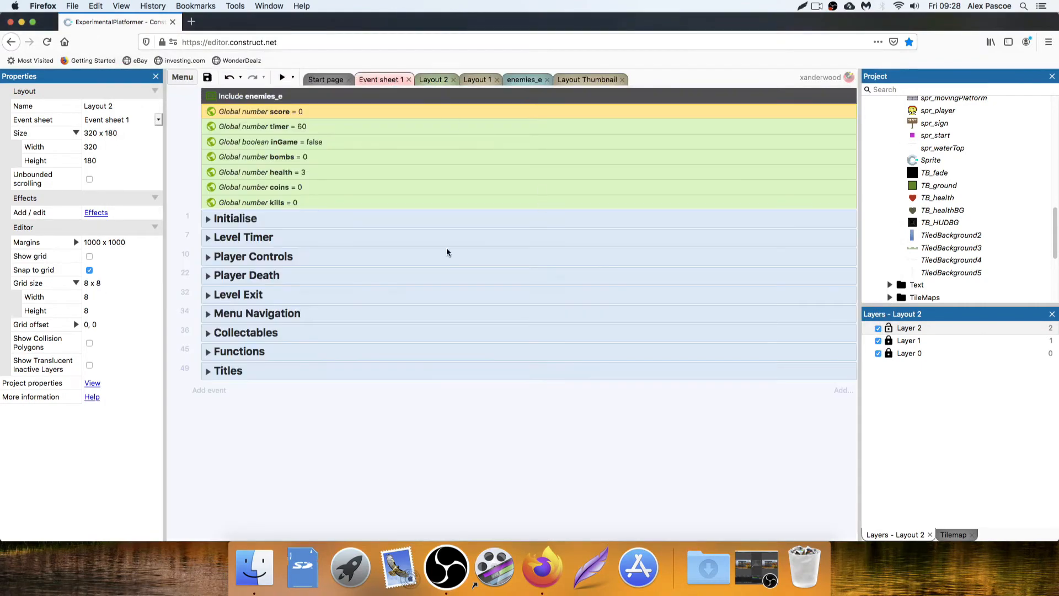
pyautogui.click(527, 80)
pyautogui.click(207, 98)
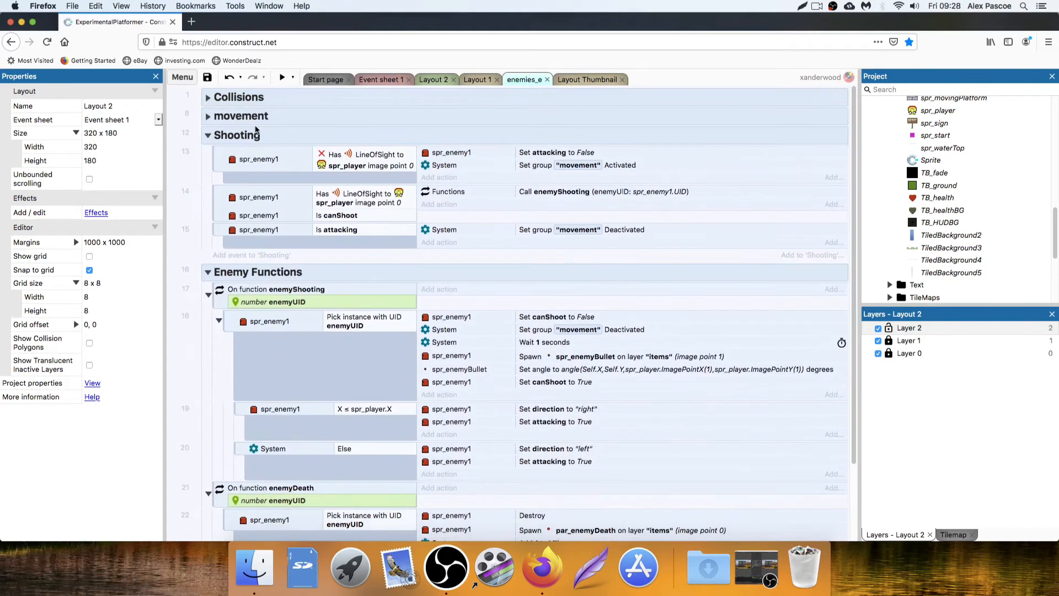
pyautogui.click(208, 100)
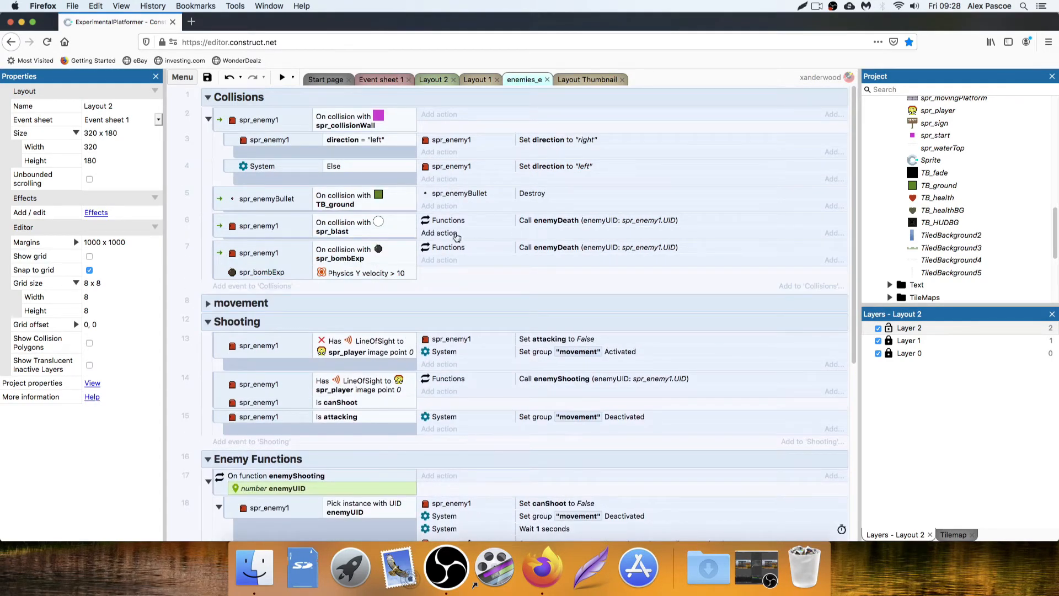
pyautogui.scroll(-5, 555, 223)
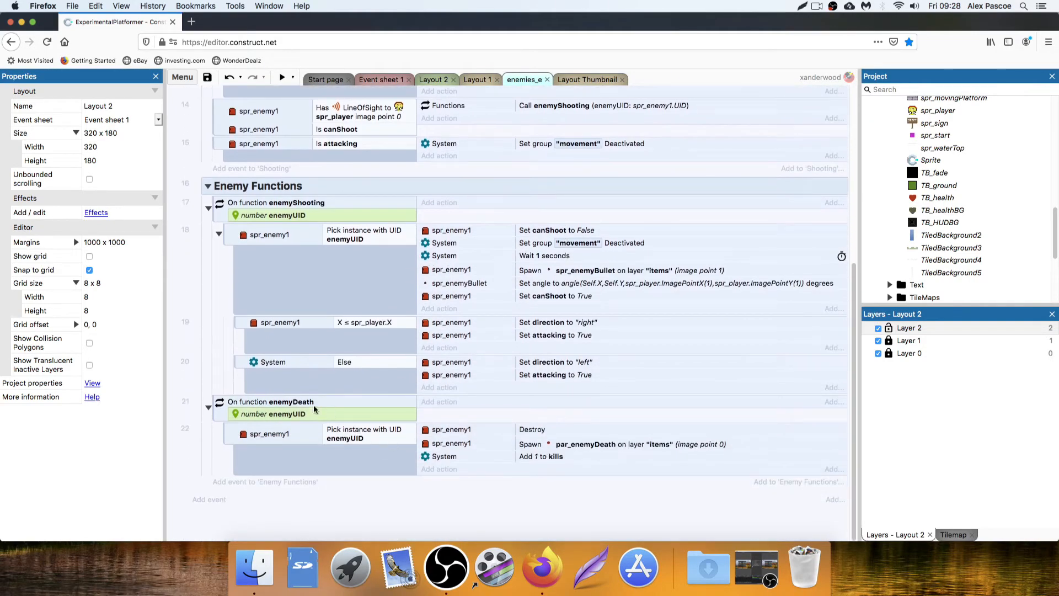
pyautogui.scroll(4, 481, 442)
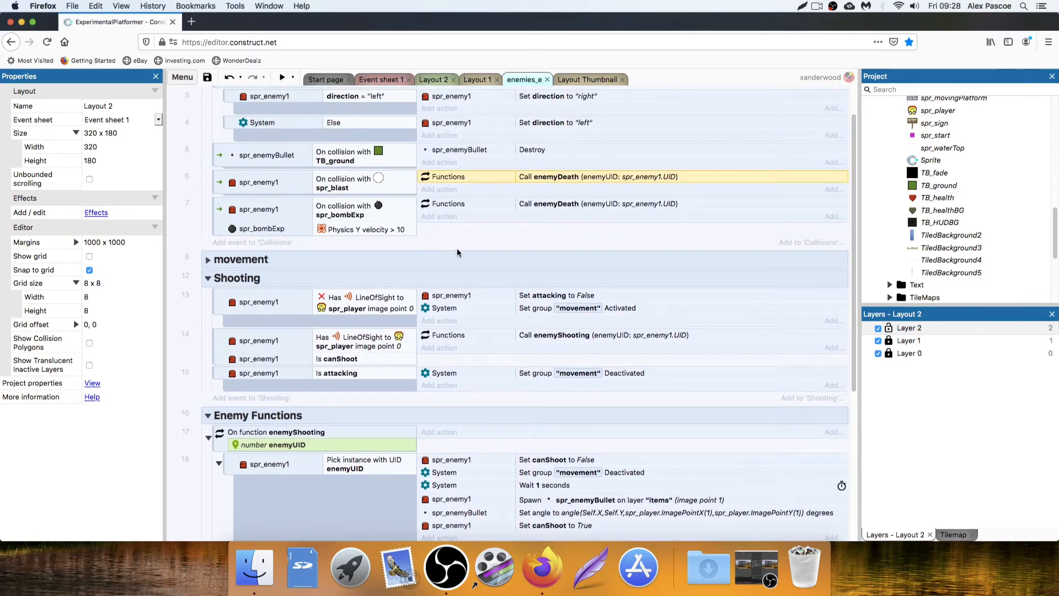
pyautogui.scroll(-4, 463, 253)
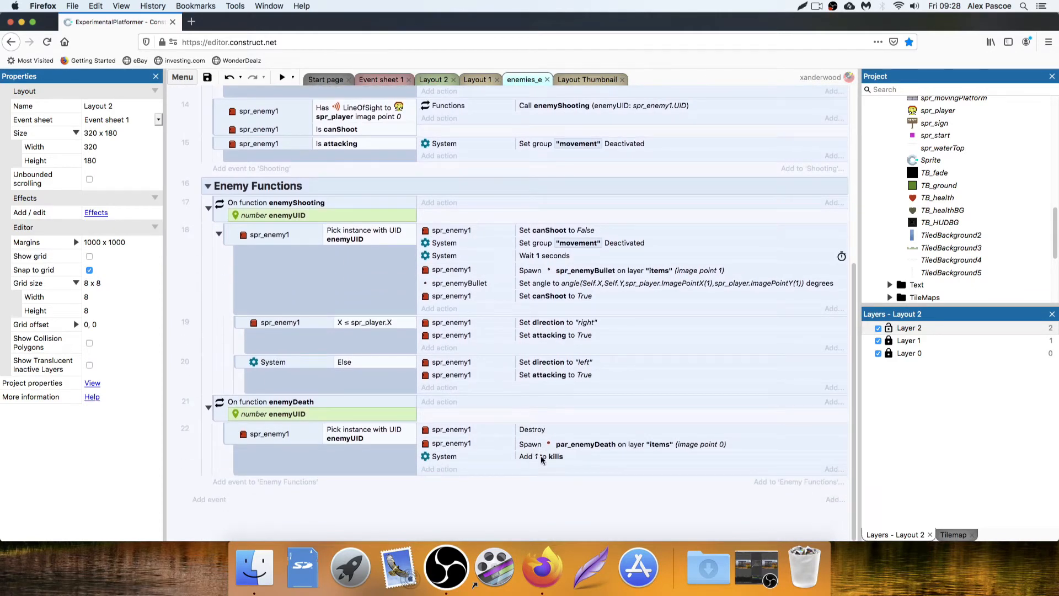
# Add a System action to the enemyDeath function's enemyUID event that adds 2 to the score variable
pyautogui.click(440, 469)
pyautogui.doubleClick(686, 228)
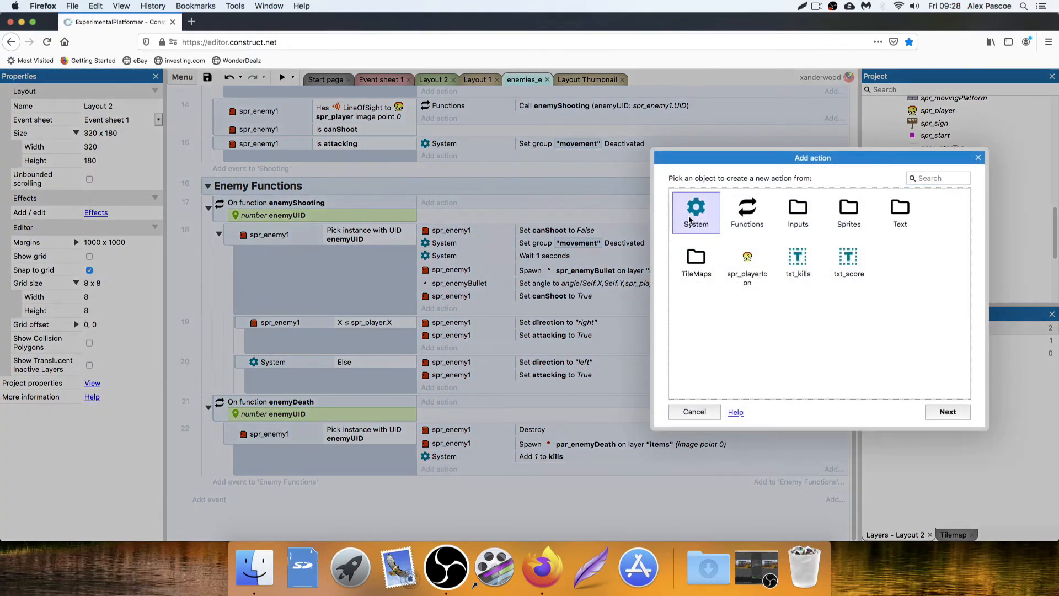
pyautogui.scroll(-2, 774, 274)
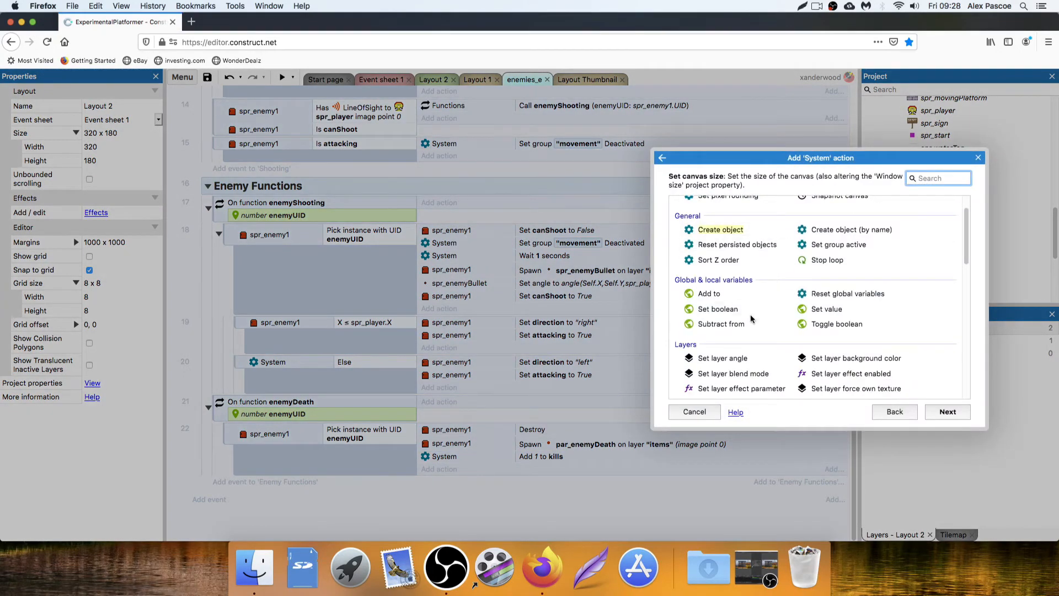
pyautogui.doubleClick(709, 293)
pyautogui.click(557, 303)
pyautogui.click(557, 304)
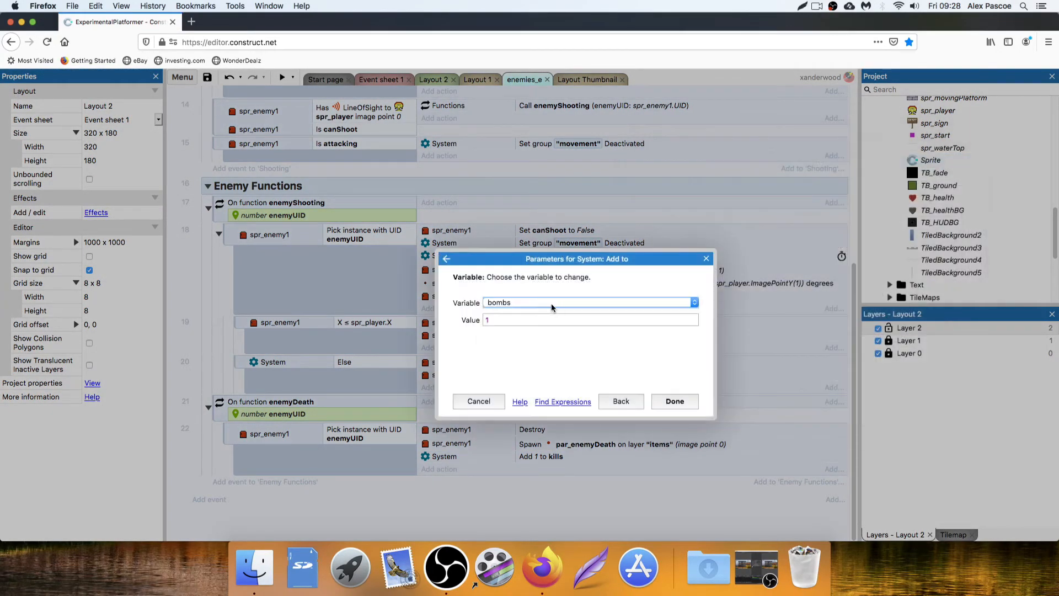
pyautogui.click(551, 303)
pyautogui.click(543, 304)
pyautogui.click(504, 306)
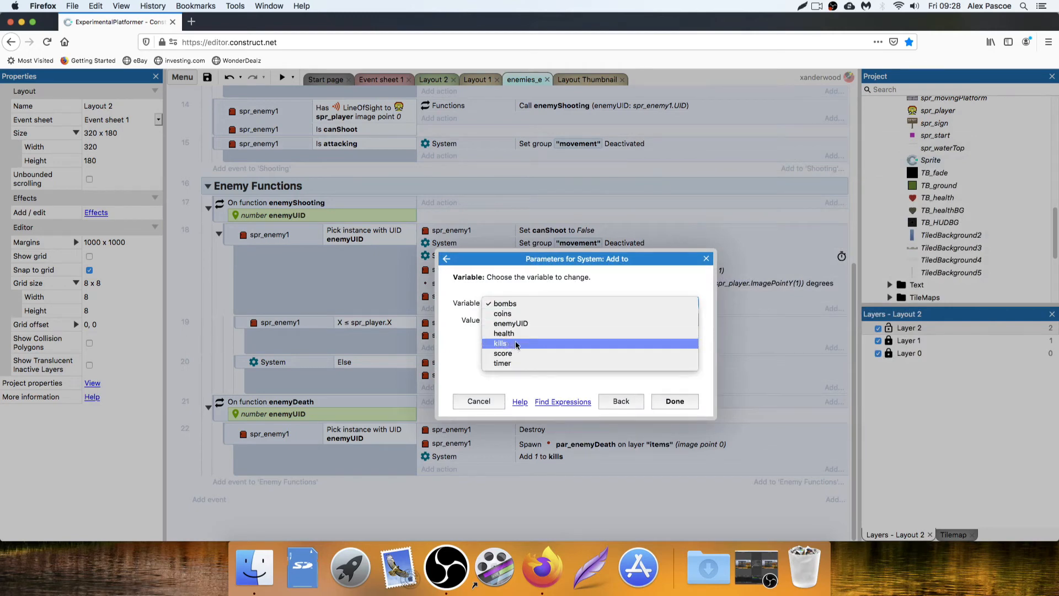
pyautogui.click(510, 353)
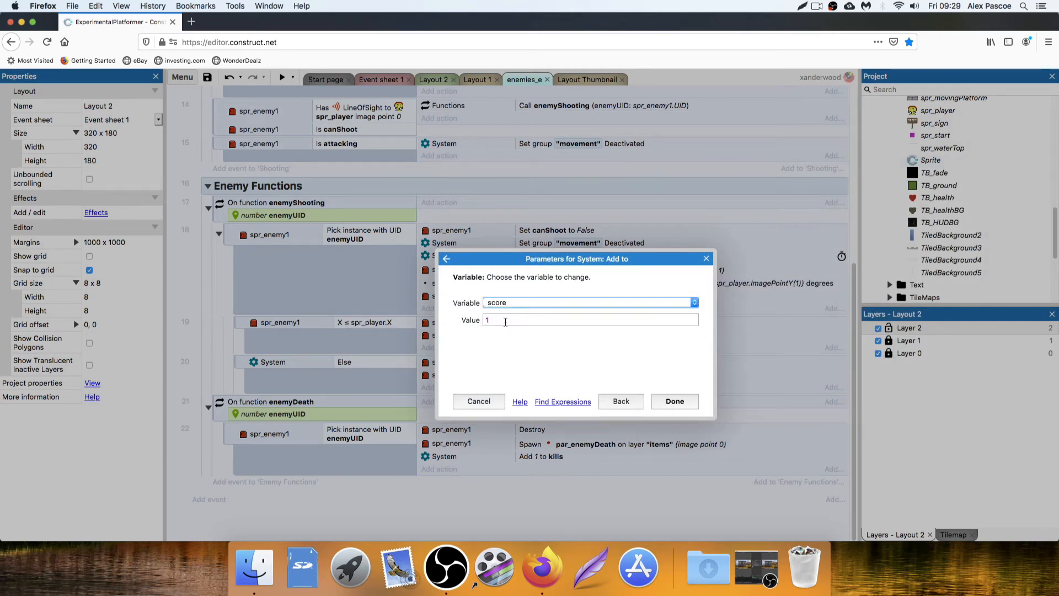
pyautogui.click(473, 319)
pyautogui.write('2')
pyautogui.press('Return')
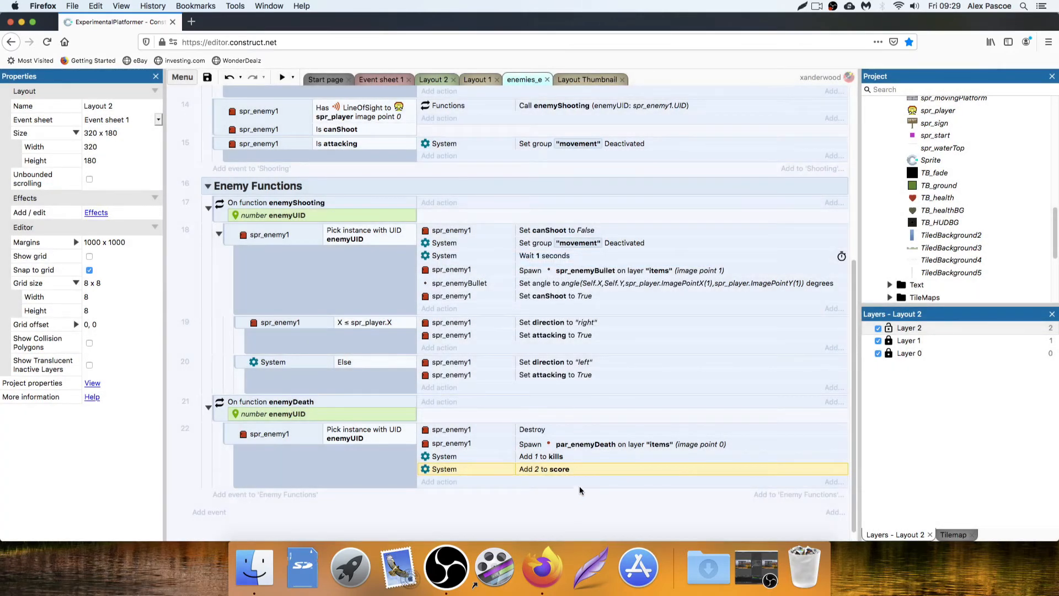
# In Event sheet 1's Collectables group, add a System action to the player's spr_bomb collision event that adds 1 to score
pyautogui.scroll(3, 568, 394)
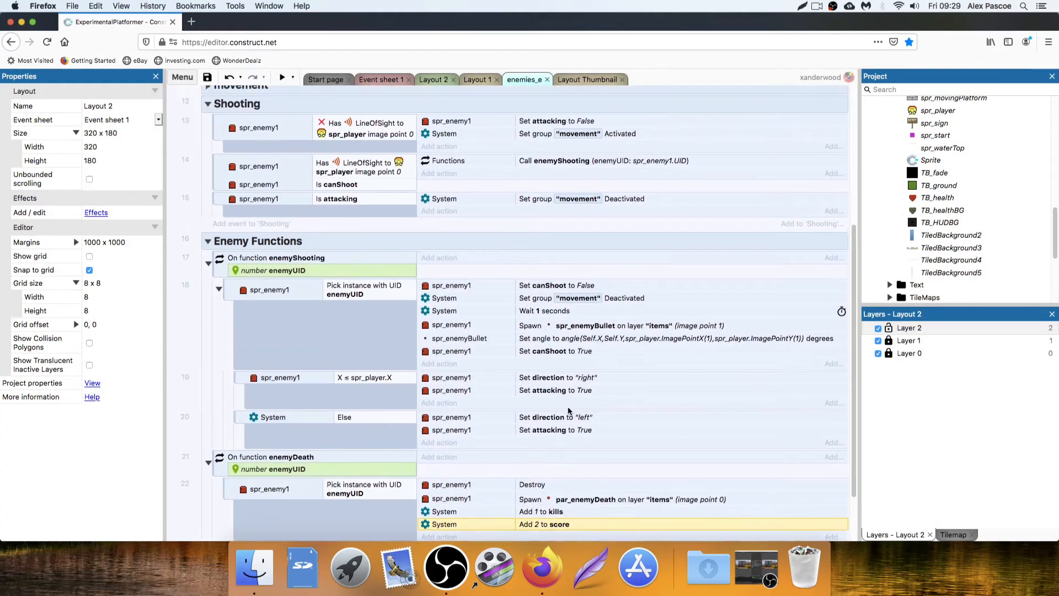
pyautogui.scroll(7, 560, 384)
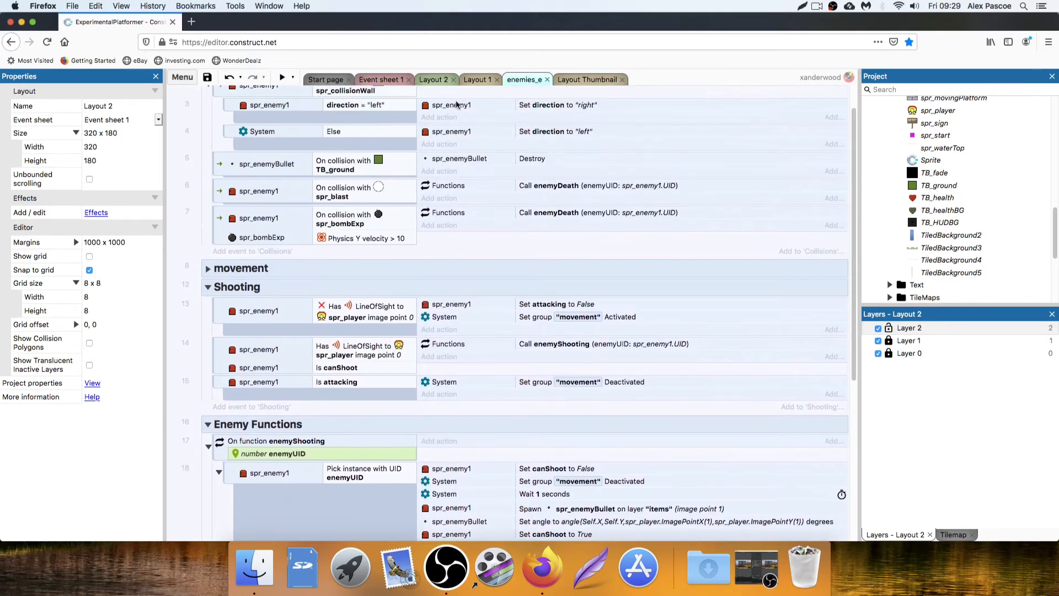
pyautogui.click(388, 80)
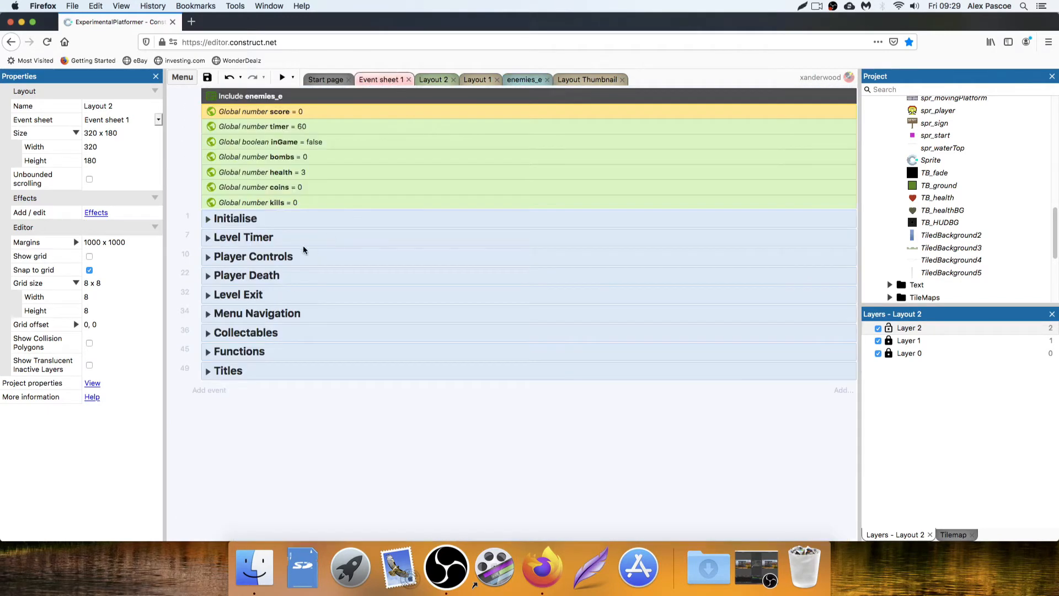
pyautogui.click(207, 332)
pyautogui.scroll(-3, 287, 342)
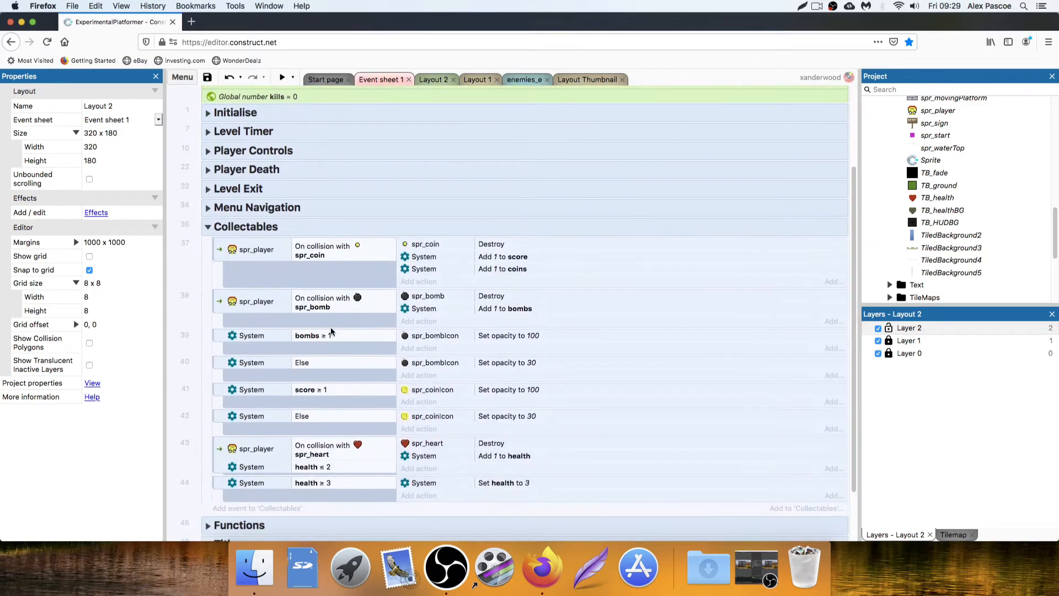
pyautogui.click(426, 322)
pyautogui.doubleClick(696, 212)
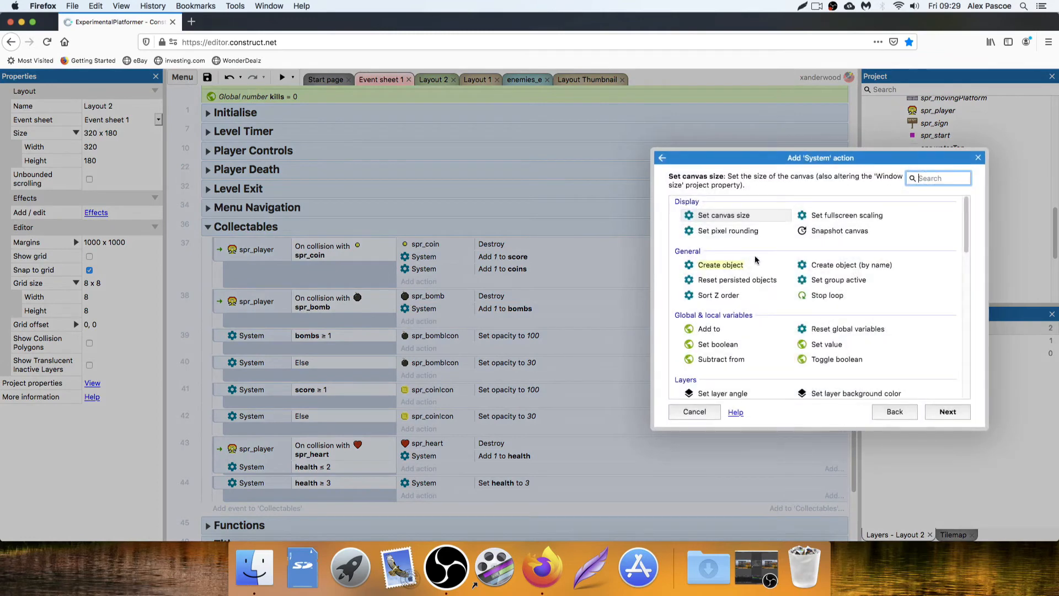
pyautogui.doubleClick(723, 329)
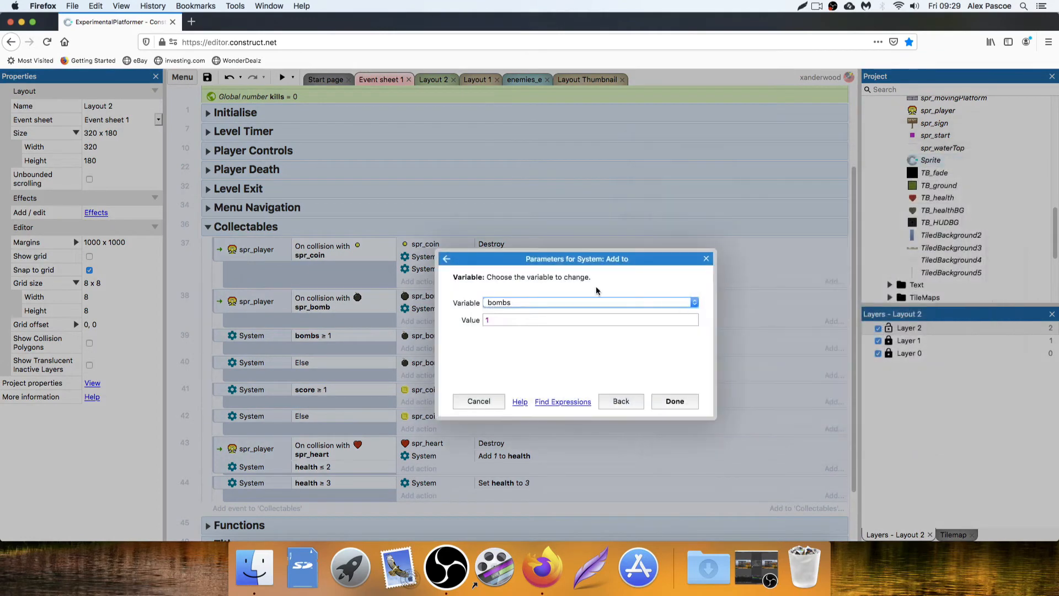
pyautogui.click(521, 303)
pyautogui.click(509, 339)
pyautogui.click(693, 404)
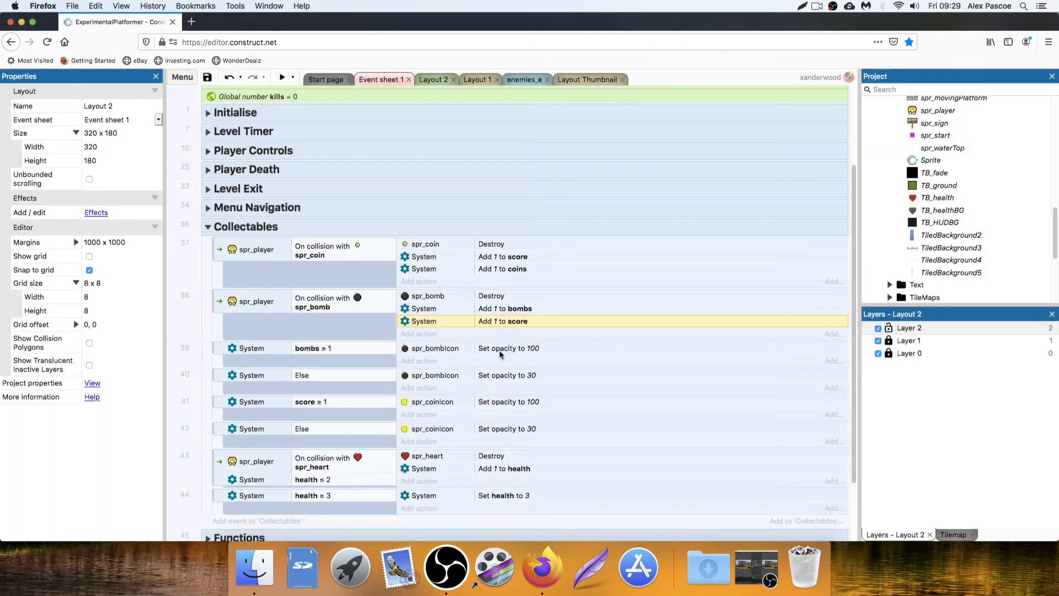
pyautogui.scroll(-3, 499, 349)
pyautogui.click(424, 429)
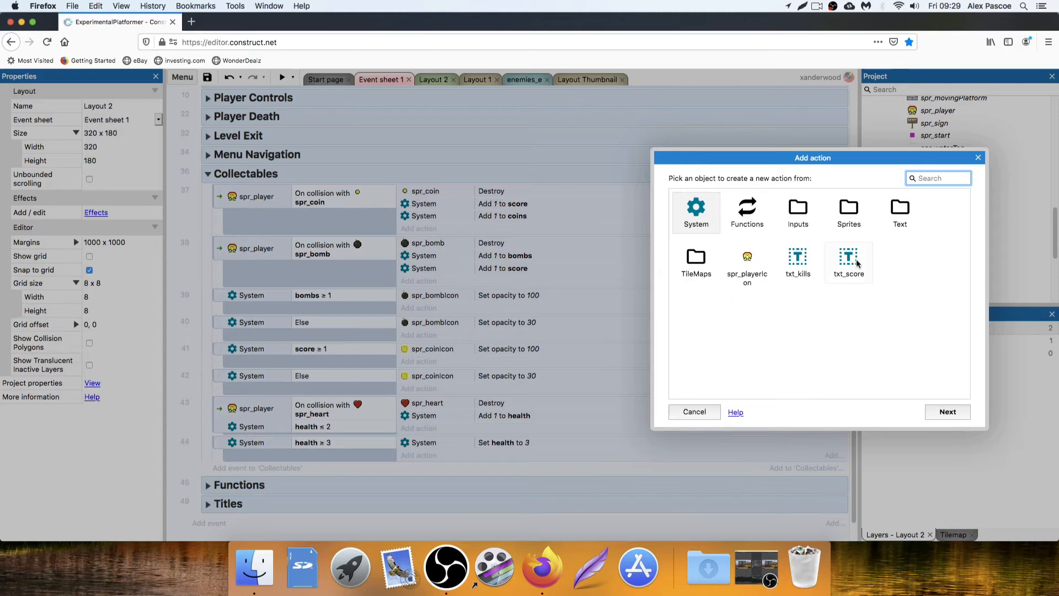
pyautogui.click(977, 159)
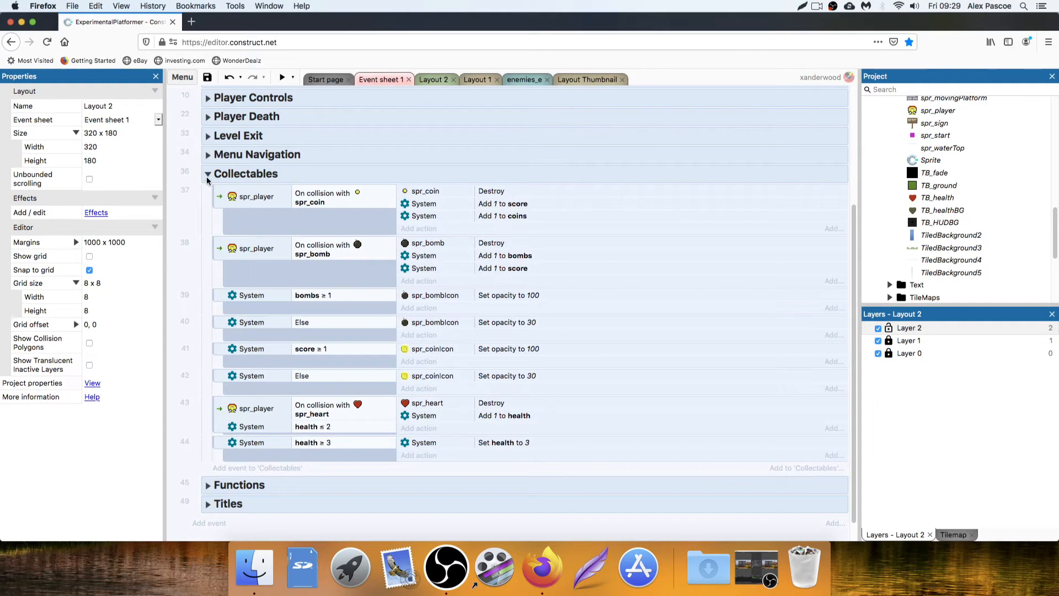
# In the Player Death group, add a System action to the player's spr_enemyBullet collision event that subtracts 1 from score
pyautogui.click(208, 175)
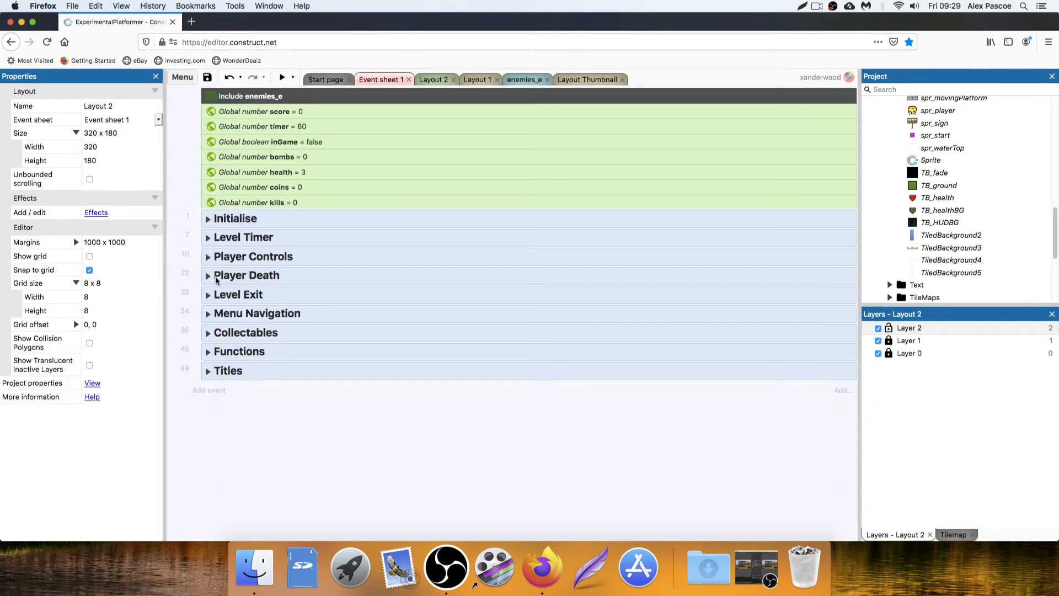
pyautogui.click(205, 275)
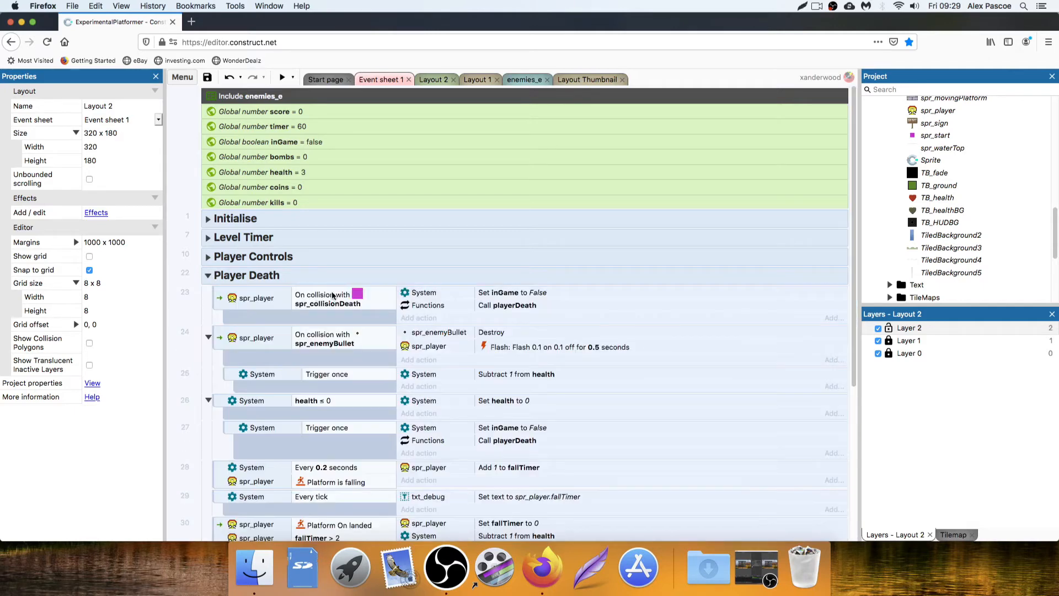
pyautogui.scroll(-2, 339, 294)
pyautogui.scroll(-1, 338, 294)
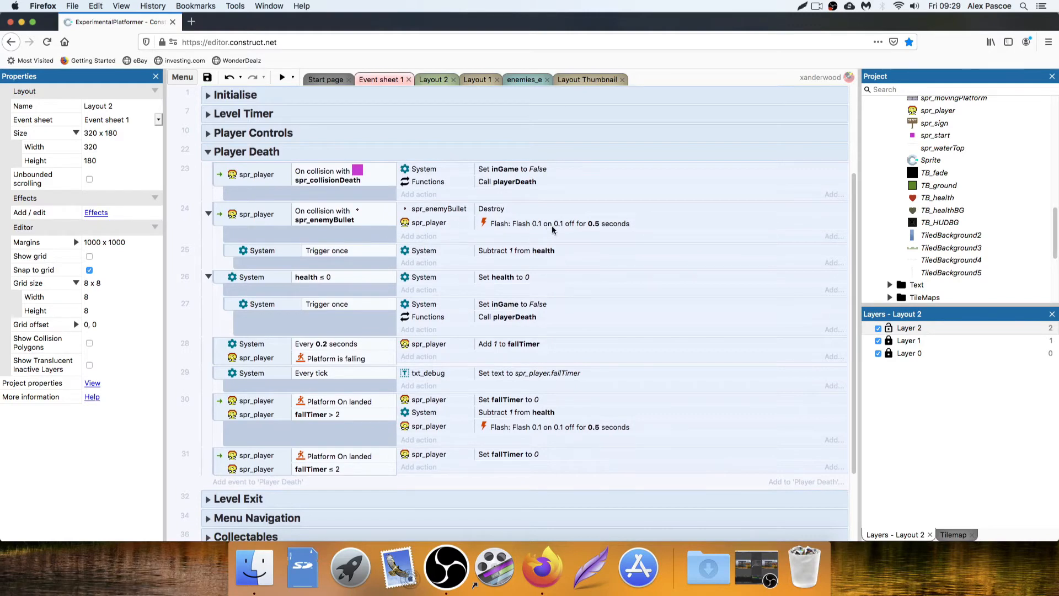
pyautogui.click(416, 236)
pyautogui.doubleClick(693, 215)
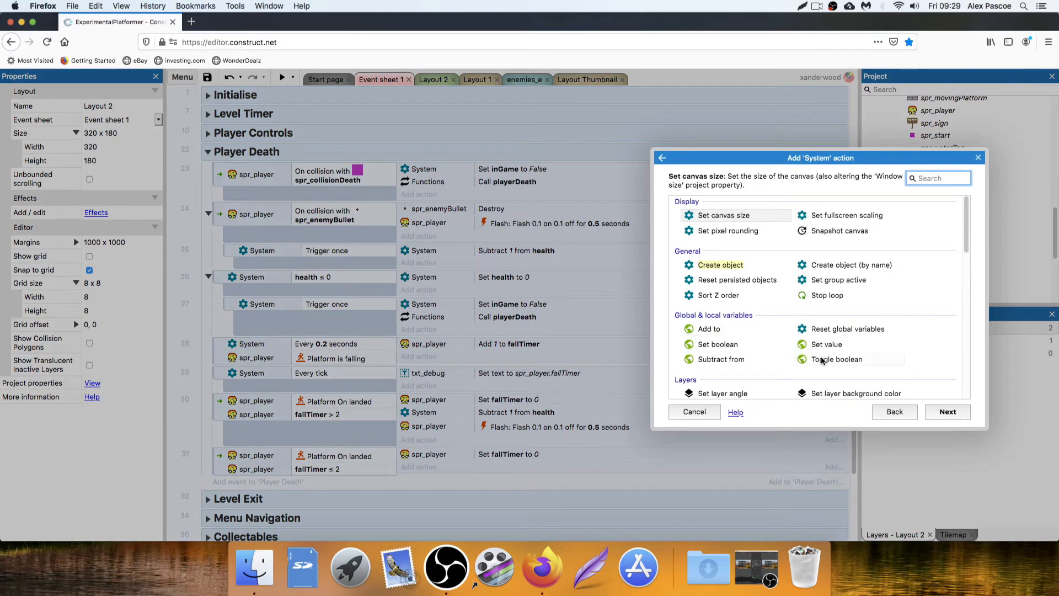
pyautogui.doubleClick(712, 360)
pyautogui.click(502, 304)
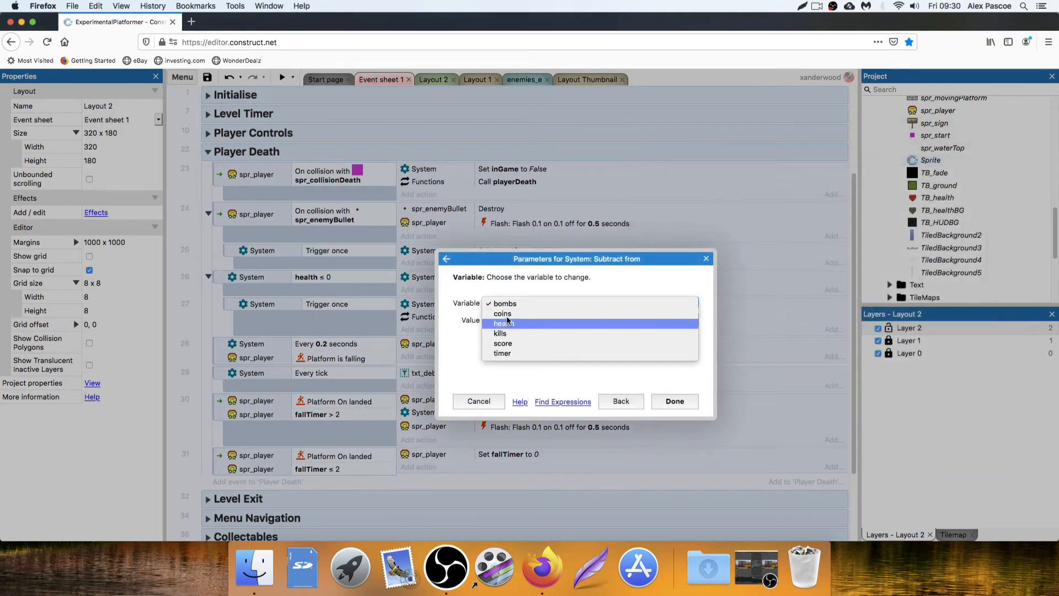
pyautogui.click(512, 341)
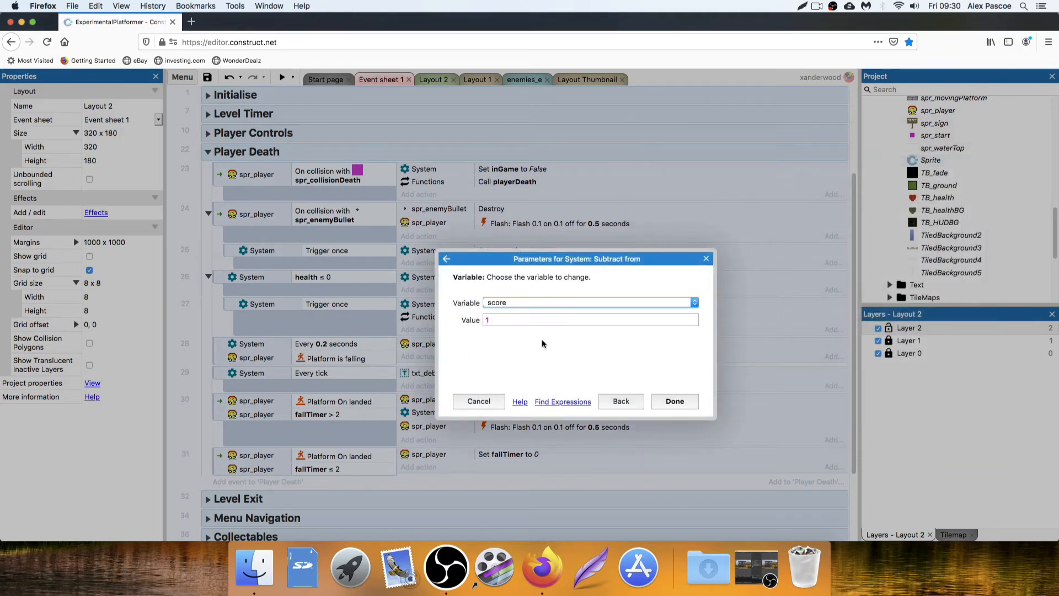
pyautogui.click(681, 398)
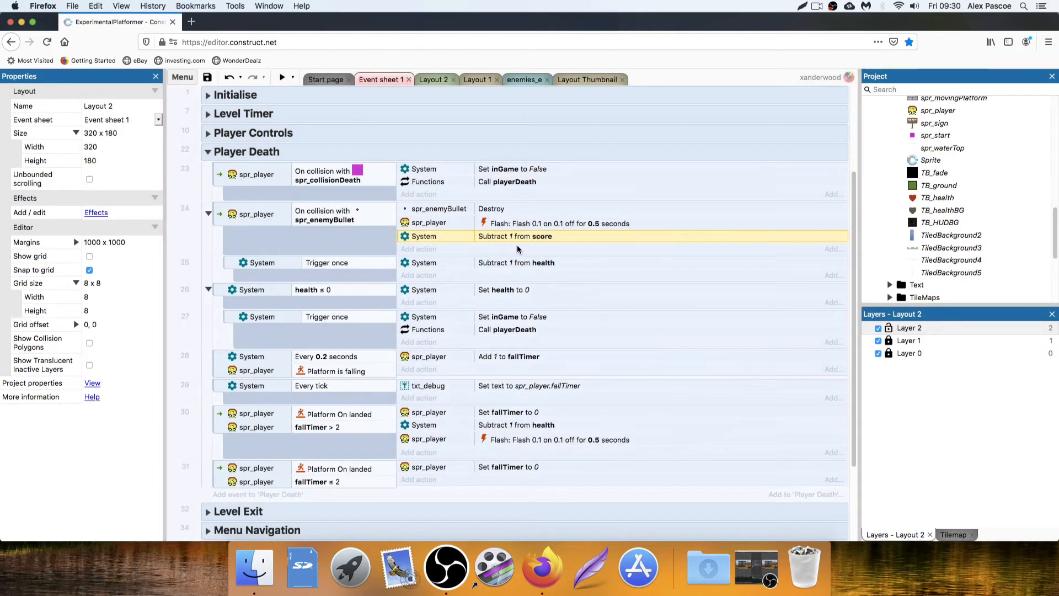
# In the Functions group, add a System action to the playerDeath function that subtracts 1 from the score variable
pyautogui.scroll(-4, 408, 284)
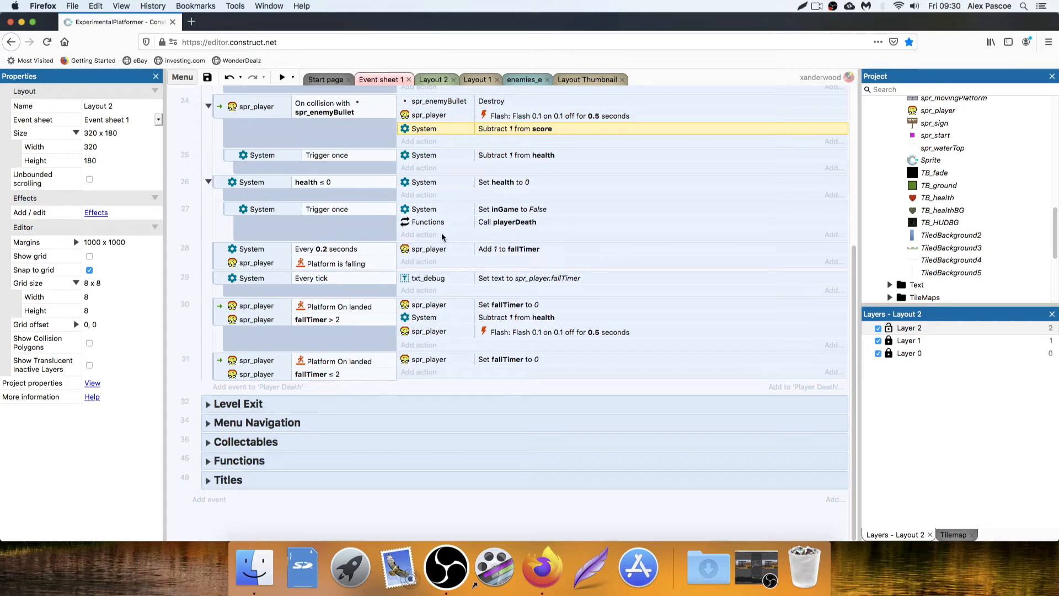
pyautogui.scroll(1, 442, 237)
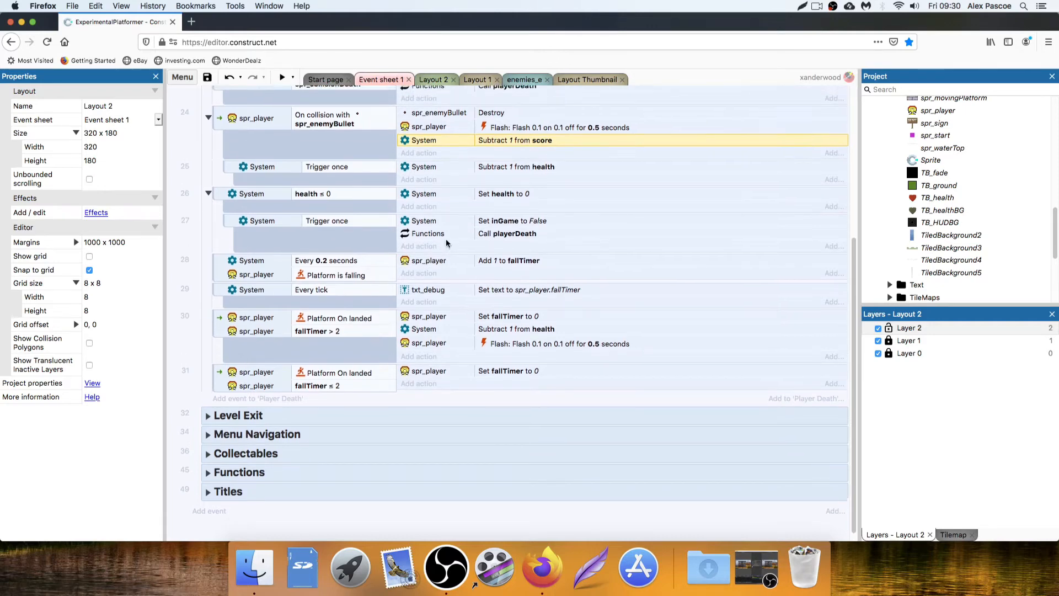
pyautogui.scroll(2, 448, 244)
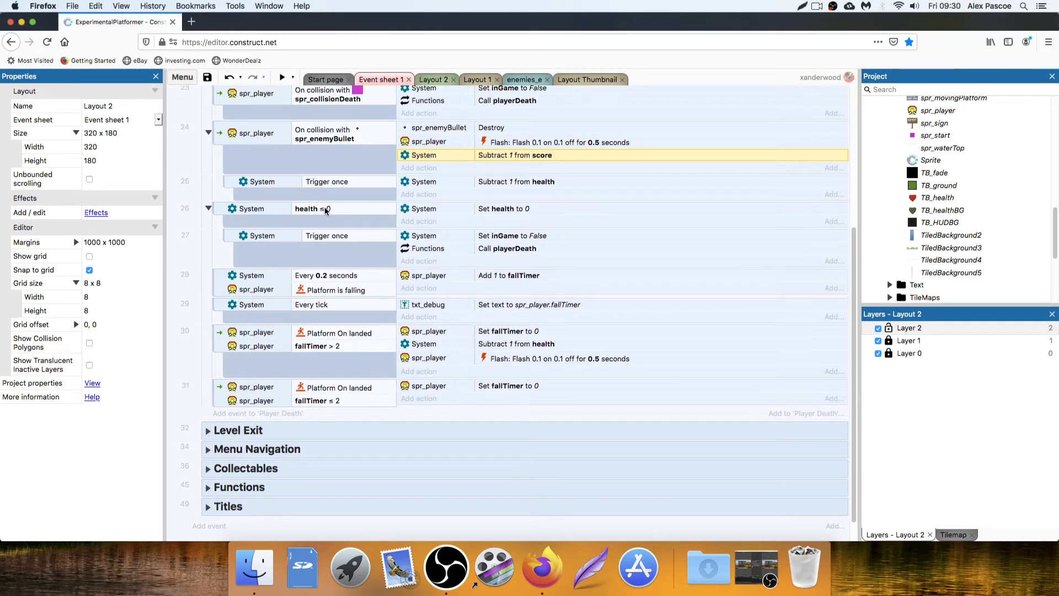
pyautogui.click(494, 249)
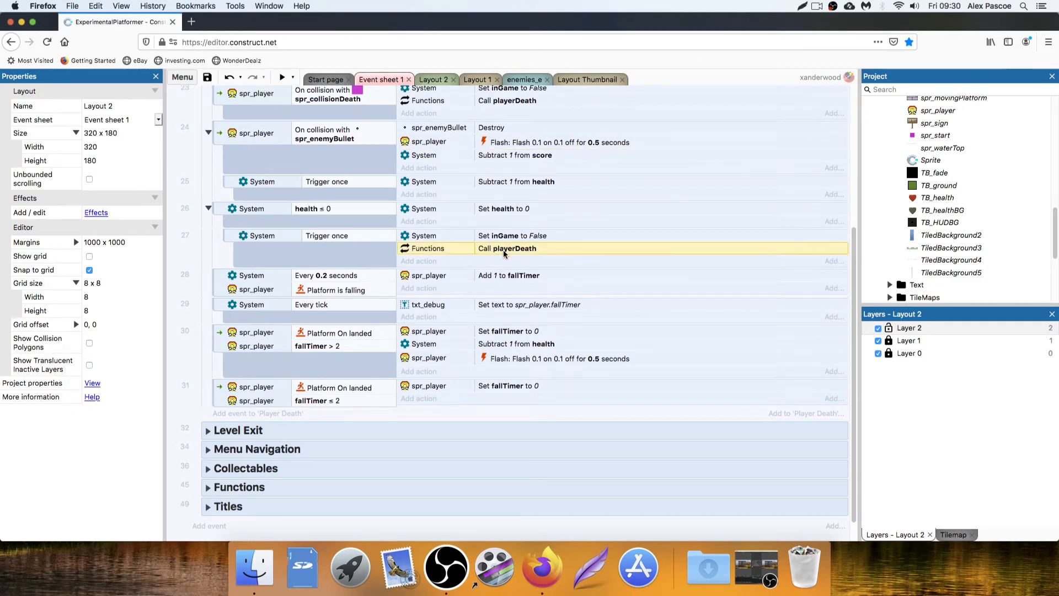
pyautogui.scroll(-3, 425, 315)
pyautogui.click(231, 460)
pyautogui.scroll(-5, 401, 347)
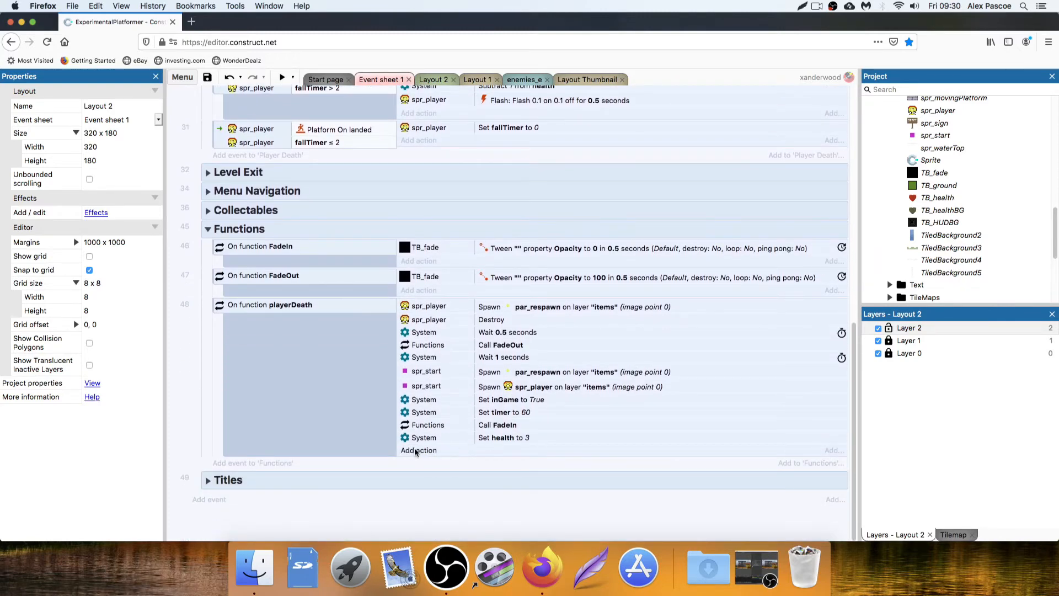
pyautogui.click(416, 450)
pyautogui.doubleClick(693, 217)
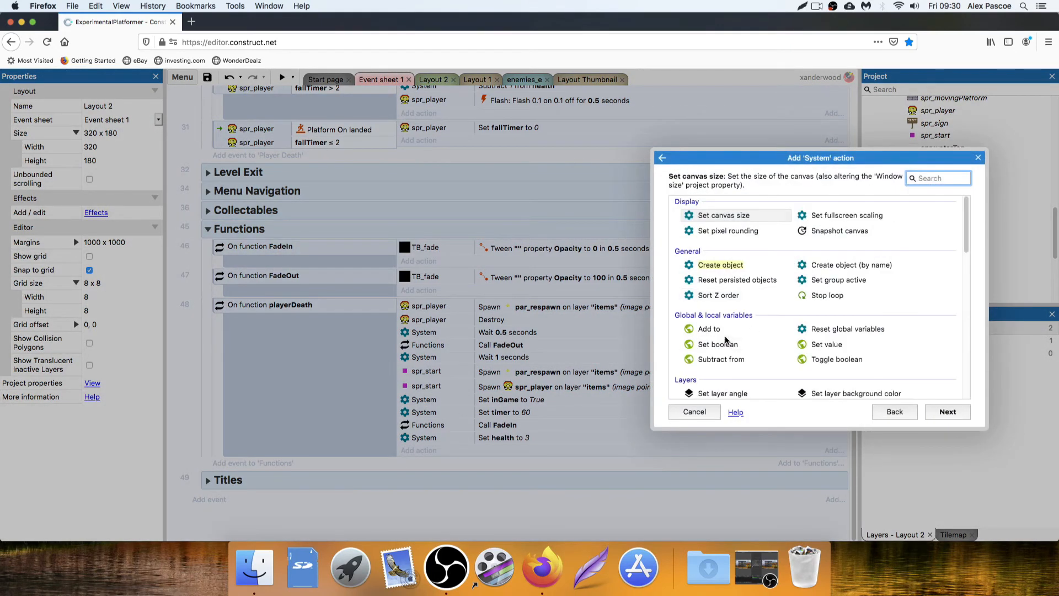
pyautogui.doubleClick(723, 361)
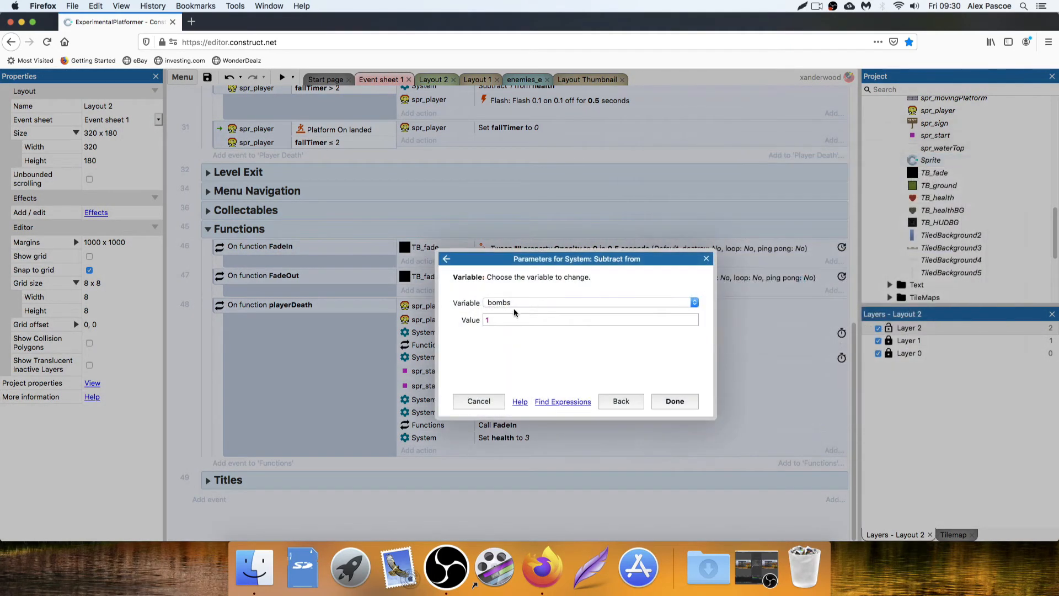
pyautogui.click(515, 305)
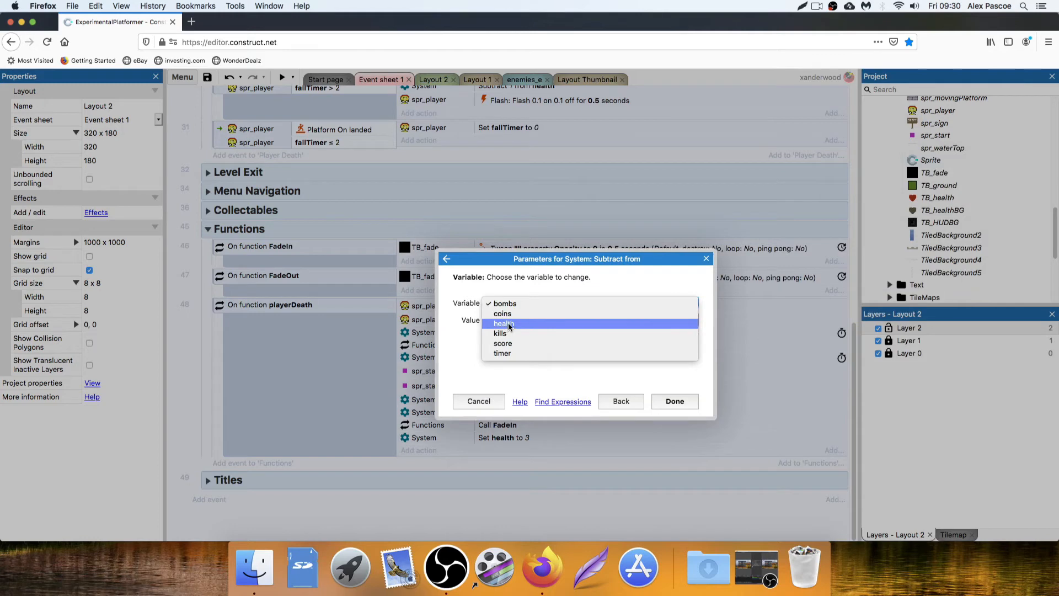
pyautogui.click(502, 344)
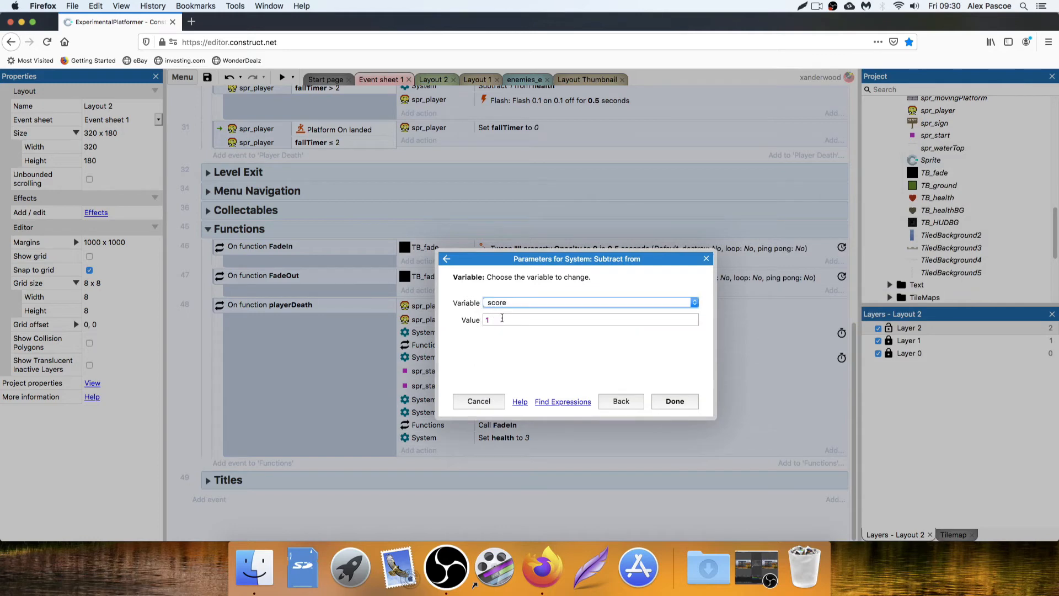
pyautogui.click(675, 401)
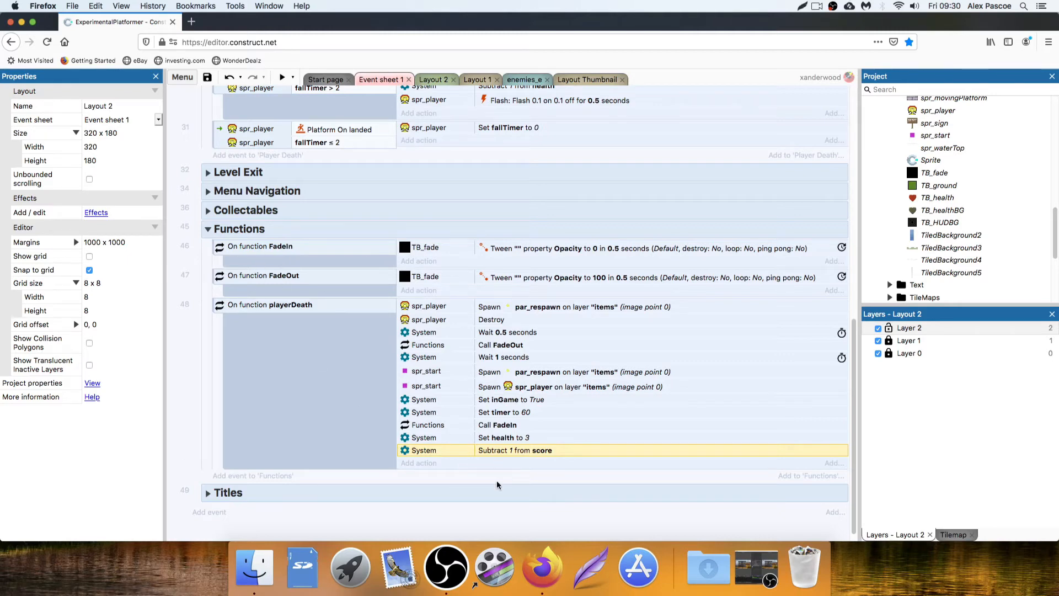
# Collapse the Player Death and Functions groups in the event sheet, and view Layout 1
pyautogui.scroll(5, 538, 379)
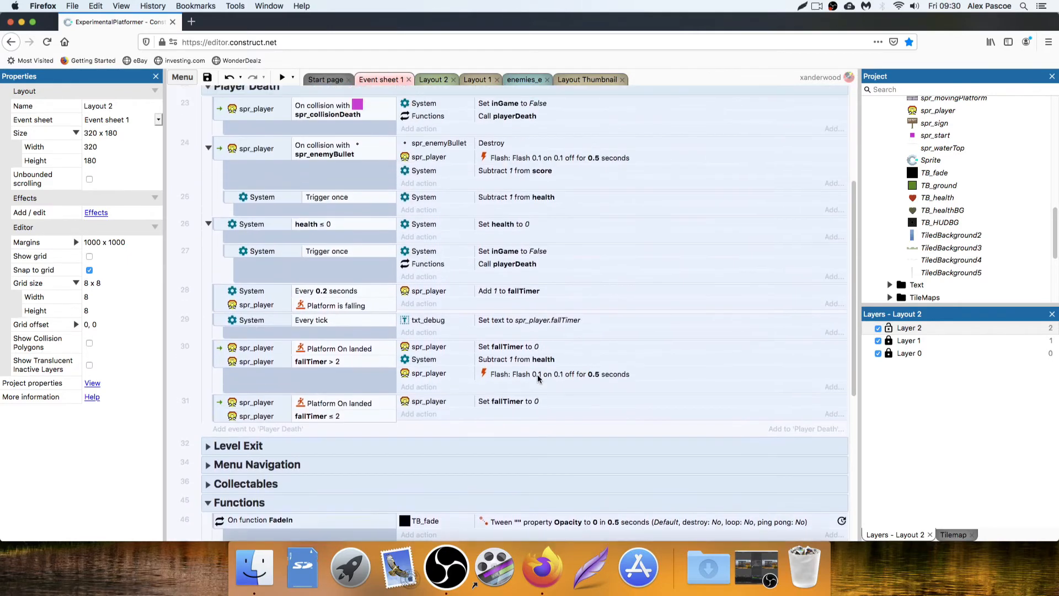
pyautogui.scroll(4, 537, 382)
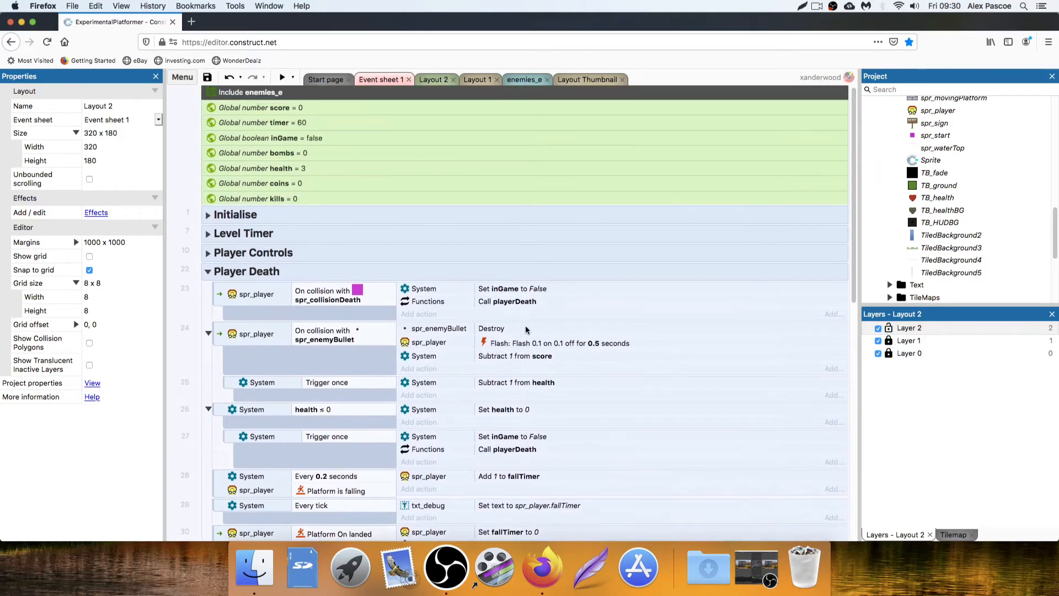
pyautogui.click(208, 272)
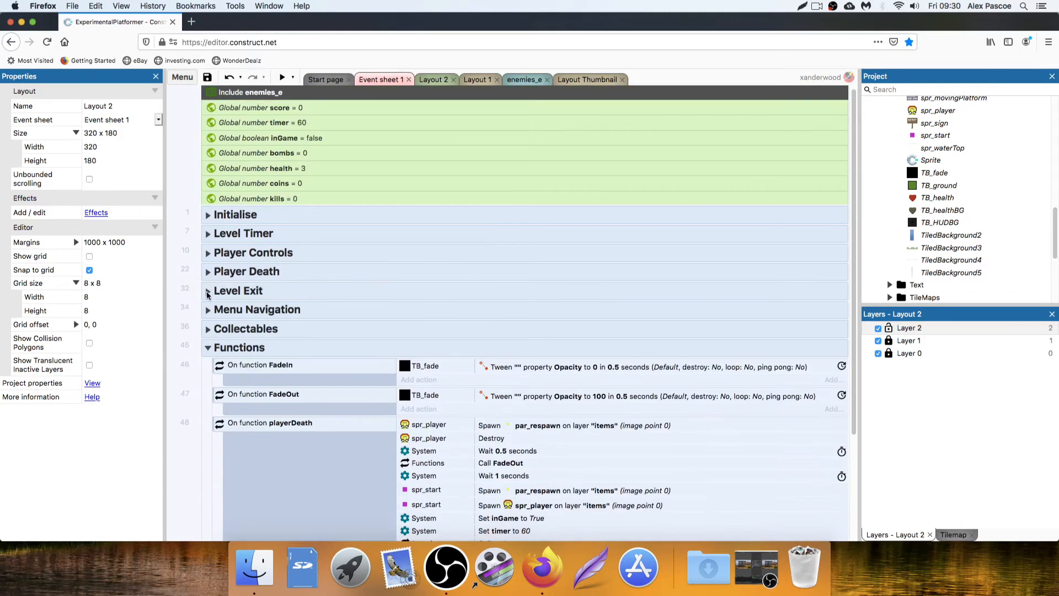
pyautogui.click(207, 348)
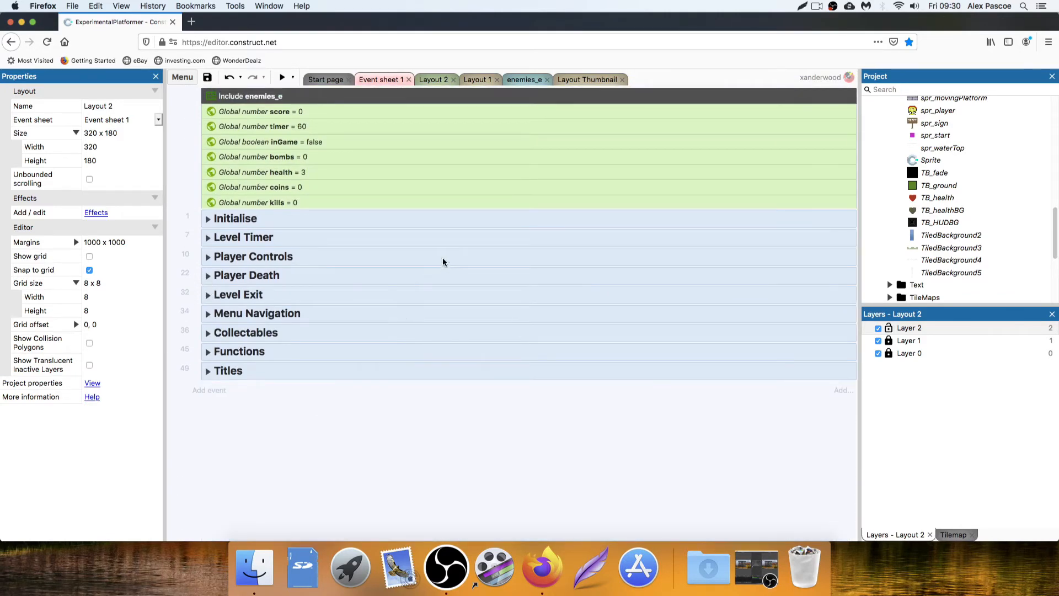
pyautogui.click(476, 80)
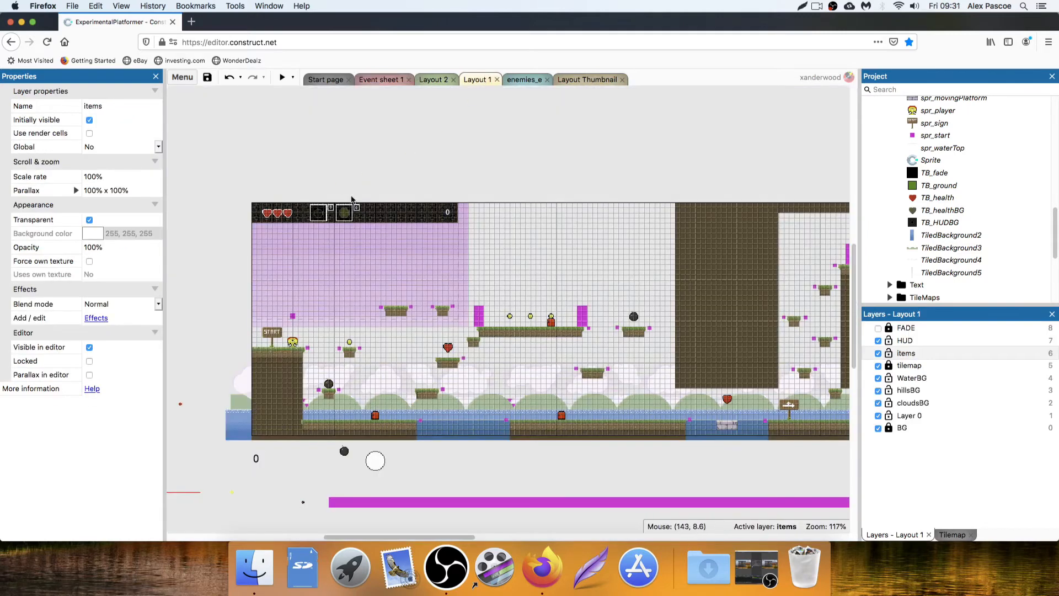
pyautogui.click(398, 145)
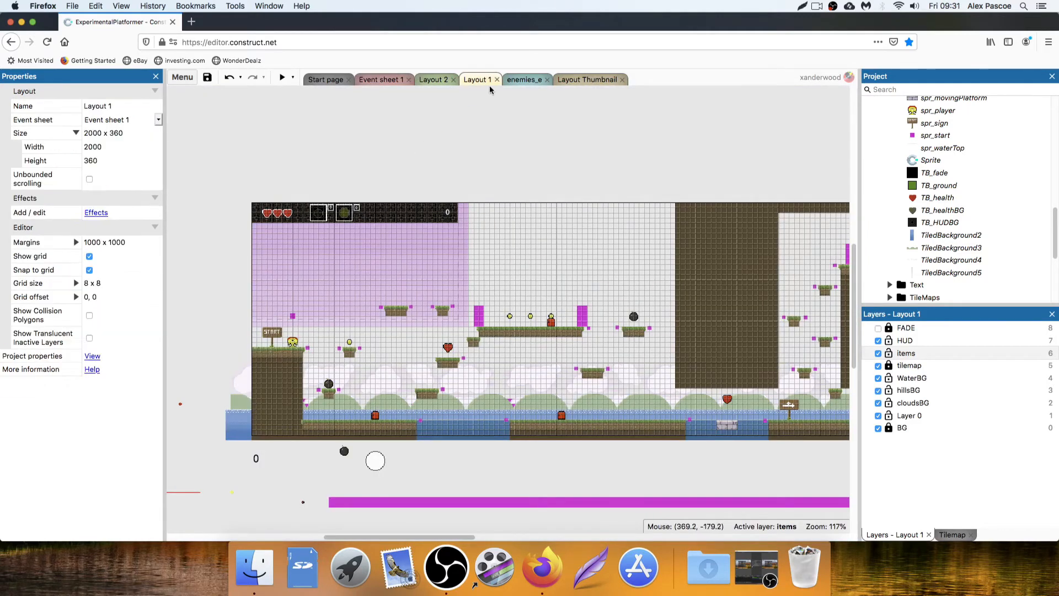
# Return to Event sheet 1, expand the Initialise group and start adding a new event inside it
pyautogui.click(381, 80)
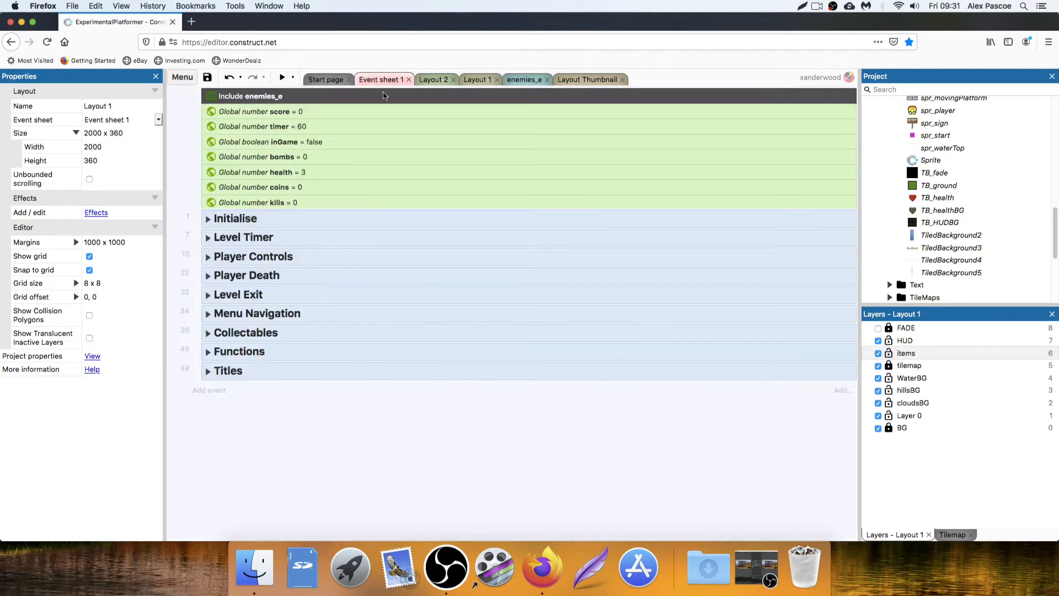
pyautogui.click(208, 219)
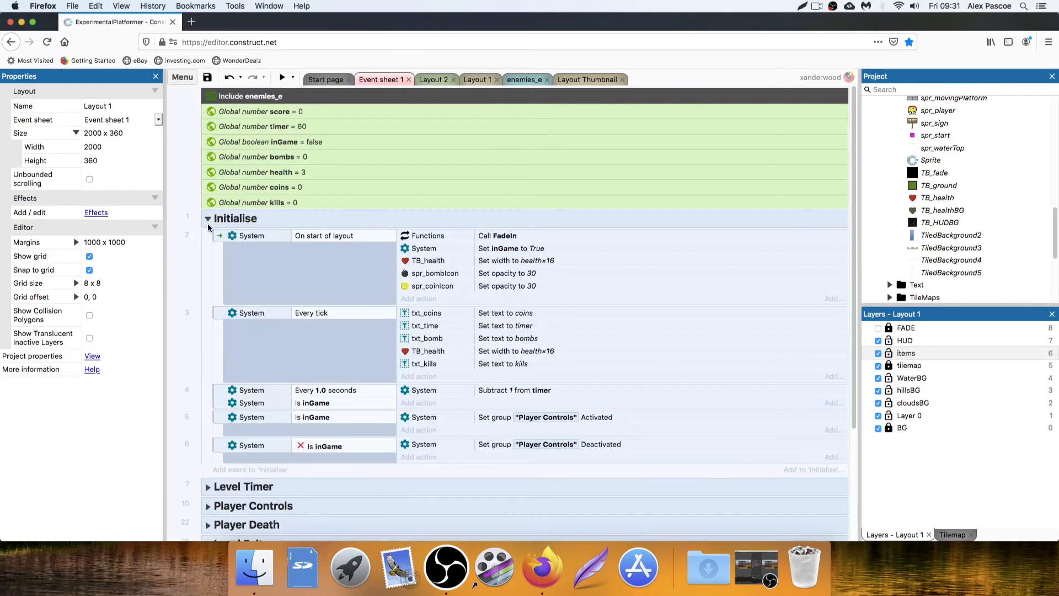
pyautogui.scroll(-3, 304, 255)
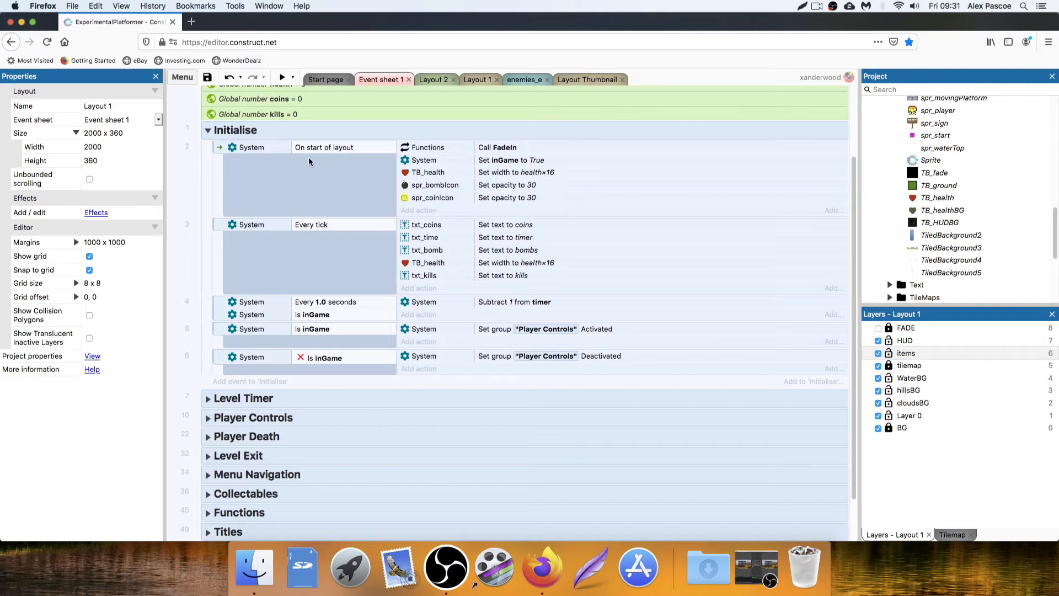
pyautogui.click(263, 381)
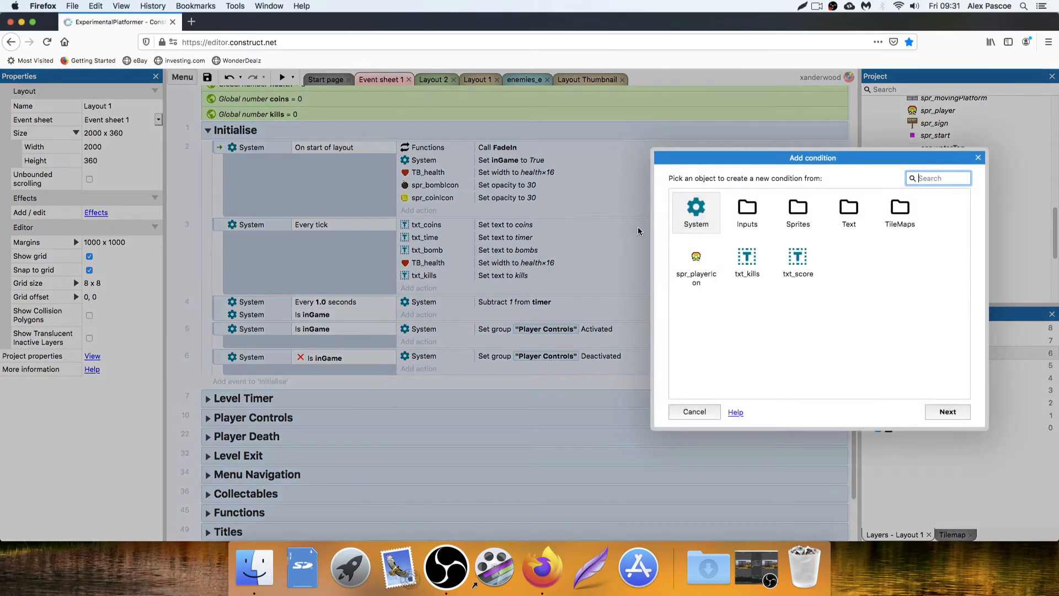
pyautogui.doubleClick(805, 263)
pyautogui.scroll(-5, 772, 287)
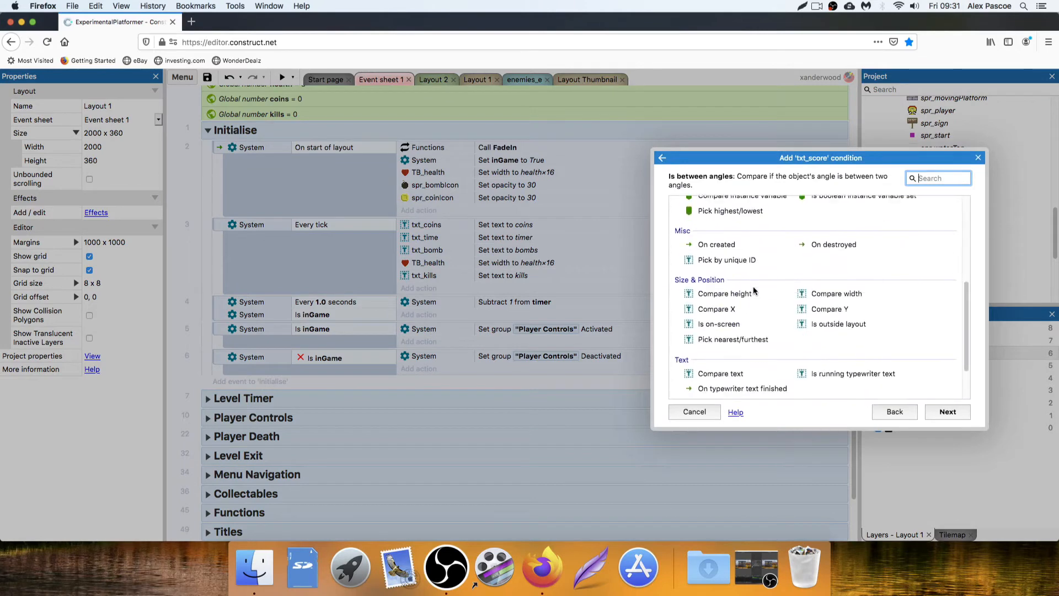
pyautogui.click(904, 413)
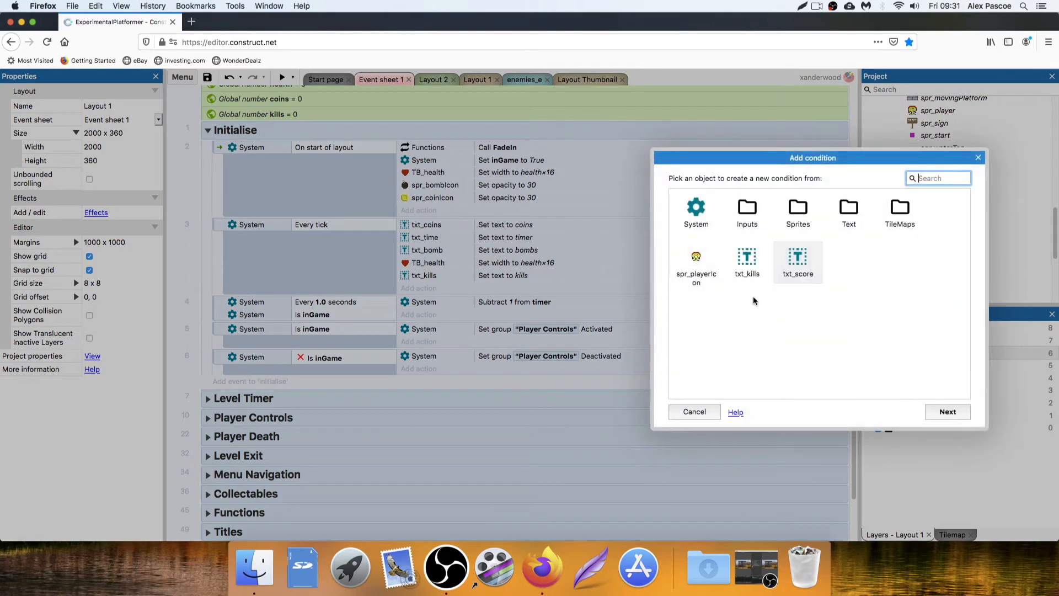
# Give the new Initialise event a System compare variable condition of score less than or equal to 0, and start adding its action
pyautogui.doubleClick(701, 215)
pyautogui.doubleClick(717, 349)
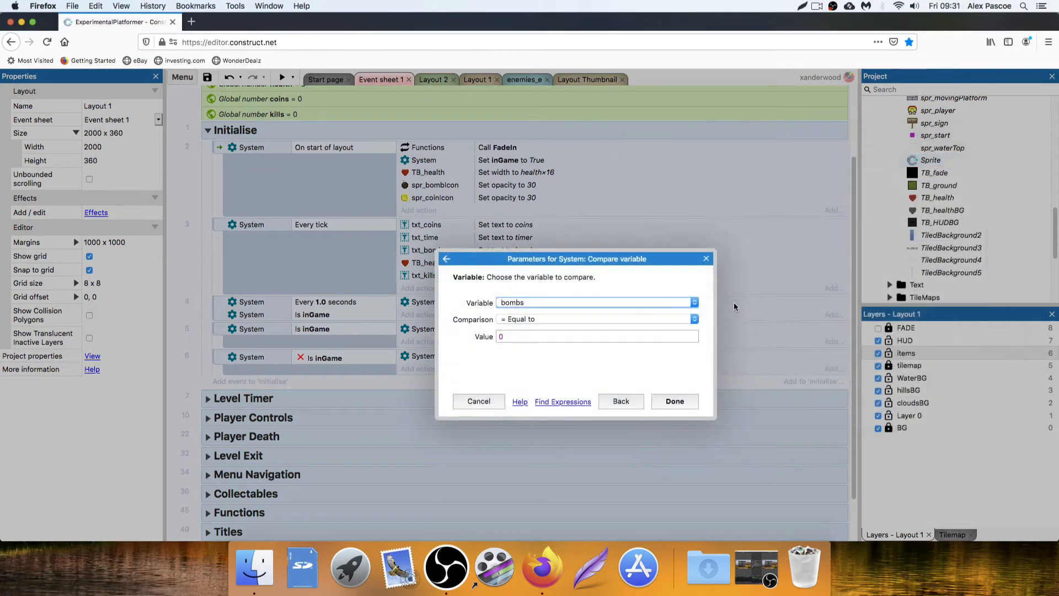
pyautogui.click(522, 303)
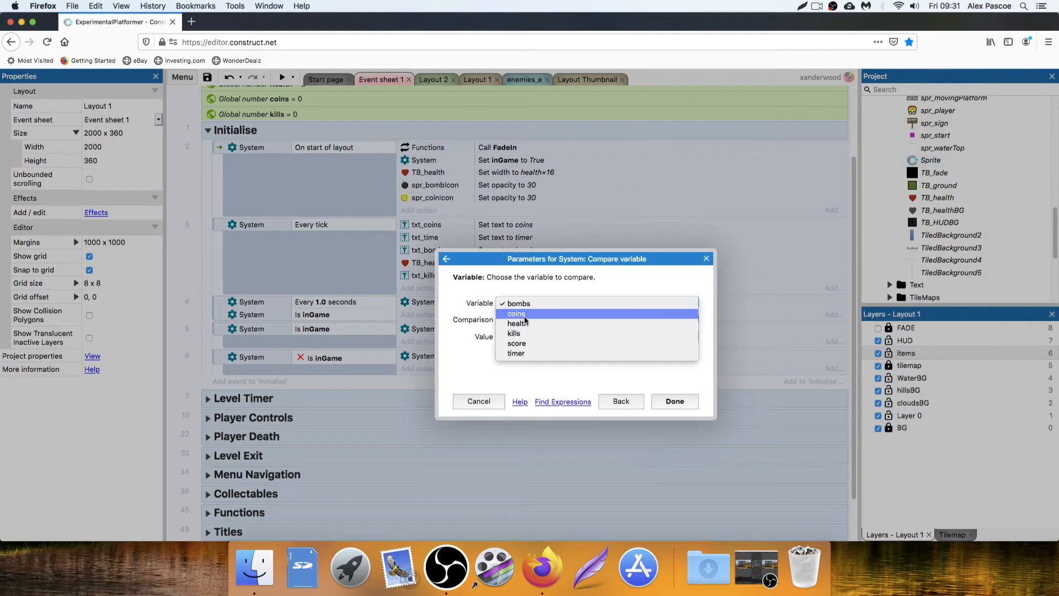
pyautogui.click(524, 344)
pyautogui.click(528, 319)
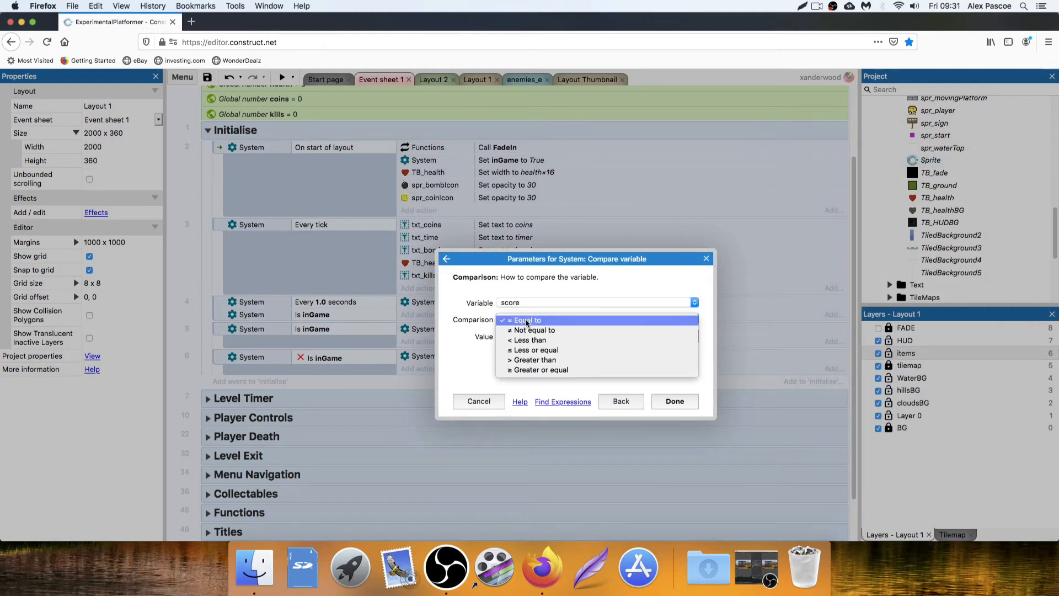
pyautogui.click(527, 349)
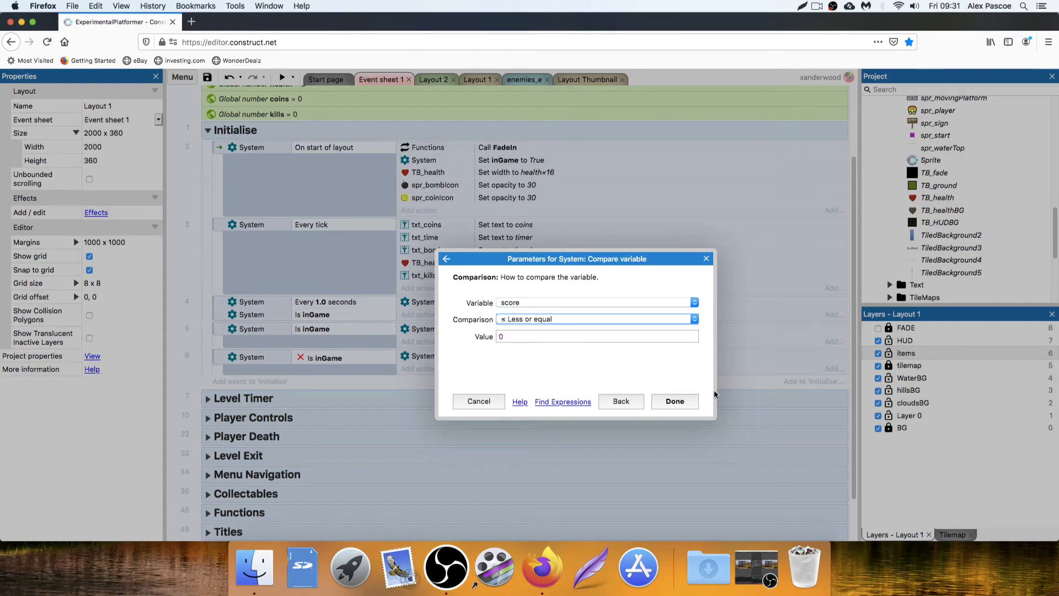
pyautogui.click(675, 401)
pyautogui.click(426, 384)
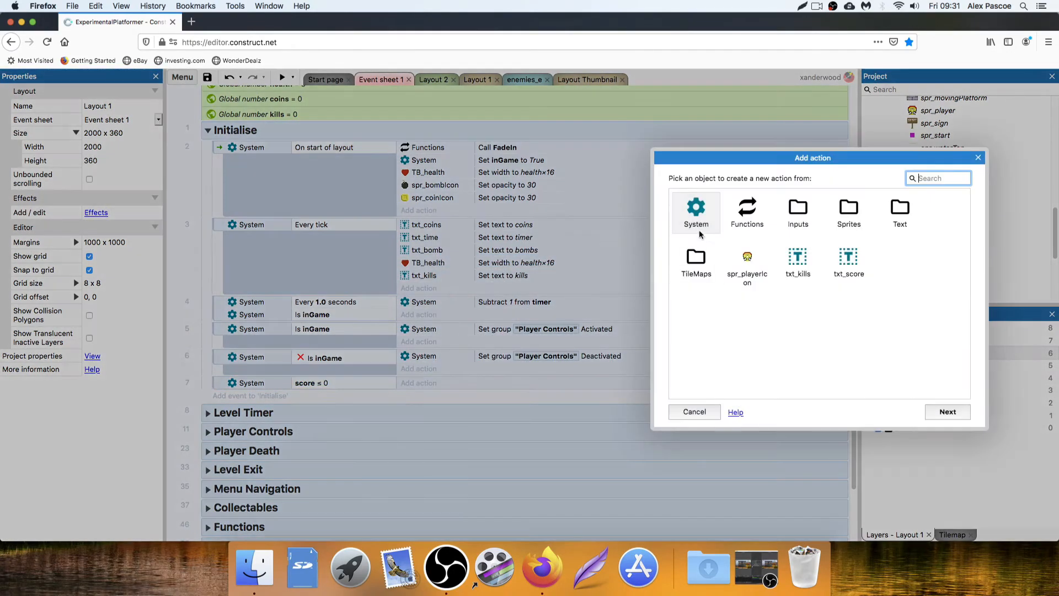
pyautogui.doubleClick(844, 263)
pyautogui.scroll(-8, 779, 300)
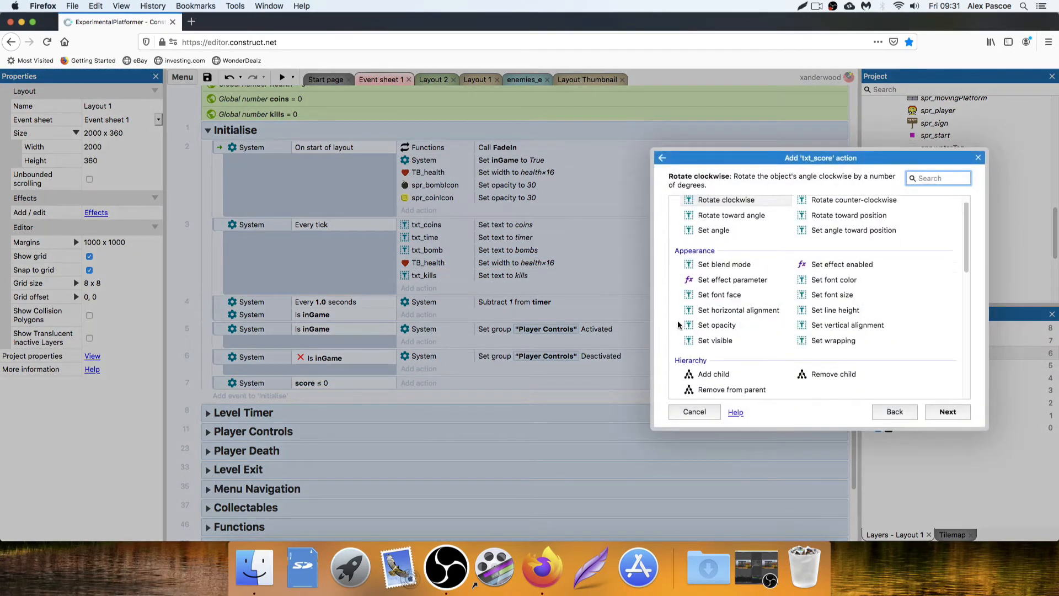
pyautogui.scroll(4, 717, 334)
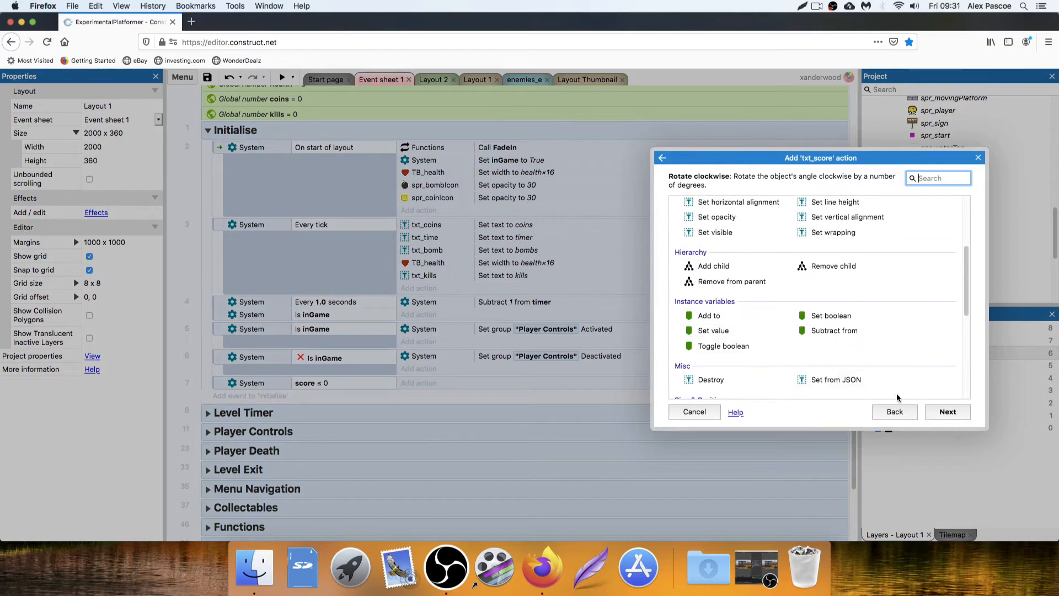
pyautogui.click(894, 411)
# Add a System Set value action that sets score to 0 under the score ≤ 0 event
pyautogui.doubleClick(697, 210)
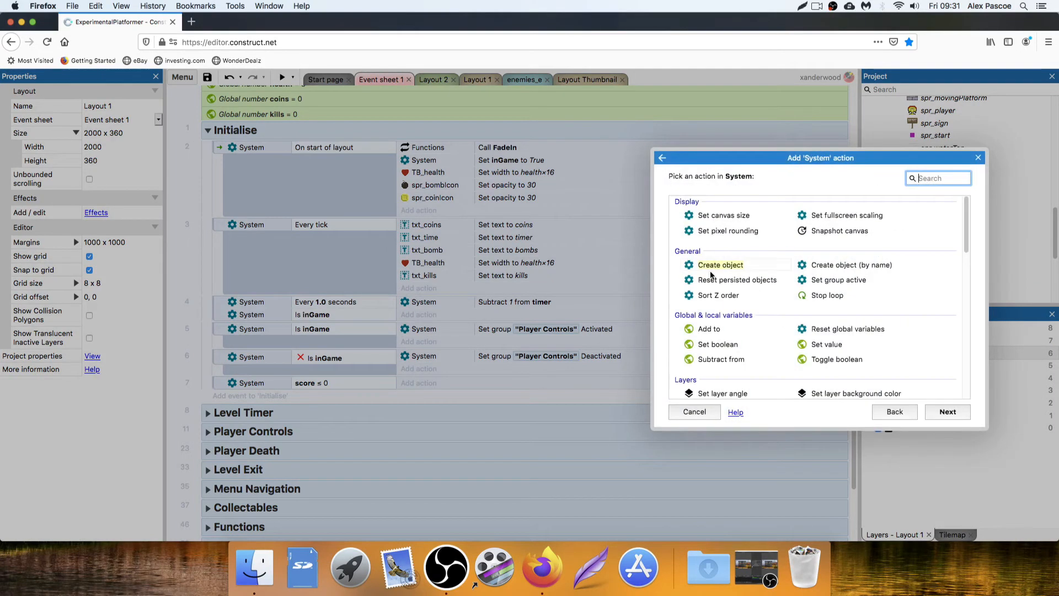
pyautogui.doubleClick(826, 343)
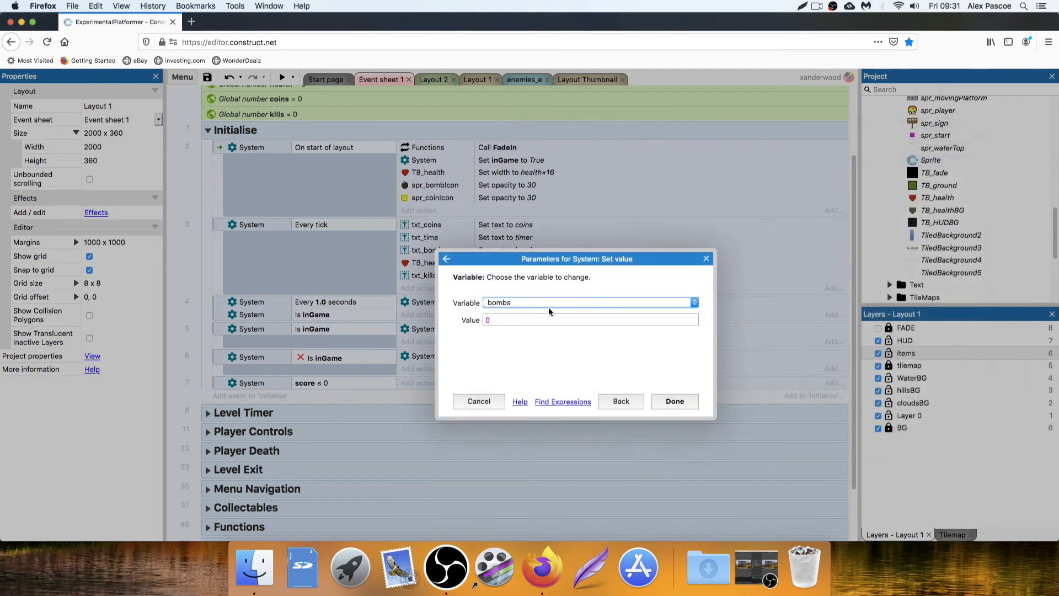
pyautogui.click(519, 304)
pyautogui.click(509, 344)
pyautogui.click(674, 401)
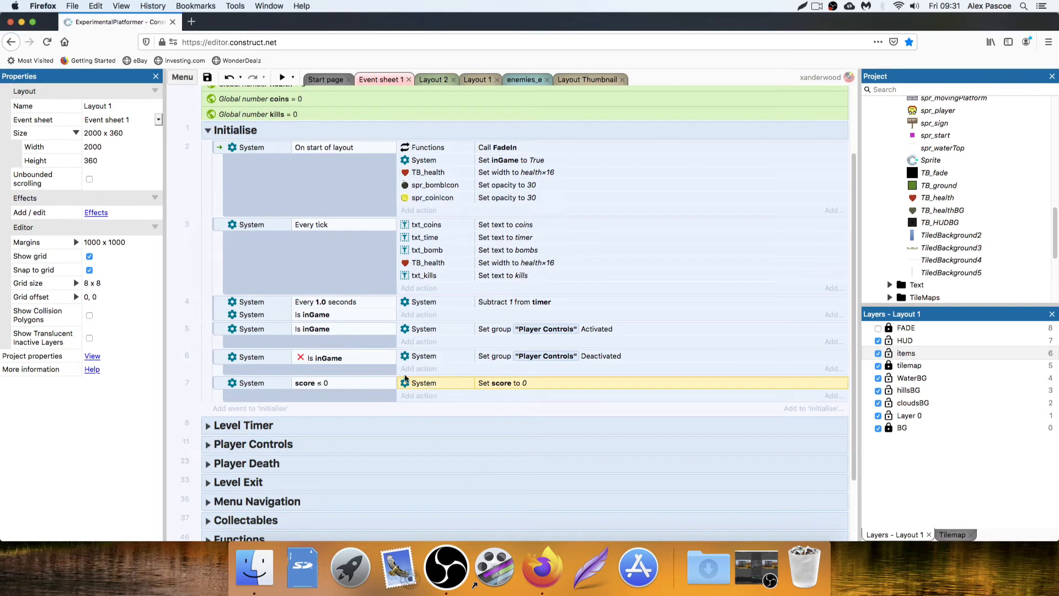
# Add a txt_score Set text action with the value score to the Every tick event in the Initialise group
pyautogui.click(429, 227)
pyautogui.click(435, 238)
pyautogui.click(436, 251)
pyautogui.click(432, 275)
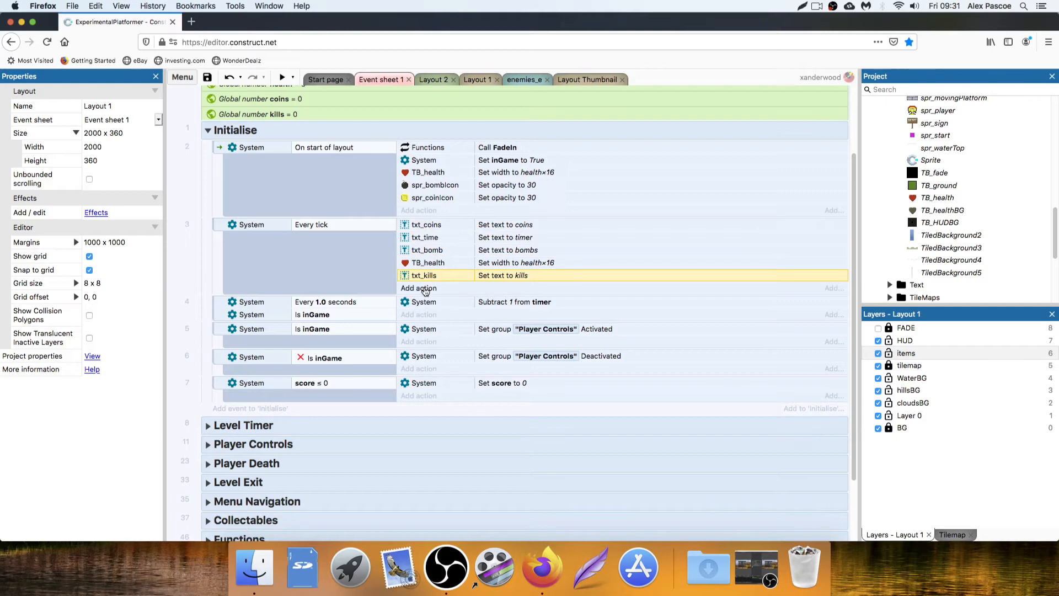
pyautogui.click(425, 288)
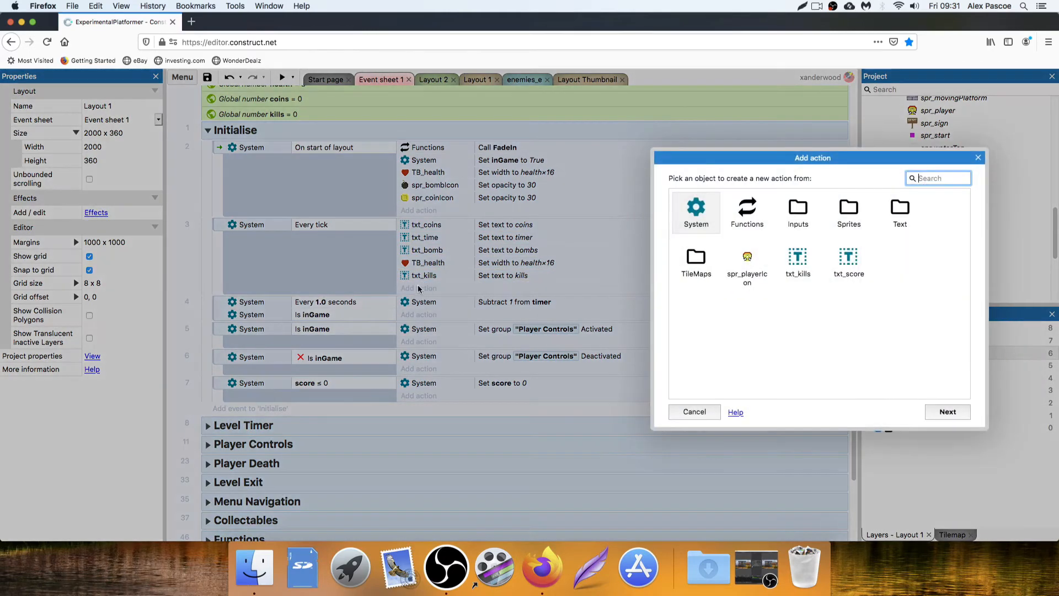
pyautogui.doubleClick(841, 261)
pyautogui.scroll(-5, 733, 275)
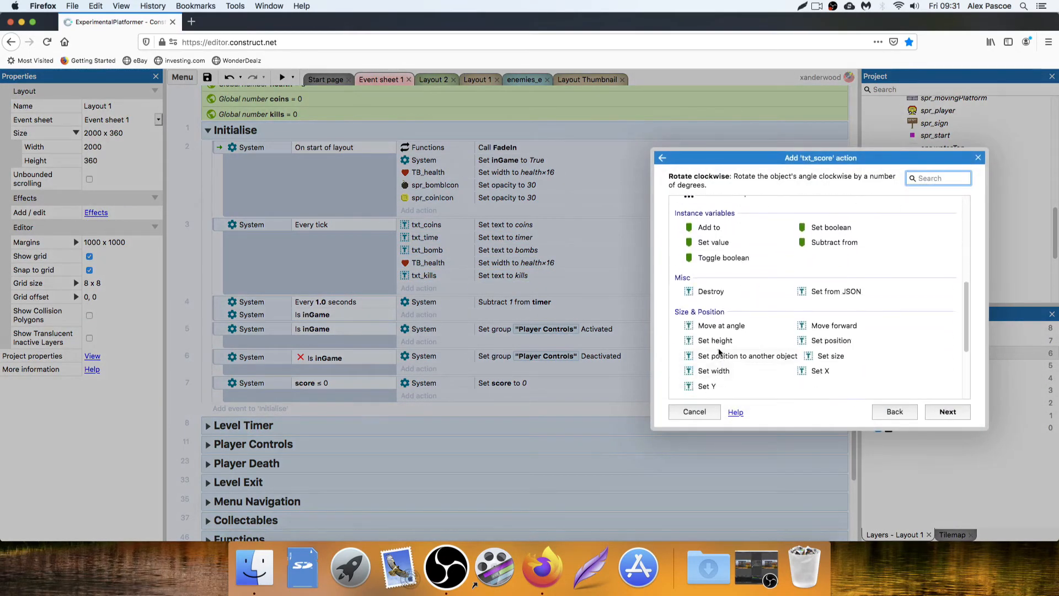
pyautogui.scroll(-5, 714, 283)
pyautogui.doubleClick(713, 321)
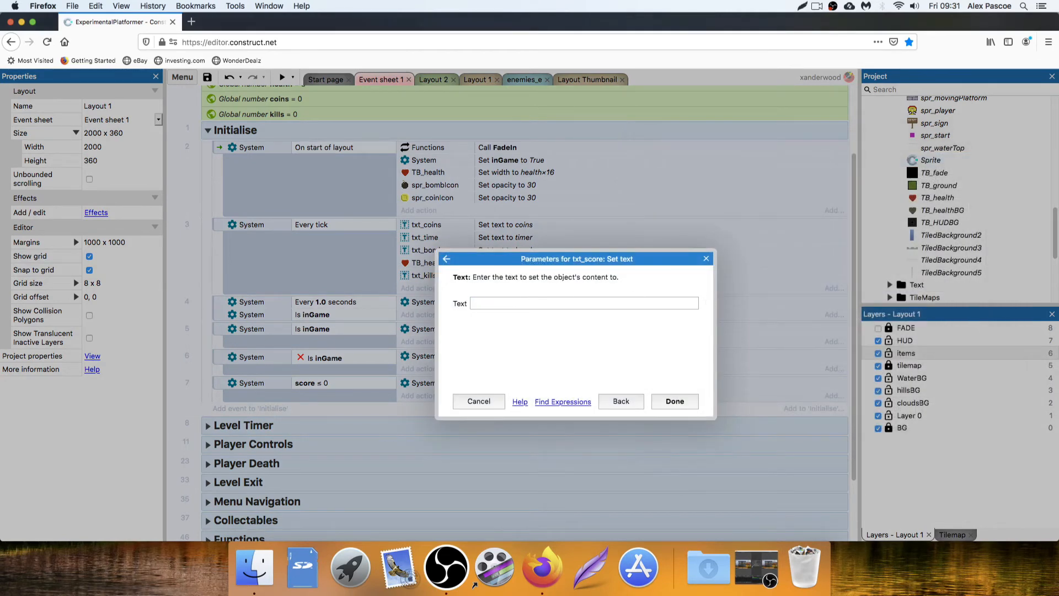
pyautogui.write('scor')
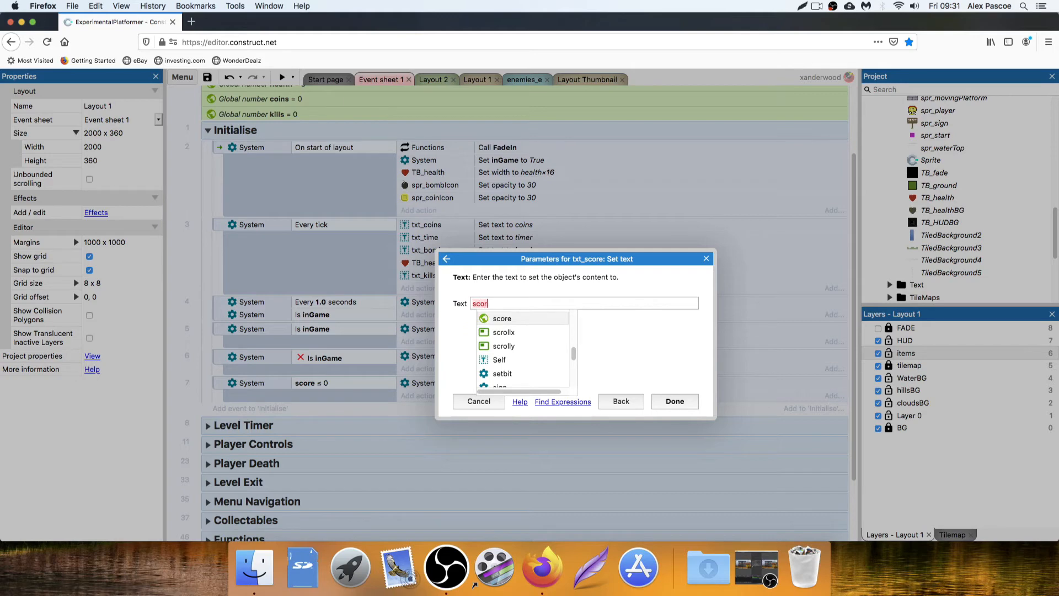
pyautogui.click(514, 319)
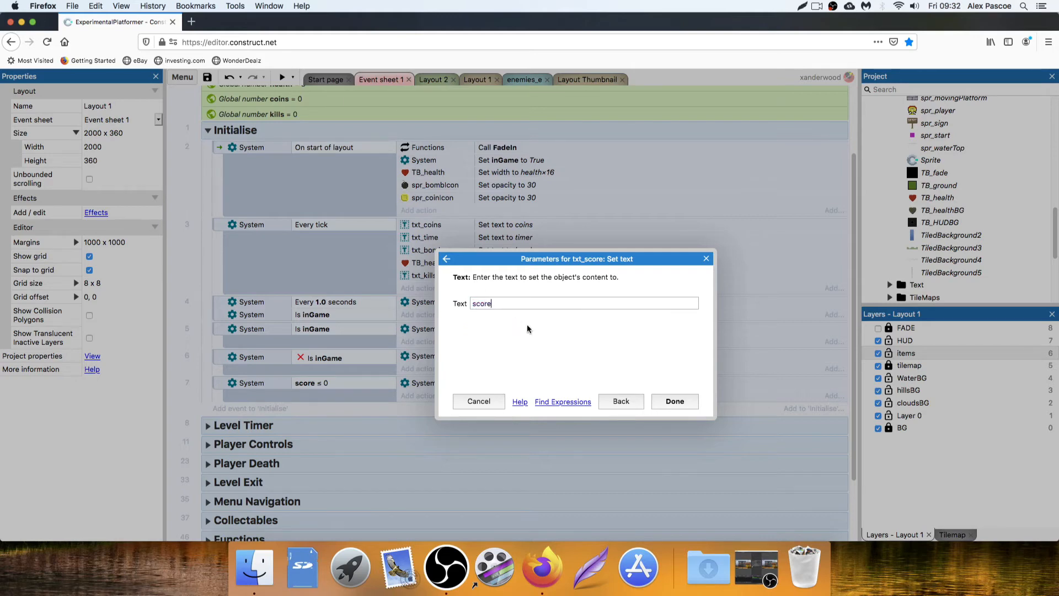
pyautogui.click(659, 401)
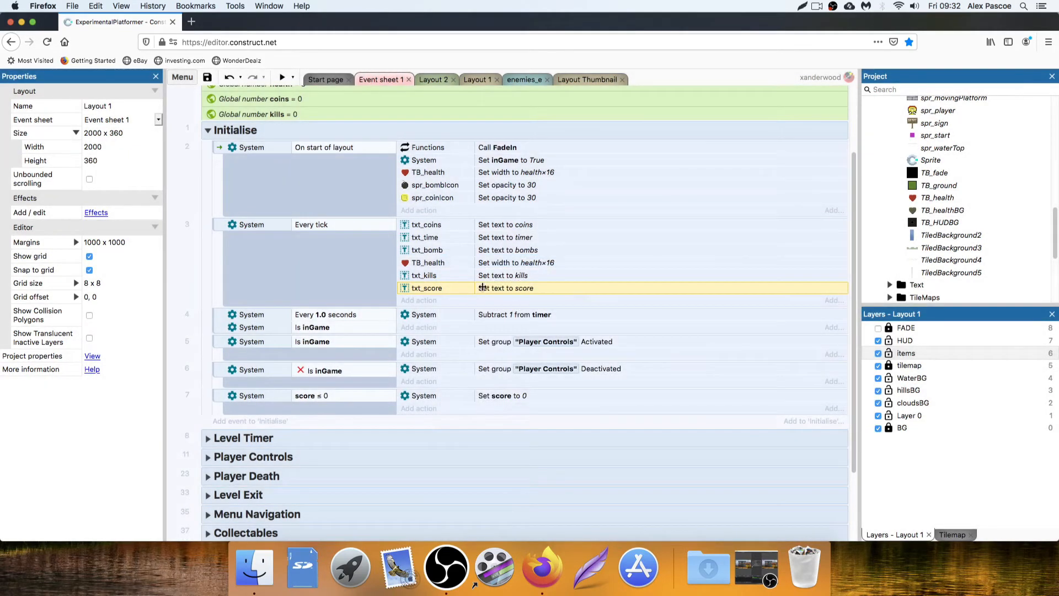
# Examine the HUD objects in Layout 1 and the level score text in Layout 2, and return to Event sheet 1
pyautogui.click(477, 80)
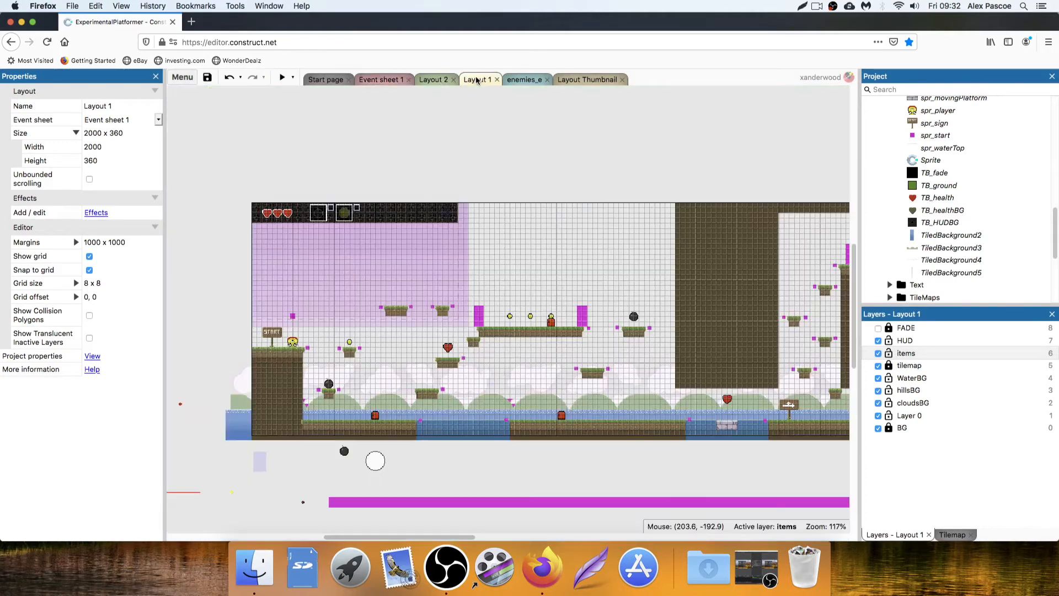
pyautogui.moveTo(251, 193); pyautogui.dragTo(509, 245)
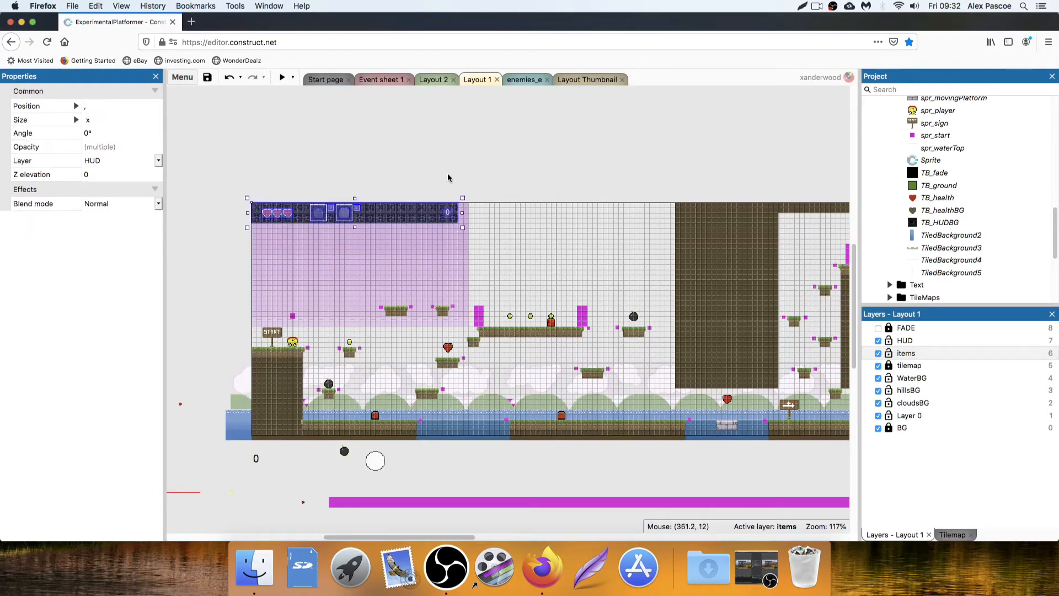
pyautogui.click(444, 170)
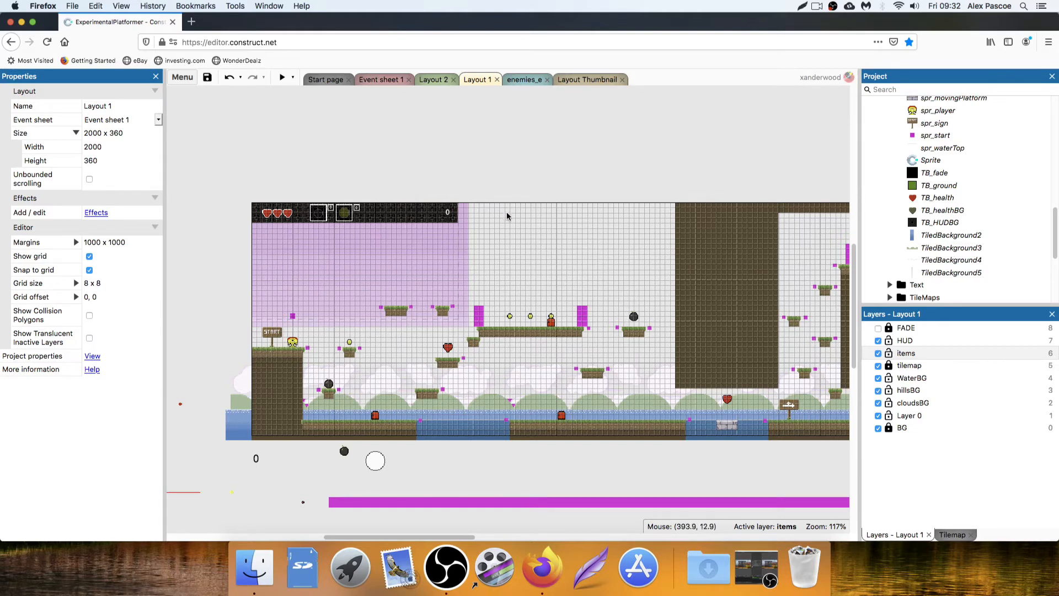
pyautogui.click(436, 80)
pyautogui.click(602, 341)
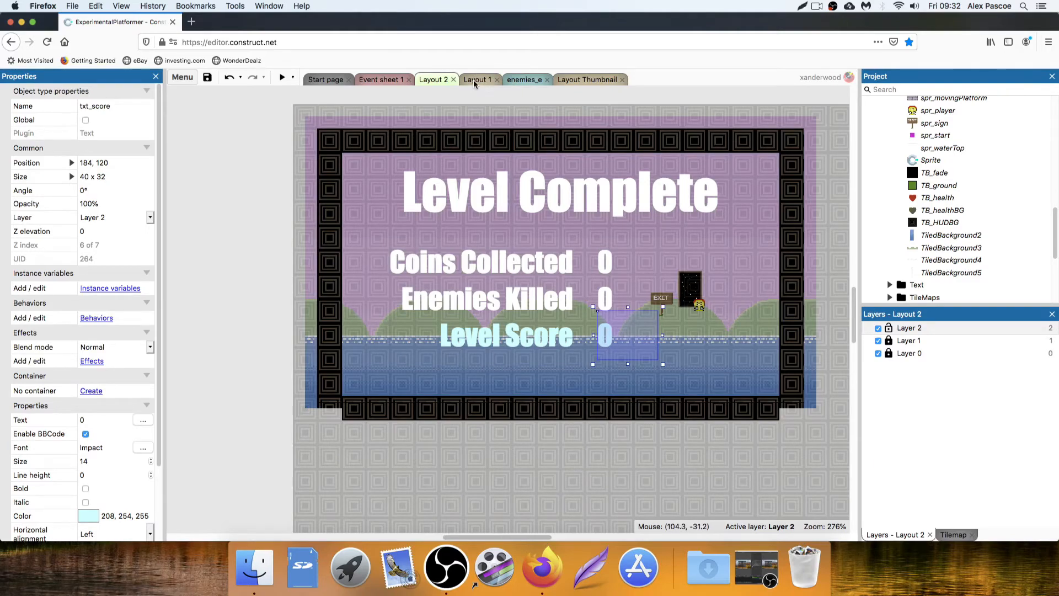
pyautogui.click(386, 79)
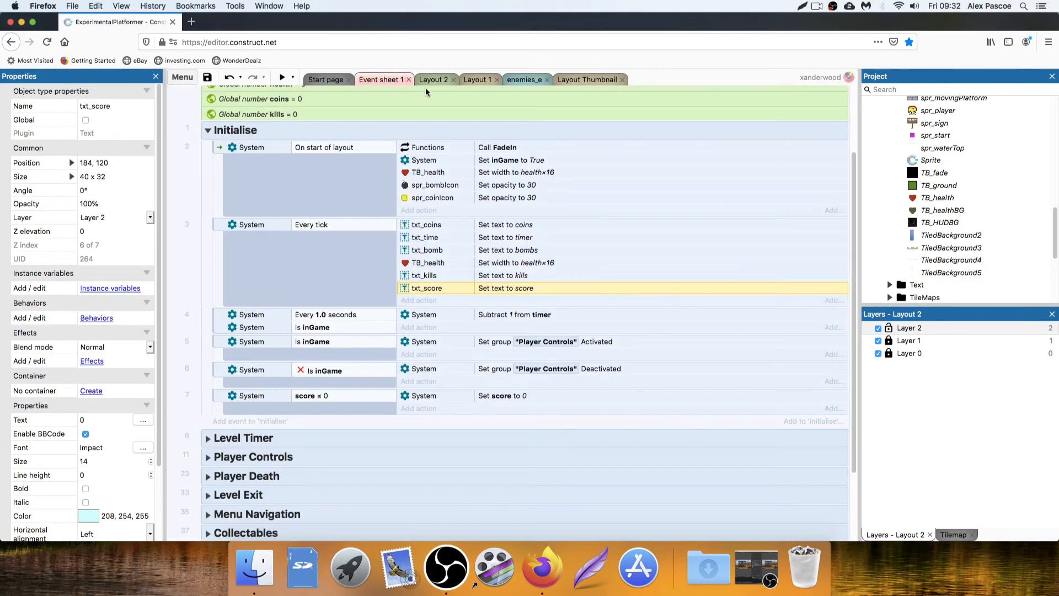
pyautogui.scroll(-3, 458, 207)
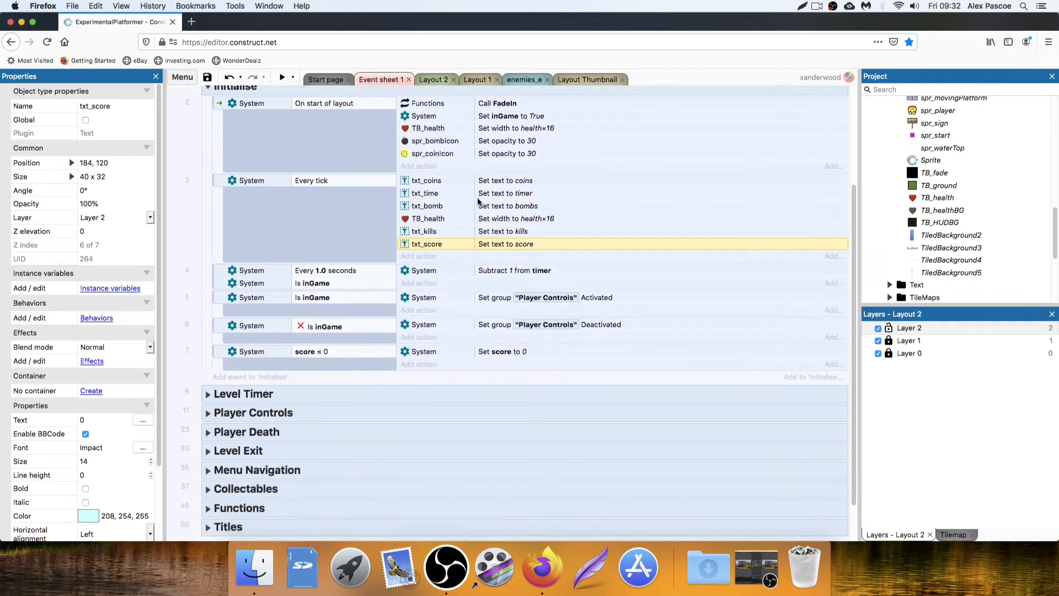
pyautogui.scroll(6, 435, 210)
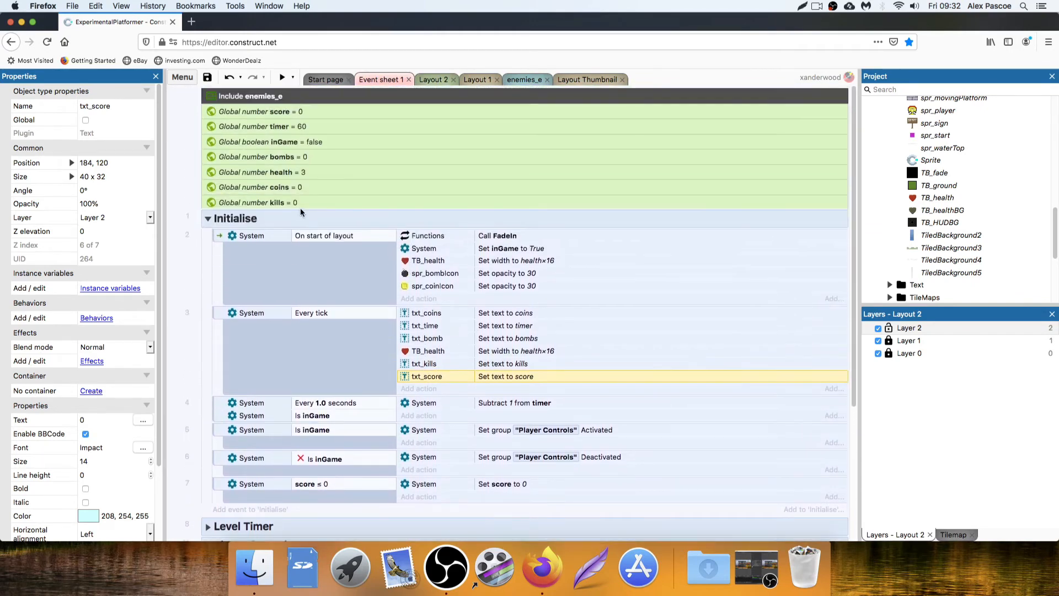
# Collapse the Initialise group and expand the Level Exit group to review the actions of its spr_exit collision event
pyautogui.click(208, 218)
pyautogui.click(209, 295)
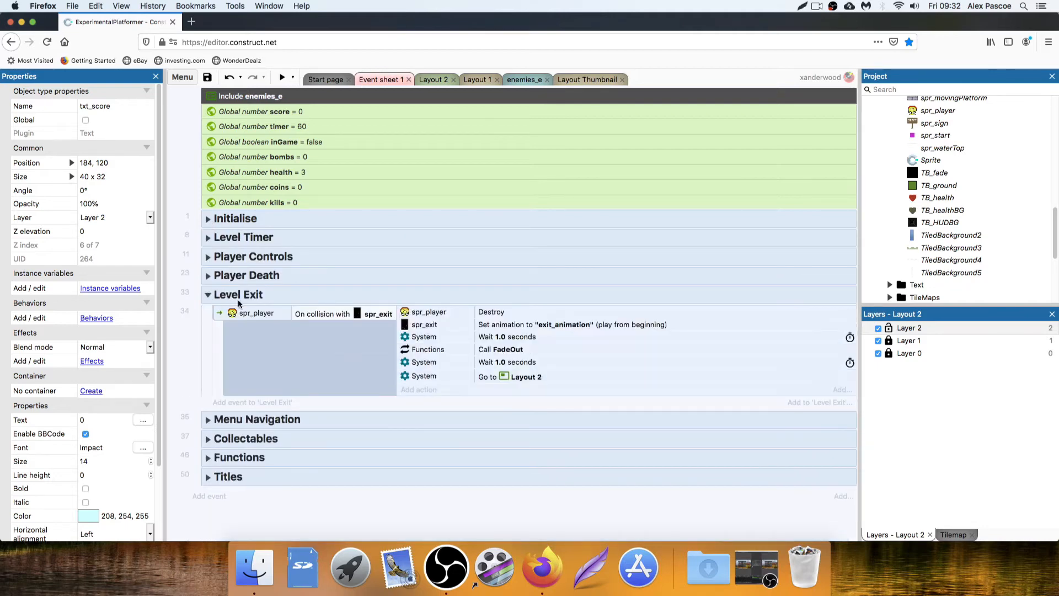
pyautogui.click(374, 314)
pyautogui.click(464, 347)
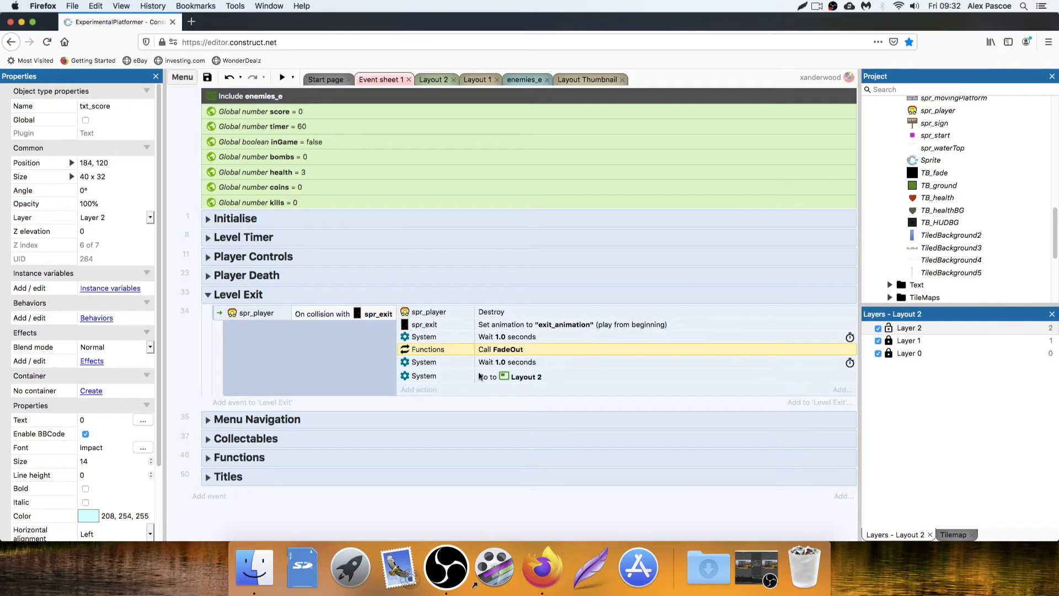
pyautogui.click(475, 397)
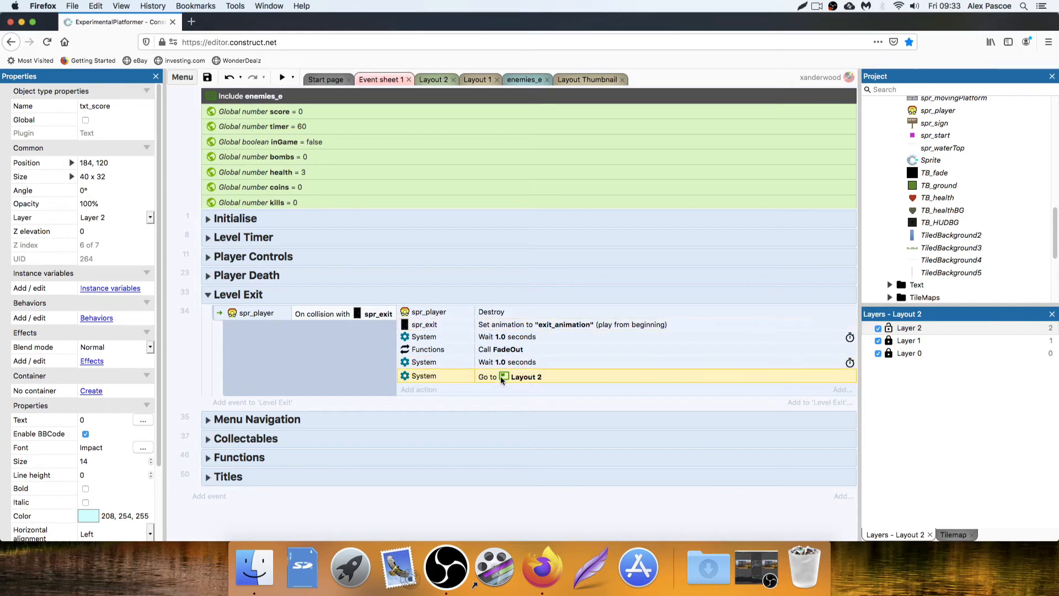
# Add a sub-event under the spr_exit collision event with a System Compare variable condition of health greater or equal to 3
pyautogui.click(243, 324)
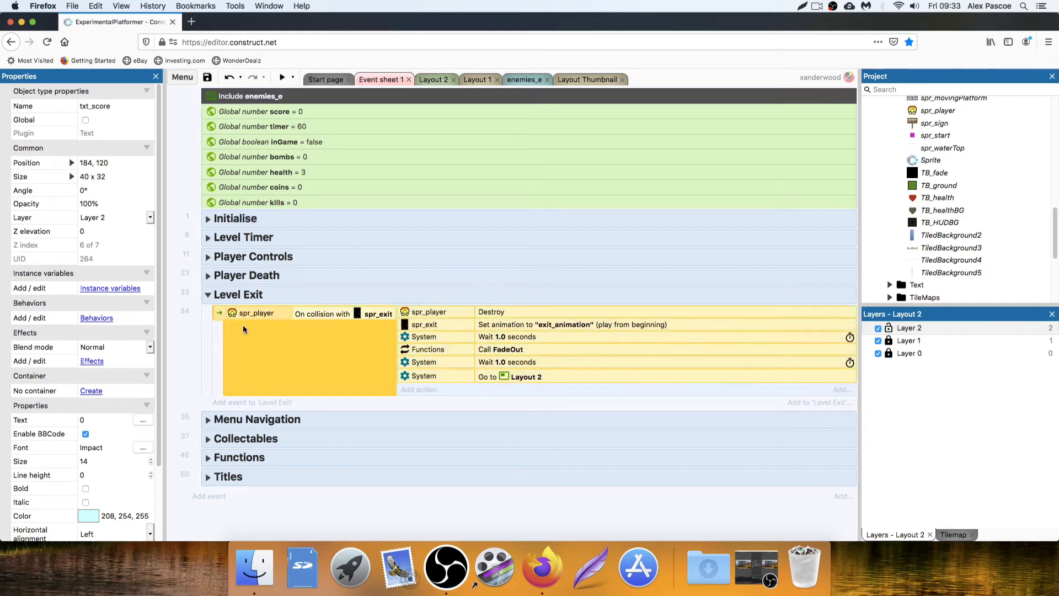
pyautogui.press('b')
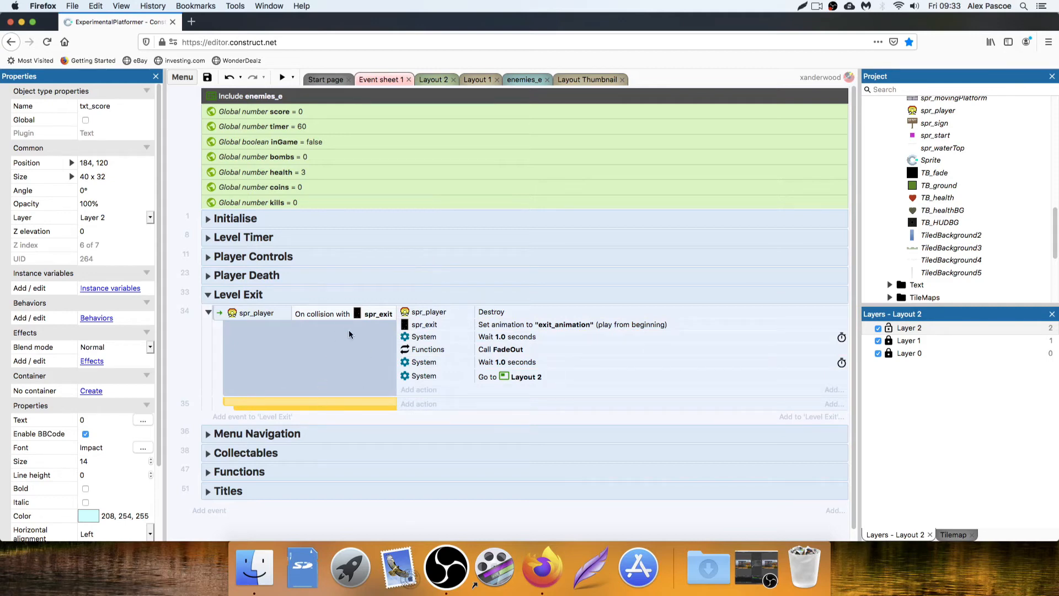
pyautogui.doubleClick(322, 402)
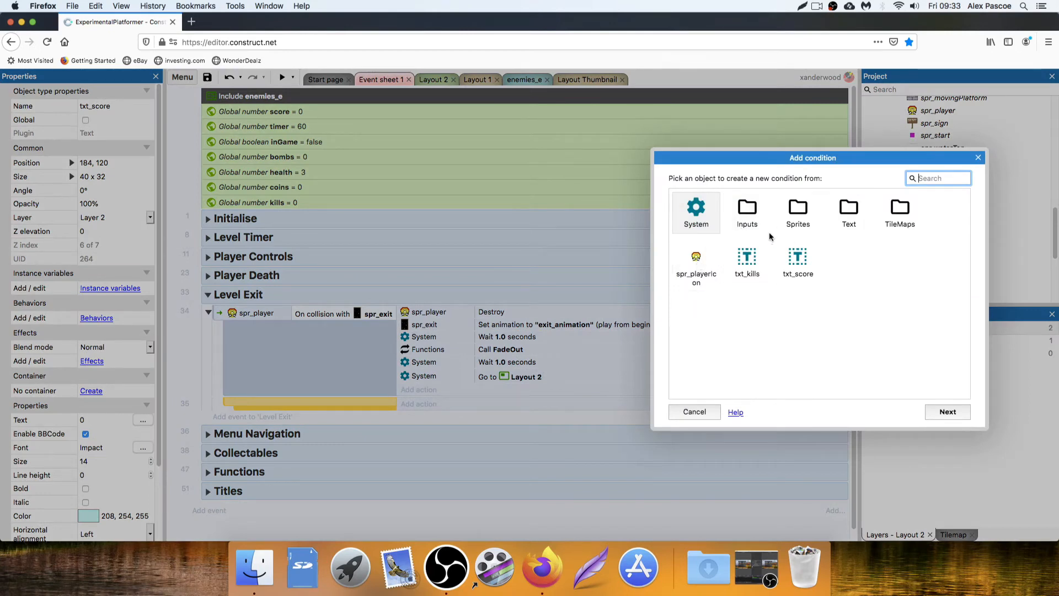
pyautogui.doubleClick(695, 210)
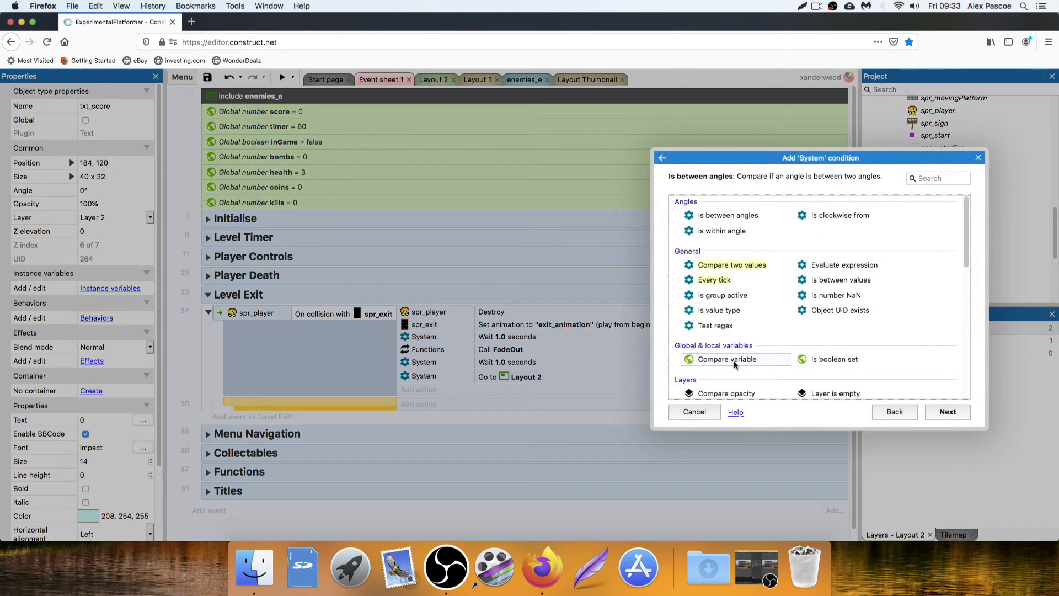
pyautogui.doubleClick(722, 358)
pyautogui.click(518, 304)
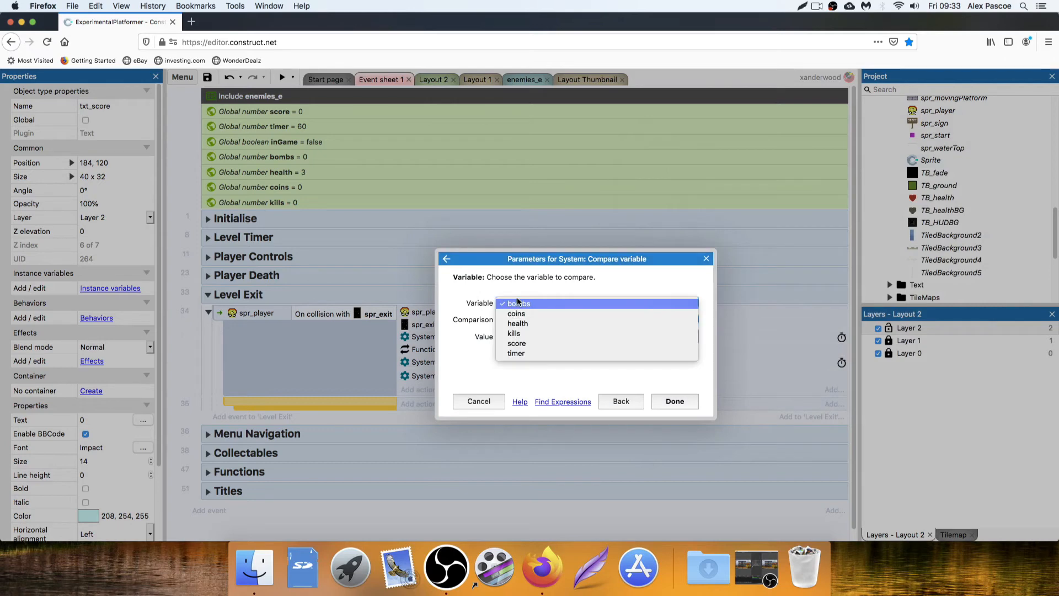
pyautogui.click(521, 322)
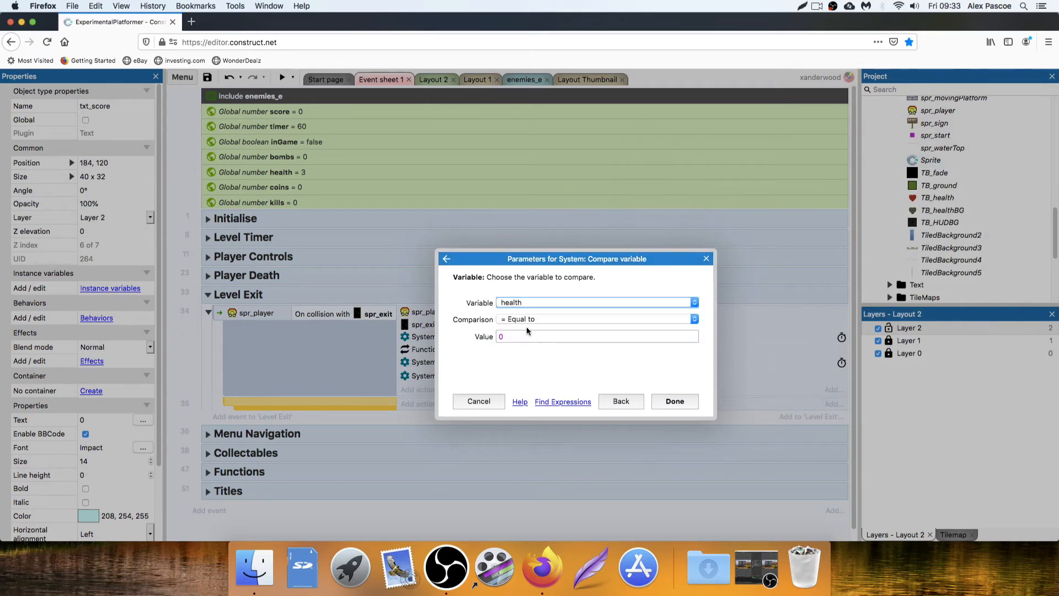
pyautogui.click(510, 337)
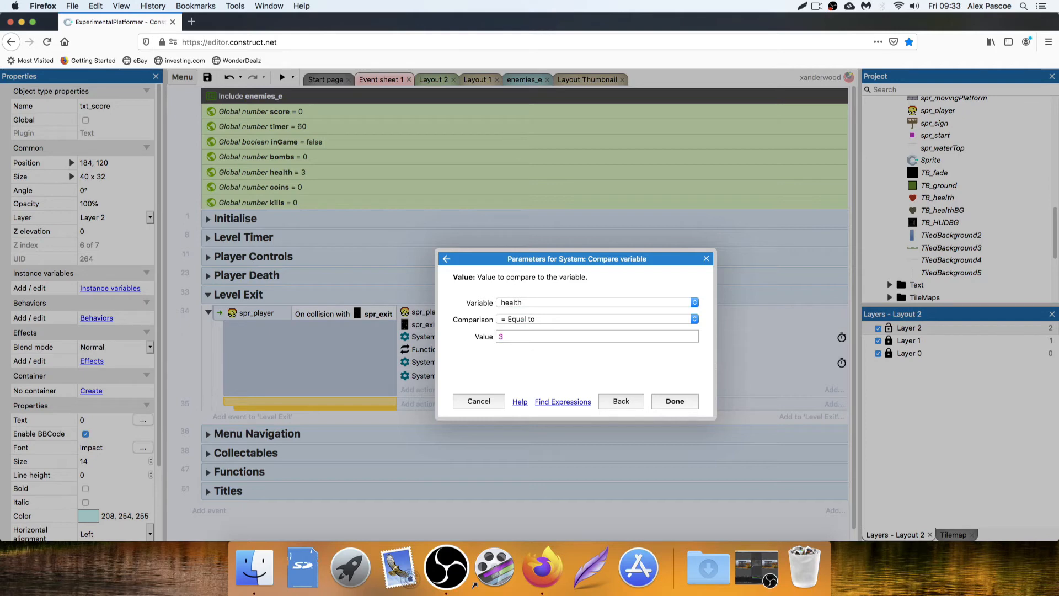
pyautogui.click(527, 320)
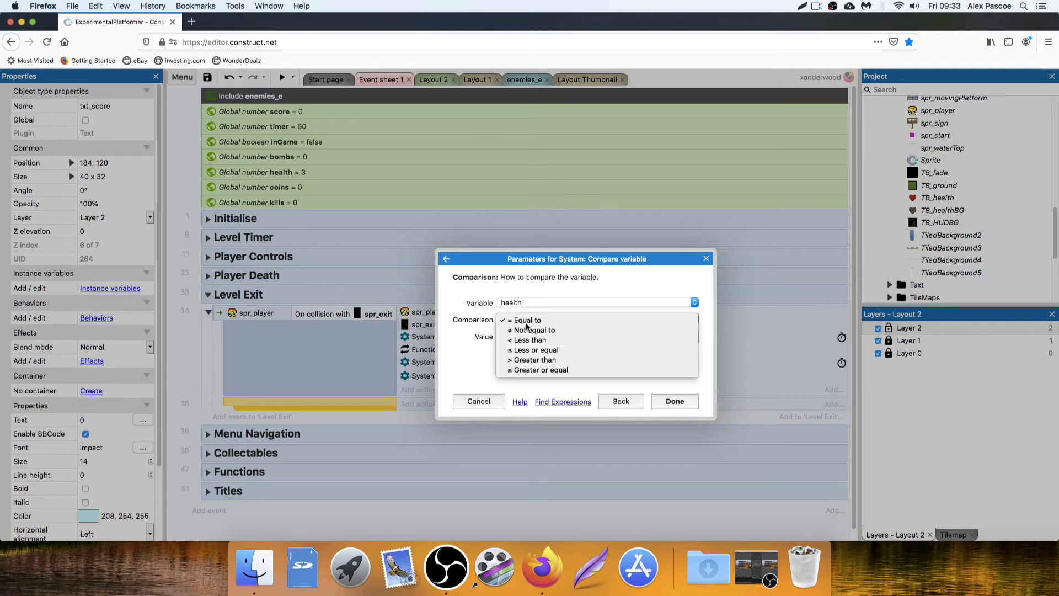
pyautogui.click(531, 370)
pyautogui.click(674, 401)
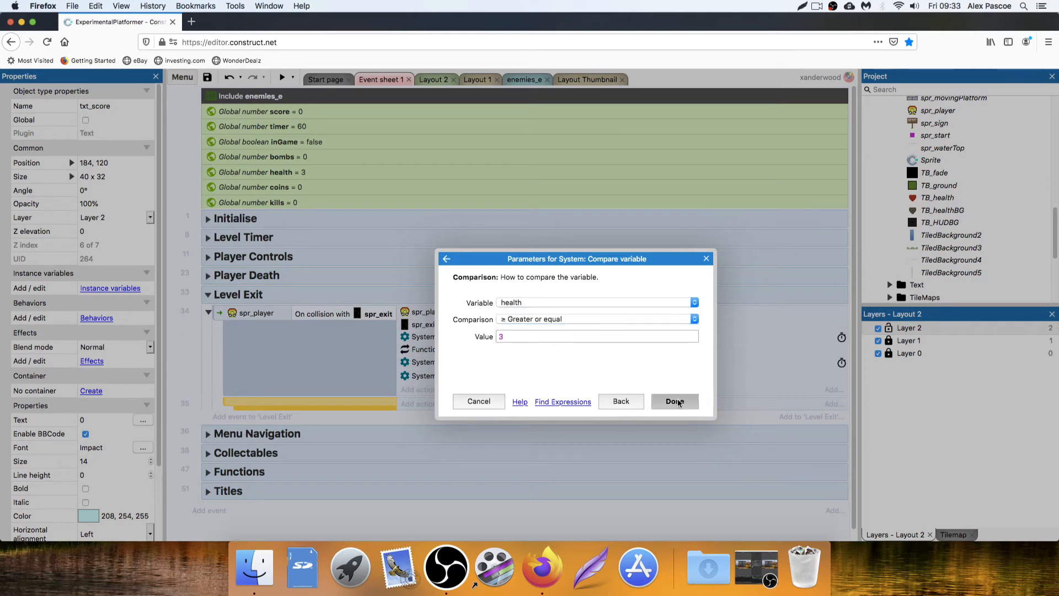
# Move all the actions of the spr_exit collision event, from Destroy to Go to Layout 2, into the health ≥ 3 sub-event
pyautogui.click(436, 404)
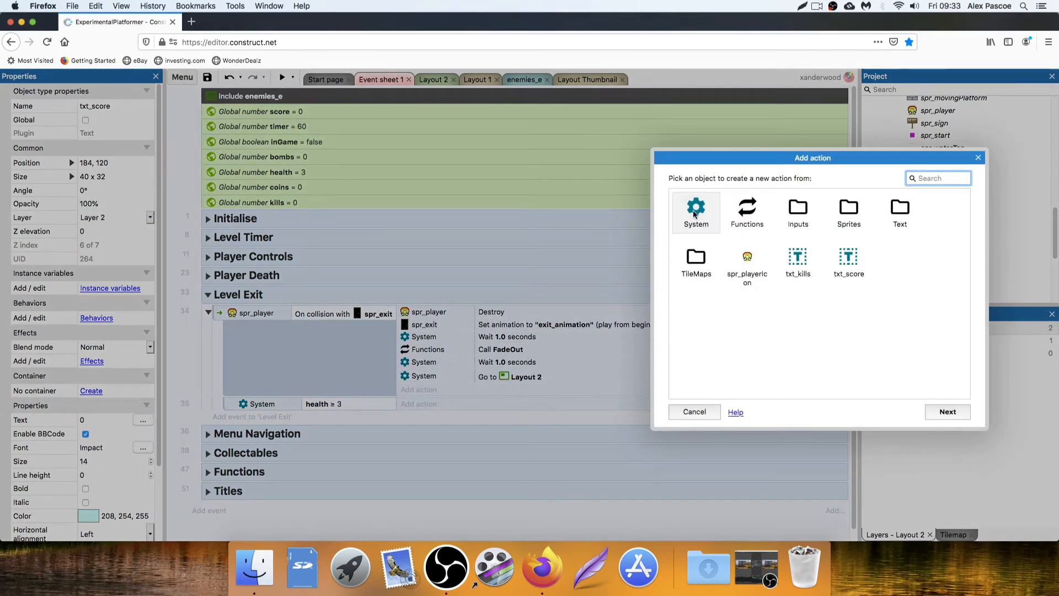
pyautogui.click(978, 158)
pyautogui.click(460, 312)
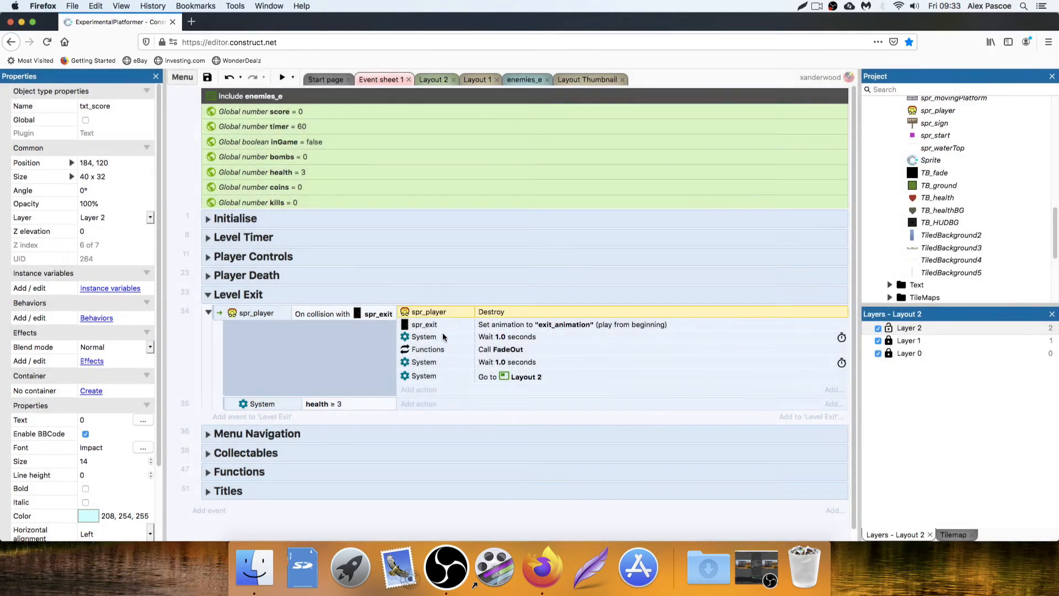
pyautogui.keyDown('shift'); pyautogui.click(441, 337); pyautogui.keyUp('shift')
pyautogui.keyDown('shift'); pyautogui.click(431, 375); pyautogui.keyUp('shift')
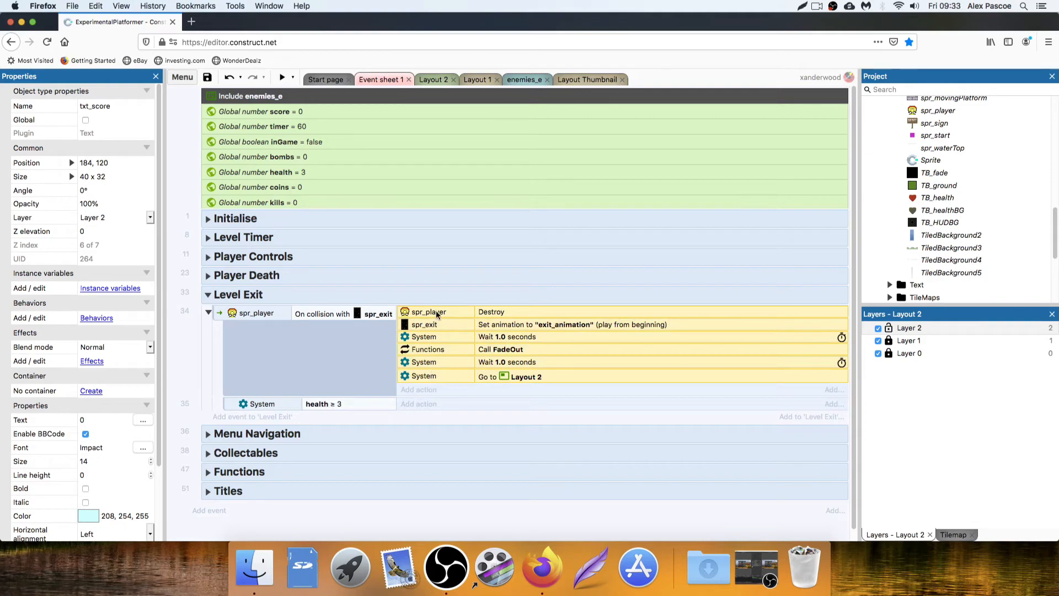
pyautogui.moveTo(435, 310); pyautogui.dragTo(414, 406)
pyautogui.click(416, 311)
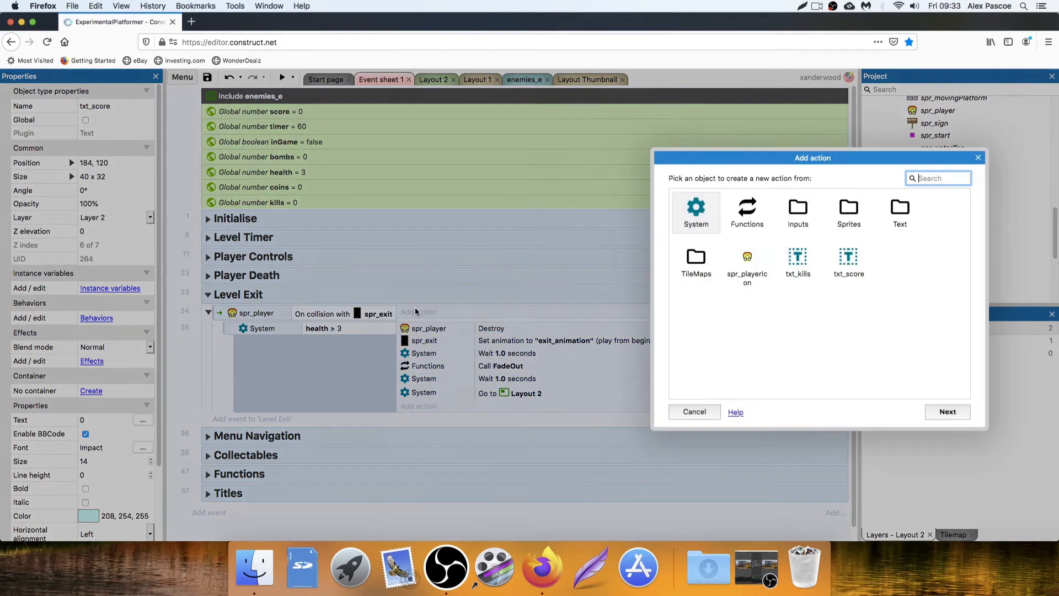
pyautogui.click(977, 157)
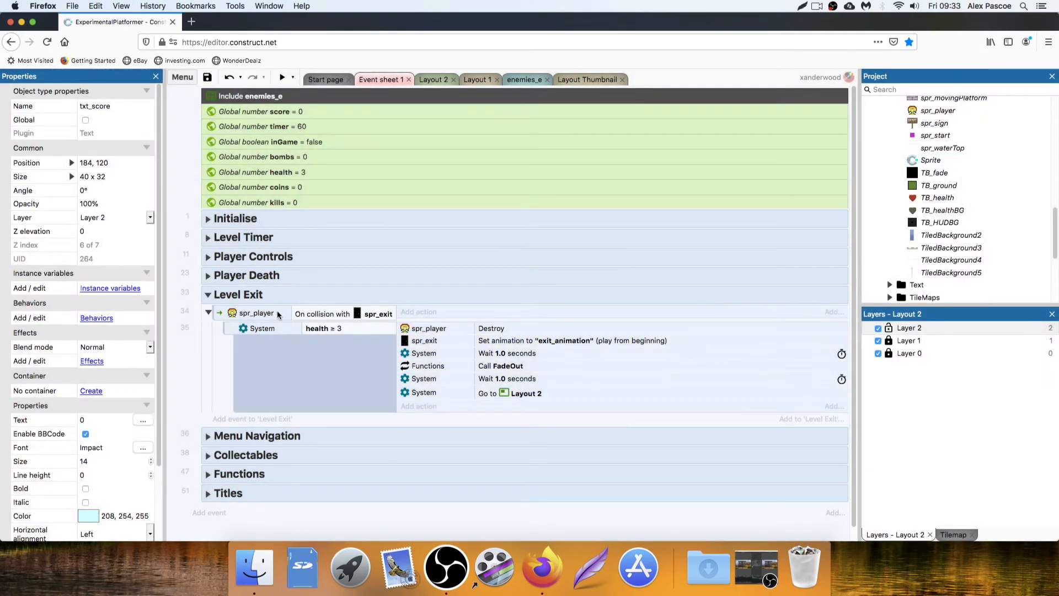
# Add a System Add to action in the health ≥ 3 sub-event that adds 3 to score
pyautogui.click(278, 314)
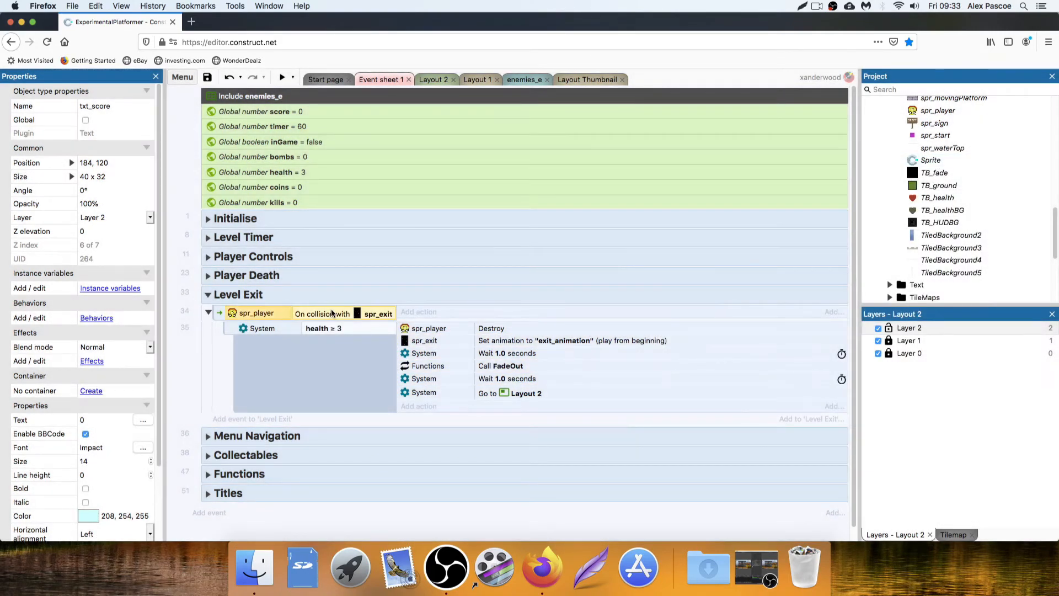
pyautogui.click(230, 329)
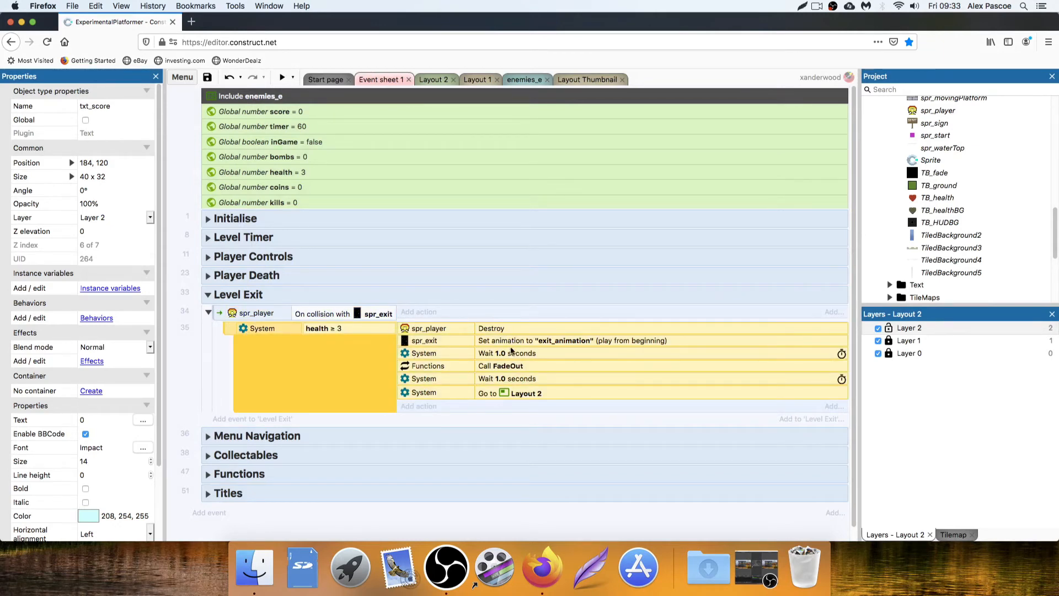
pyautogui.click(421, 406)
pyautogui.doubleClick(696, 210)
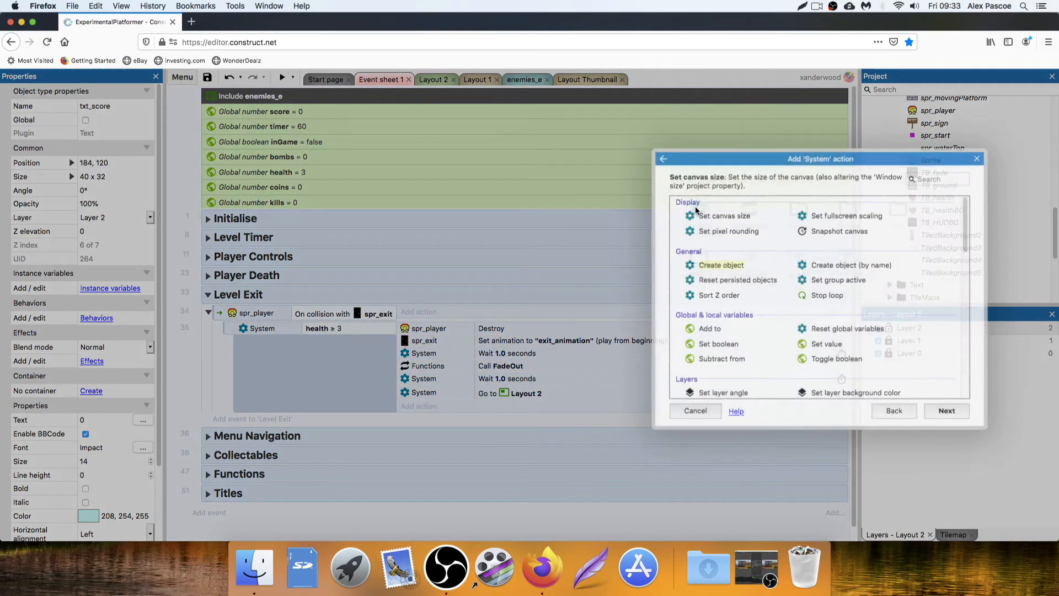
pyautogui.doubleClick(712, 329)
pyautogui.click(628, 304)
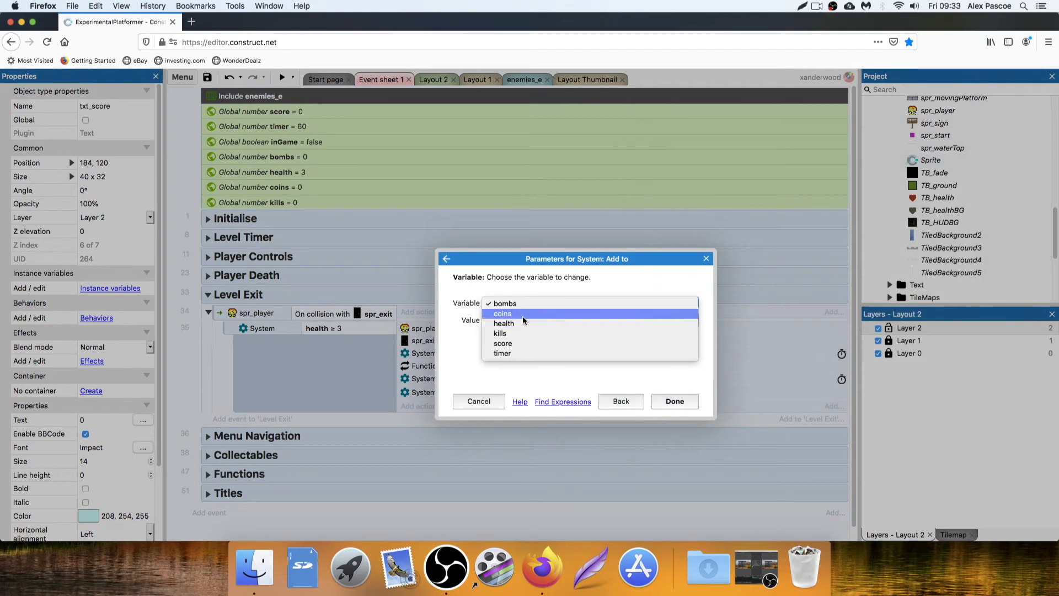
pyautogui.click(507, 343)
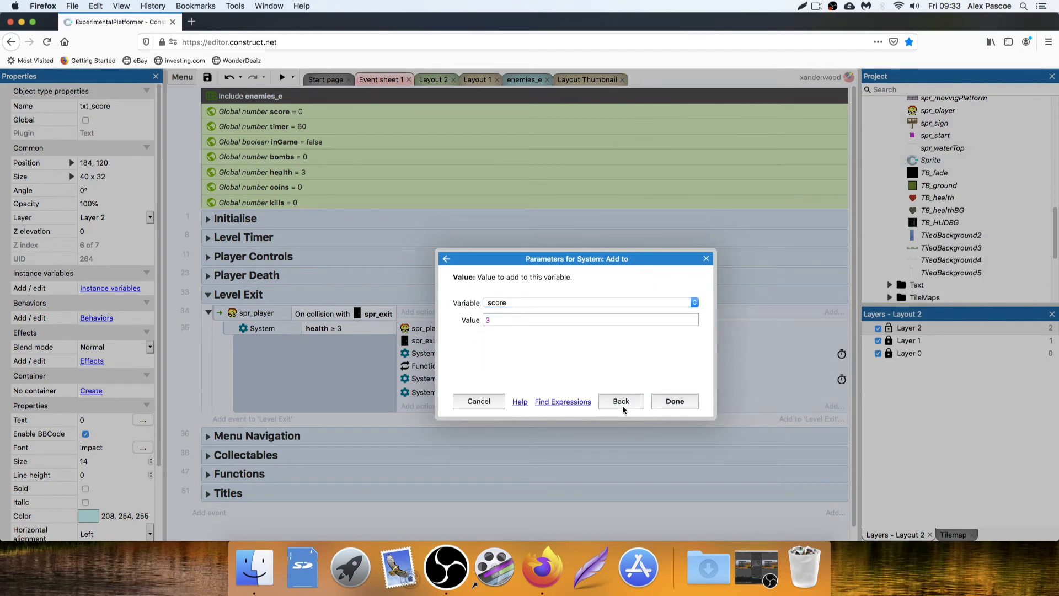
pyautogui.click(653, 399)
# Try duplicating the health ≥ 3 sub-event, and delete the copy
pyautogui.doubleClick(229, 332)
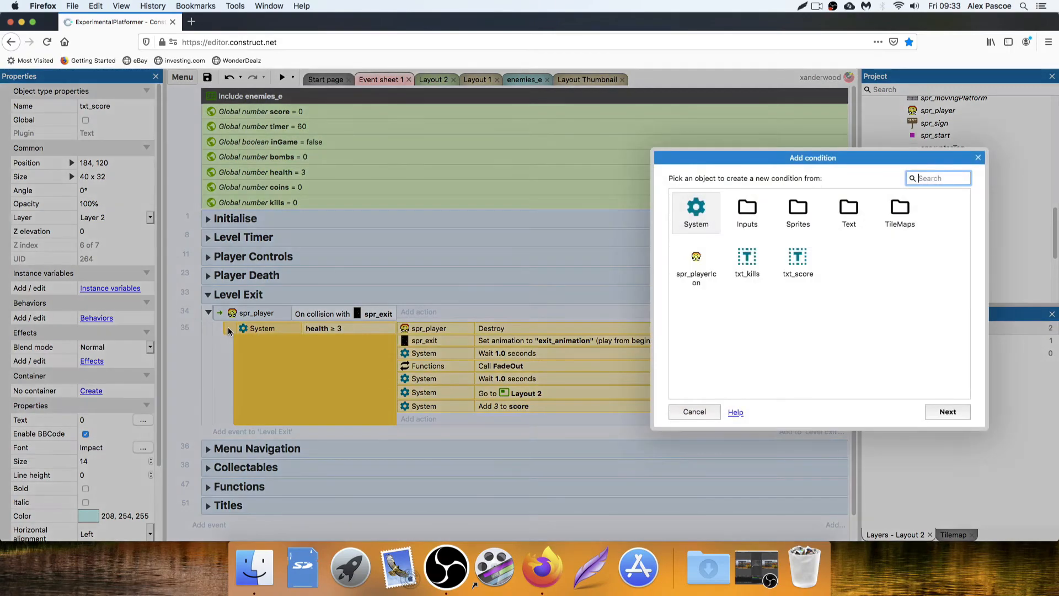
pyautogui.click(977, 159)
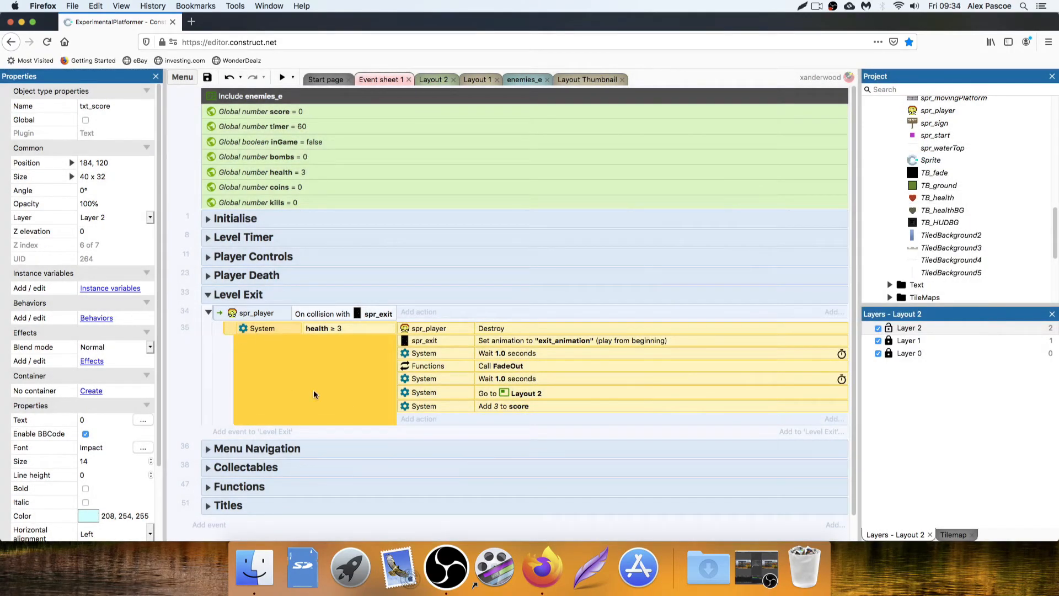
pyautogui.hotkey('ctrl', 'c')
pyautogui.hotkey('ctrl', 'v')
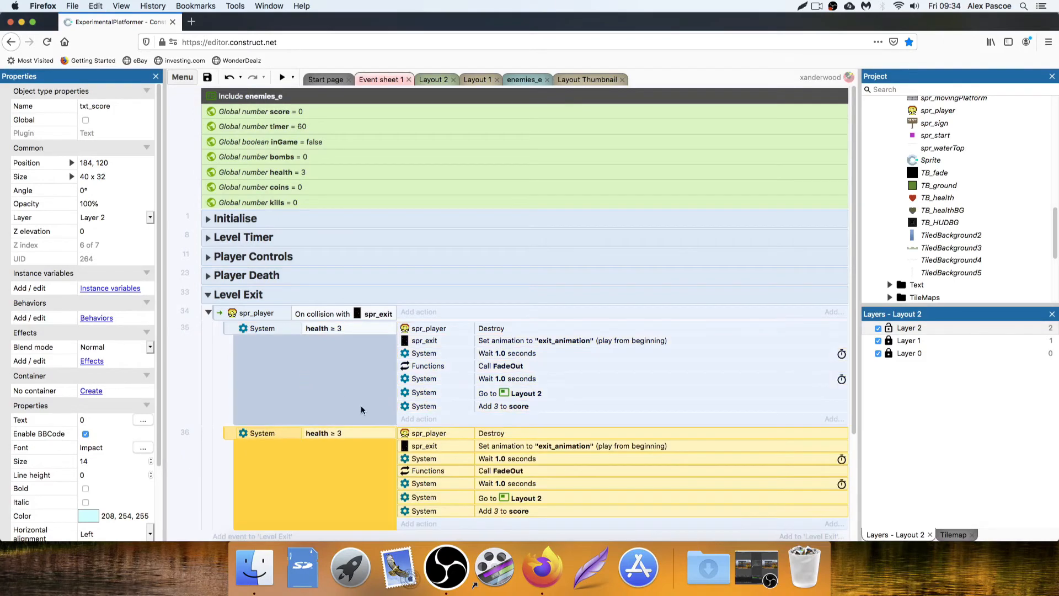
pyautogui.scroll(-2, 364, 403)
pyautogui.doubleClick(332, 326)
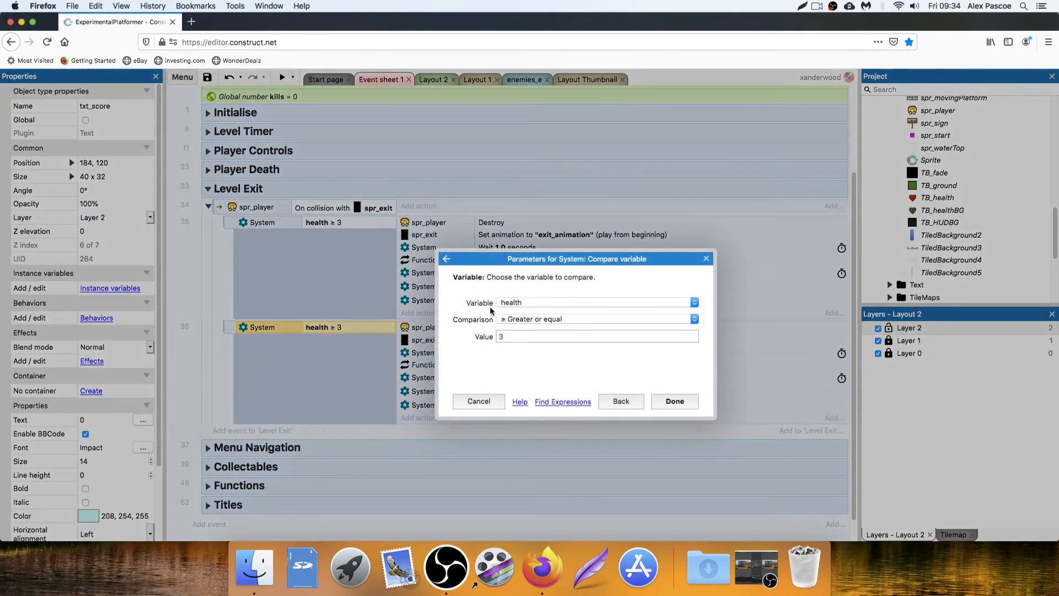
pyautogui.press('Return')
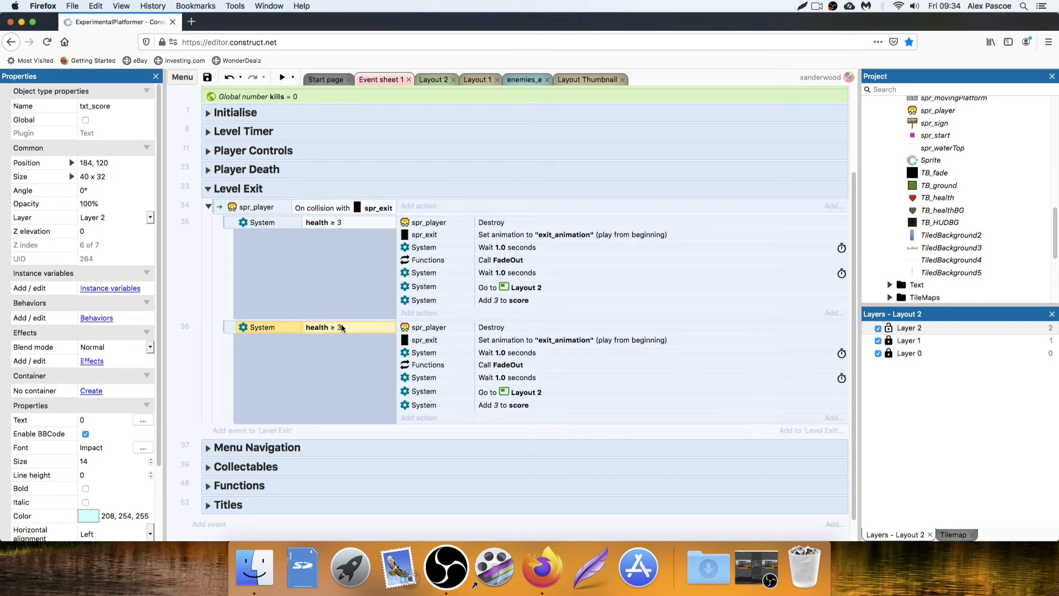
pyautogui.click(234, 326)
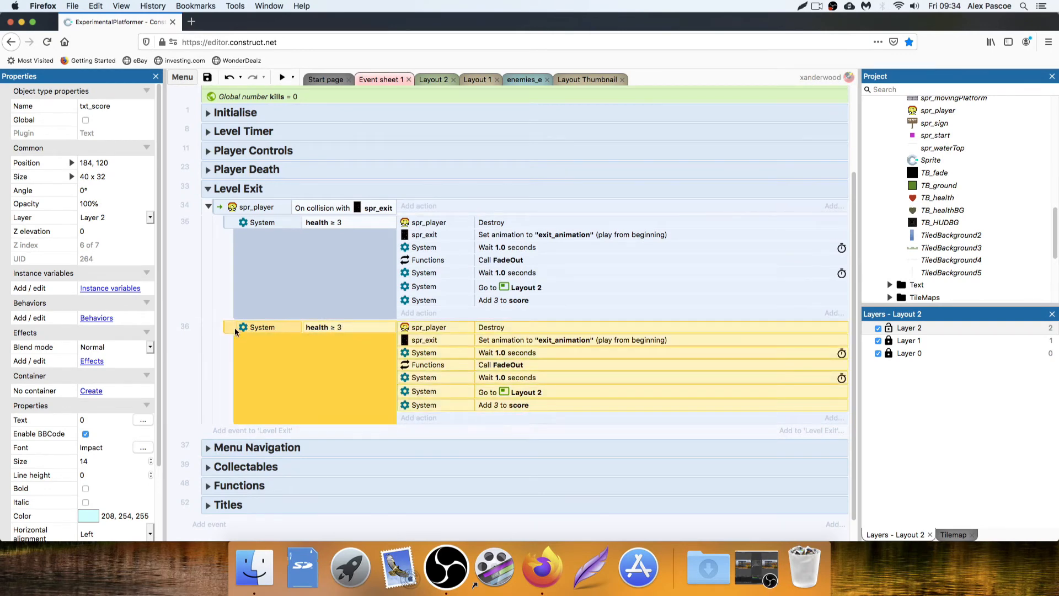
pyautogui.press('Delete')
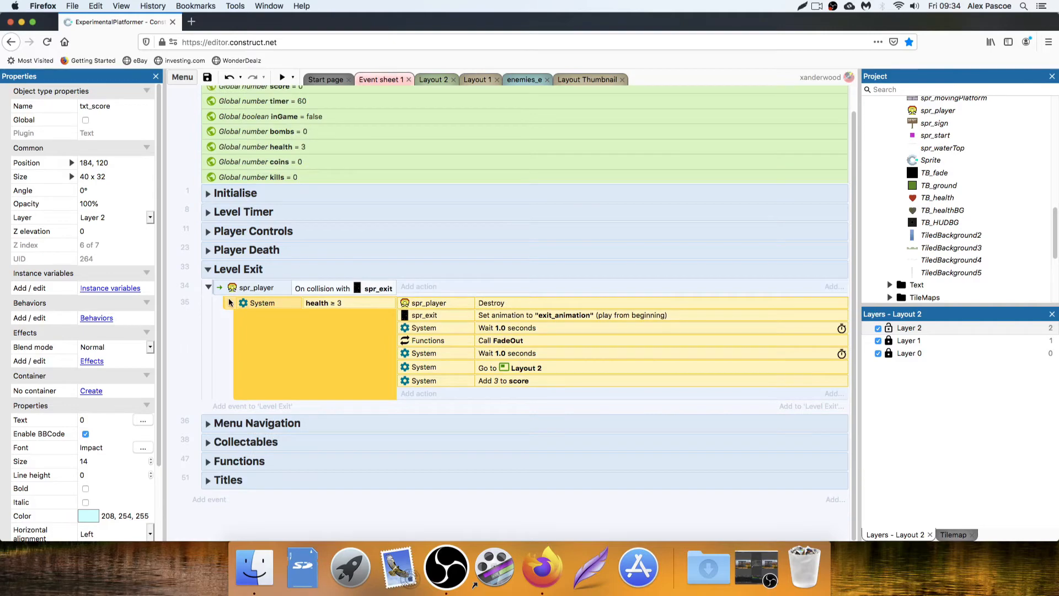
# Add an Else event directly below the health ≥ 3 sub-event
pyautogui.press('x')
pyautogui.doubleClick(256, 332)
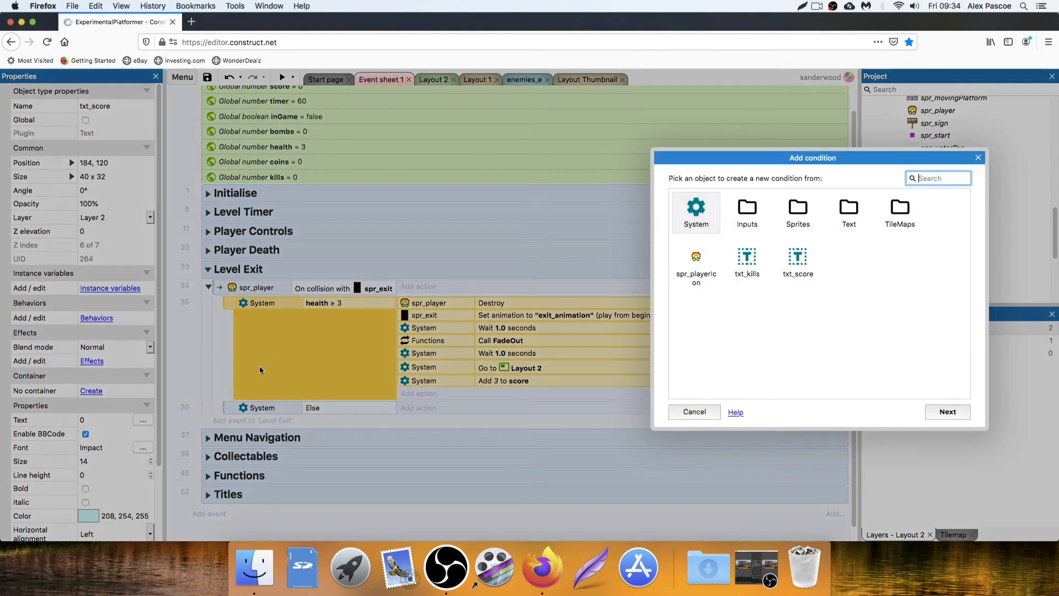
pyautogui.click(978, 158)
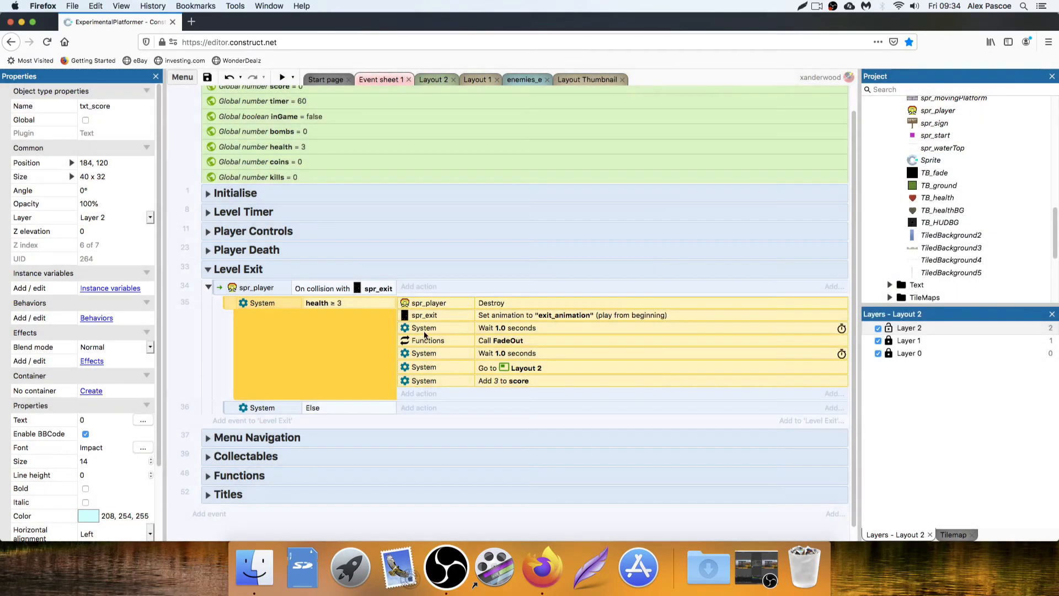
pyautogui.rightClick(242, 302)
pyautogui.click(234, 304)
pyautogui.rightClick(234, 304)
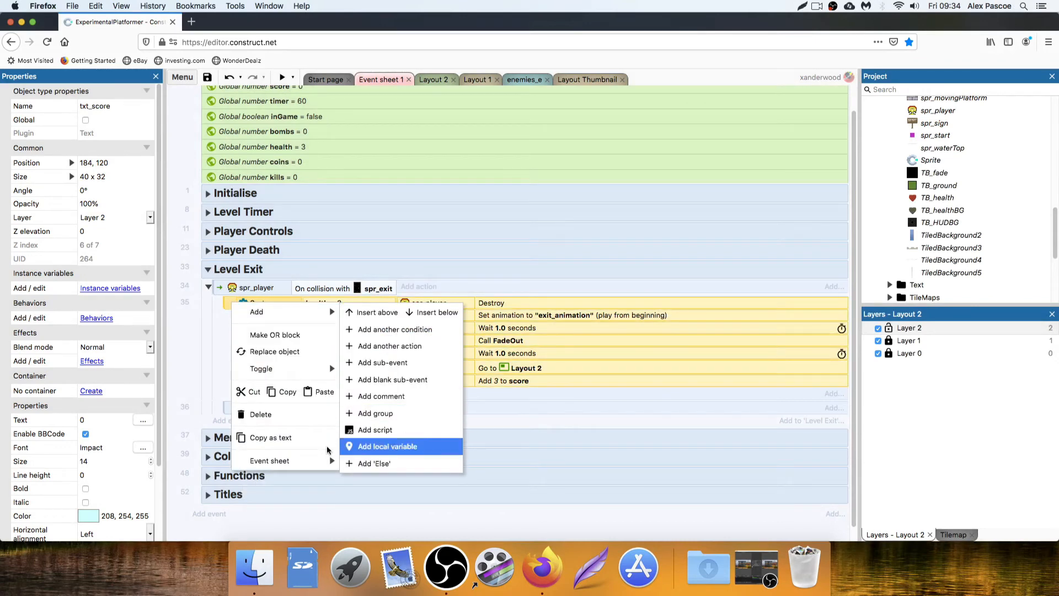
pyautogui.click(186, 369)
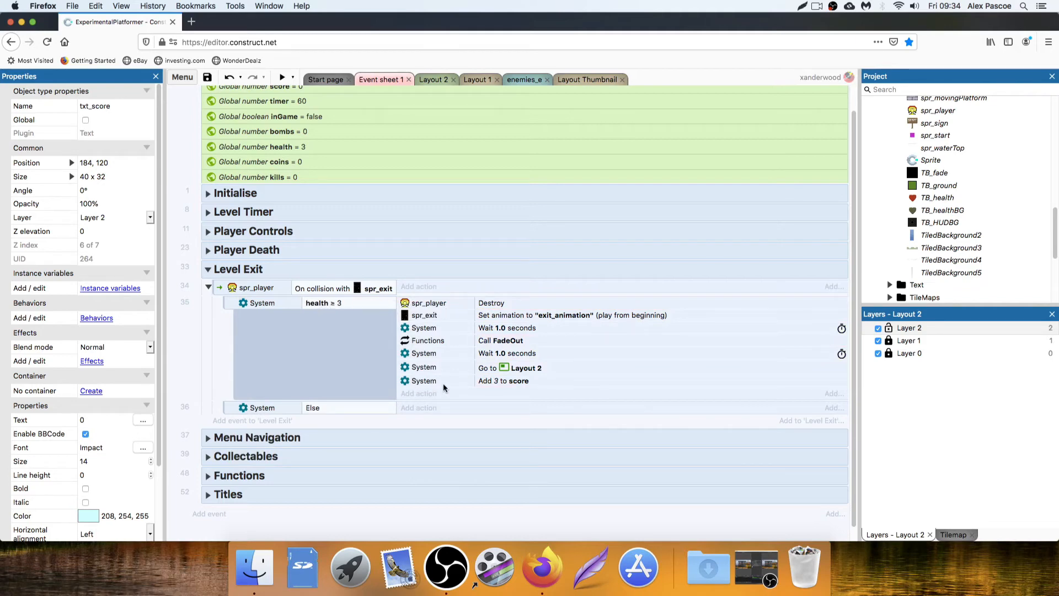
# Copy the health ≥ 3 sub-event's actions from Destroy to Go to Layout 2 into the Else event, leaving out the score action
pyautogui.click(444, 304)
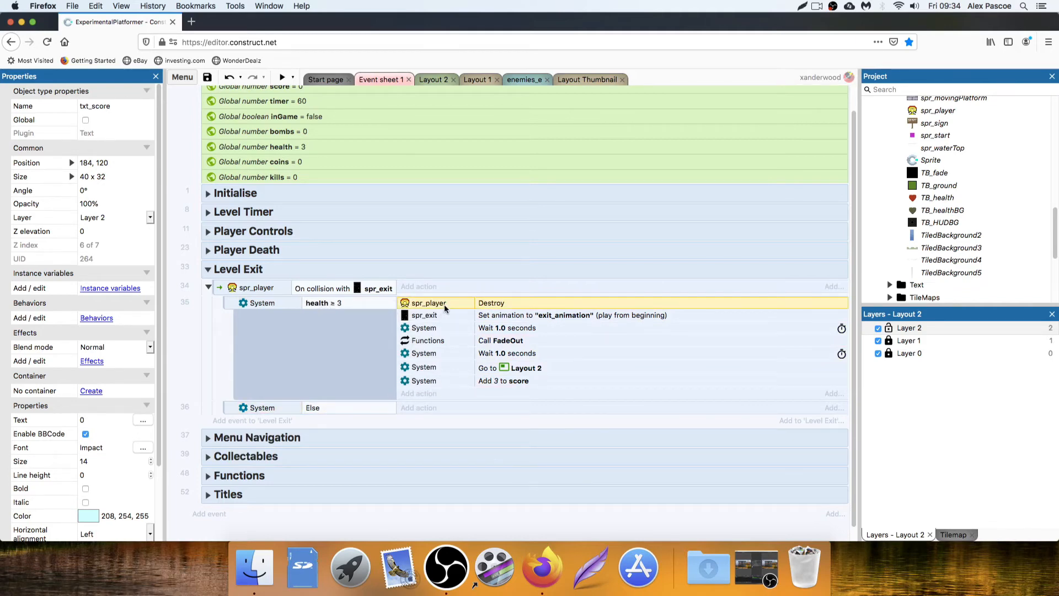
pyautogui.keyDown('shift'); pyautogui.click(449, 365); pyautogui.keyUp('shift')
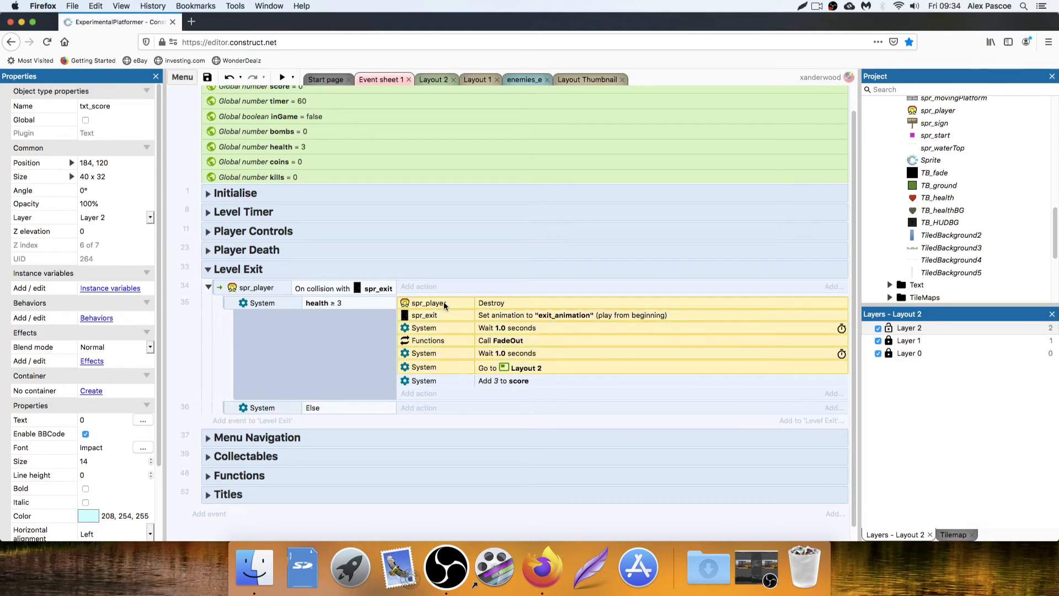
pyautogui.keyDown('alt'); pyautogui.moveTo(445, 303); pyautogui.dragTo(439, 408); pyautogui.keyUp('alt')
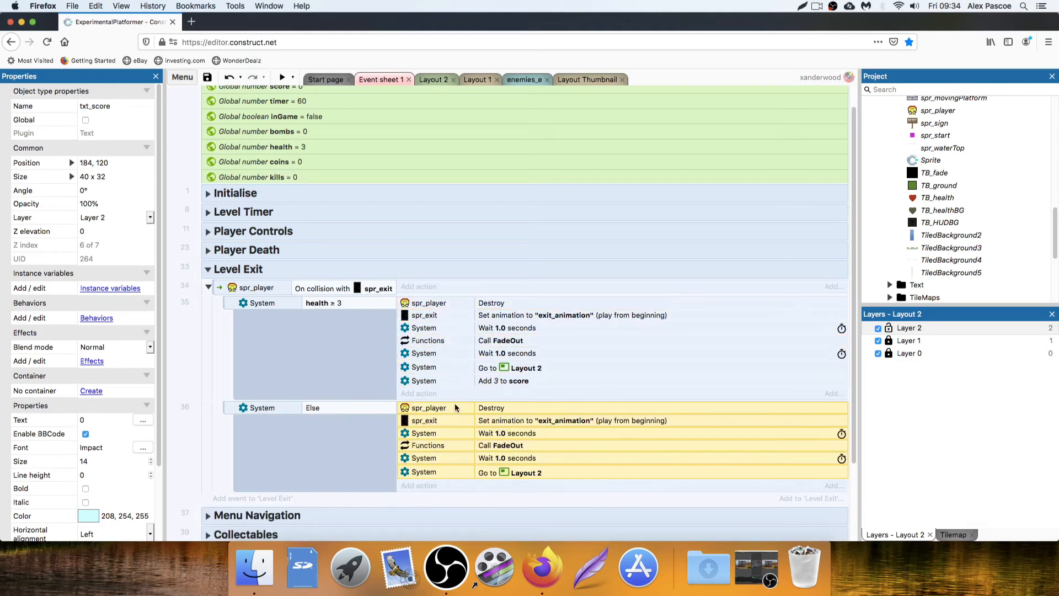
pyautogui.scroll(-2, 451, 367)
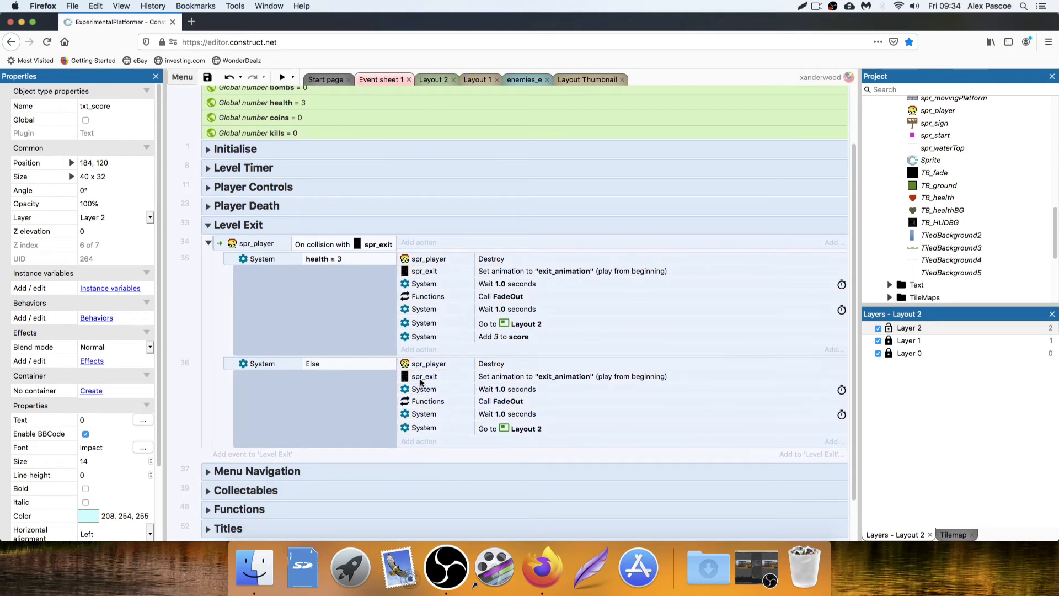
# Check the health ≥ 3 and Else branches, collapse the Level Exit group and save the project
pyautogui.click(521, 337)
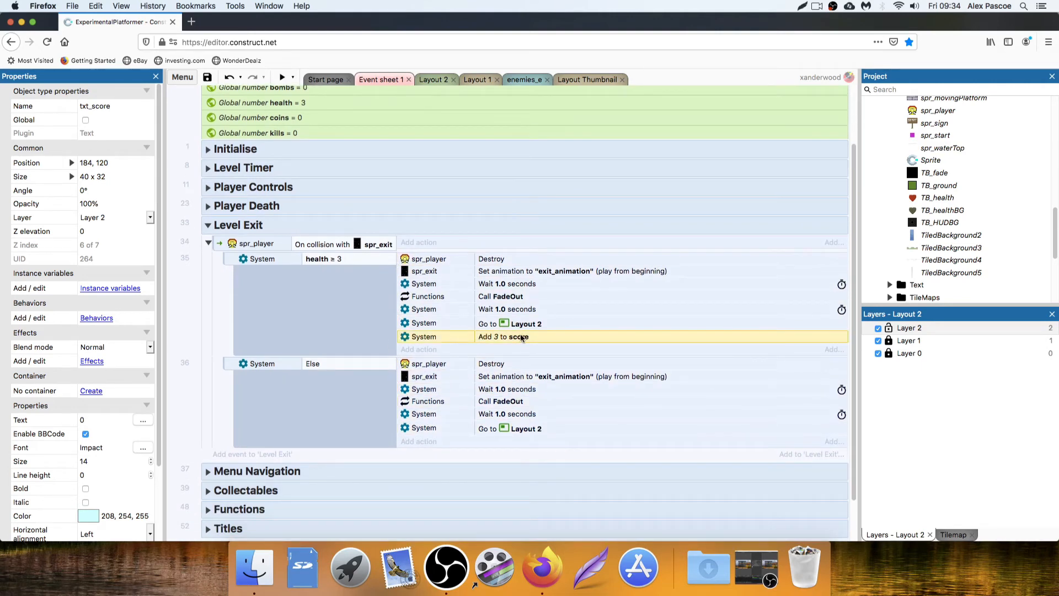
pyautogui.click(493, 364)
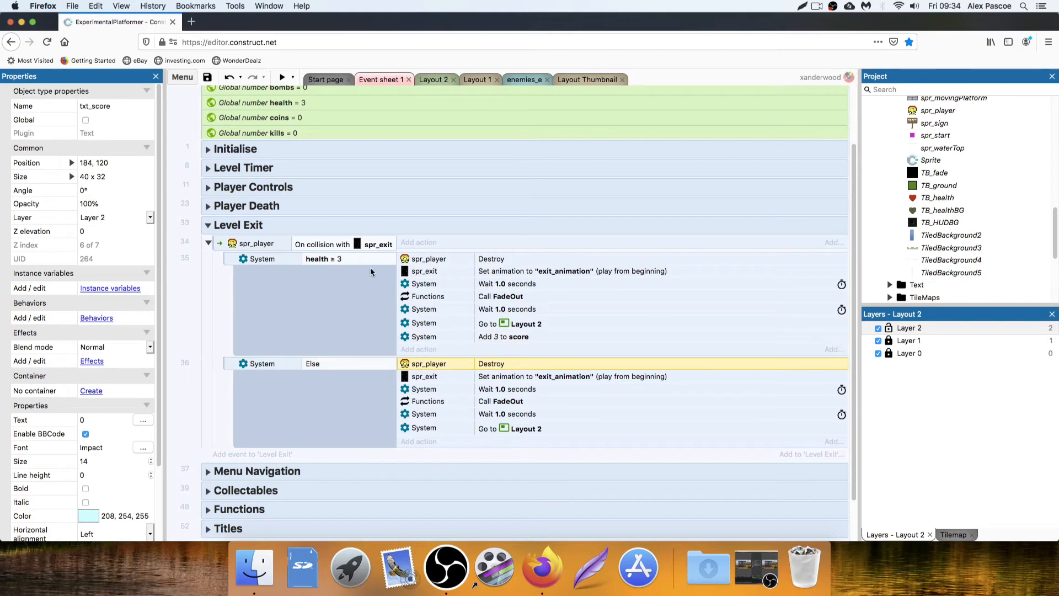
pyautogui.click(277, 289)
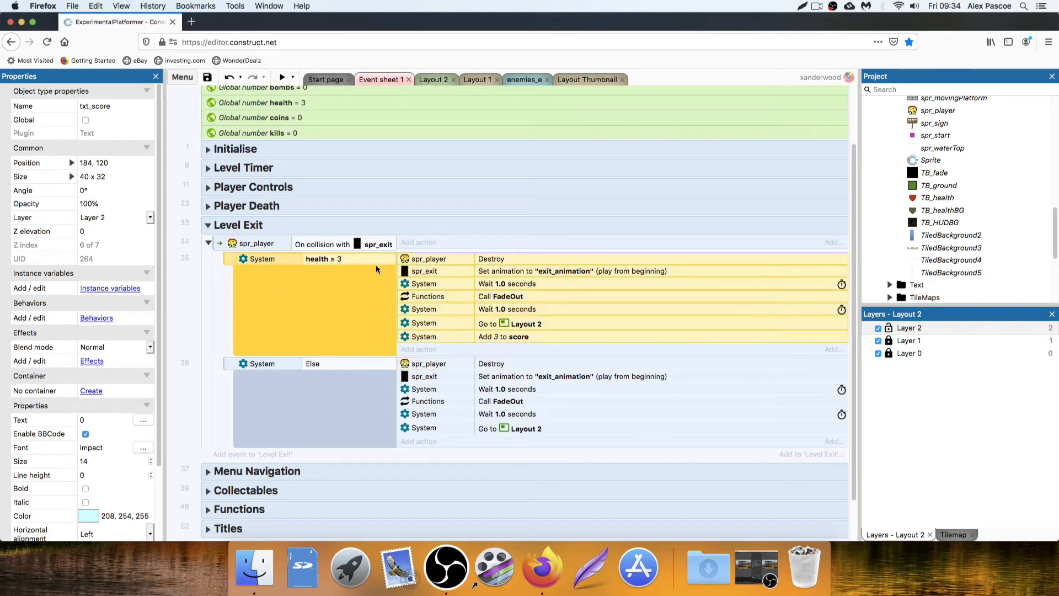
pyautogui.click(353, 394)
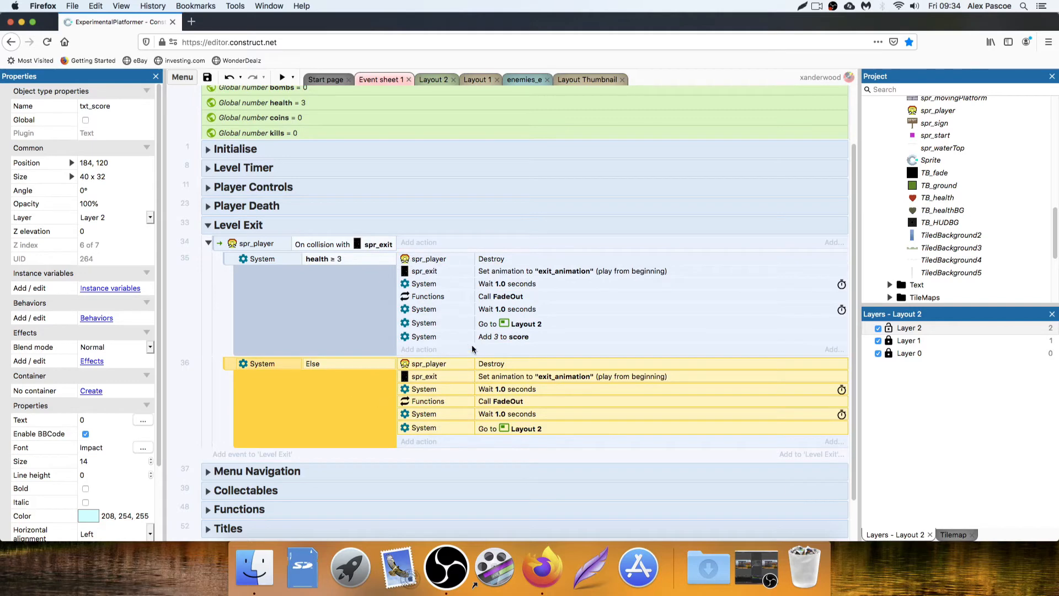
pyautogui.click(207, 225)
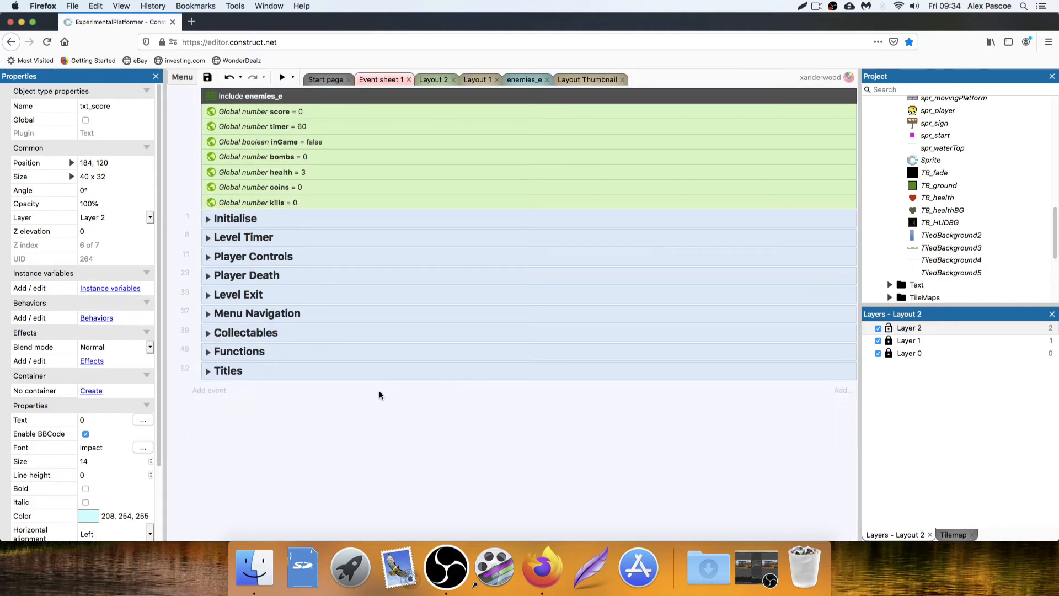
pyautogui.press('super+s')
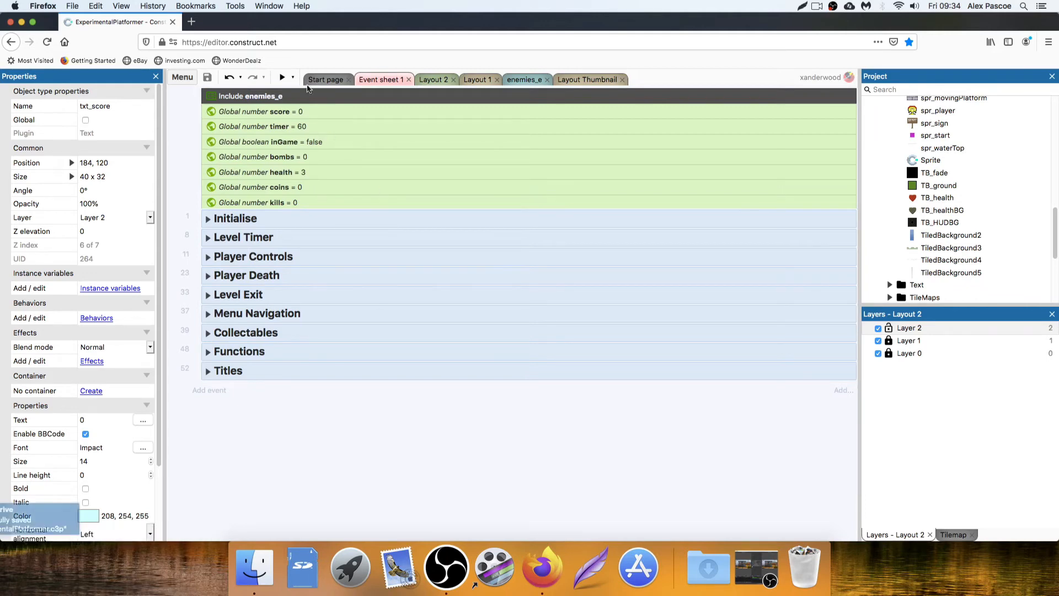
# Preview Layout 1 and move the player across the upper platforms, collecting coins and throwing the bomb
pyautogui.click(285, 77)
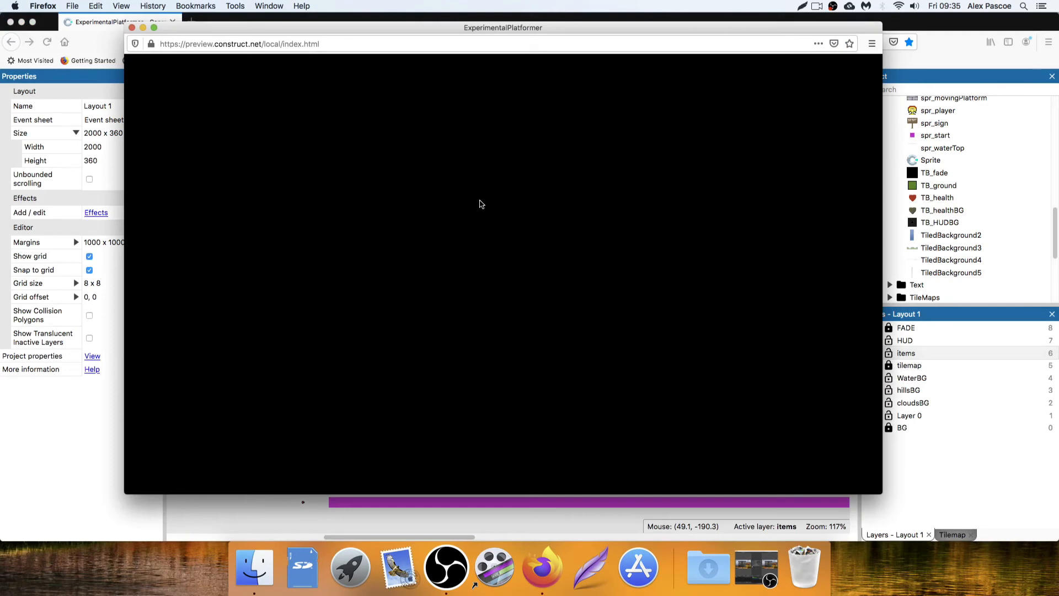
pyautogui.press('Right')
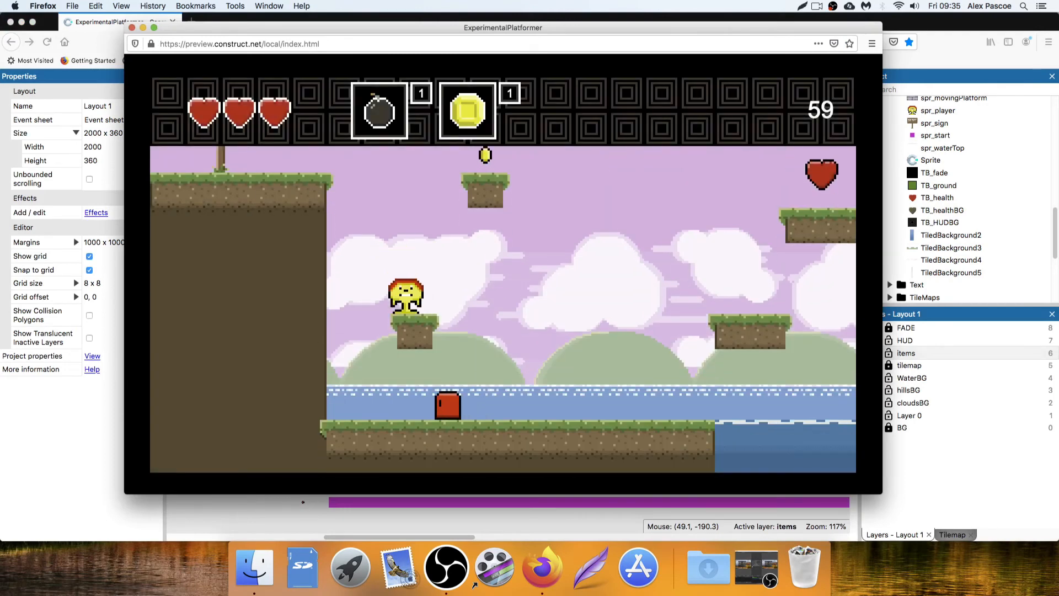
pyautogui.press('Up')
pyautogui.press('Right')
pyautogui.press('Up')
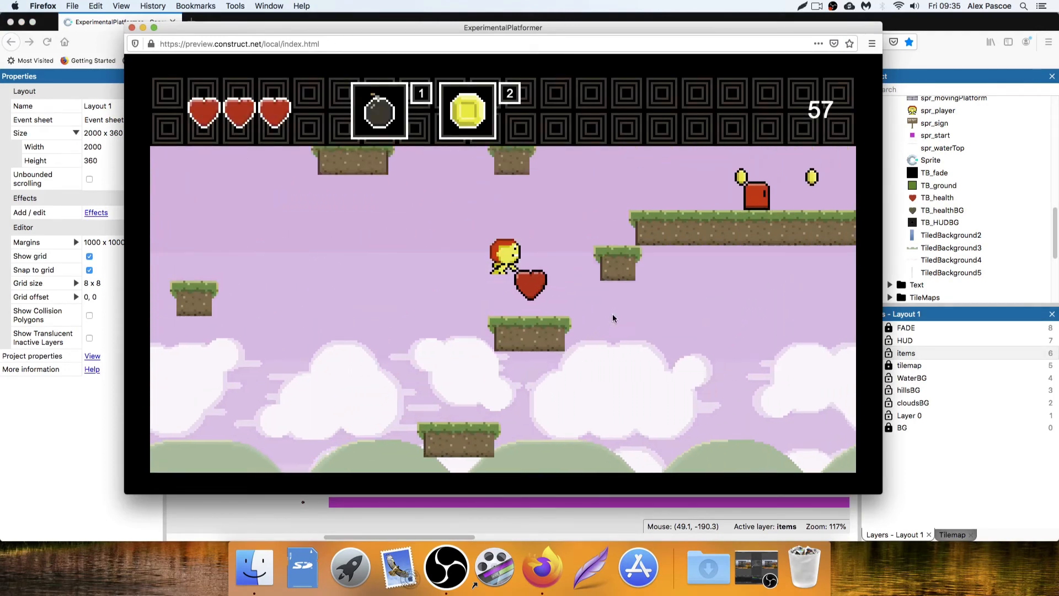
pyautogui.press('Left')
pyautogui.press('Up')
pyautogui.press('Right')
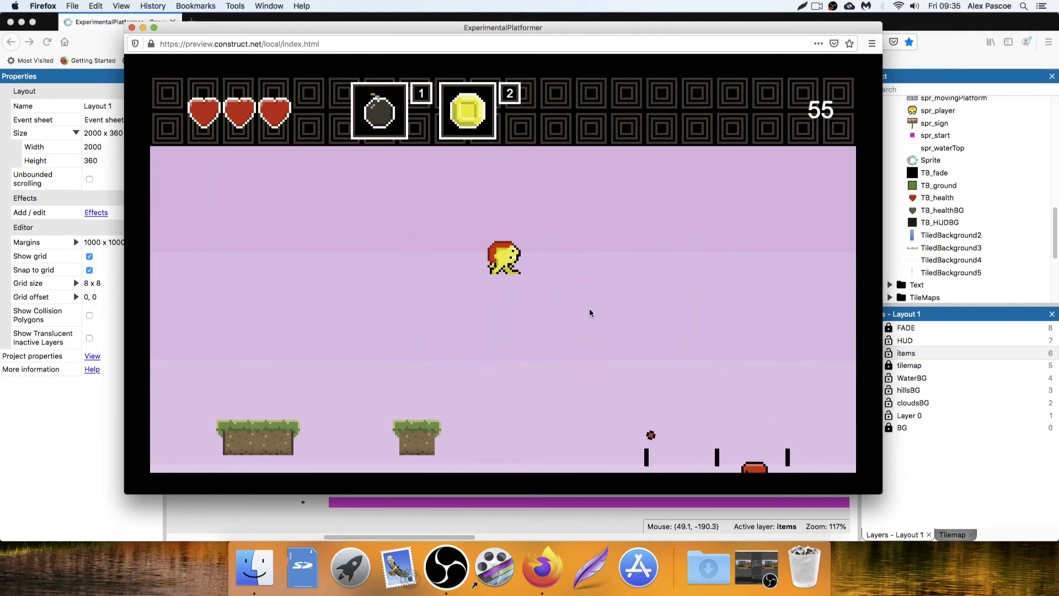
pyautogui.press('Up')
pyautogui.press('Right')
pyautogui.click(577, 307)
pyautogui.press('Left')
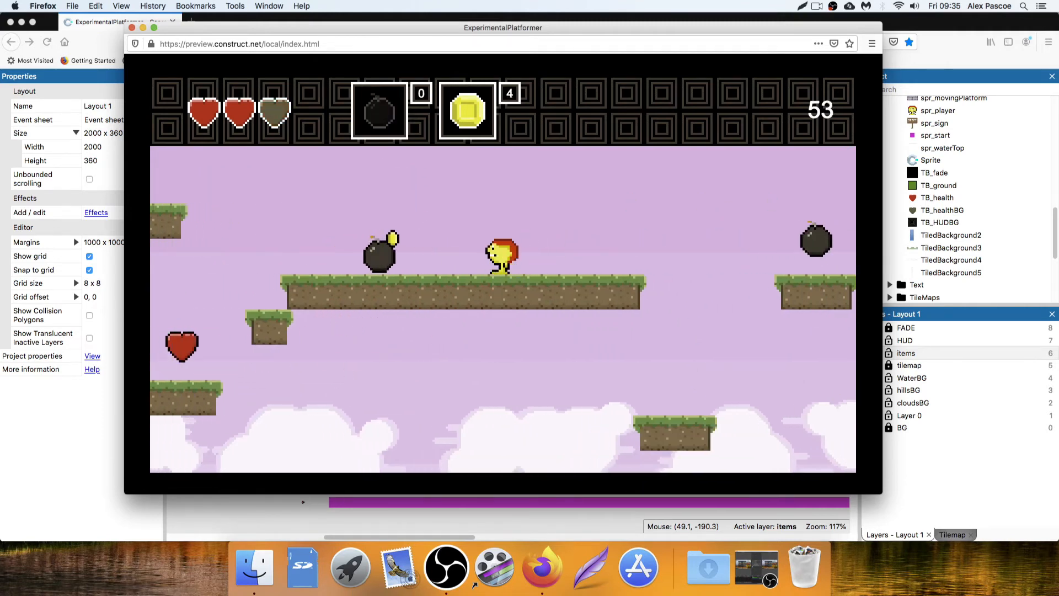
# Move the player right off the upper platform to the lower ground and dodge the enemy bullets beside the water
pyautogui.press('Right')
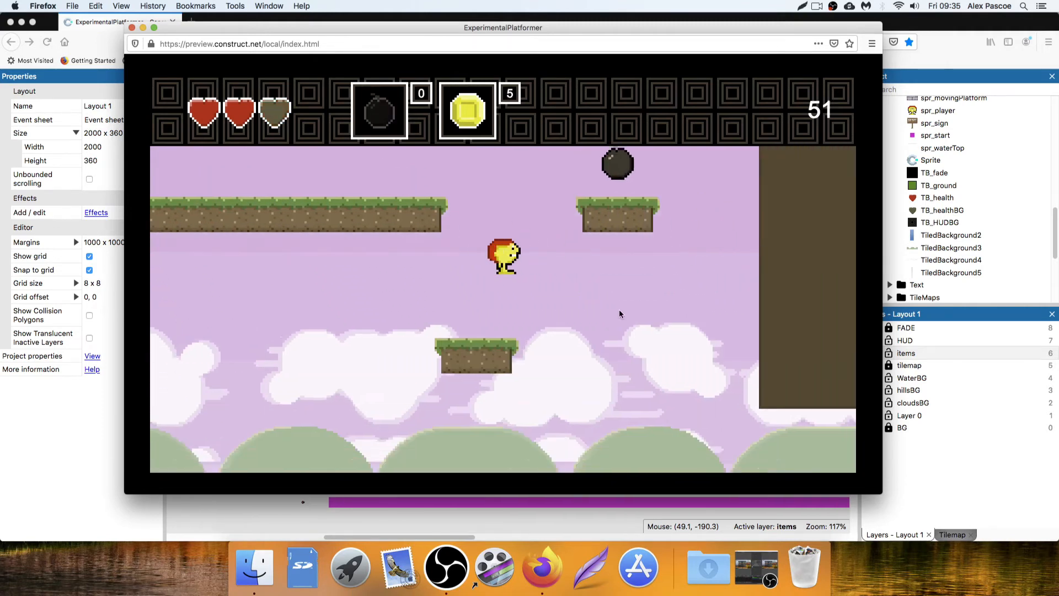
pyautogui.press('Right')
pyautogui.press('Up')
pyautogui.press('Left')
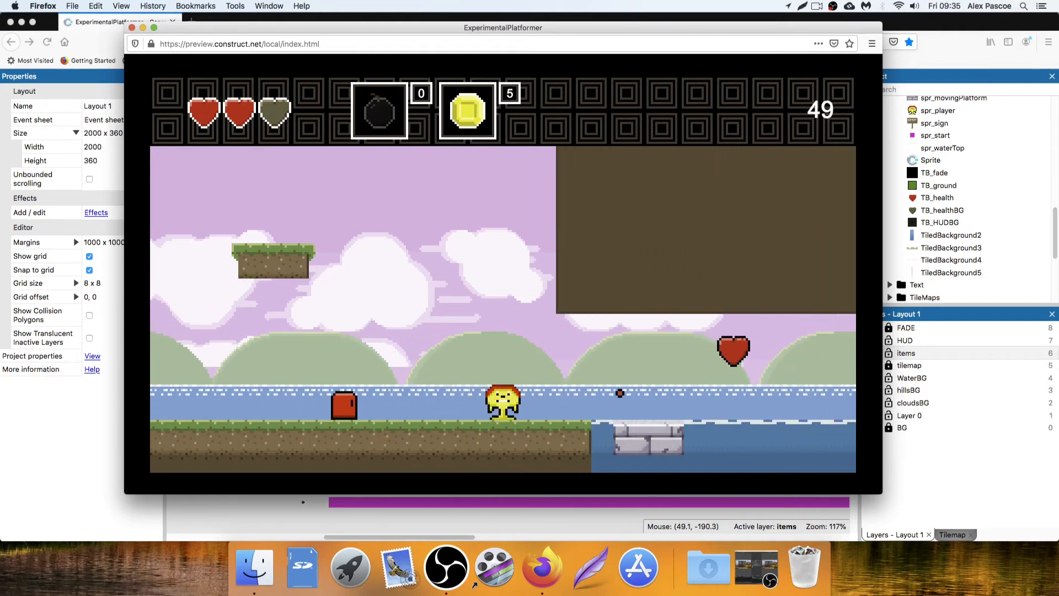
pyautogui.press('Up')
pyautogui.press('Left')
pyautogui.press('Right')
pyautogui.press('Left')
pyautogui.press('Right')
pyautogui.press('Up')
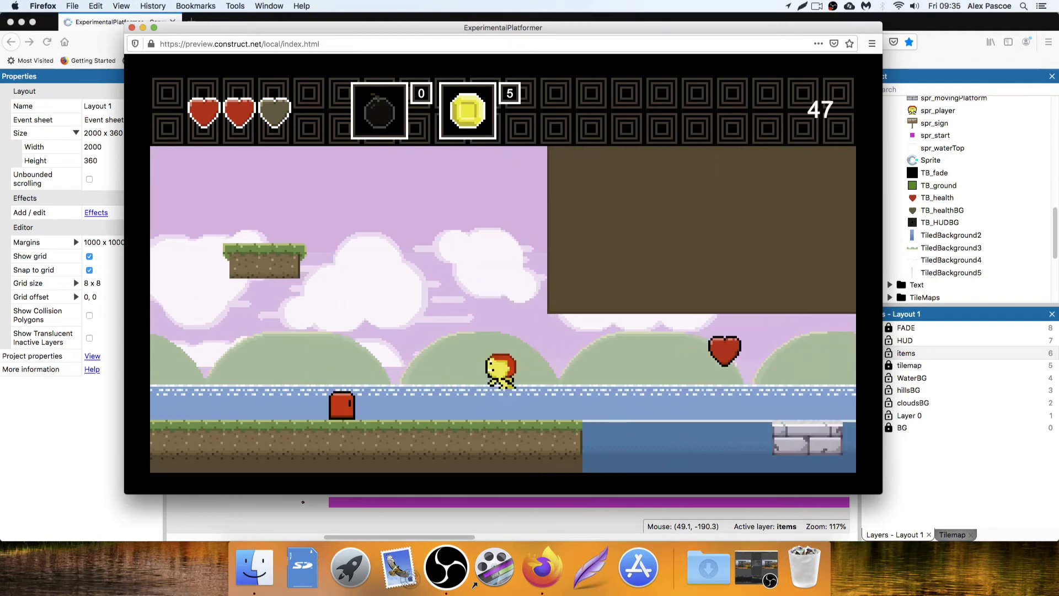
pyautogui.press('Left')
pyautogui.press('Right')
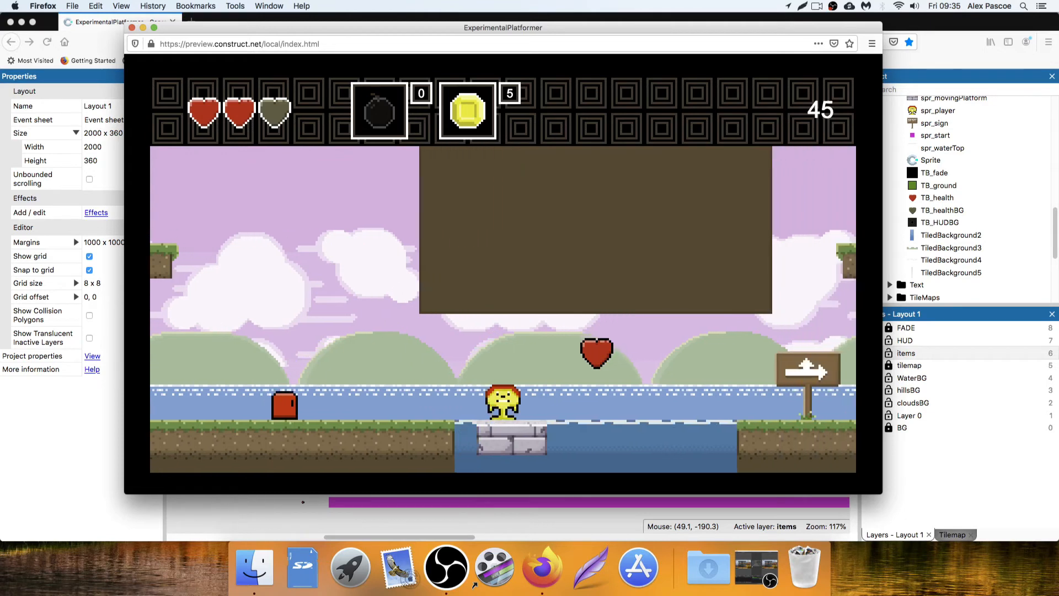
# Collect the heart from the moving platform, cross to the far bank and climb the platforms between the brown walls
pyautogui.press('Up')
pyautogui.press('Right')
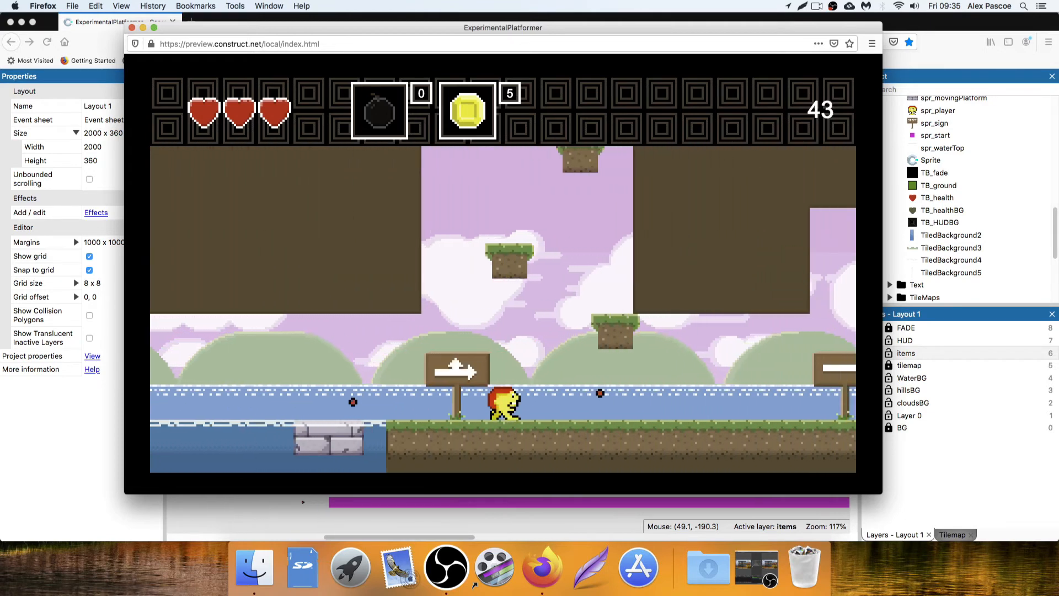
pyautogui.press('Up')
pyautogui.press('Left')
pyautogui.press('Up')
pyautogui.press('Right')
pyautogui.press('Left')
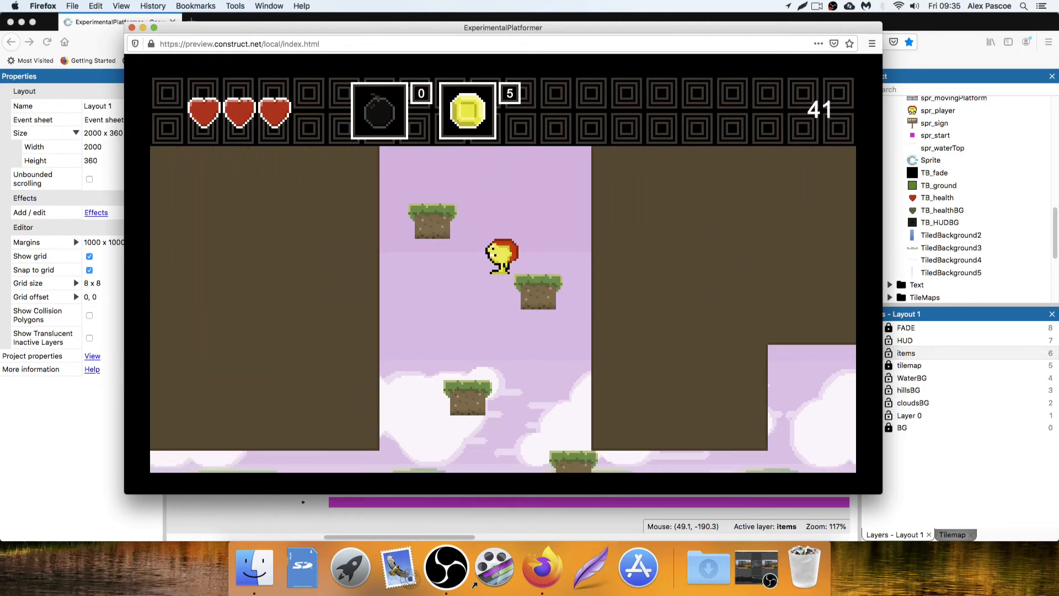
# Drop back to the ground and ride the next moving platform across the wide water to the far bank
pyautogui.press('Right')
pyautogui.press('Right')
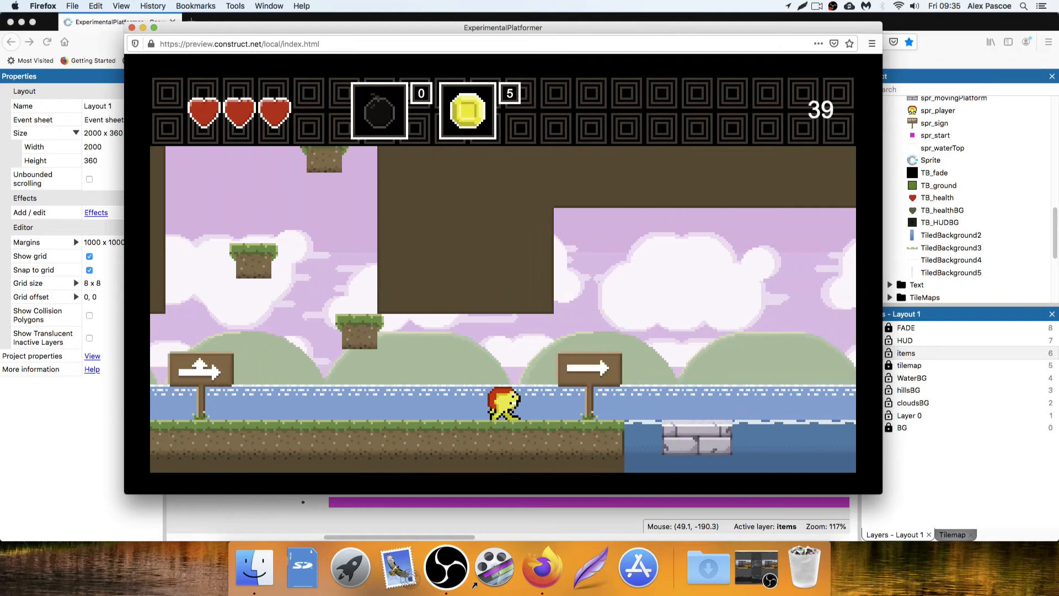
pyautogui.press('Right')
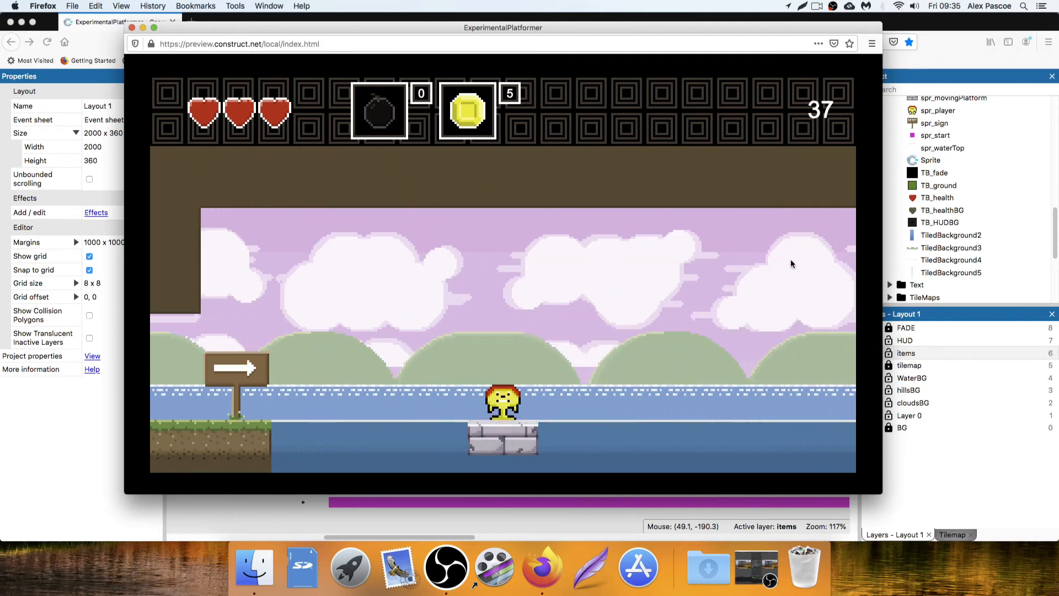
pyautogui.press('Right')
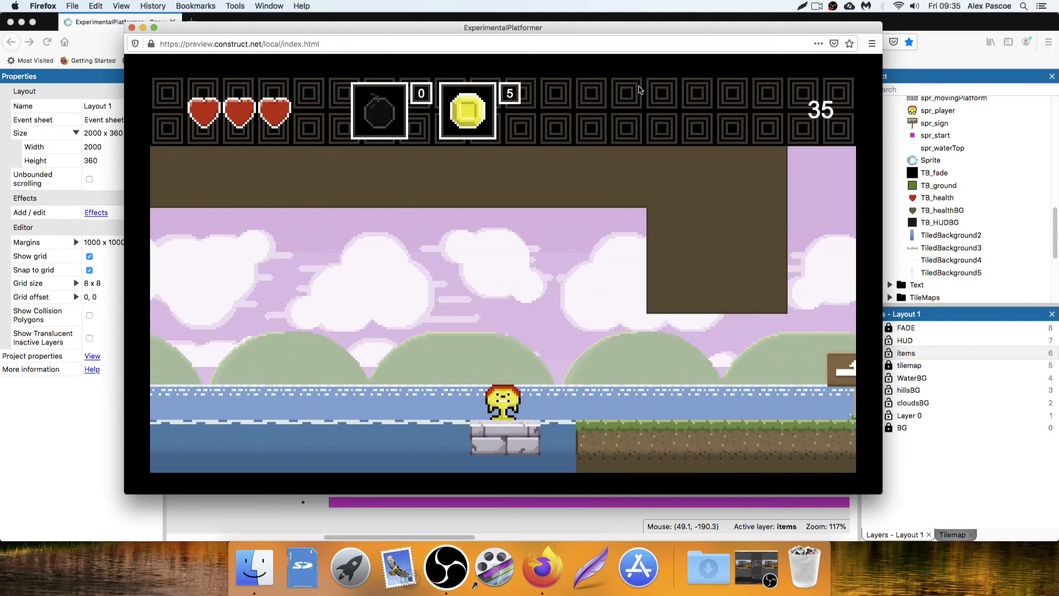
pyautogui.press('Right')
pyautogui.press('Up')
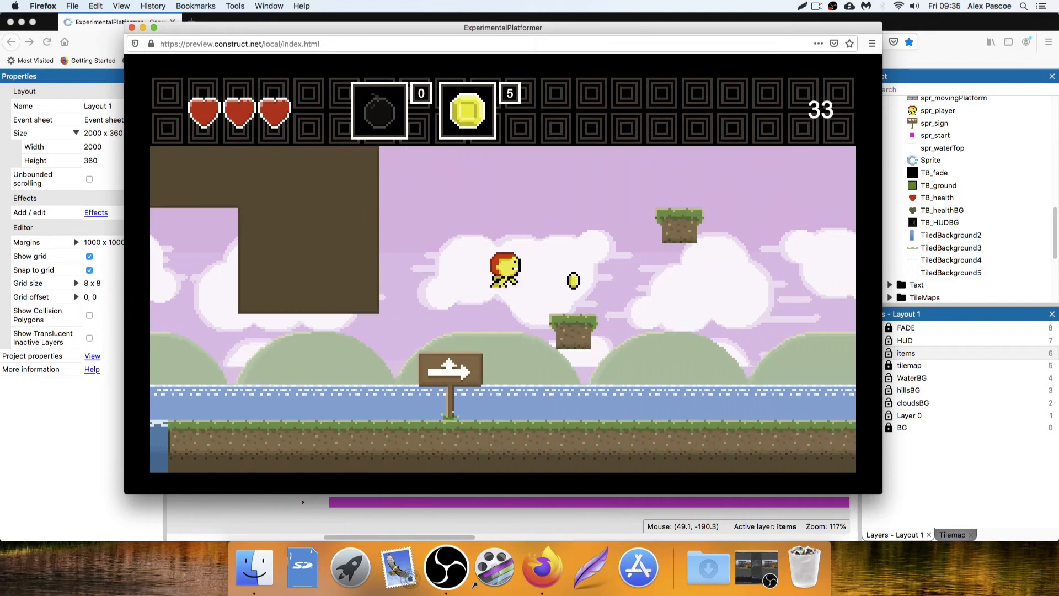
# Climb the remaining platforms collecting coins, enter the exit door, check the Level Complete score and close the preview
pyautogui.press('Right')
pyautogui.press('Up')
pyautogui.press('Left')
pyautogui.press('Up')
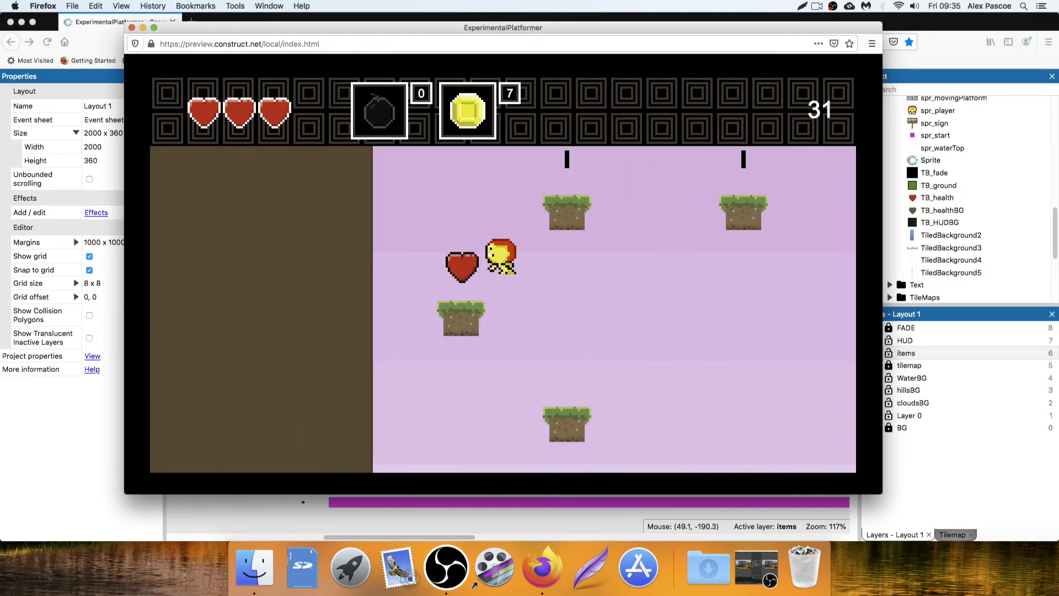
pyautogui.press('Up')
pyautogui.press('Right')
pyautogui.press('Right')
pyautogui.press('Up')
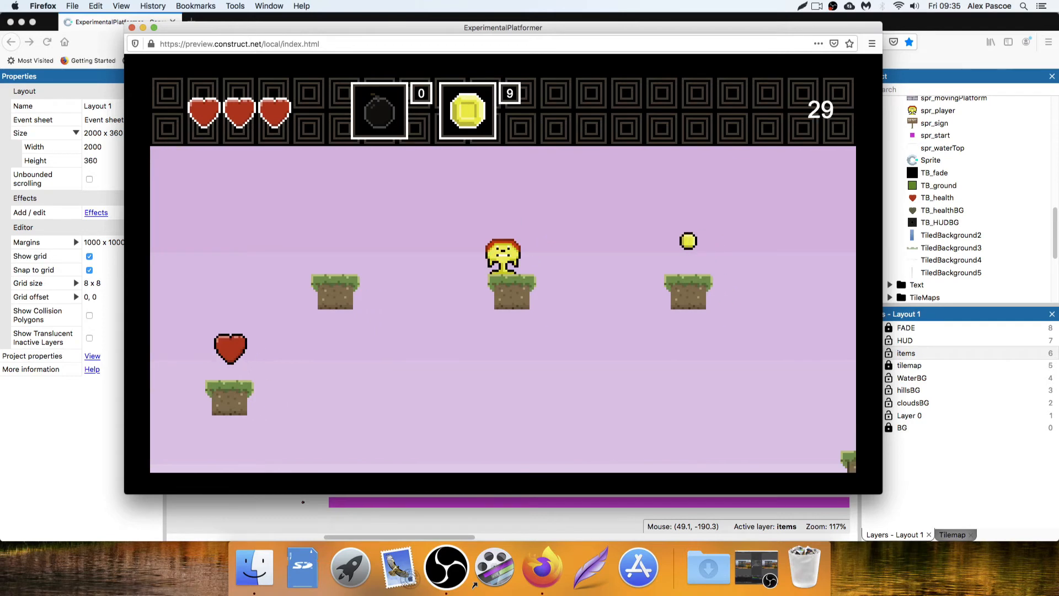
pyautogui.press('Up')
pyautogui.press('Right')
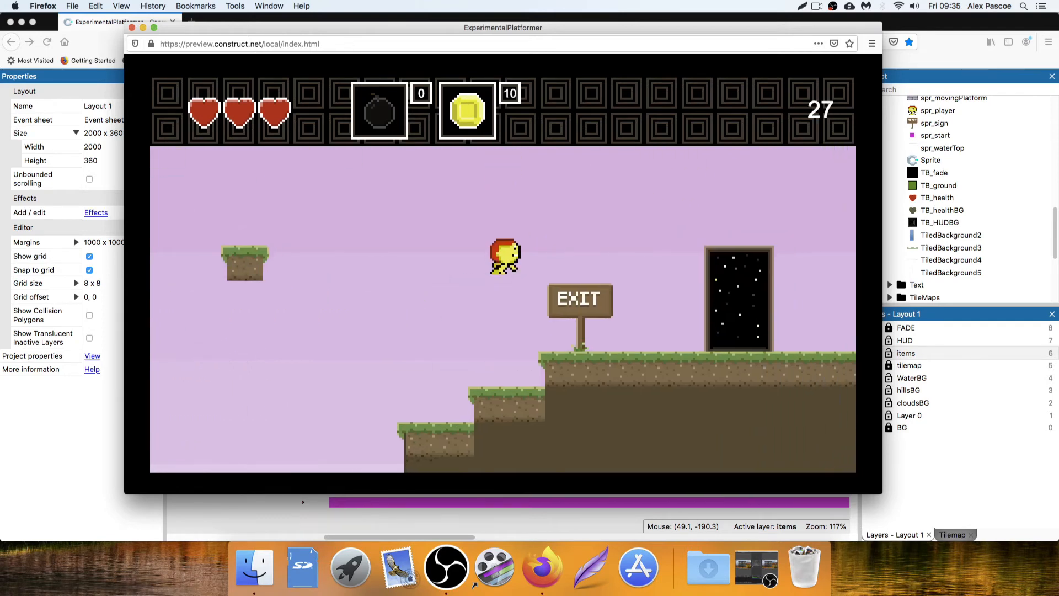
pyautogui.press('Right')
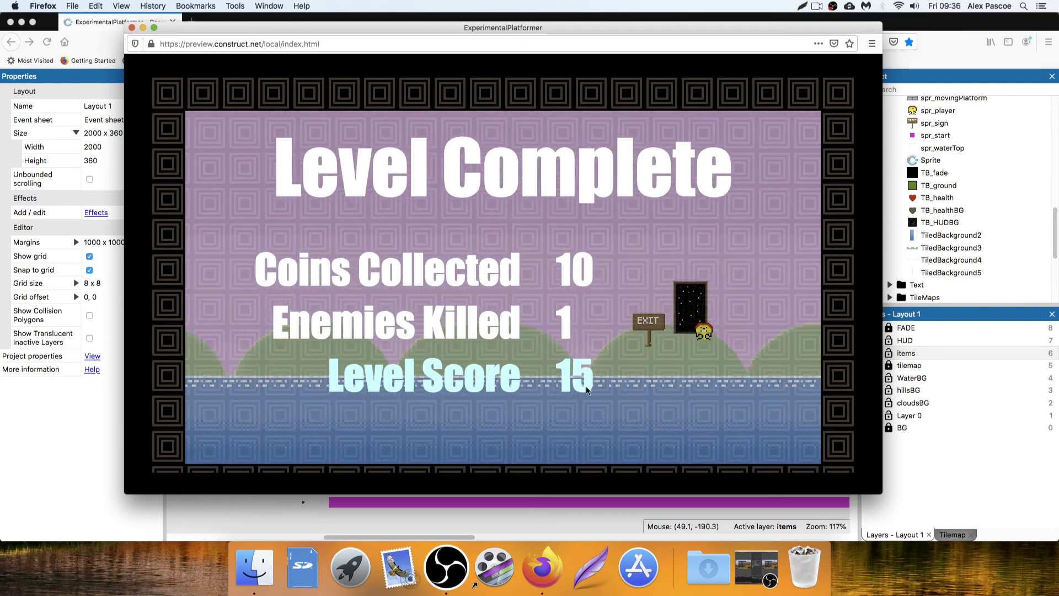
pyautogui.click(132, 28)
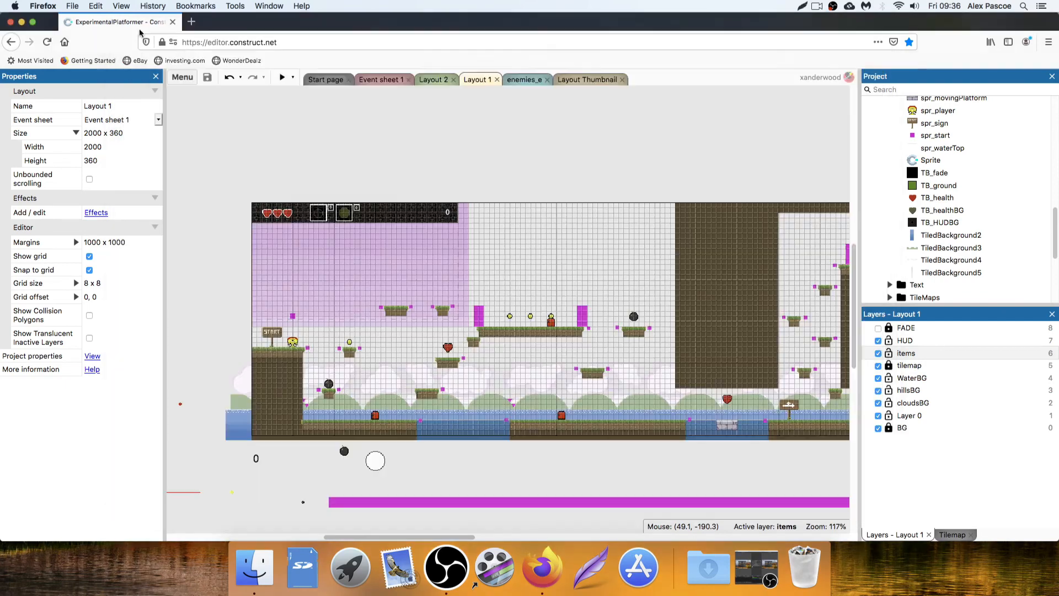
# Set the initial value of the global variable timer to 120 in Event sheet 1
pyautogui.click(448, 214)
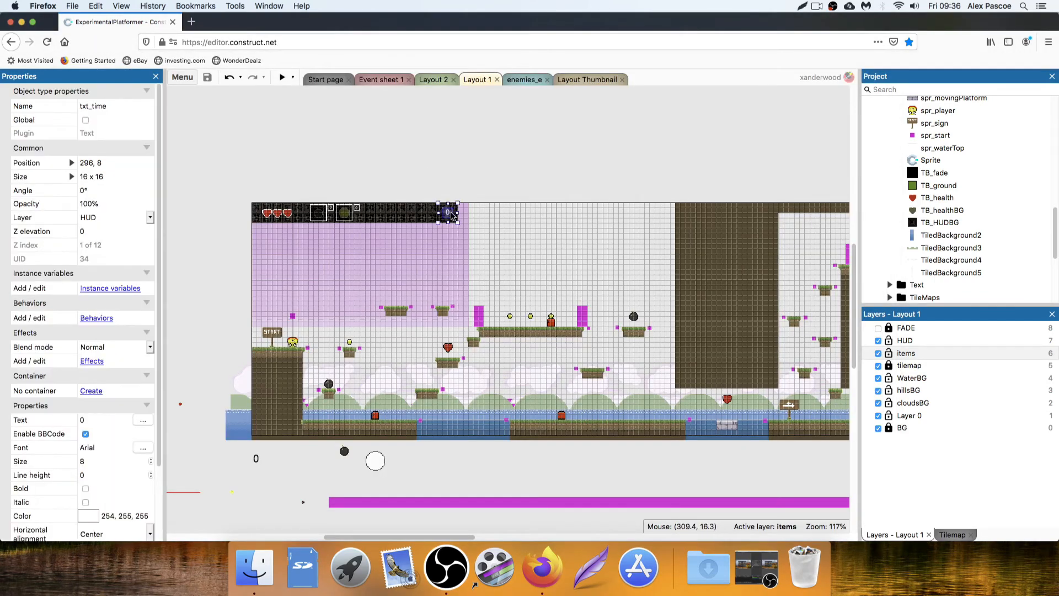
pyautogui.click(380, 80)
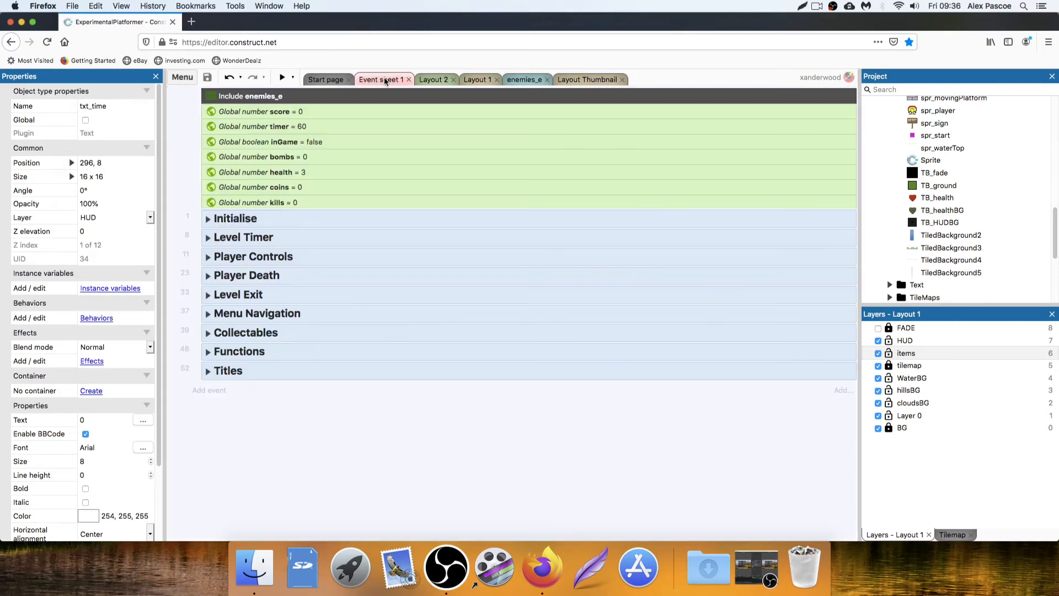
pyautogui.doubleClick(305, 128)
pyautogui.click(488, 269)
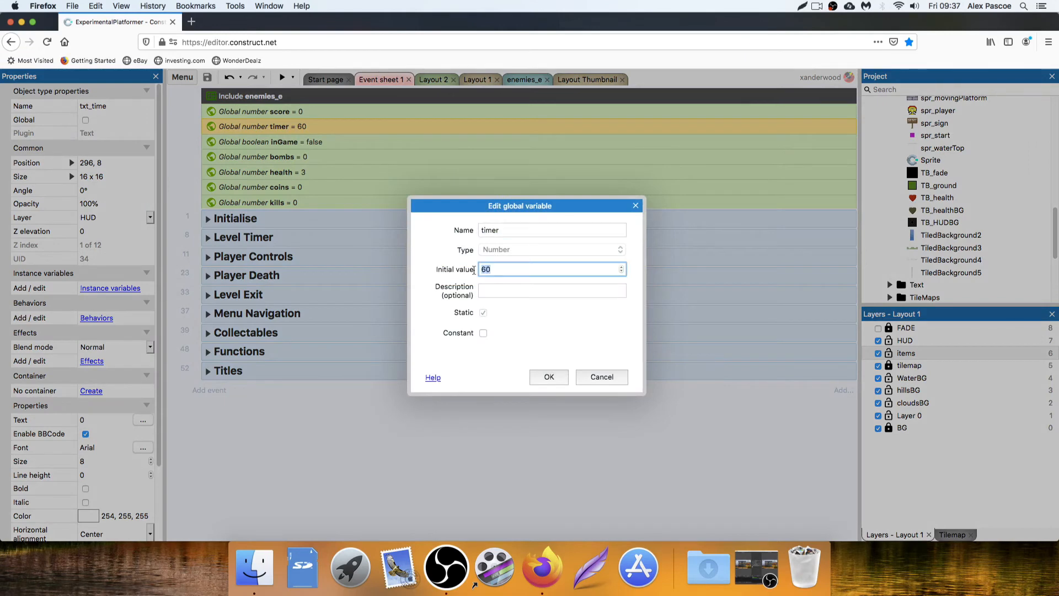
pyautogui.write('120')
pyautogui.click(547, 378)
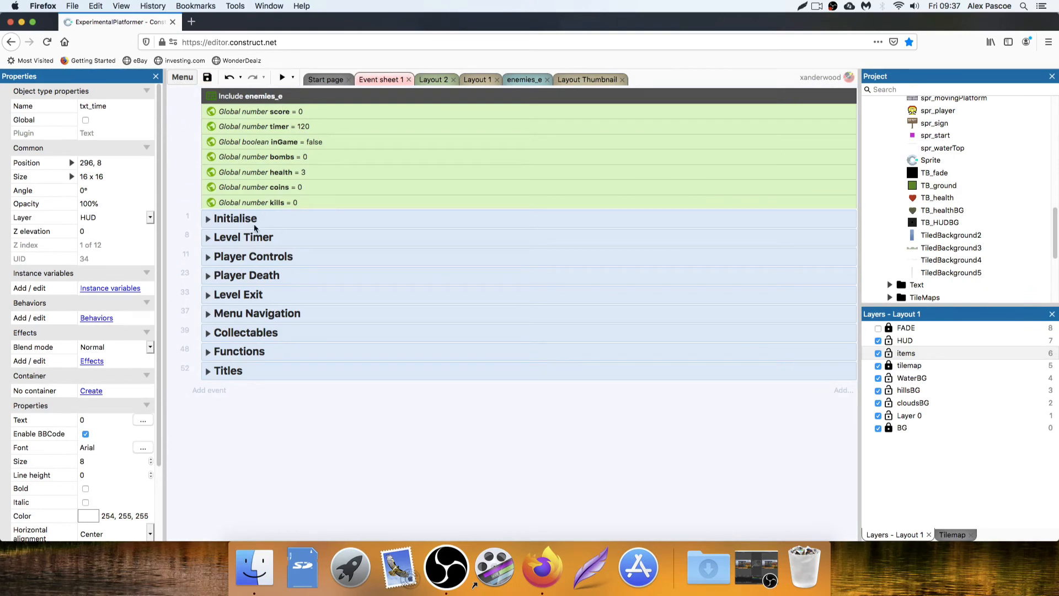
# Change the Set timer action in the playerDeath function to 120
pyautogui.click(207, 276)
pyautogui.scroll(-5, 321, 328)
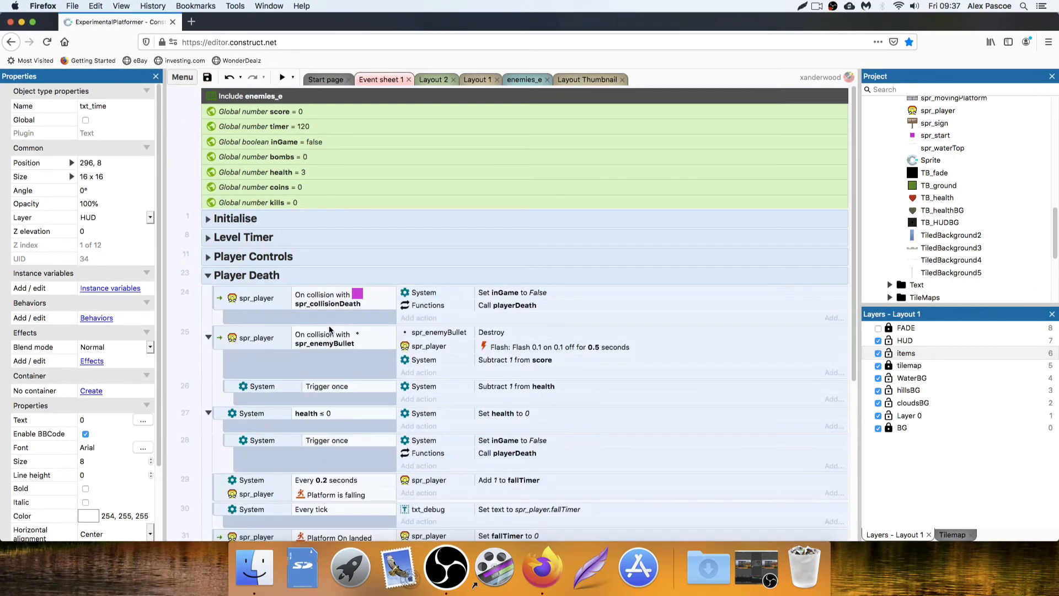
pyautogui.scroll(3, 321, 328)
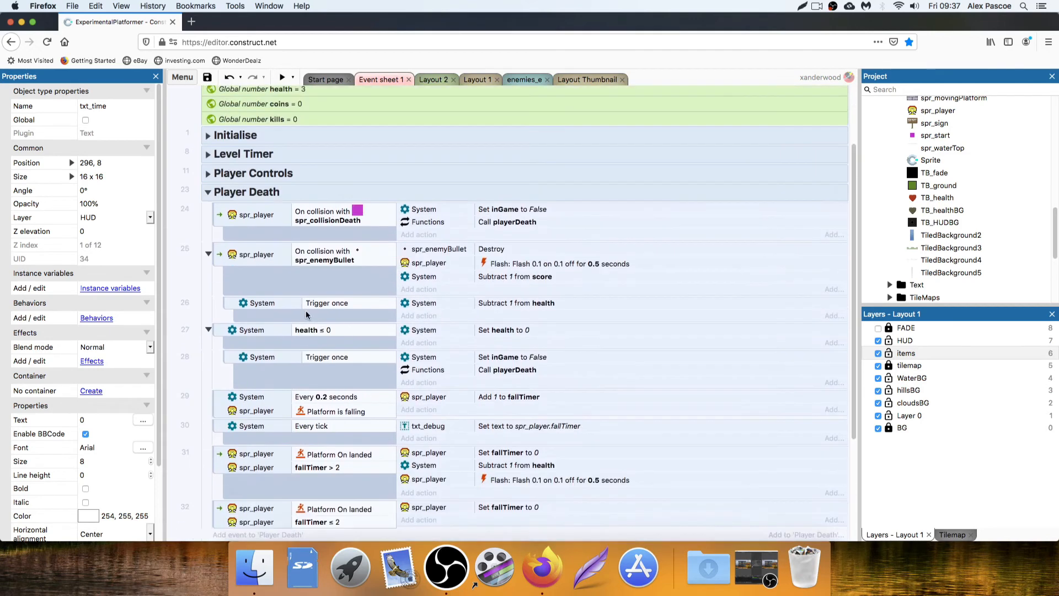
pyautogui.scroll(-2, 337, 317)
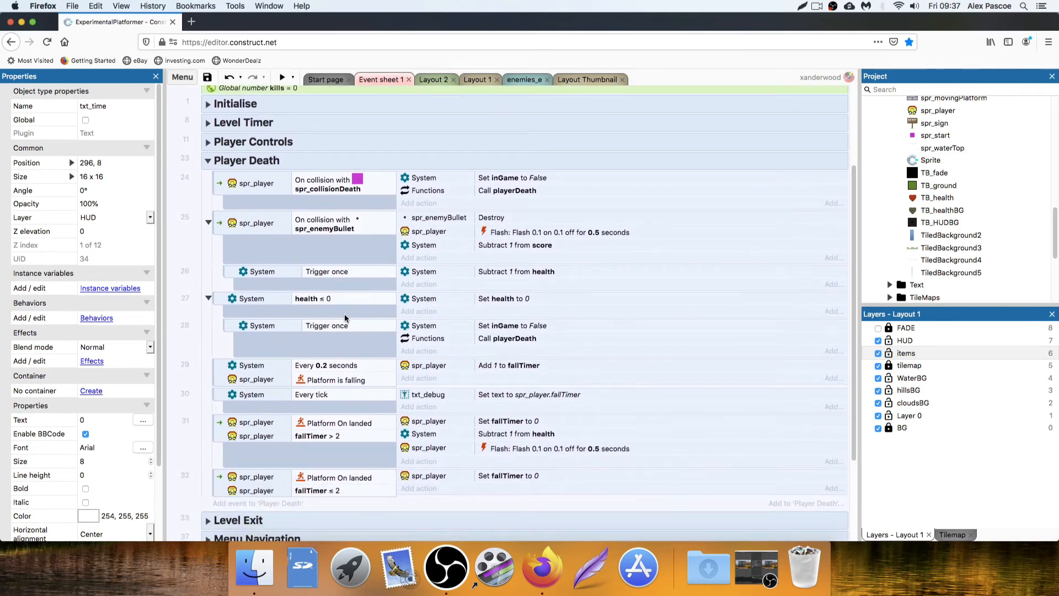
pyautogui.click(209, 122)
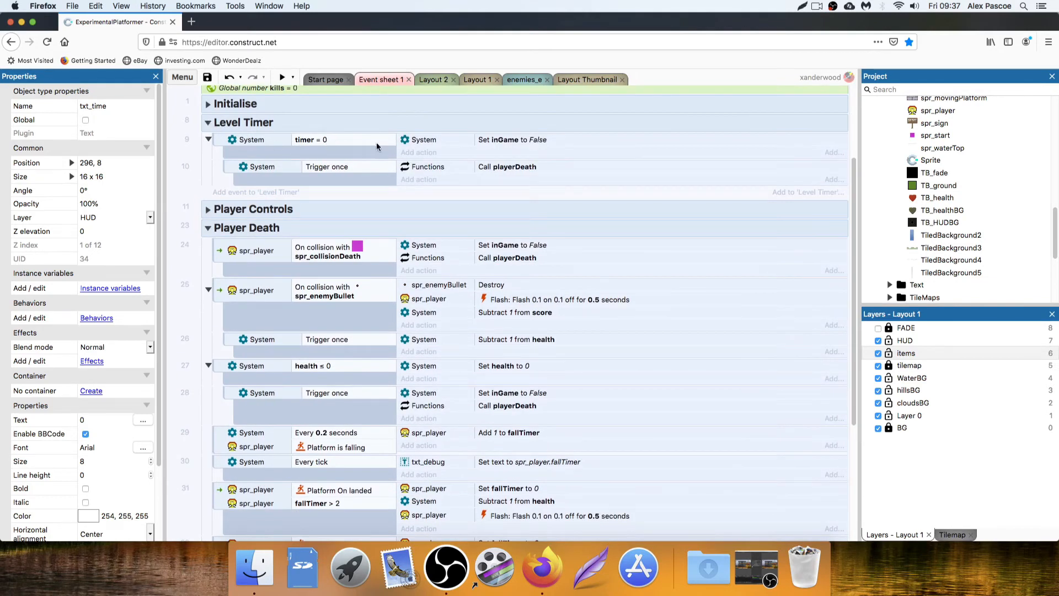
pyautogui.scroll(2, 525, 148)
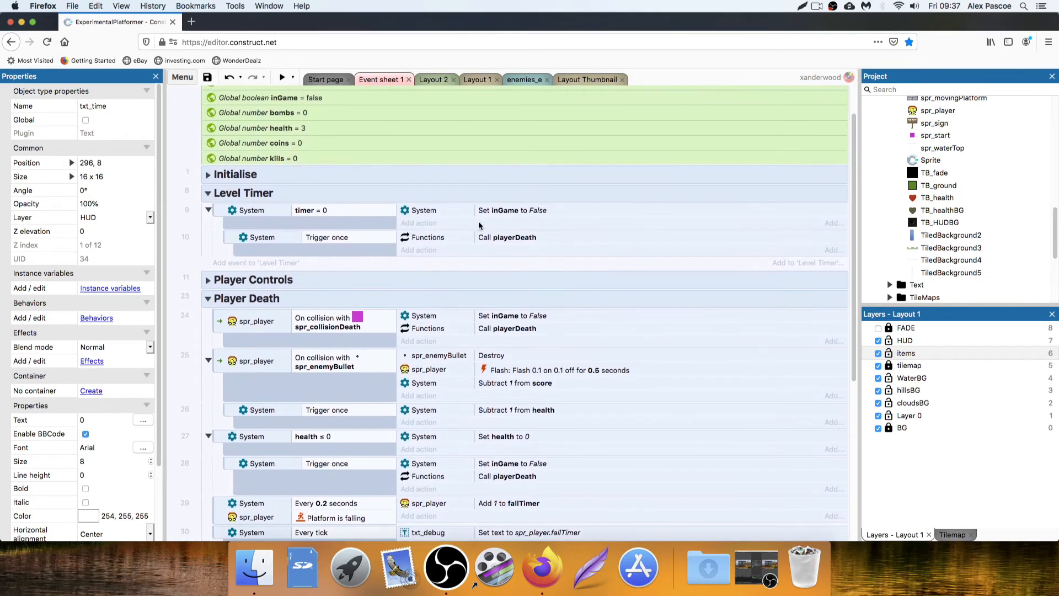
pyautogui.scroll(-7, 505, 246)
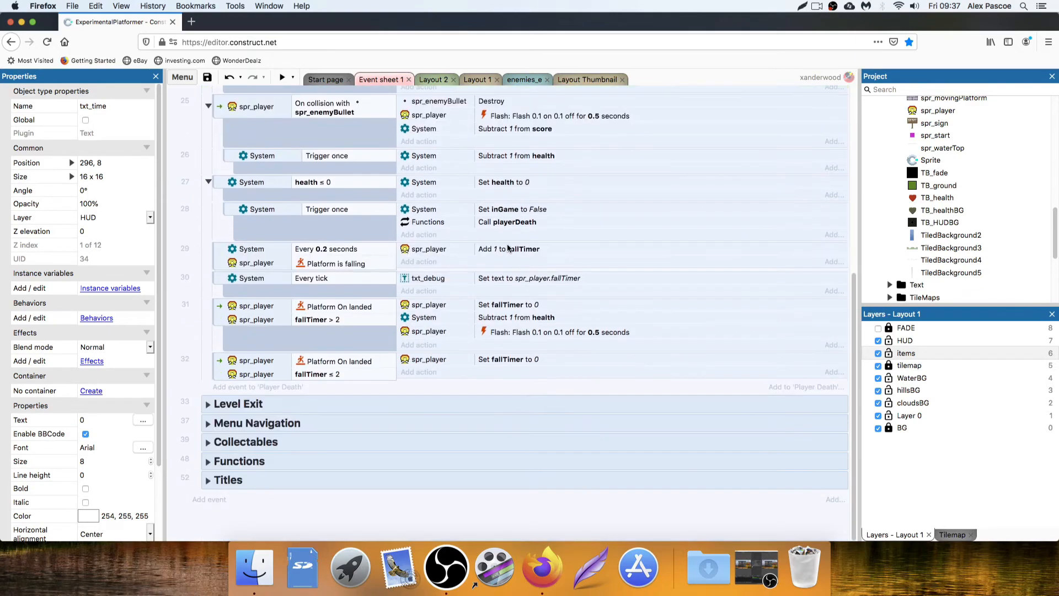
pyautogui.click(208, 462)
pyautogui.scroll(-7, 433, 360)
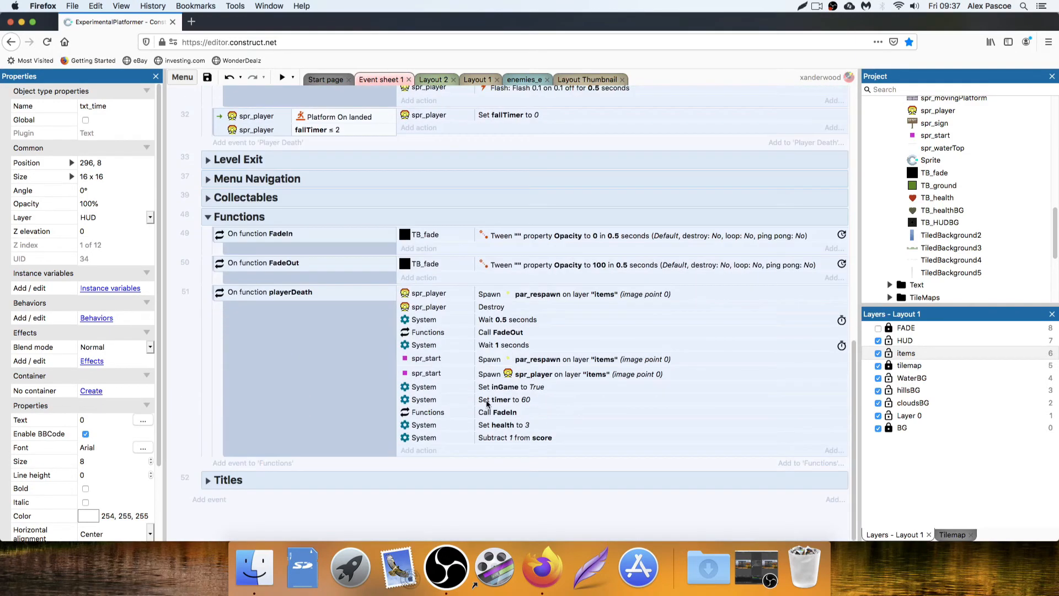
pyautogui.click(432, 400)
pyautogui.doubleClick(508, 403)
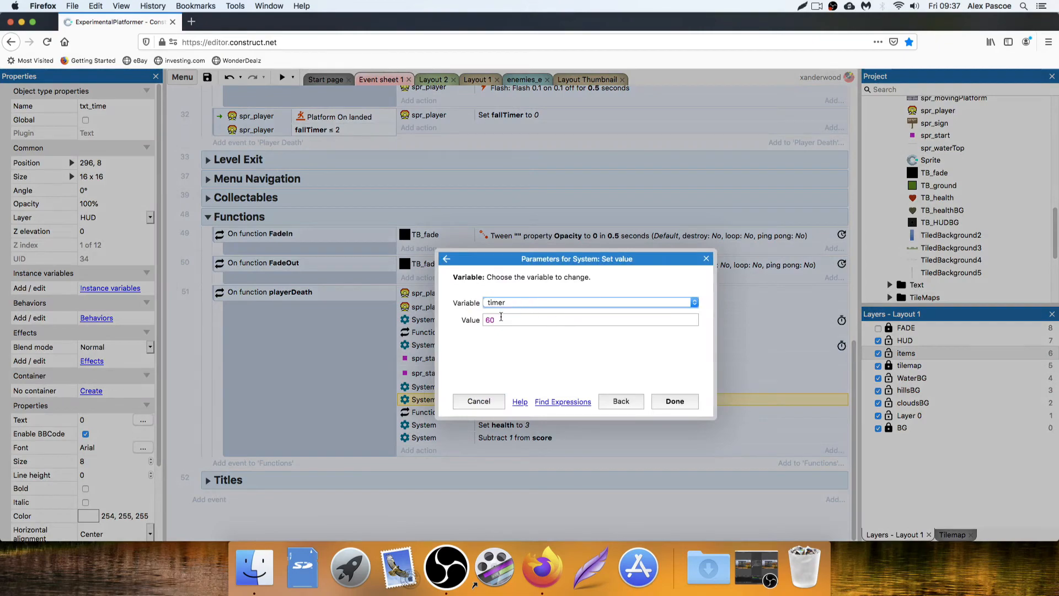
pyautogui.click(501, 319)
pyautogui.press('Return')
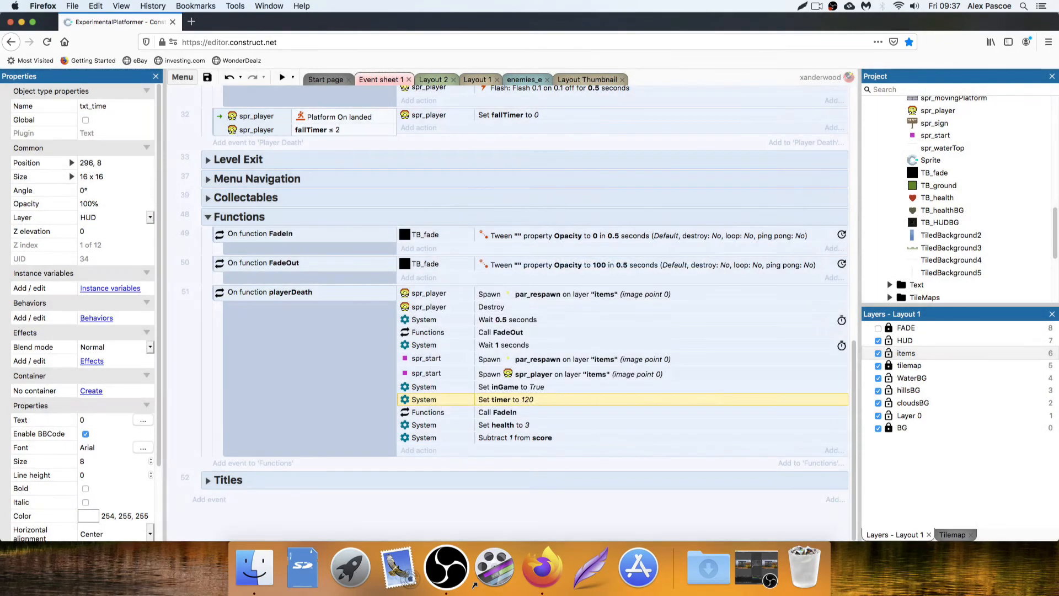
# Preview the game to check the timer display in the HUD, and close the preview
pyautogui.scroll(15, 570, 342)
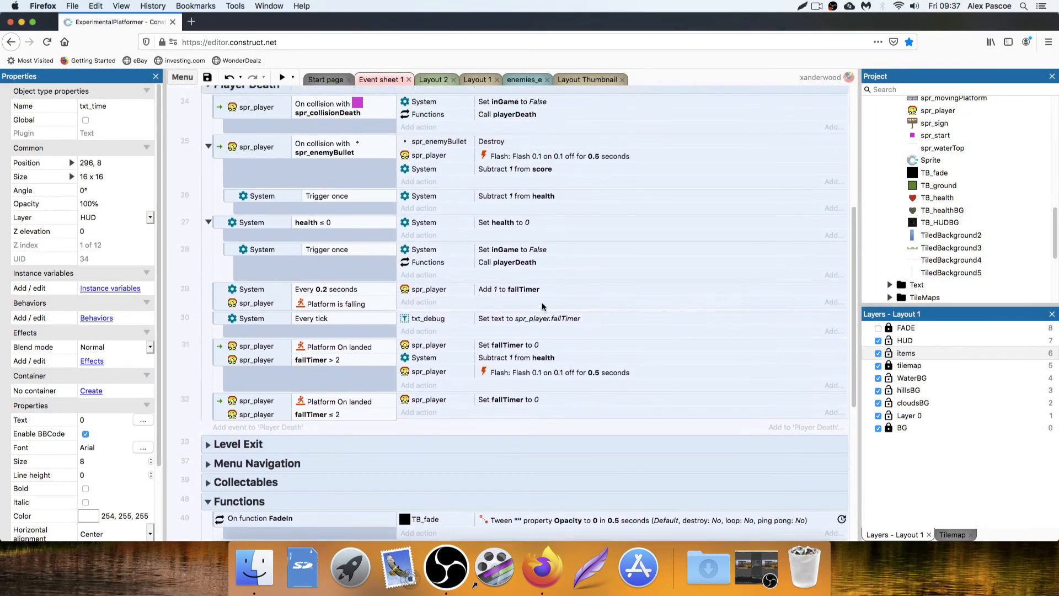
pyautogui.click(282, 78)
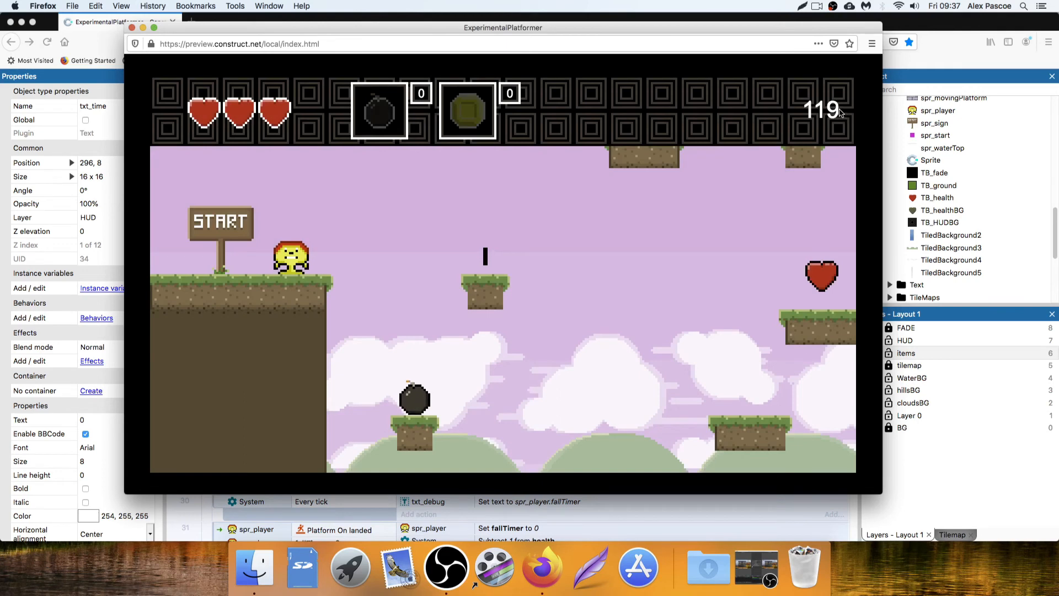
pyautogui.click(131, 28)
# Widen the txt_time text box on Layout 1 to 24 x 16, extending its left edge
pyautogui.click(472, 80)
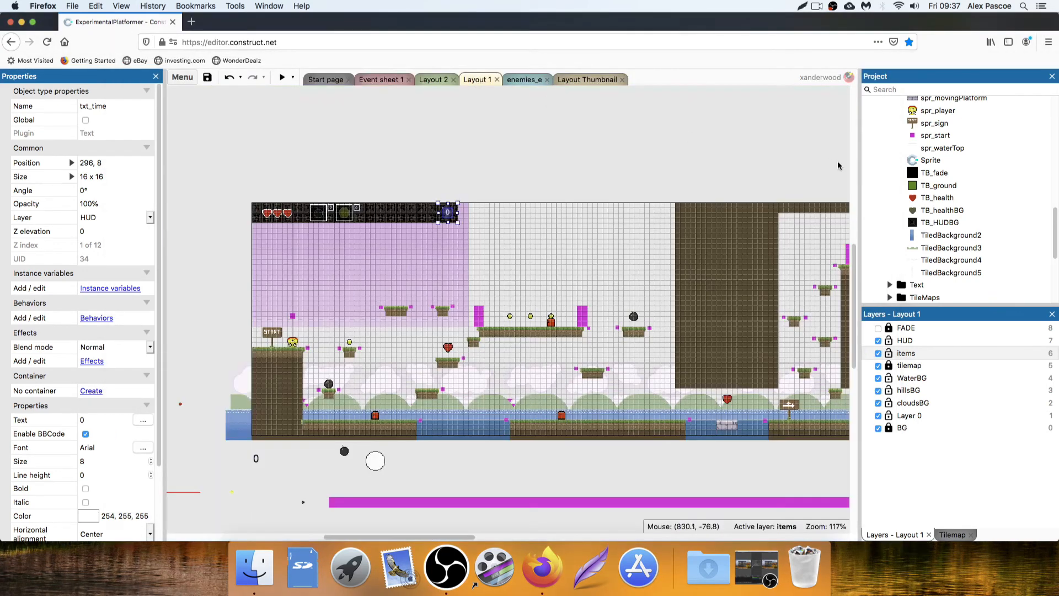
pyautogui.moveTo(437, 213); pyautogui.dragTo(434, 213)
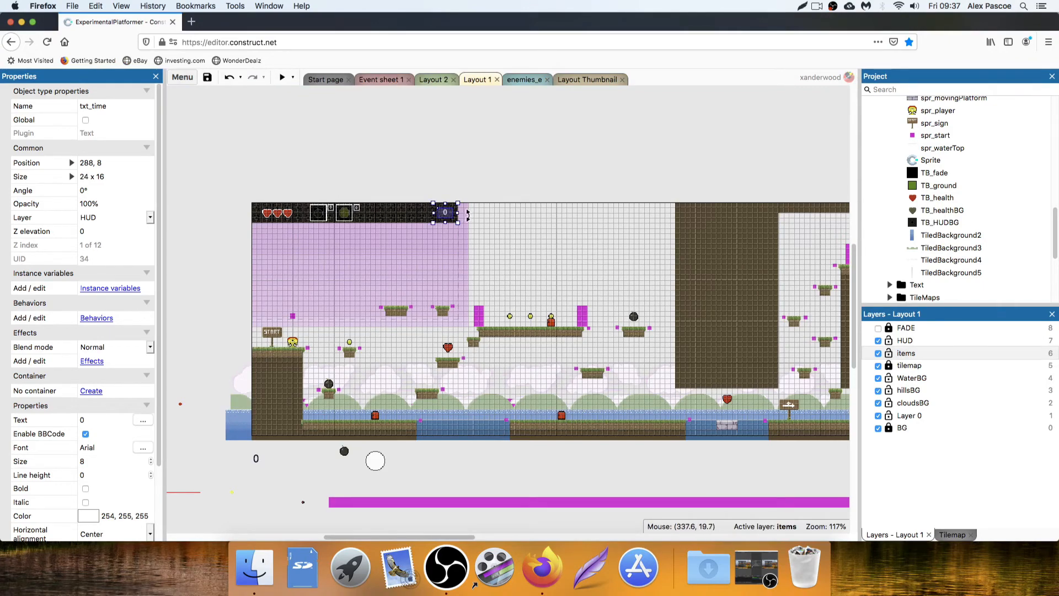
pyautogui.click(467, 192)
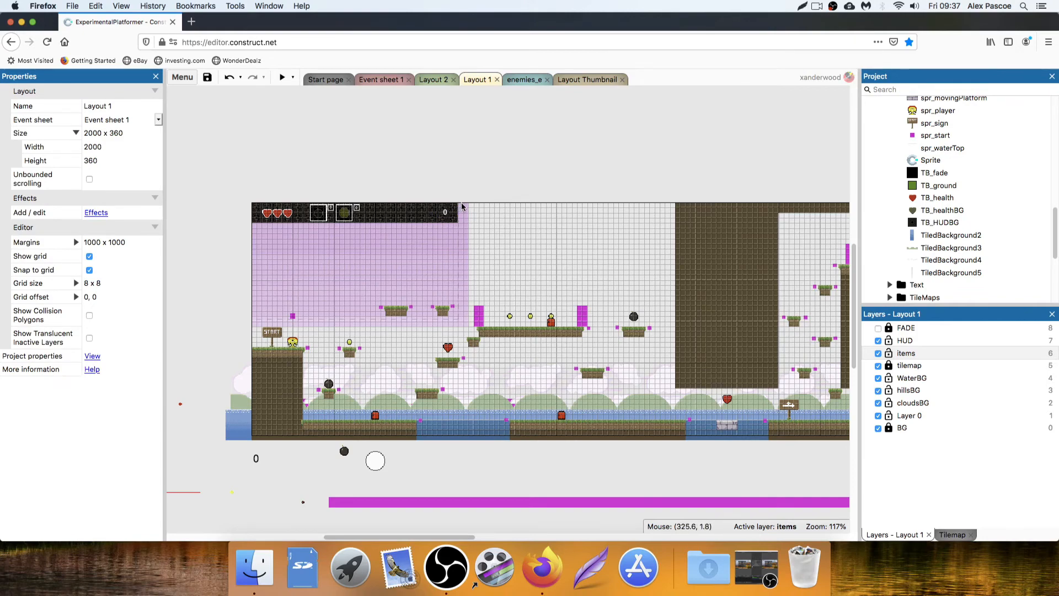
# Clone the coin frame object type spr_Frame and place the copy above the HUD bar at 208, -16
pyautogui.keyDown('ctrl'); pyautogui.scroll(5, 462, 207); pyautogui.keyUp('ctrl')
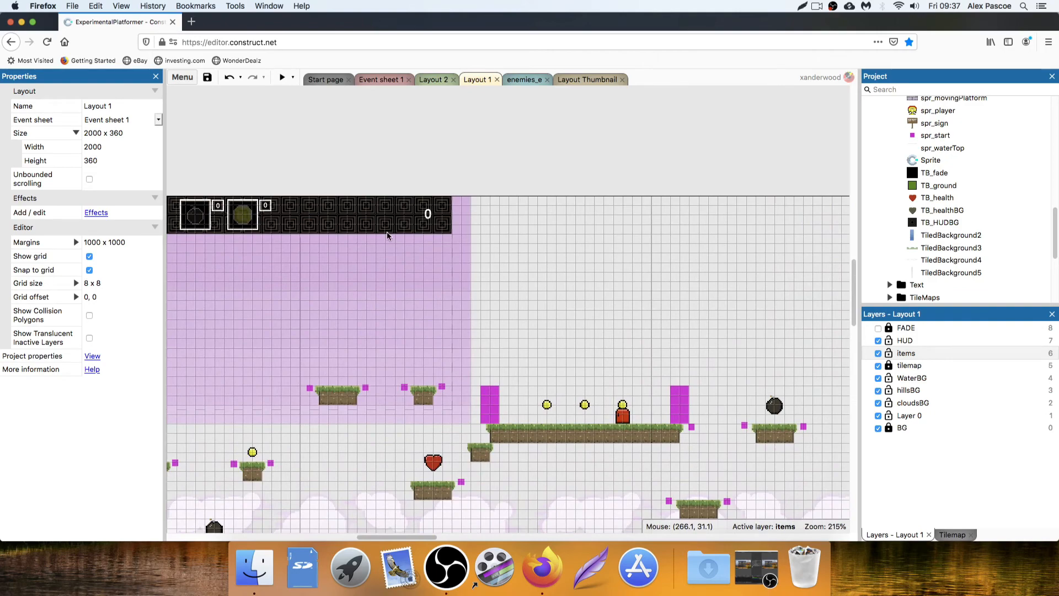
pyautogui.hscroll(-3, 386, 231)
pyautogui.click(345, 238)
pyautogui.click(71, 176)
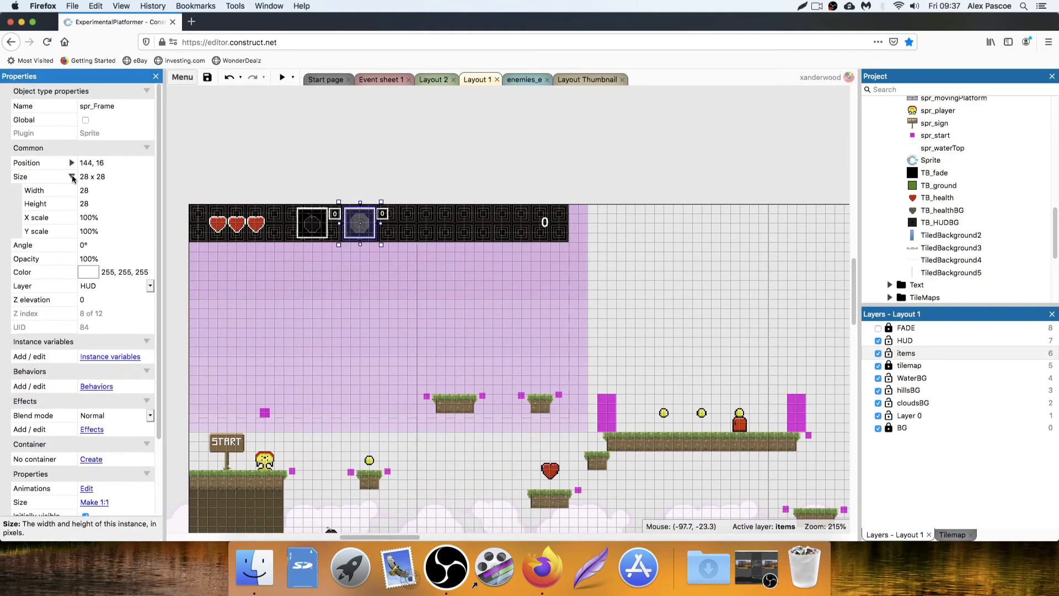
pyautogui.click(71, 176)
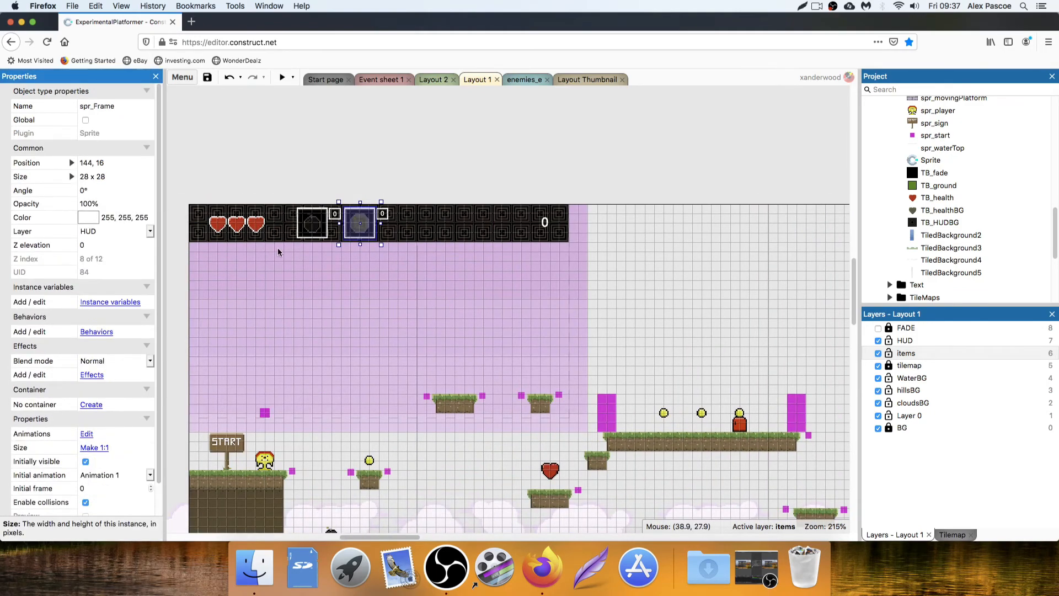
pyautogui.rightClick(346, 238)
pyautogui.click(399, 445)
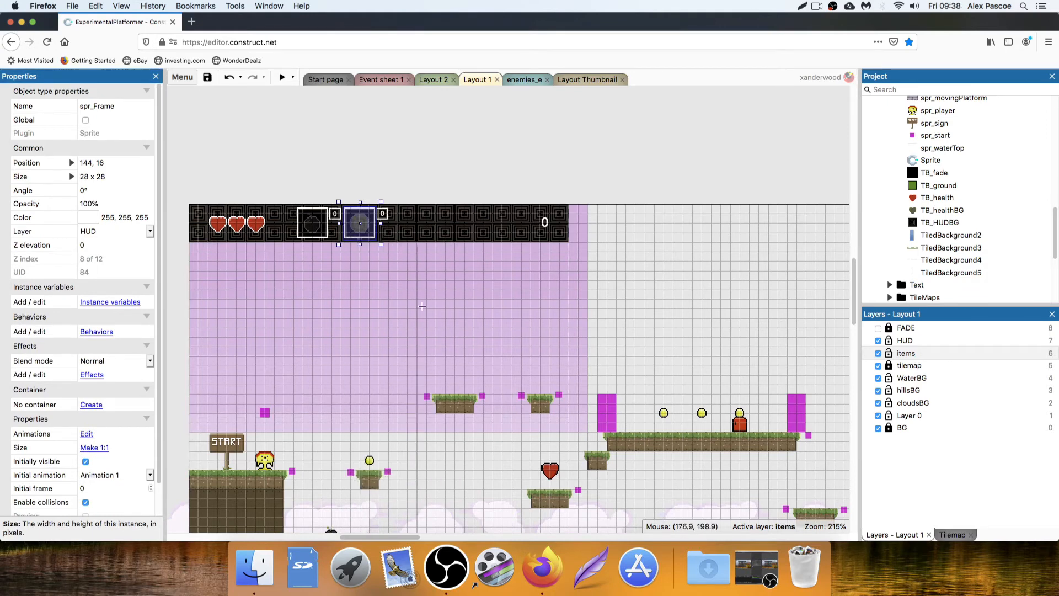
pyautogui.click(436, 185)
# Rename the cloned frame object as spr_timeFrame
pyautogui.click(120, 105)
pyautogui.click(100, 105)
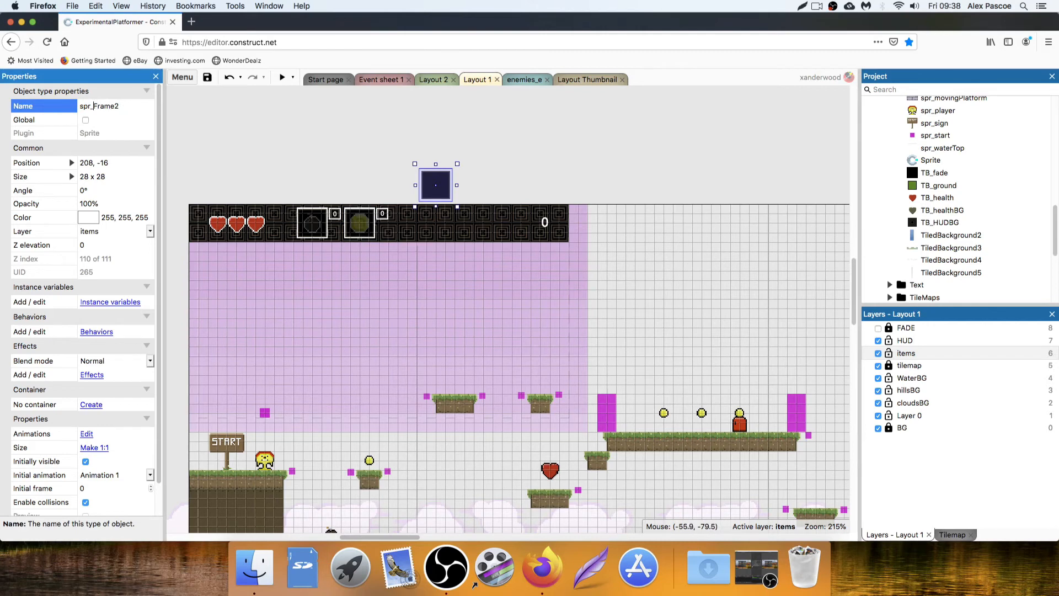
pyautogui.write('timer')
pyautogui.press('BackSpace')
pyautogui.press('BackSpace')
pyautogui.press('Return')
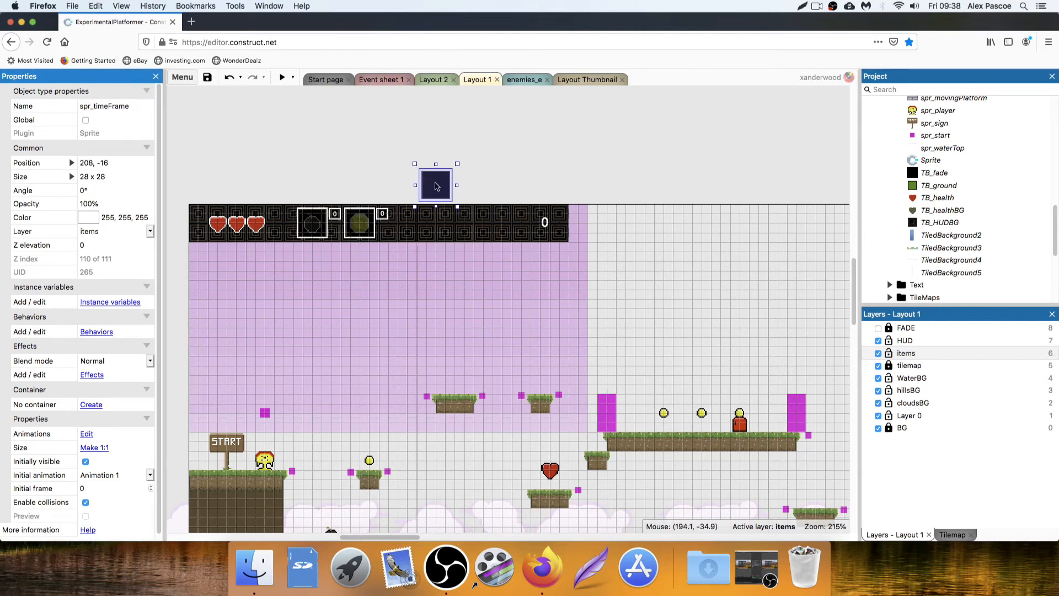
# Move spr_timeFrame along above the HUD bar to 264, -16 and assign it to the HUD layer
pyautogui.moveTo(446, 191); pyautogui.dragTo(519, 195)
pyautogui.click(544, 224)
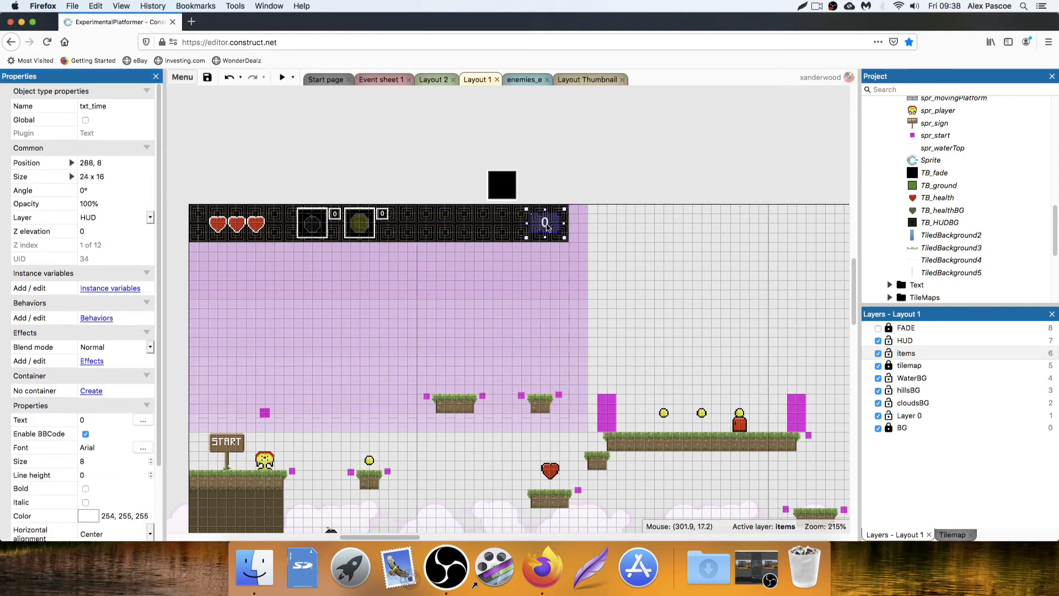
pyautogui.rightClick(546, 225)
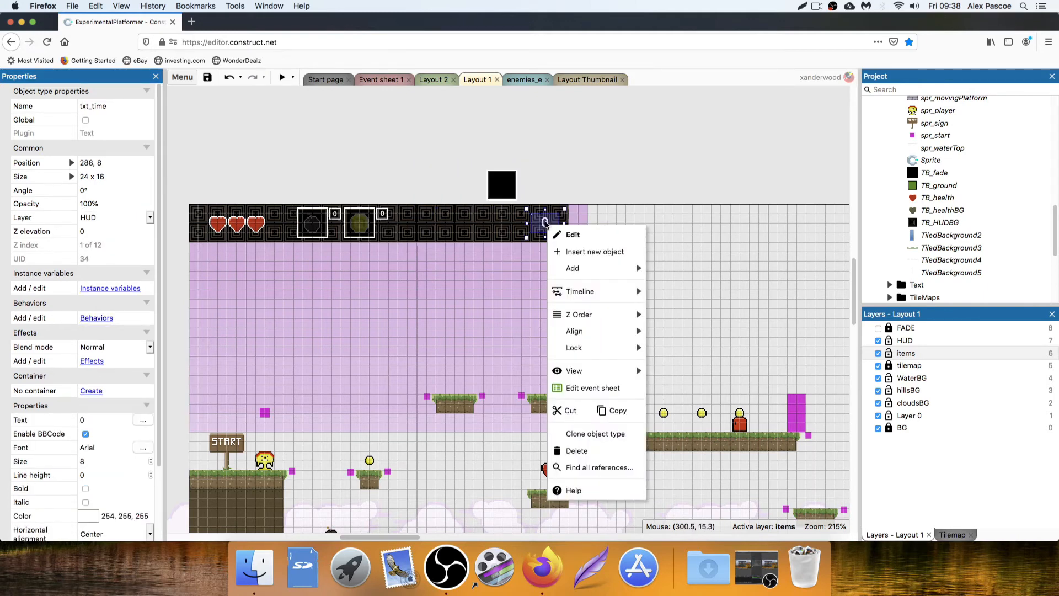
pyautogui.click(673, 311)
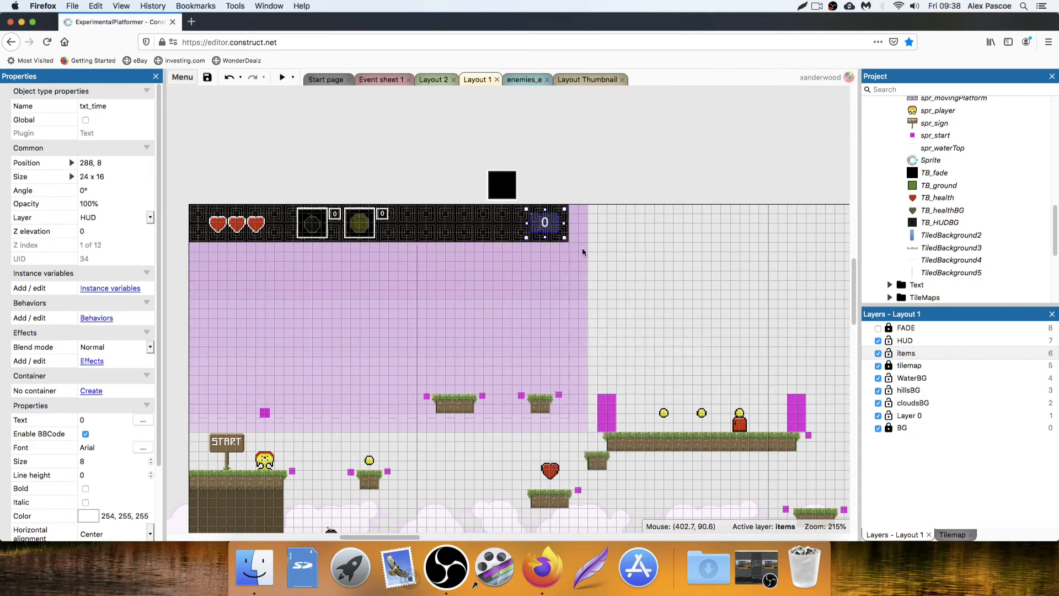
pyautogui.click(511, 165)
pyautogui.click(505, 182)
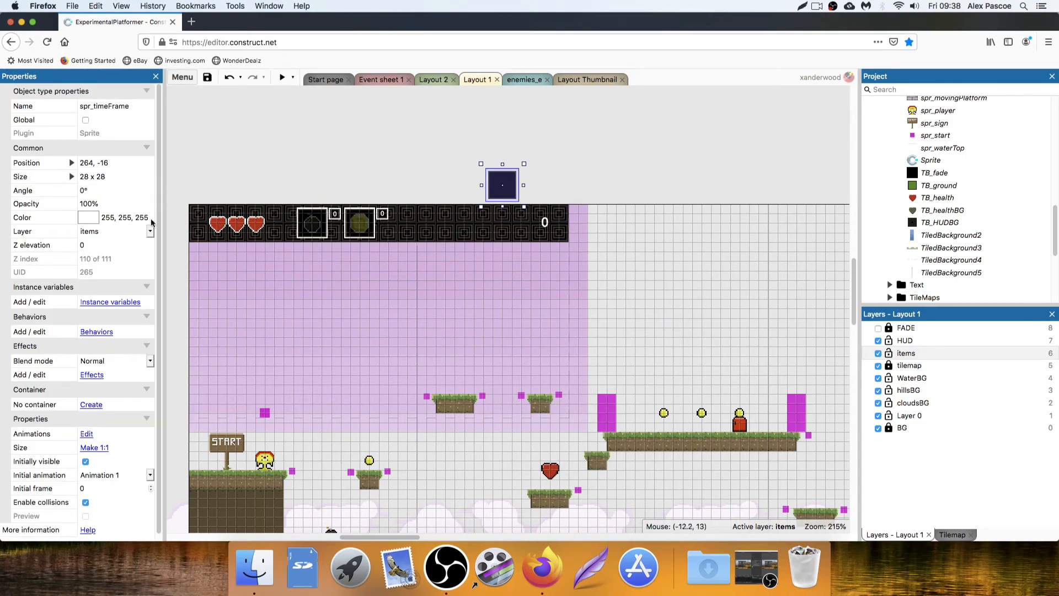
pyautogui.click(137, 228)
pyautogui.click(121, 219)
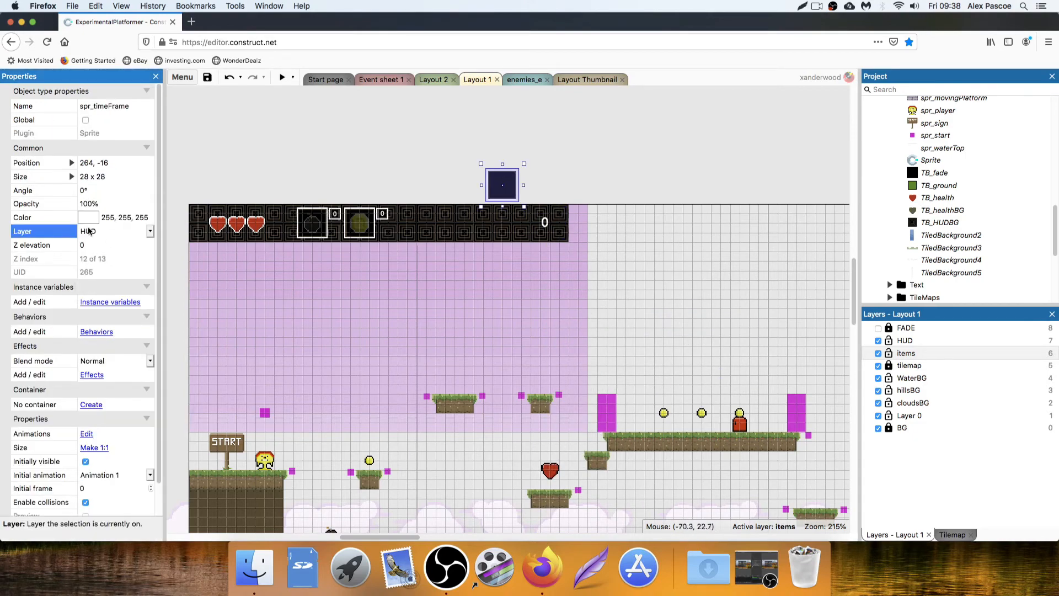
# Send the txt_time text to the top of its layer and place spr_timeFrame behind it at 296, 16
pyautogui.moveTo(506, 174); pyautogui.dragTo(546, 173)
pyautogui.click(544, 224)
pyautogui.rightClick(545, 226)
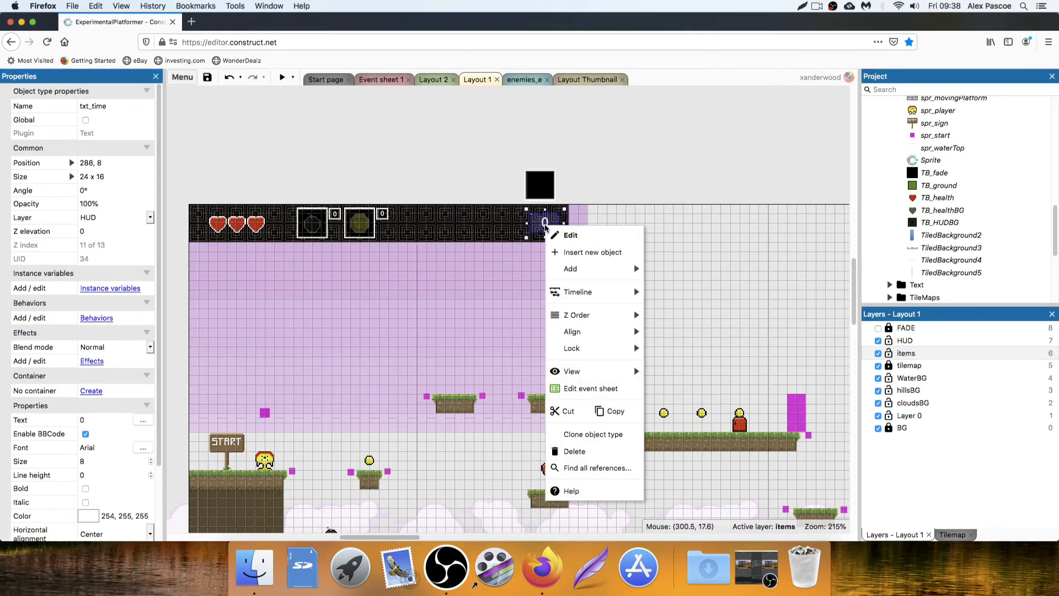
pyautogui.moveTo(618, 315)
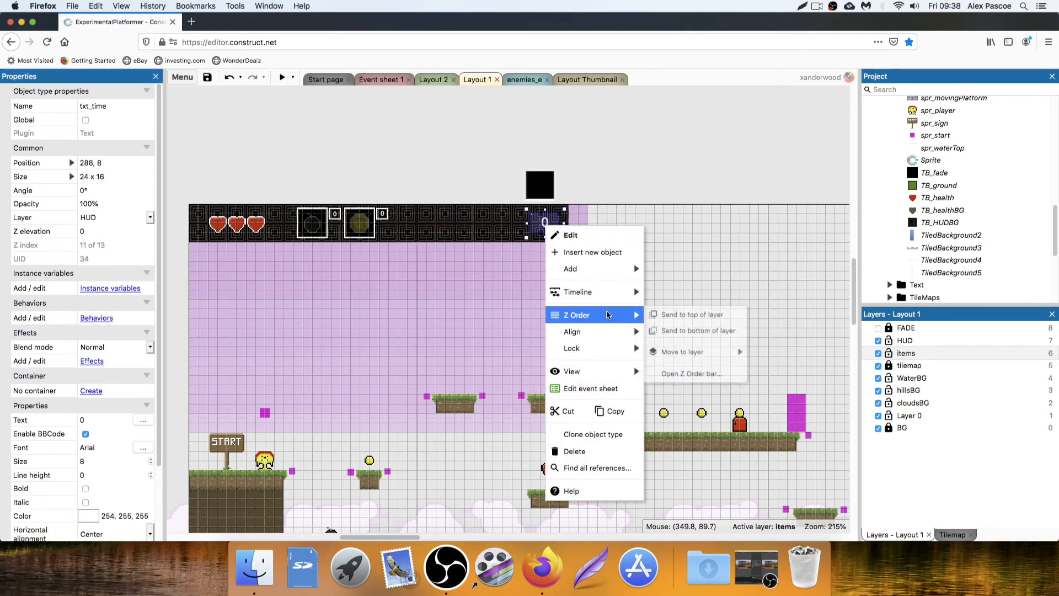
pyautogui.click(679, 317)
pyautogui.moveTo(546, 184); pyautogui.dragTo(546, 222)
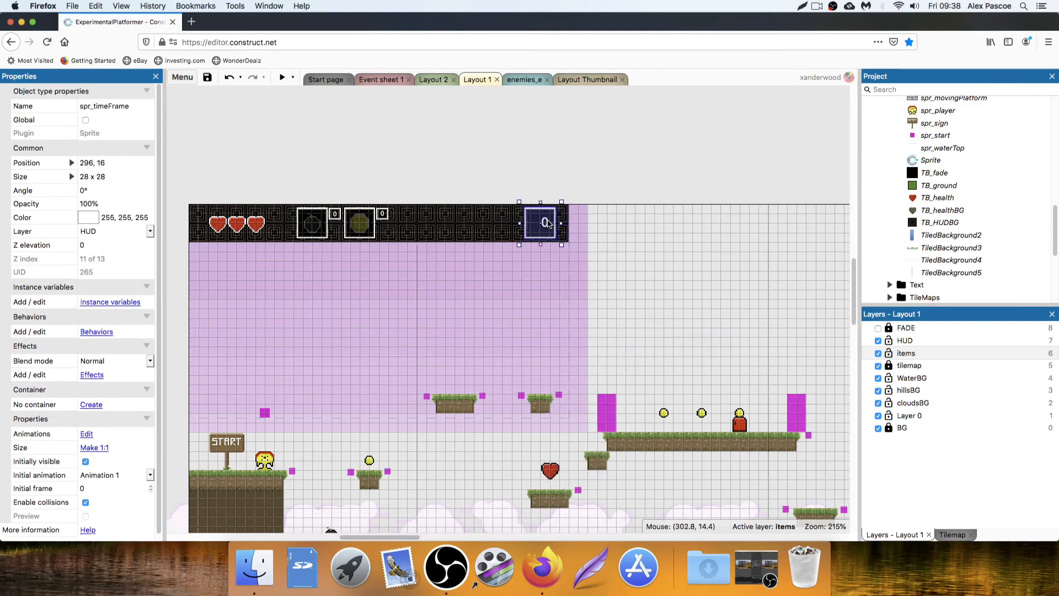
# Shift the txt_time text left inside its frame to position 280, 8
pyautogui.keyDown('ctrl'); pyautogui.scroll(6, 598, 227); pyautogui.keyUp('ctrl')
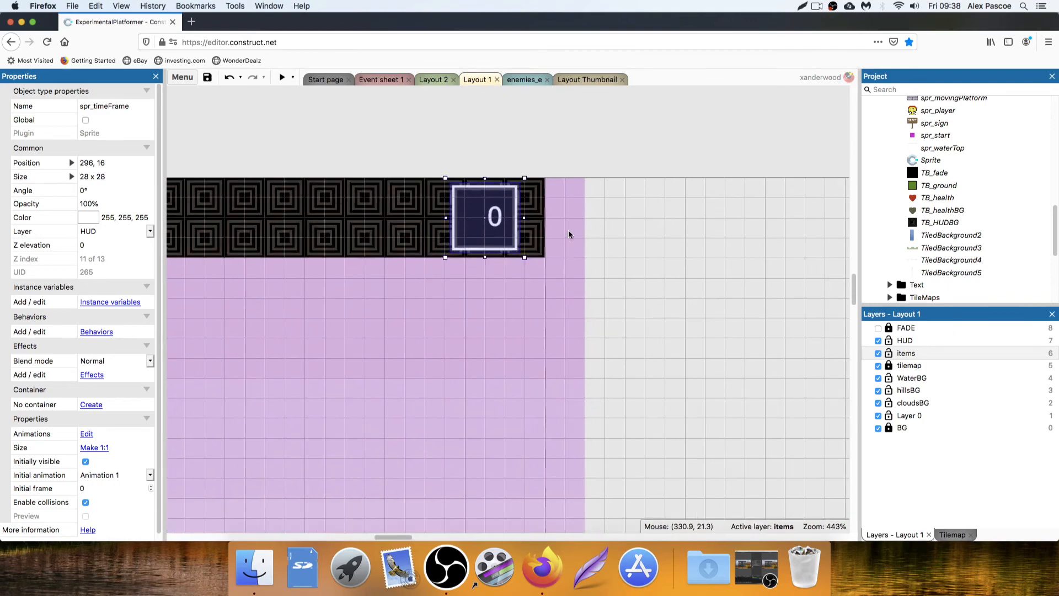
pyautogui.keyDown('ctrl'); pyautogui.scroll(-3, 568, 293); pyautogui.keyUp('ctrl')
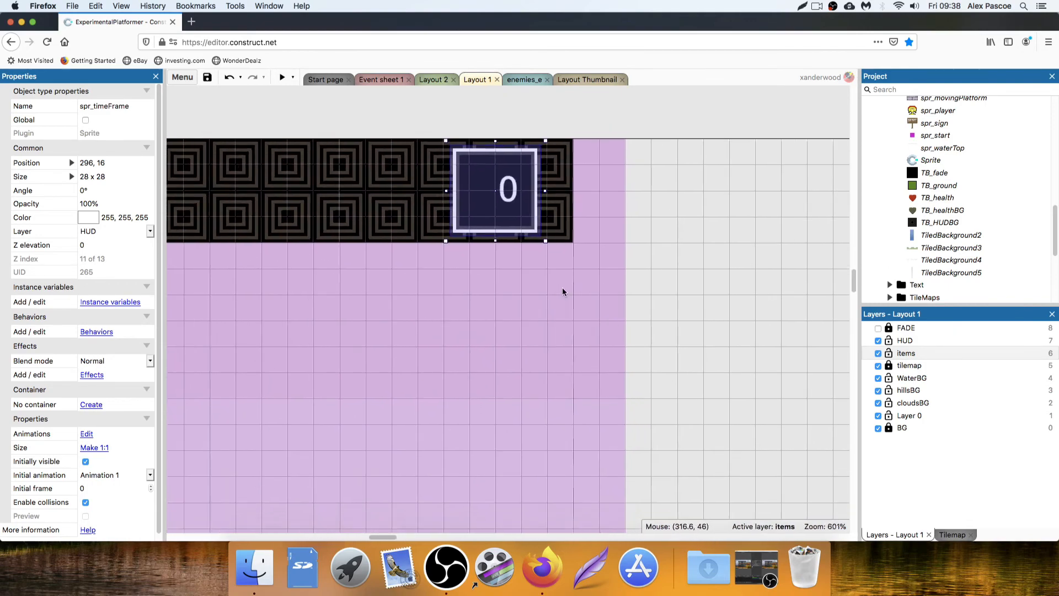
pyautogui.click(564, 292)
pyautogui.scroll(-5, 574, 314)
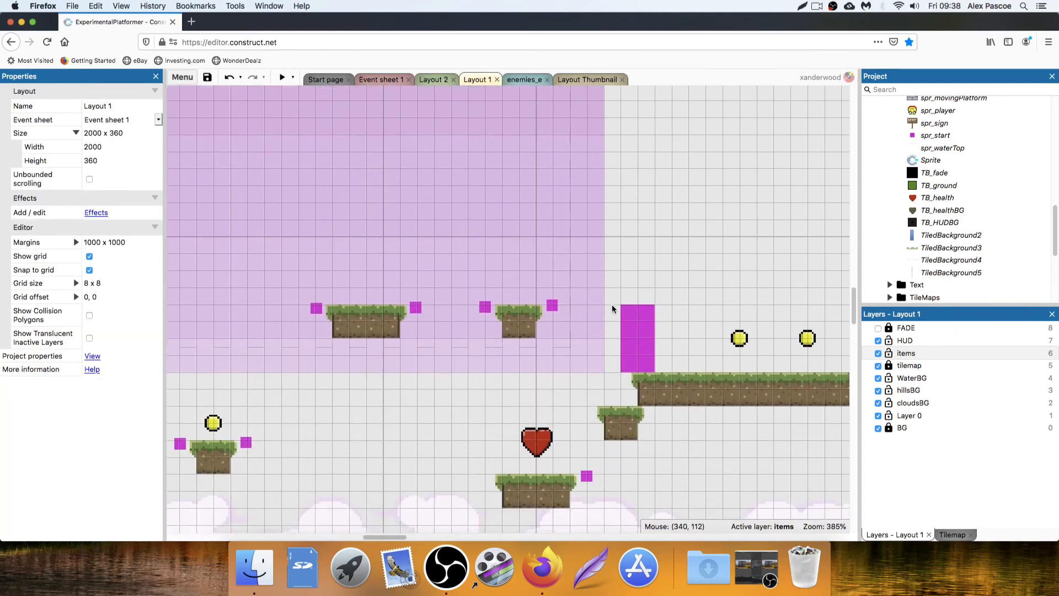
pyautogui.scroll(5, 563, 287)
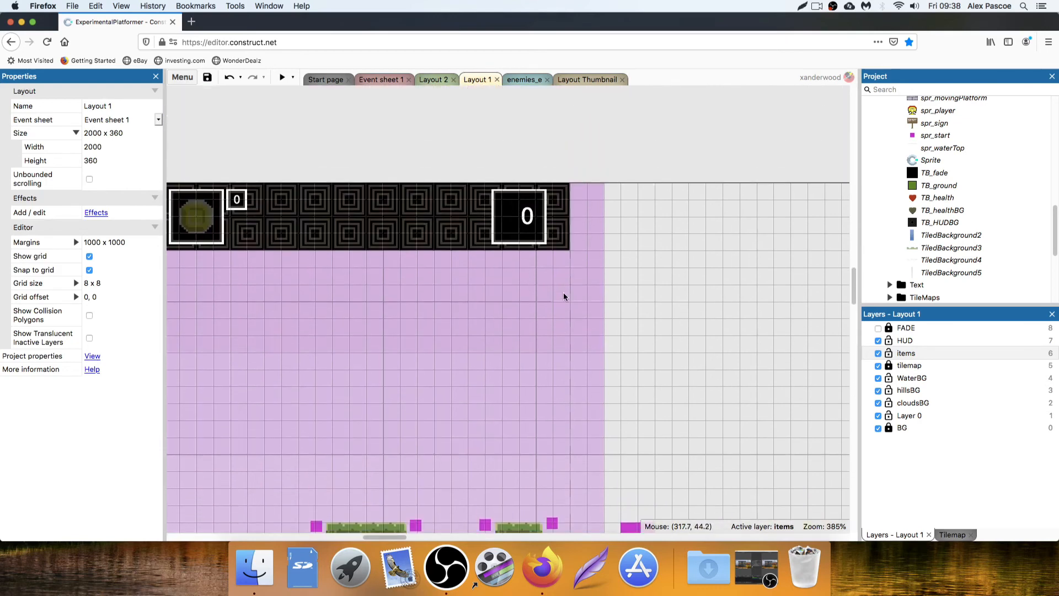
pyautogui.scroll(-3, 562, 284)
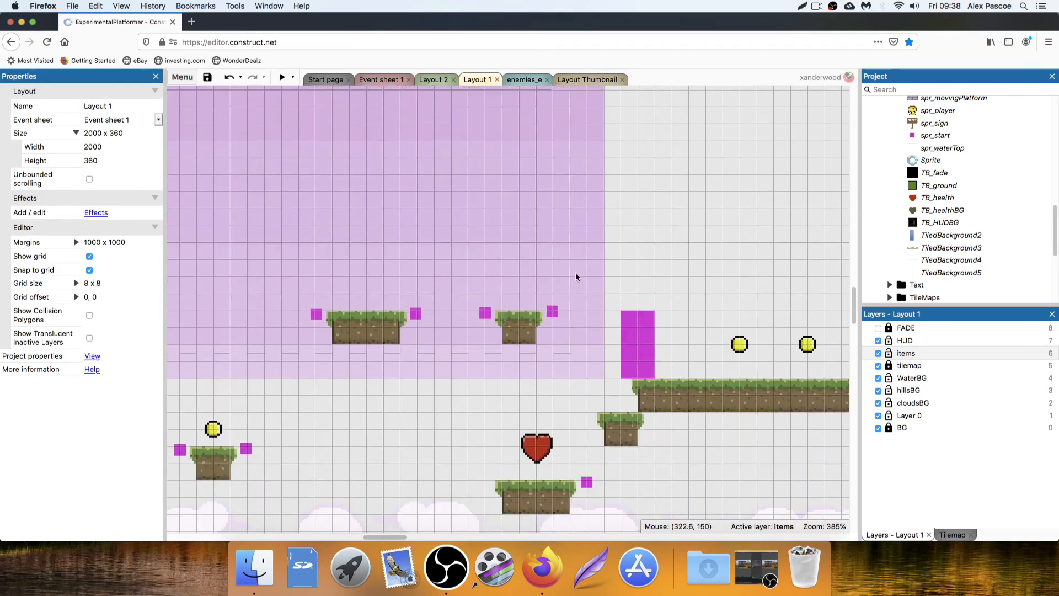
pyautogui.scroll(5, 575, 276)
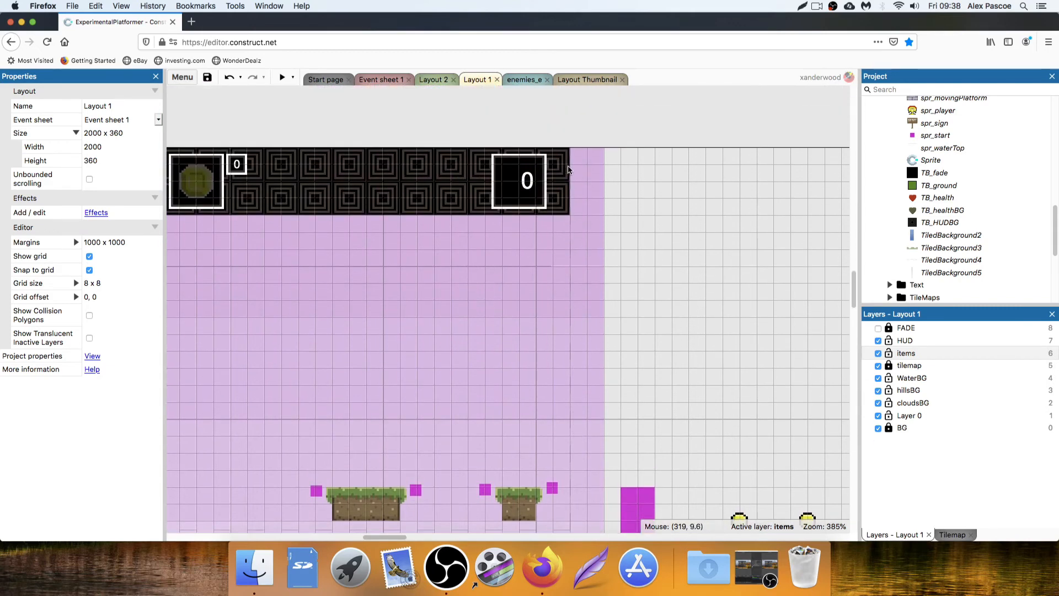
pyautogui.click(563, 160)
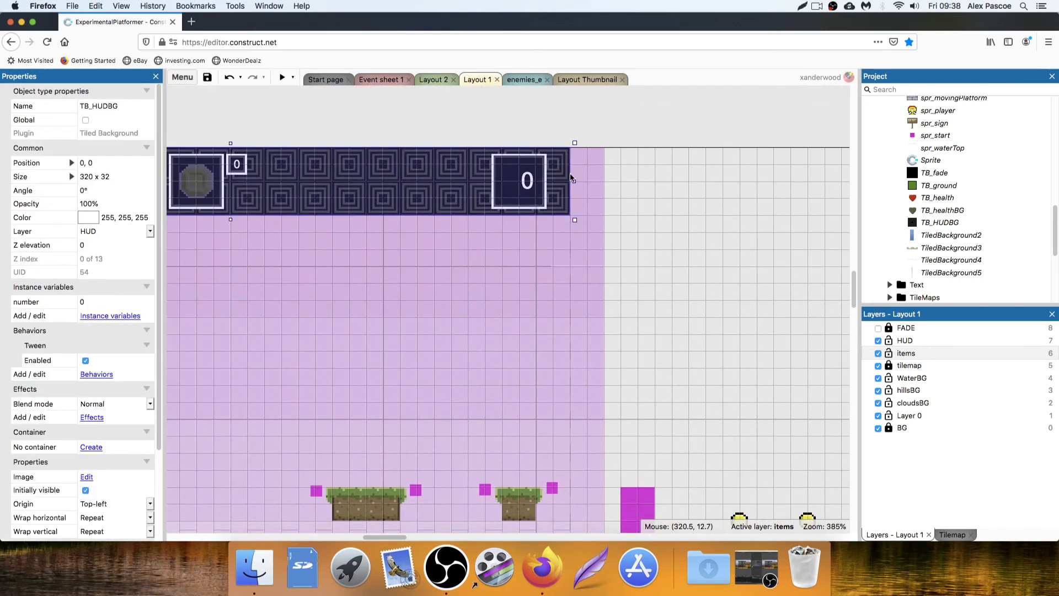
pyautogui.click(586, 159)
pyautogui.click(528, 181)
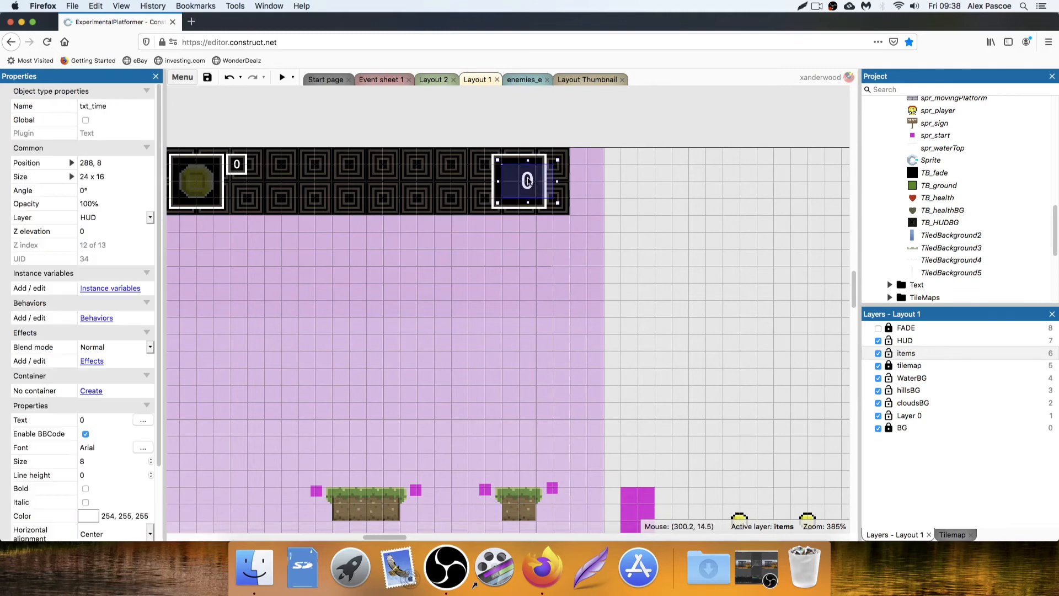
pyautogui.moveTo(528, 183); pyautogui.dragTo(513, 182)
pyautogui.click(437, 140)
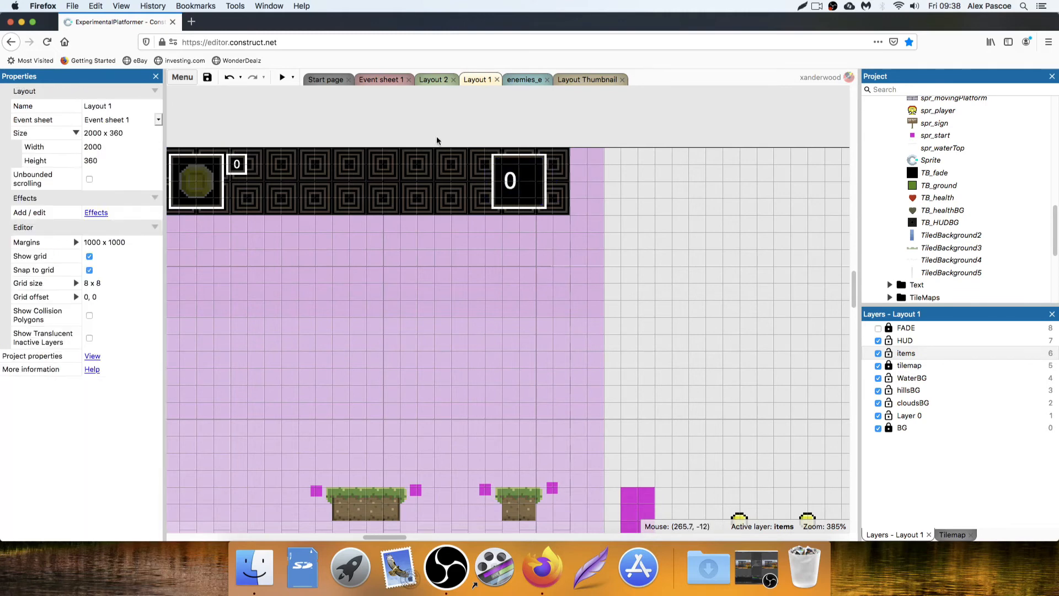
# Set the grid size of Layout 1 to 4 x 4
pyautogui.click(74, 282)
pyautogui.click(100, 296)
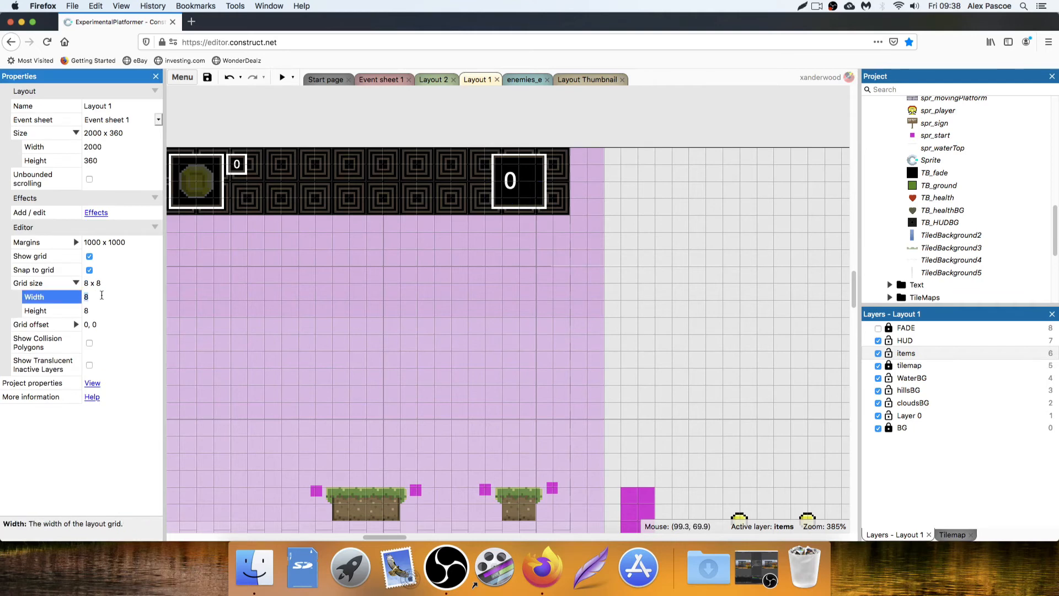
pyautogui.write('4')
pyautogui.click(102, 304)
pyautogui.write('4')
pyautogui.press('Tab')
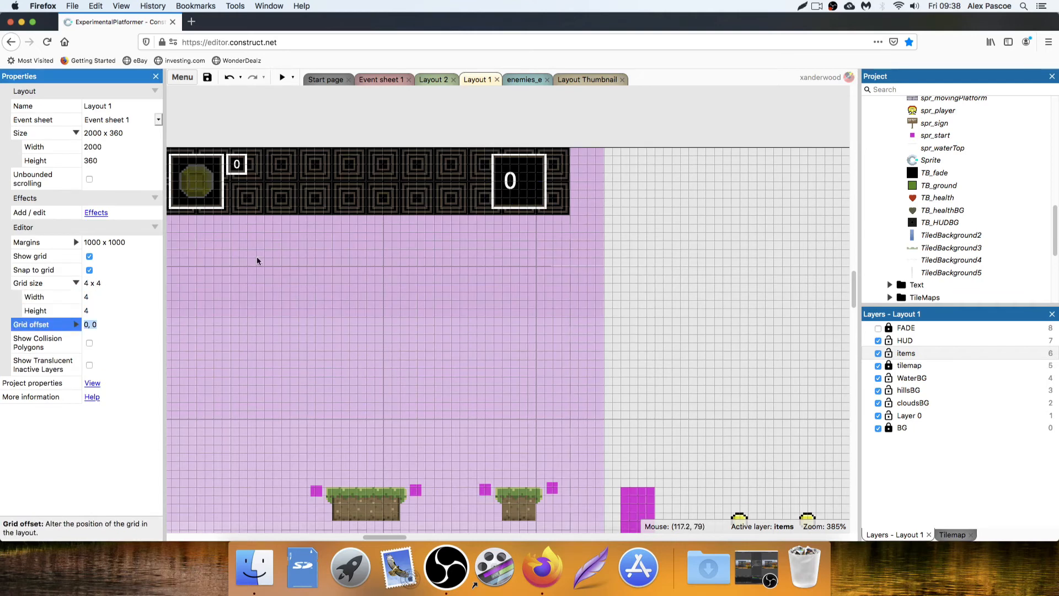
# Center the txt_time text inside spr_timeFrame using the finer grid
pyautogui.click(522, 188)
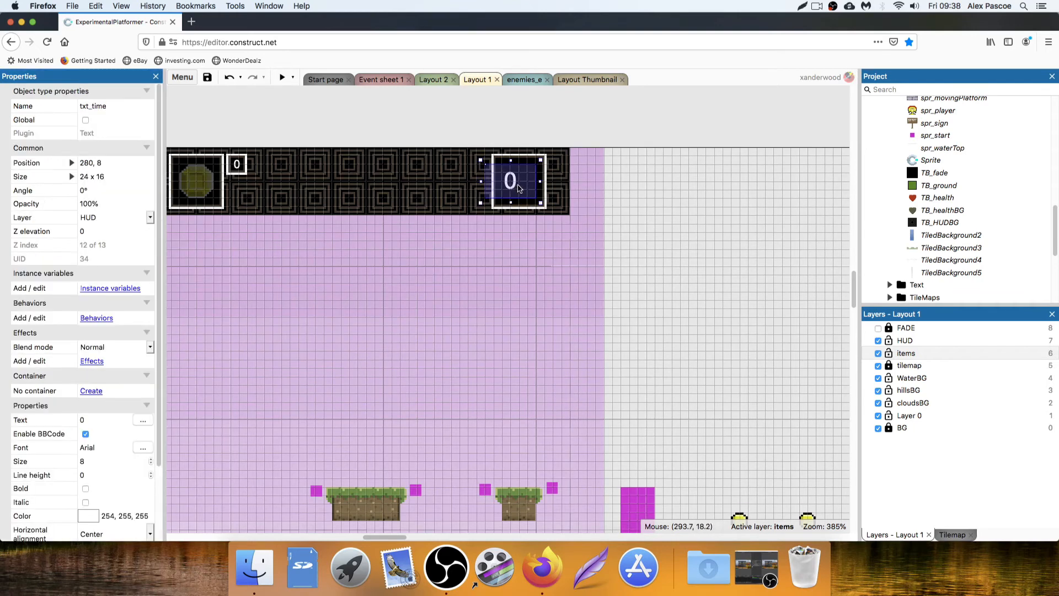
pyautogui.click(544, 116)
pyautogui.keyDown('ctrl'); pyautogui.scroll(-3, 344, 117); pyautogui.keyUp('ctrl')
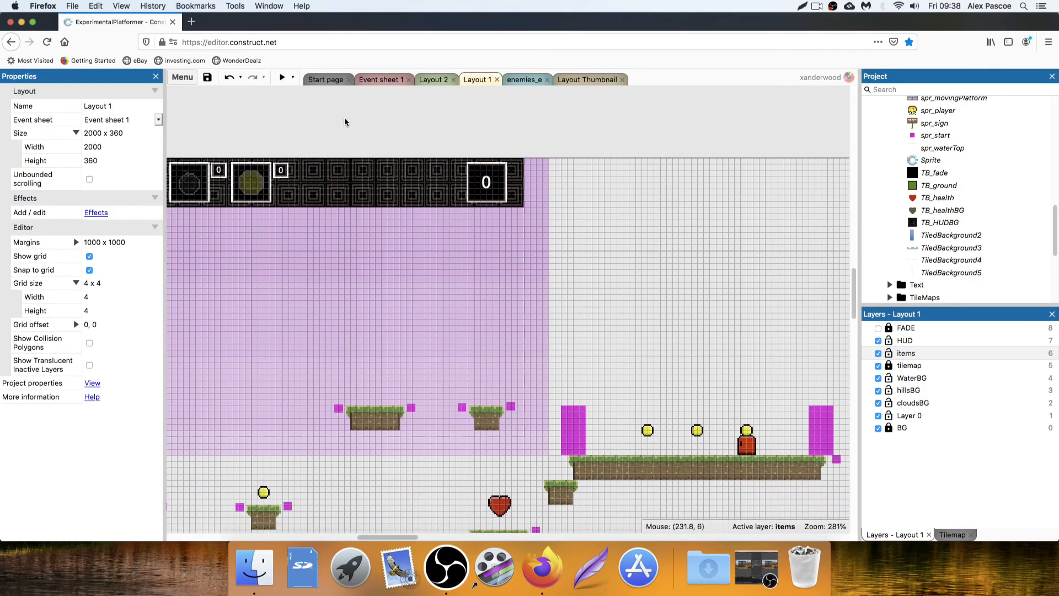
# Preview the game to check the framed timer in the HUD, and close the preview
pyautogui.click(282, 77)
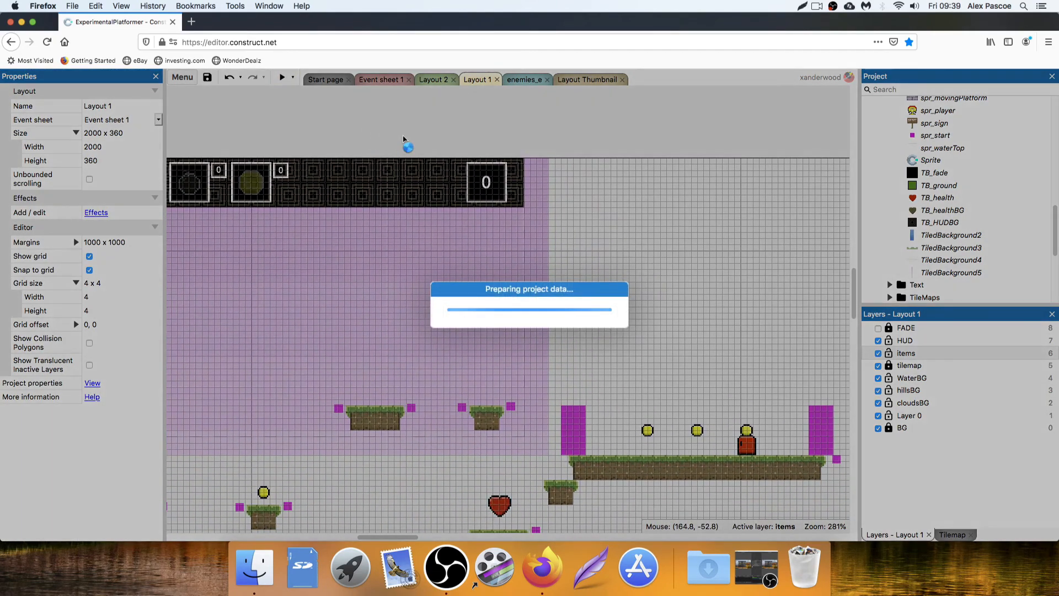
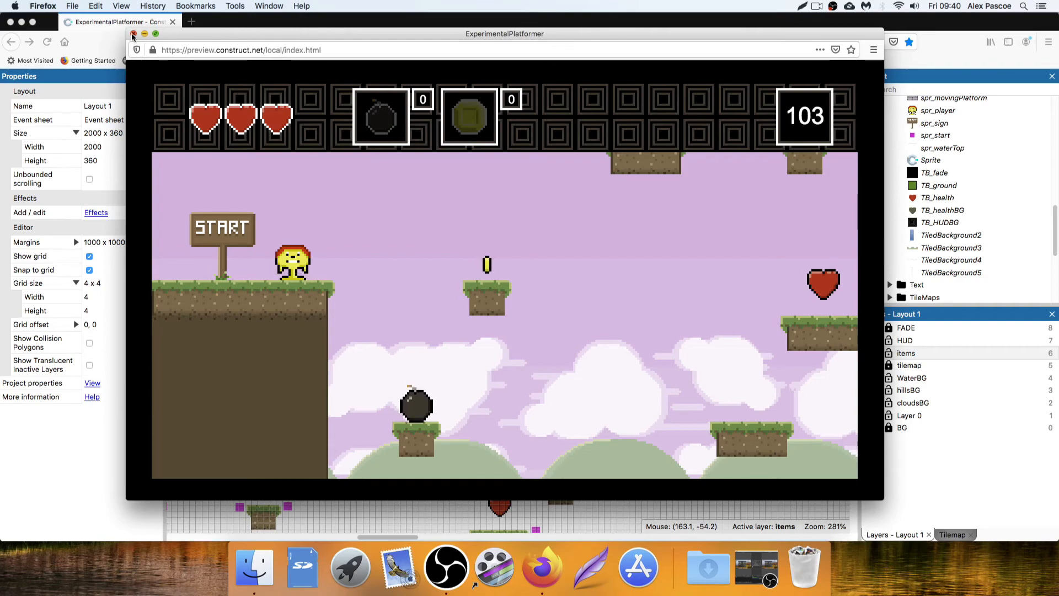
pyautogui.click(133, 34)
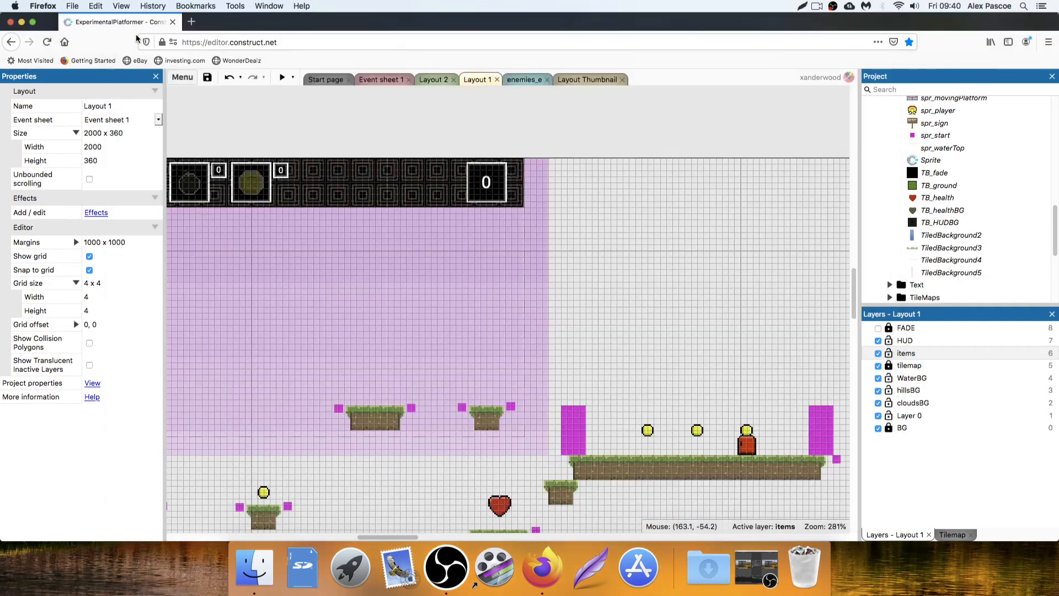
# Open the spr_timeFrame image for editing and erase the white border's outermost pixel at the corners
pyautogui.click(501, 170)
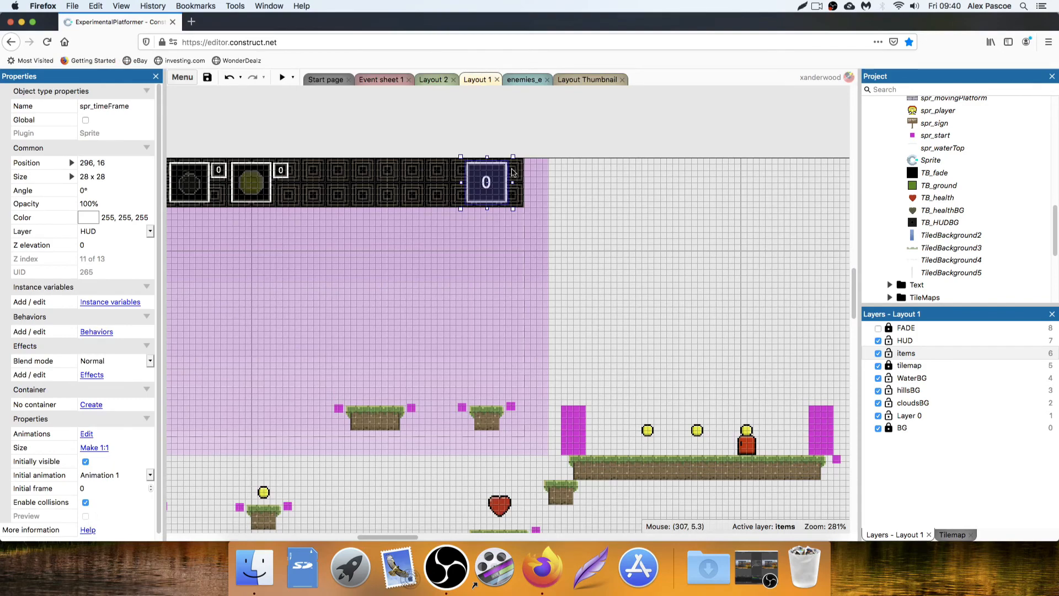
pyautogui.doubleClick(513, 183)
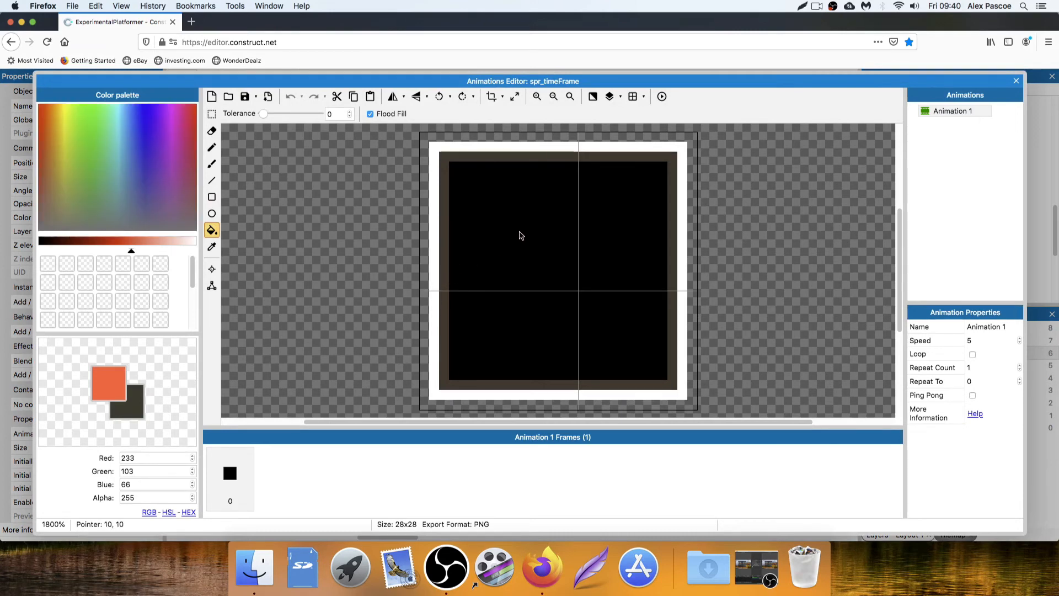
pyautogui.scroll(-2, 614, 208)
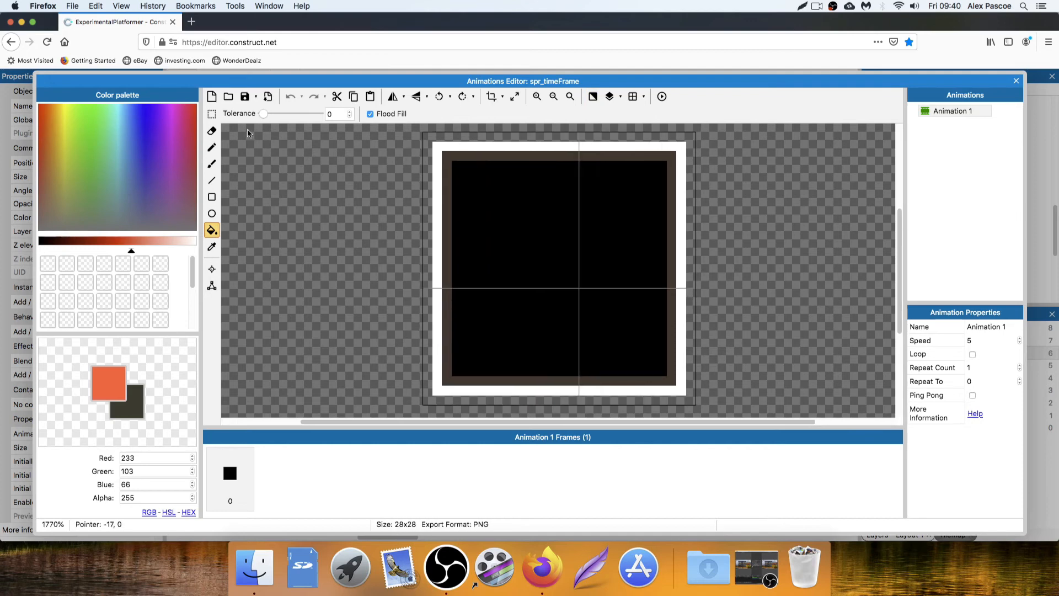
pyautogui.click(211, 114)
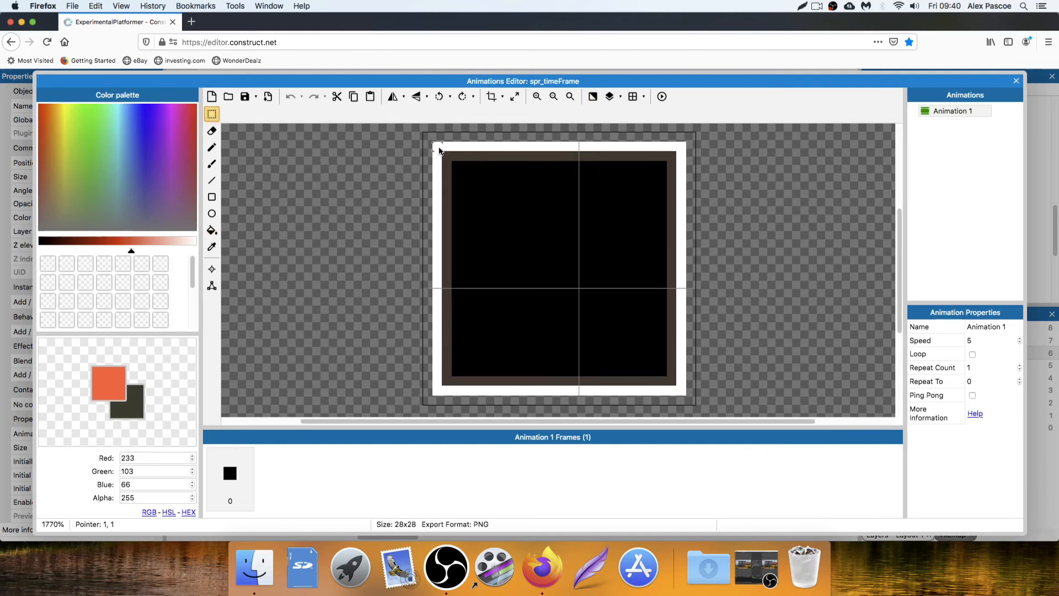
pyautogui.click(211, 130)
pyautogui.click(437, 146)
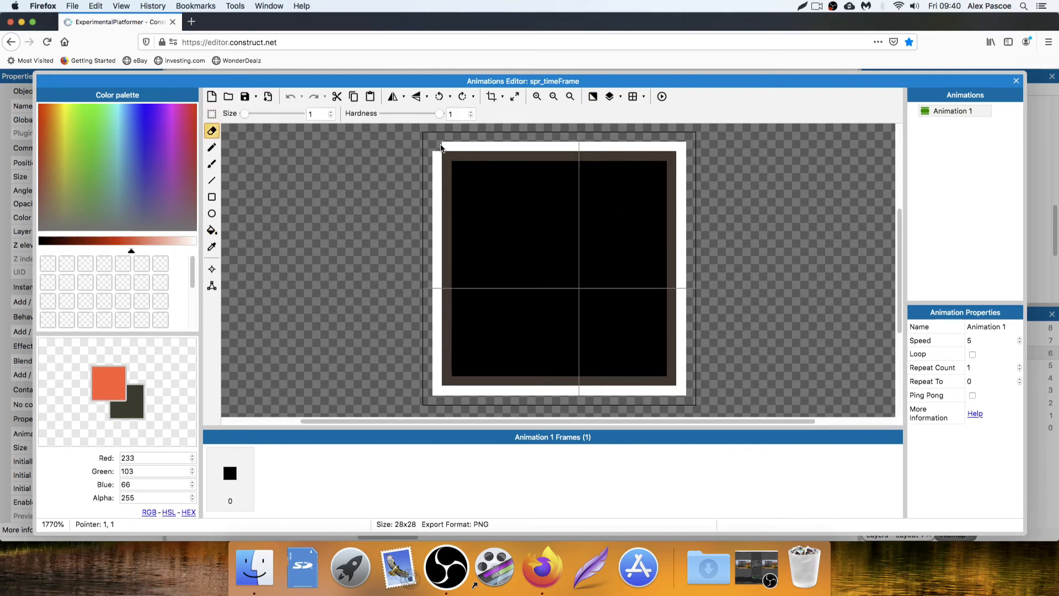
pyautogui.click(680, 389)
pyautogui.click(439, 392)
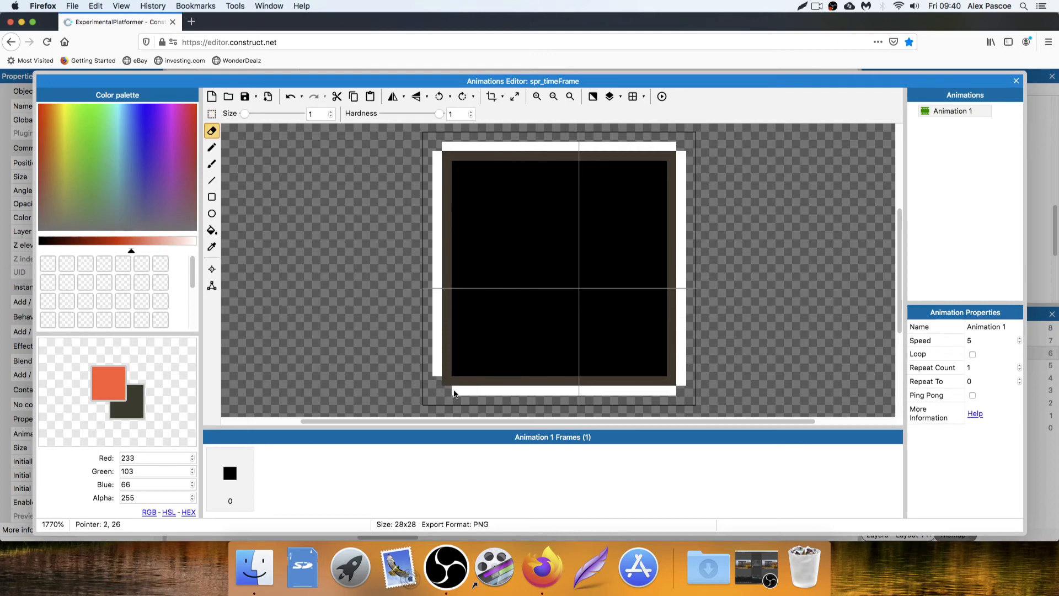
# Erase the white border pixels next to each corner of spr_timeFrame to give the square stepped, cut-off corners
pyautogui.click(447, 390)
pyautogui.click(671, 390)
pyautogui.click(681, 381)
pyautogui.click(663, 390)
pyautogui.click(682, 371)
pyautogui.click(457, 390)
pyautogui.click(437, 372)
pyautogui.click(436, 166)
pyautogui.click(447, 146)
pyautogui.click(457, 146)
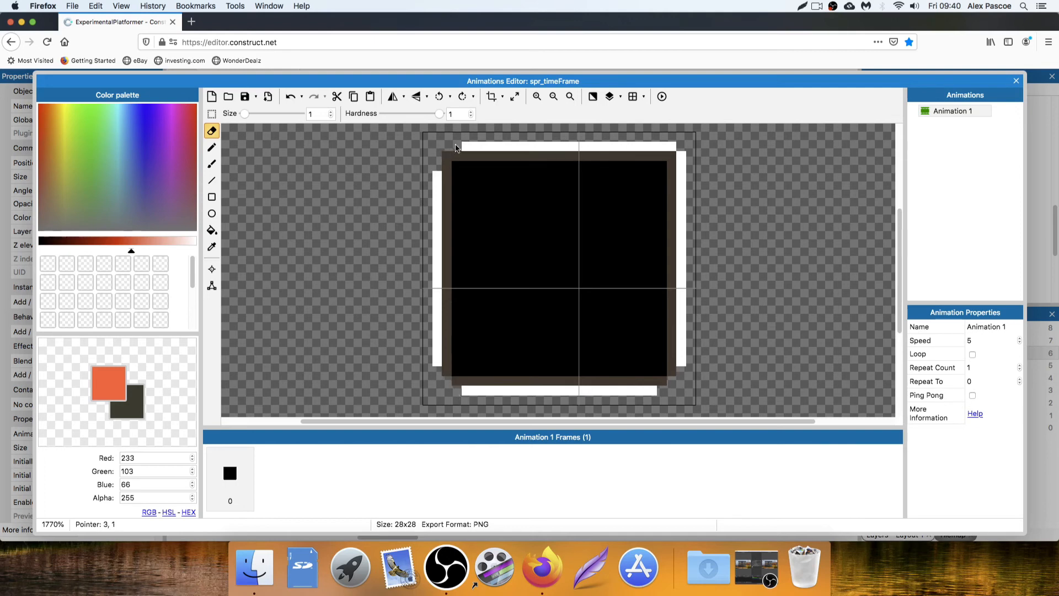
pyautogui.click(671, 146)
pyautogui.click(681, 156)
pyautogui.click(681, 166)
pyautogui.click(661, 146)
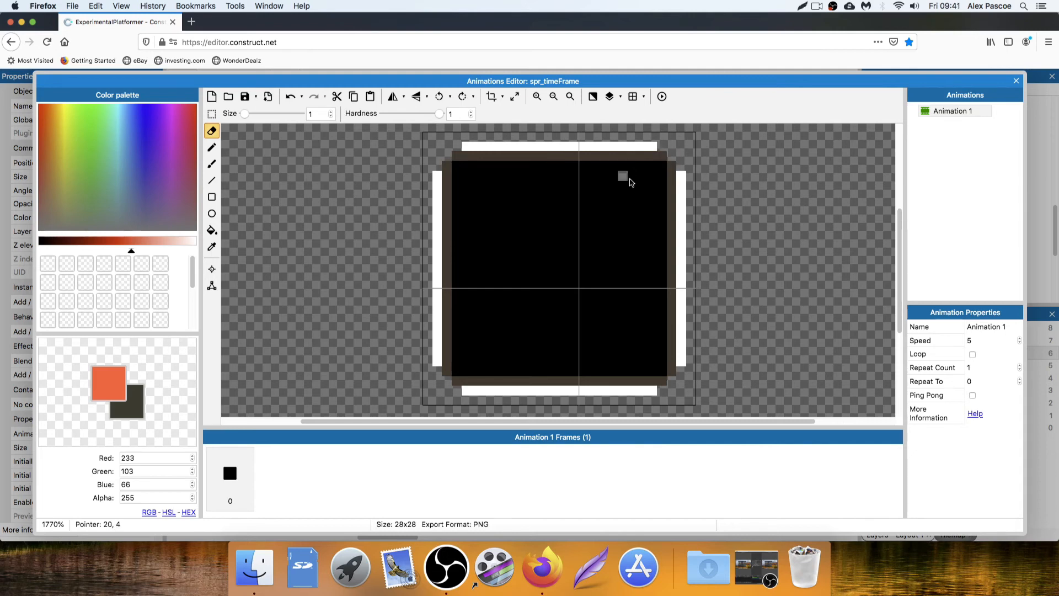
# Sample the border's white and flood-fill the brown edges and black center of spr_timeFrame with it
pyautogui.click(212, 246)
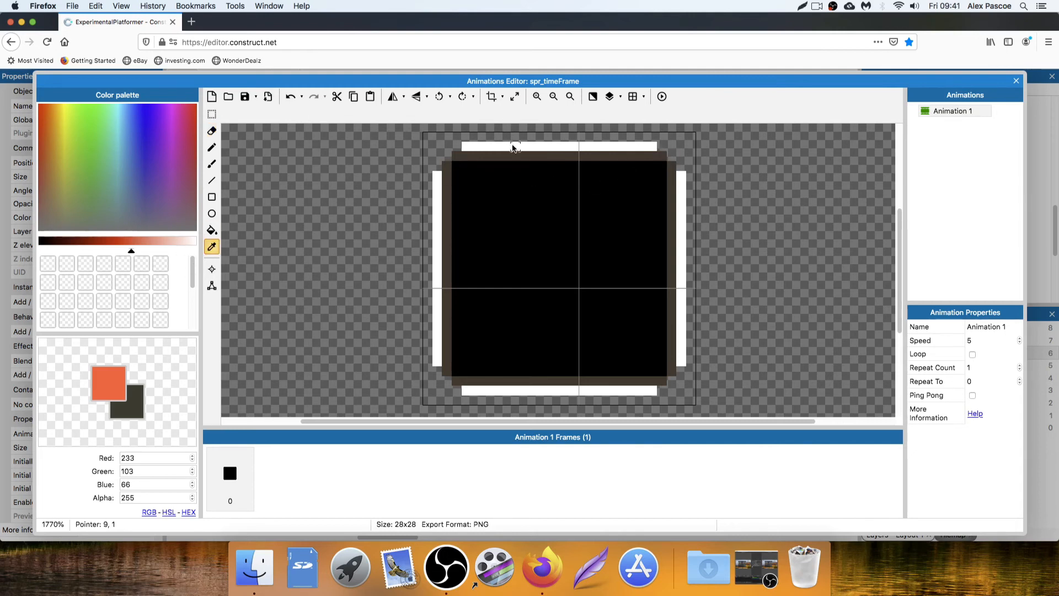
pyautogui.click(513, 148)
pyautogui.click(212, 230)
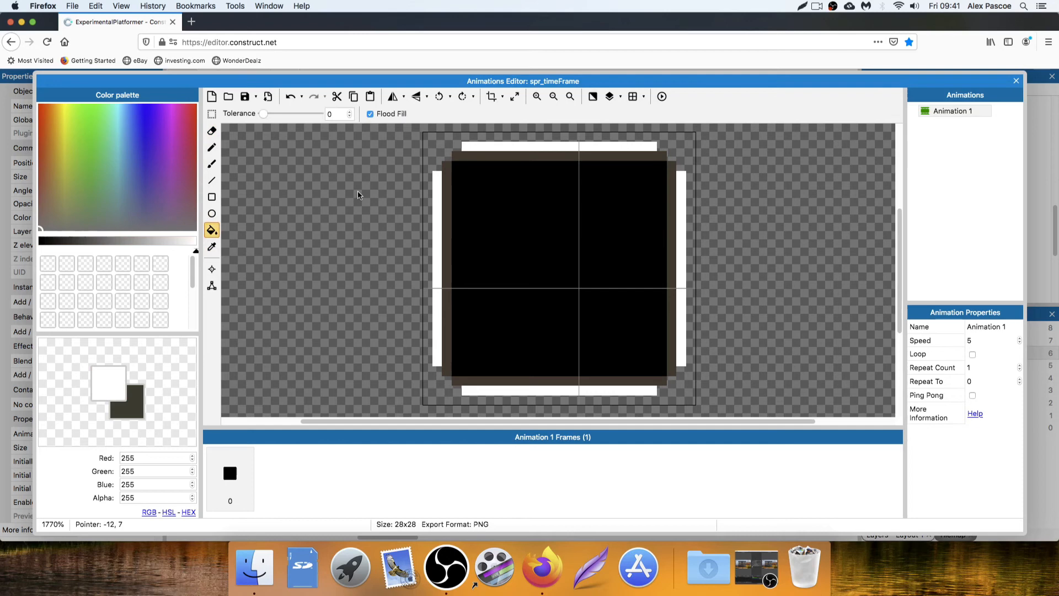
pyautogui.click(447, 187)
pyautogui.click(472, 156)
pyautogui.click(553, 212)
pyautogui.click(671, 226)
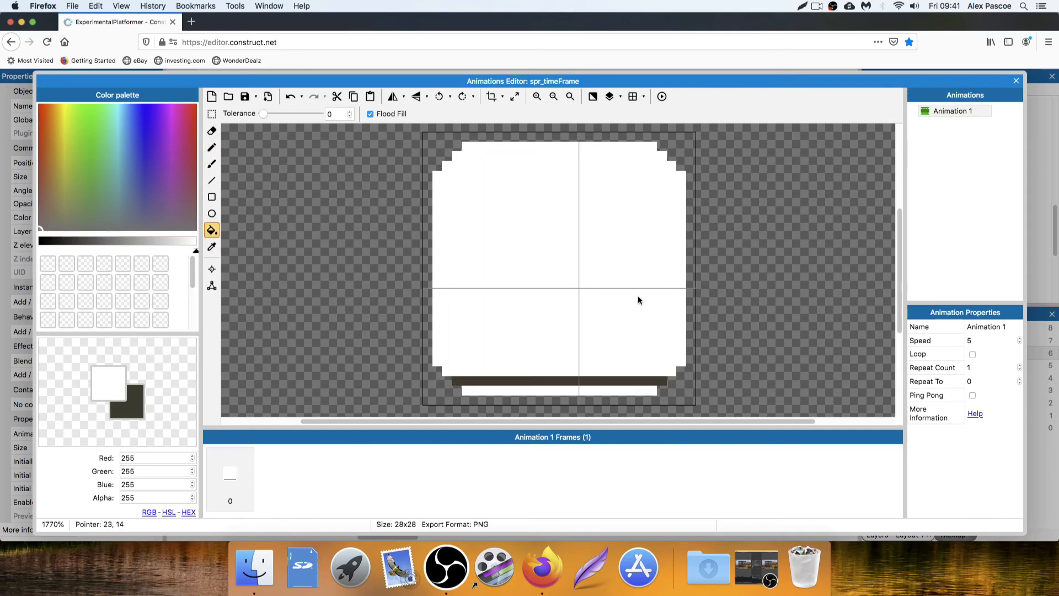
pyautogui.click(595, 383)
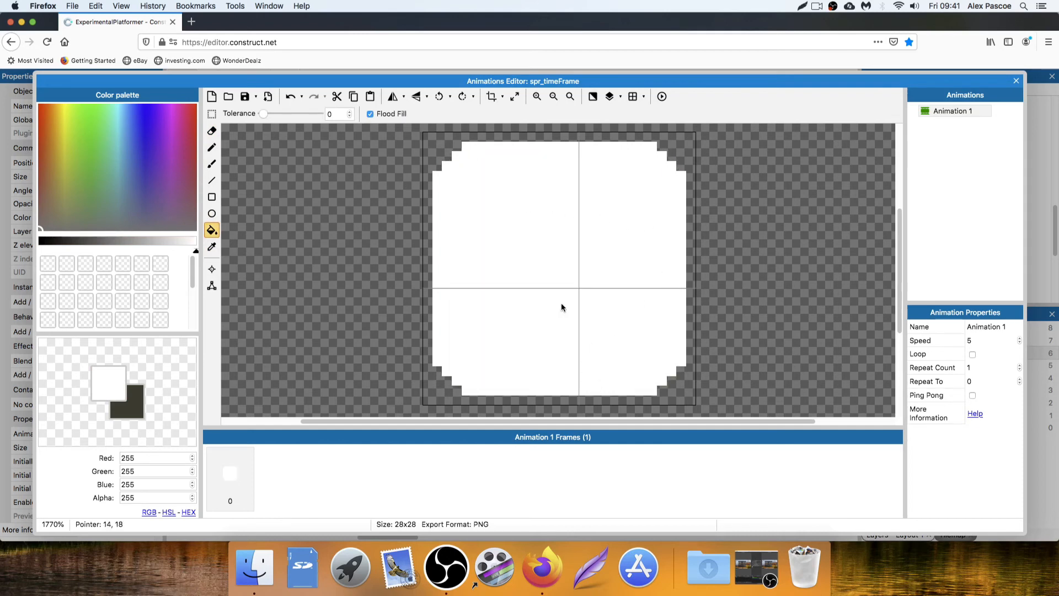
# Erase one more diagonal row of pixels at each corner of the white shape to round it further
pyautogui.click(211, 131)
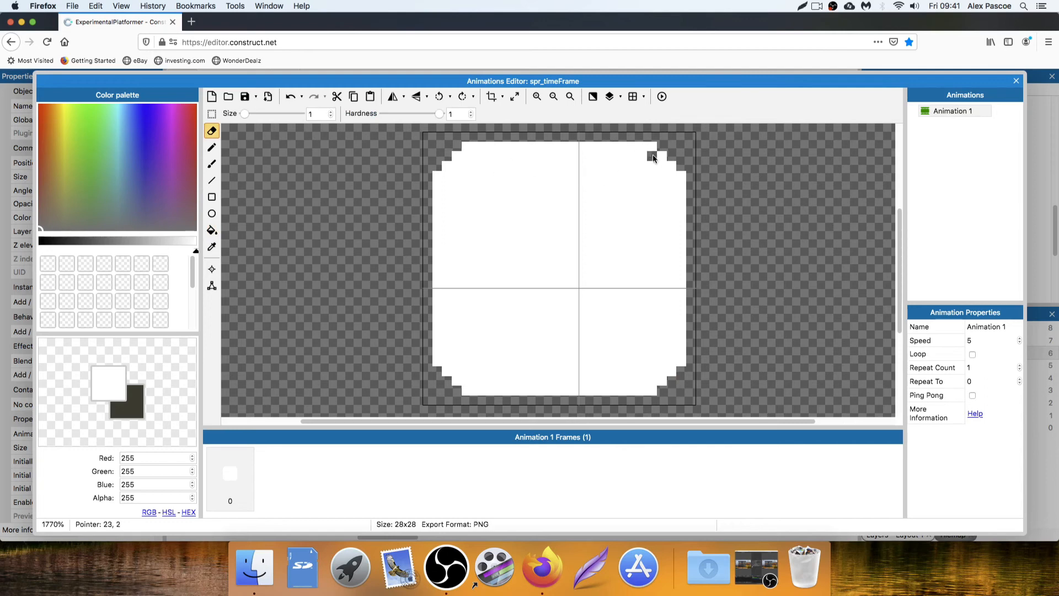
pyautogui.moveTo(646, 147); pyautogui.dragTo(674, 168)
pyautogui.click(685, 362)
pyautogui.click(653, 391)
pyautogui.click(467, 392)
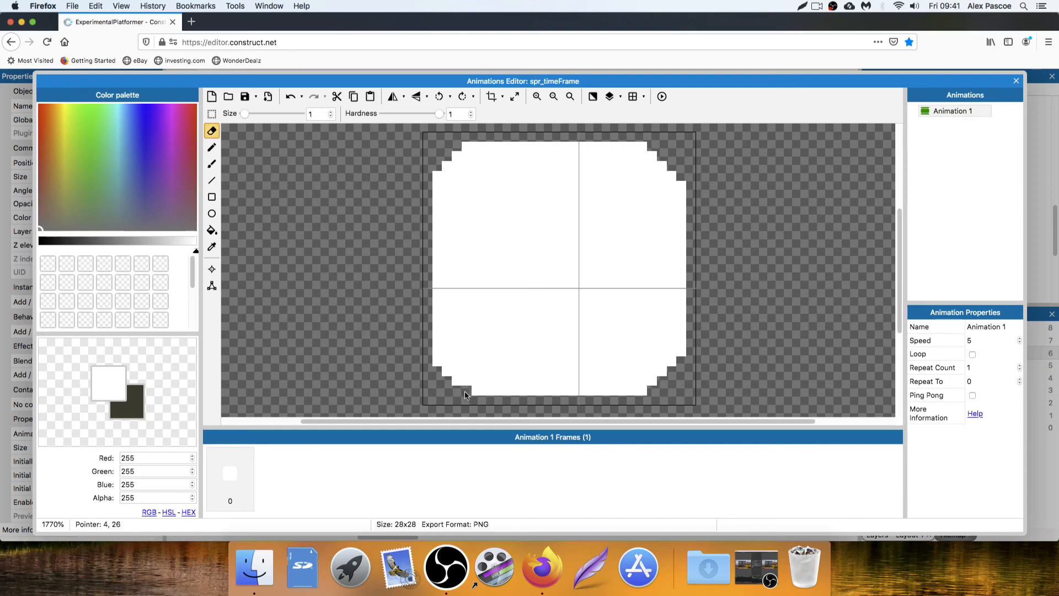
pyautogui.click(457, 382)
pyautogui.moveTo(448, 378); pyautogui.dragTo(440, 367)
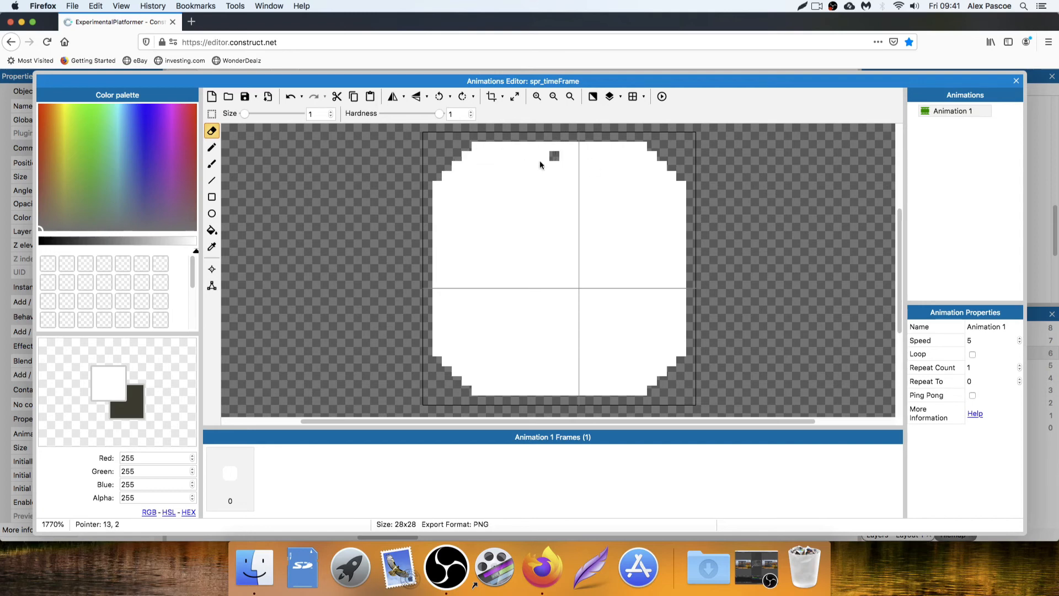
# Move the upper part of the white shape down by two pixels to make room above it
pyautogui.click(213, 114)
pyautogui.moveTo(426, 135); pyautogui.dragTo(660, 251)
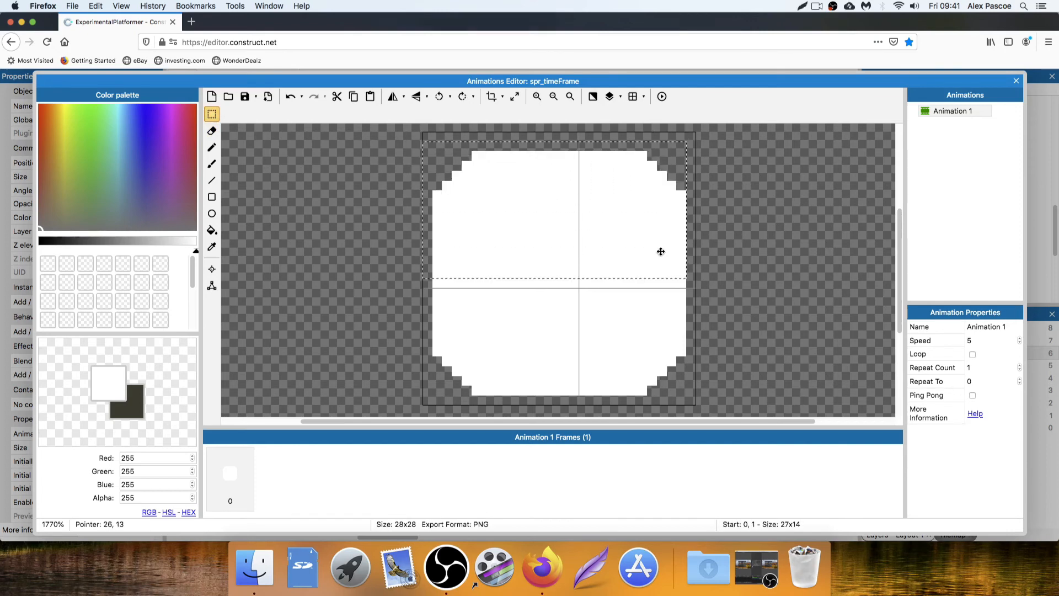
pyautogui.click(736, 272)
pyautogui.moveTo(428, 303); pyautogui.dragTo(700, 408)
pyautogui.click(740, 332)
pyautogui.moveTo(429, 151); pyautogui.dragTo(696, 221)
pyautogui.moveTo(645, 194); pyautogui.dragTo(645, 203)
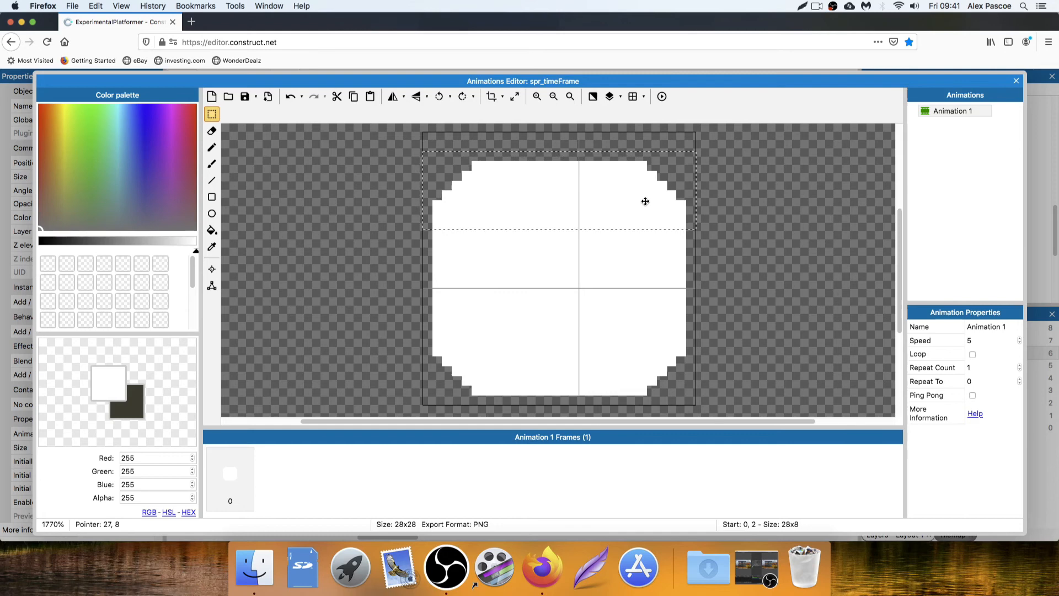
pyautogui.click(742, 188)
# Draw two white knobs, each 4 pixels wide and 2 pixels high, on the shape's upper edge with the Pencil
pyautogui.click(211, 147)
pyautogui.click(494, 156)
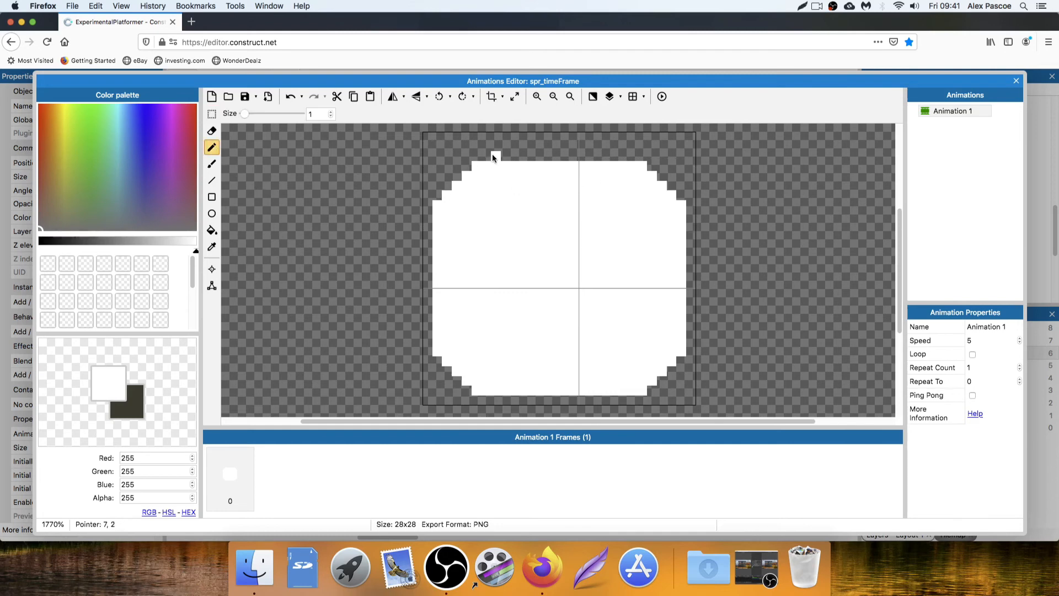
pyautogui.moveTo(492, 155); pyautogui.dragTo(521, 151)
pyautogui.moveTo(624, 158); pyautogui.dragTo(616, 144)
pyautogui.press('super+z')
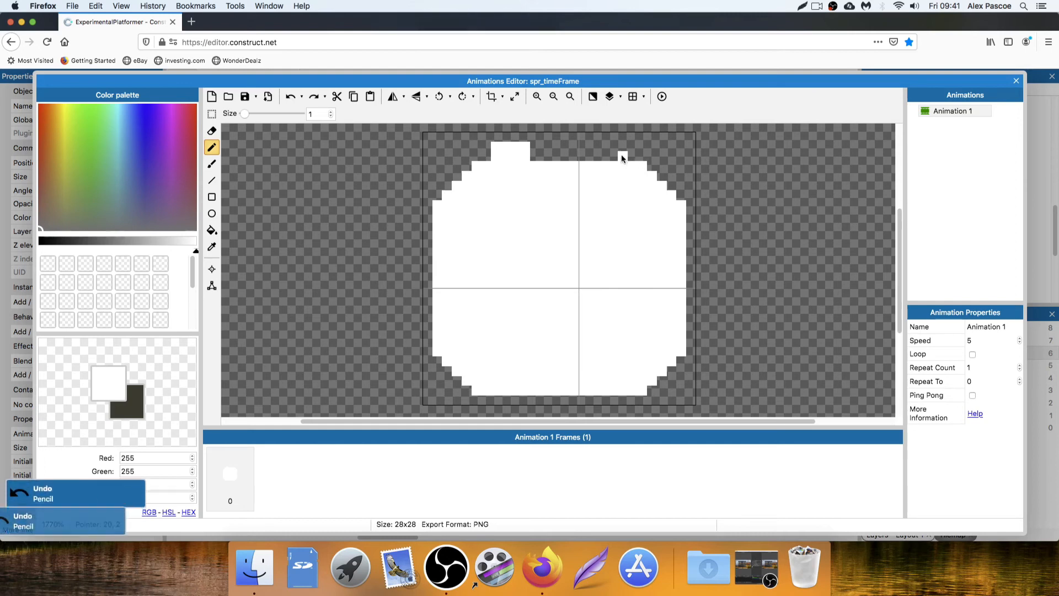
pyautogui.press('super+z')
pyautogui.moveTo(620, 145)
pyautogui.mouseDown()
pyautogui.moveTo(598, 149)
pyautogui.moveTo(611, 154)
pyautogui.mouseUp()
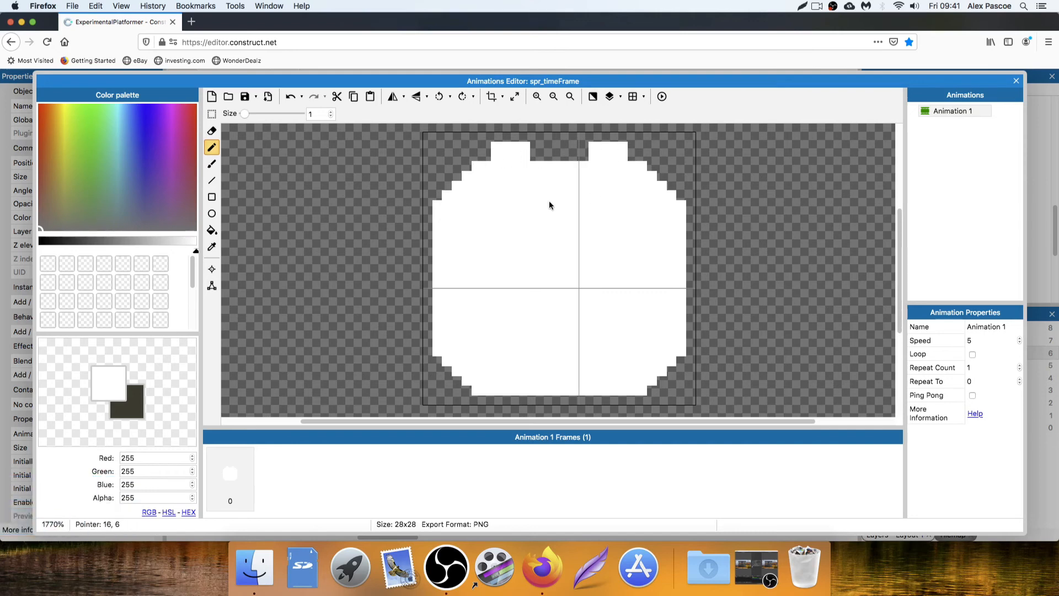
# Outline the inside of the white border and knobs in dark gray (58, 58, 58), fill the interior with it, and close the image
pyautogui.click(75, 244)
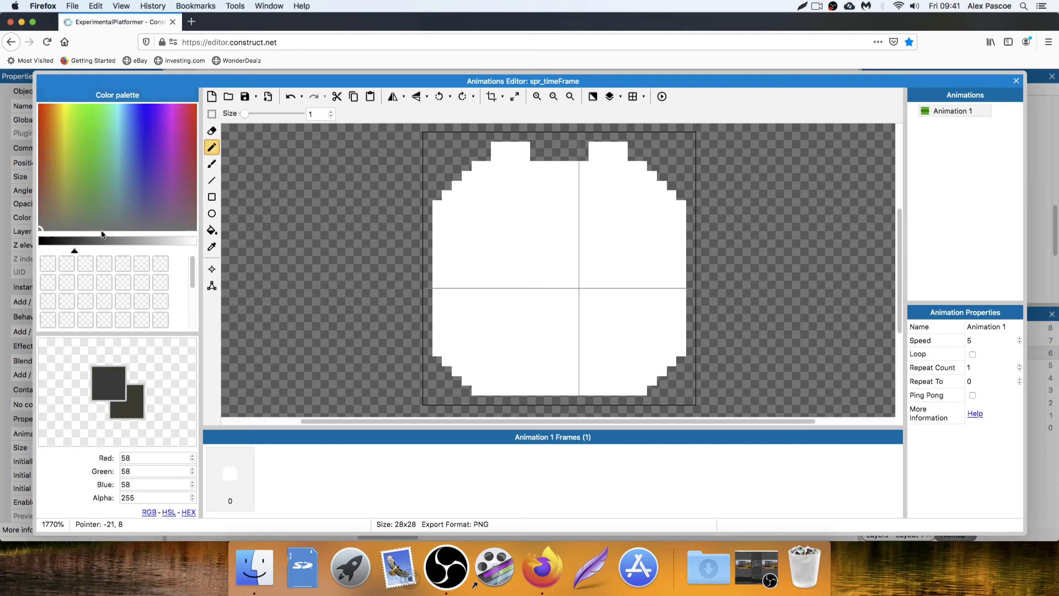
pyautogui.moveTo(502, 156)
pyautogui.mouseDown()
pyautogui.moveTo(522, 174)
pyautogui.moveTo(511, 157)
pyautogui.moveTo(498, 173)
pyautogui.moveTo(571, 177)
pyautogui.moveTo(617, 161)
pyautogui.moveTo(604, 175)
pyautogui.moveTo(661, 206)
pyautogui.moveTo(671, 340)
pyautogui.moveTo(630, 380)
pyautogui.moveTo(492, 382)
pyautogui.moveTo(451, 344)
pyautogui.moveTo(457, 310)
pyautogui.mouseUp()
pyautogui.moveTo(447, 234)
pyautogui.mouseDown()
pyautogui.moveTo(447, 212)
pyautogui.moveTo(447, 330)
pyautogui.mouseUp()
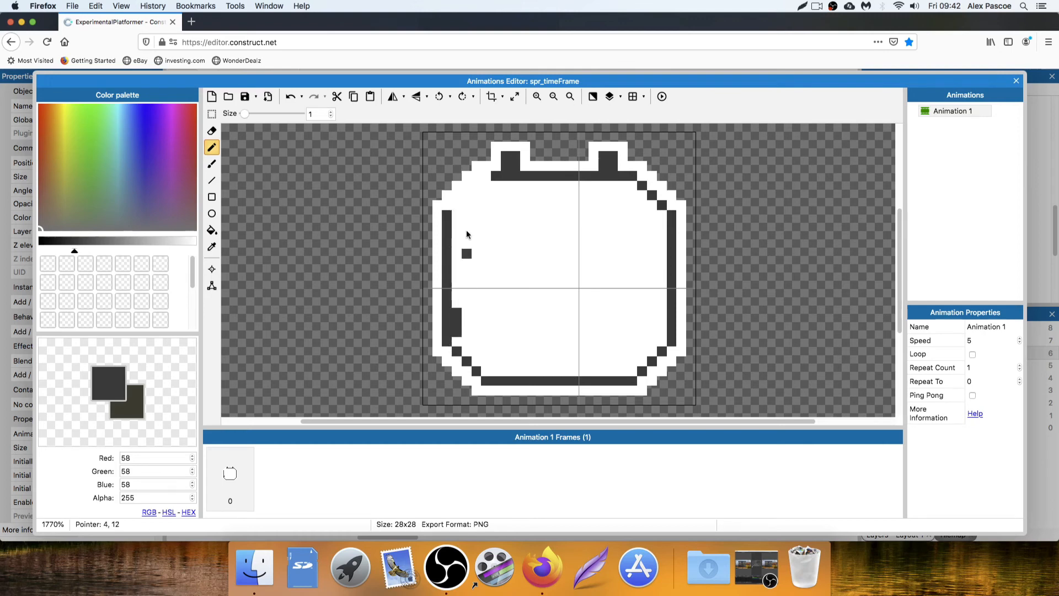
pyautogui.moveTo(457, 206); pyautogui.dragTo(488, 182)
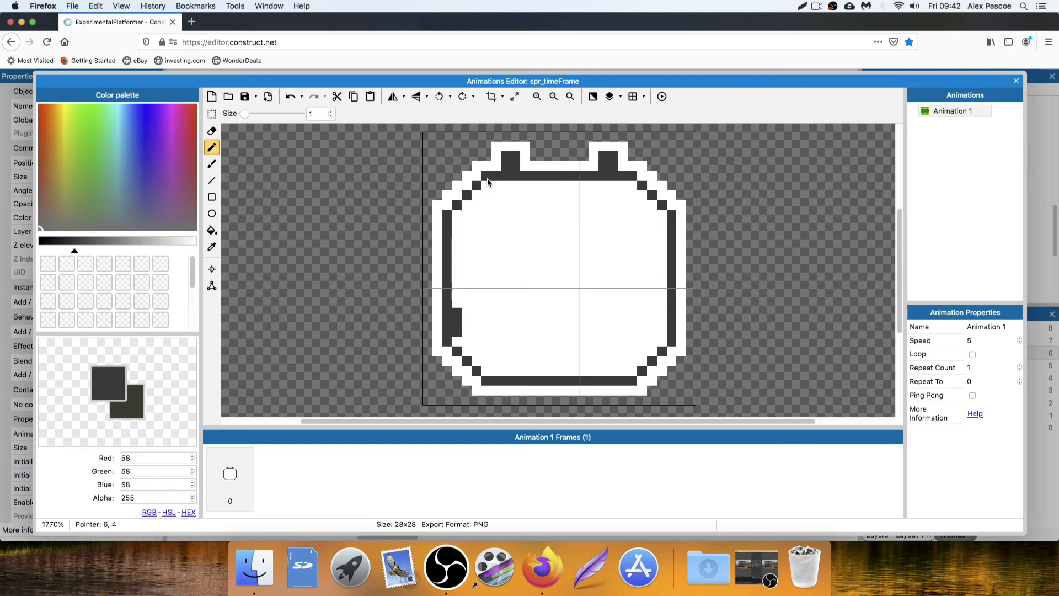
pyautogui.click(210, 229)
pyautogui.click(511, 247)
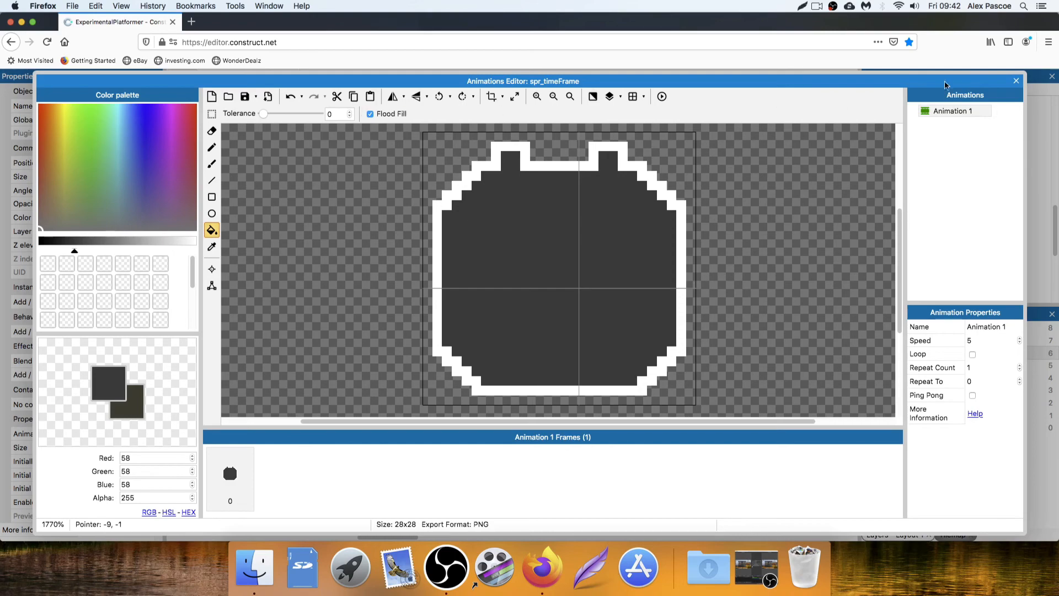
pyautogui.click(1016, 81)
# Sample the brown inner border color (64, 57, 48) from the spr_Frame image and close that image
pyautogui.doubleClick(267, 199)
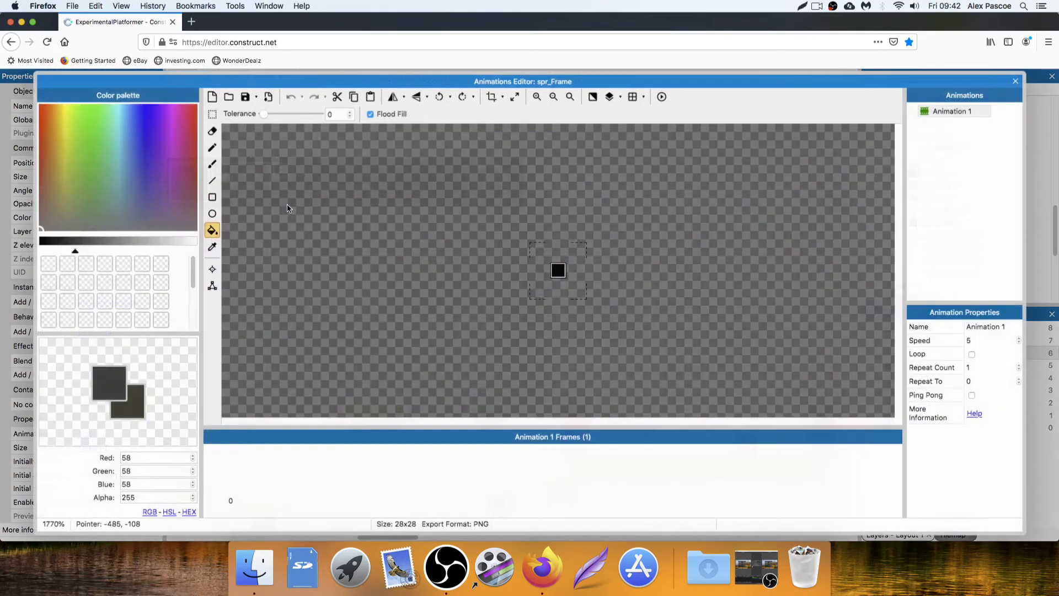
pyautogui.click(212, 246)
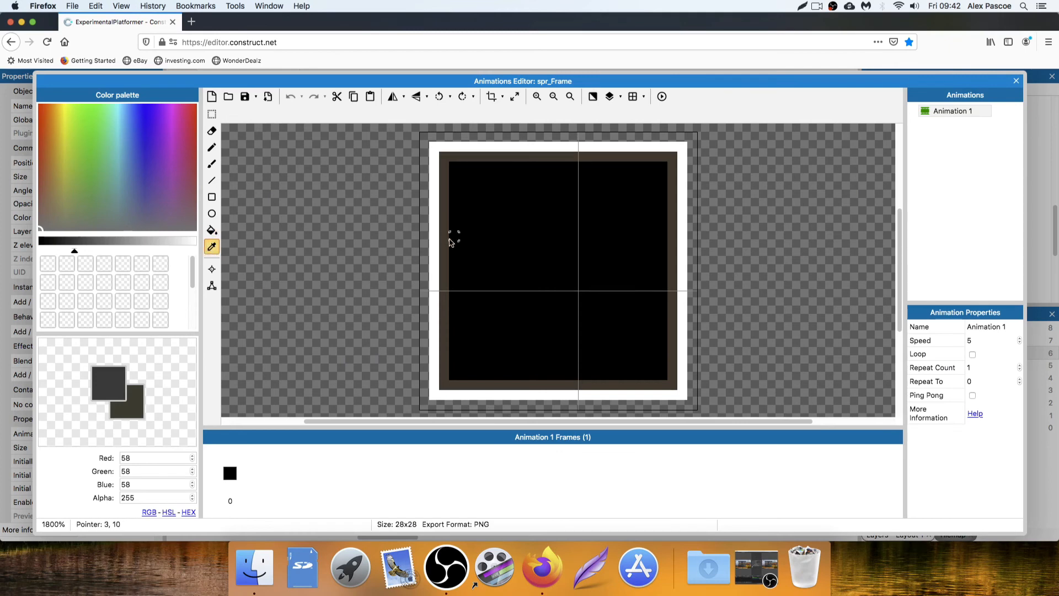
pyautogui.click(445, 234)
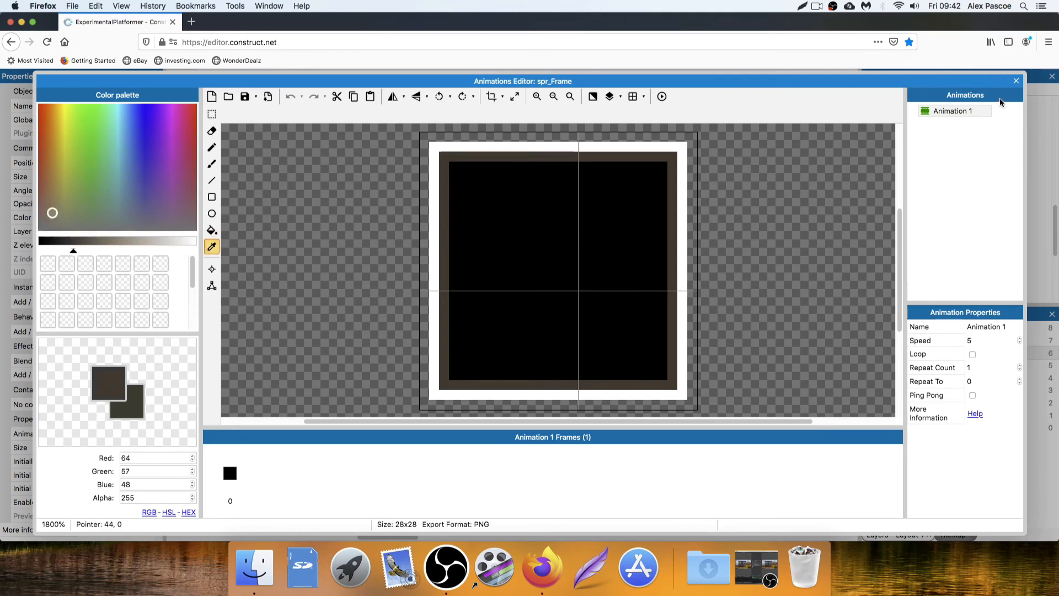
pyautogui.click(1016, 82)
# Reopen the spr_timeFrame image and fill its dark gray interior with the sampled brown (64, 57, 48)
pyautogui.doubleClick(490, 194)
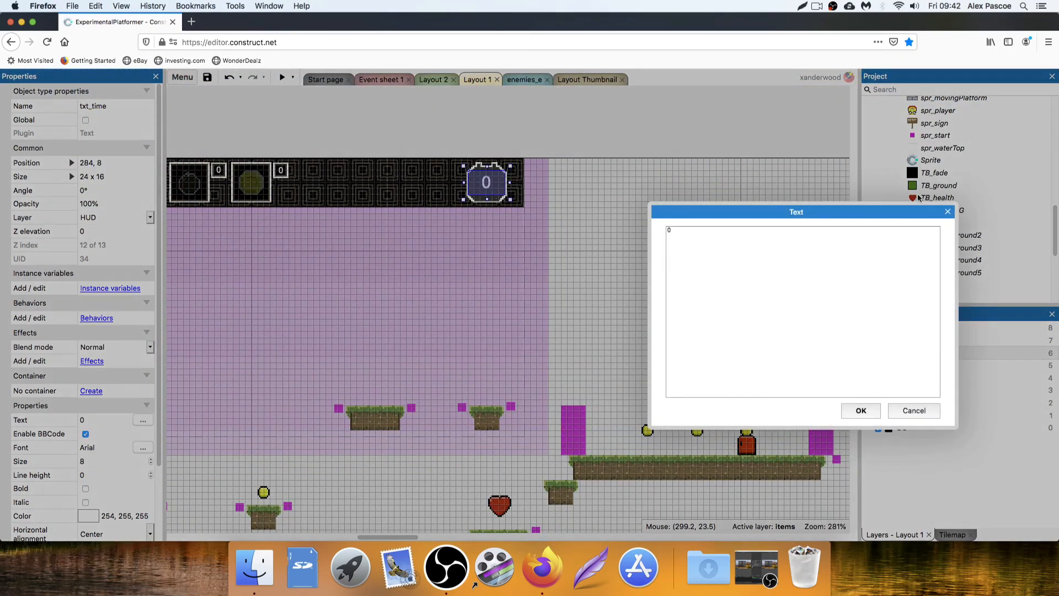
pyautogui.click(948, 212)
pyautogui.doubleClick(500, 201)
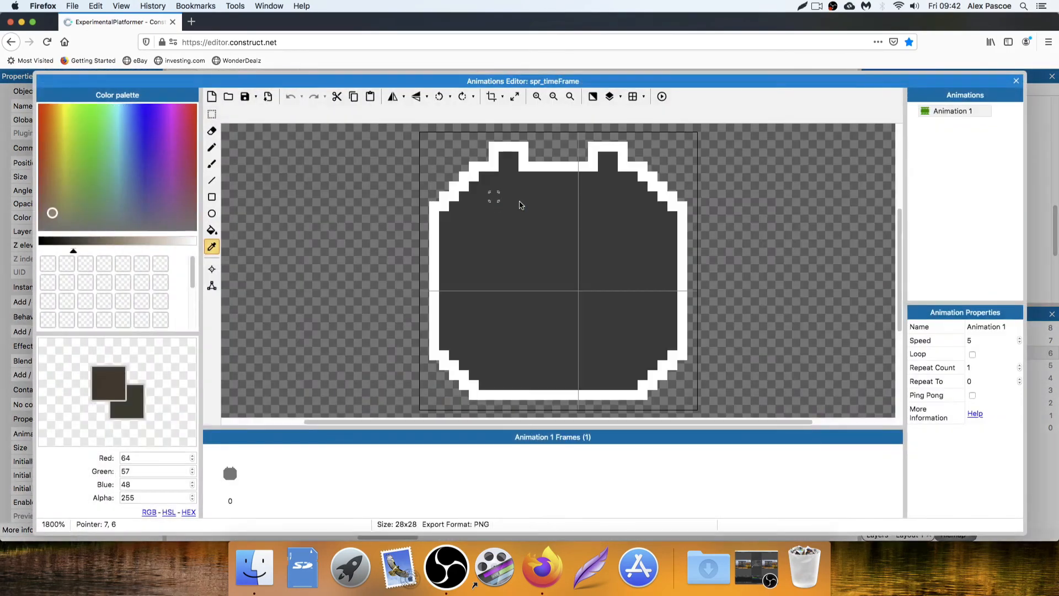
pyautogui.click(211, 230)
pyautogui.click(523, 284)
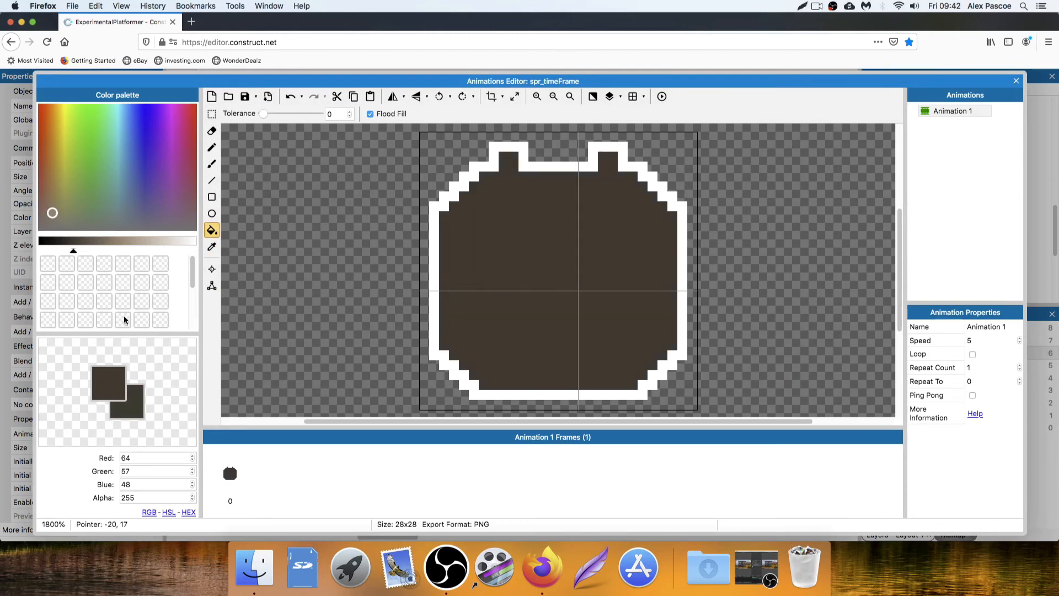
# Set the drawing color to black and draw a closed stepped outline inside the brown area, one pixel from the white border
pyautogui.click(139, 408)
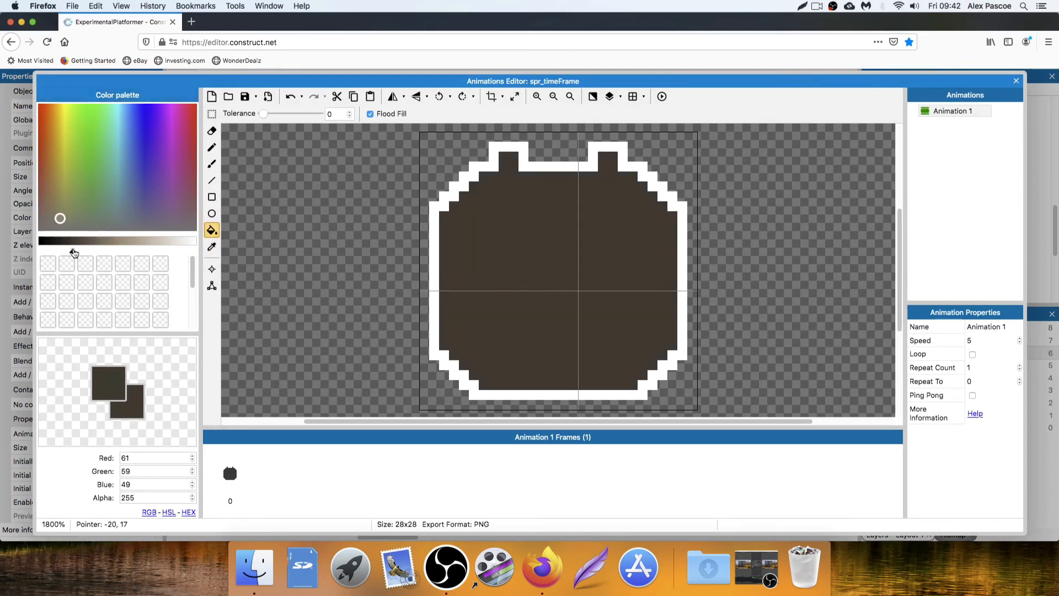
pyautogui.moveTo(73, 249); pyautogui.dragTo(38, 250)
pyautogui.click(210, 150)
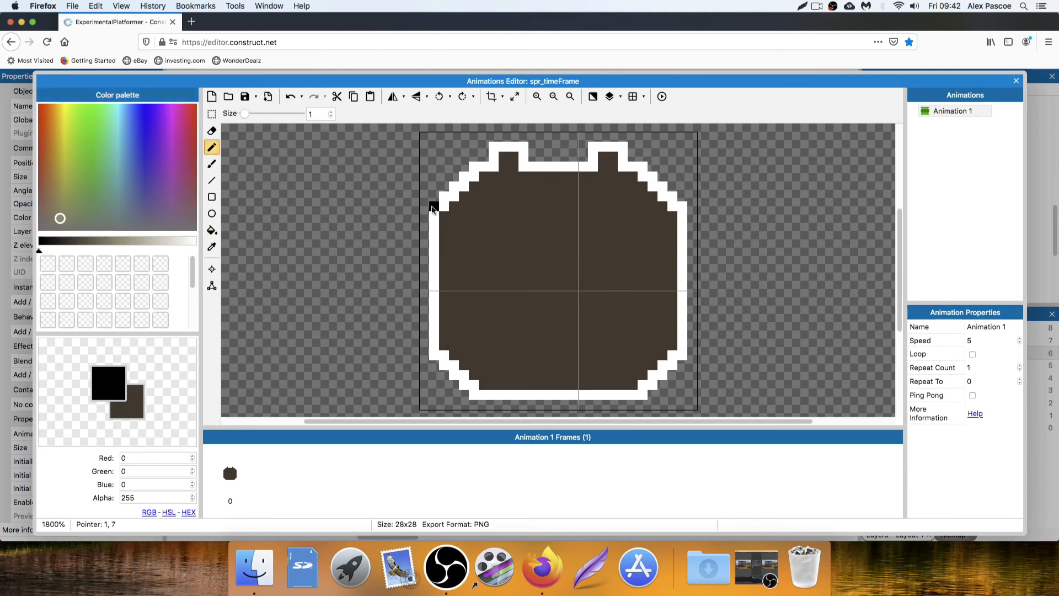
pyautogui.click(463, 217)
pyautogui.click(473, 206)
pyautogui.click(483, 196)
pyautogui.click(493, 188)
pyautogui.moveTo(496, 192)
pyautogui.mouseDown()
pyautogui.moveTo(622, 192)
pyautogui.moveTo(660, 227)
pyautogui.moveTo(668, 254)
pyautogui.moveTo(661, 287)
pyautogui.mouseUp()
pyautogui.moveTo(662, 223)
pyautogui.mouseDown()
pyautogui.moveTo(662, 337)
pyautogui.moveTo(625, 375)
pyautogui.moveTo(505, 376)
pyautogui.moveTo(473, 356)
pyautogui.moveTo(452, 328)
pyautogui.moveTo(455, 239)
pyautogui.mouseUp()
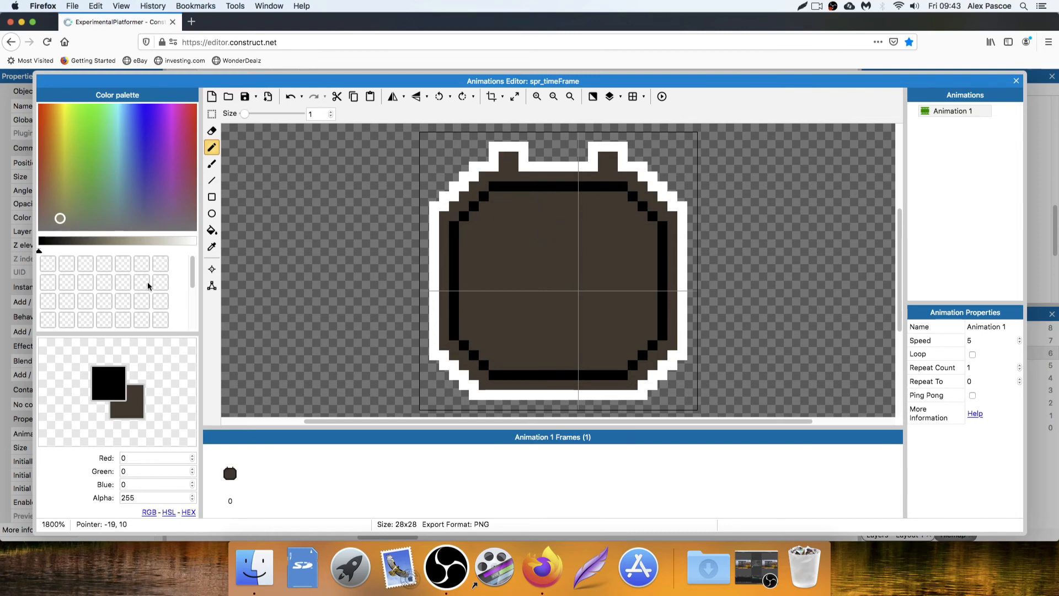
# Fill the area enclosed by the black outline with black, leaving a thin brown ring inside the white border
pyautogui.moveTo(42, 257)
pyautogui.mouseDown()
pyautogui.moveTo(204, 250)
pyautogui.moveTo(11, 255)
pyautogui.mouseUp()
pyautogui.click(211, 234)
pyautogui.click(514, 178)
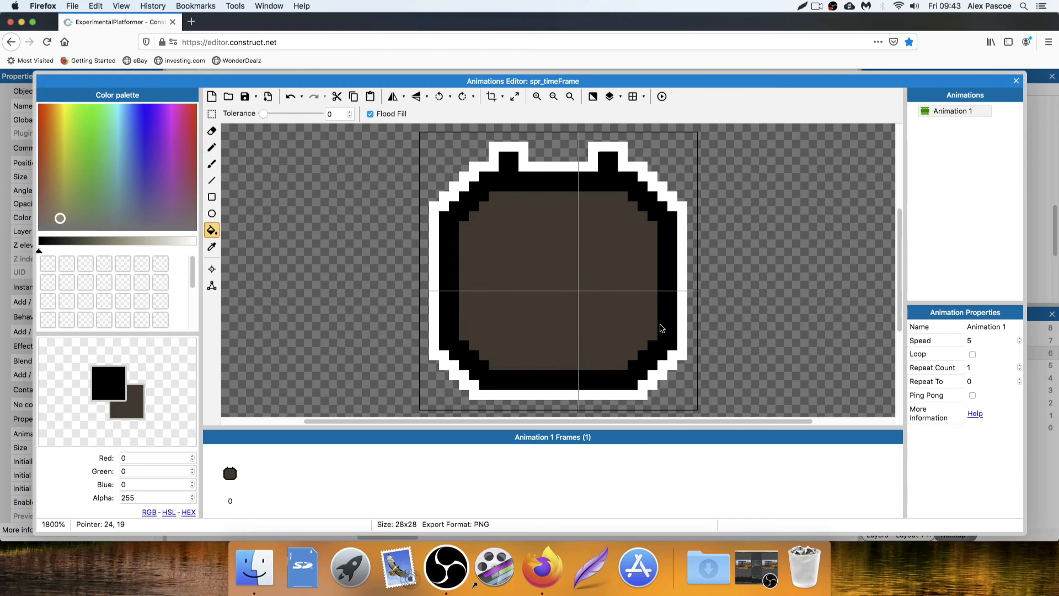
pyautogui.press('super+z')
pyautogui.click(570, 279)
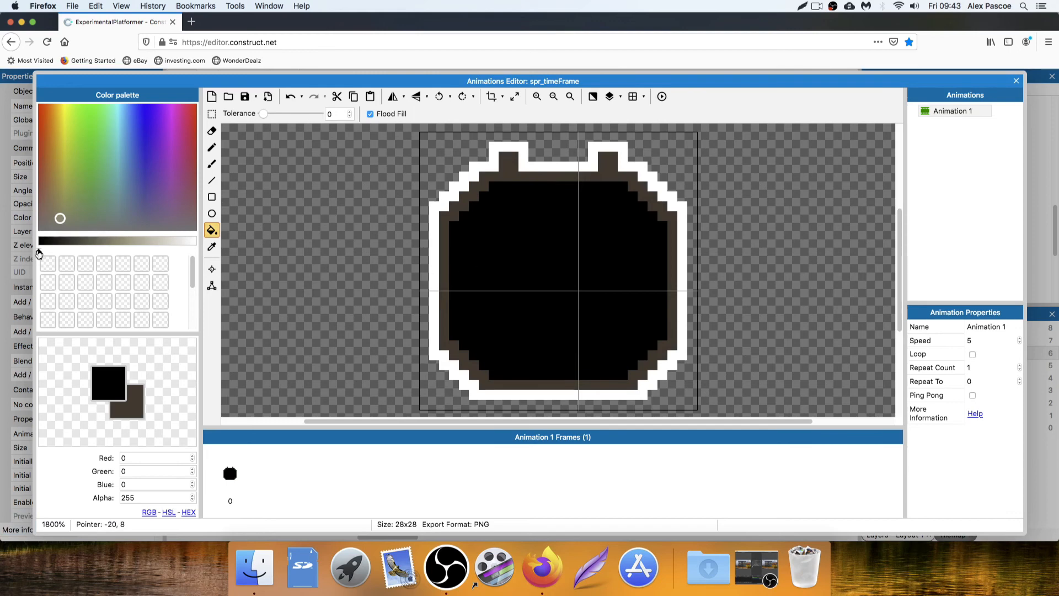
# Set the drawing color to white and try a single pixel near the top of the black clock face, undoing it
pyautogui.moveTo(39, 253); pyautogui.dragTo(220, 246)
pyautogui.click(216, 146)
pyautogui.click(543, 196)
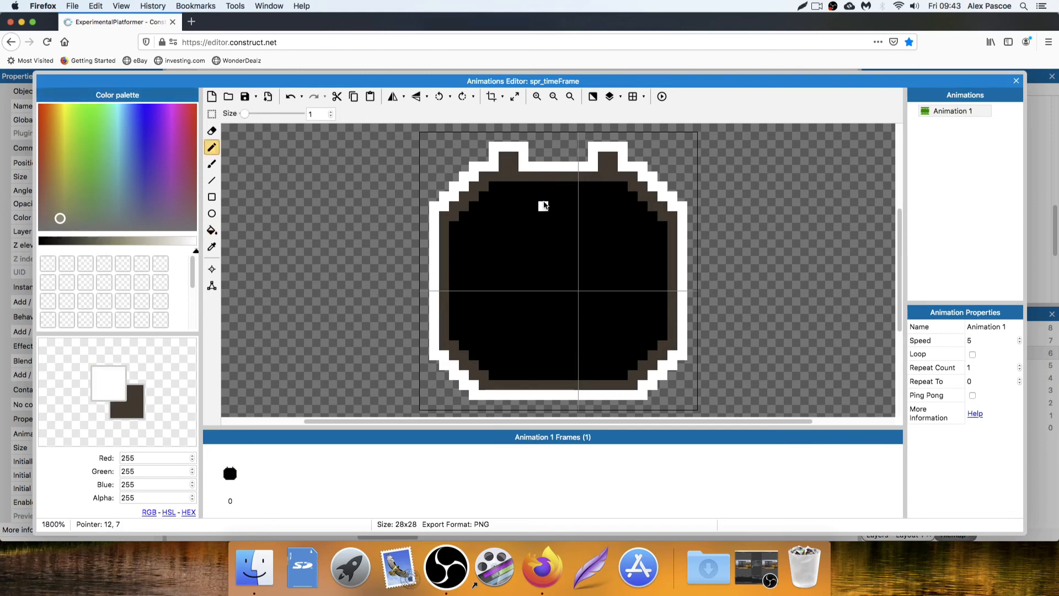
pyautogui.press('super+z')
pyautogui.press('super+z')
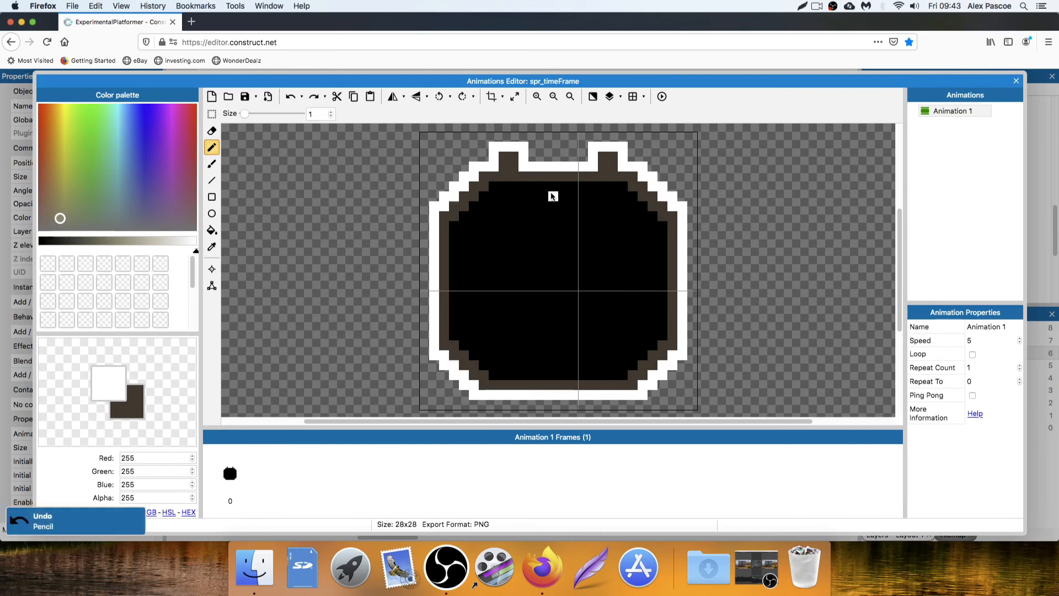
# Try separate single-pixel white marks along the upper part of the black face and undo them
pyautogui.click(552, 196)
pyautogui.click(572, 196)
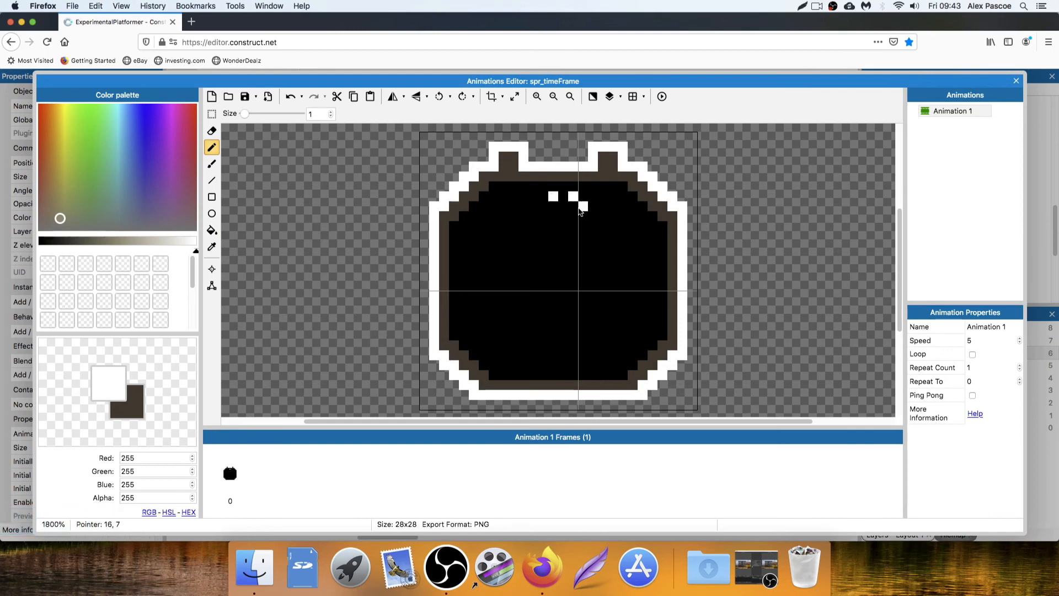
pyautogui.click(584, 187)
pyautogui.press('super+z')
pyautogui.click(581, 196)
pyautogui.press('super+z')
pyautogui.press('super+z')
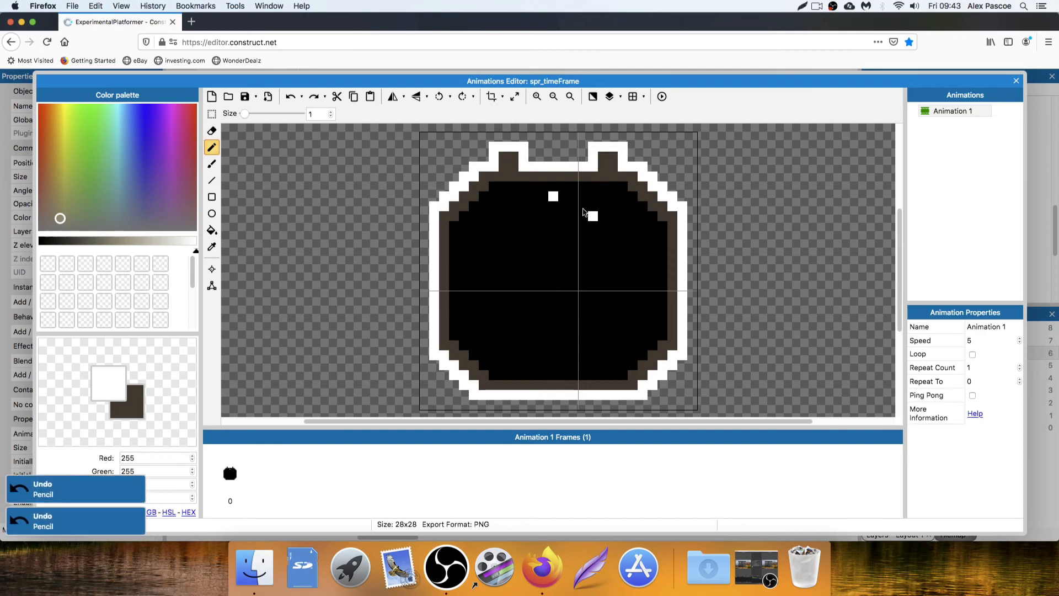
pyautogui.press('super+z')
pyautogui.click(566, 197)
pyautogui.press('super+z')
# Draw white clock marks inside the black face: two pixels wide at 12 and 6 o'clock, three pixels tall at 3 and 9 o'clock
pyautogui.click(554, 175)
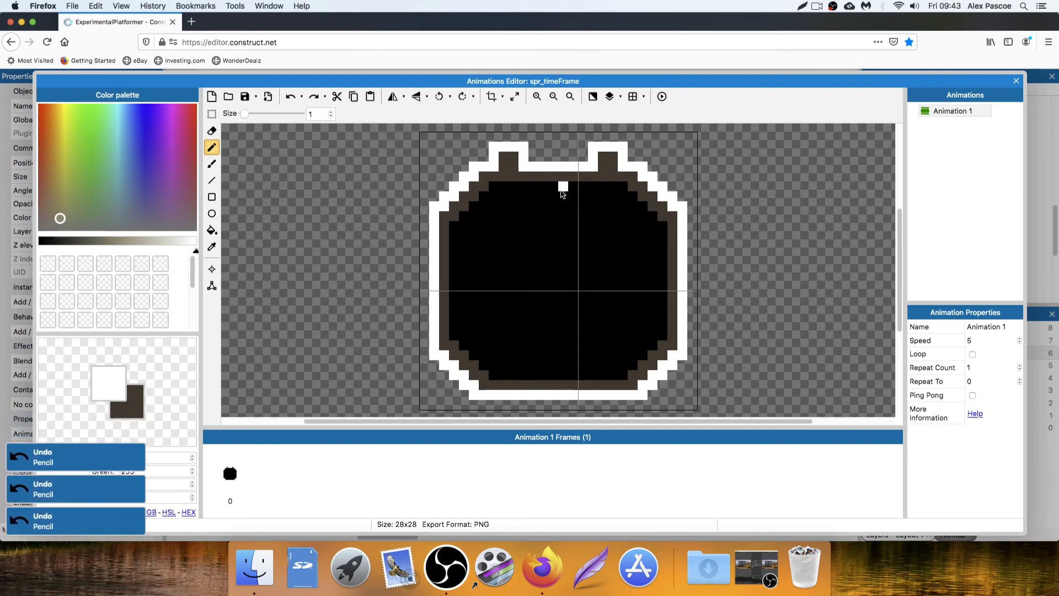
pyautogui.click(563, 197)
pyautogui.click(552, 197)
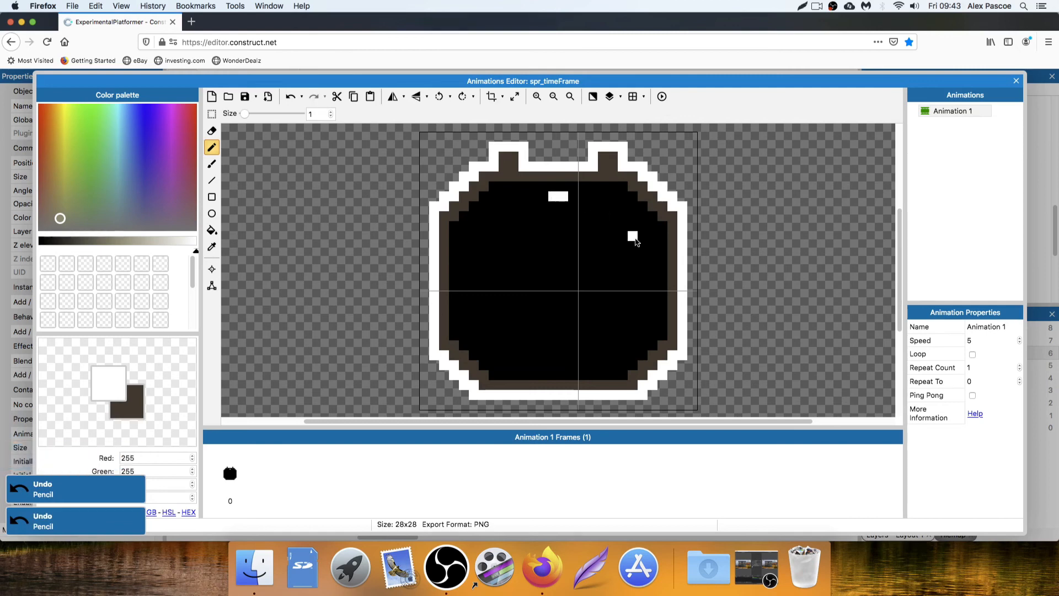
pyautogui.click(652, 266)
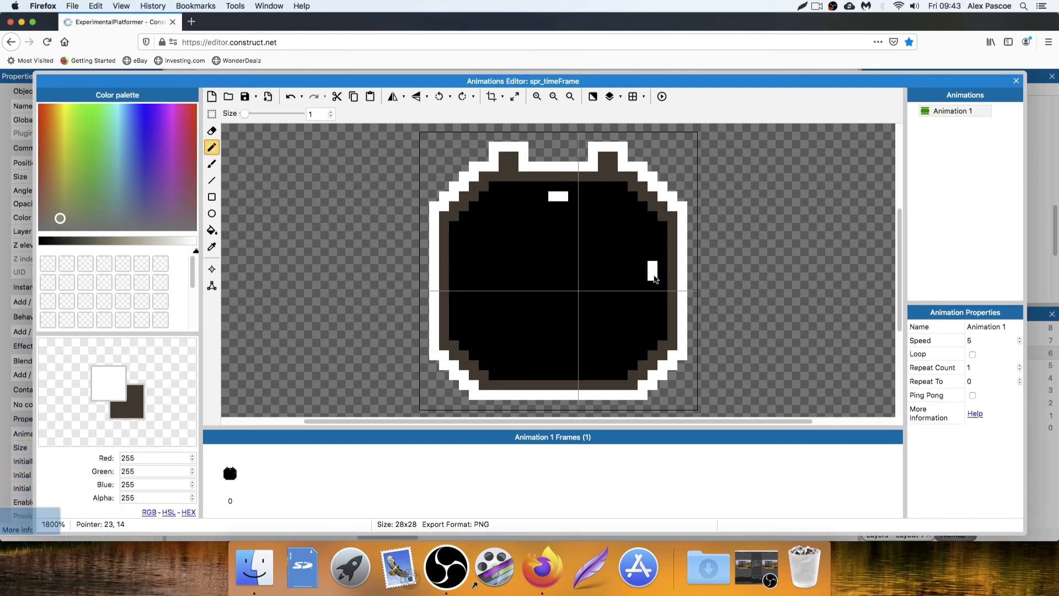
pyautogui.press('super+z')
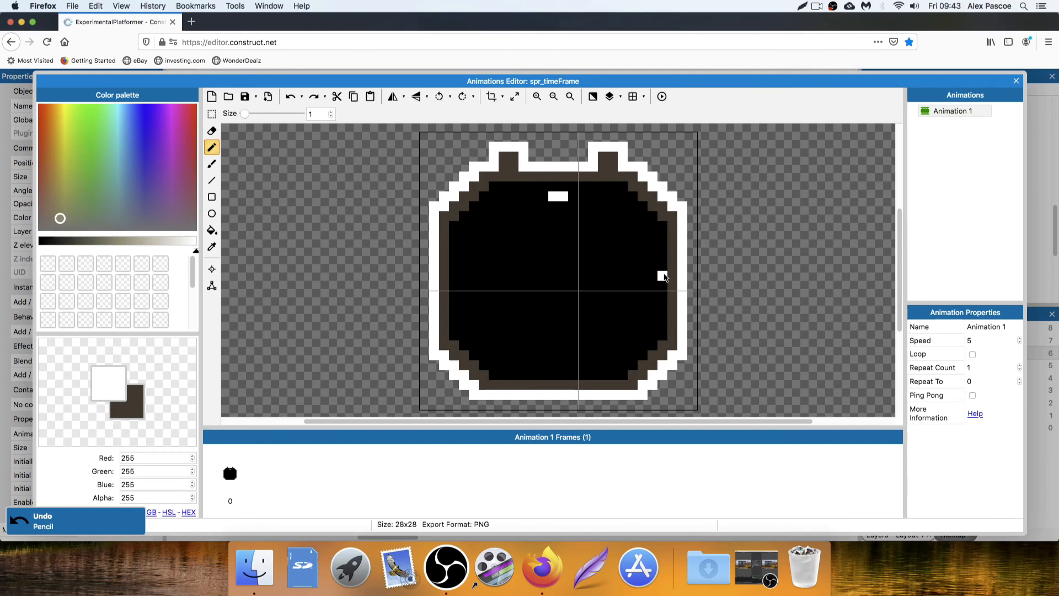
pyautogui.moveTo(651, 277); pyautogui.dragTo(651, 271)
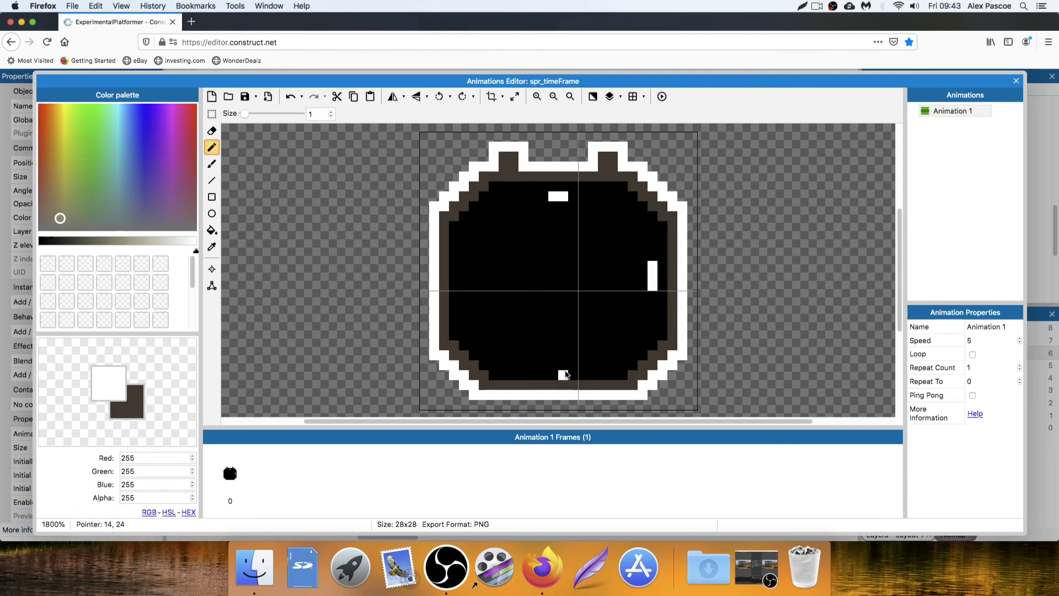
pyautogui.moveTo(565, 372); pyautogui.dragTo(556, 368)
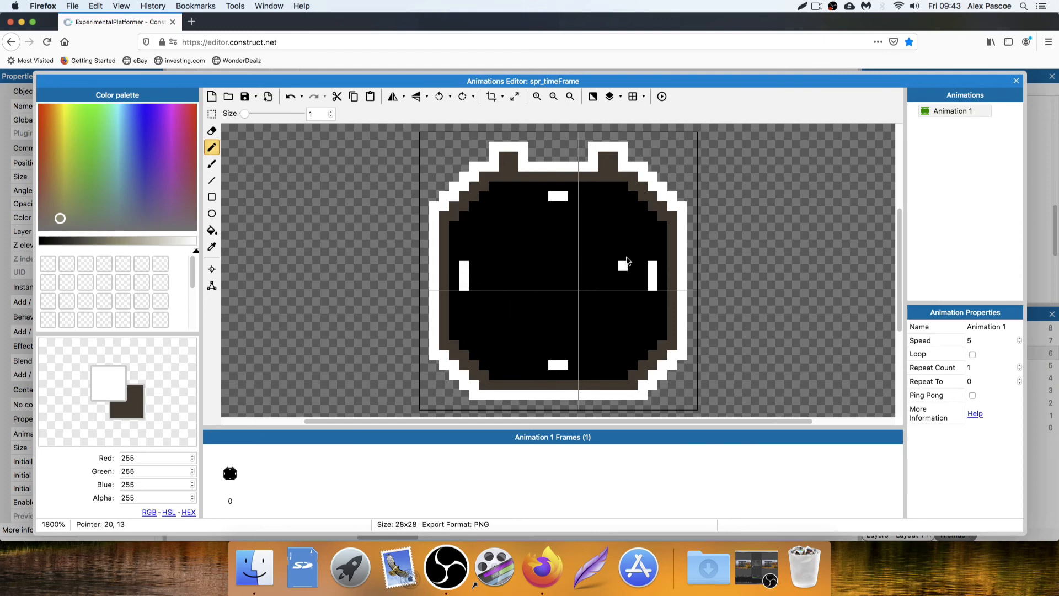
# Try a diagonal row of single white pixels between the 9 and 12 o'clock marks and undo it
pyautogui.click(473, 236)
pyautogui.click(484, 216)
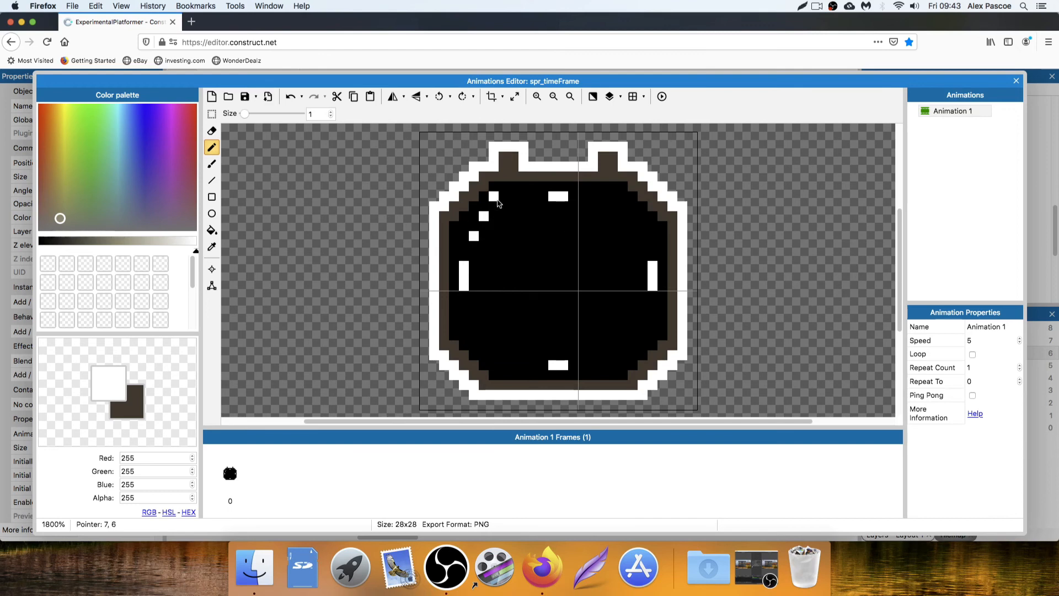
pyautogui.press('super+z')
pyautogui.press('super+z')
pyautogui.press('super+z')
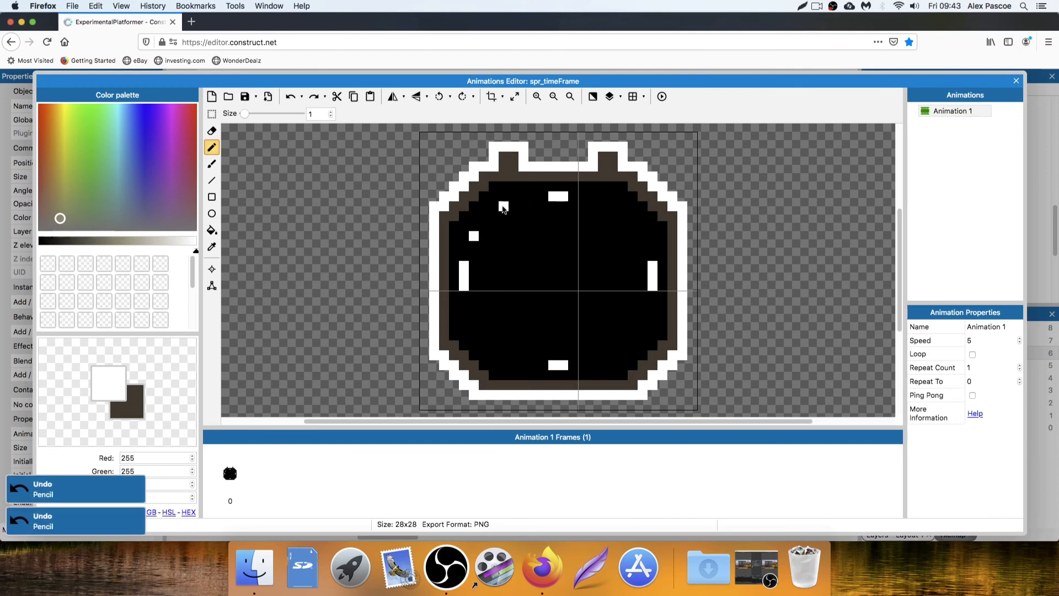
# Place two single white pixels in each quarter of the black face, symmetrically between the longer clock marks
pyautogui.click(465, 236)
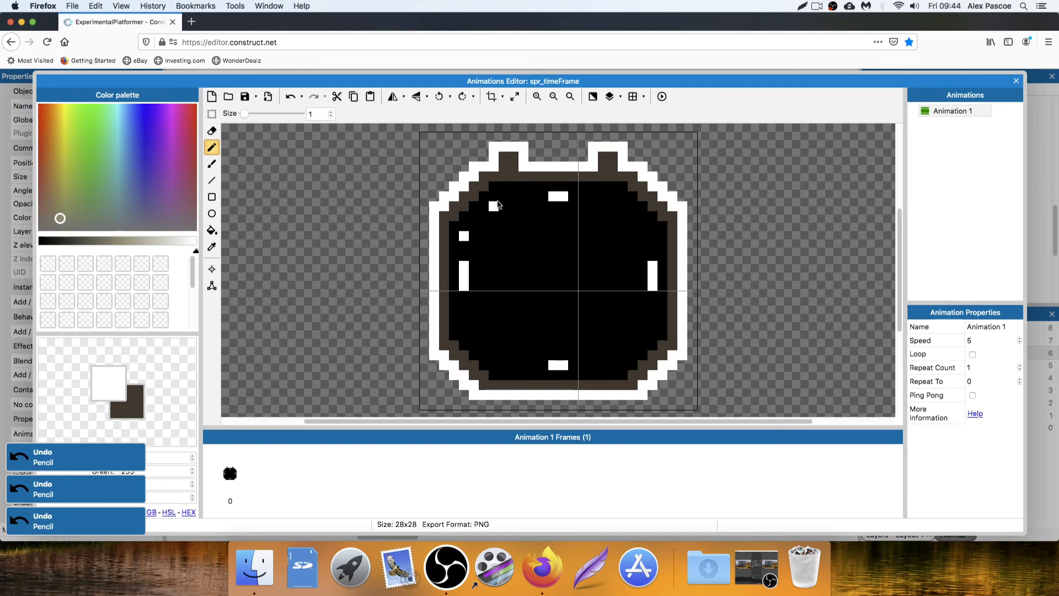
pyautogui.click(613, 196)
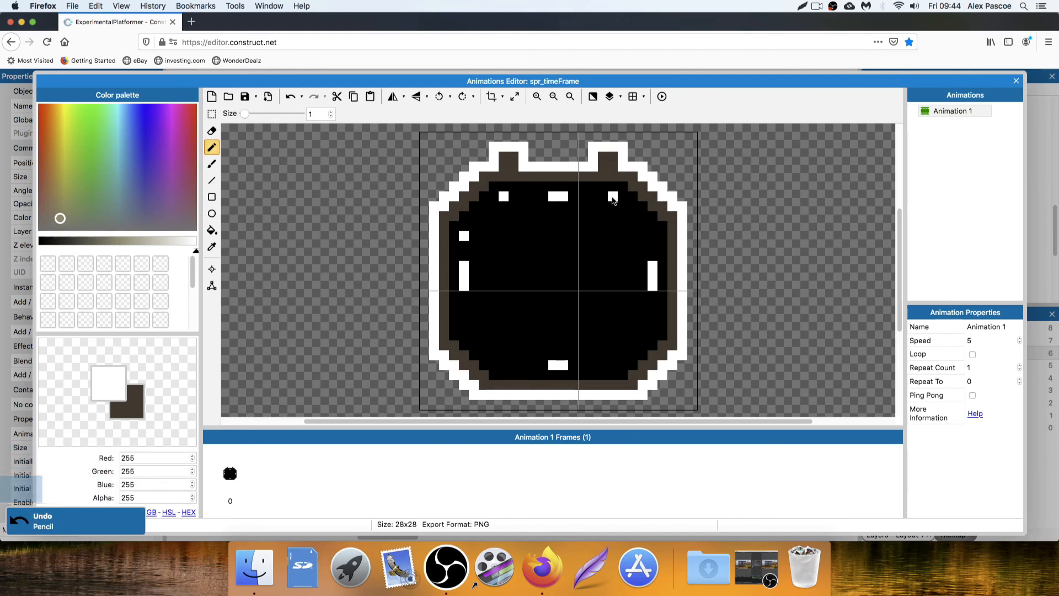
pyautogui.click(653, 236)
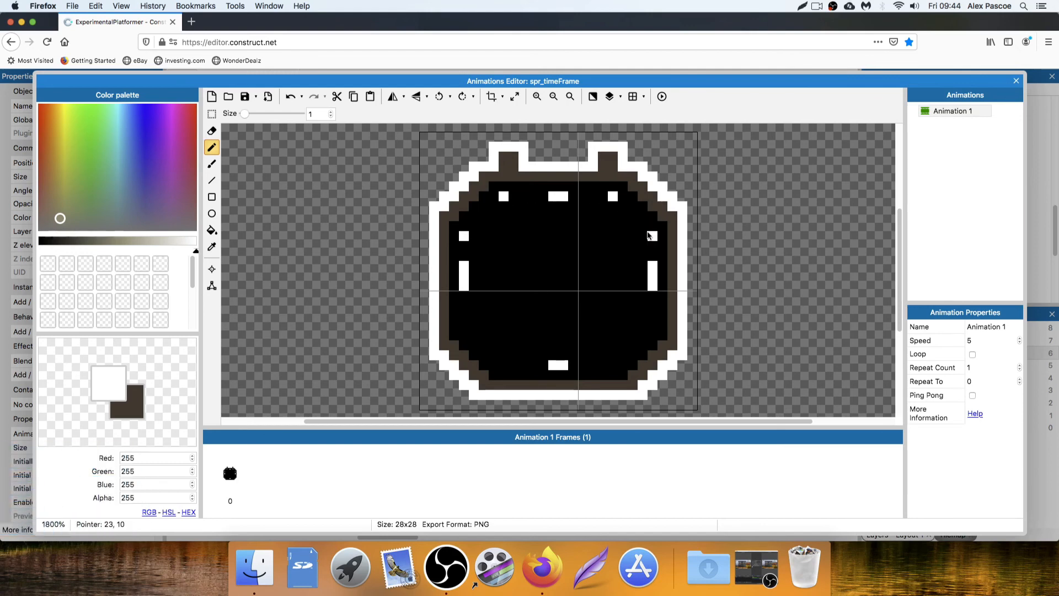
pyautogui.click(652, 325)
pyautogui.click(613, 365)
pyautogui.click(502, 365)
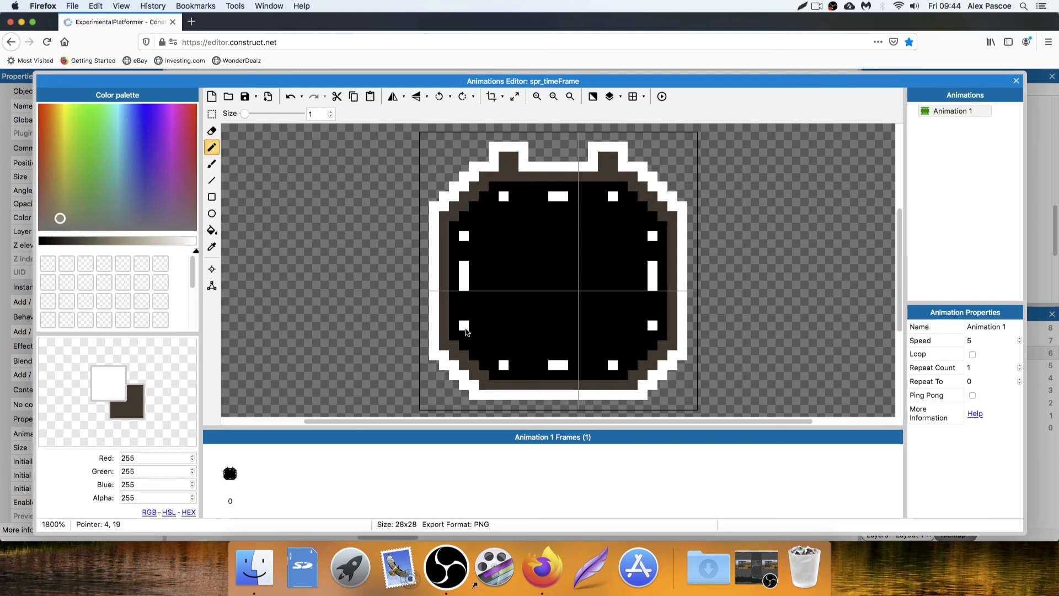
pyautogui.click(466, 331)
# Close the image and preview the layout to check how the timer reads over the clock marks, closing the preview
pyautogui.click(1015, 82)
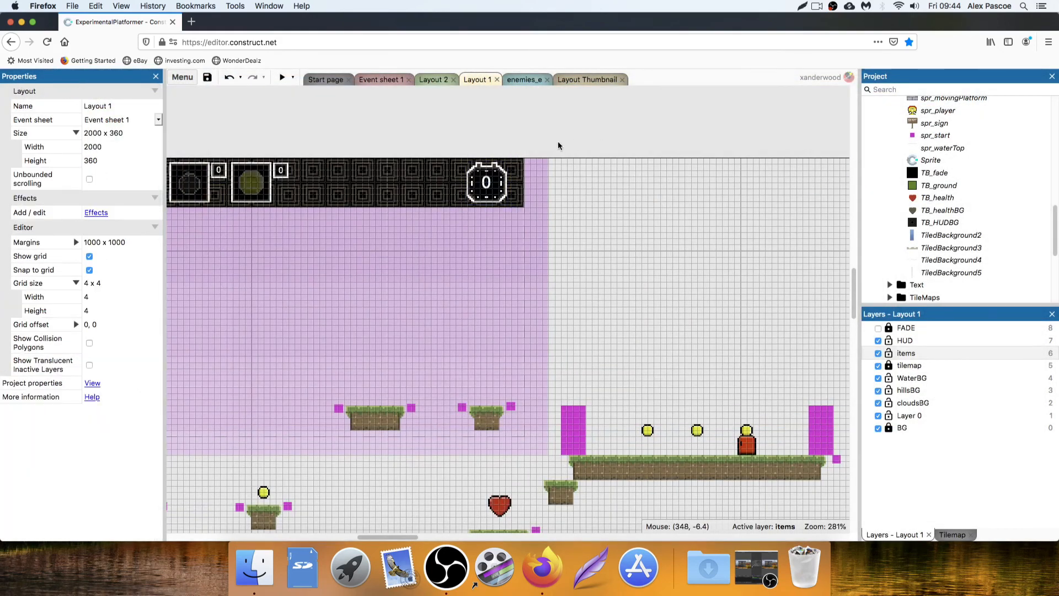
pyautogui.click(281, 77)
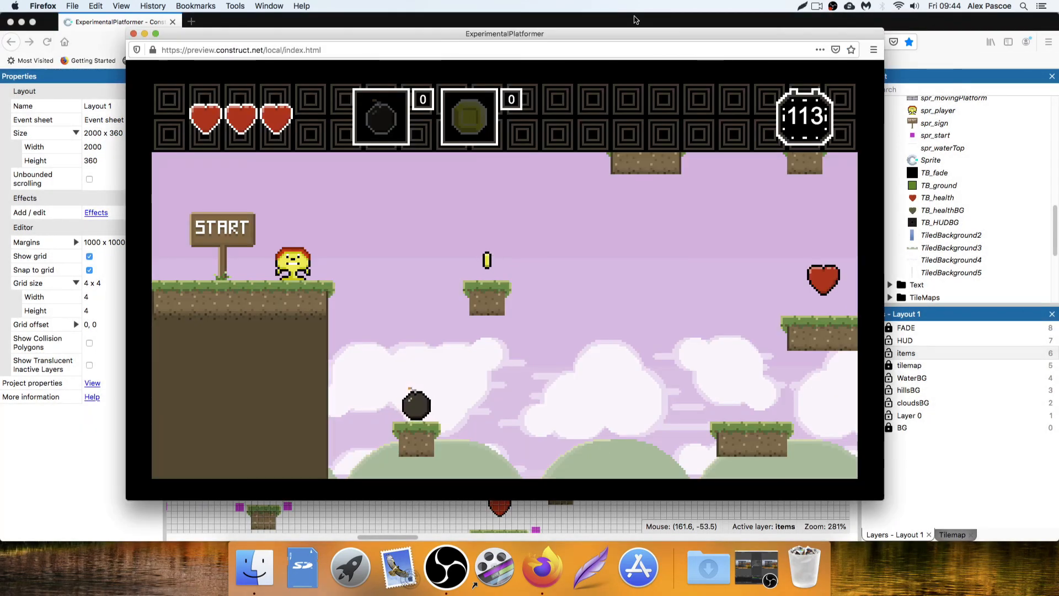
pyautogui.press('super+w')
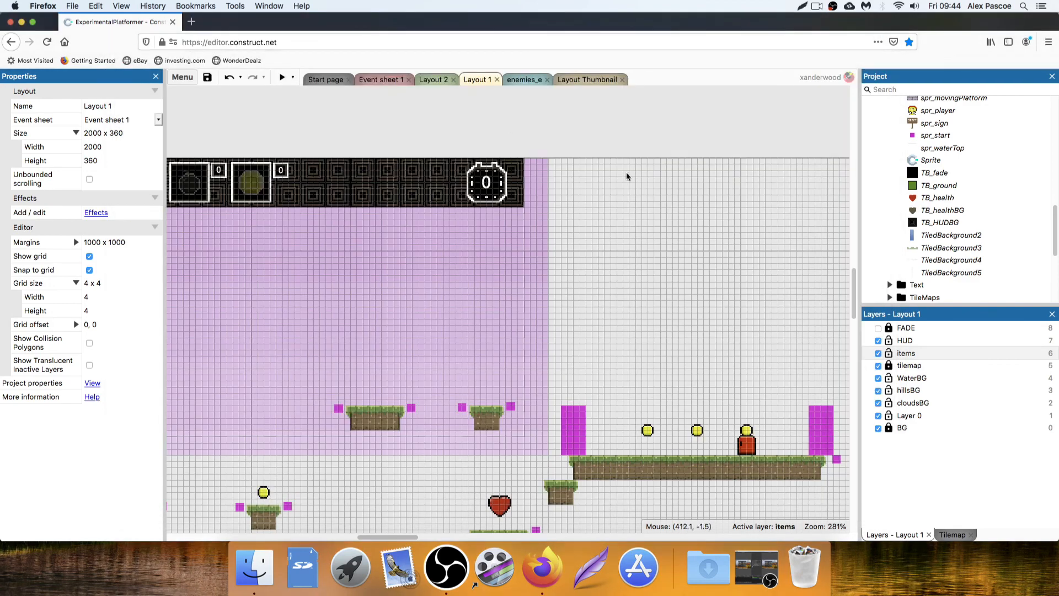
# Reopen the spr_timeFrame image, sample its black, and paint over all the white clock marks
pyautogui.doubleClick(500, 201)
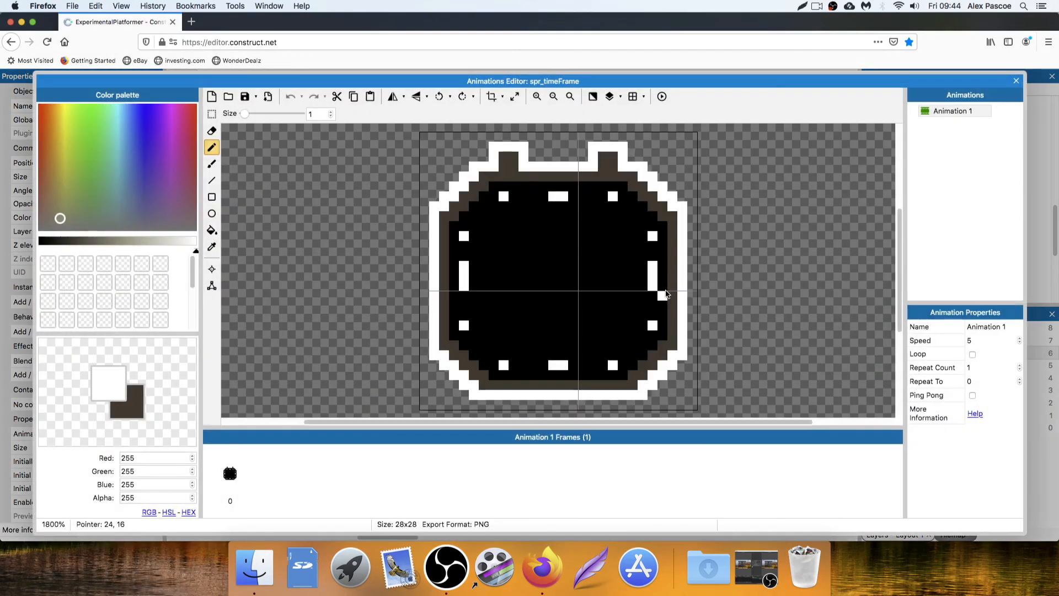
pyautogui.click(212, 247)
pyautogui.click(453, 251)
pyautogui.press('p')
pyautogui.moveTo(466, 236); pyautogui.dragTo(466, 296)
pyautogui.moveTo(509, 367); pyautogui.dragTo(619, 368)
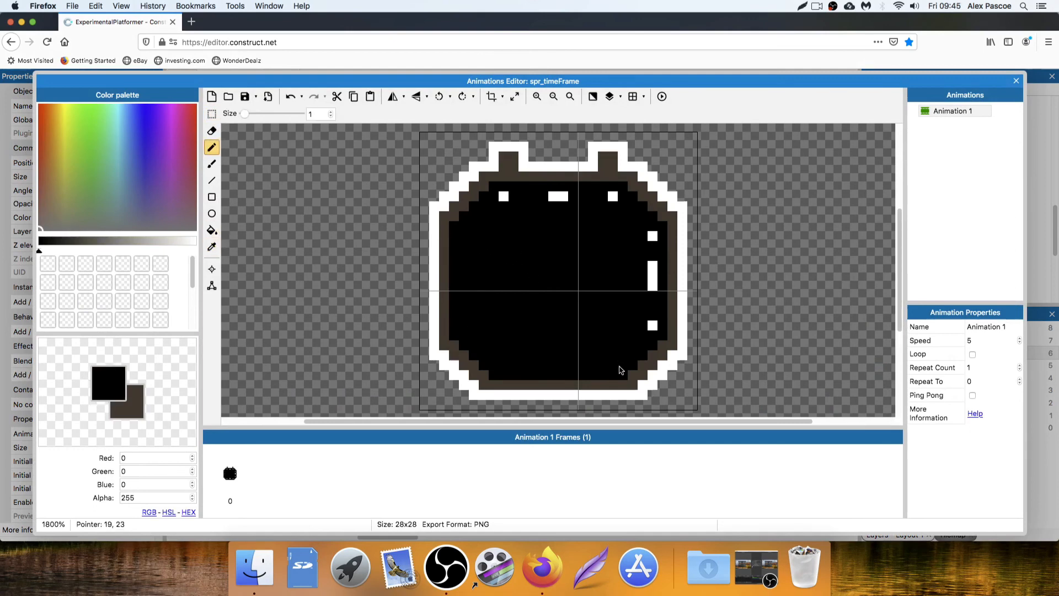
pyautogui.moveTo(653, 300); pyautogui.dragTo(646, 248)
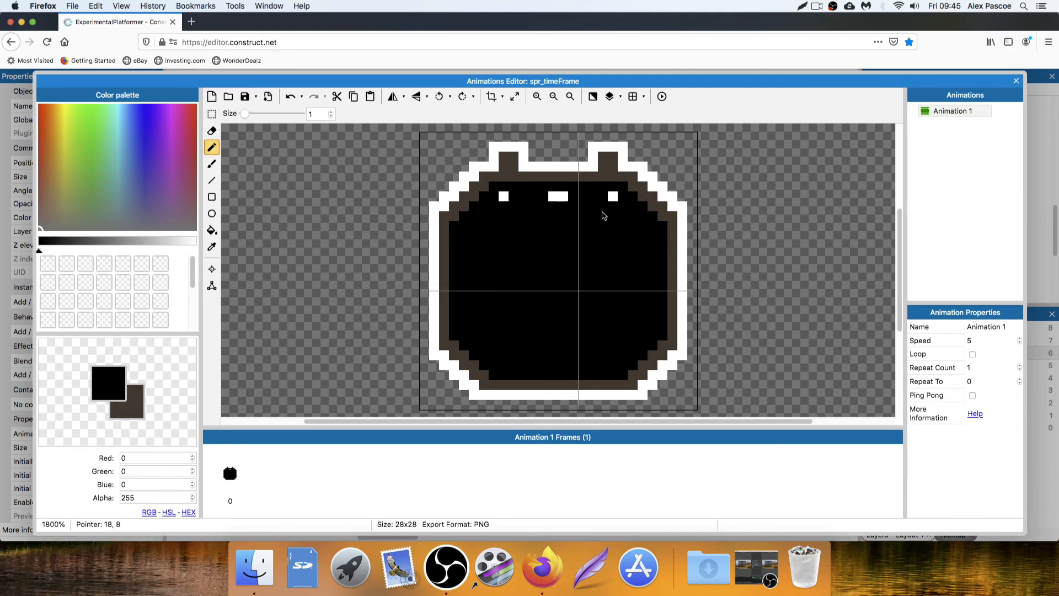
pyautogui.moveTo(613, 197); pyautogui.dragTo(512, 200)
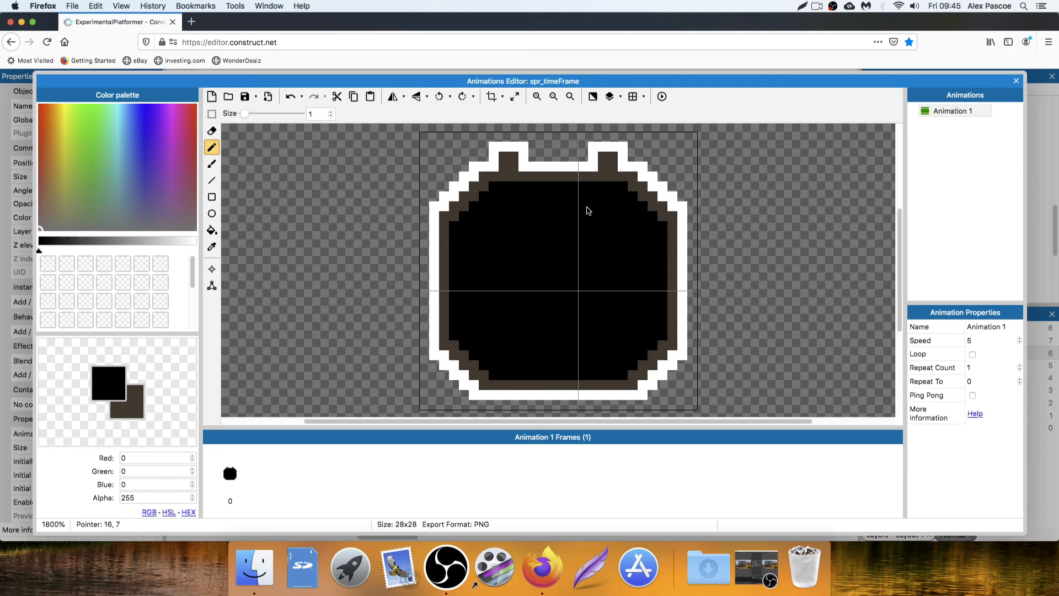
# Sample white from the outline and widen both top bumps of the clock by one pixel toward each other
pyautogui.click(215, 249)
pyautogui.click(525, 148)
pyautogui.click(212, 147)
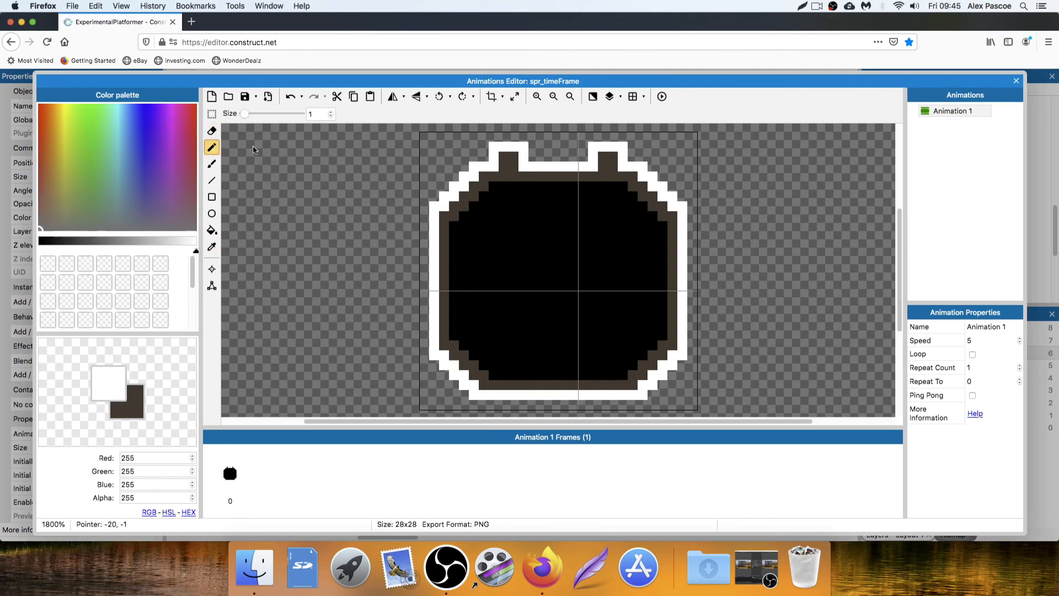
pyautogui.moveTo(533, 147)
pyautogui.mouseDown()
pyautogui.moveTo(533, 167)
pyautogui.moveTo(586, 167)
pyautogui.mouseUp()
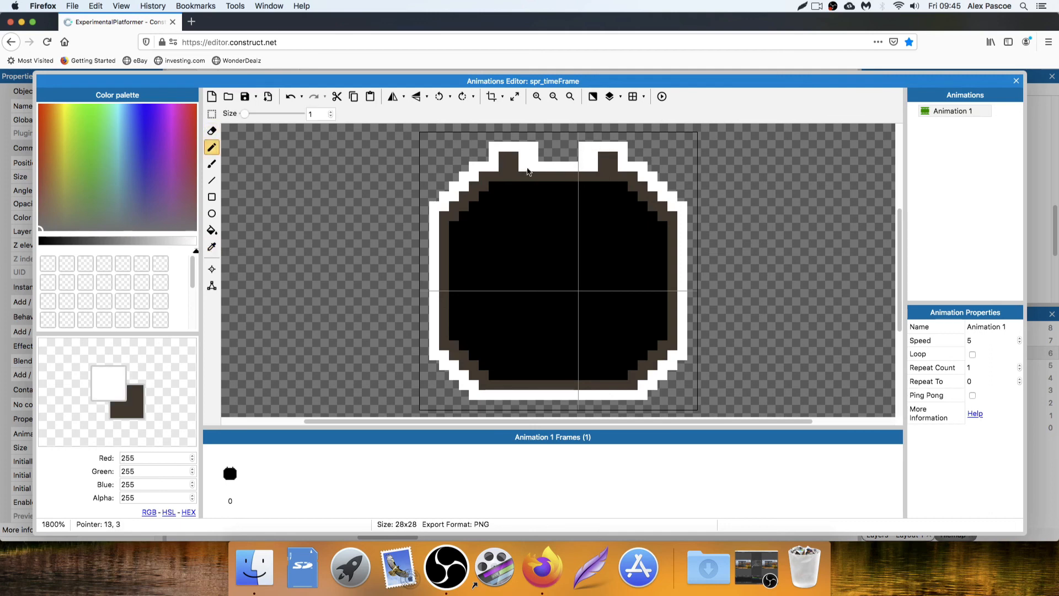
# Sample the frame's brown (64, 57, 48) and extend the brown interior of both top bumps toward their new inner edges
pyautogui.click(214, 248)
pyautogui.click(505, 177)
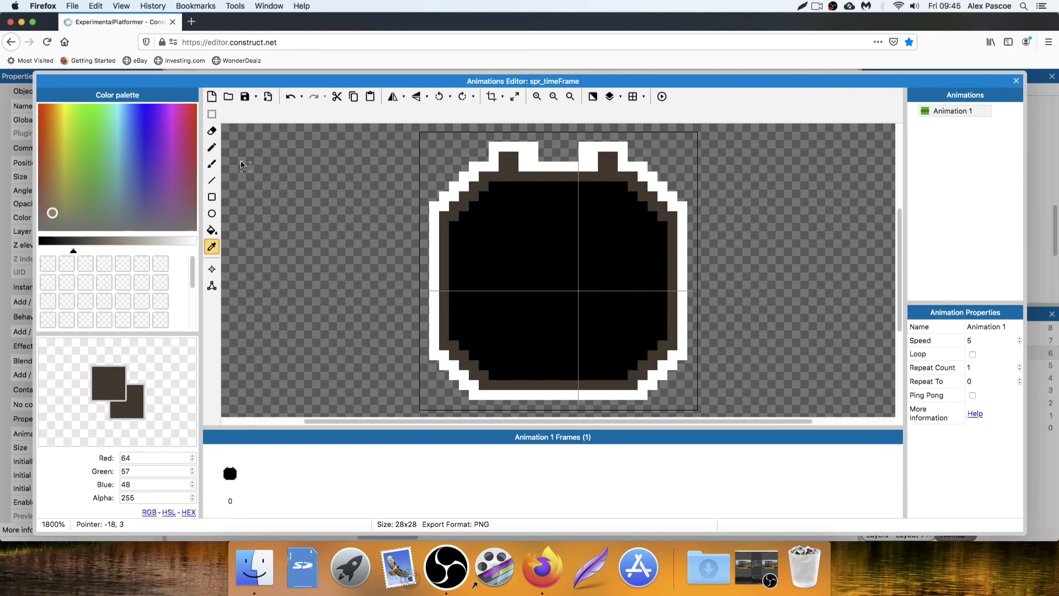
pyautogui.click(212, 148)
pyautogui.moveTo(524, 167); pyautogui.dragTo(522, 160)
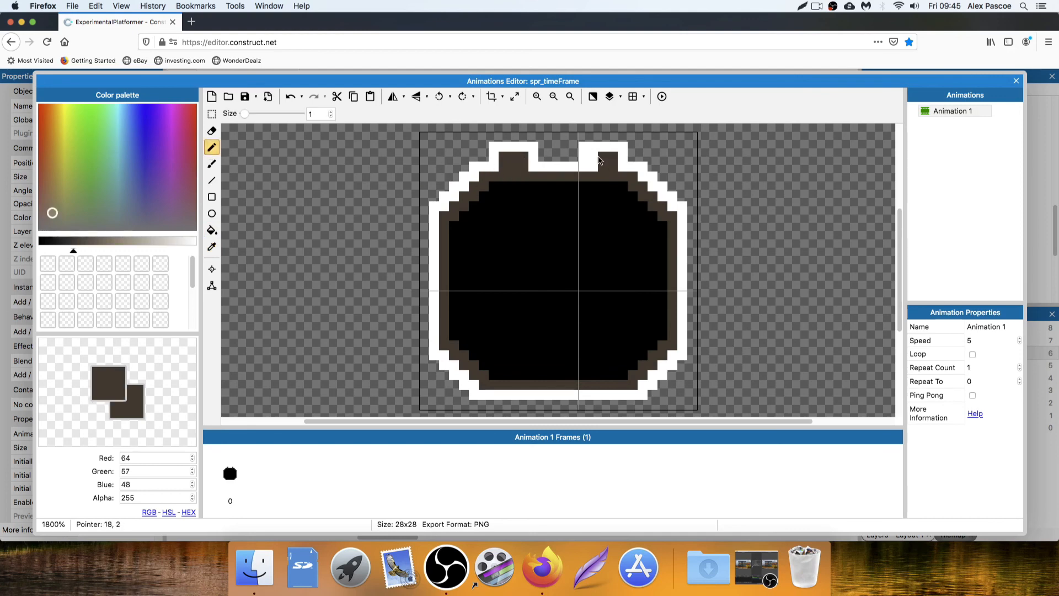
pyautogui.click(585, 173)
pyautogui.click(533, 169)
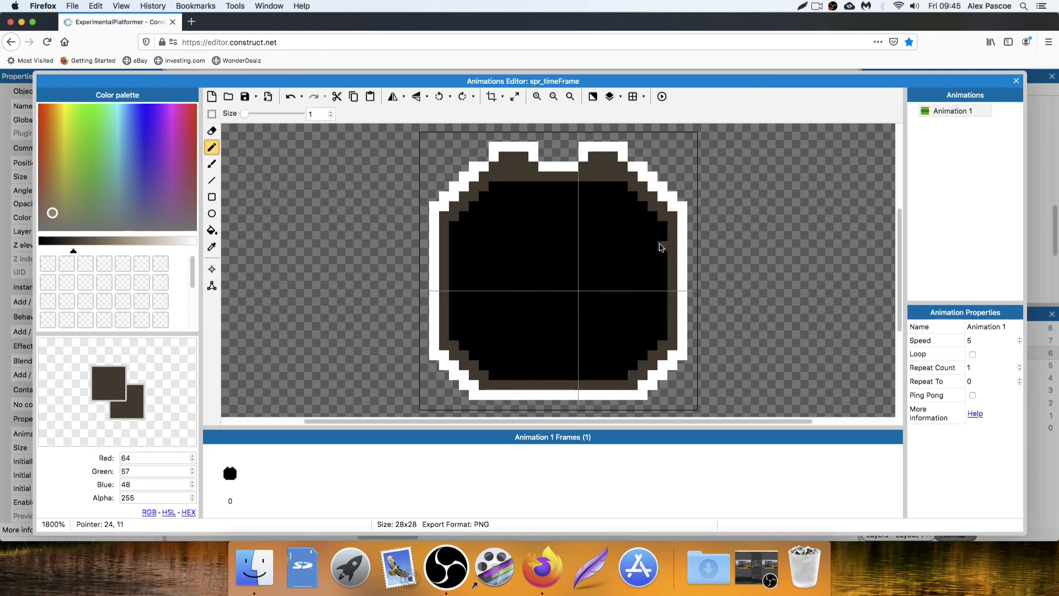
# Paint the inner pixels of the white diagonal corners brown, leaving a one-pixel white outline, and close the image
pyautogui.press('super+z')
pyautogui.press('super+z')
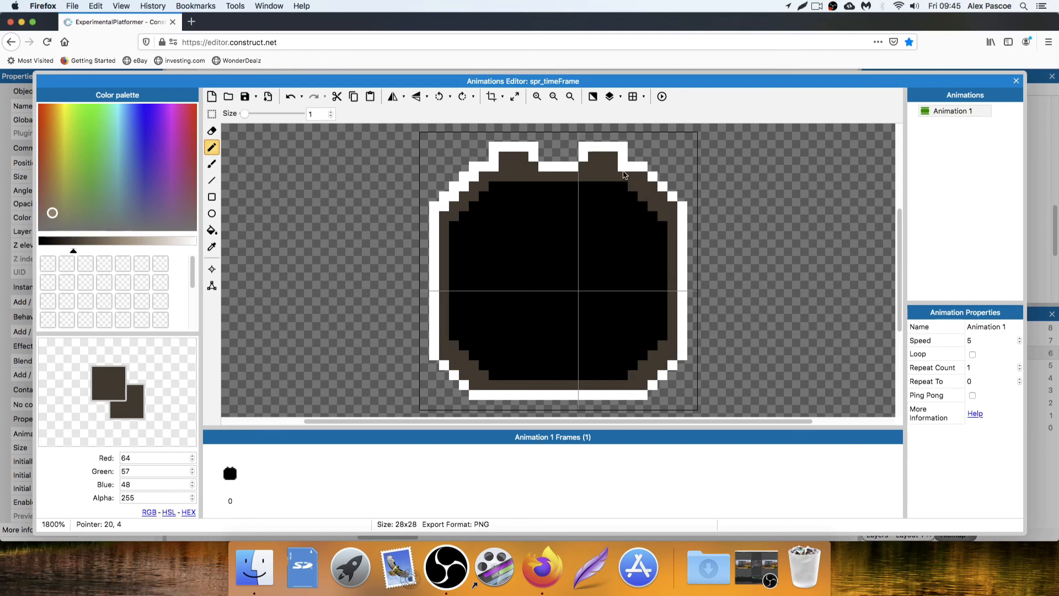
pyautogui.moveTo(479, 182); pyautogui.dragTo(441, 205)
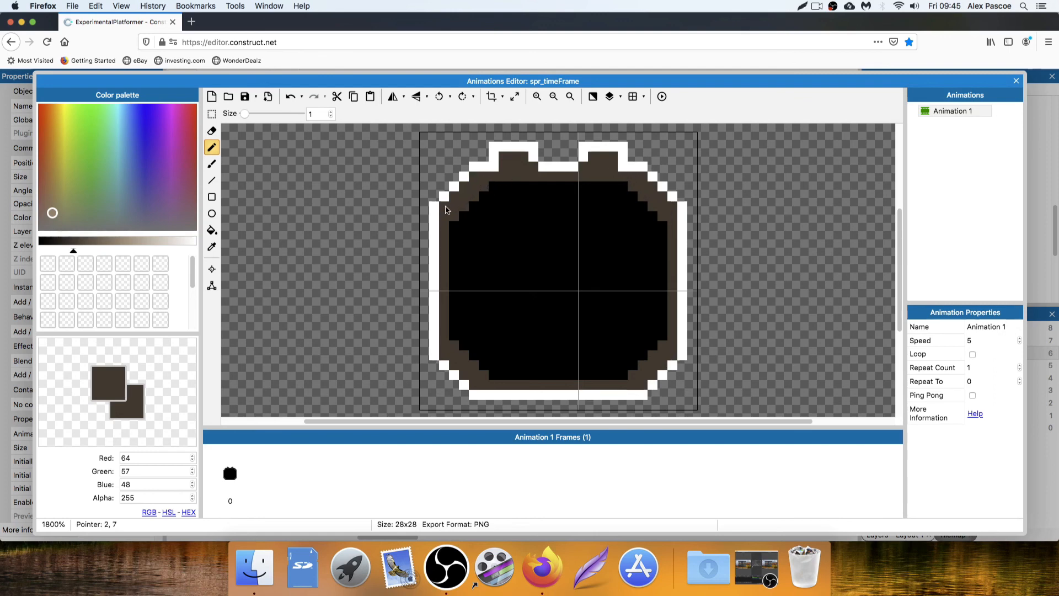
pyautogui.click(1015, 80)
# Preview the layout to check the cleaned-up timer frame in the HUD, and close the preview
pyautogui.click(504, 193)
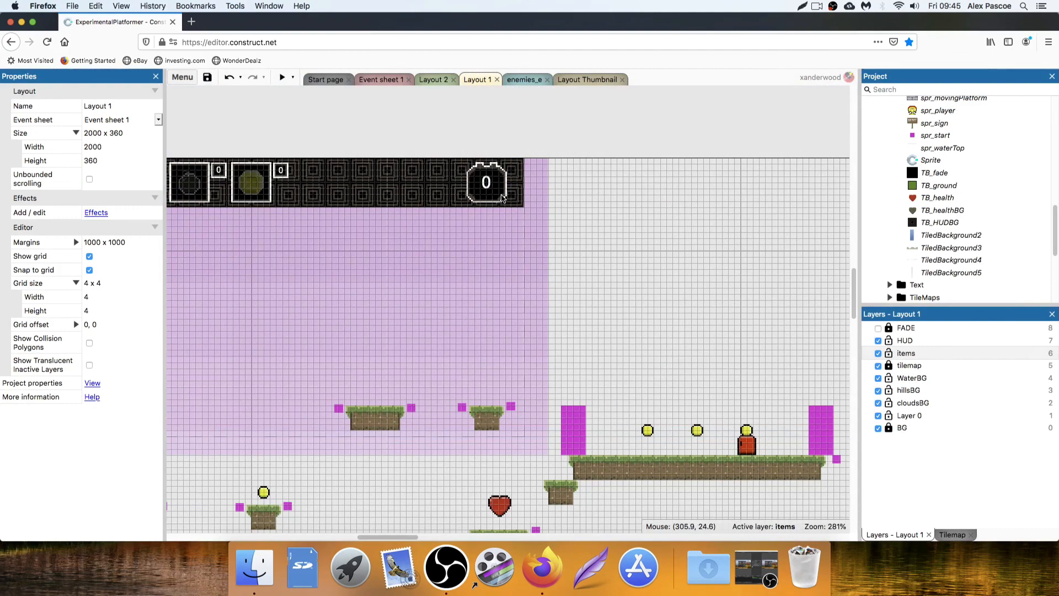
pyautogui.click(280, 79)
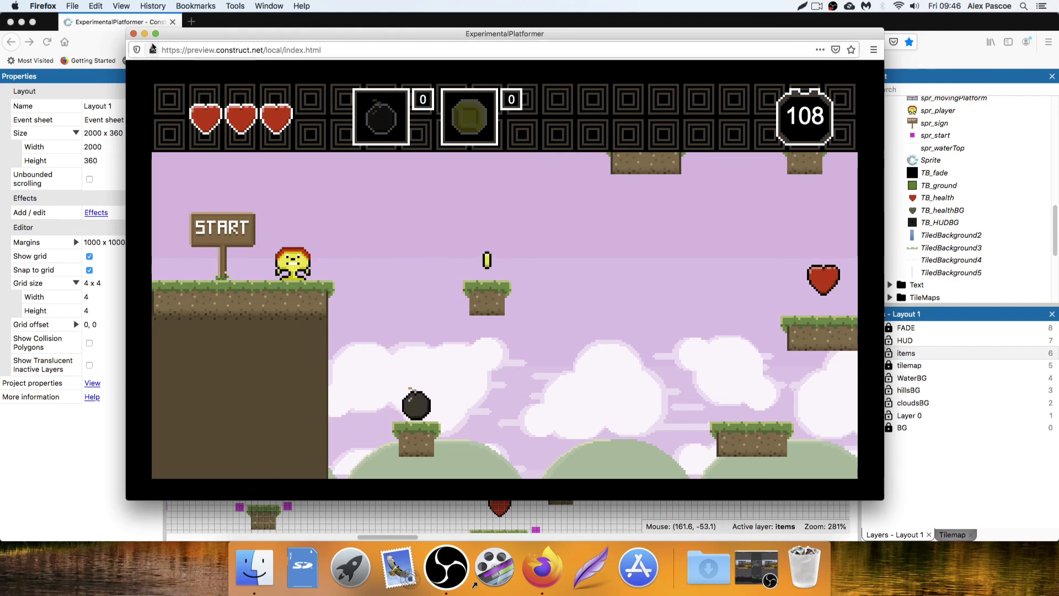
pyautogui.click(133, 34)
# Set the HUD timer text's font size to 5
pyautogui.doubleClick(485, 187)
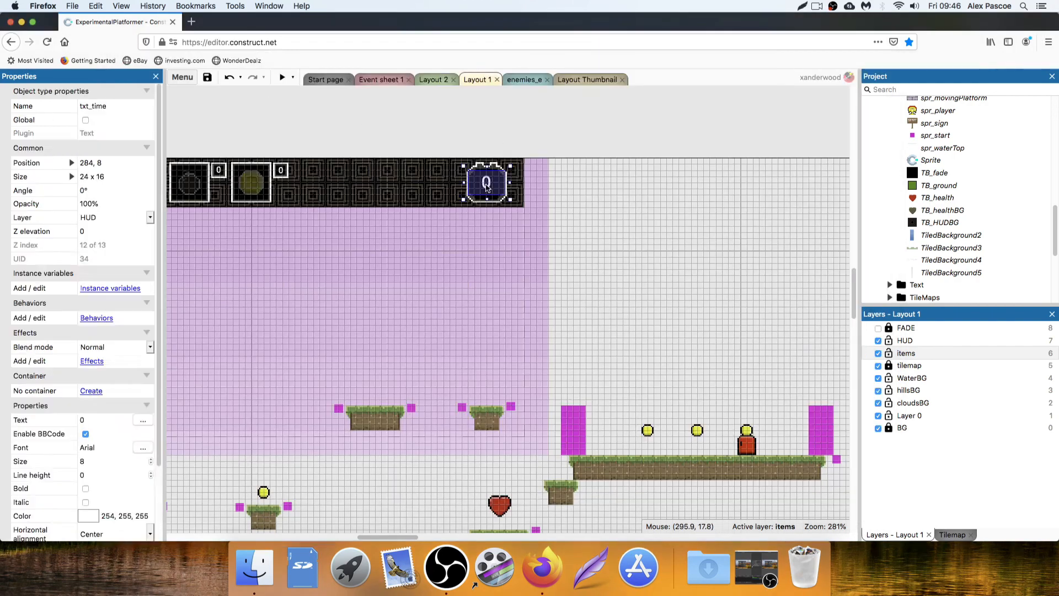
pyautogui.click(947, 212)
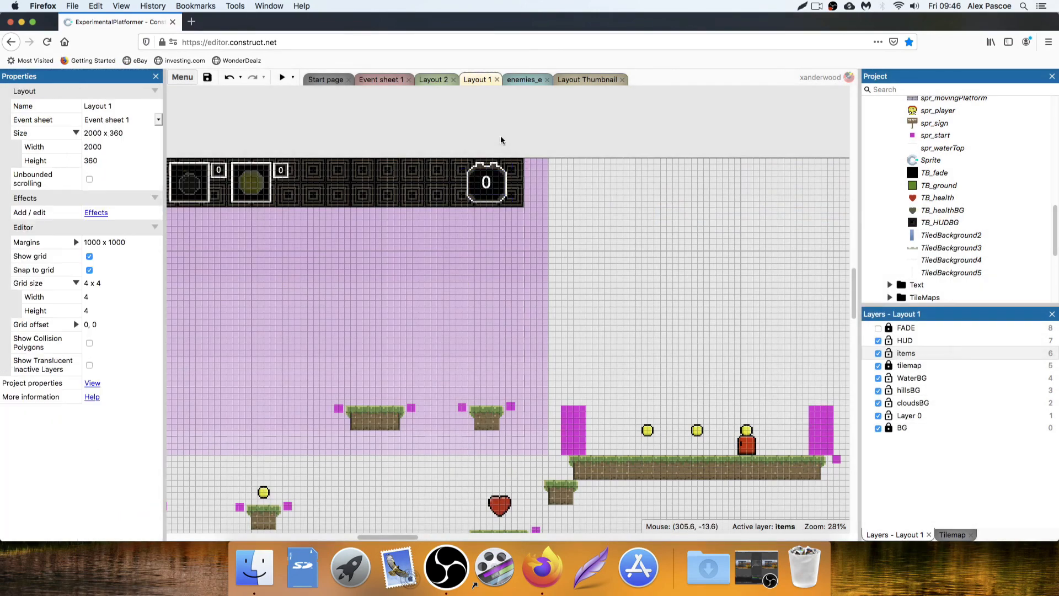
pyautogui.click(485, 182)
pyautogui.click(110, 461)
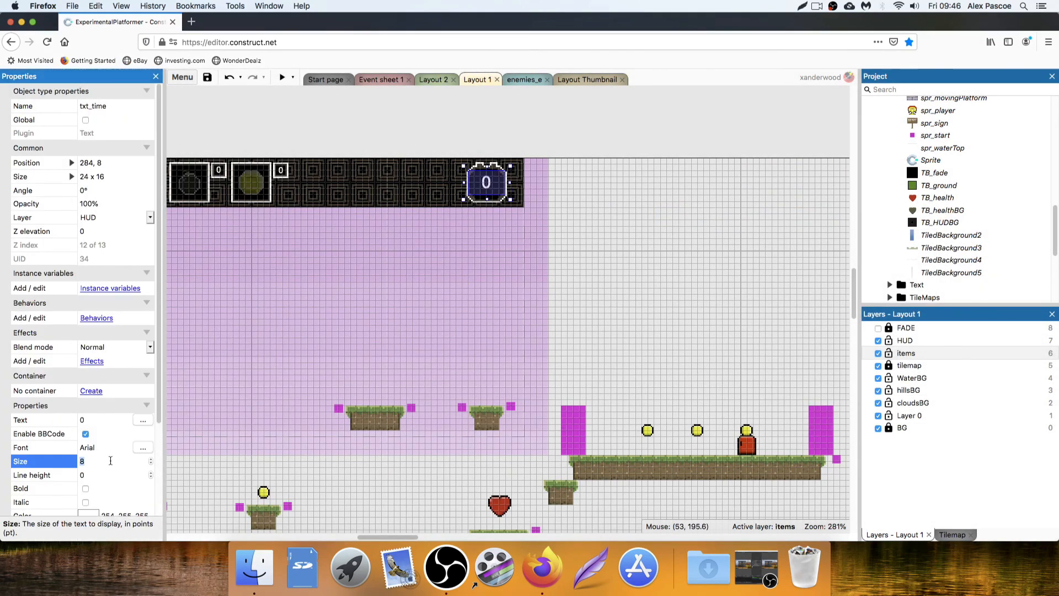
pyautogui.press('Tab')
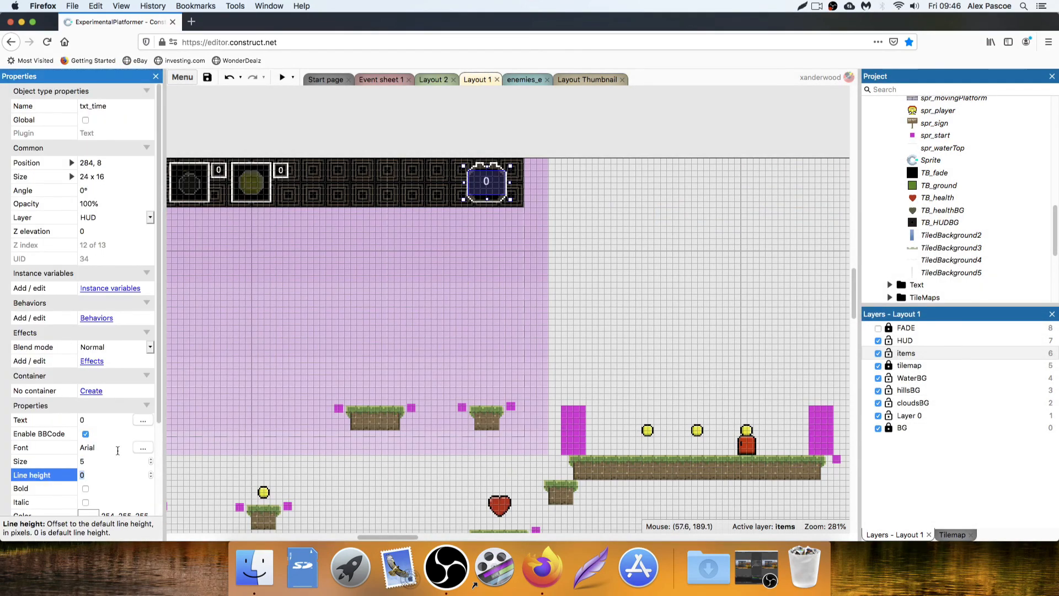
pyautogui.doubleClick(473, 125)
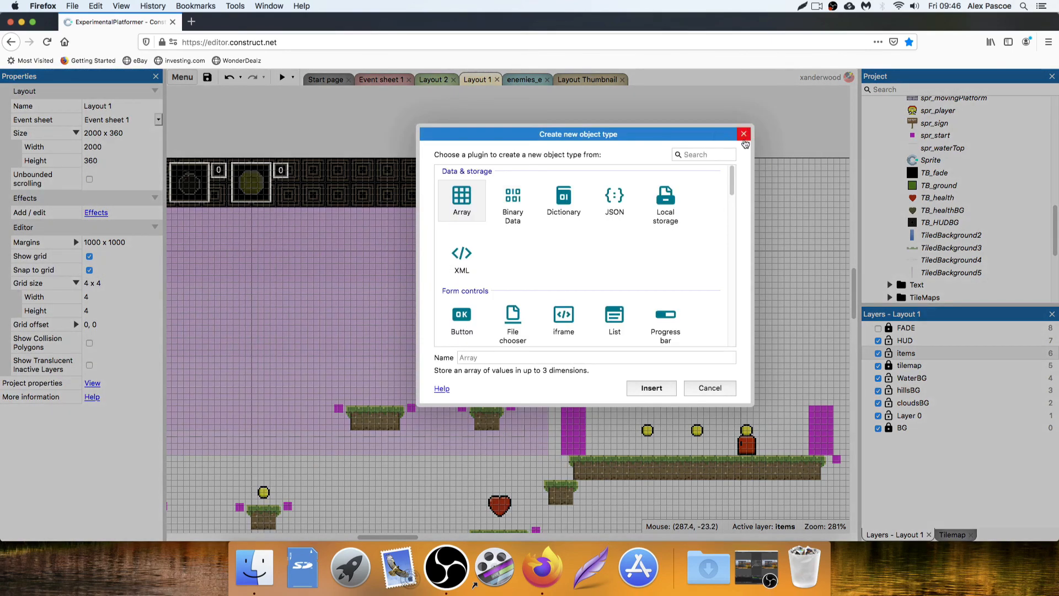
pyautogui.click(744, 135)
# Shrink the clock-shaped timer frame to 20 x 20, move the timer text clear of it, and place the frame at 304, 12
pyautogui.keyDown('ctrl'); pyautogui.scroll(1, 449, 196); pyautogui.keyUp('ctrl')
pyautogui.keyDown('ctrl'); pyautogui.scroll(5, 449, 196); pyautogui.keyUp('ctrl')
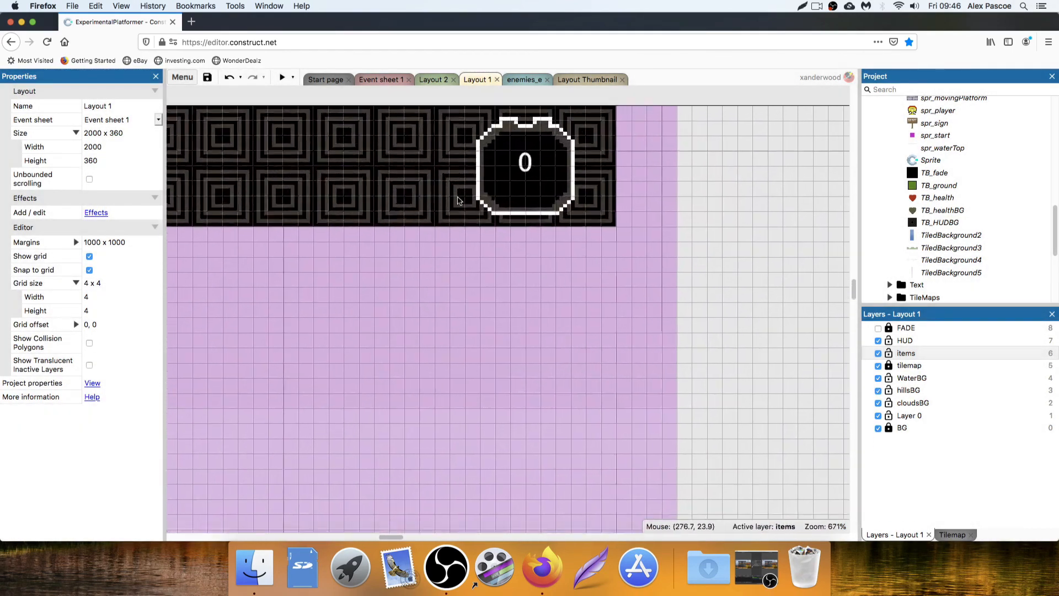
pyautogui.click(601, 223)
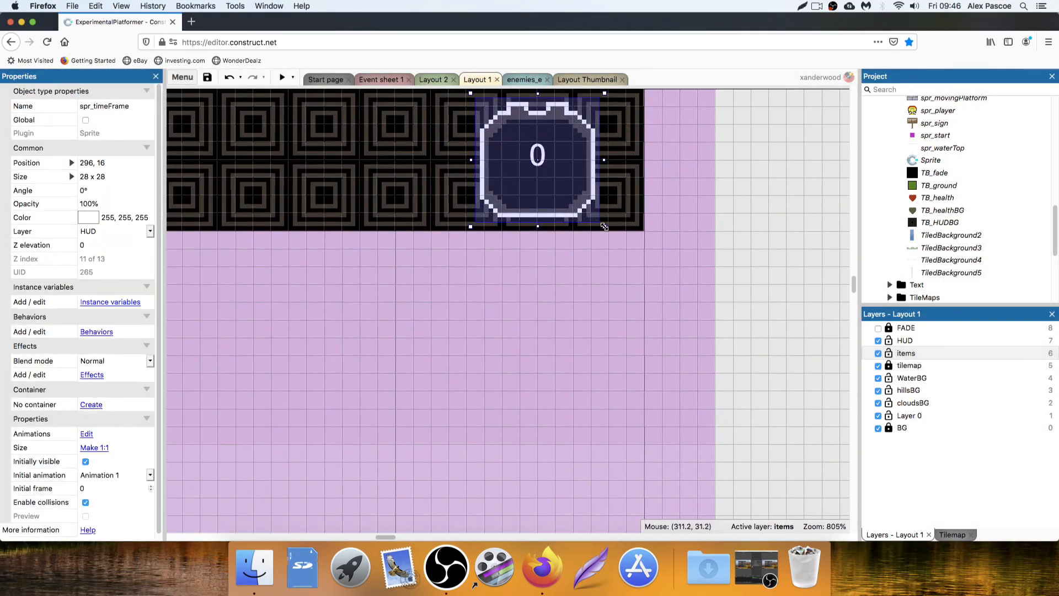
pyautogui.moveTo(604, 226); pyautogui.dragTo(572, 193)
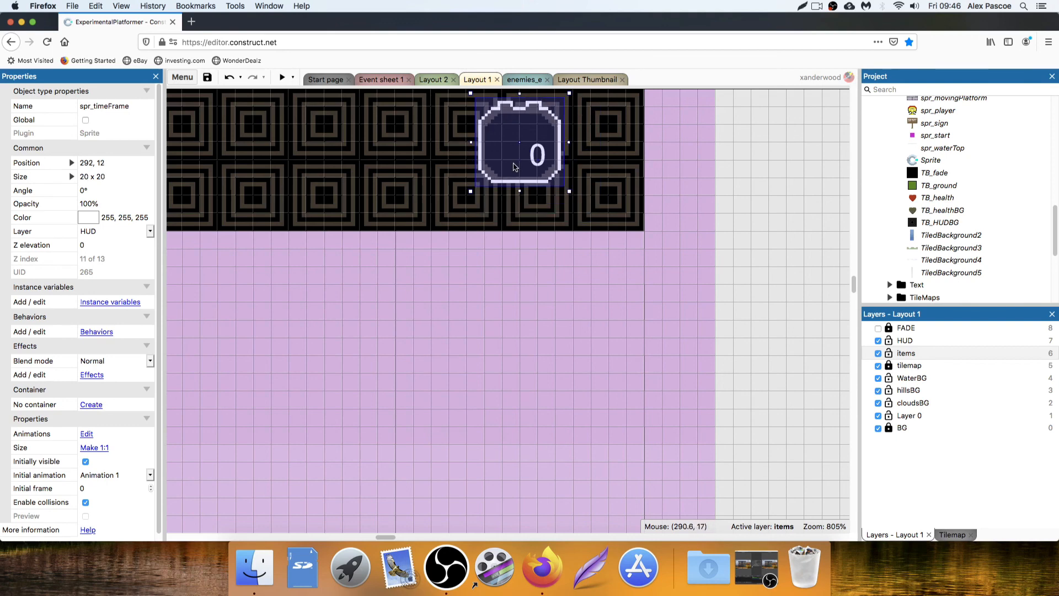
pyautogui.moveTo(514, 164); pyautogui.dragTo(535, 232)
pyautogui.moveTo(525, 145); pyautogui.dragTo(579, 142)
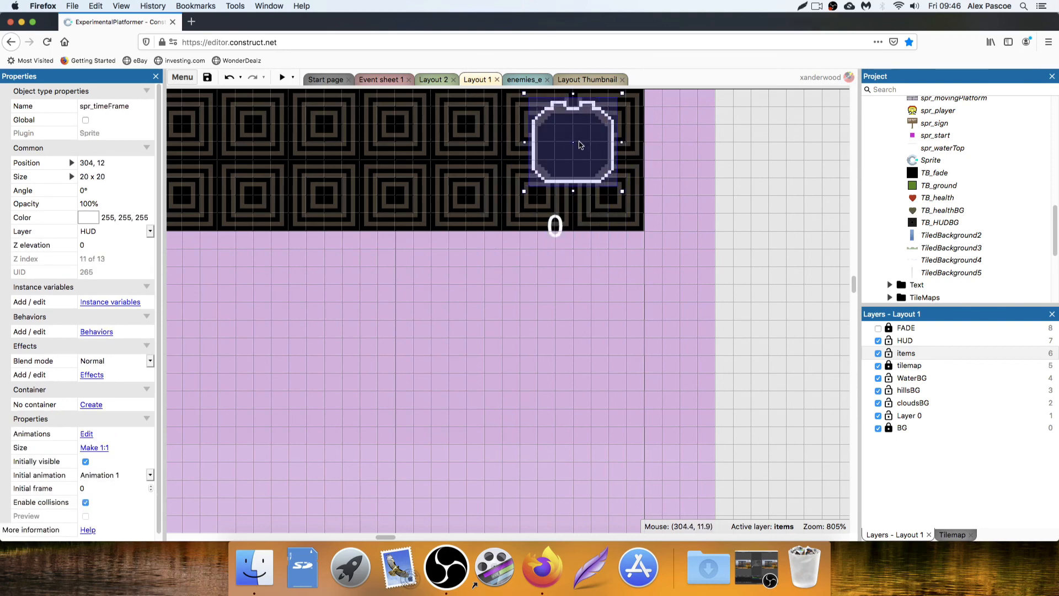
# Move the timer text back up into the smaller clock frame, centred horizontally, and deselect it
pyautogui.scroll(3, 580, 145)
pyautogui.click(560, 356)
pyautogui.moveTo(560, 356); pyautogui.dragTo(579, 273)
pyautogui.doubleClick(364, 284)
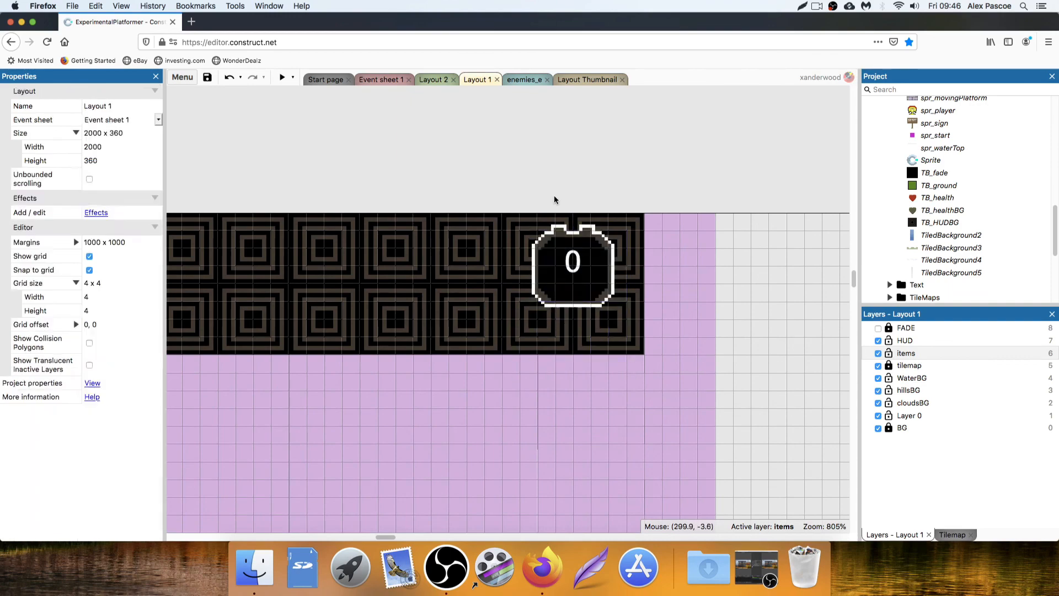
pyautogui.click(744, 134)
# Set Layout 1's grid size to 2 x 2 and nudge the timer text down to the middle of the clock frame
pyautogui.click(98, 297)
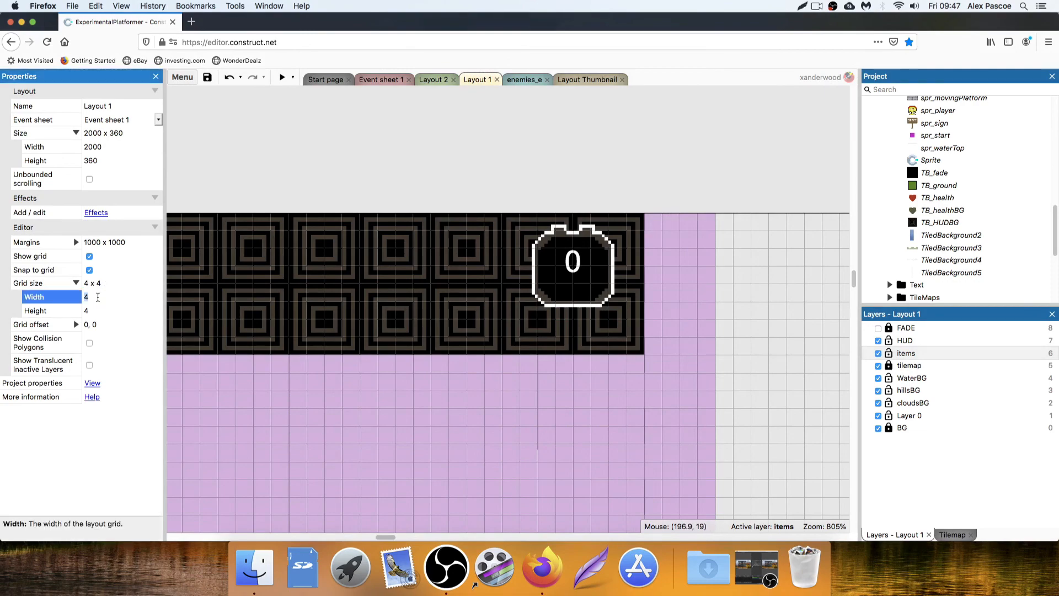
pyautogui.write('2')
pyautogui.press('Tab')
pyautogui.write('2')
pyautogui.press('Tab')
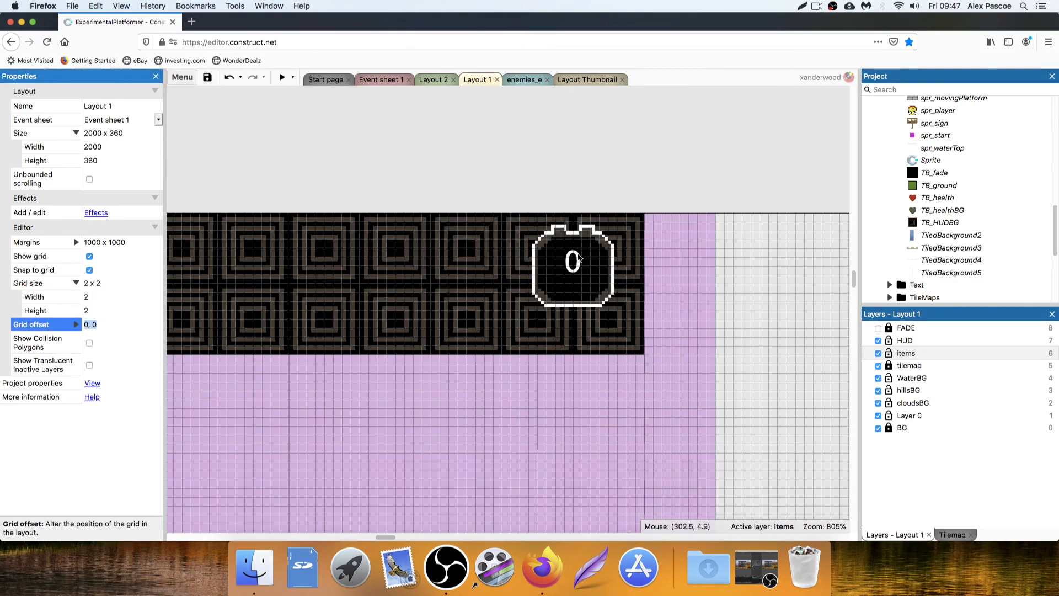
pyautogui.moveTo(579, 258); pyautogui.dragTo(576, 276)
pyautogui.doubleClick(591, 200)
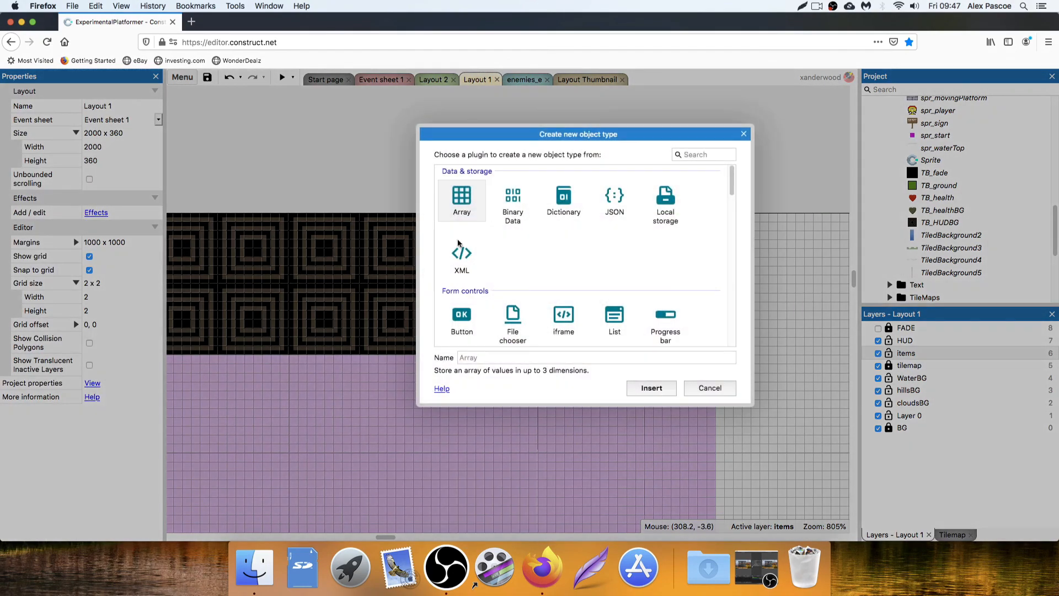
pyautogui.press('Escape')
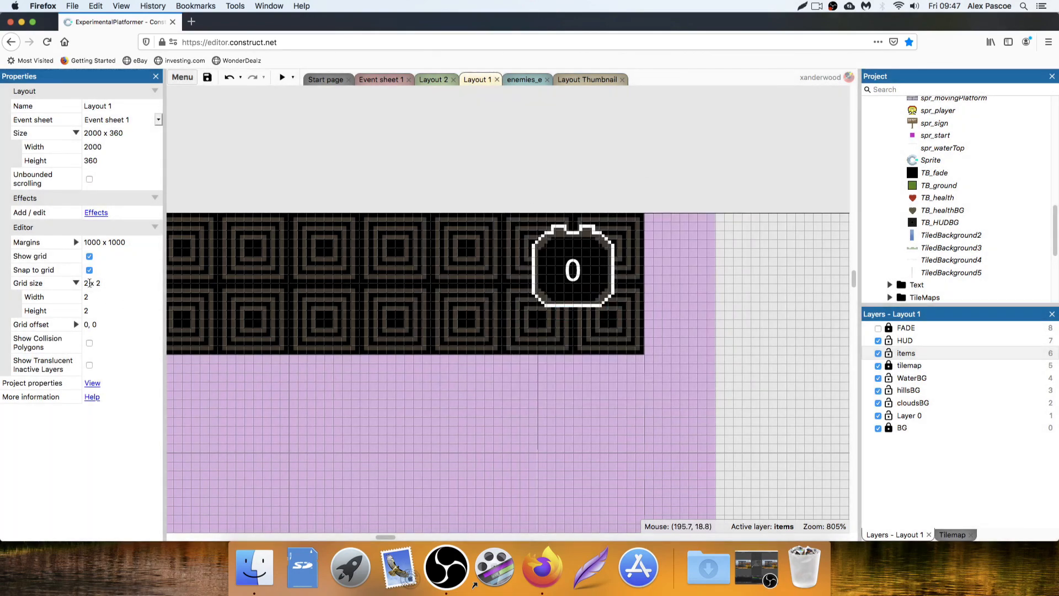
# Set Layout 1's grid size to 8 x 8
pyautogui.click(97, 299)
pyautogui.click(100, 310)
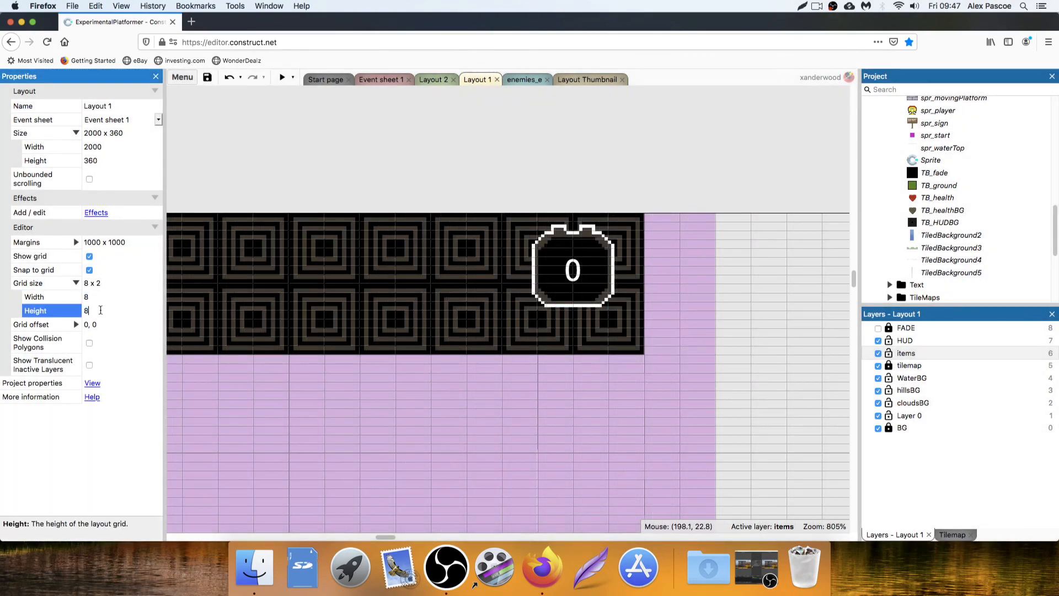
pyautogui.write('8')
pyautogui.click(324, 139)
# Examine how the smaller timer frame sits in the HUD bar and look over the level around it
pyautogui.keyDown('ctrl'); pyautogui.scroll(-5, 371, 221); pyautogui.keyUp('ctrl')
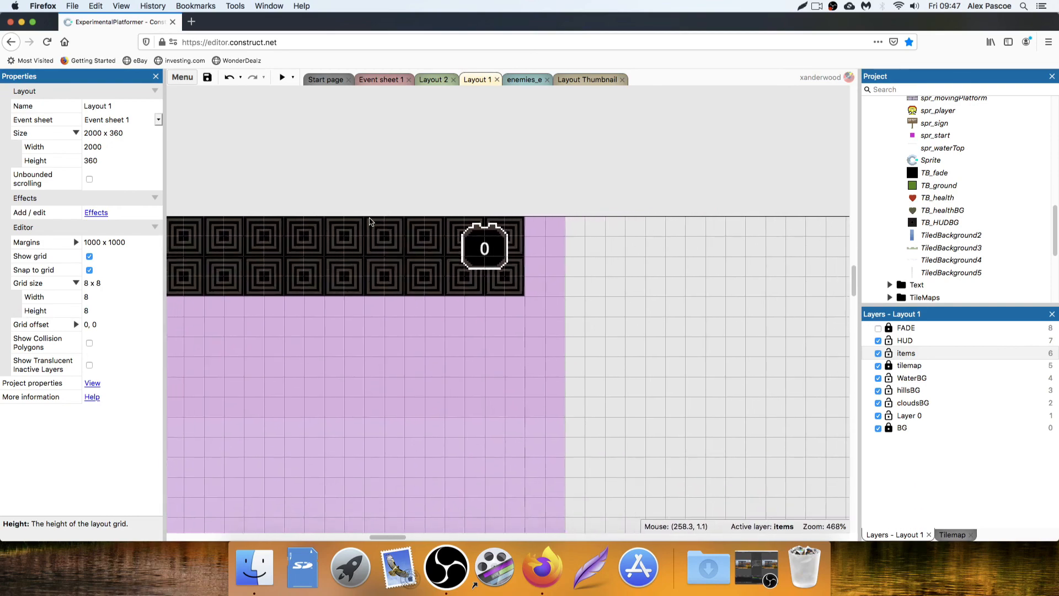
pyautogui.keyDown('ctrl'); pyautogui.scroll(-2, 437, 230); pyautogui.keyUp('ctrl')
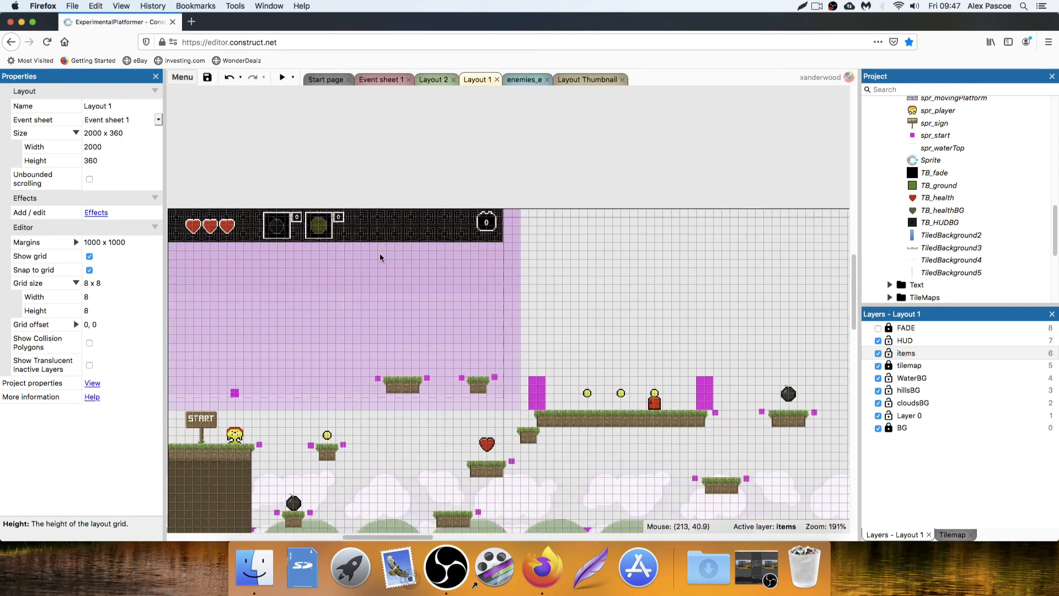
pyautogui.keyDown('ctrl'); pyautogui.scroll(1, 436, 234); pyautogui.keyUp('ctrl')
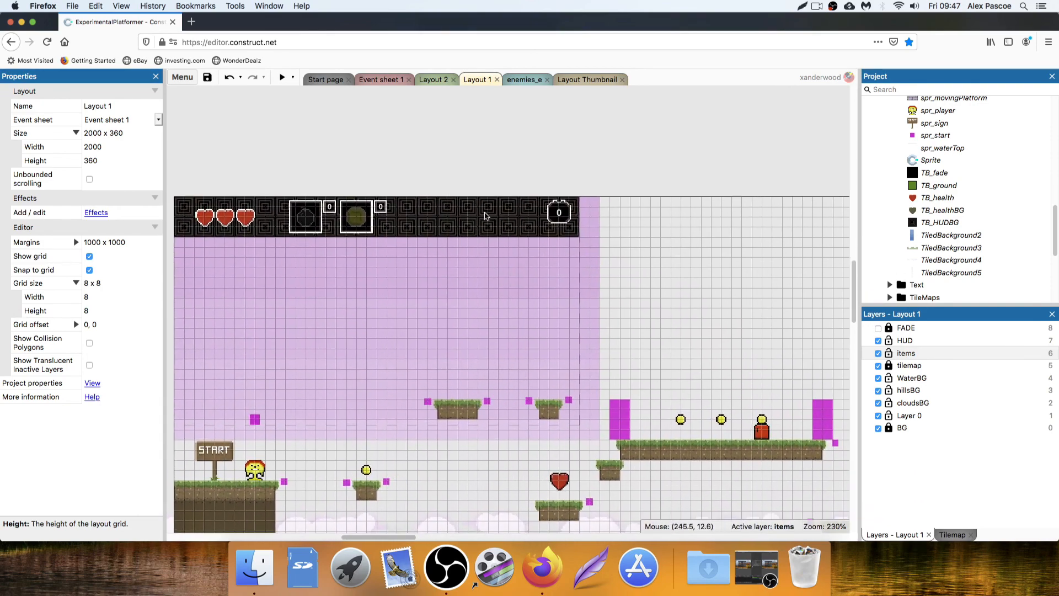
pyautogui.keyDown('ctrl'); pyautogui.scroll(3, 485, 217); pyautogui.keyUp('ctrl')
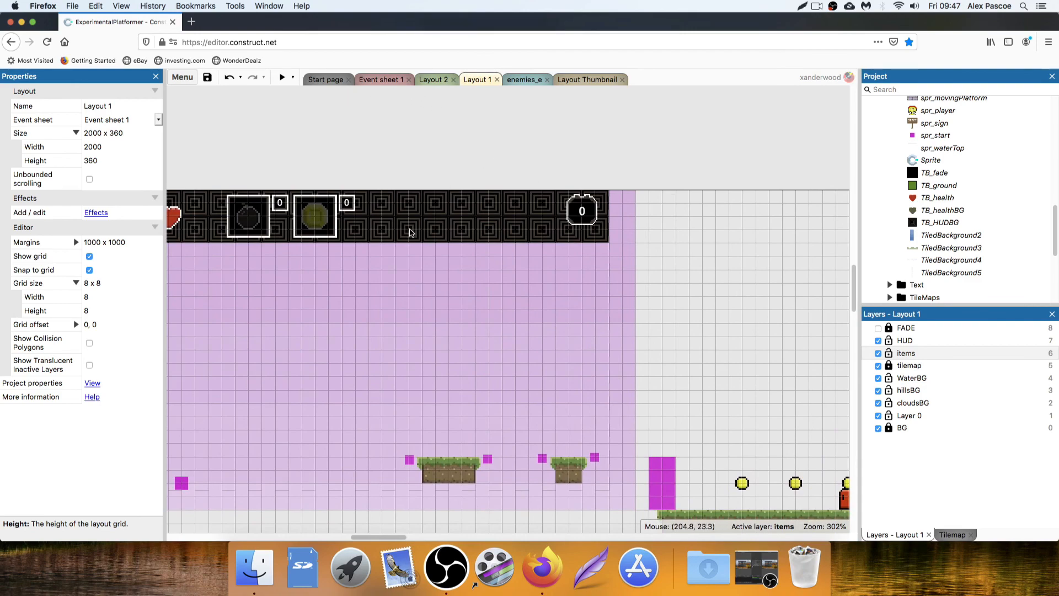
pyautogui.keyDown('ctrl'); pyautogui.scroll(-3, 410, 232); pyautogui.keyUp('ctrl')
pyautogui.moveTo(385, 253); pyautogui.dragTo(476, 250, button='middle')
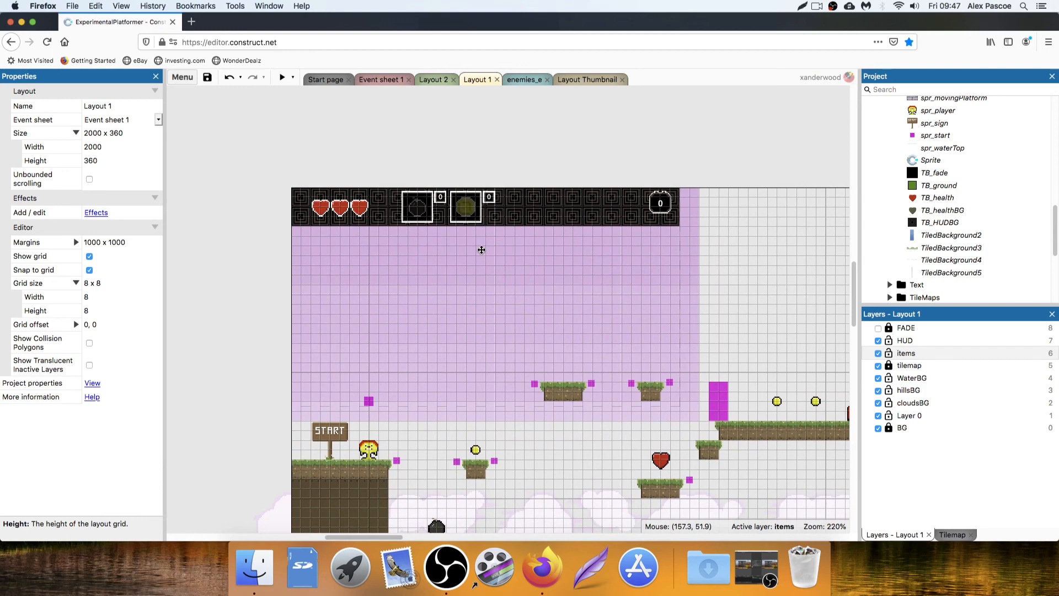
pyautogui.keyDown('ctrl'); pyautogui.scroll(-2, 661, 242); pyautogui.keyUp('ctrl')
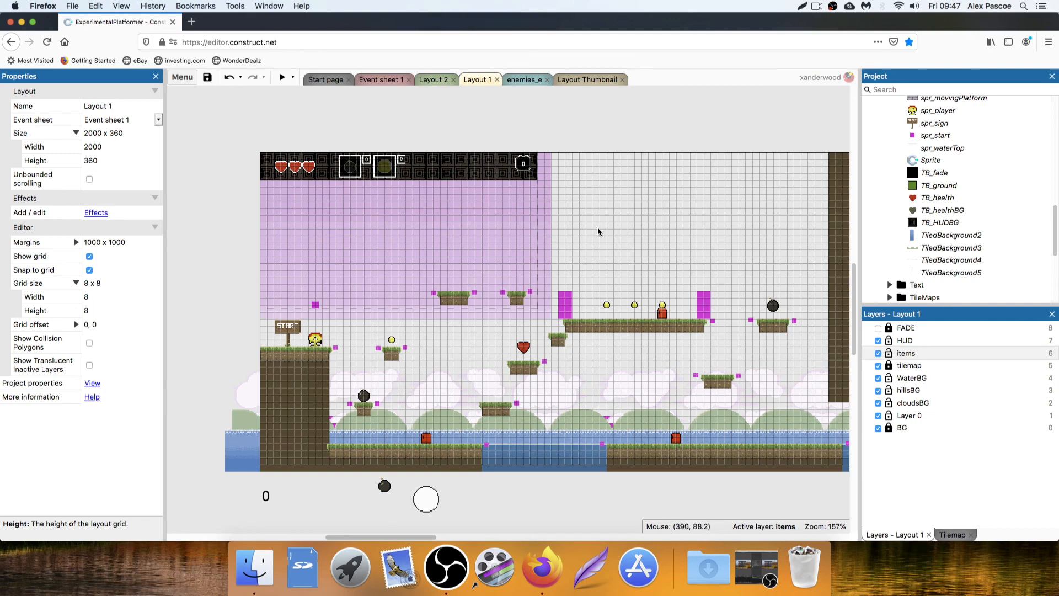
# Open Layout 2 and look over the Level Complete screen
pyautogui.click(432, 79)
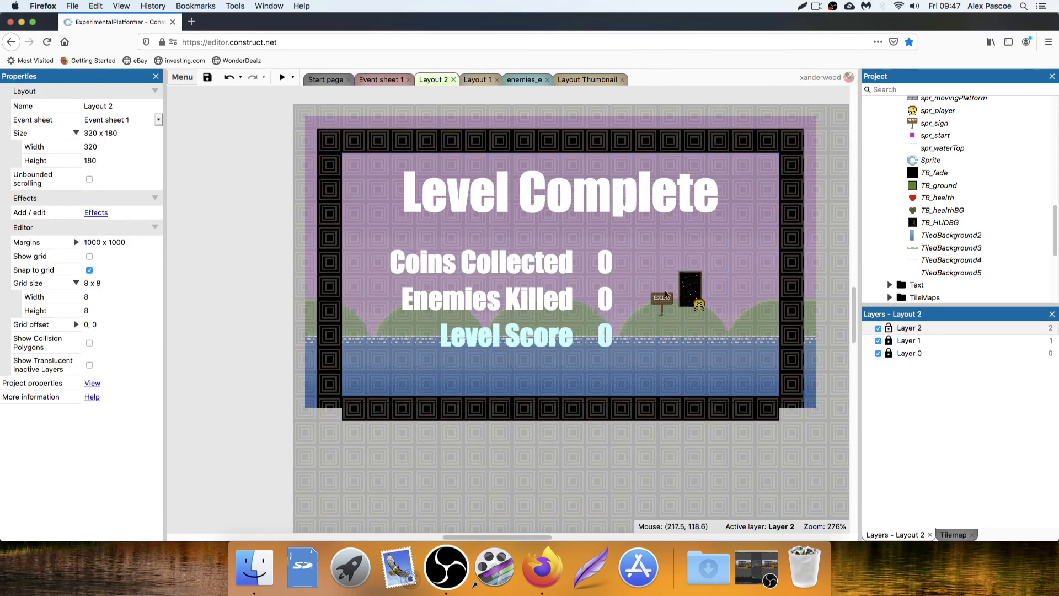
pyautogui.scroll(1, 574, 174)
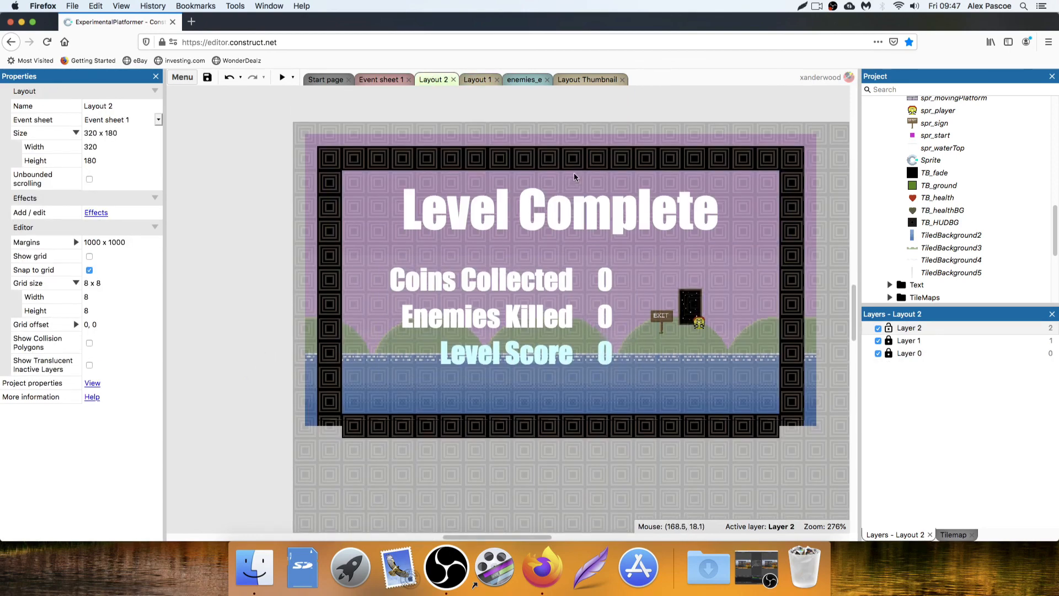
pyautogui.hscroll(2, 573, 174)
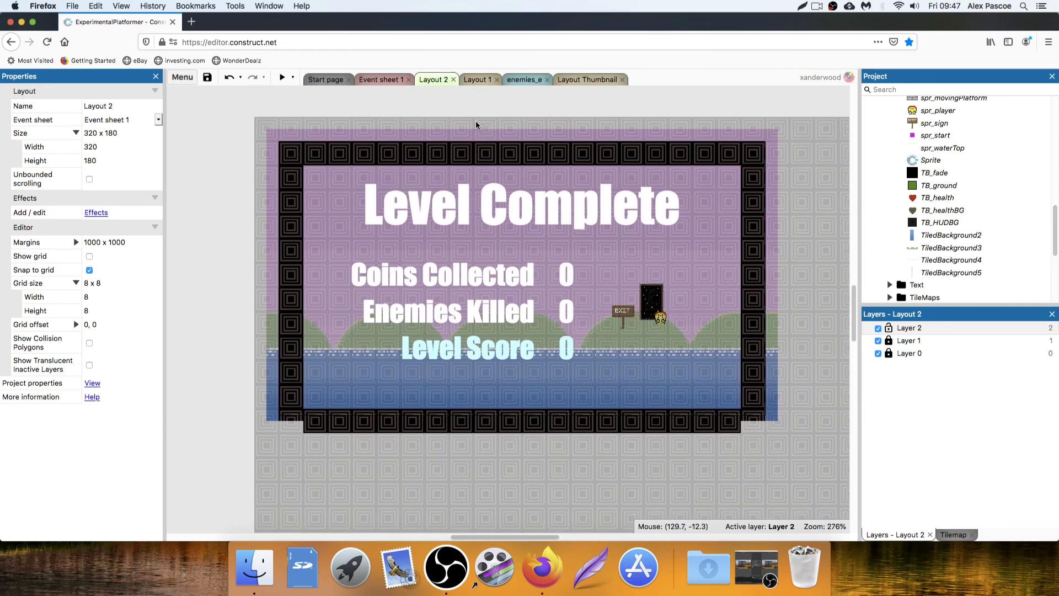